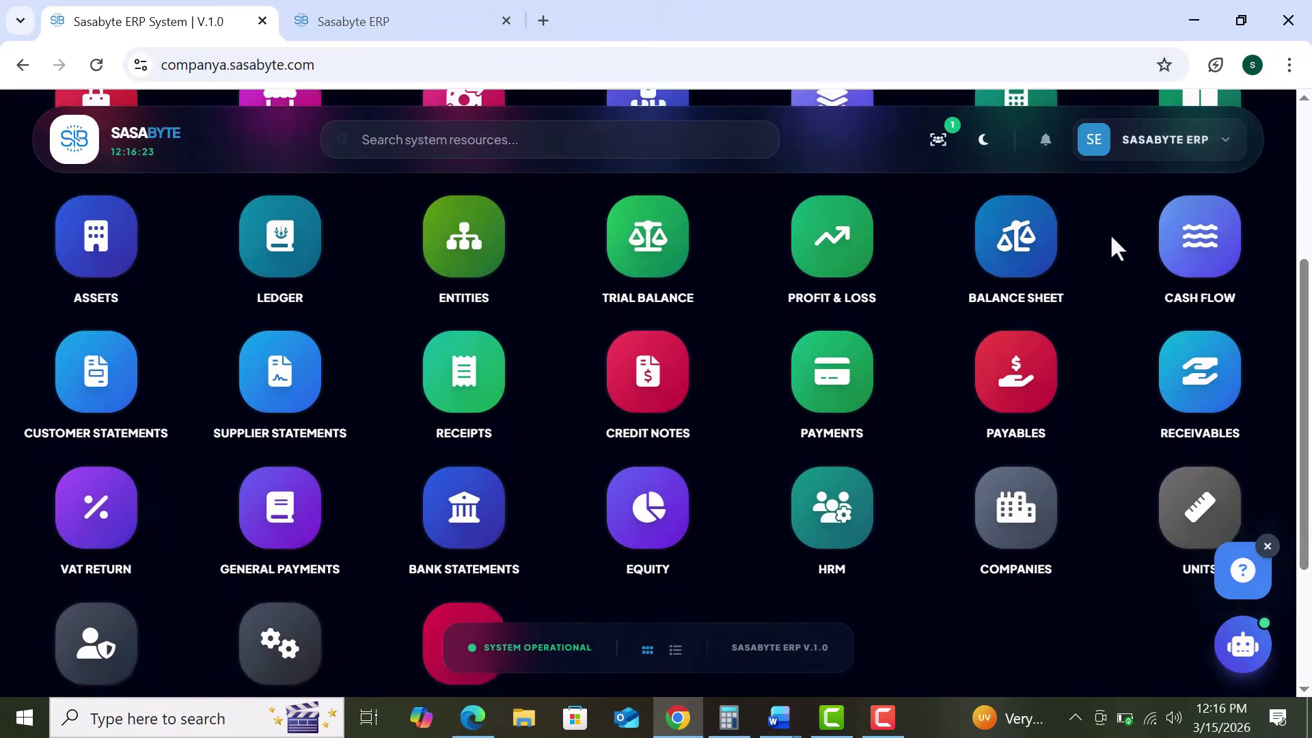
Step: Load the sasabyte.com website from the browser's search bar
scroll(1109, 236, "down", 1)
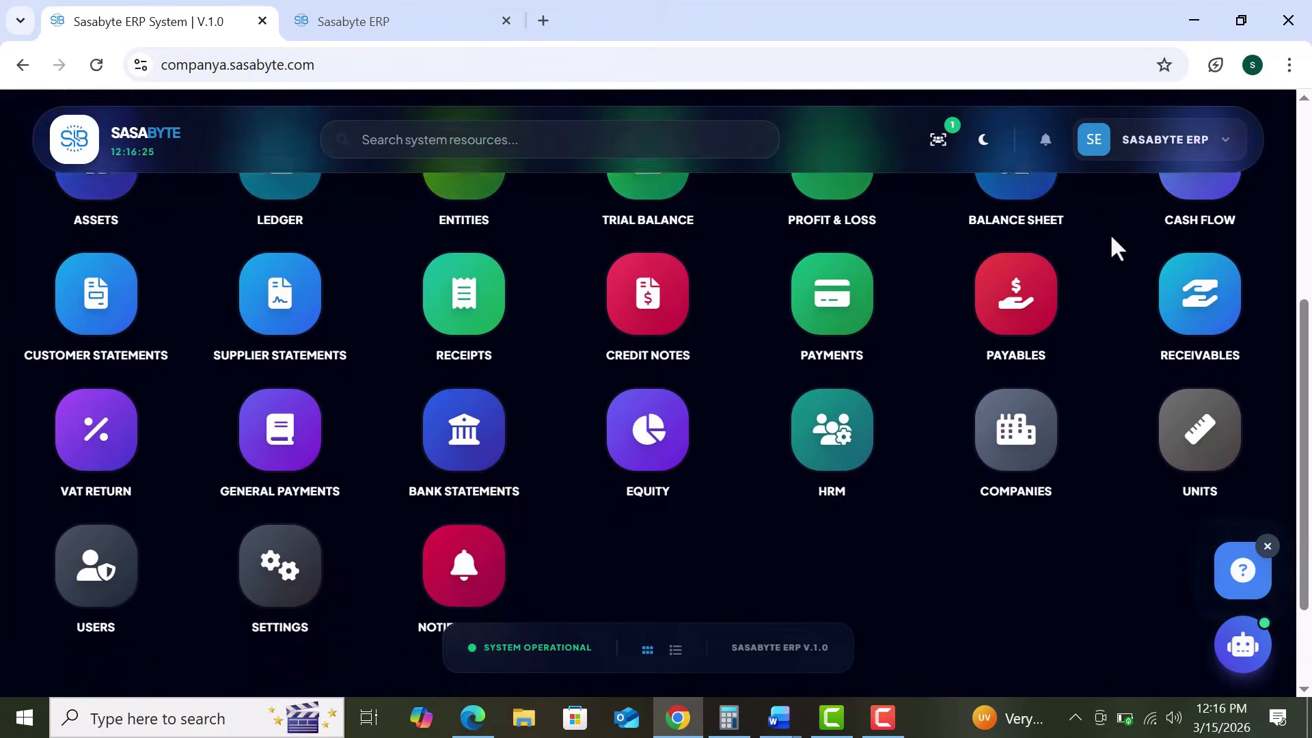
scroll(1111, 238, "down", 1)
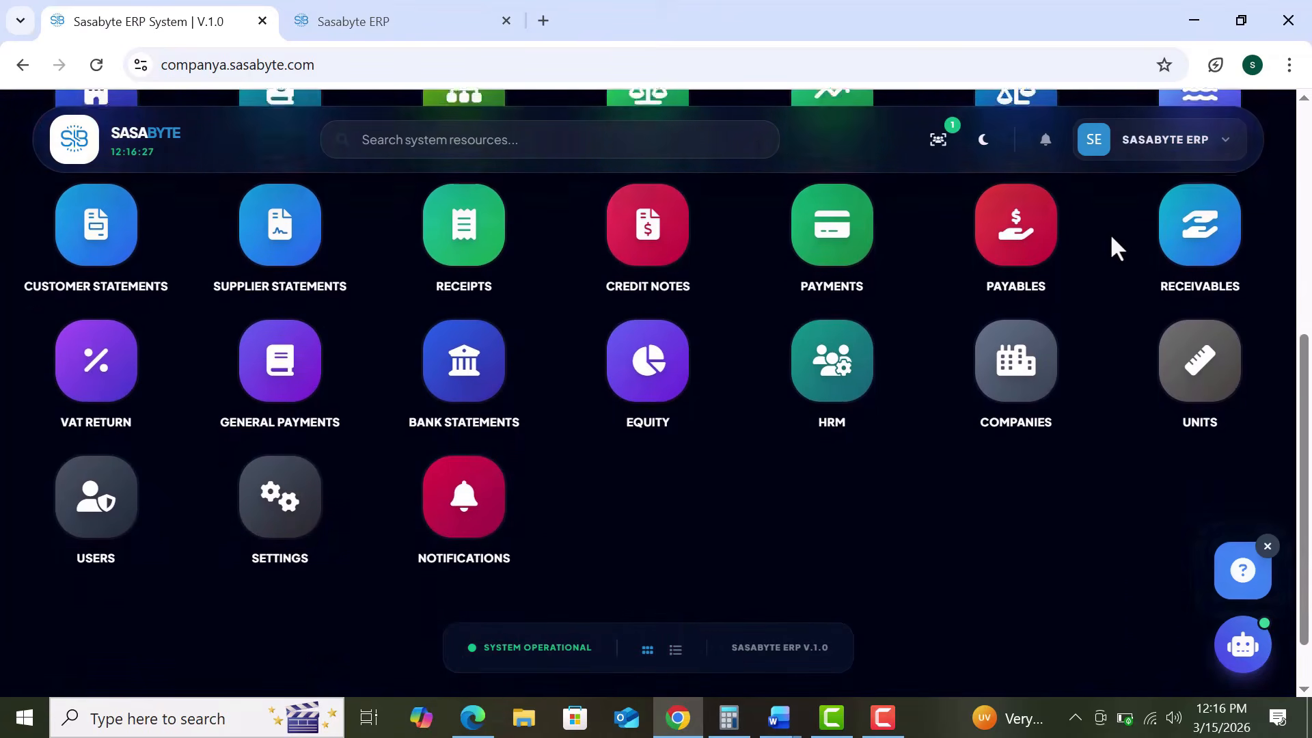
scroll(1111, 238, "up", 2)
scroll(1111, 238, "up", 1)
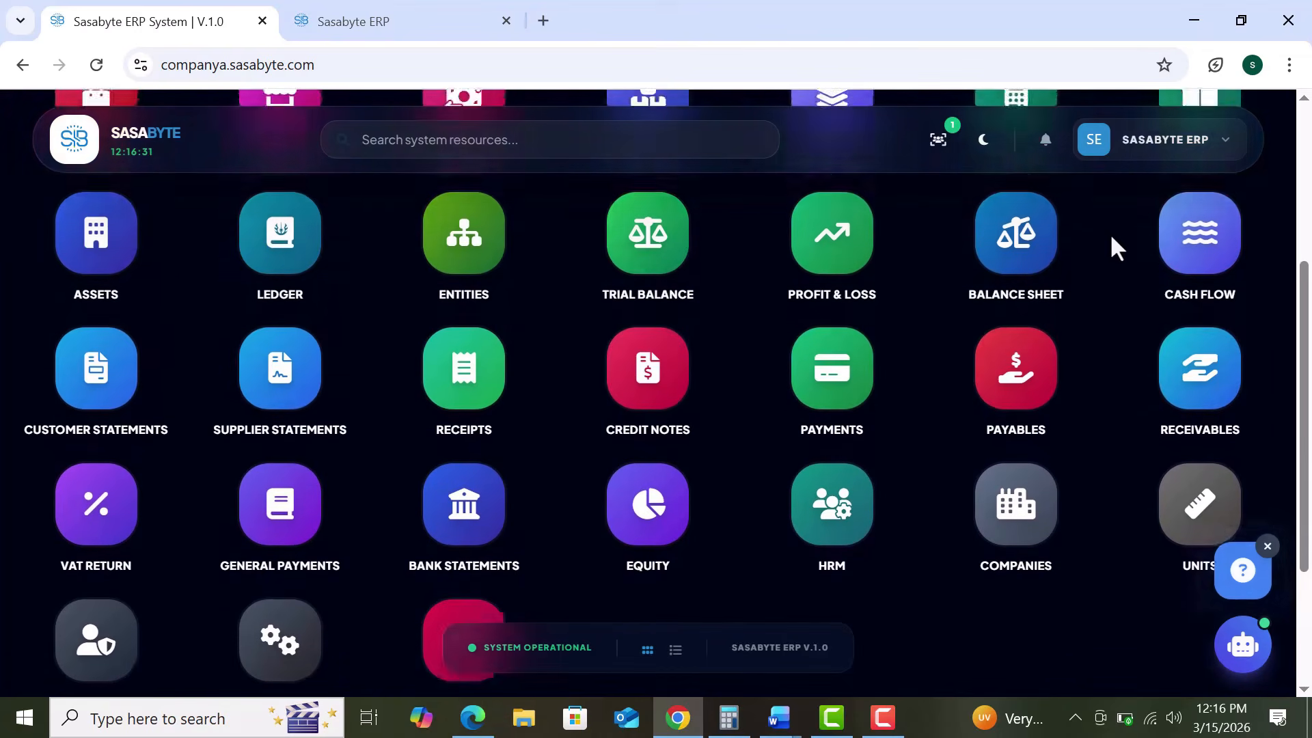
scroll(1112, 238, "up", 1)
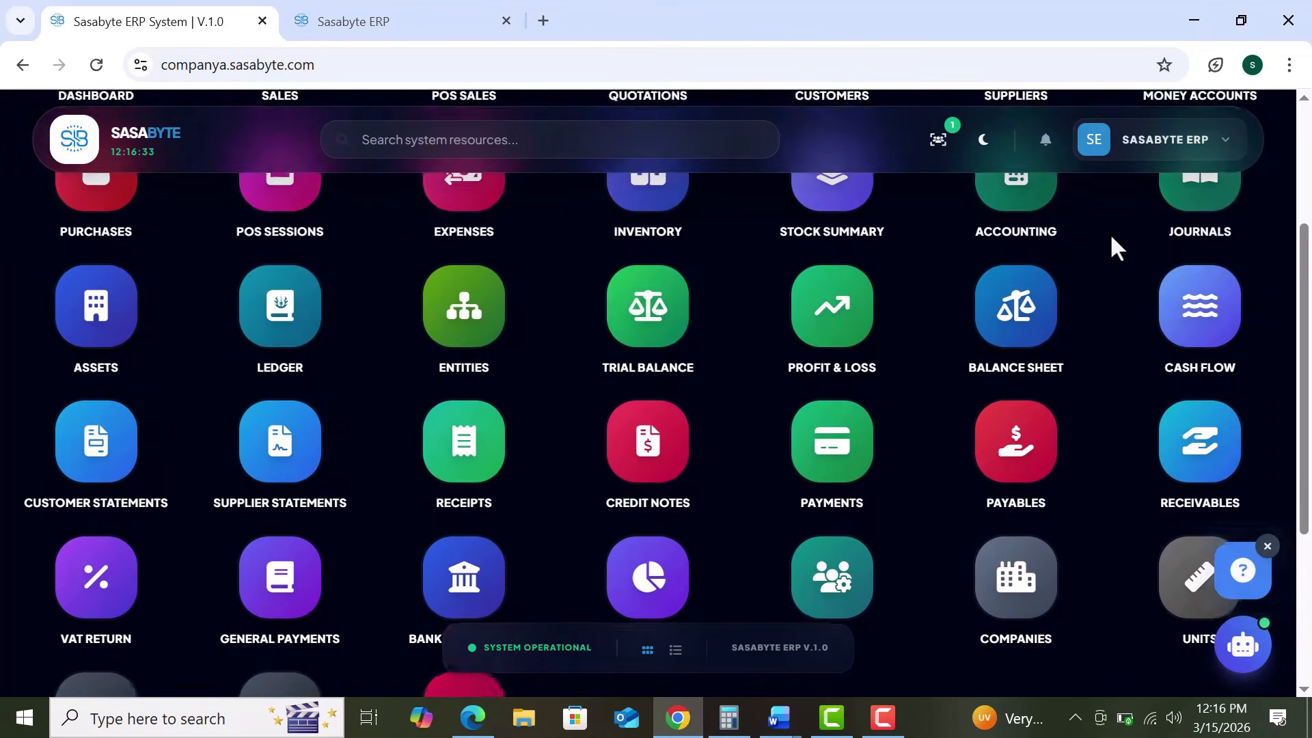
scroll(1111, 237, "up", 2)
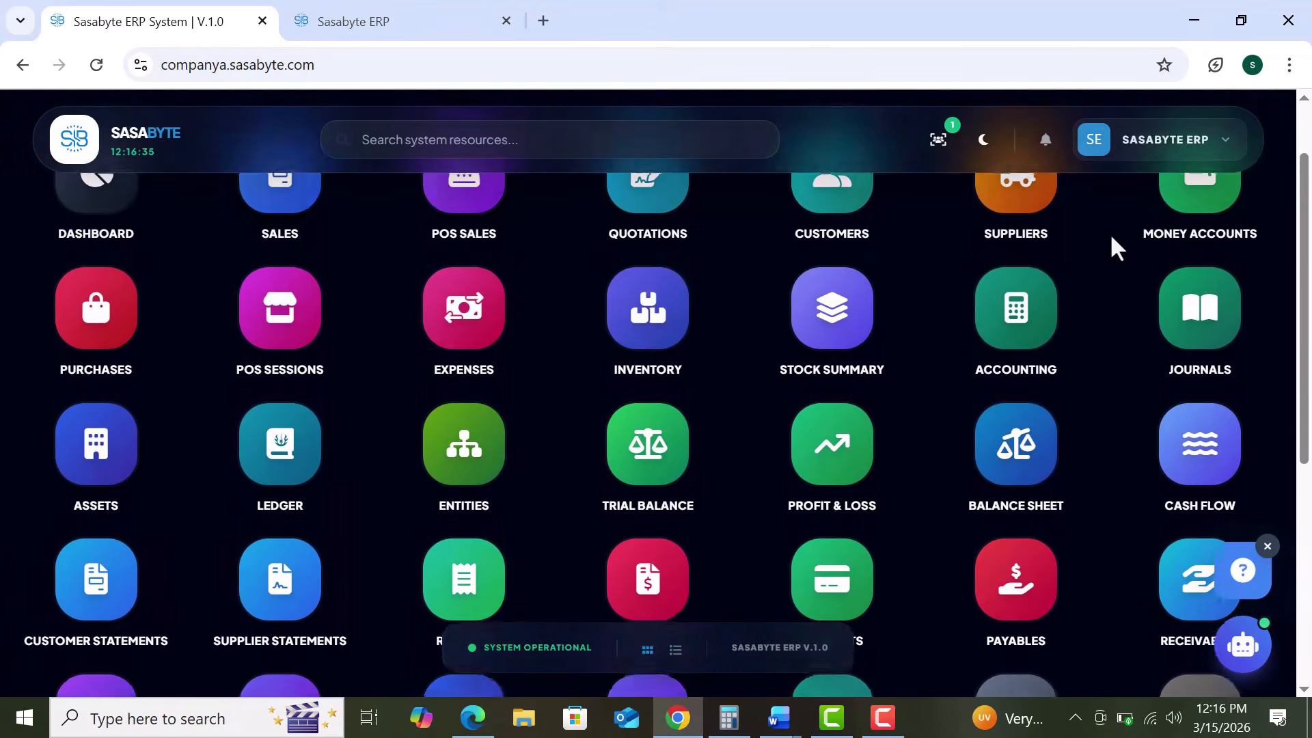
scroll(1111, 239, "up", 1)
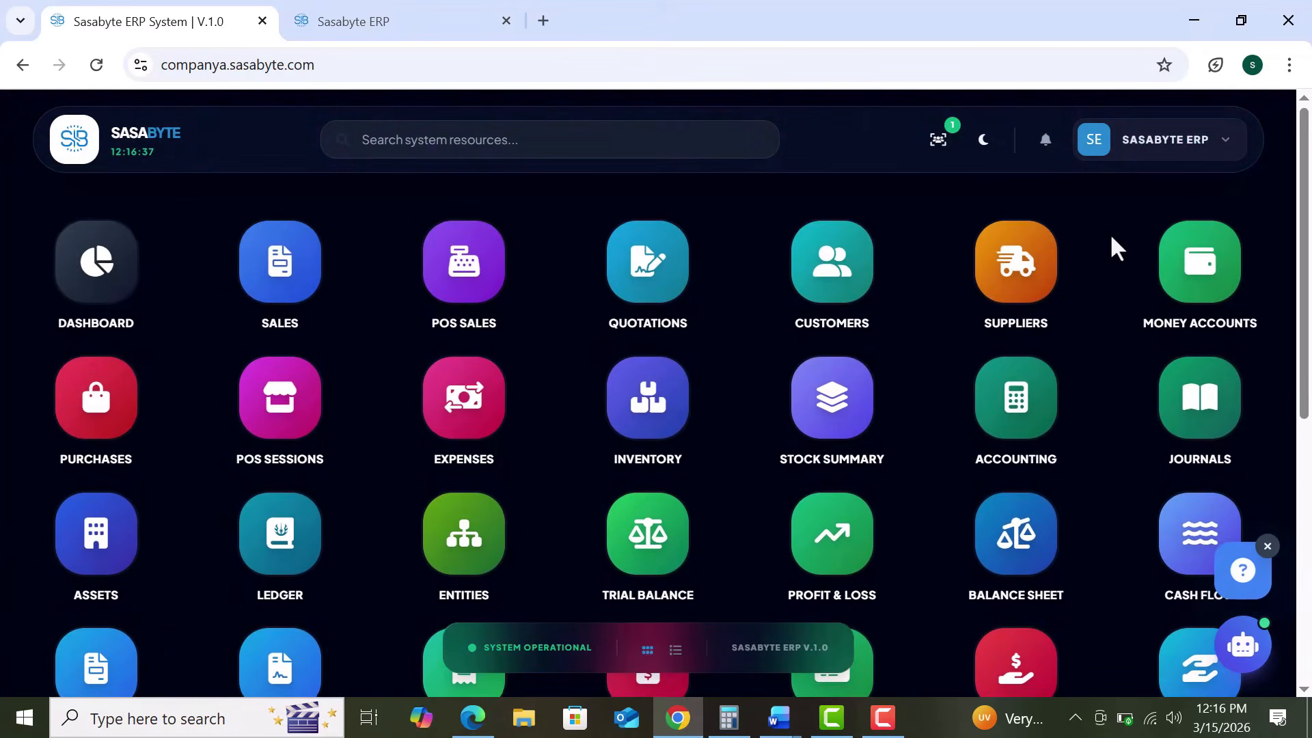
scroll(1112, 239, "down", 1)
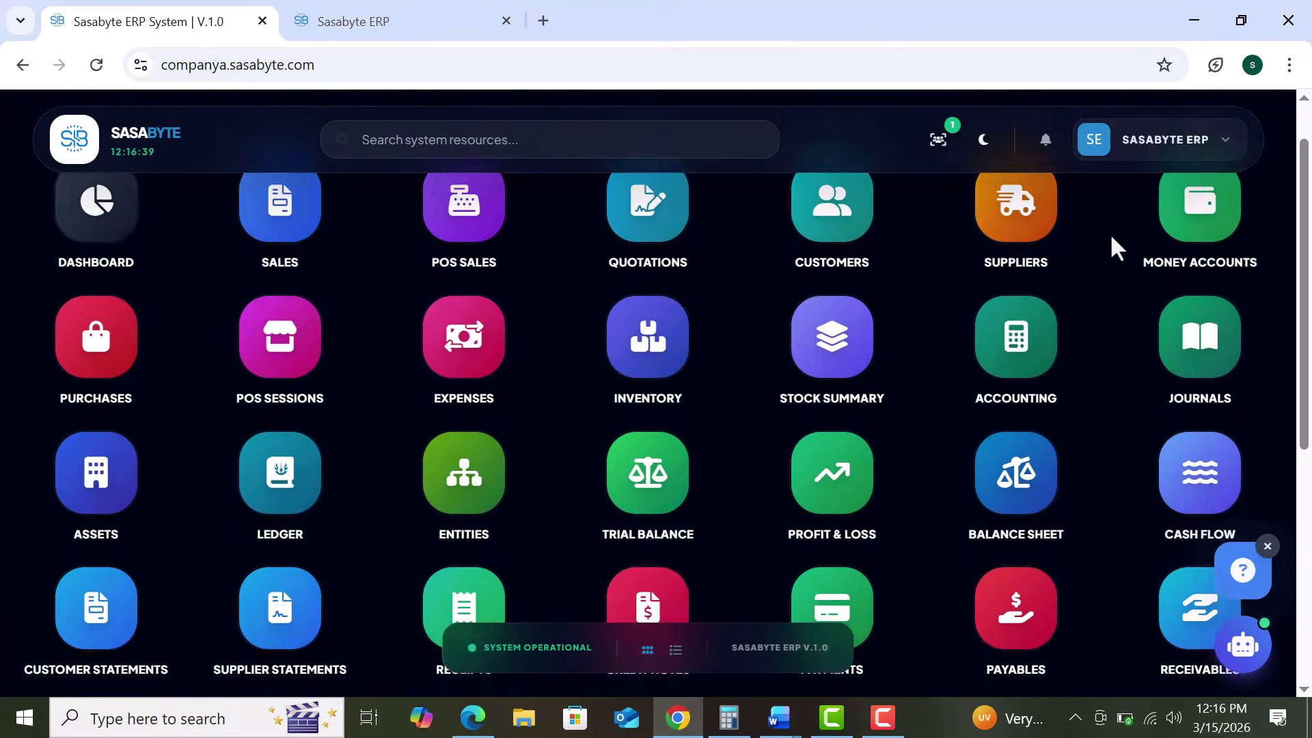
scroll(1112, 240, "up", 1)
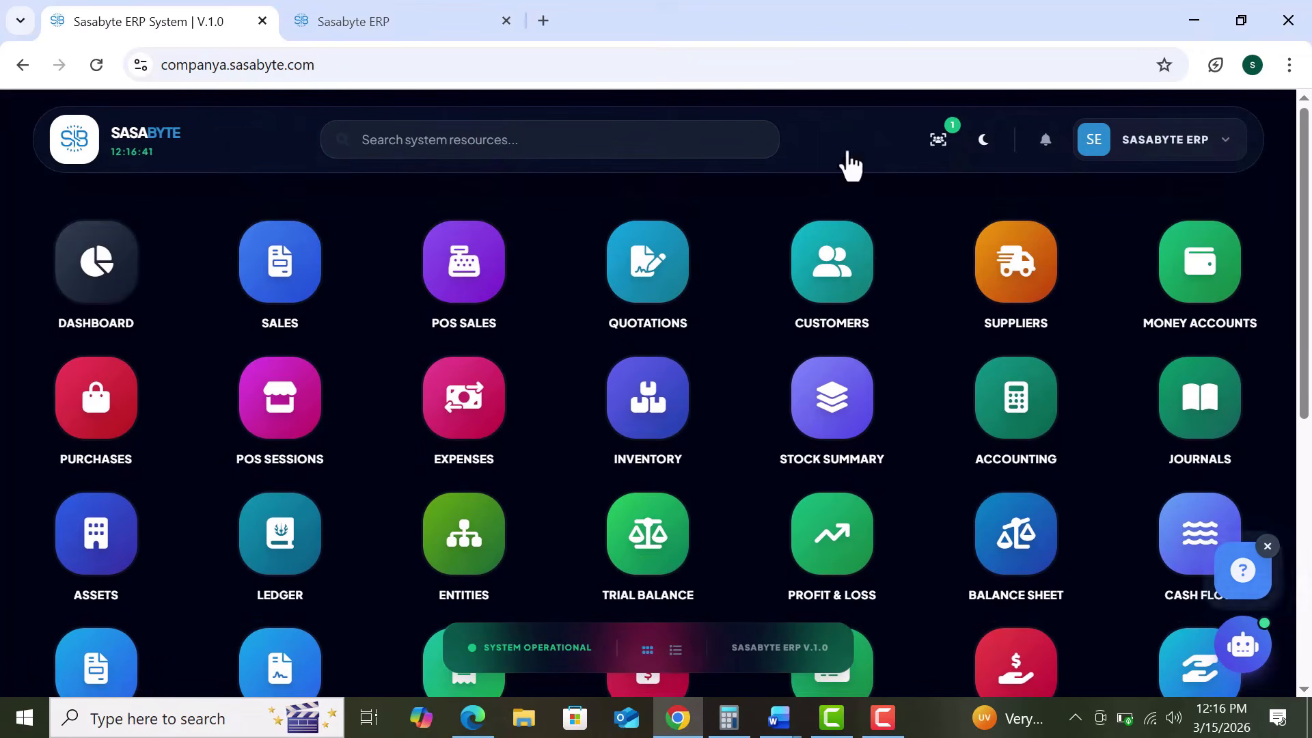
left_click(749, 134)
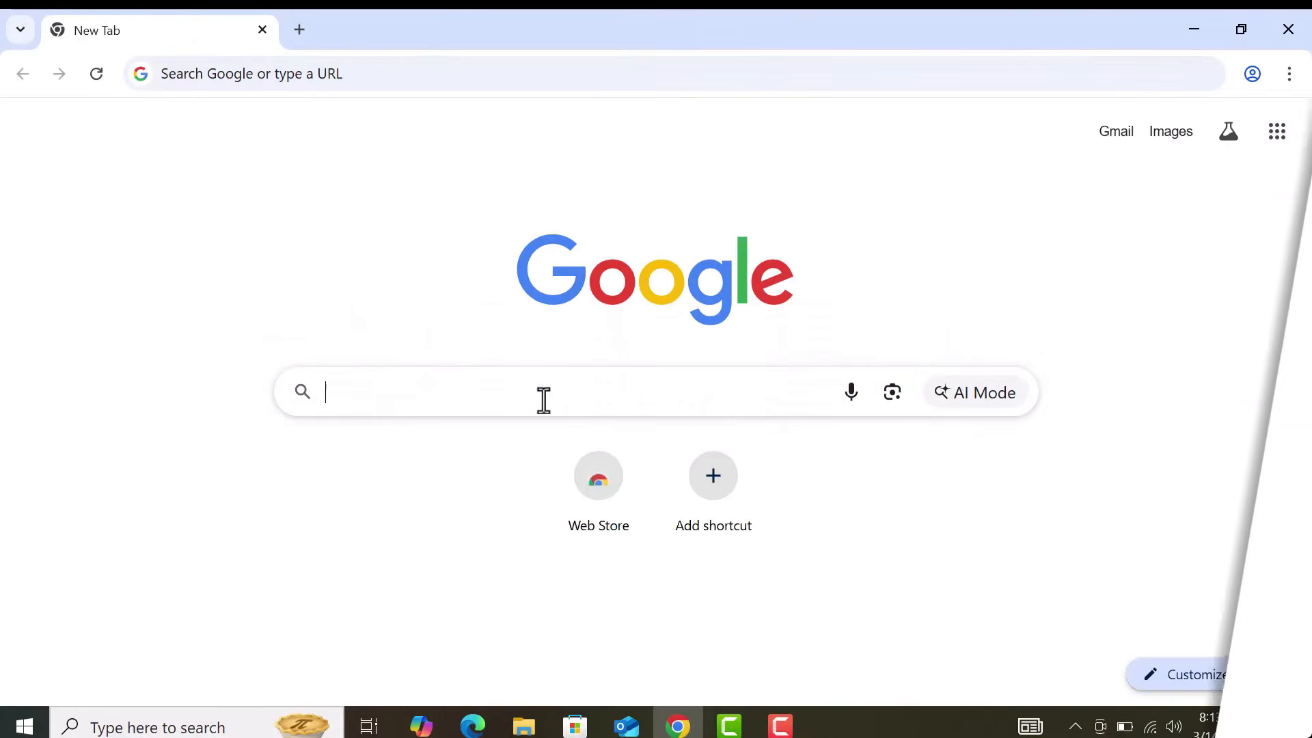
type("sas")
type("abyte.")
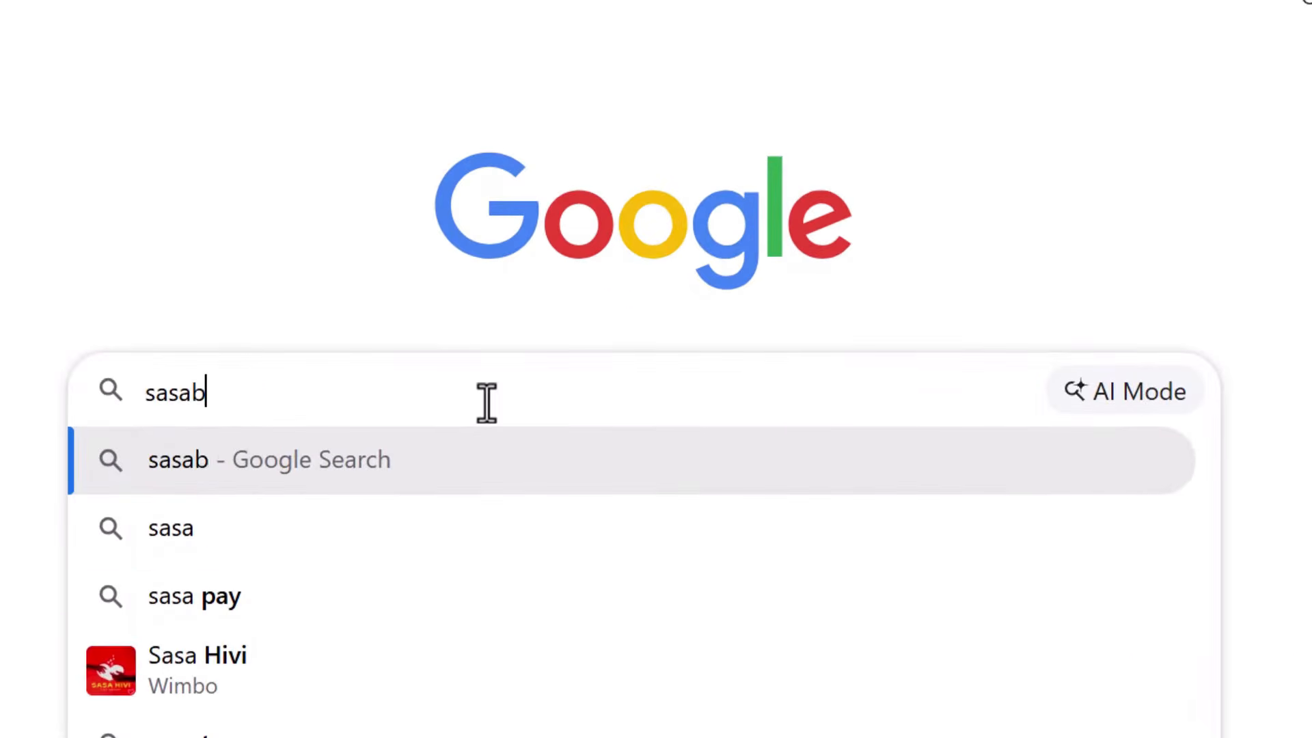
type("com")
key("Return")
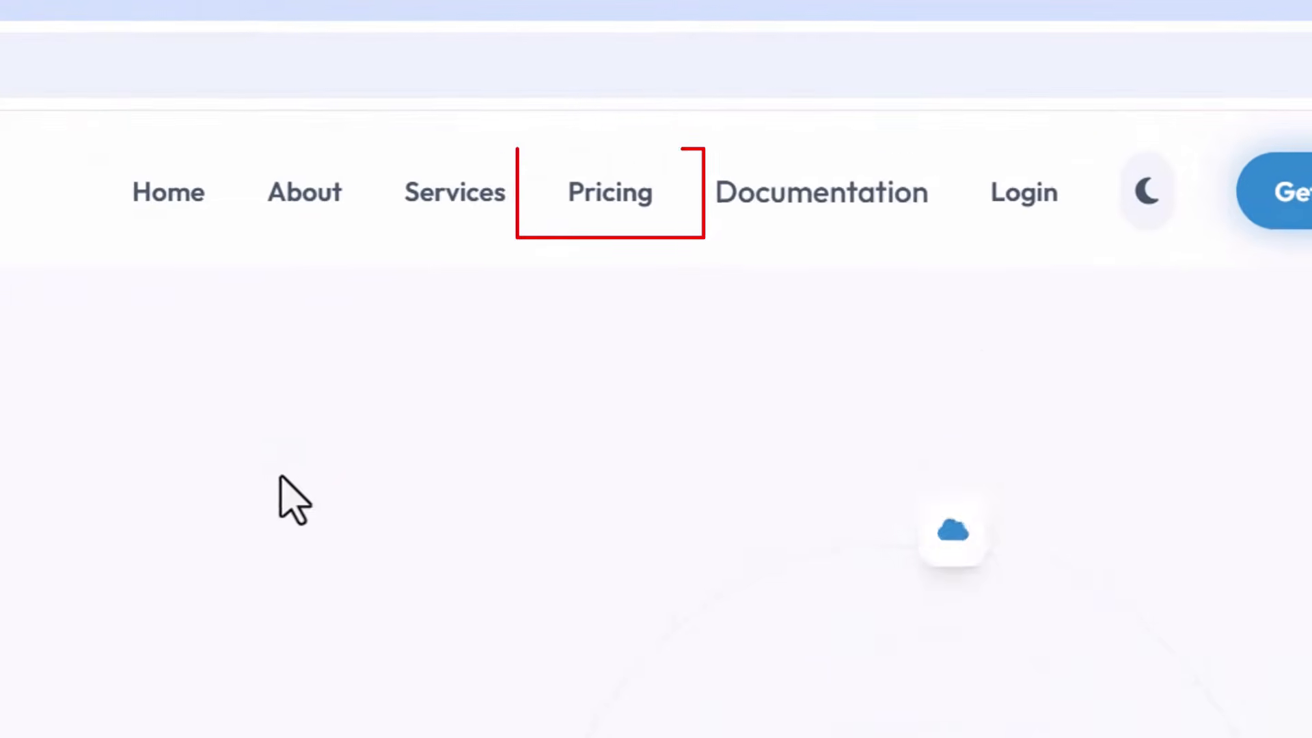
Step: Look at the pricing plans, then the account sign-in page
left_click(743, 166)
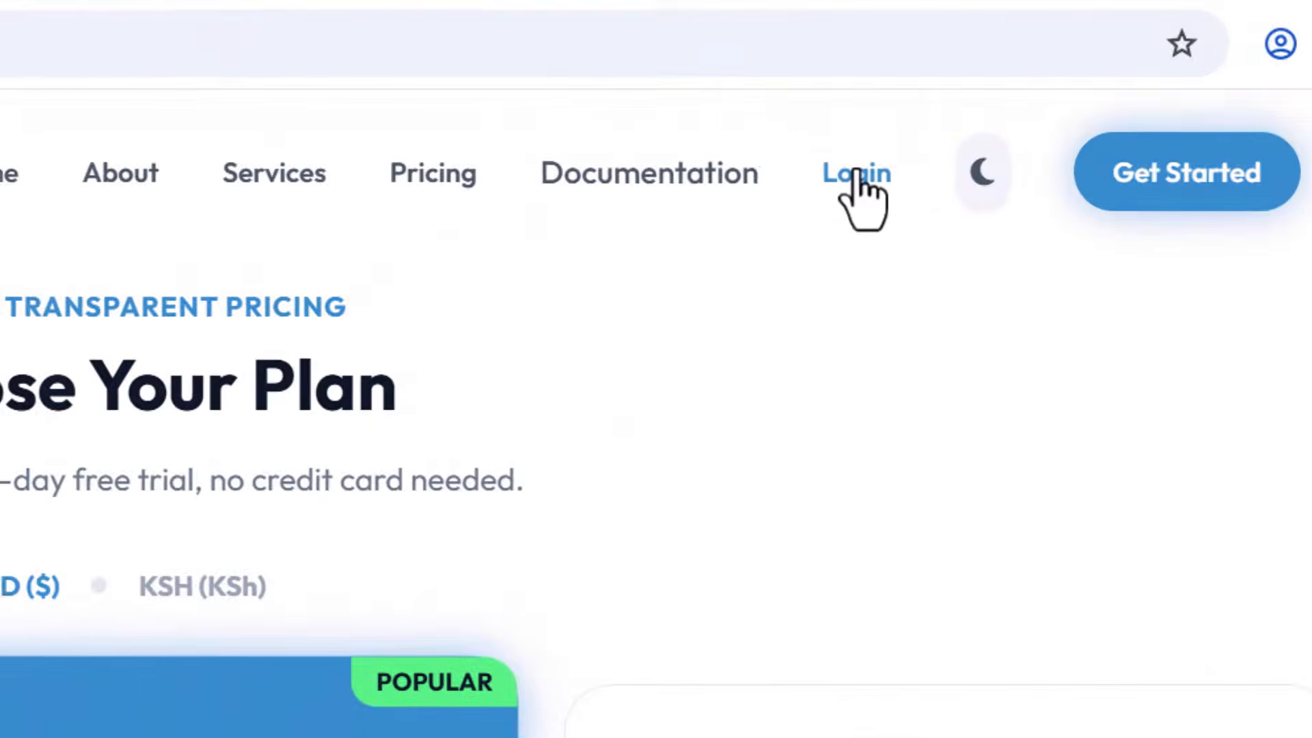
left_click(912, 162)
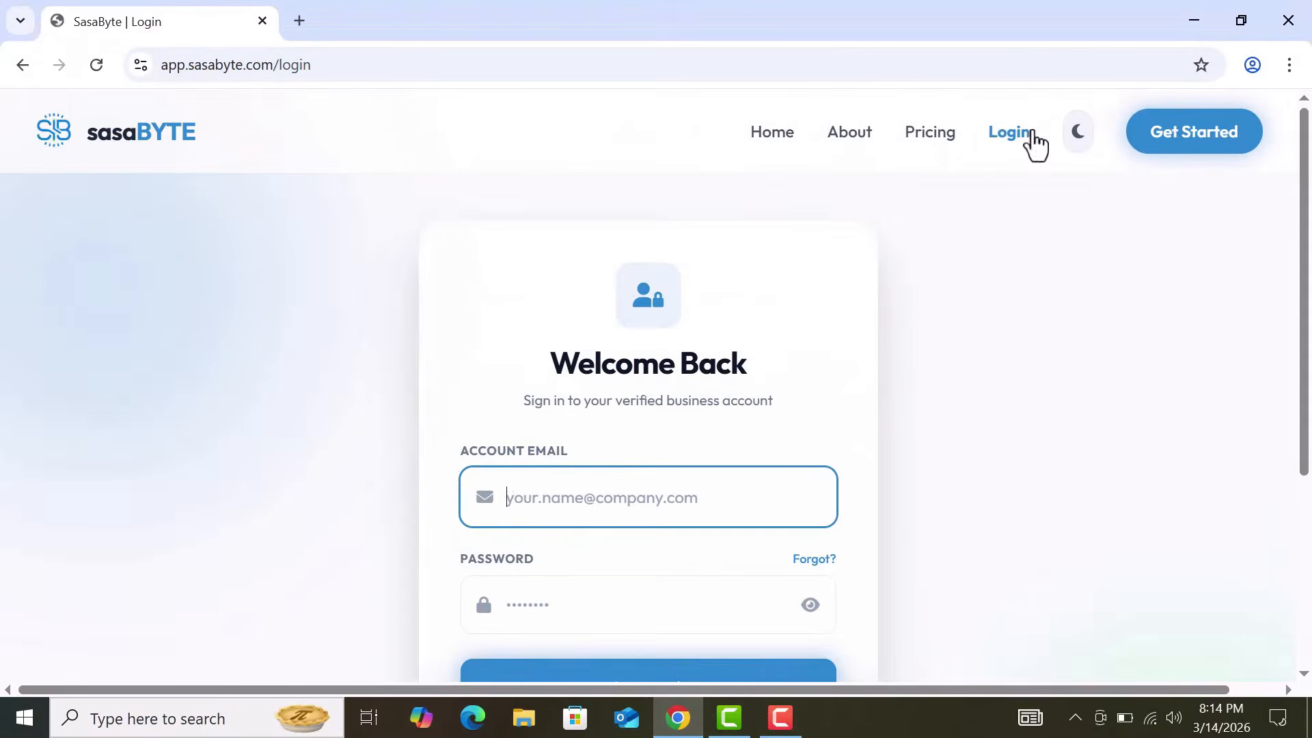
scroll(887, 365, "down", 1)
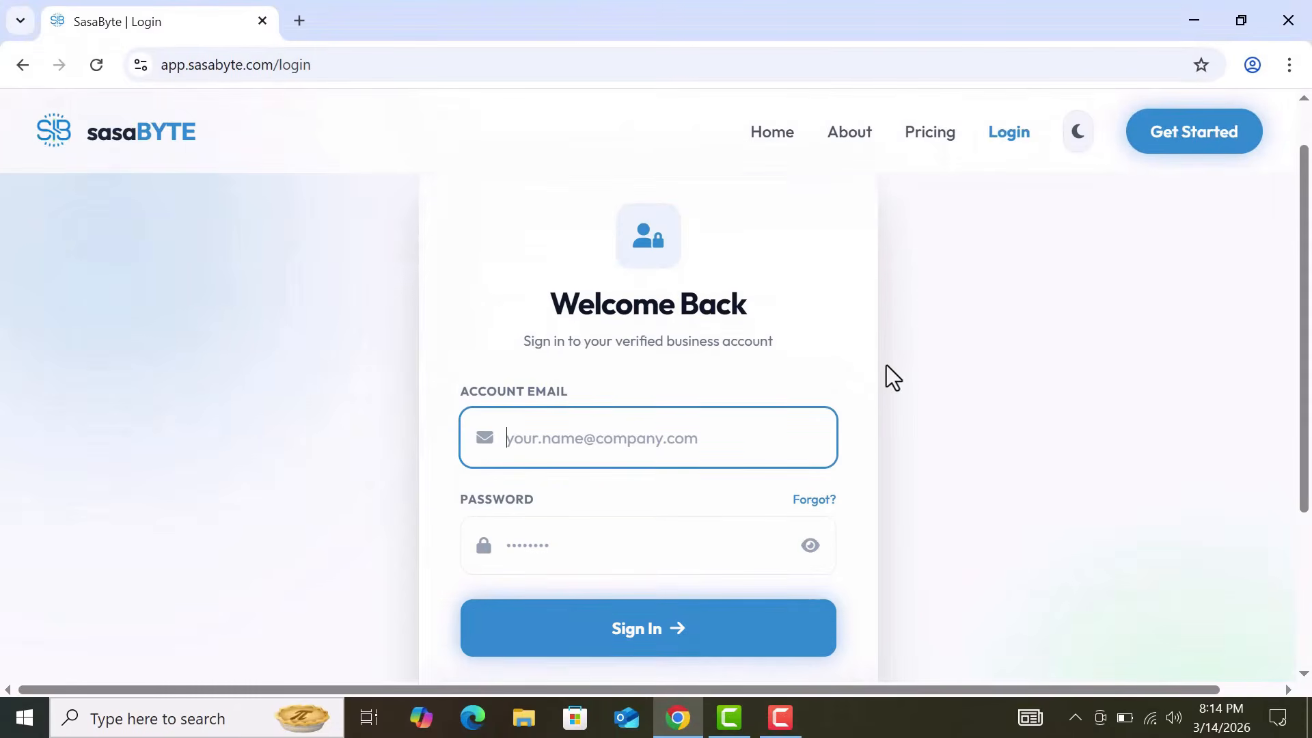
Step: Set the page zoom to 75% and return to the pricing plans
key("ctrl+plus")
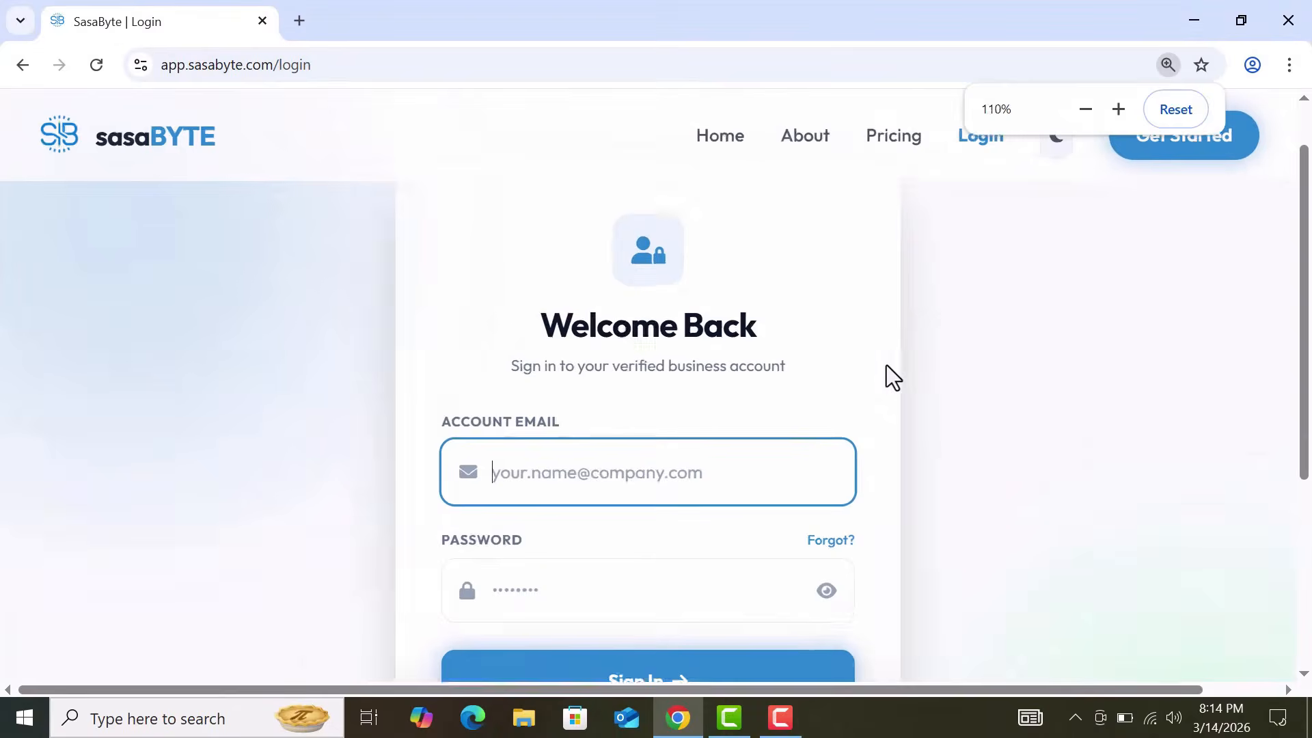
key("ctrl+minus")
key("ctrl+minus")
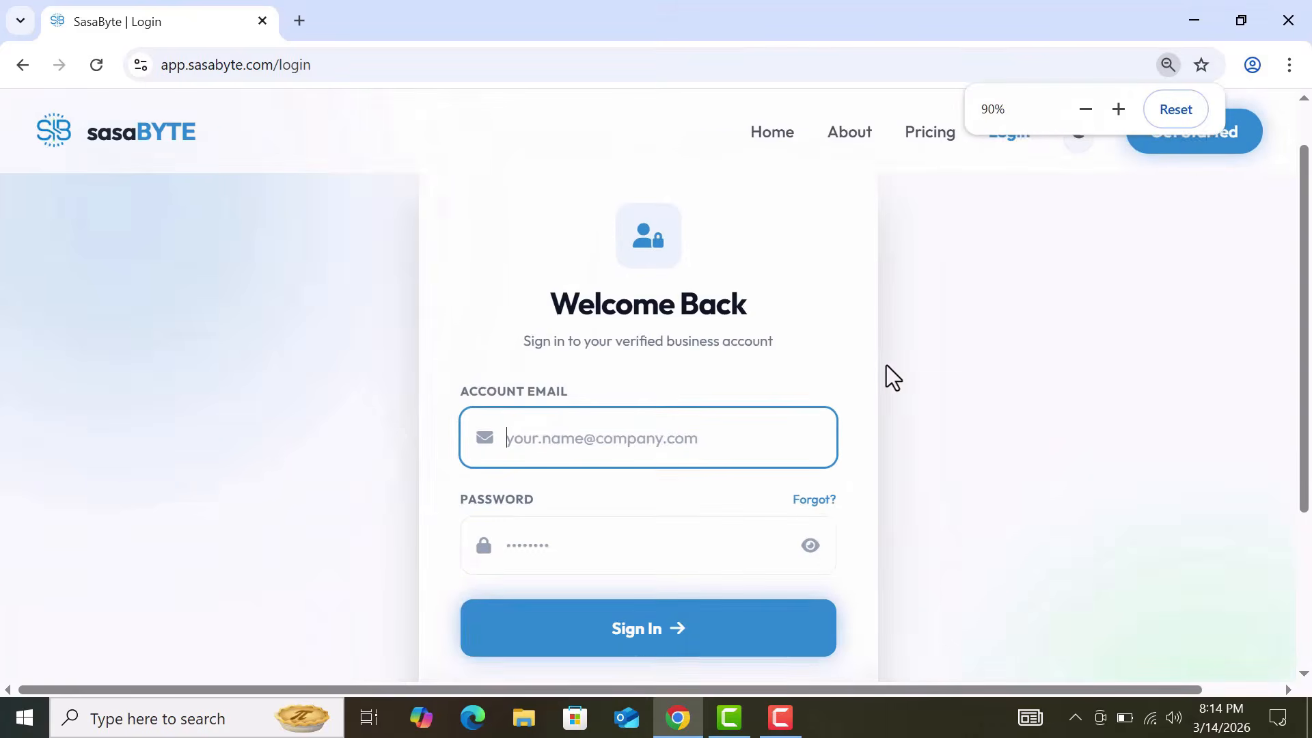
key("ctrl+minus")
key("ctrl+minus")
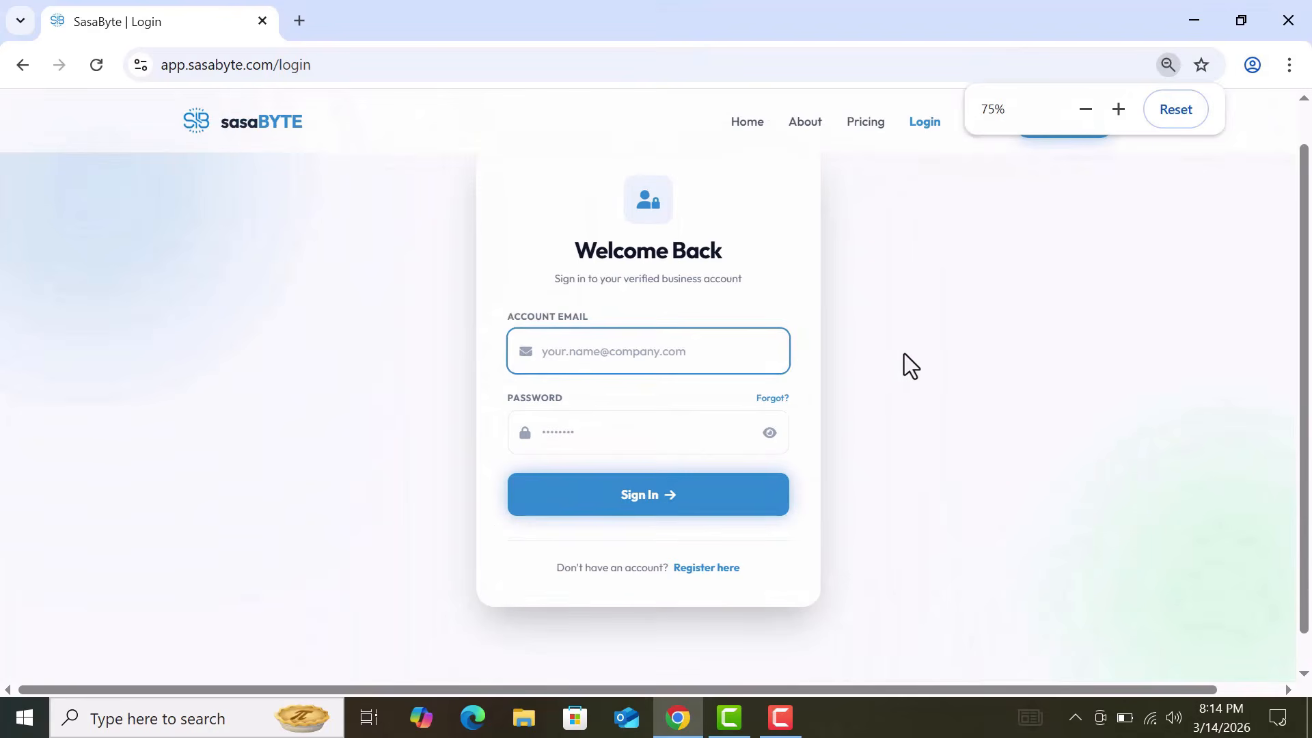
left_click(906, 354)
left_click(869, 125)
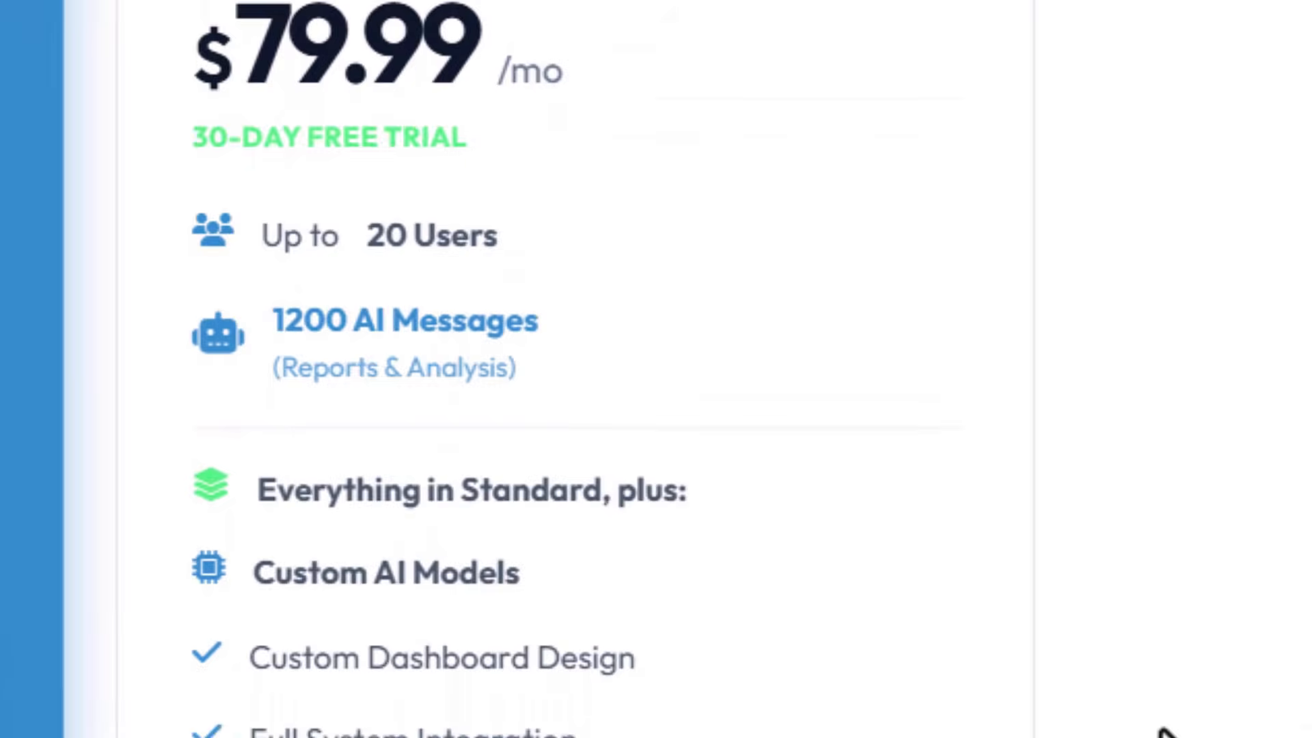
Step: Scroll past the $79.99/mo Premium plan down to the Enterprise & Custom Solutions offer
scroll(1163, 732, "down", 5)
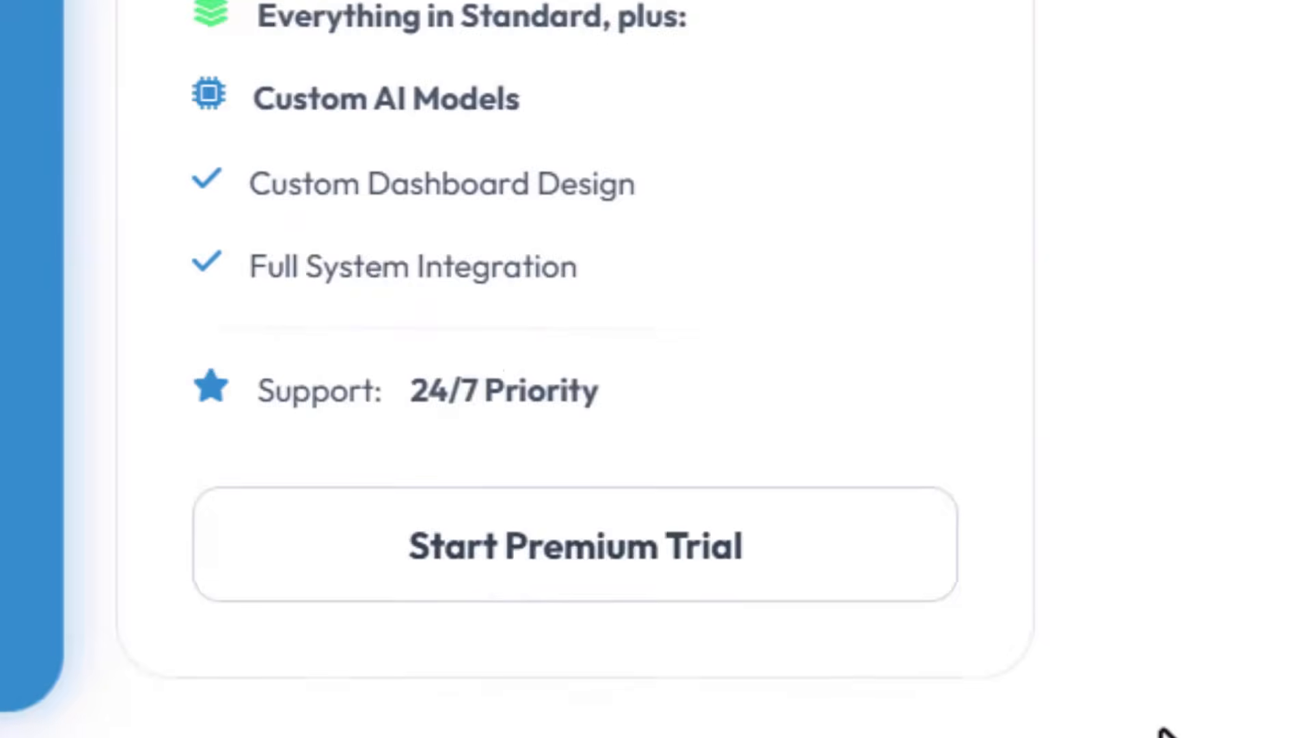
scroll(1164, 733, "down", 3)
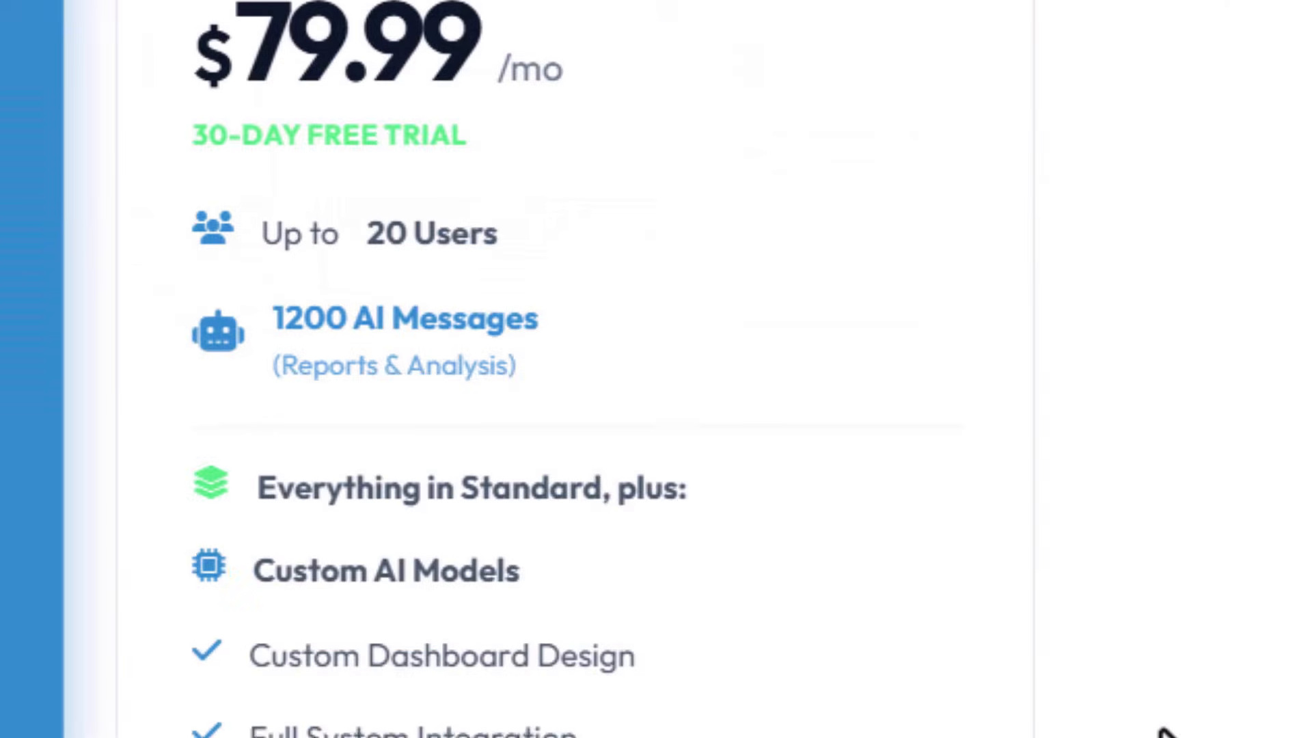
scroll(1163, 732, "down", 5)
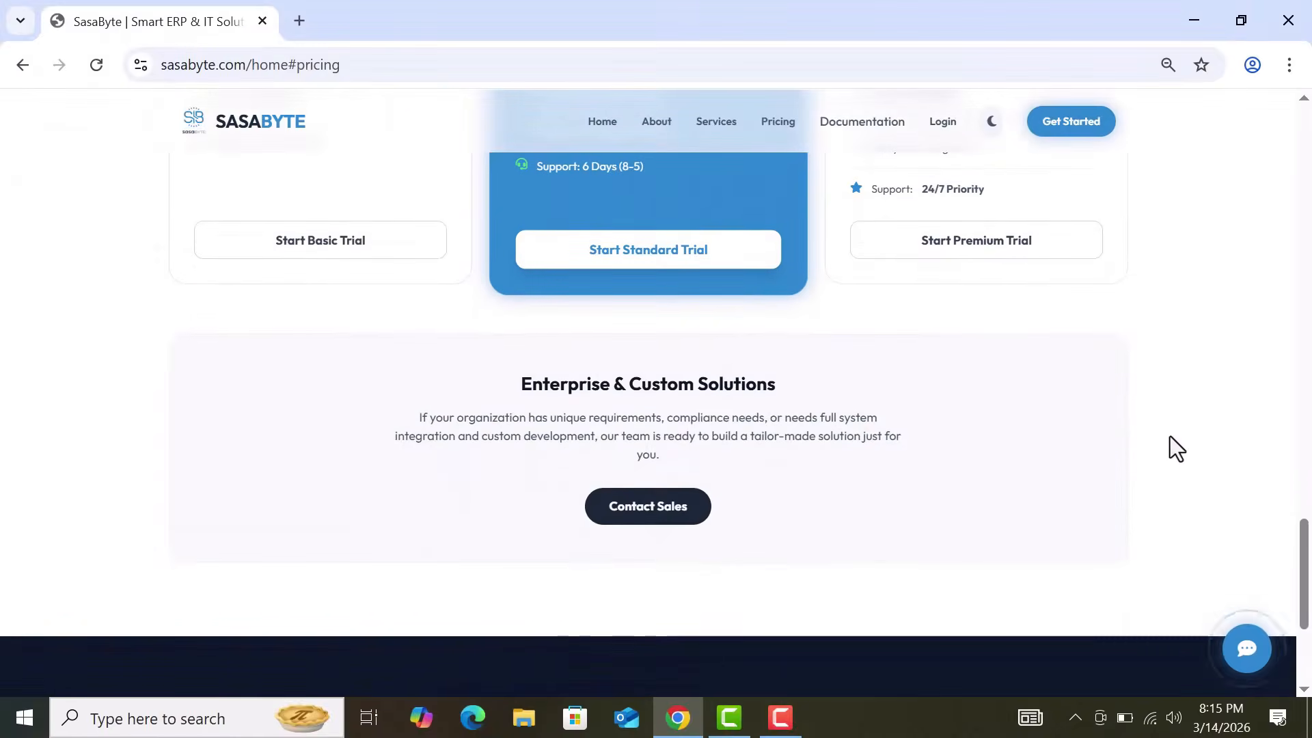
Step: Browse the Contact Sales page, then go back and start the $18.99/mo Standard plan trial
left_click(644, 502)
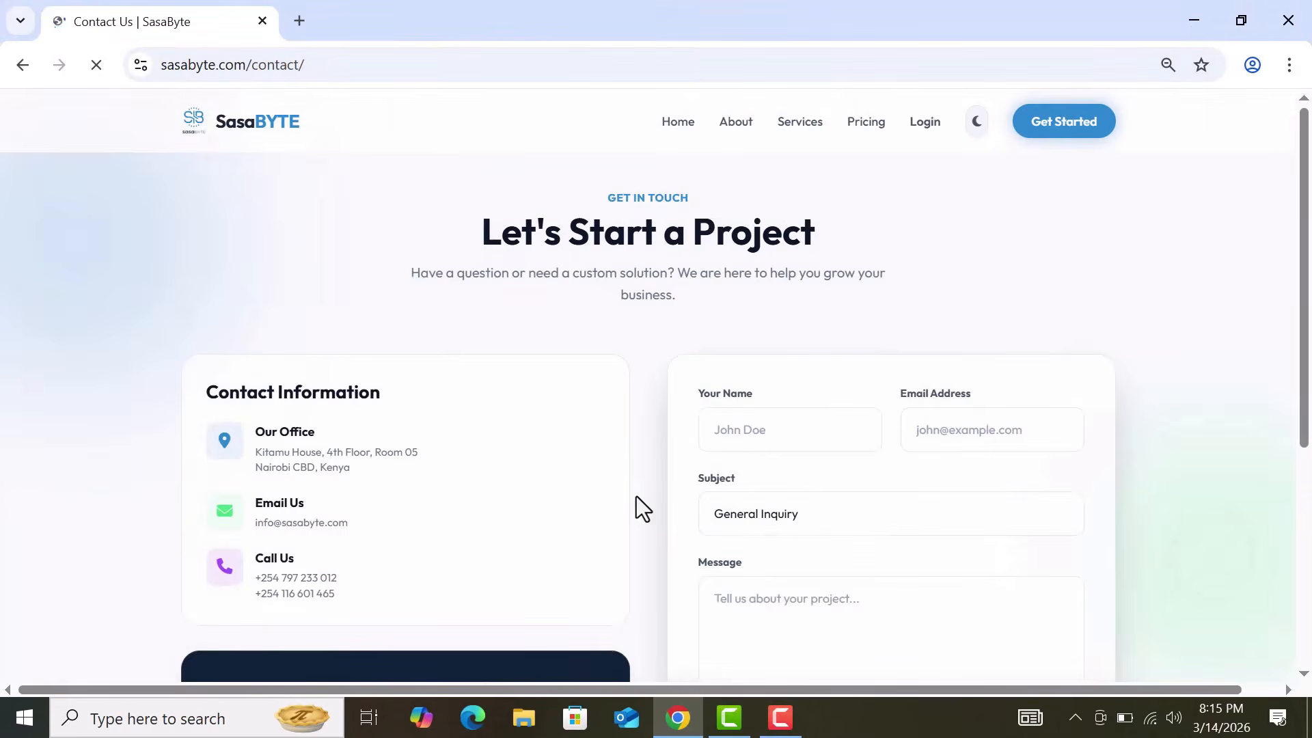
scroll(608, 456, "down", 1)
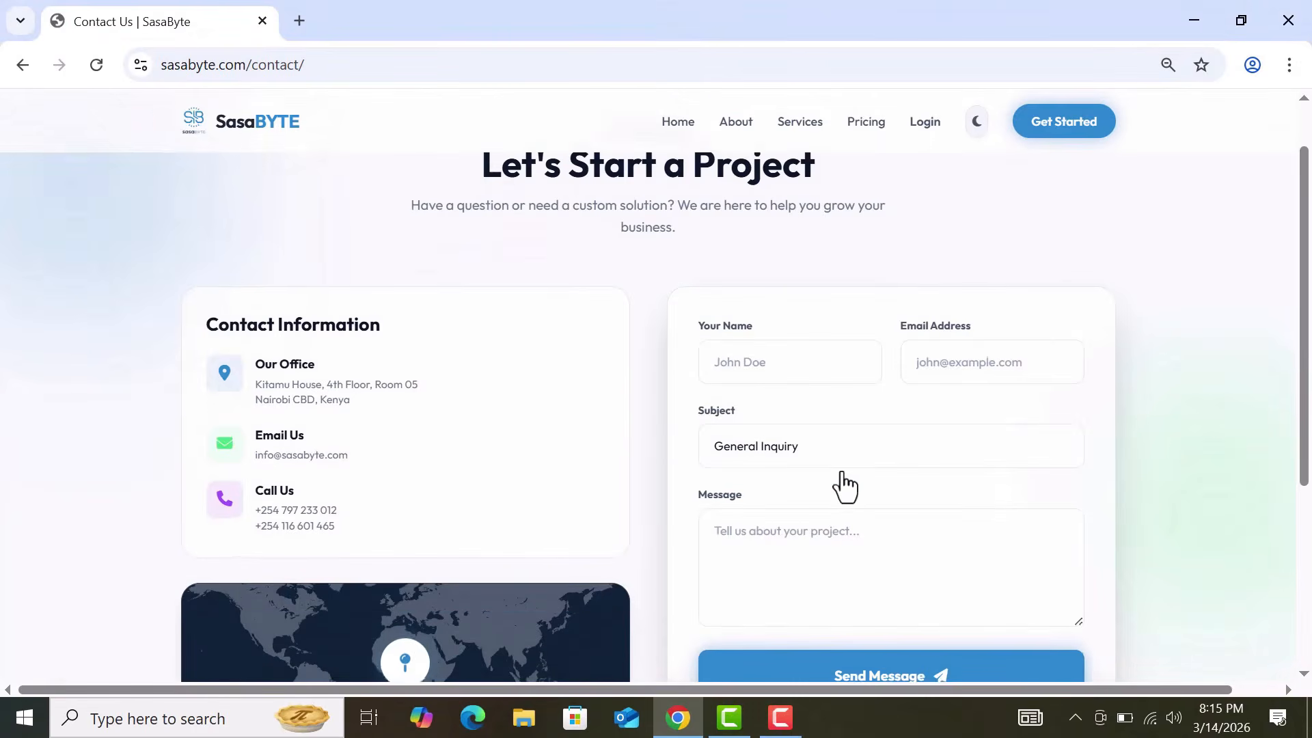
scroll(844, 483, "down", 1)
scroll(844, 483, "down", 1)
scroll(844, 487, "up", 4)
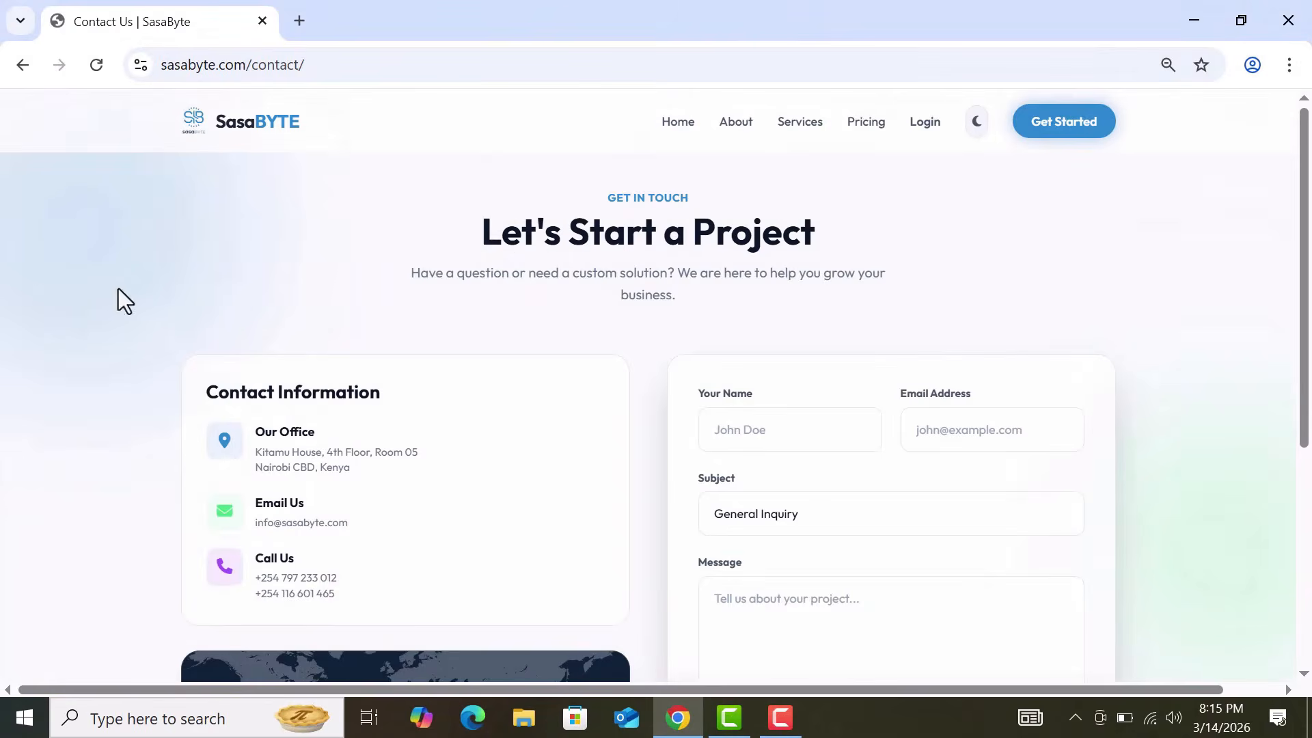
left_click(22, 65)
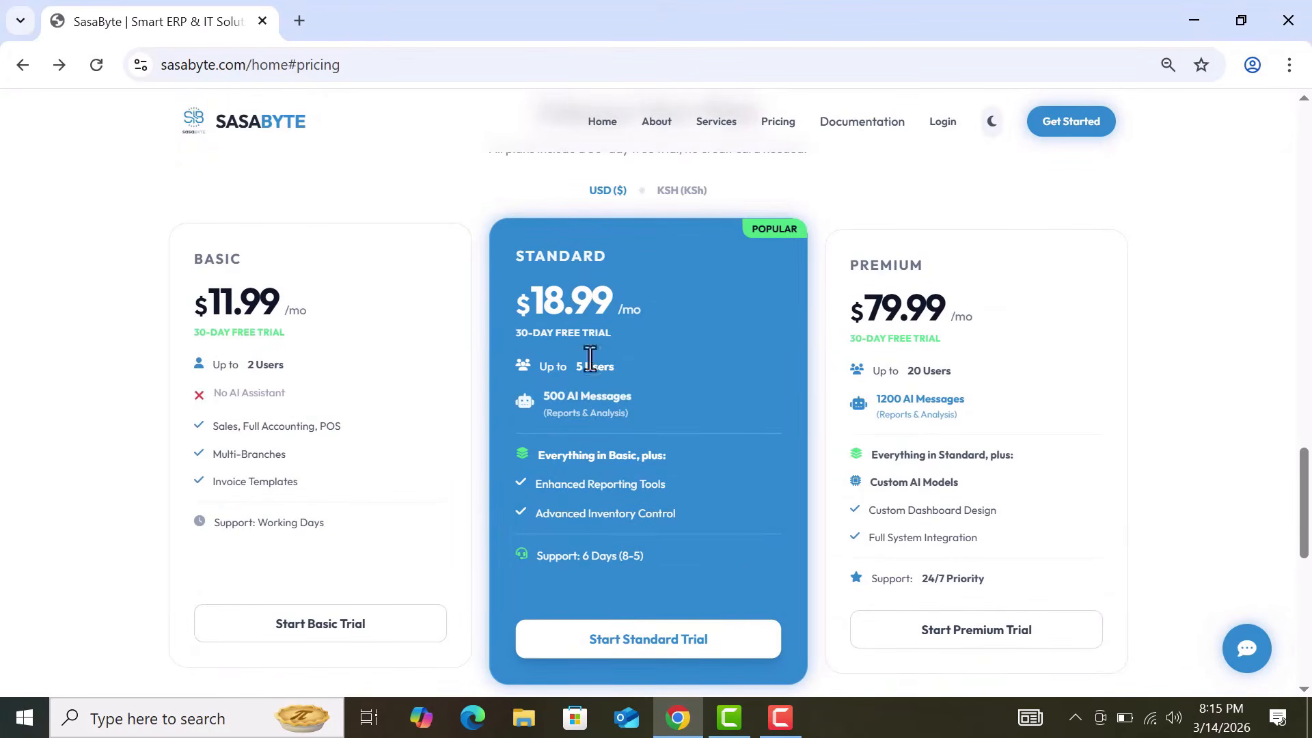
left_click(669, 658)
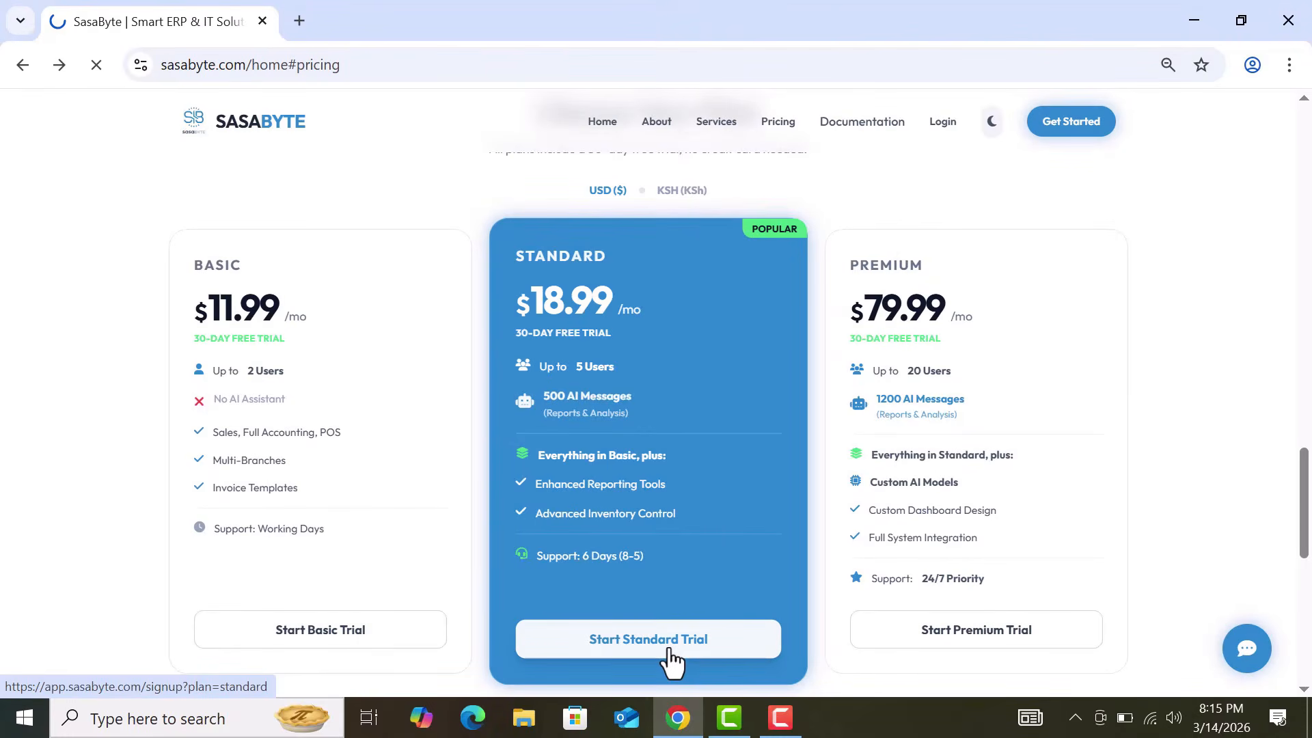
Step: Fill in the Full Name and Company Name fields on the Standard plan signup form
left_click(669, 650)
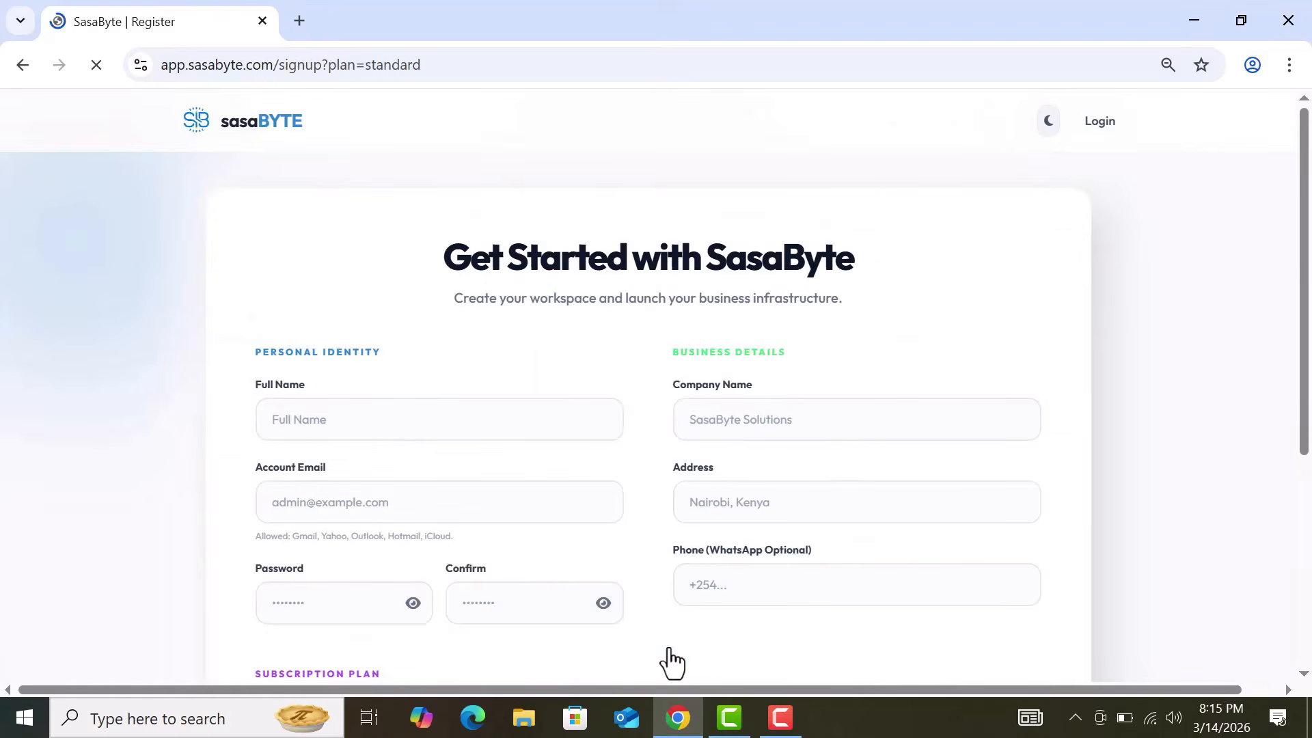
scroll(873, 324, "down", 2)
left_click(530, 270)
type("sasabyte")
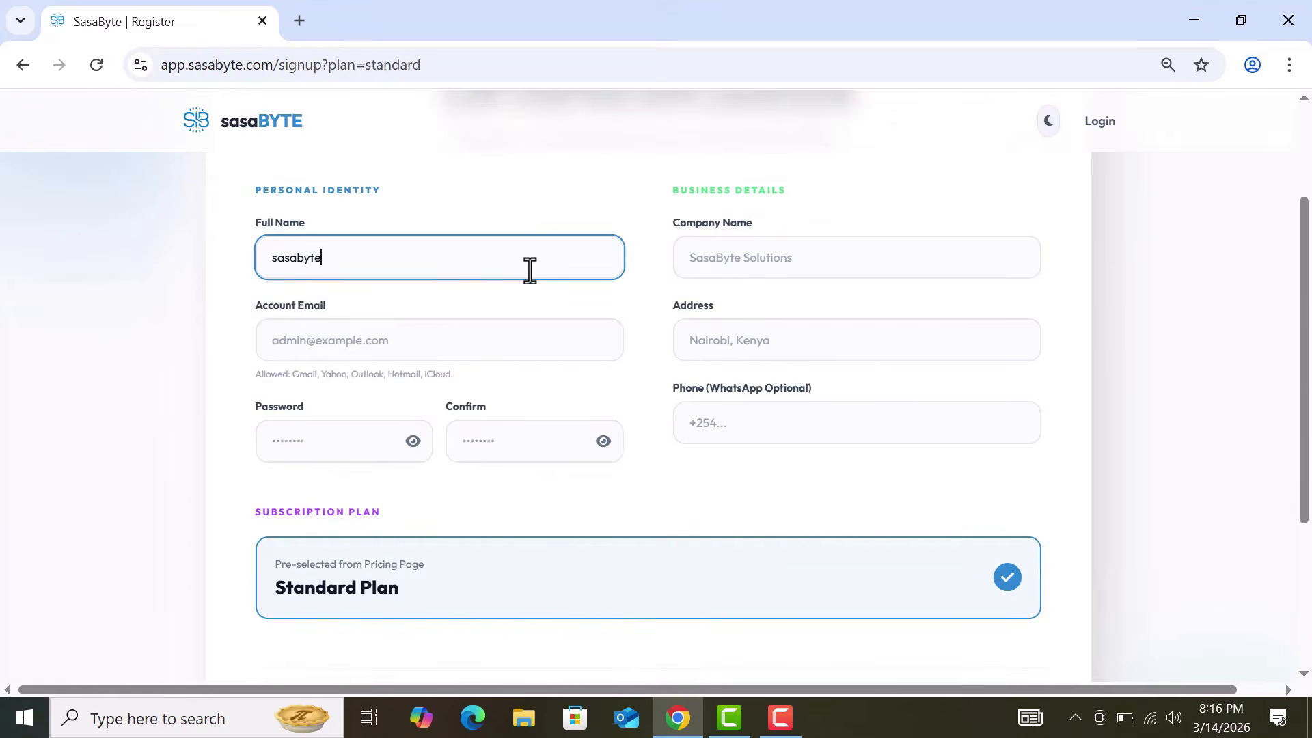
type(" erp")
left_click(807, 268)
type("companyA")
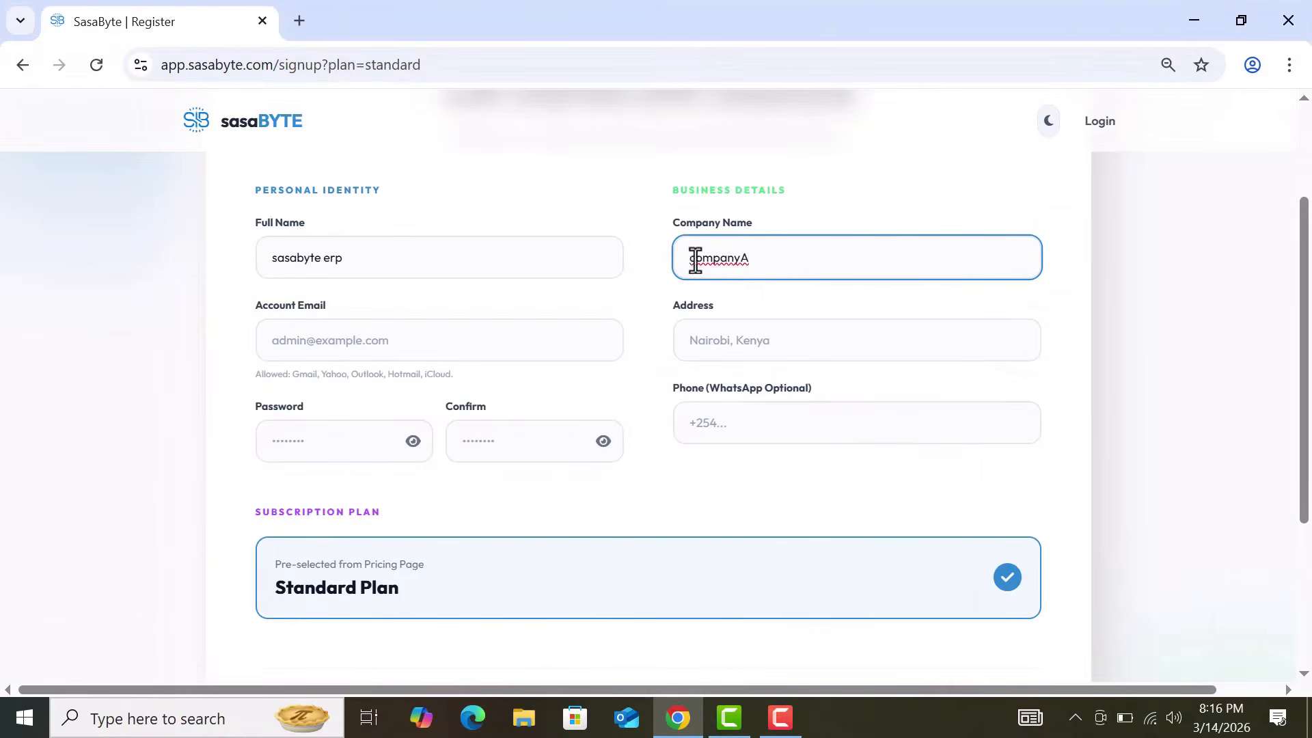
key("BackSpace")
type("C")
left_click(845, 294)
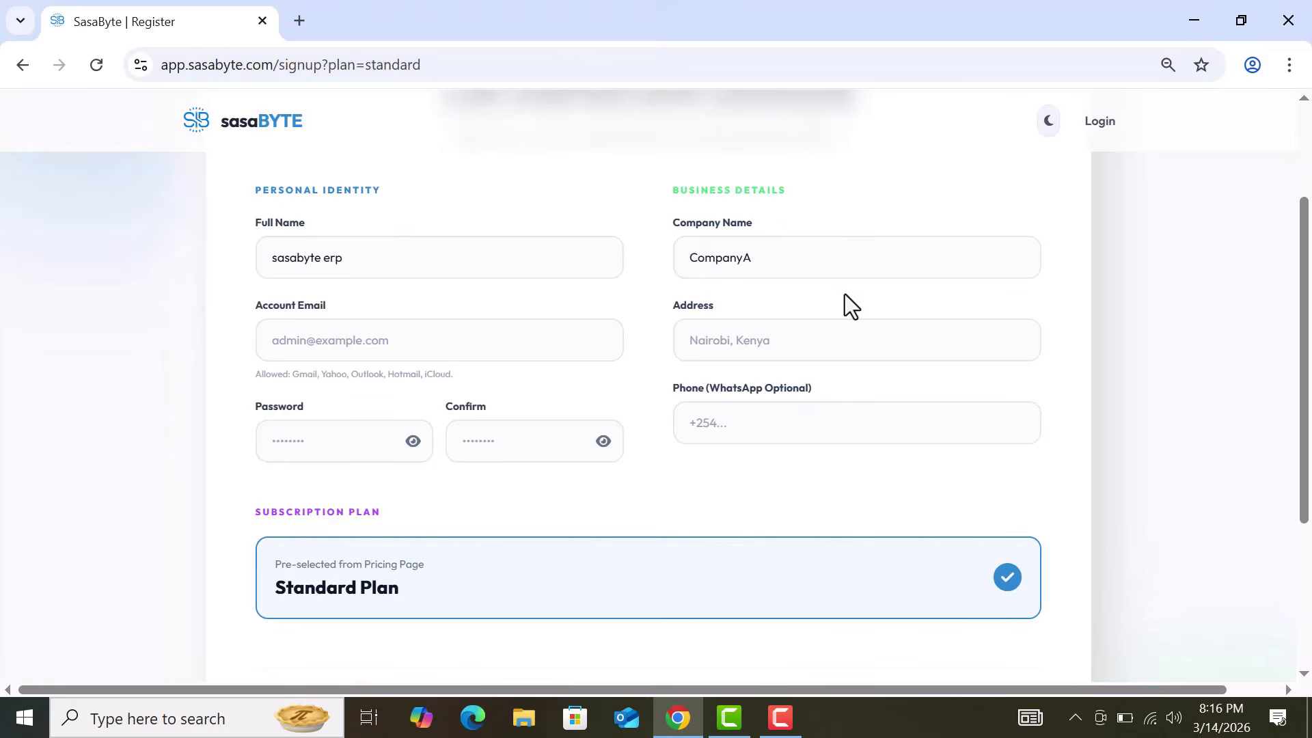
left_click(712, 262)
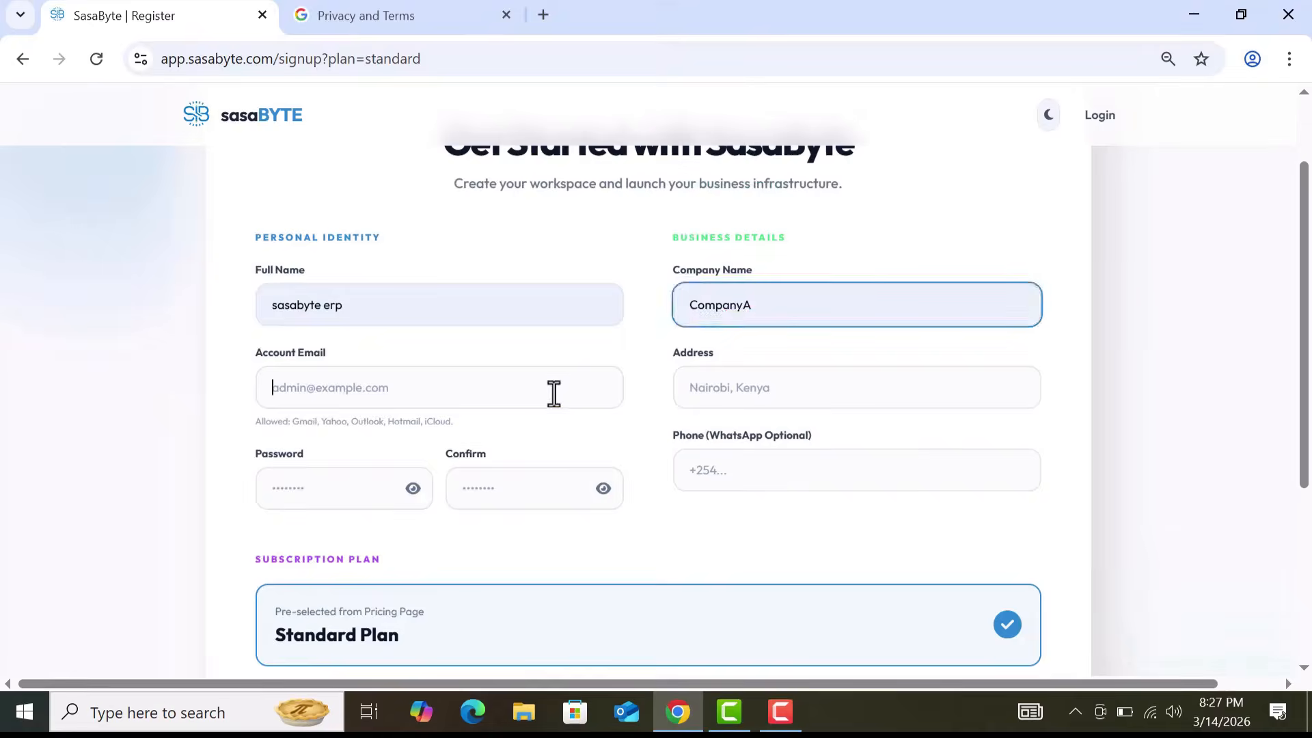
Step: Enter the account email, Kenya as the address, and the phone number from autofill
left_click(554, 393)
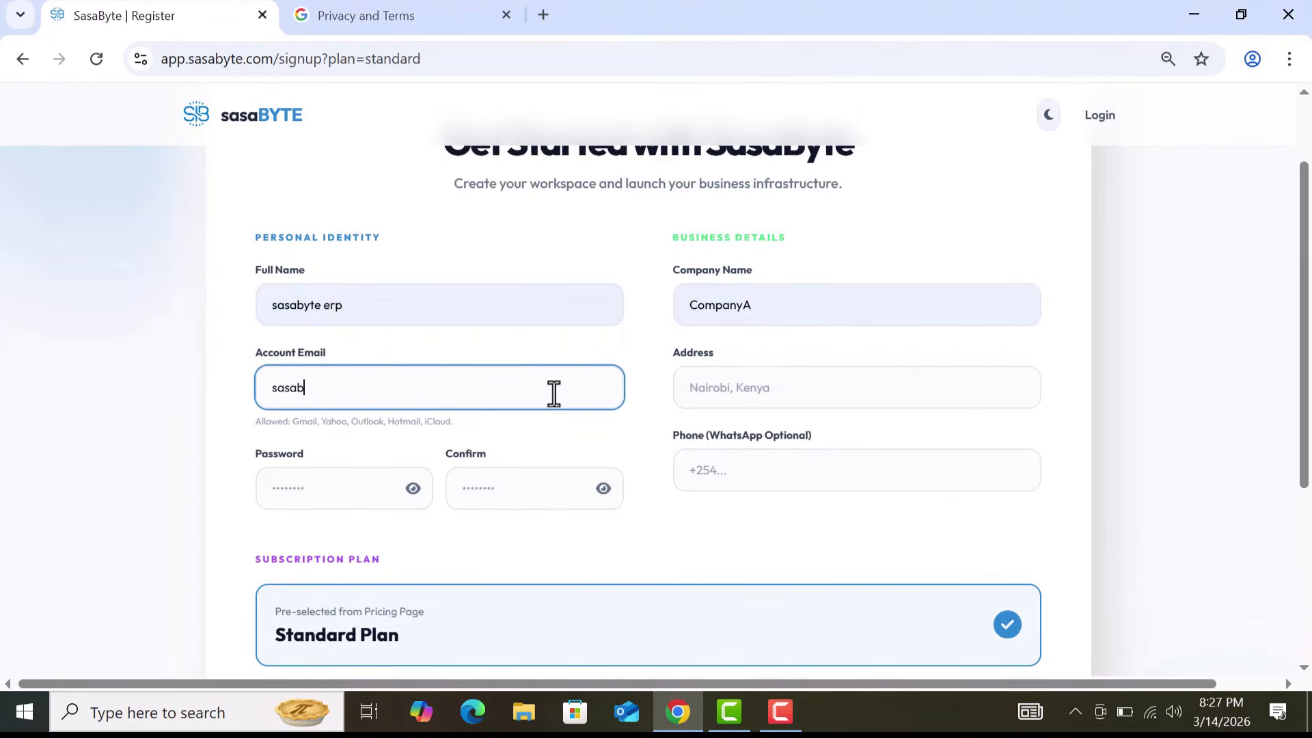
left_click(806, 386)
type("kenya")
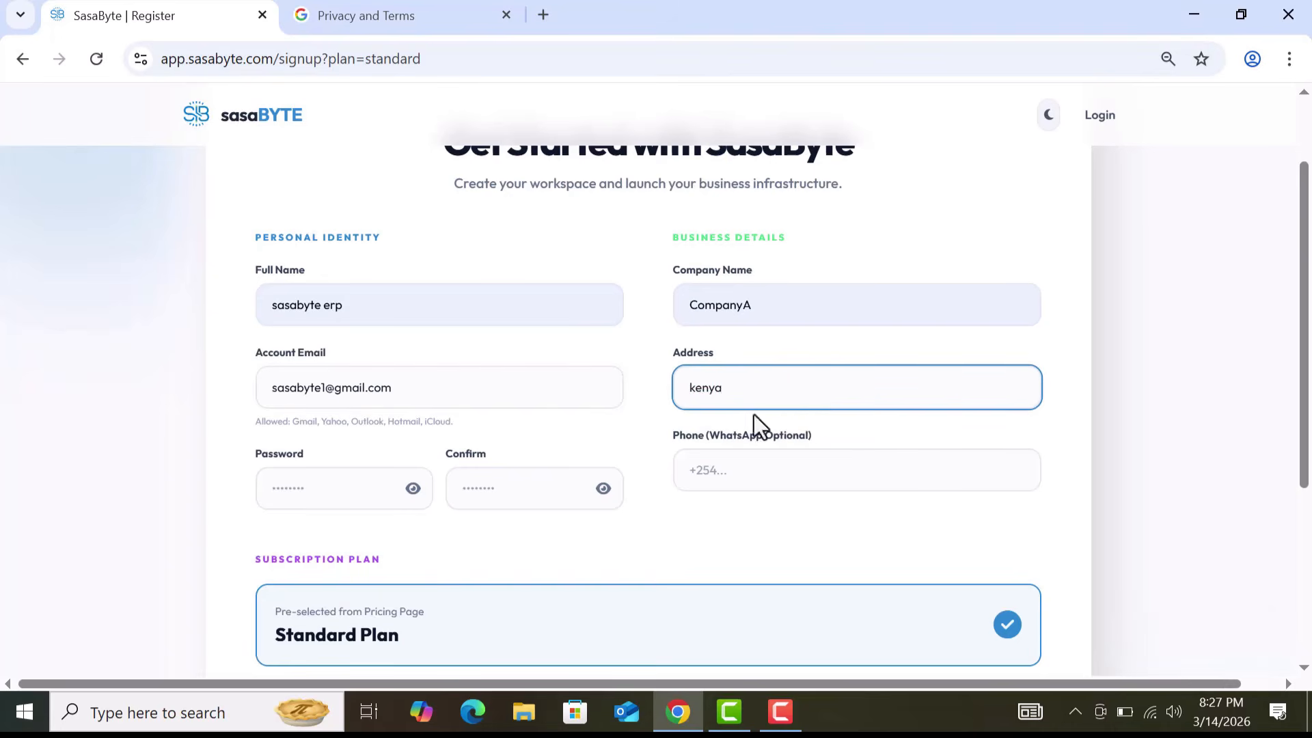
left_click(770, 484)
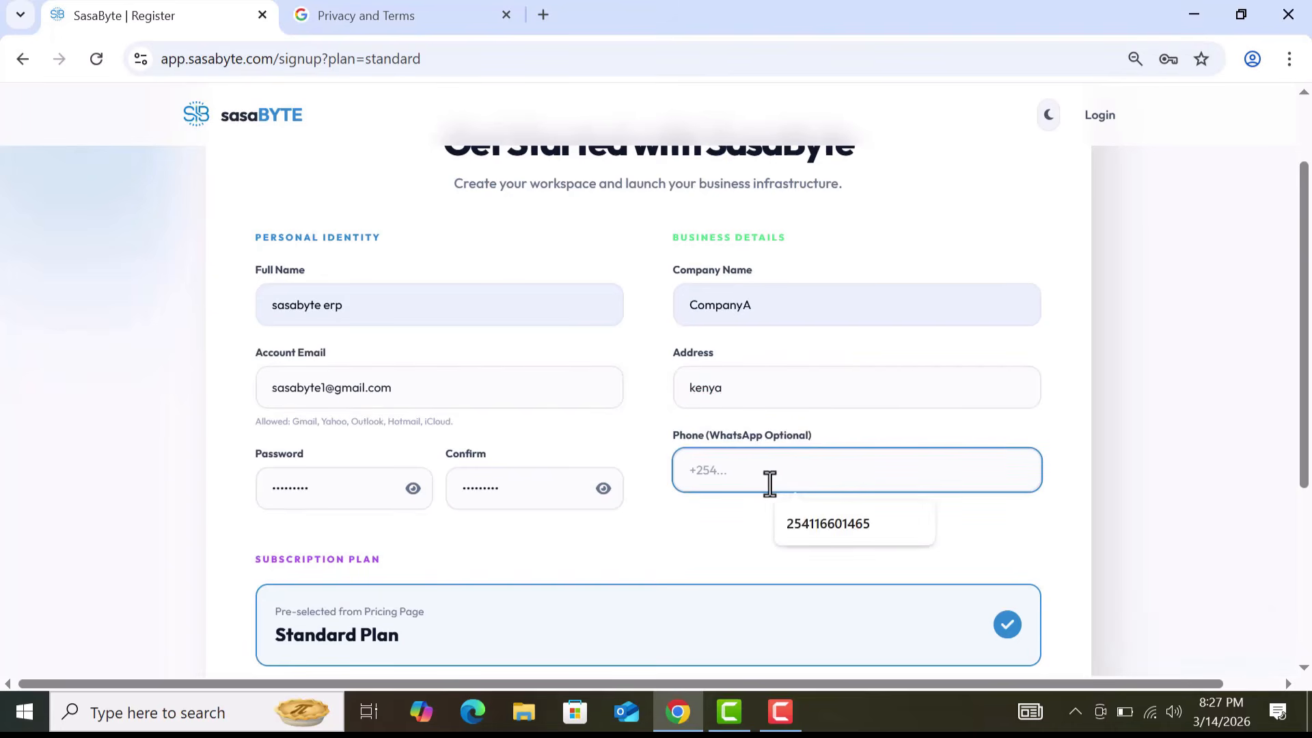
type("256")
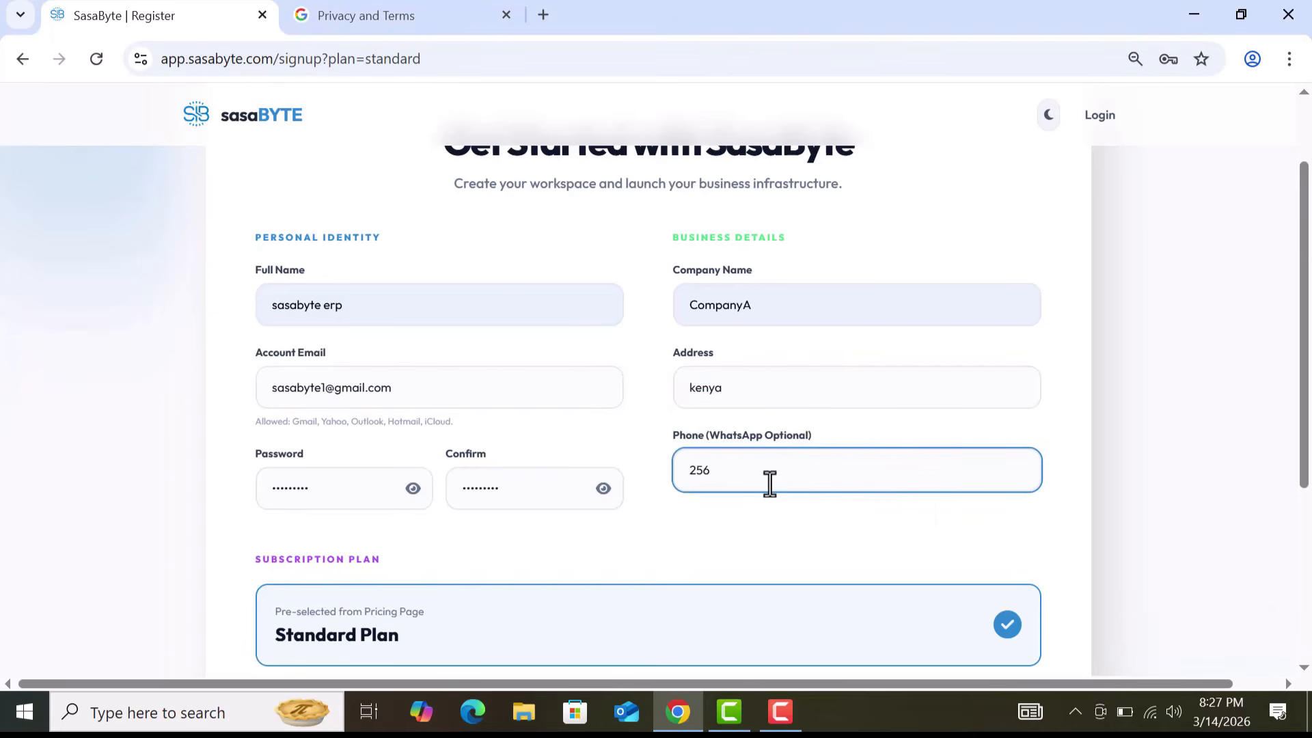
key("BackSpace")
type("4")
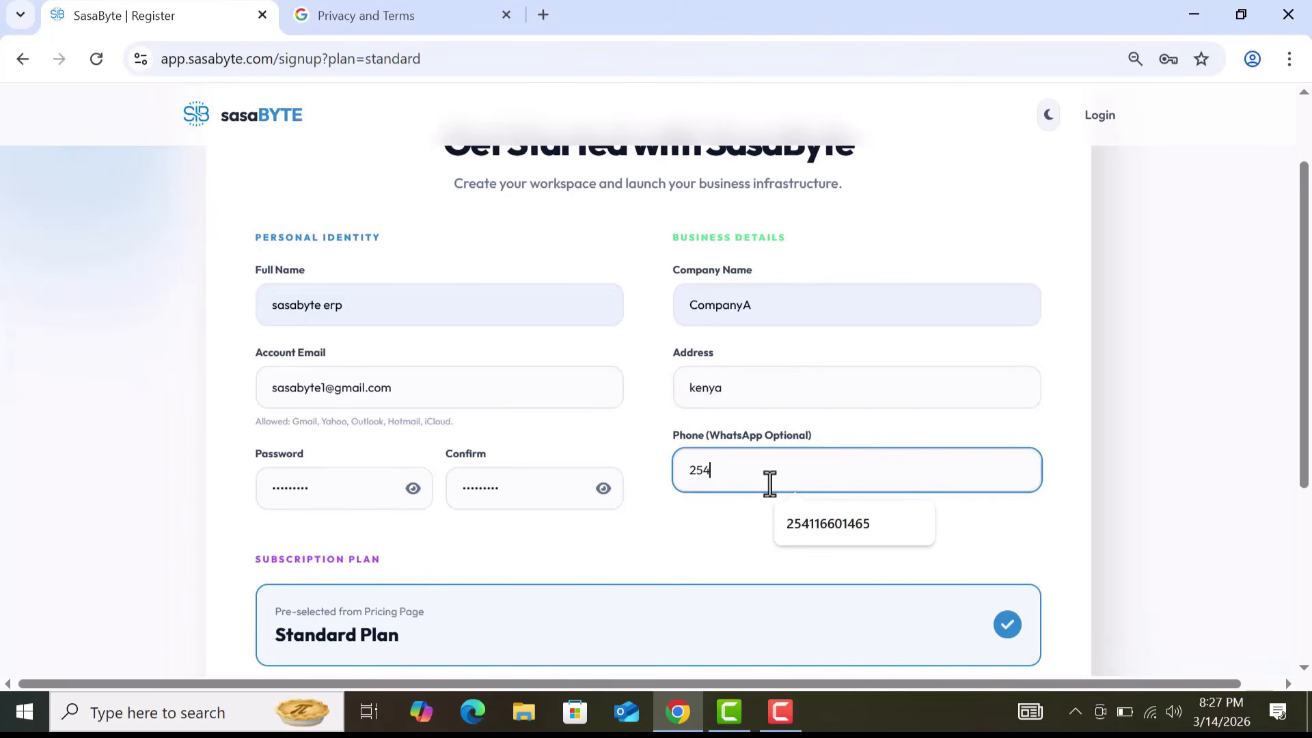
left_click(887, 535)
Step: Enter the account password in both the Password and Confirm fields
left_click(363, 482)
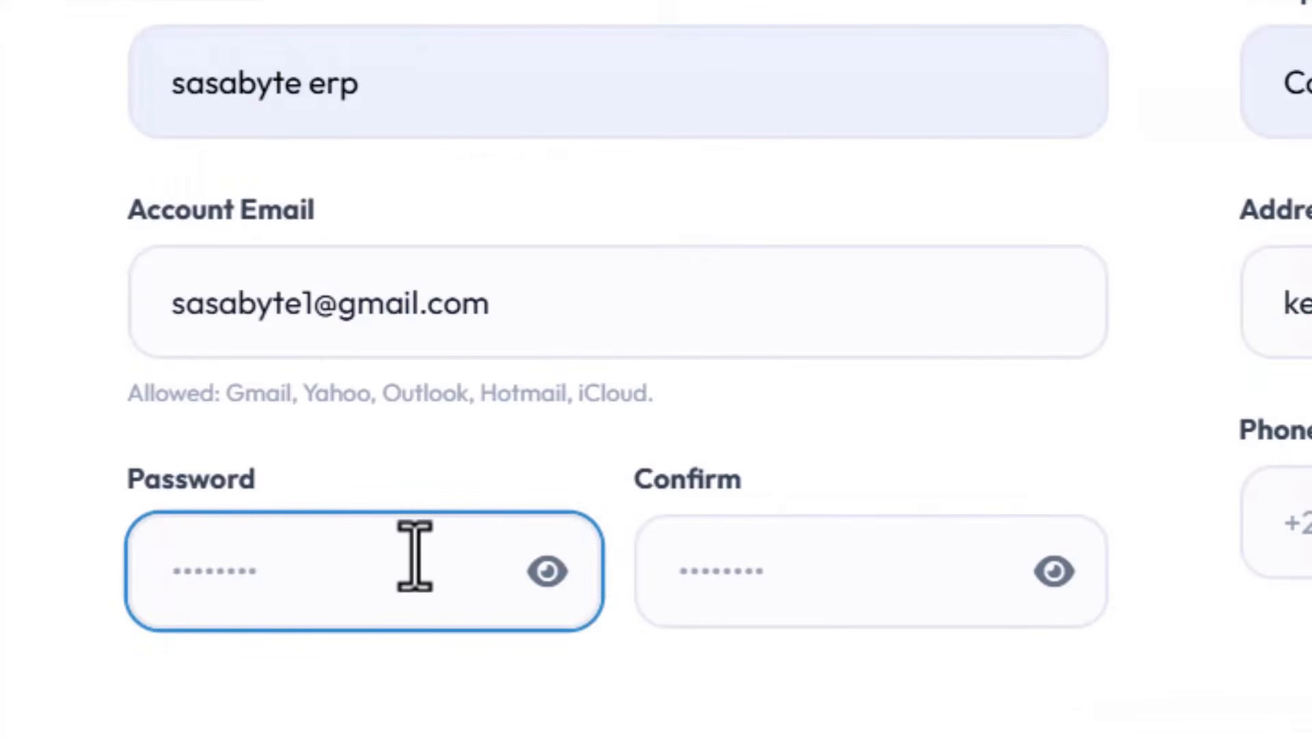
type("•••••••••")
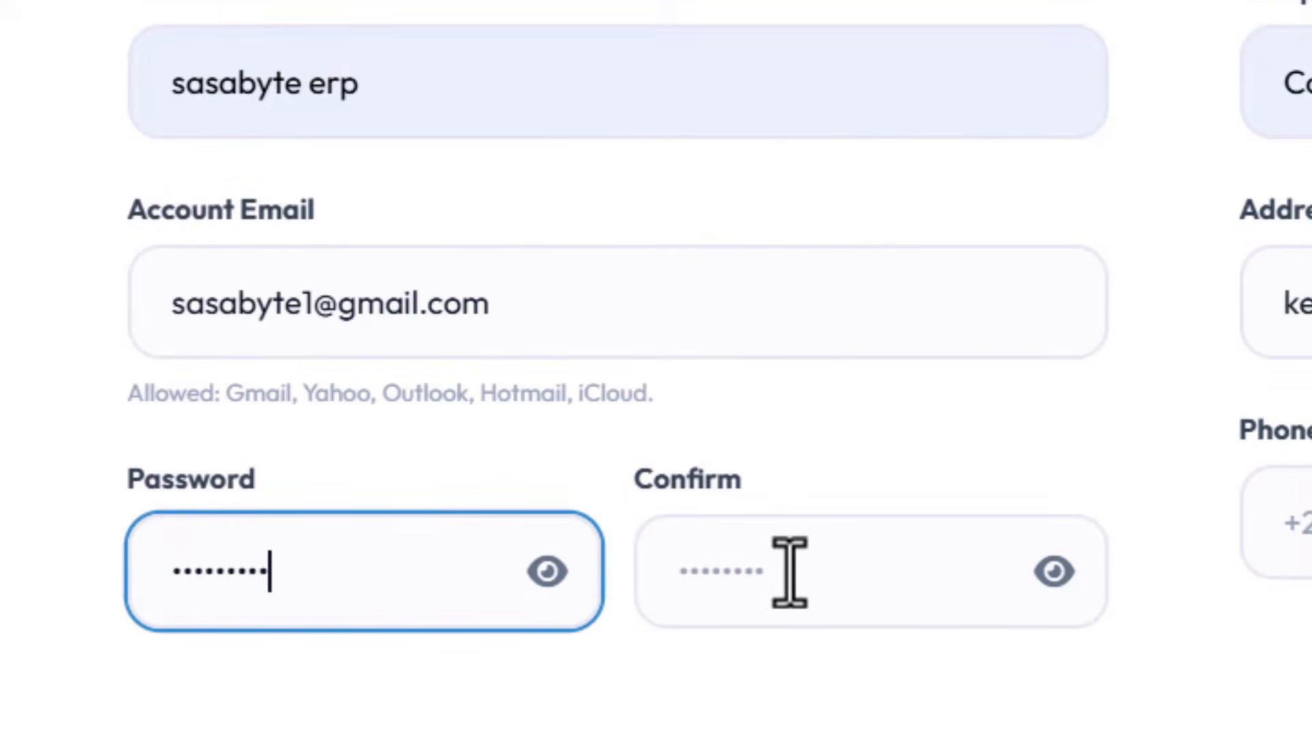
left_click(789, 572)
type("•••••••••")
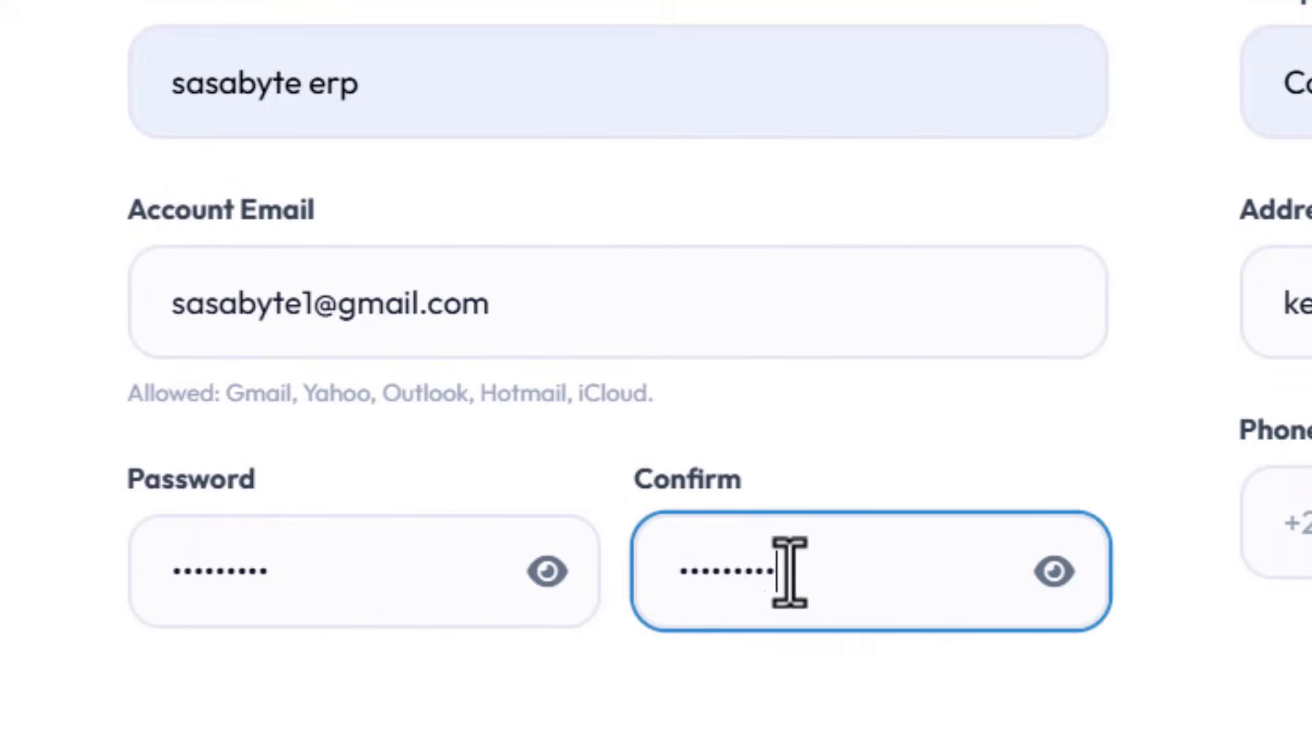
left_click(1306, 523)
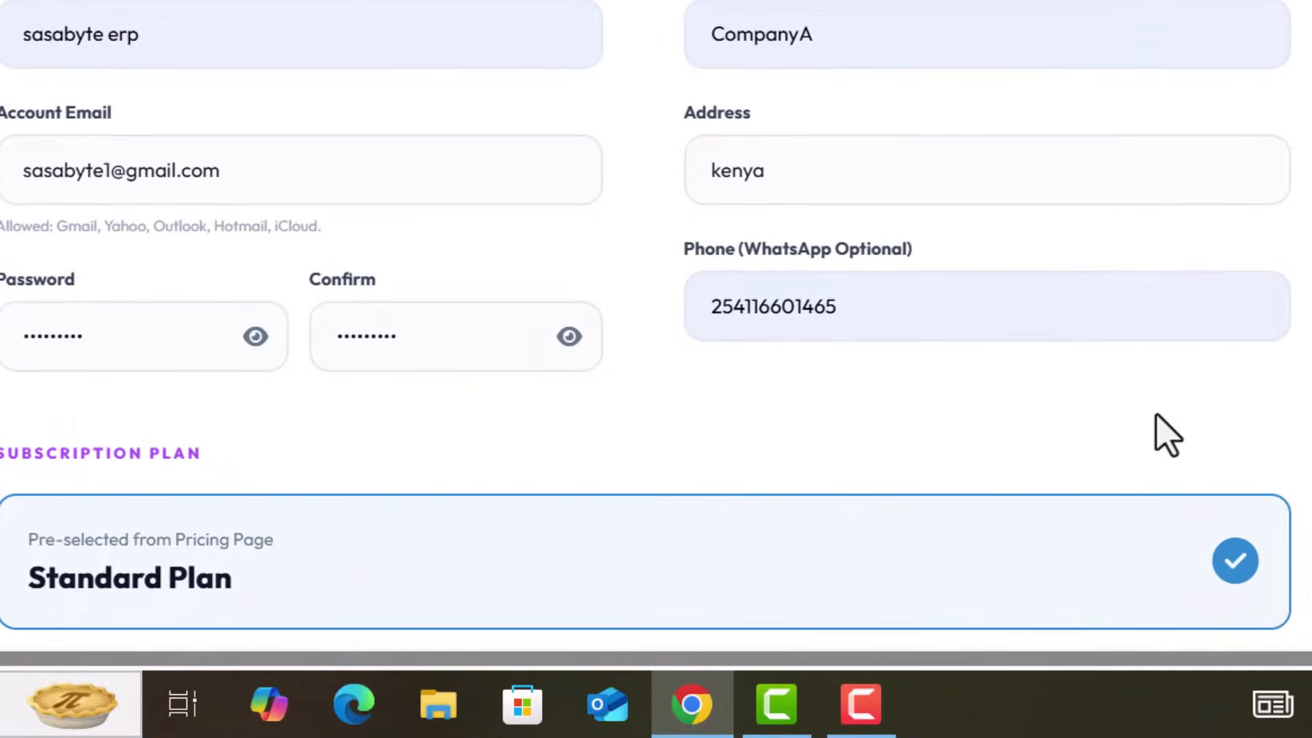
Step: Pass the reCAPTCHA by selecting the three bicycle tiles, then create the account
scroll(1169, 435, "down", 1)
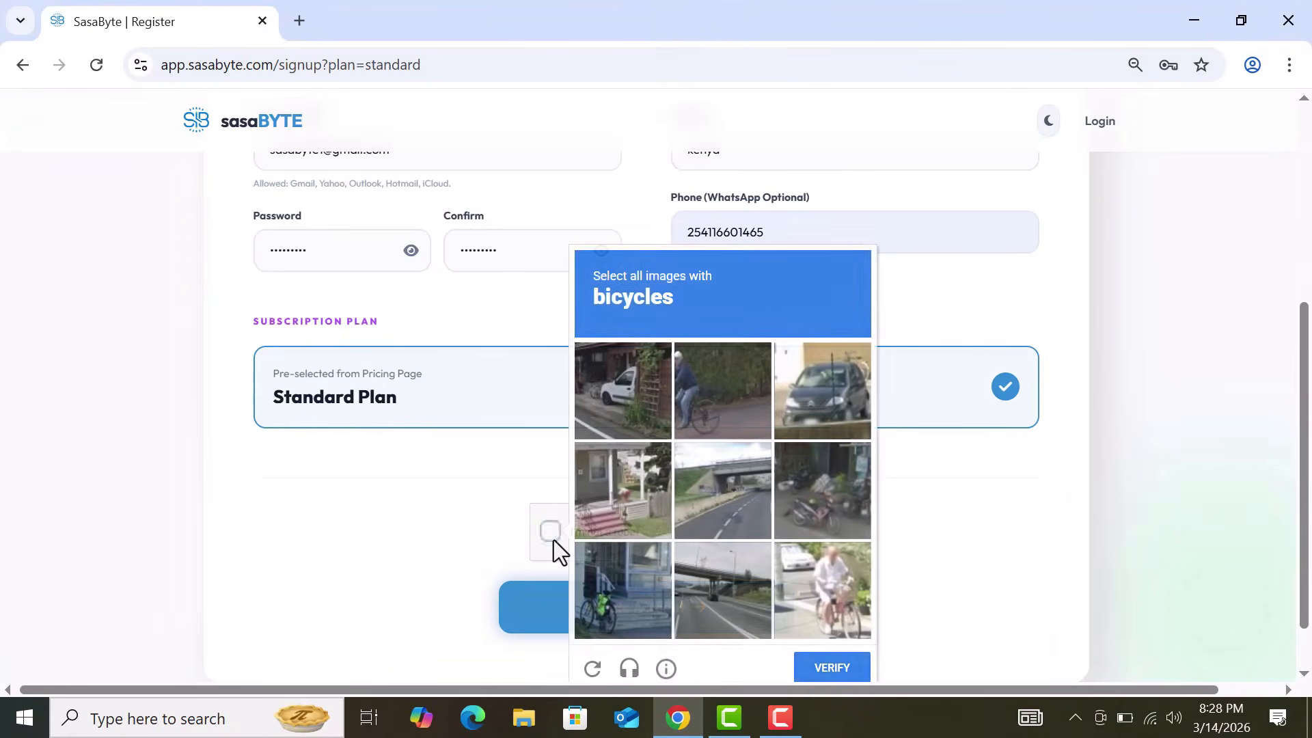
left_click(839, 597)
left_click(625, 600)
left_click(830, 496)
left_click(841, 653)
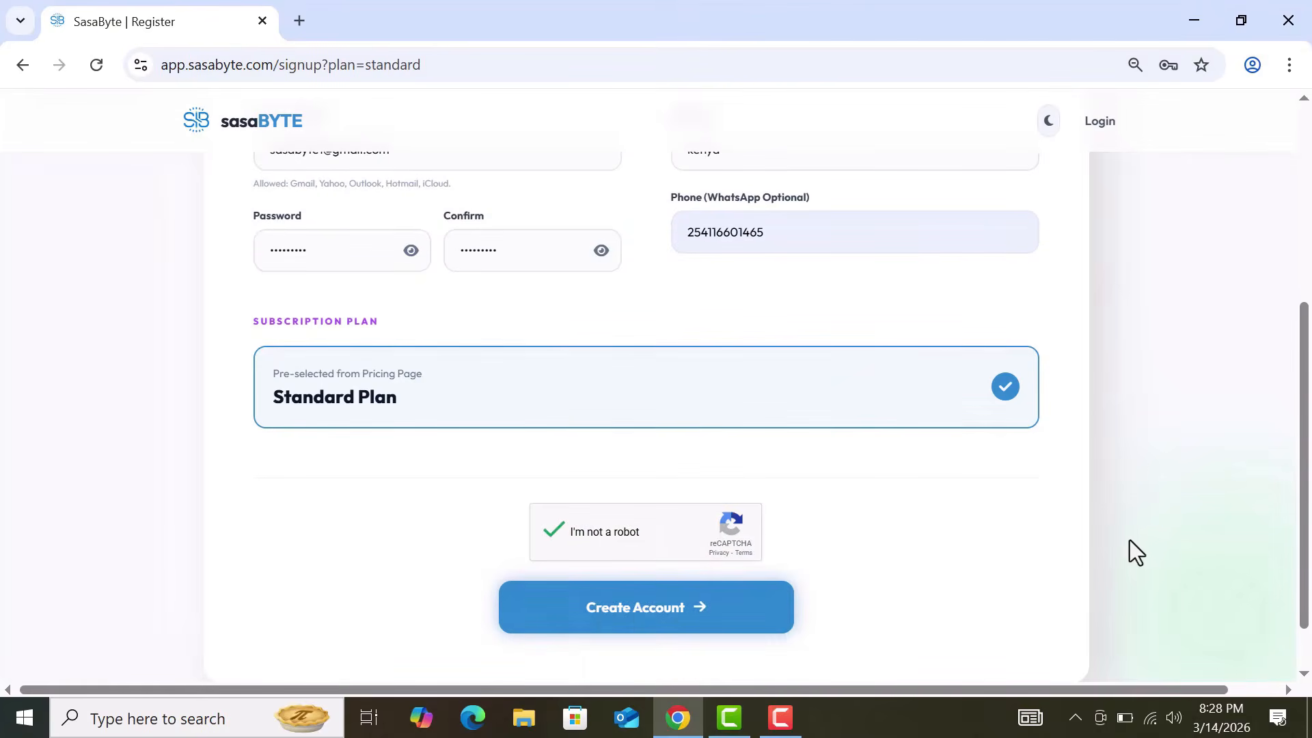
left_click(756, 617)
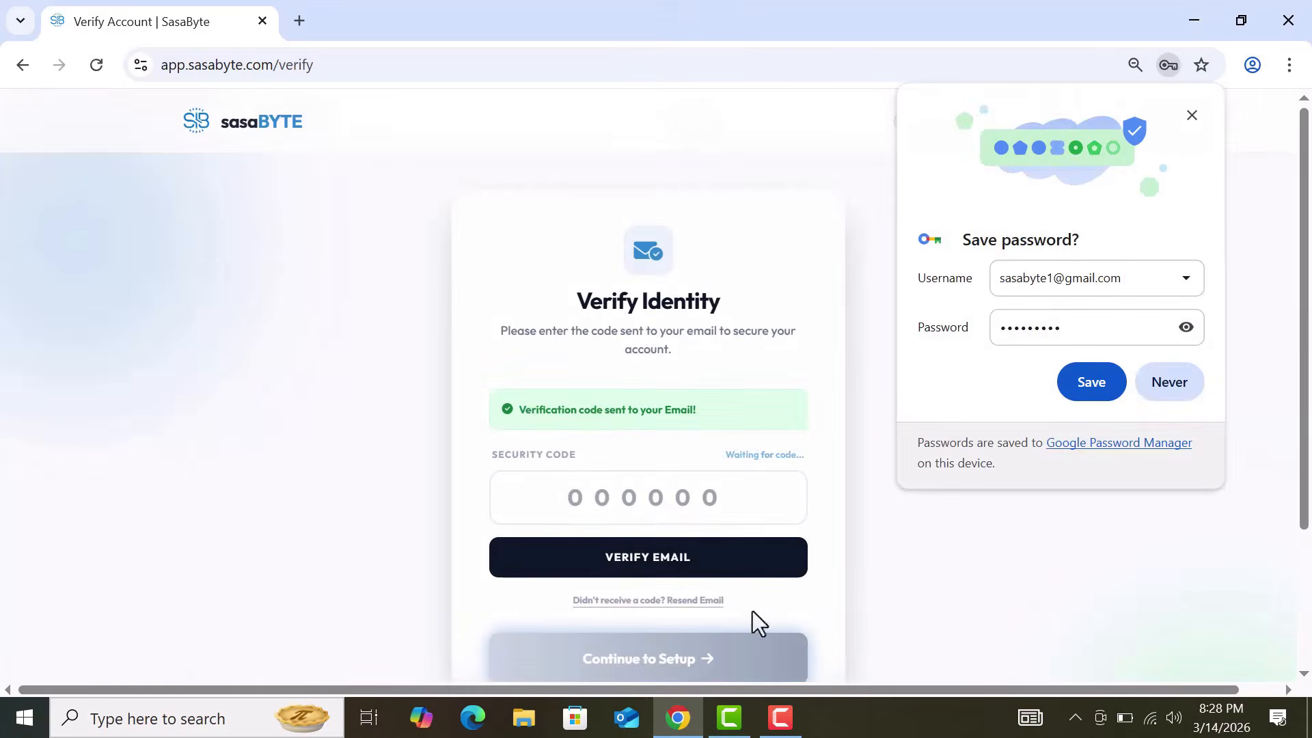
Step: Dismiss the save-password prompt and copy the six-digit code from the SasaByte email in Gmail
left_click(1192, 118)
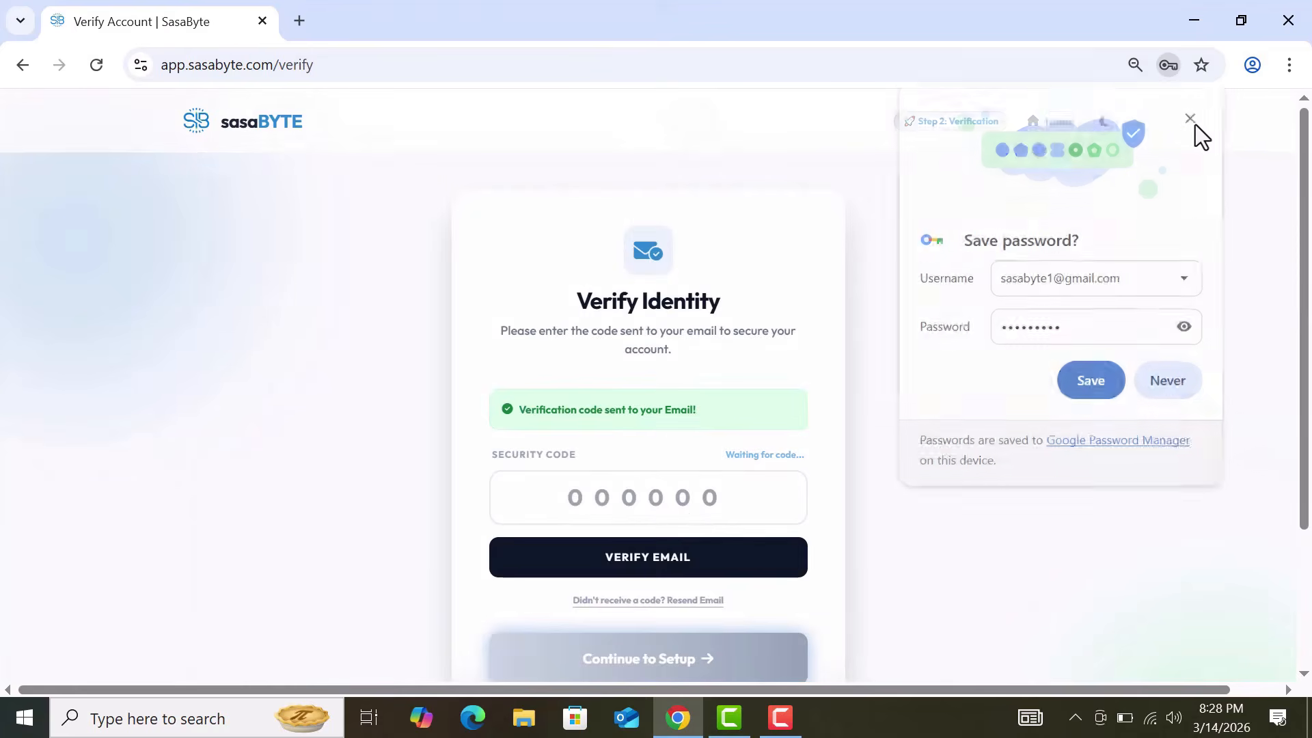
left_click(298, 21)
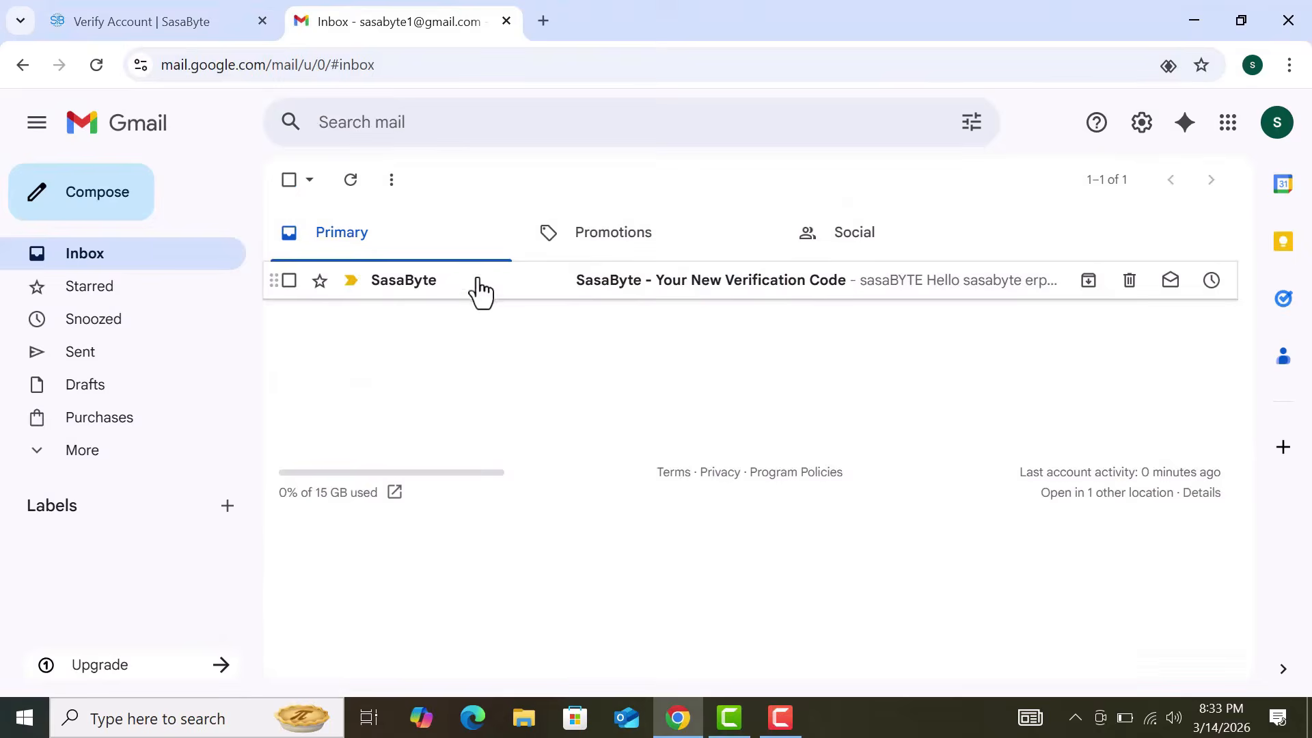
left_click(475, 285)
scroll(704, 501, "down", 3)
left_click_drag(697, 489, 880, 534)
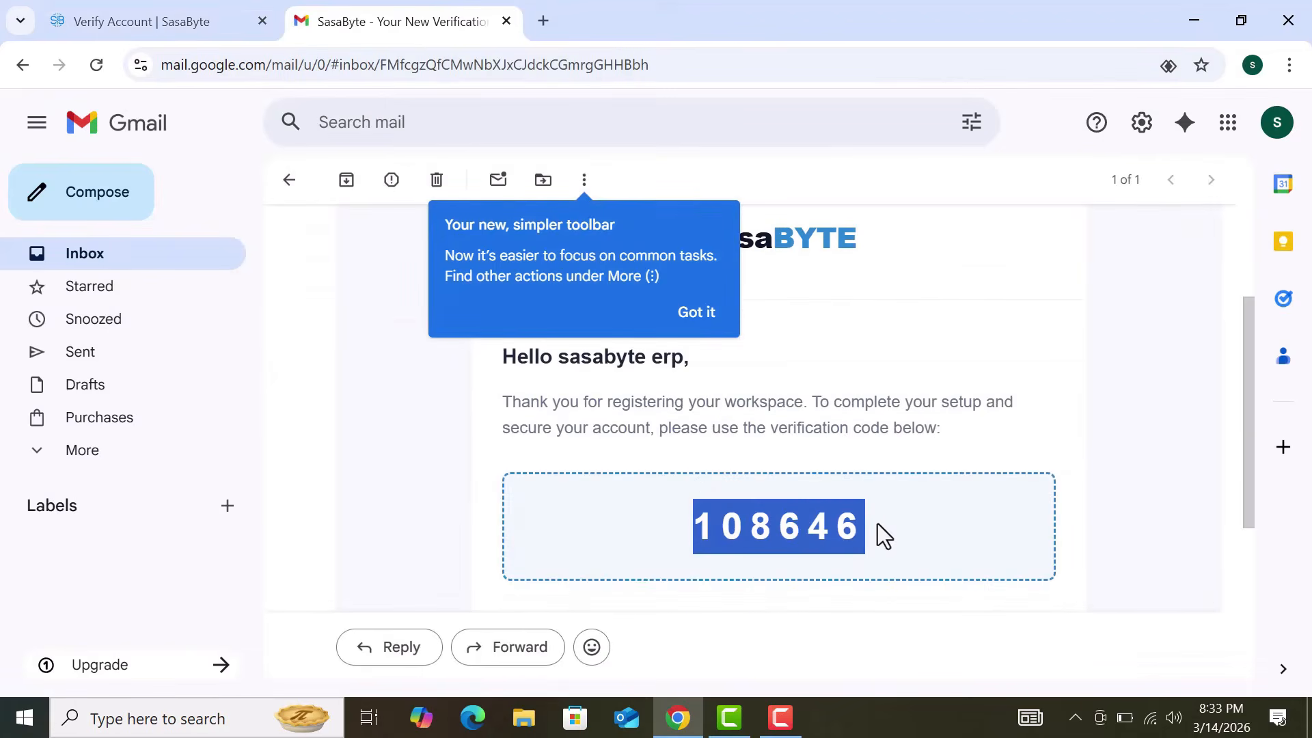
key("ctrl+c")
Step: Paste the code into Security Code, verify the email and continue to workspace setup
key("ctrl+Page_Up")
left_click(624, 512)
key("ctrl+v")
left_click(656, 562)
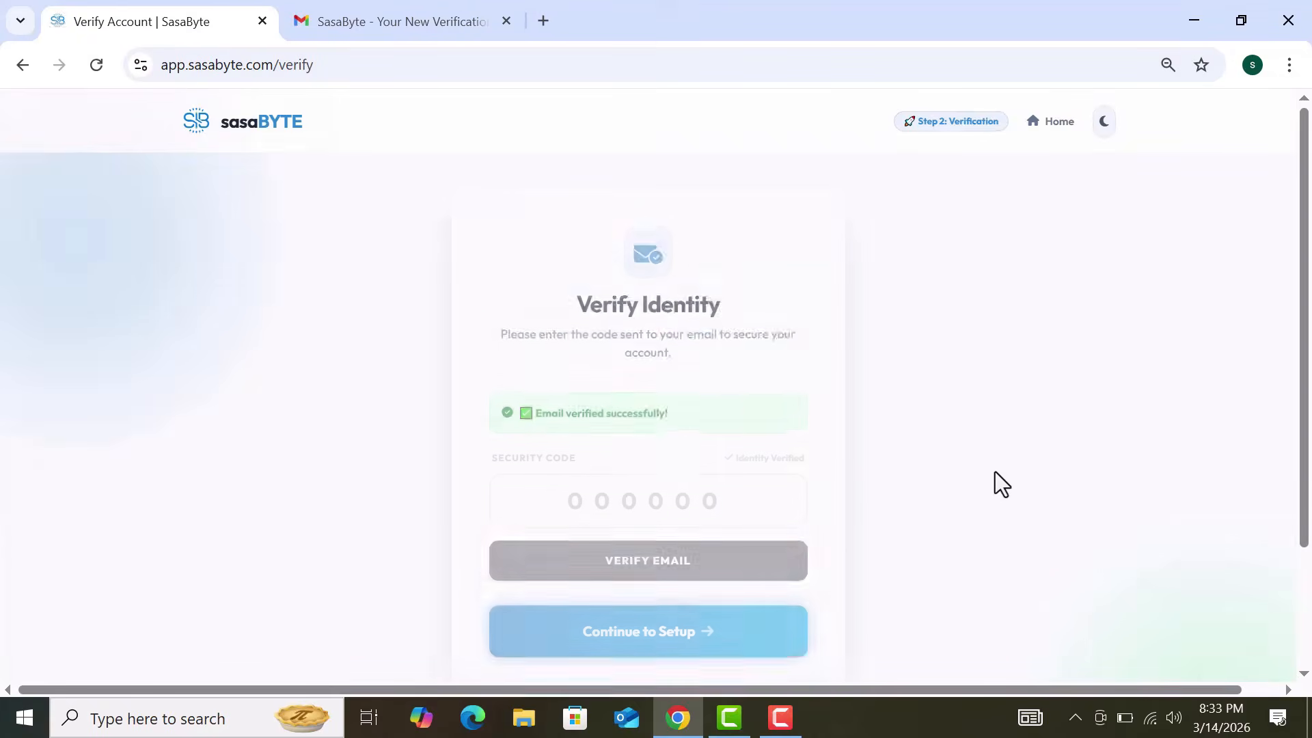
scroll(995, 471, "down", 2)
left_click(745, 547)
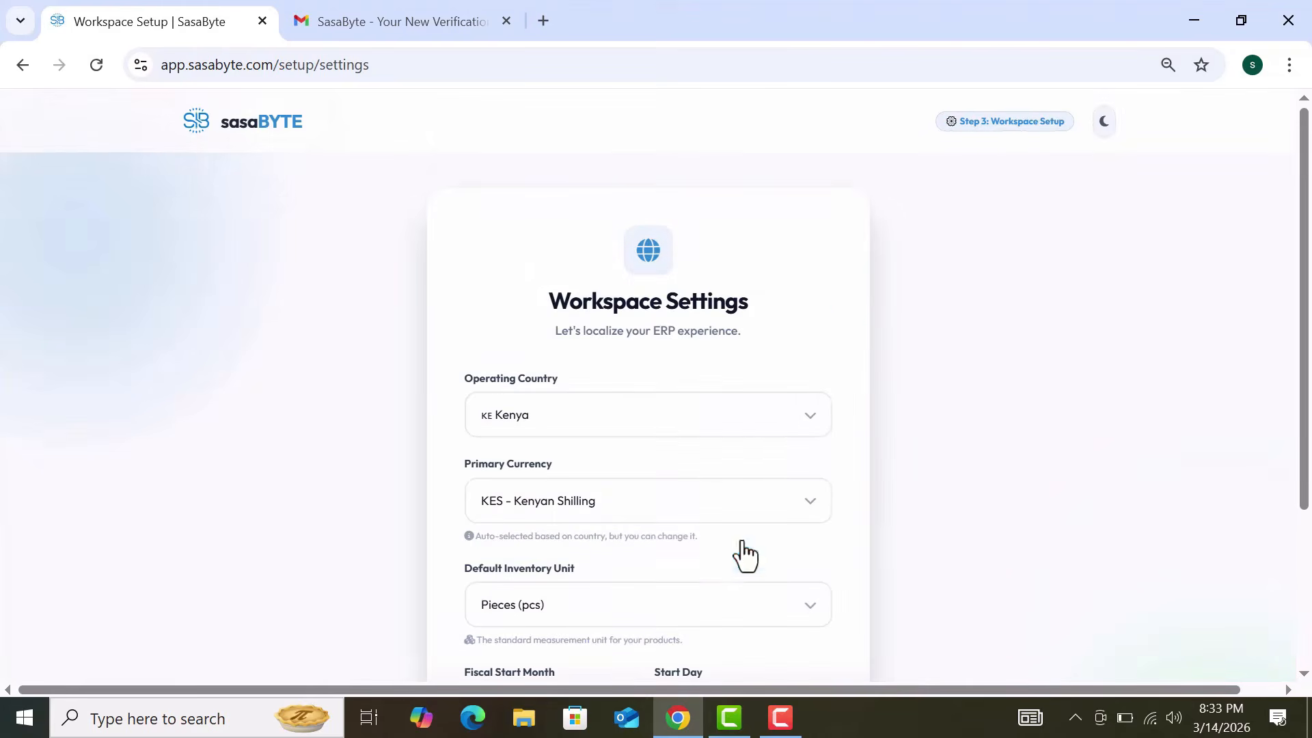
Step: Set the primary currency to USD - US Dollar and the default unit to Pieces (pcs)
scroll(880, 417, "down", 3)
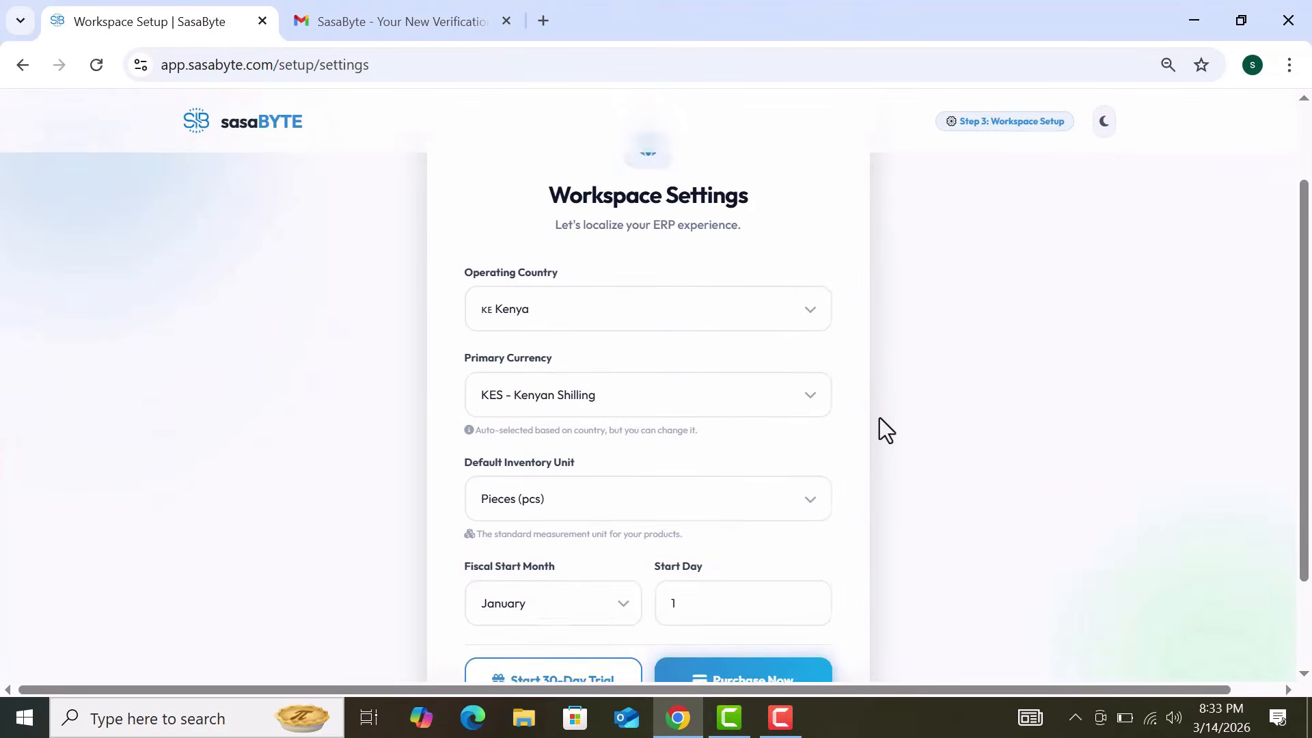
left_click(780, 394)
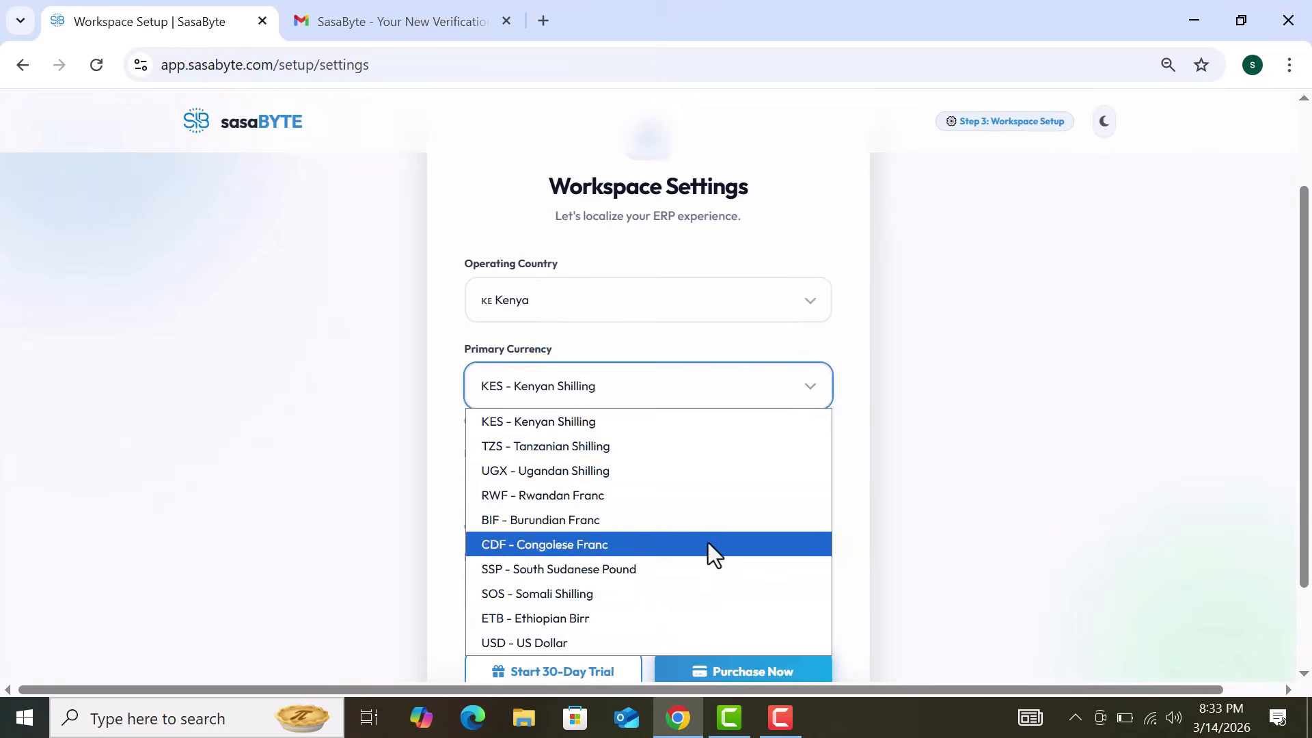
left_click(598, 643)
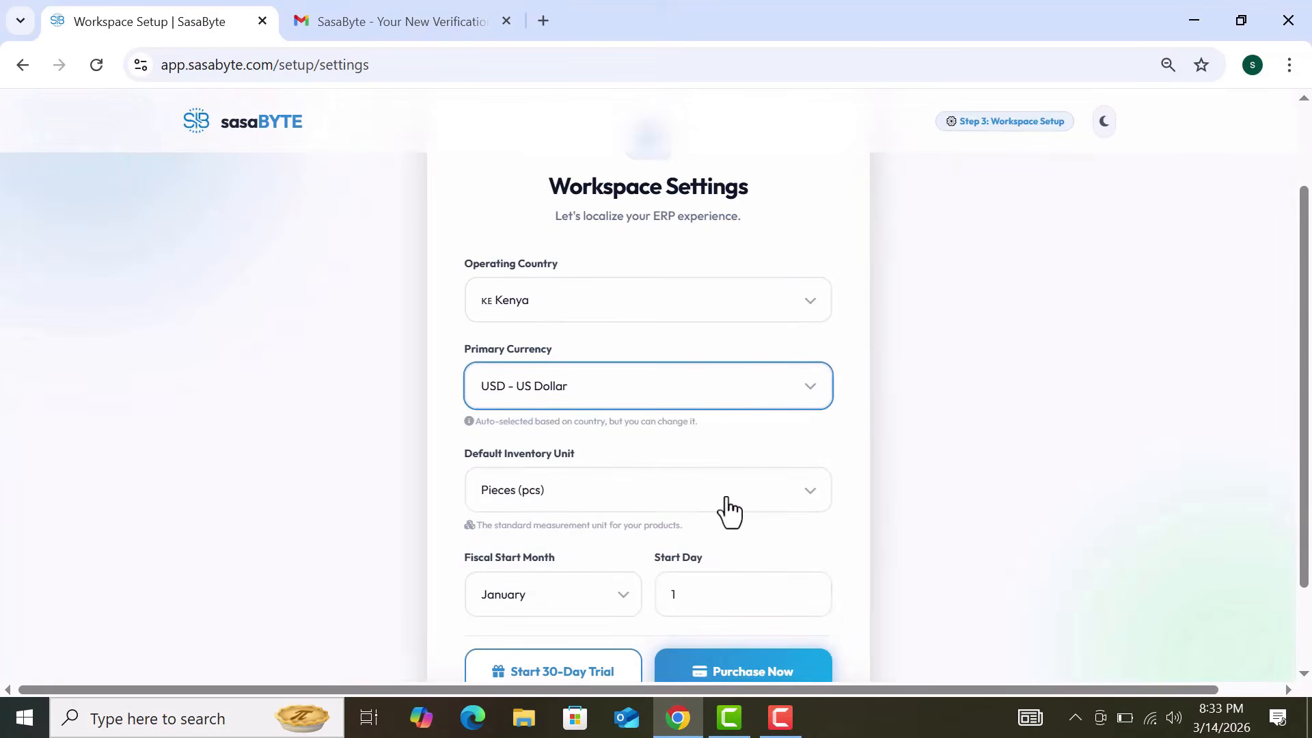
left_click(727, 499)
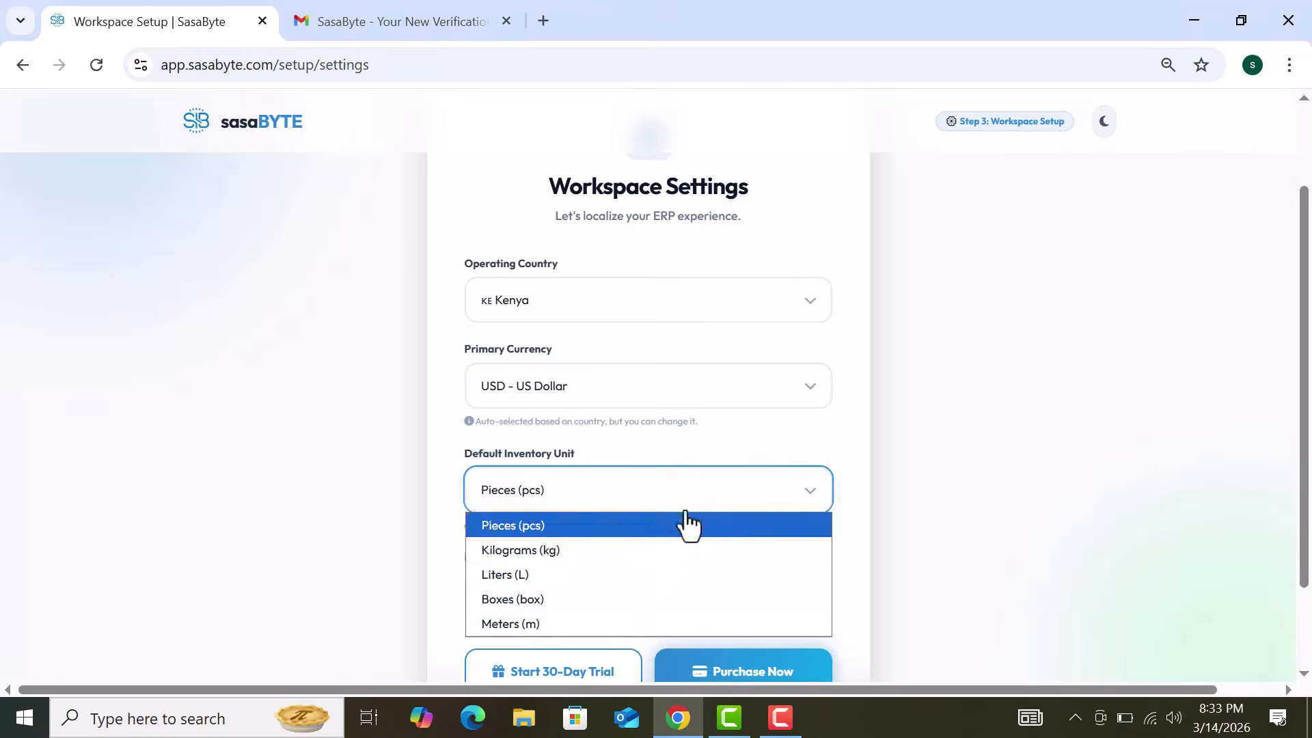
left_click(588, 525)
left_click(588, 525)
scroll(917, 527, "down", 2)
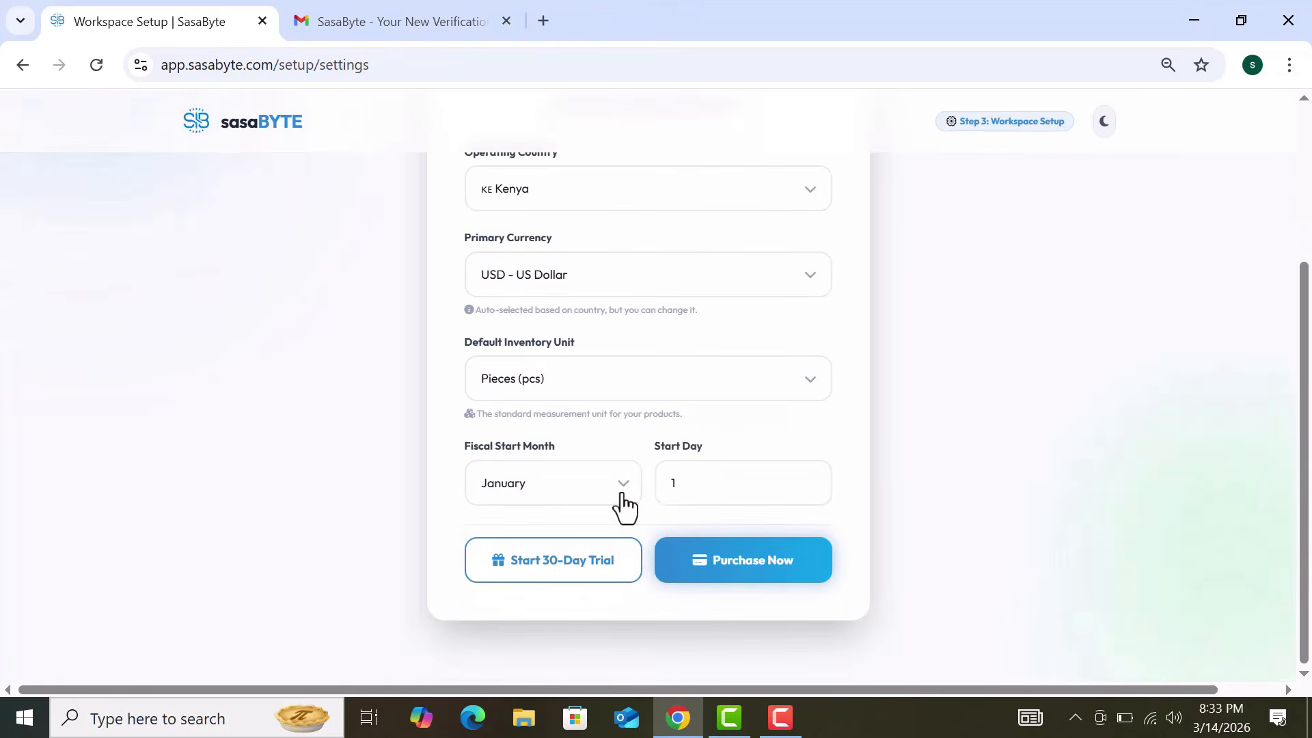
Step: Set the fiscal start month to February
left_click(623, 506)
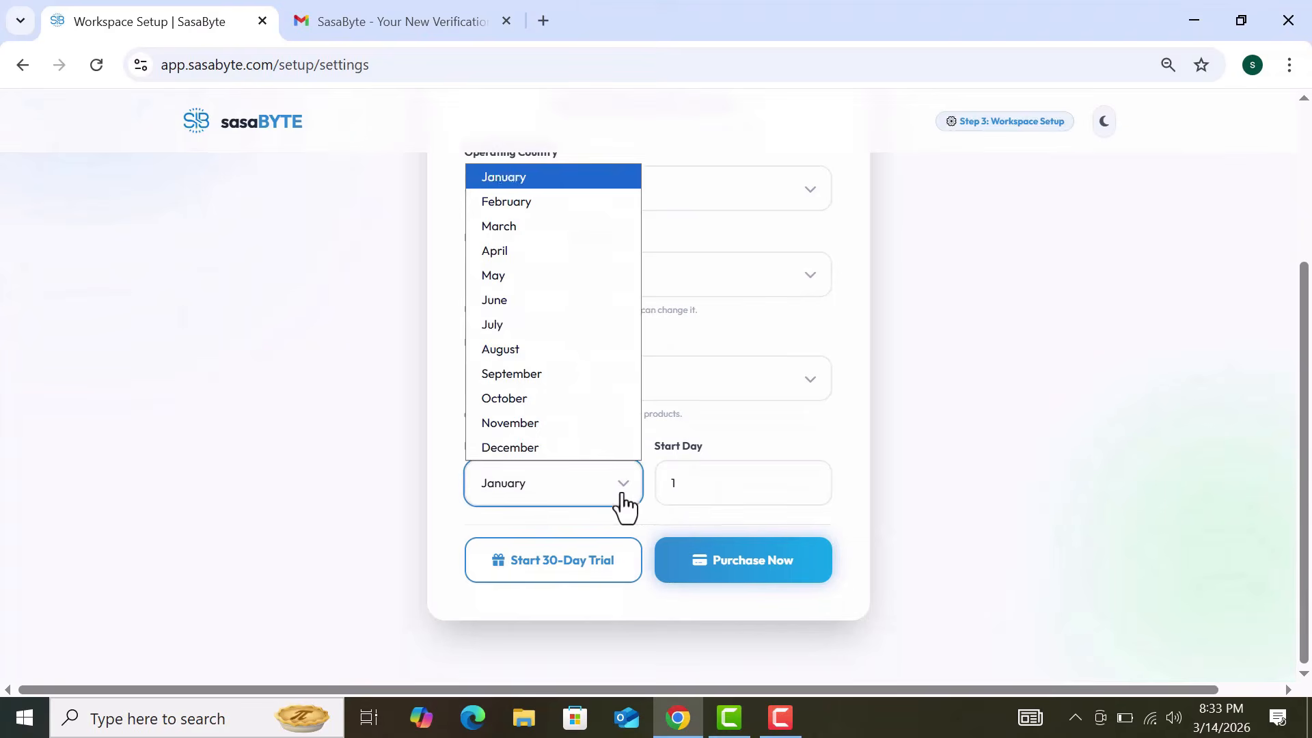
left_click(537, 203)
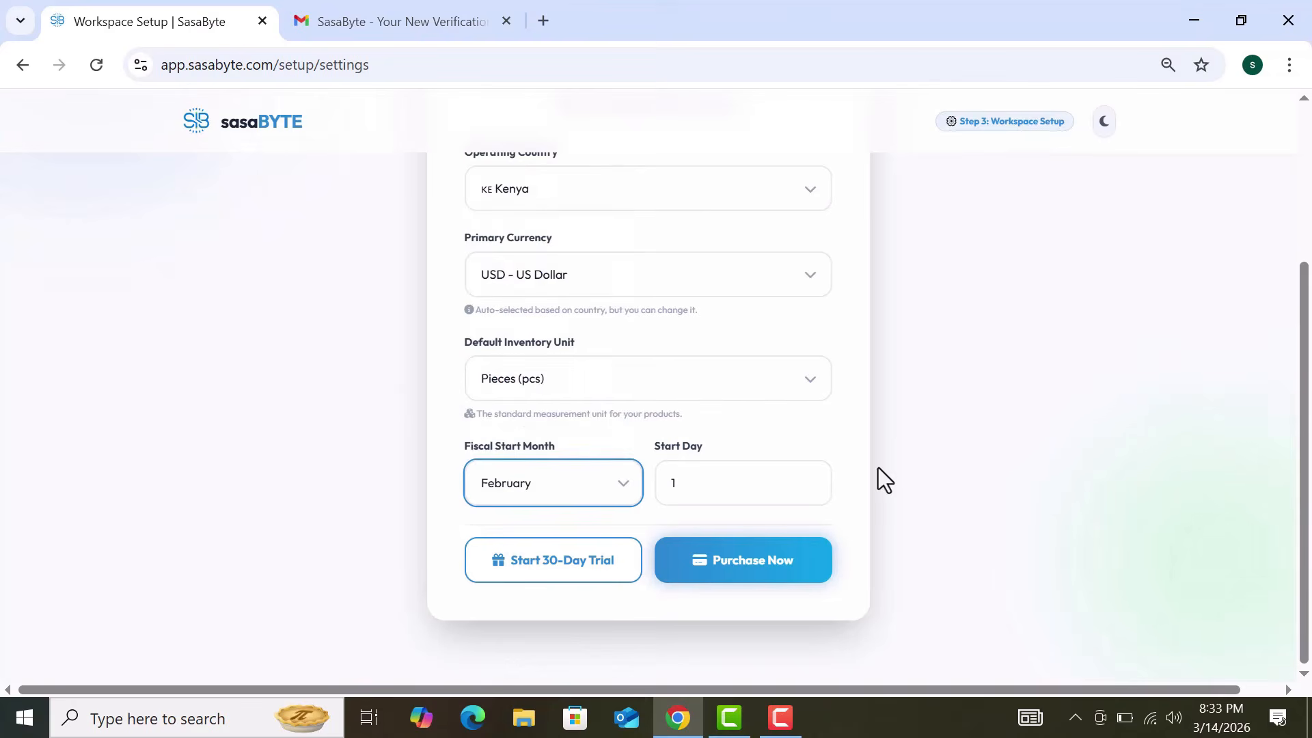
scroll(879, 469, "up", 2)
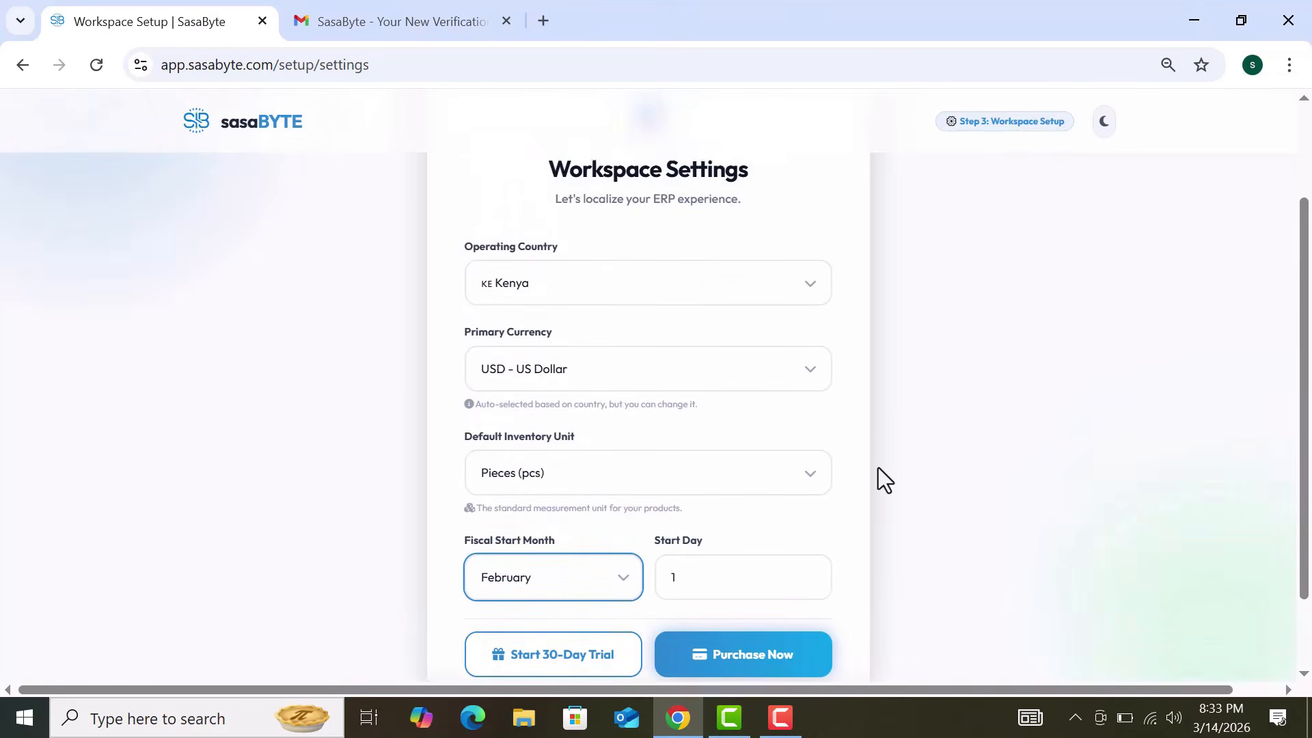
scroll(878, 469, "down", 1)
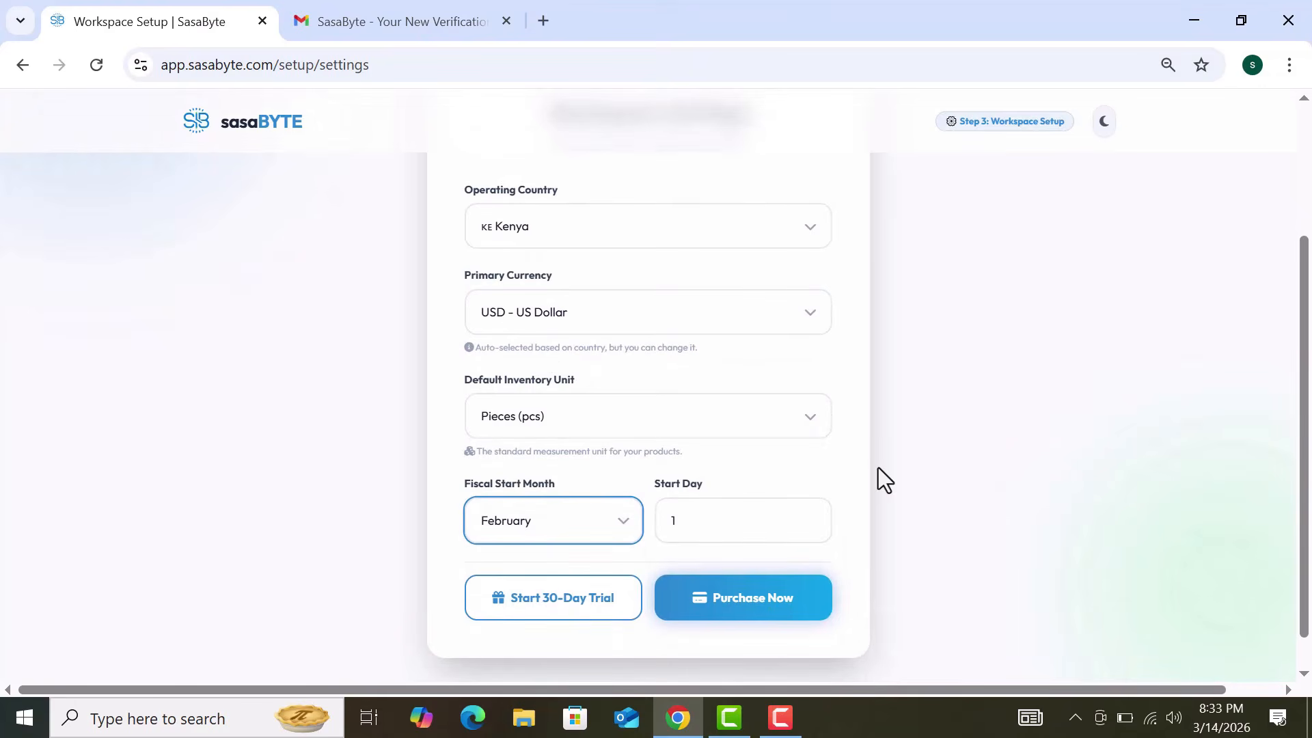
scroll(879, 468, "up", 1)
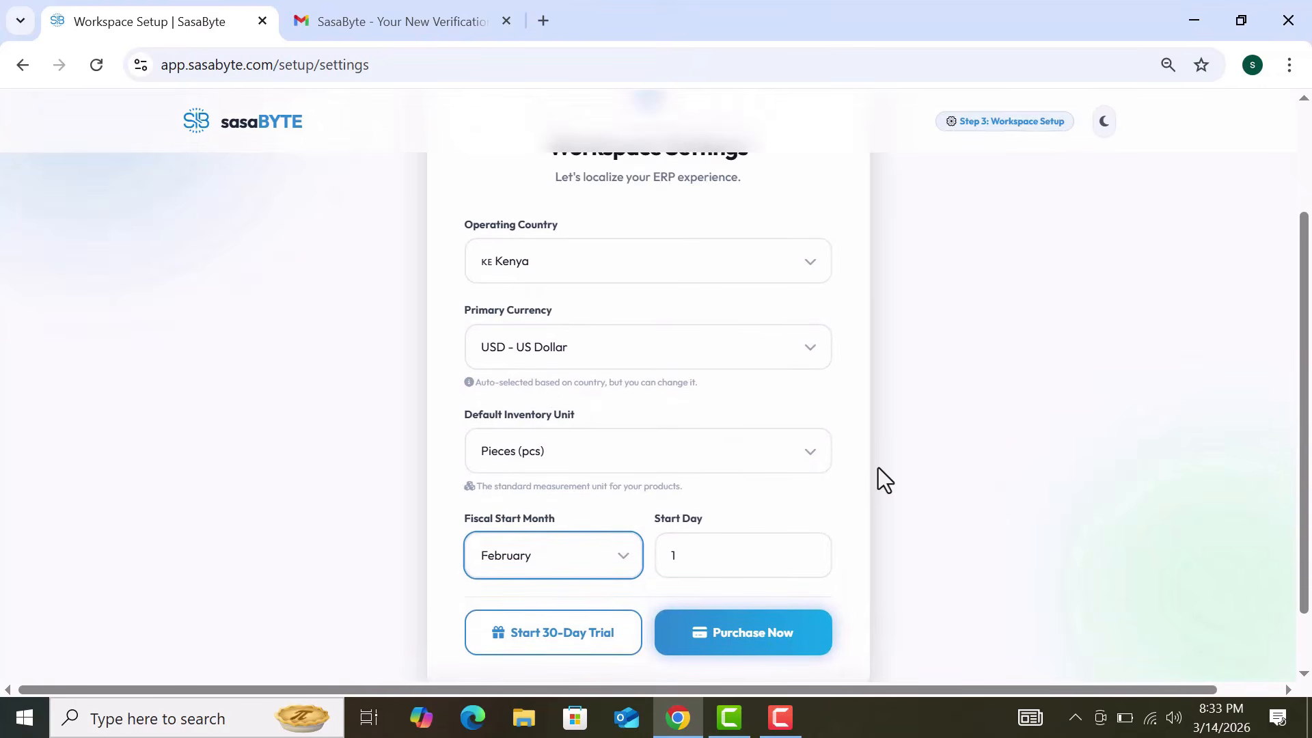
left_click(616, 564)
left_click(558, 257)
left_click(586, 573)
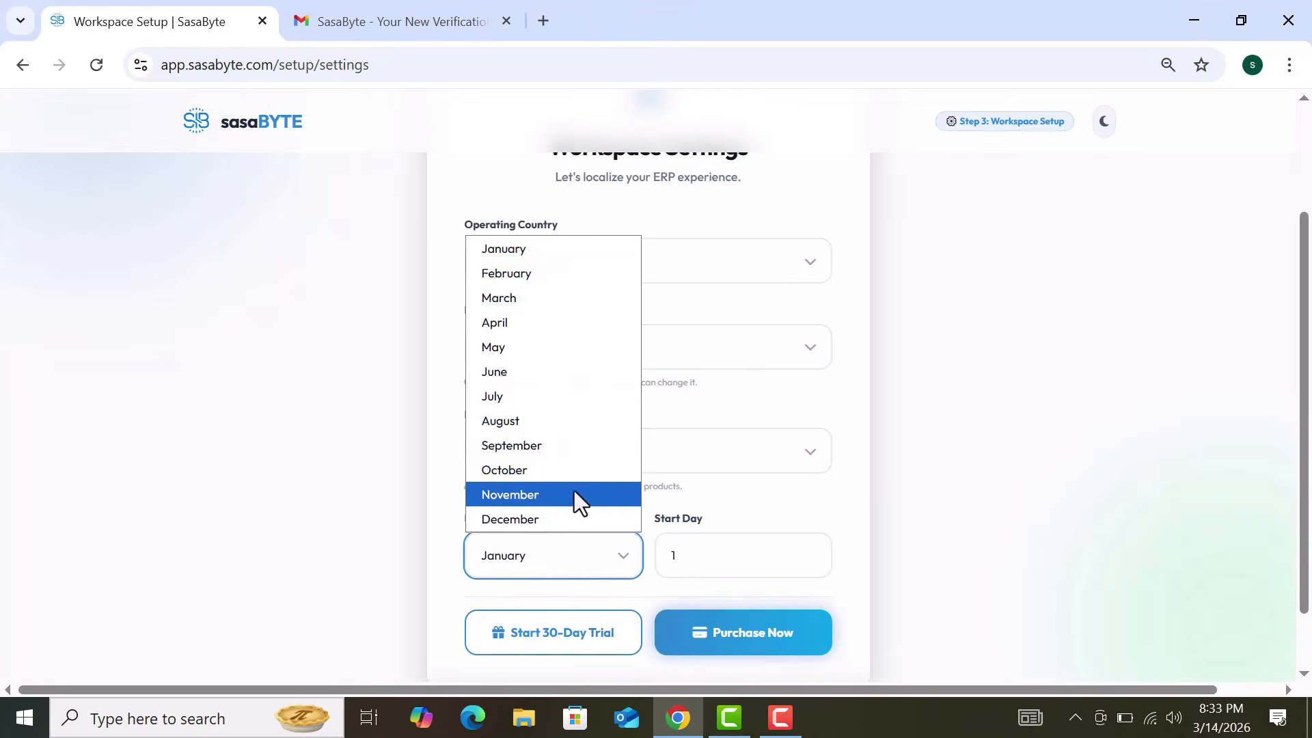
left_click(576, 453)
left_click(605, 577)
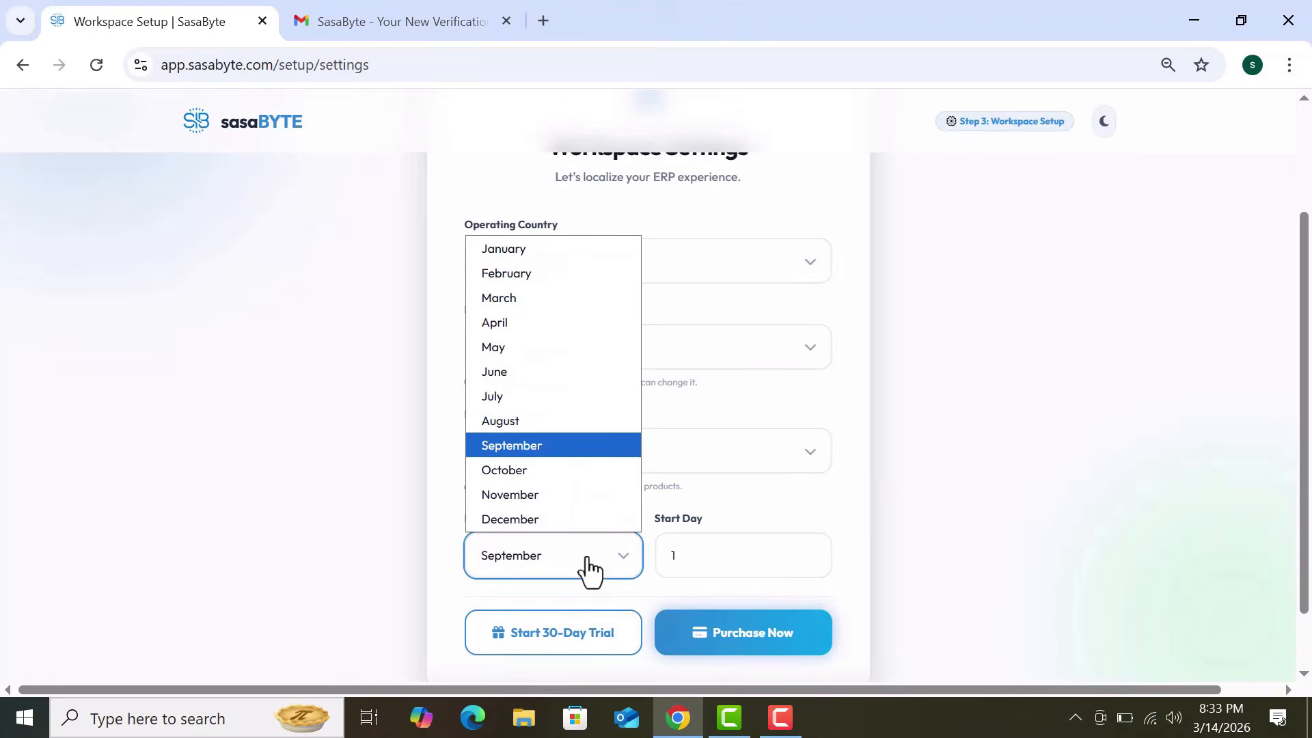
left_click(527, 274)
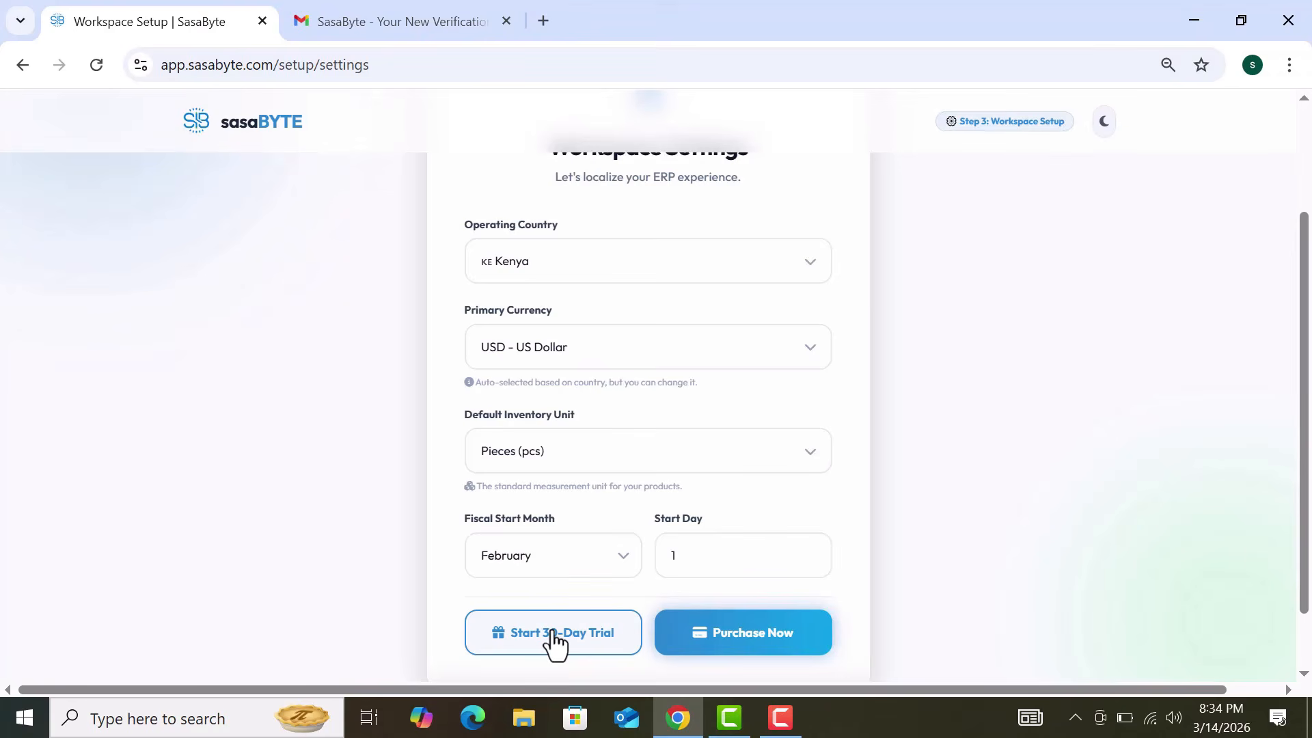
Step: Start the purchase and view the M-PESA Till, M-PESA and Card payment options in Paystack
left_click(777, 639)
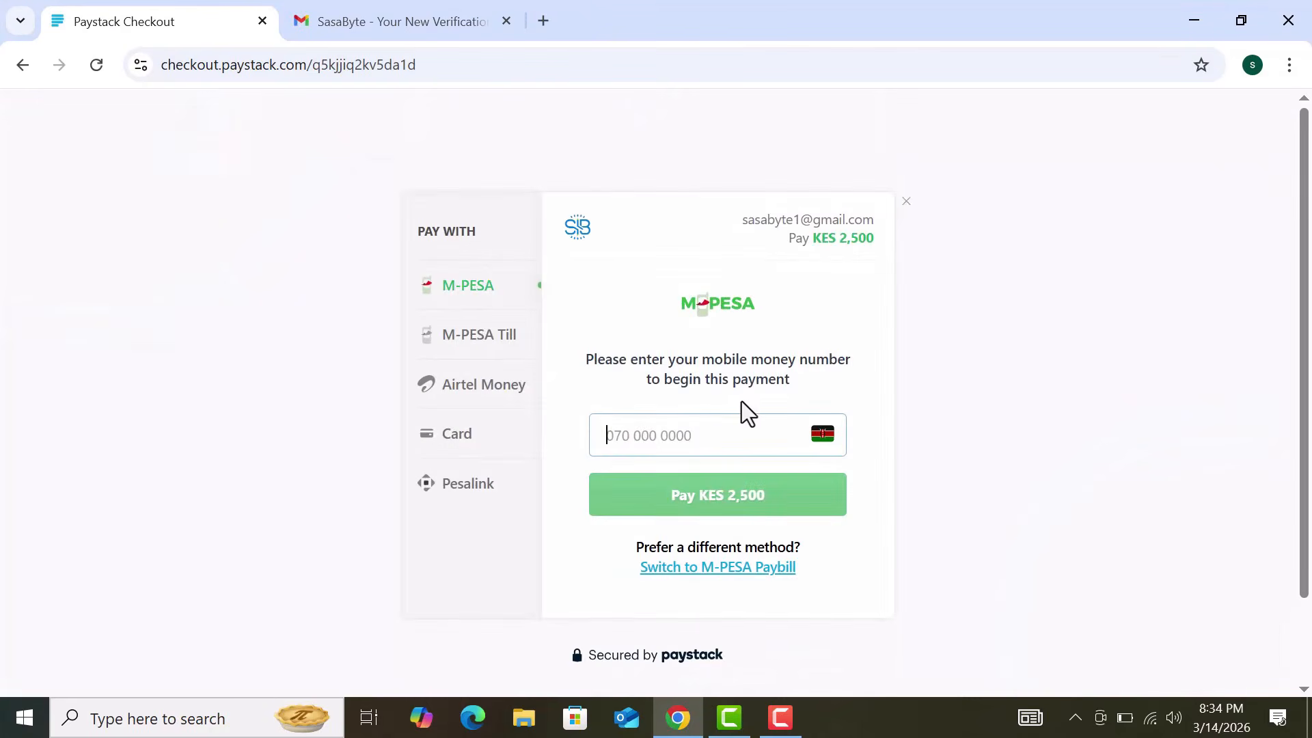
left_click(484, 334)
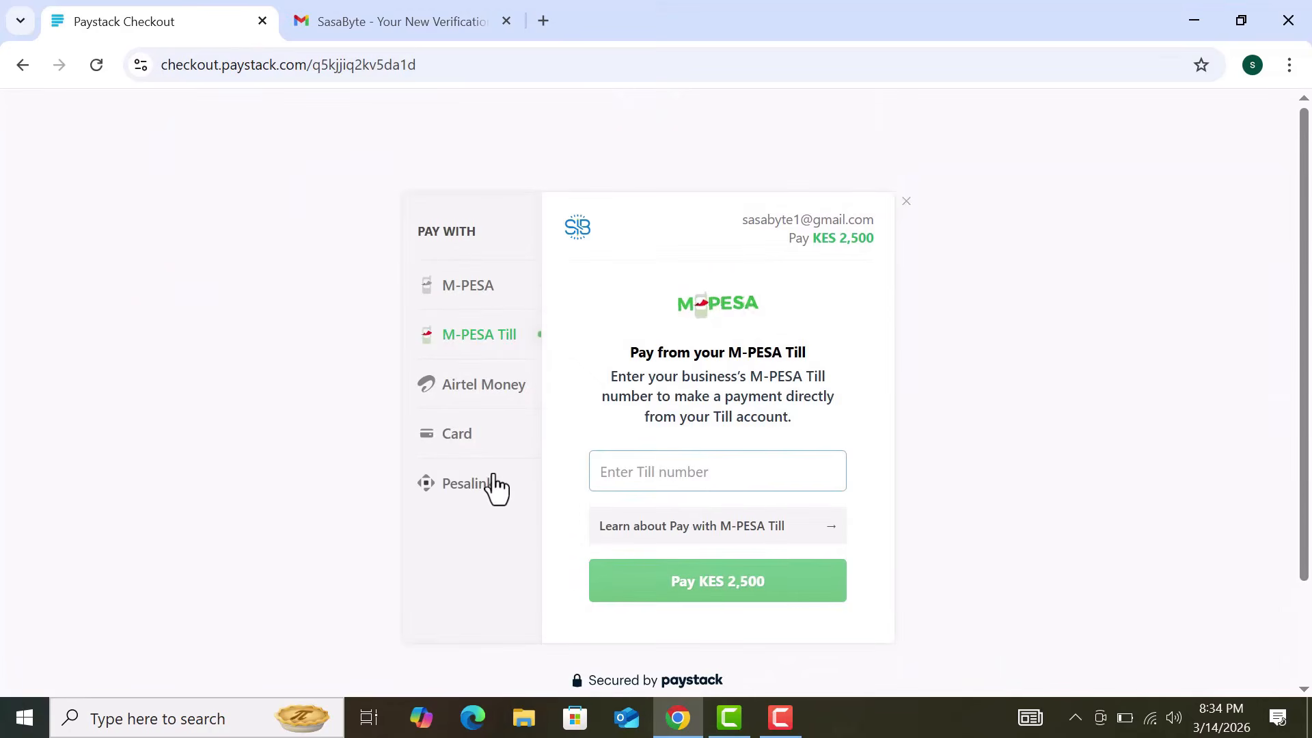
left_click(498, 292)
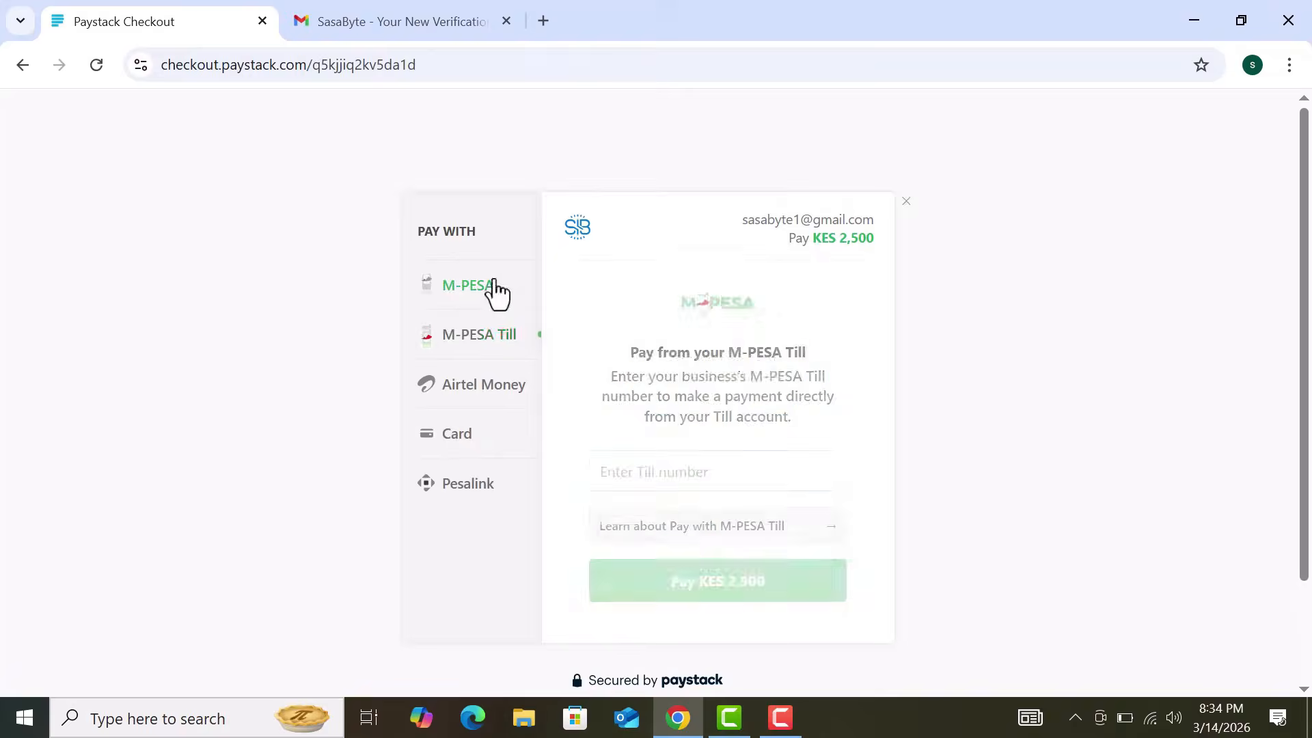
left_click(494, 451)
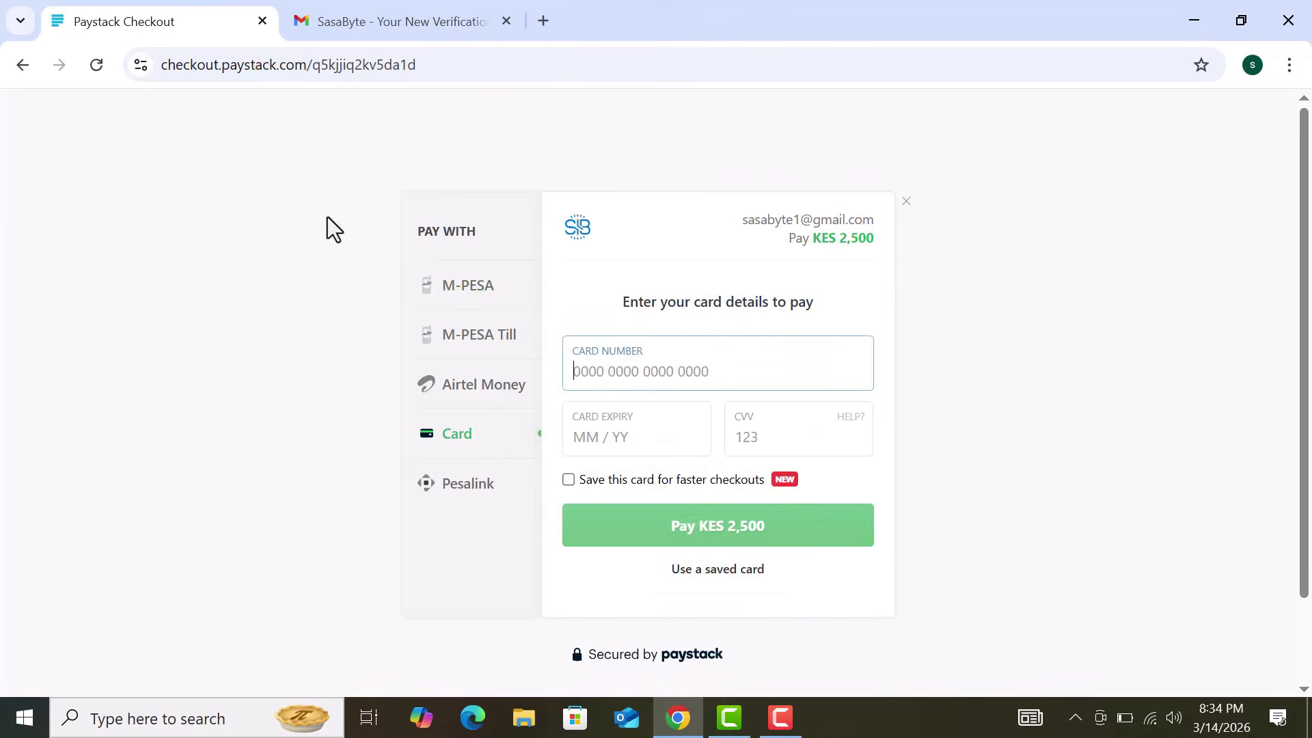
Step: Return to the reloaded setup form and start the free 30-day trial instead
left_click(23, 71)
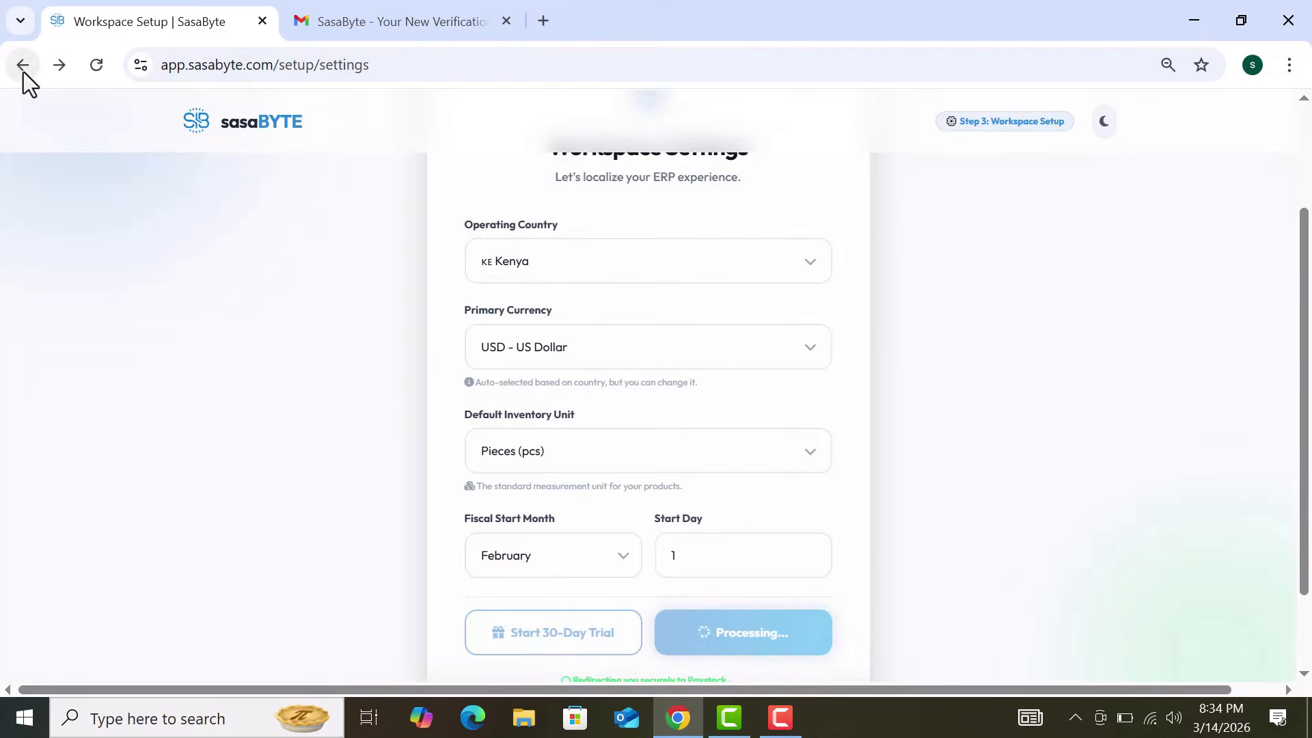
left_click(102, 67)
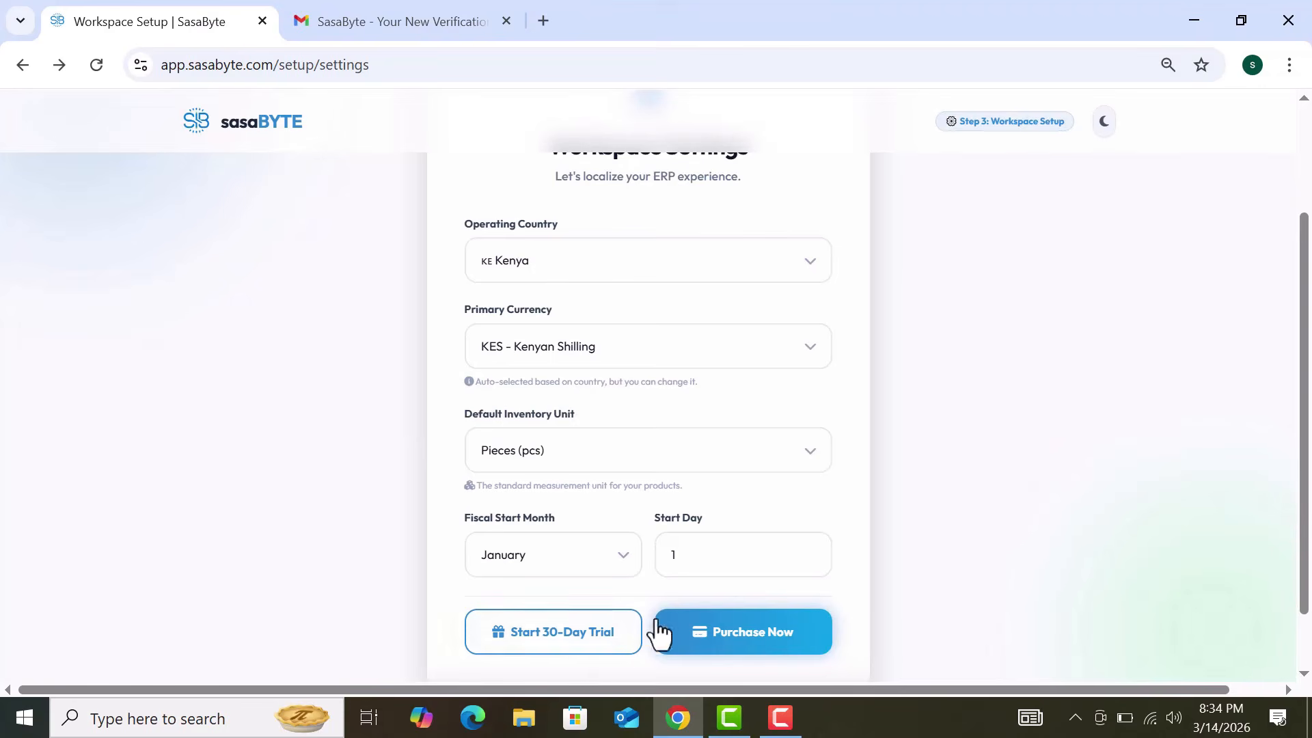
left_click(523, 634)
scroll(942, 614, "down", 1)
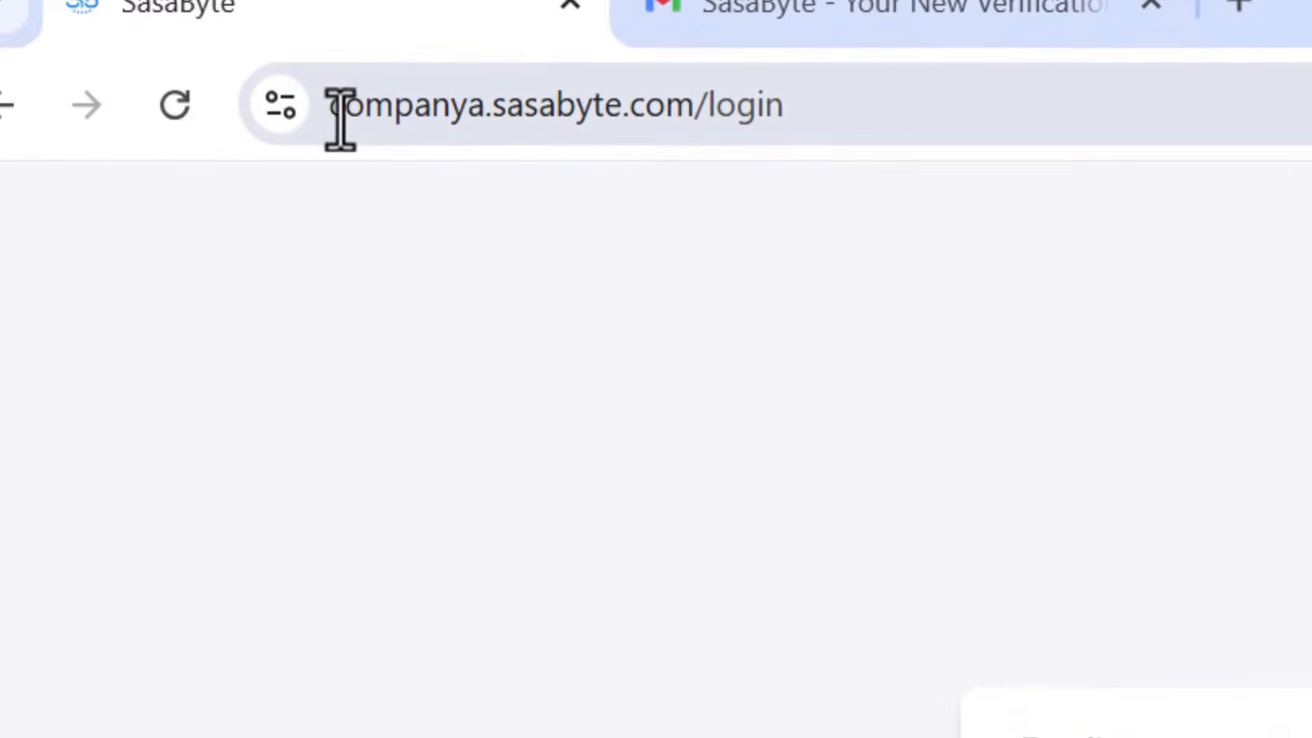
Step: Select the company workspace's login address and focus the email field
left_click_drag(331, 109, 884, 111)
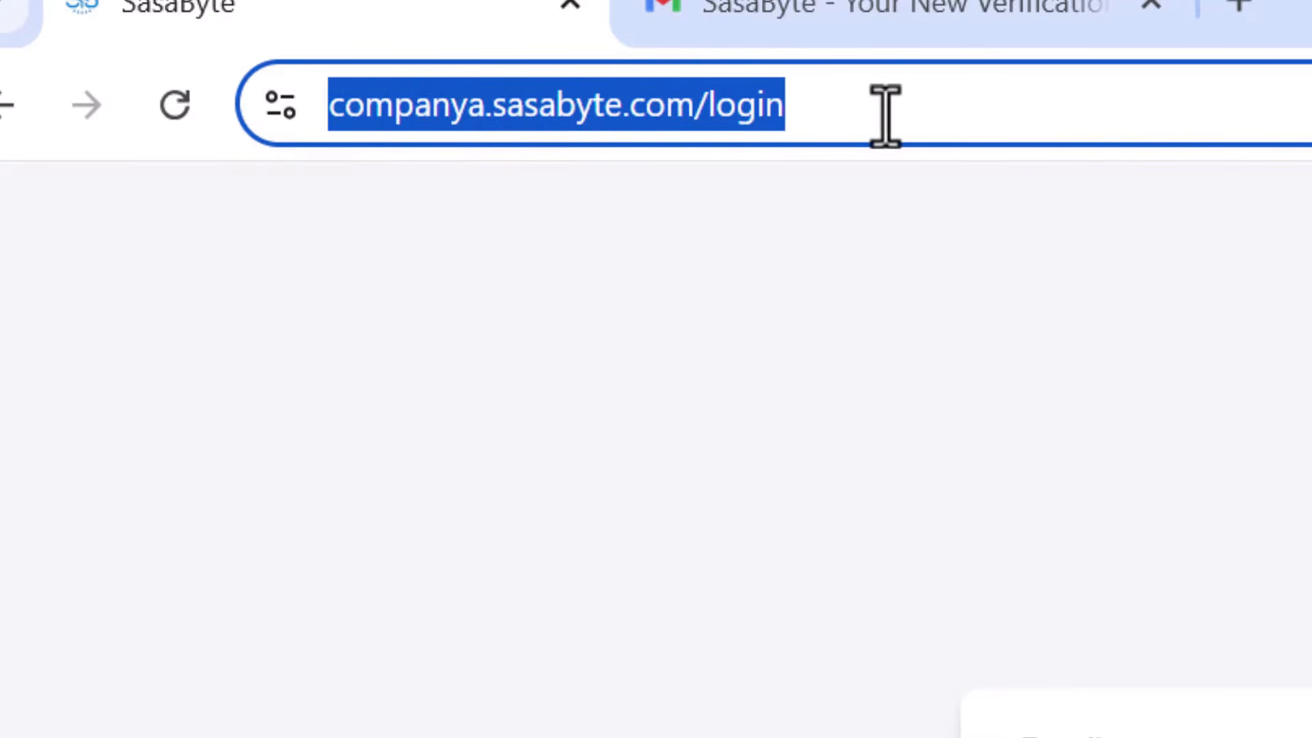
left_click(828, 386)
left_click(574, 375)
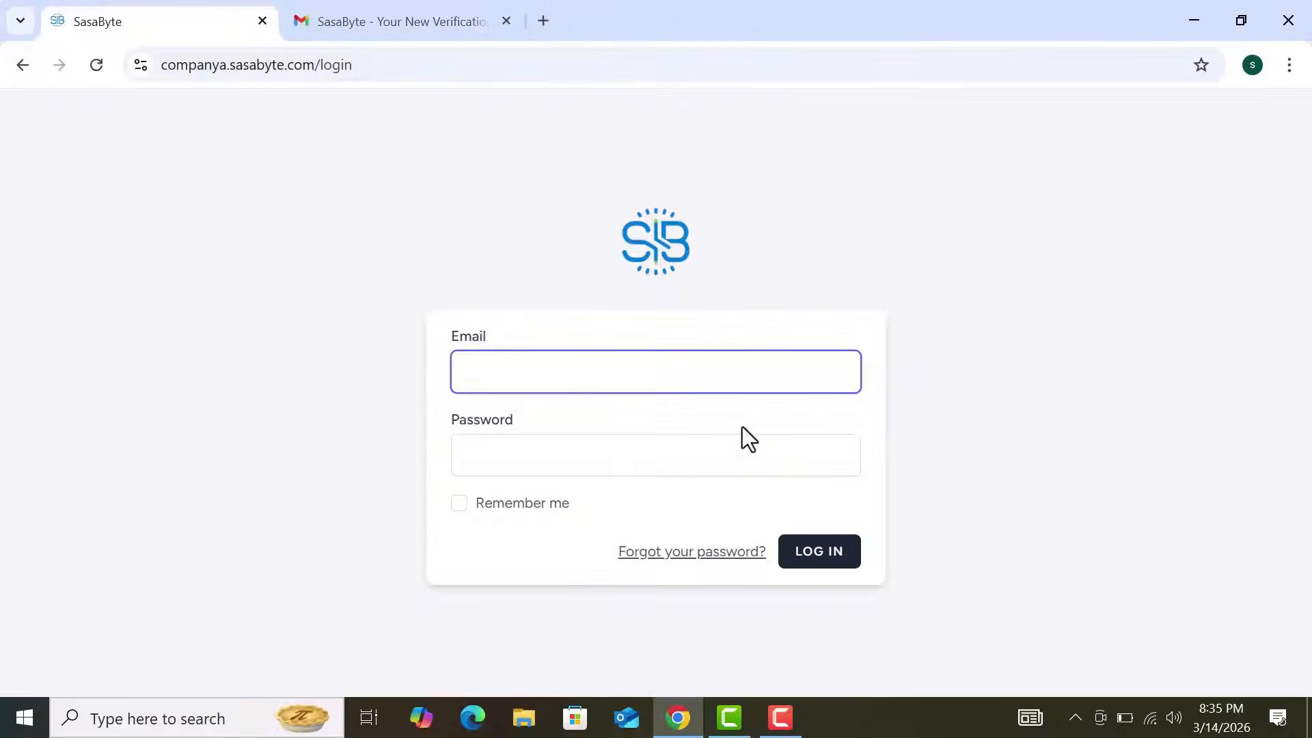
left_click(164, 67)
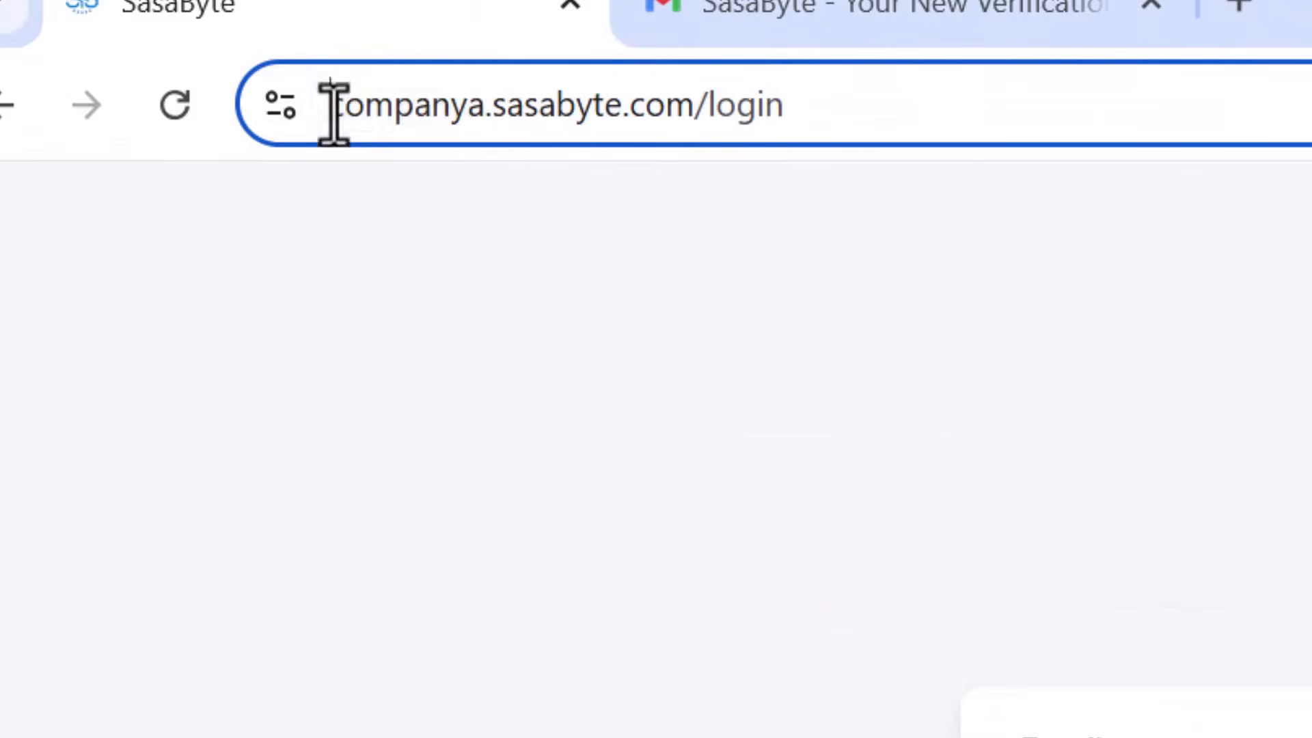
left_click_drag(333, 110, 866, 114)
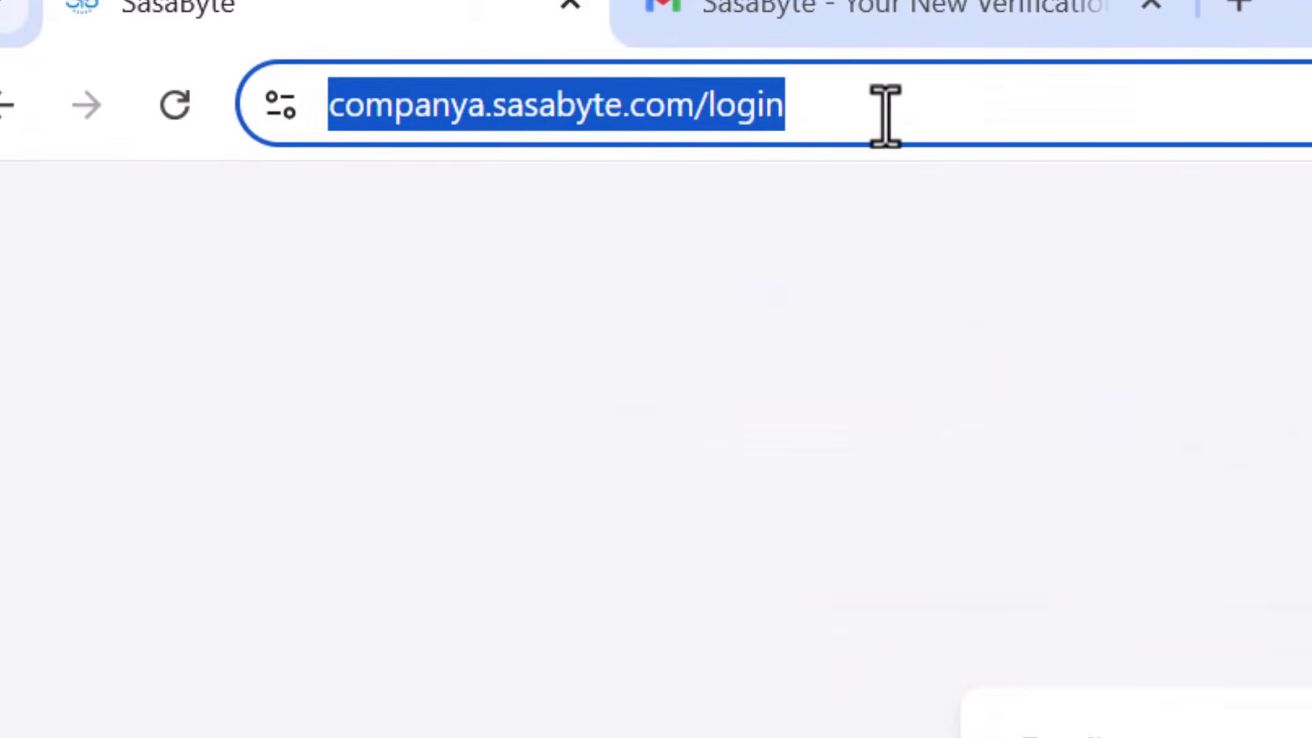
left_click(809, 358)
left_click(895, 577)
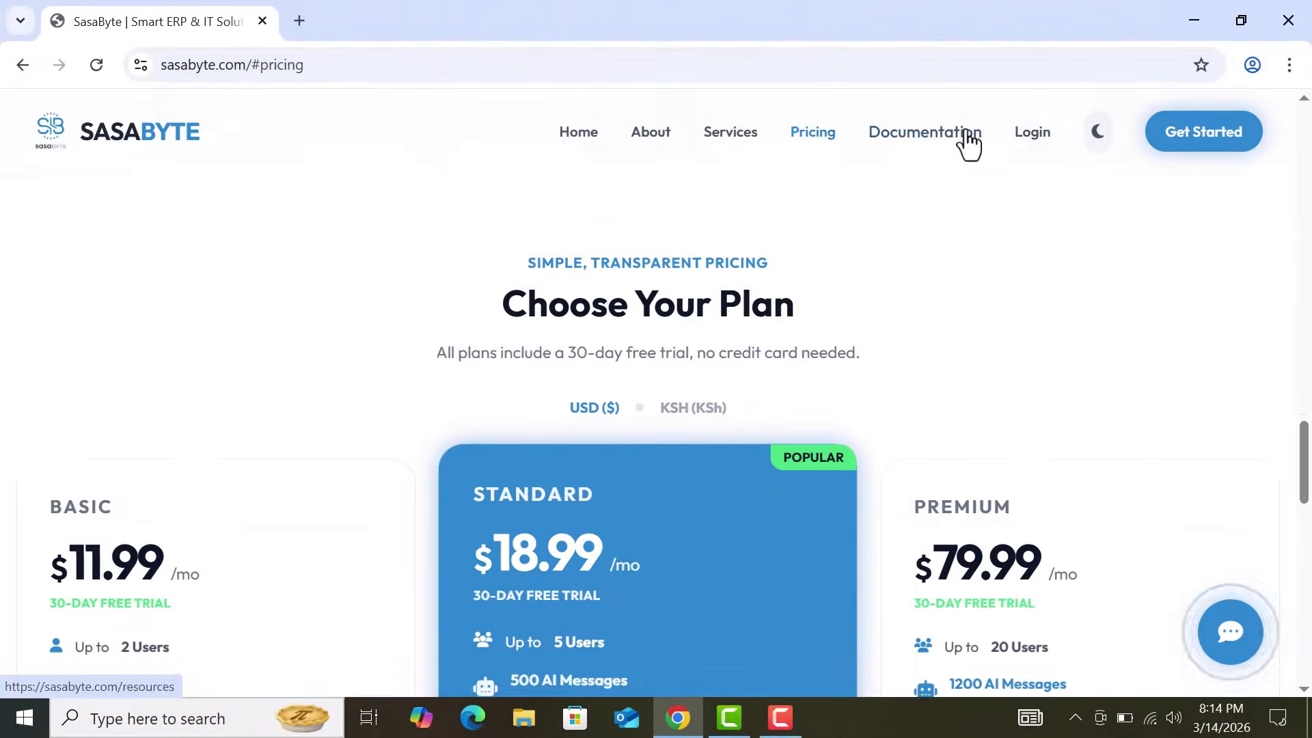
scroll(991, 144, "down", 1)
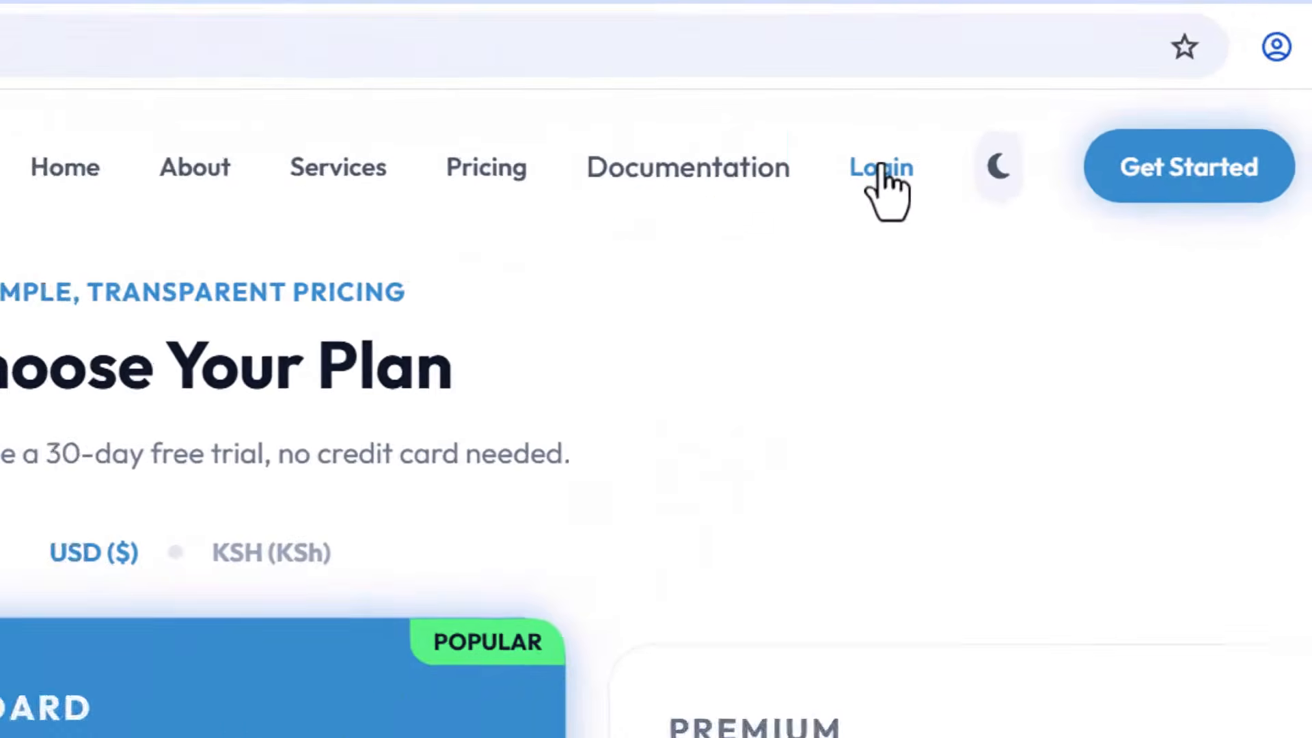
Step: Open the SasaByte sign-in page and reduce its zoom
left_click(883, 169)
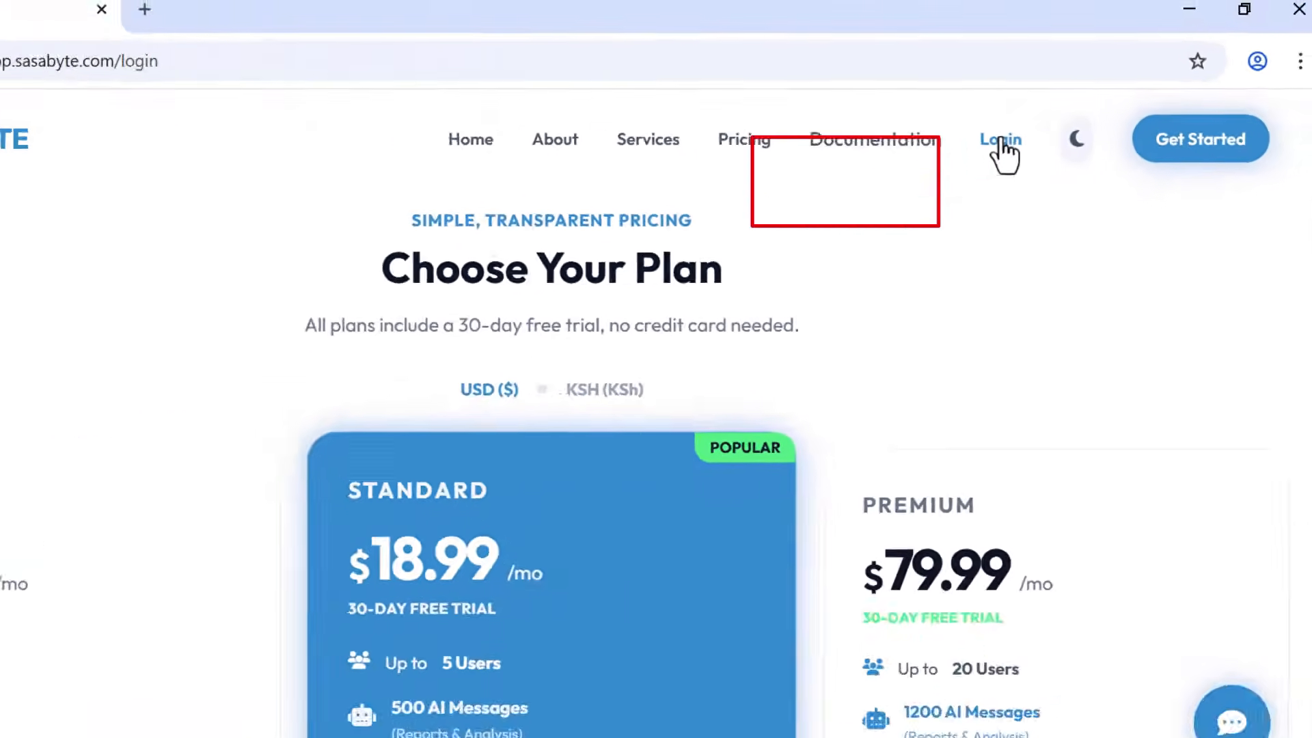
scroll(887, 365, "down", 1)
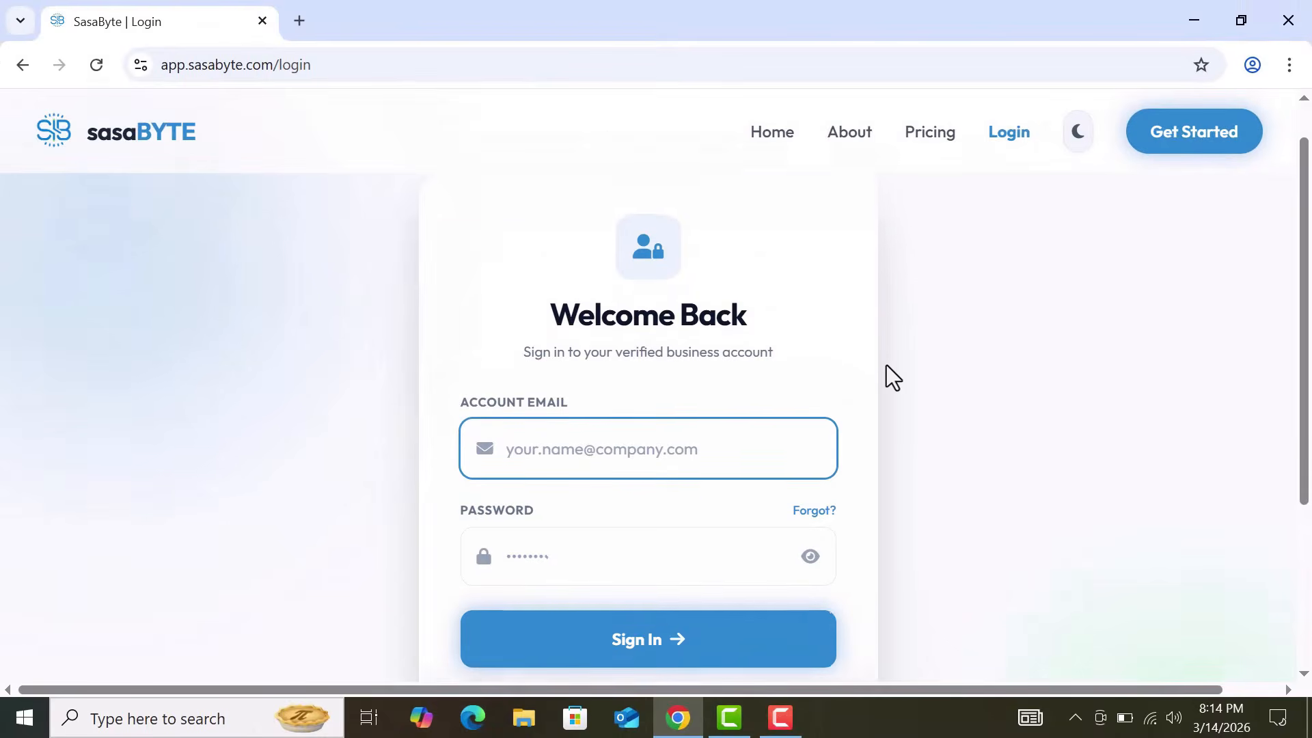
key("ctrl+plus")
key("ctrl+plus")
key("ctrl+plus")
key("ctrl+0")
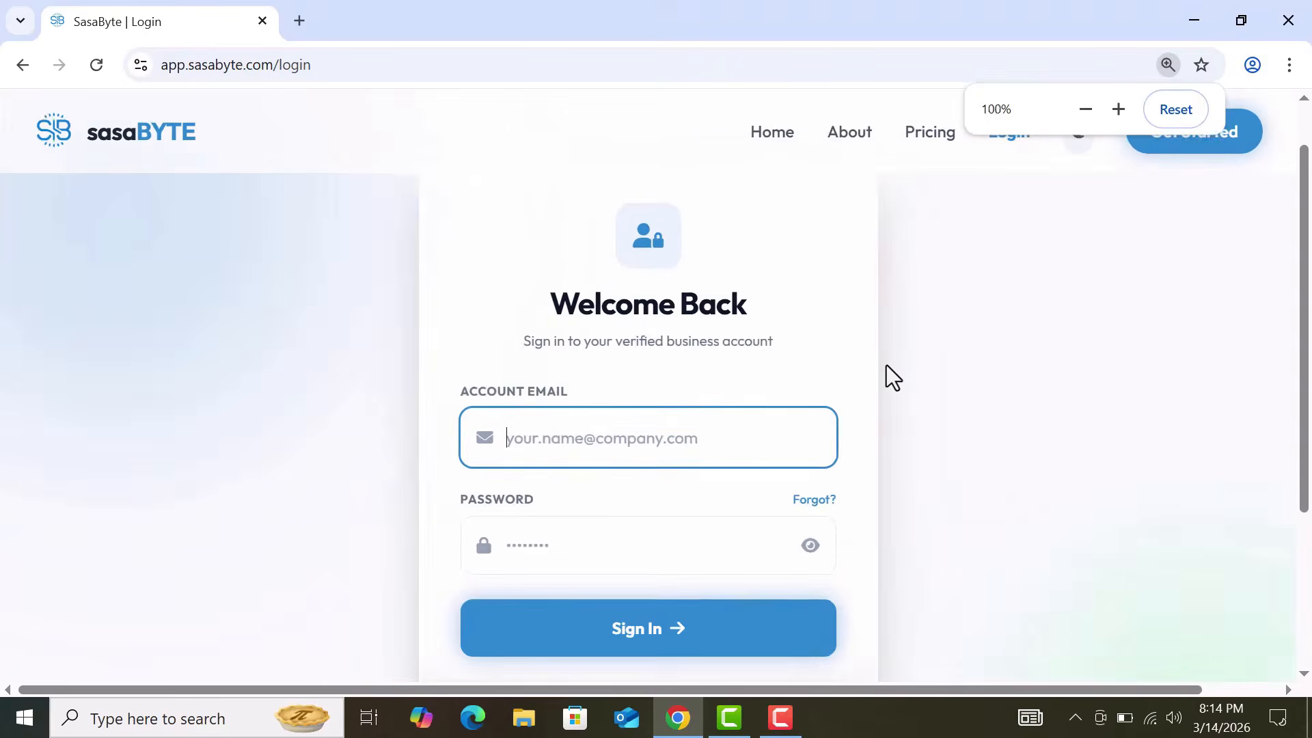
key("ctrl+minus")
key("ctrl+minus")
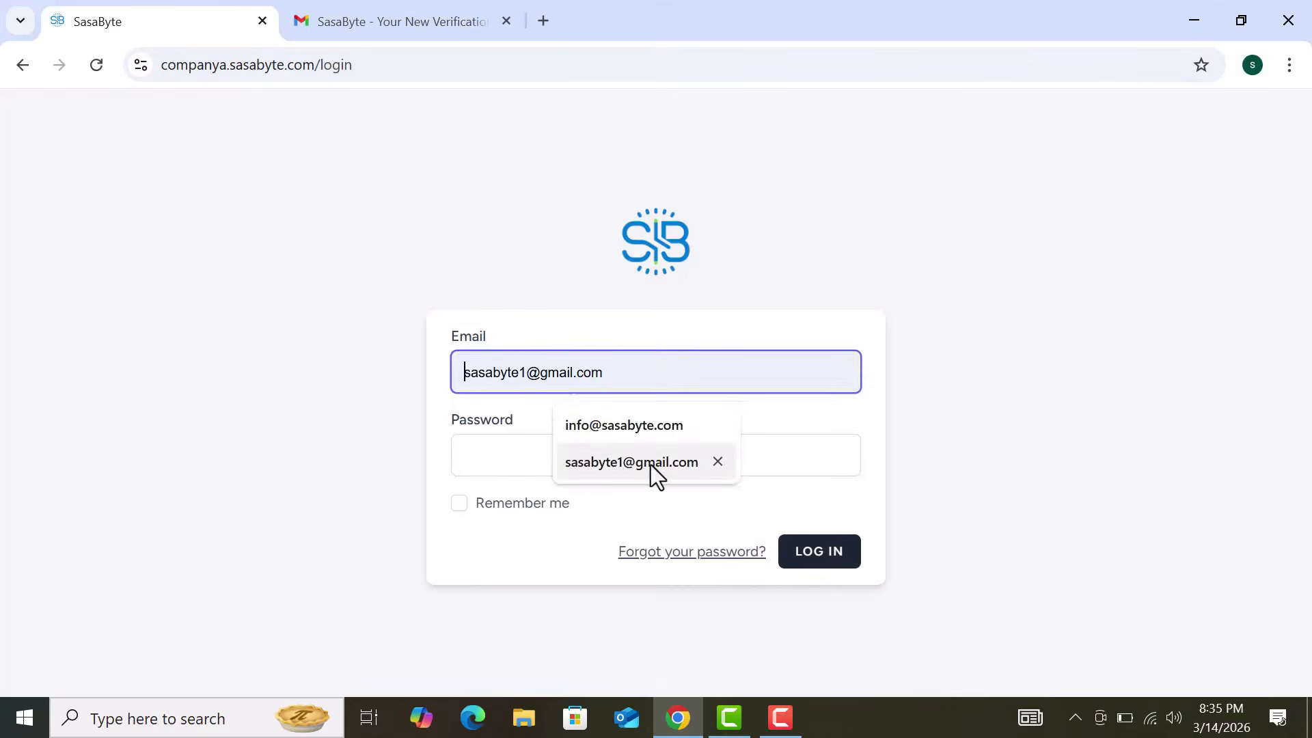
Step: Log in with the saved account email and password, with Remember me ticked
left_click(650, 467)
left_click(612, 453)
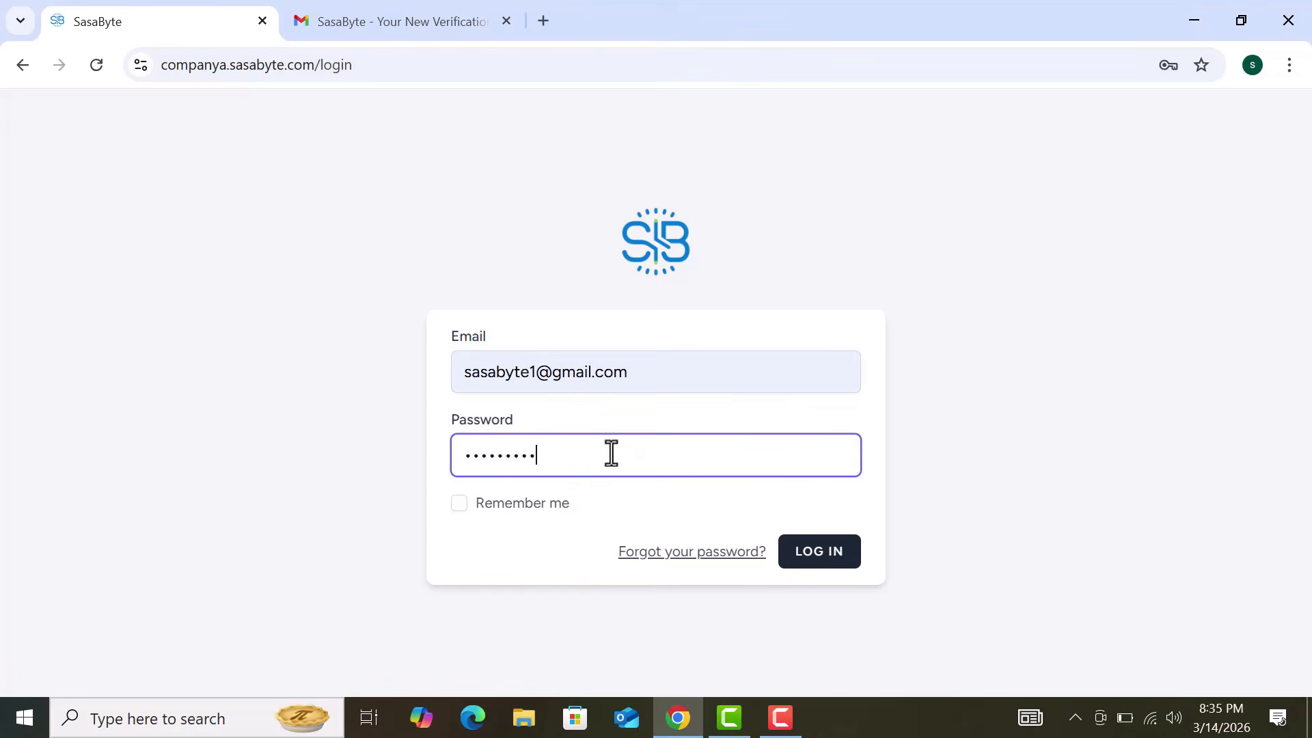
left_click(523, 502)
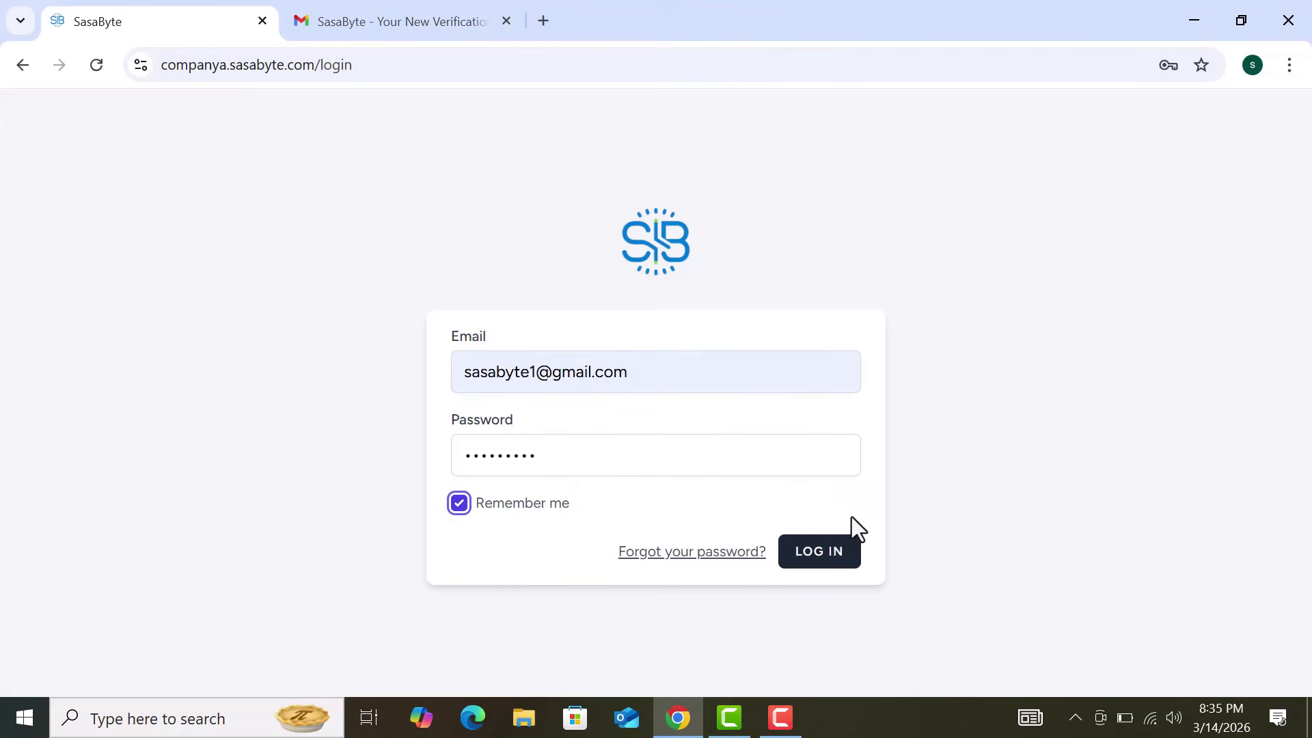
left_click(843, 557)
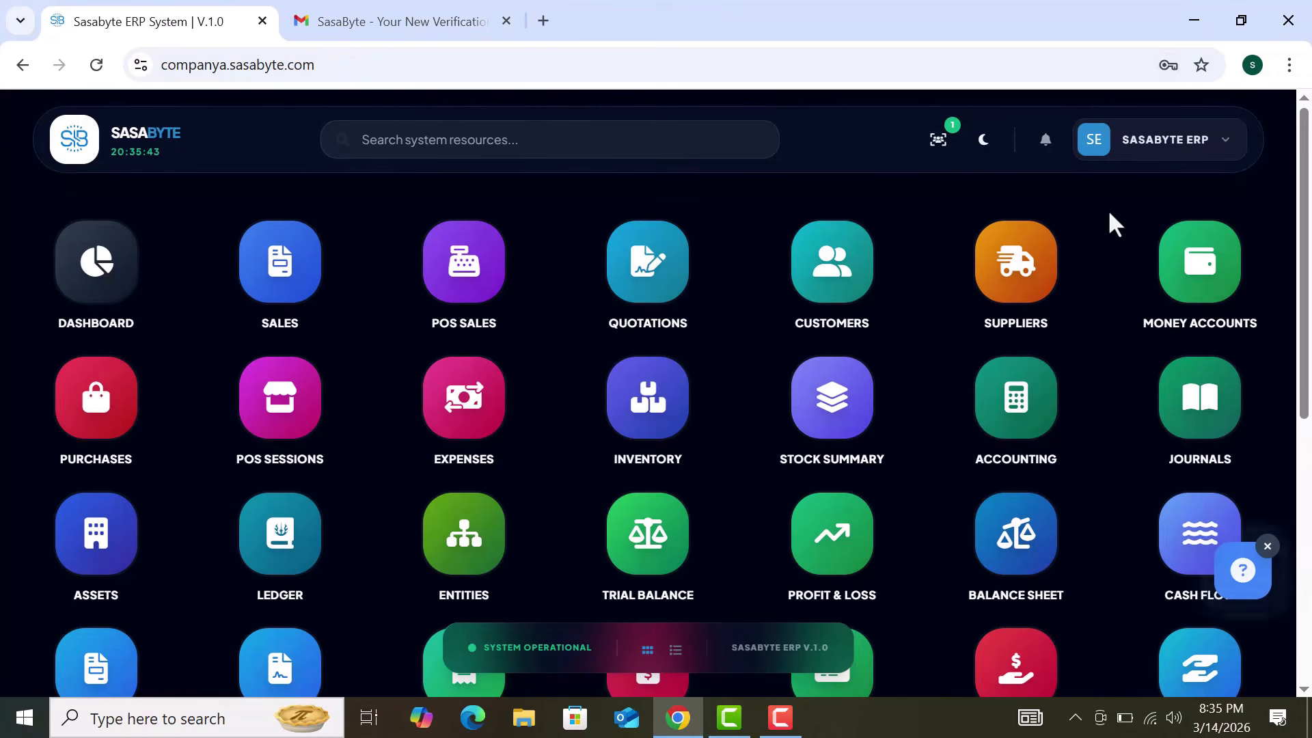
Step: Zoom the dashboard out to 90% and scroll through the module tiles
key("ctrl+minus")
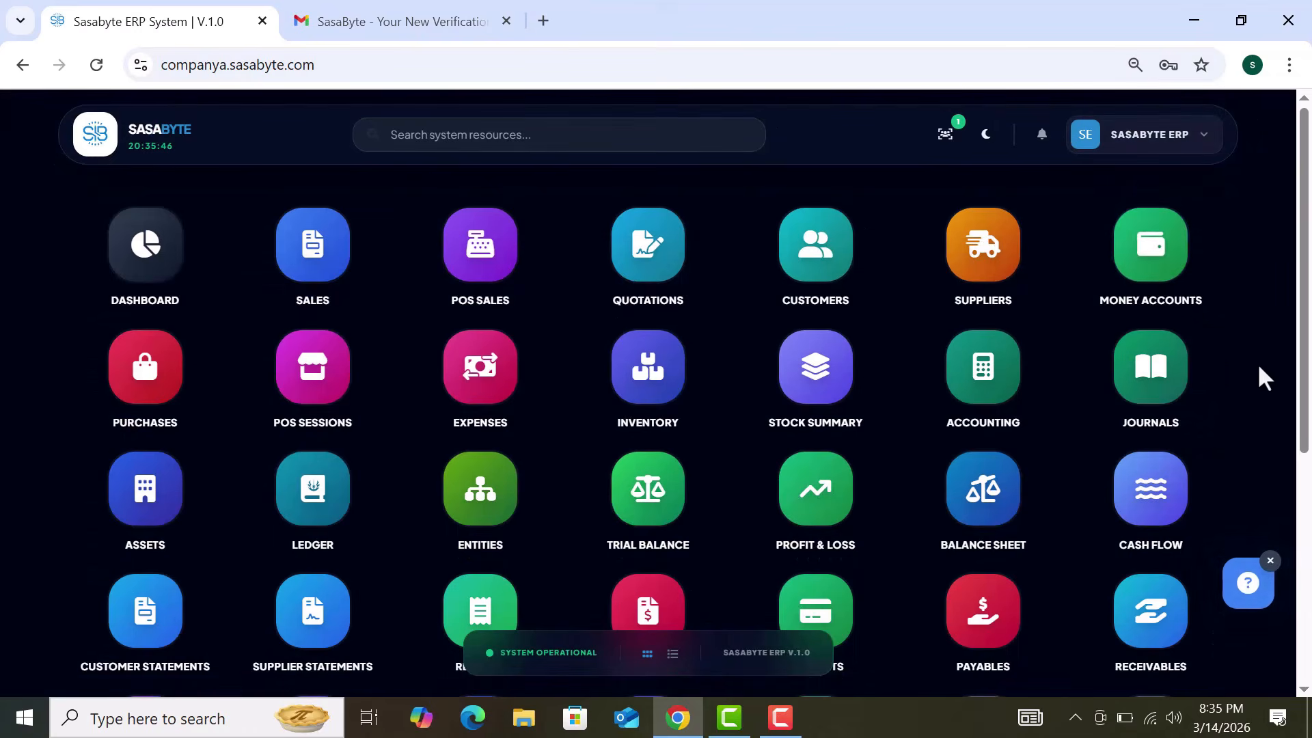
scroll(1258, 363, "down", 1)
scroll(1259, 367, "down", 3)
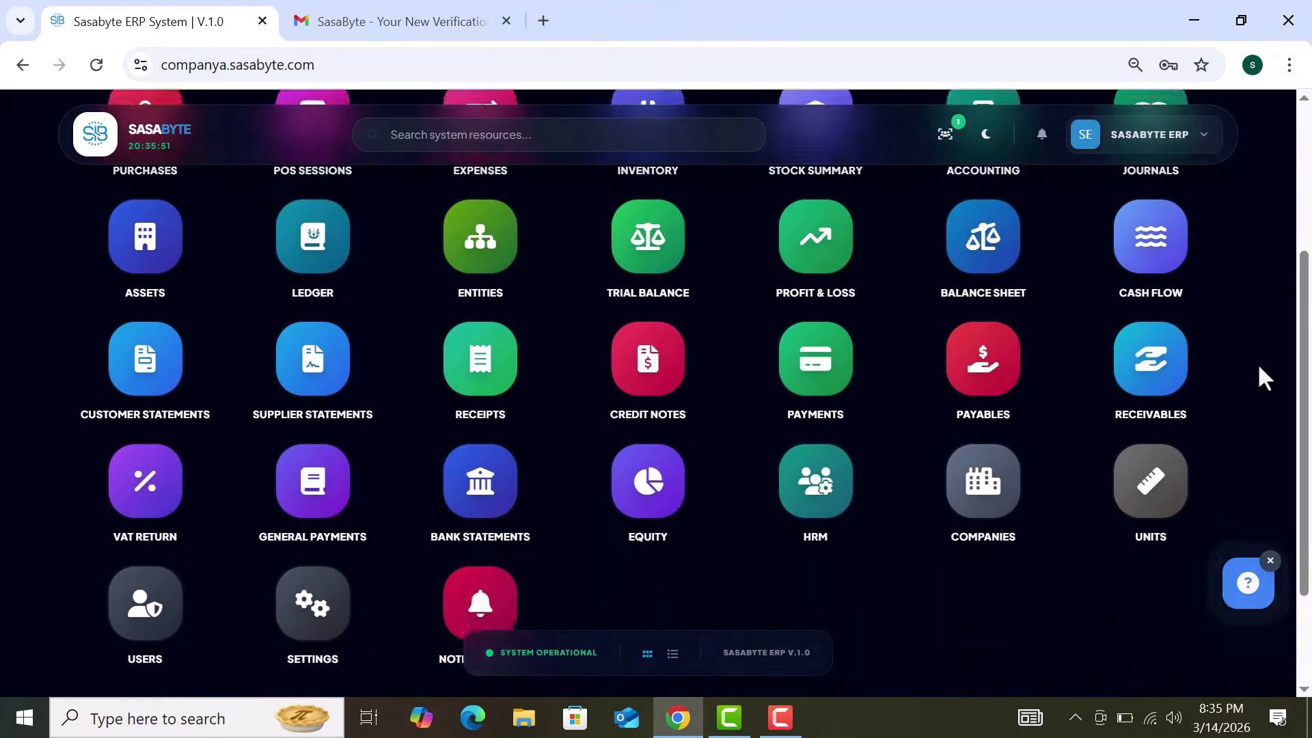
scroll(1258, 367, "up", 4)
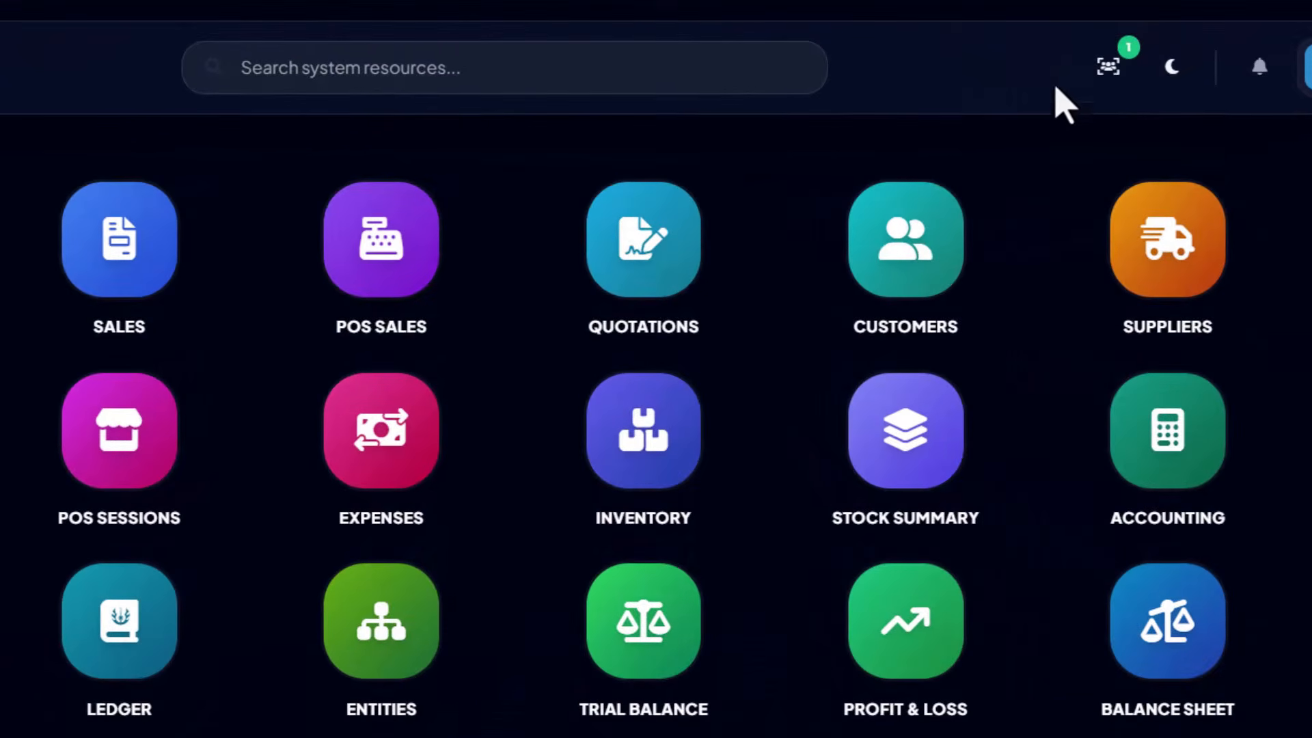
left_click(721, 70)
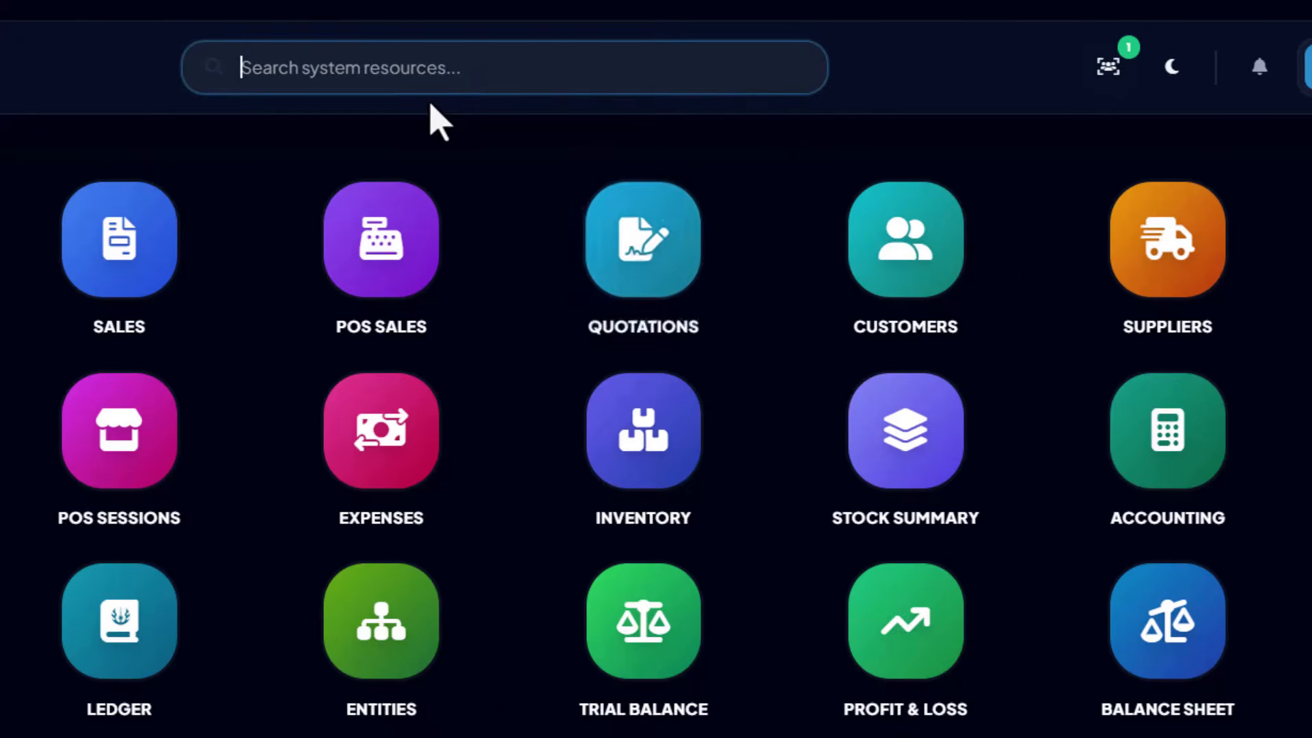
type("quo")
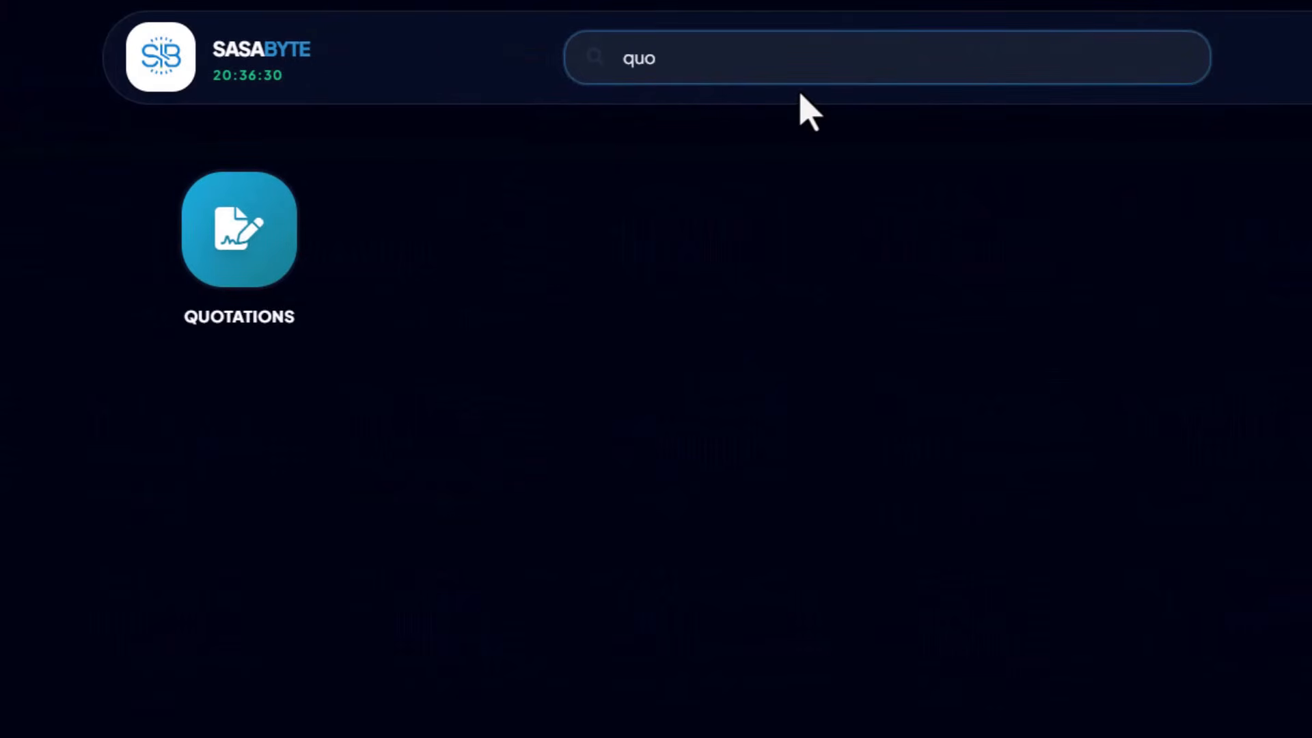
left_click_drag(635, 75, 509, 80)
key("BackSpace")
type("sale")
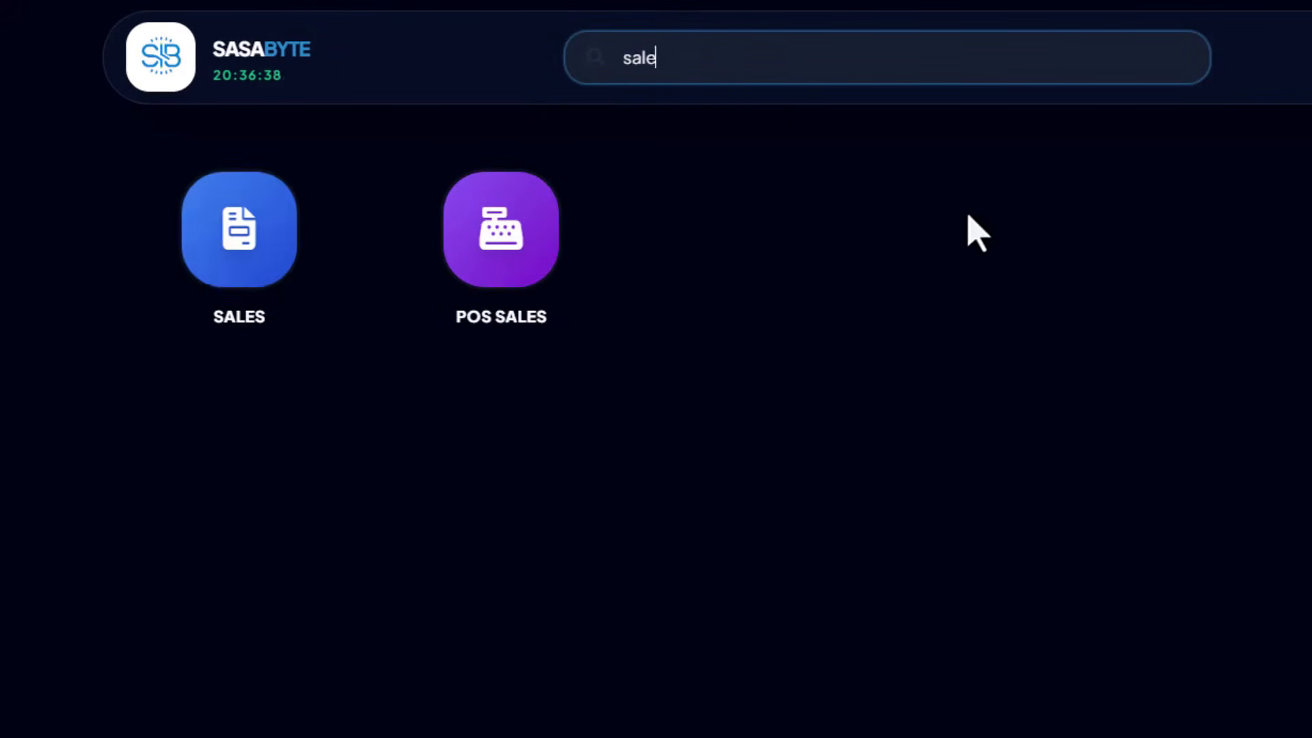
double_click(678, 53)
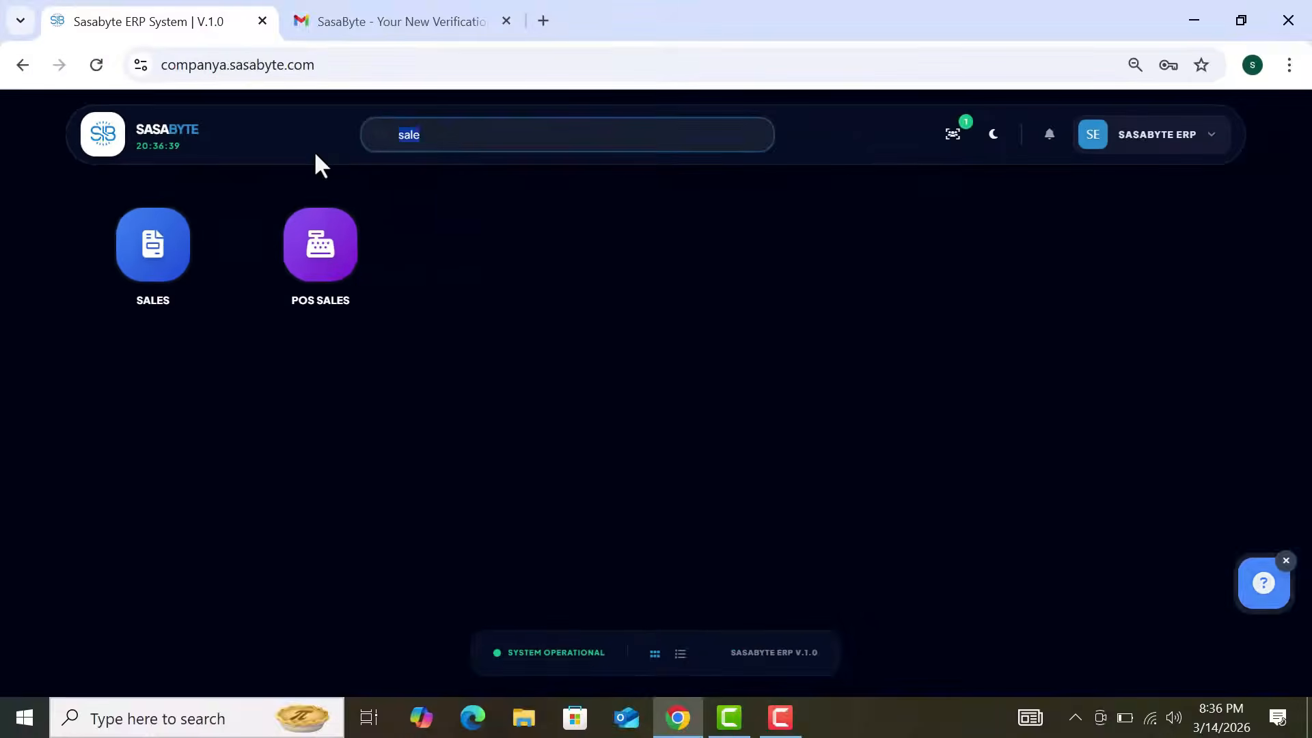
key("BackSpace")
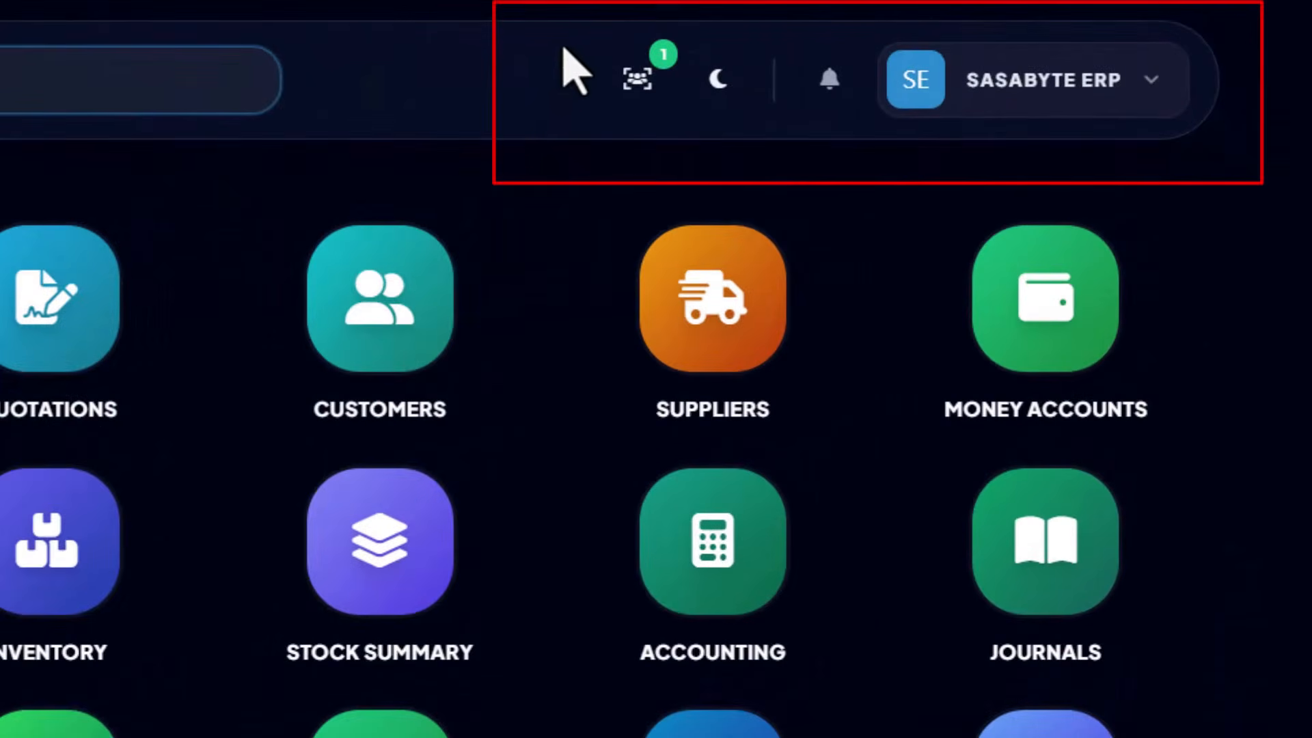
left_click(639, 79)
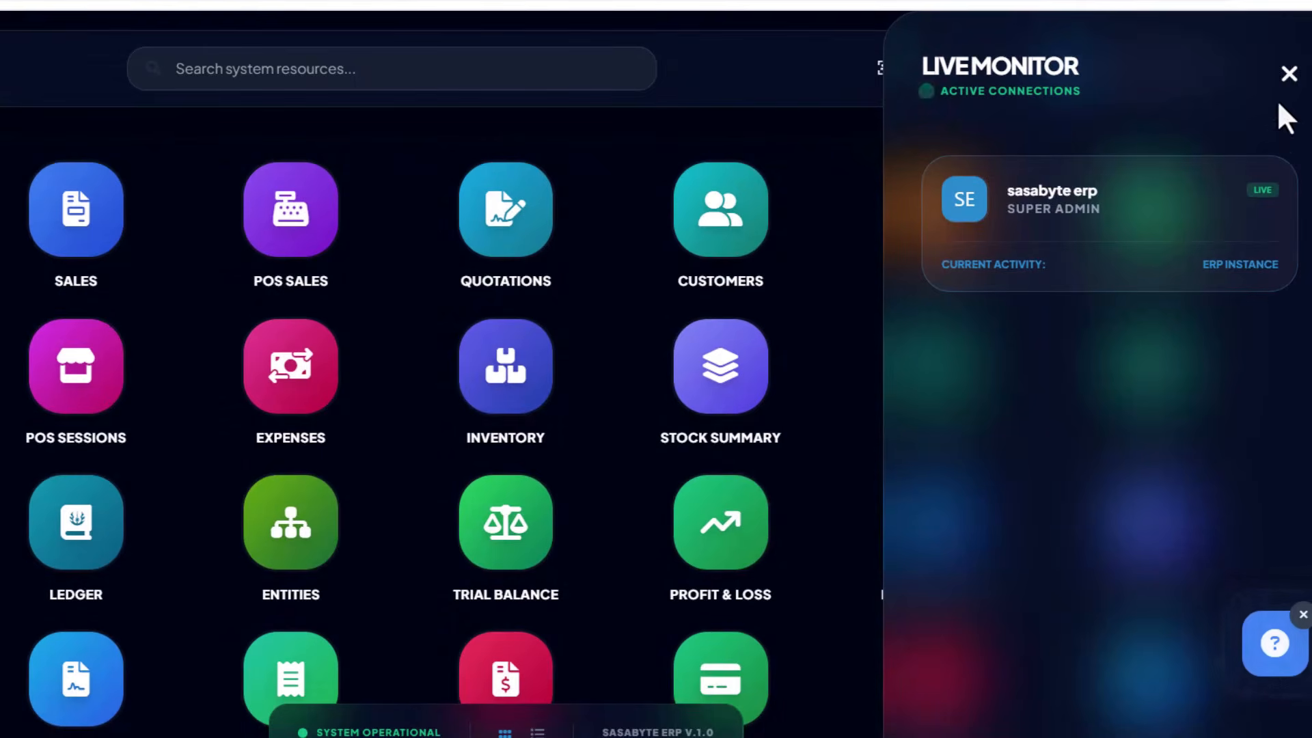
left_click(1302, 619)
left_click(1303, 619)
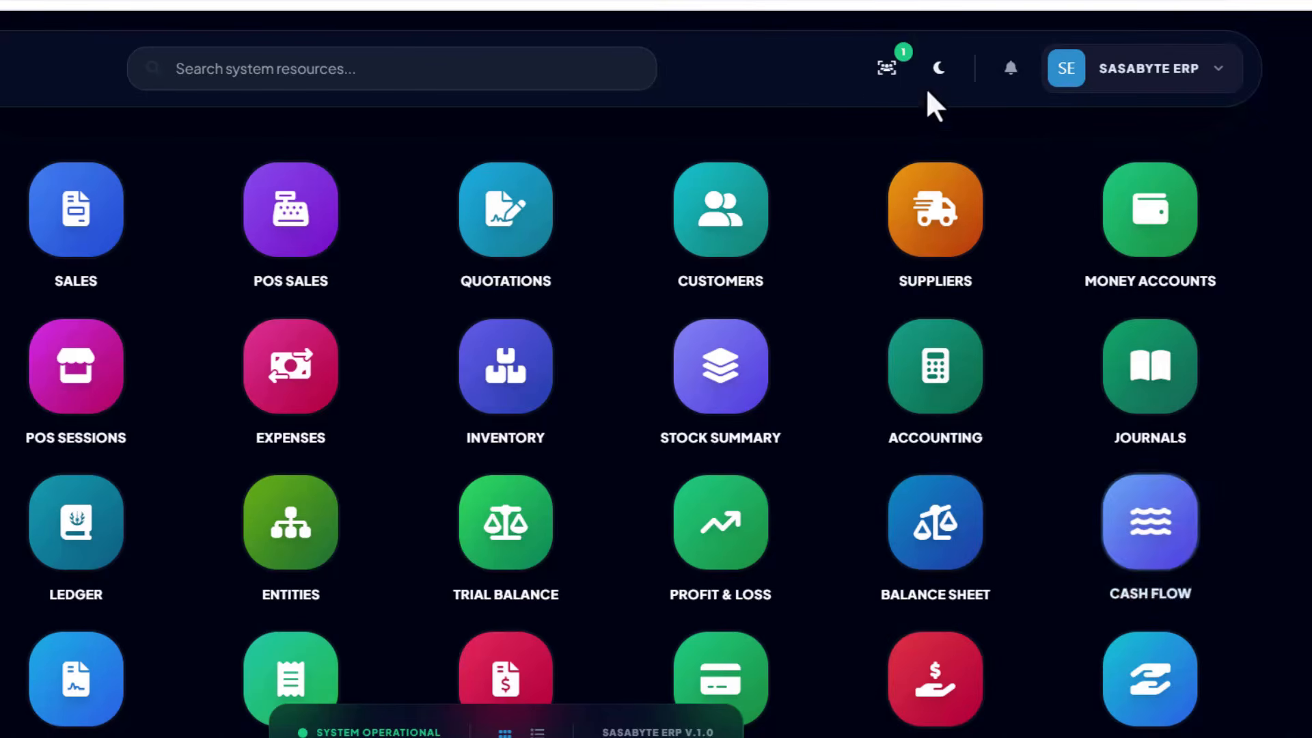
left_click(887, 68)
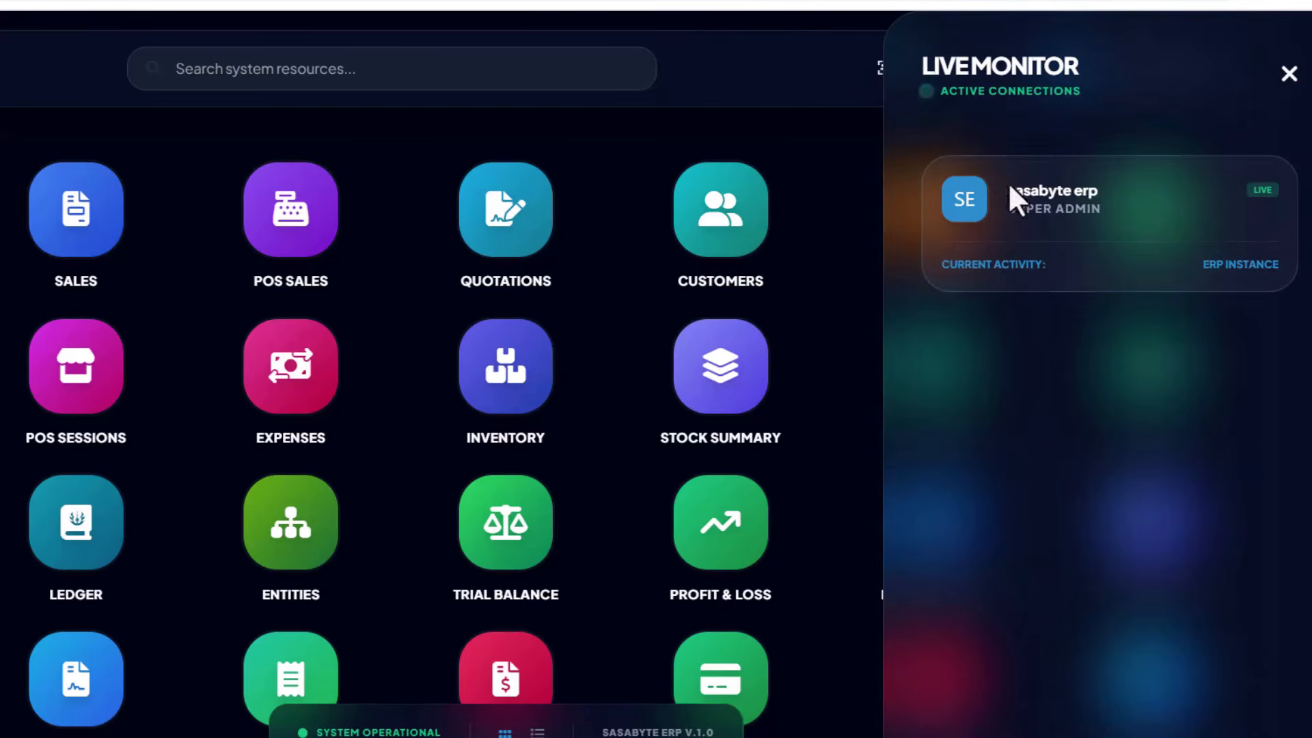
left_click(1288, 88)
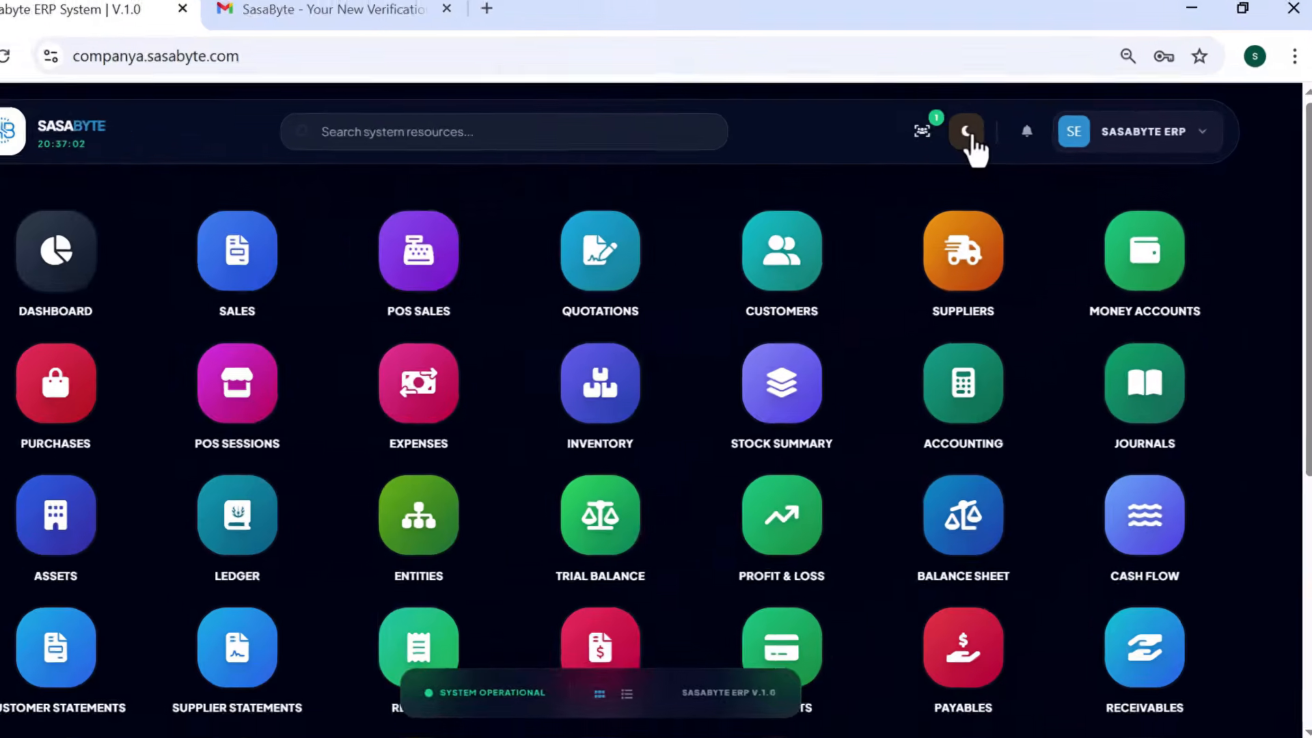
left_click(967, 133)
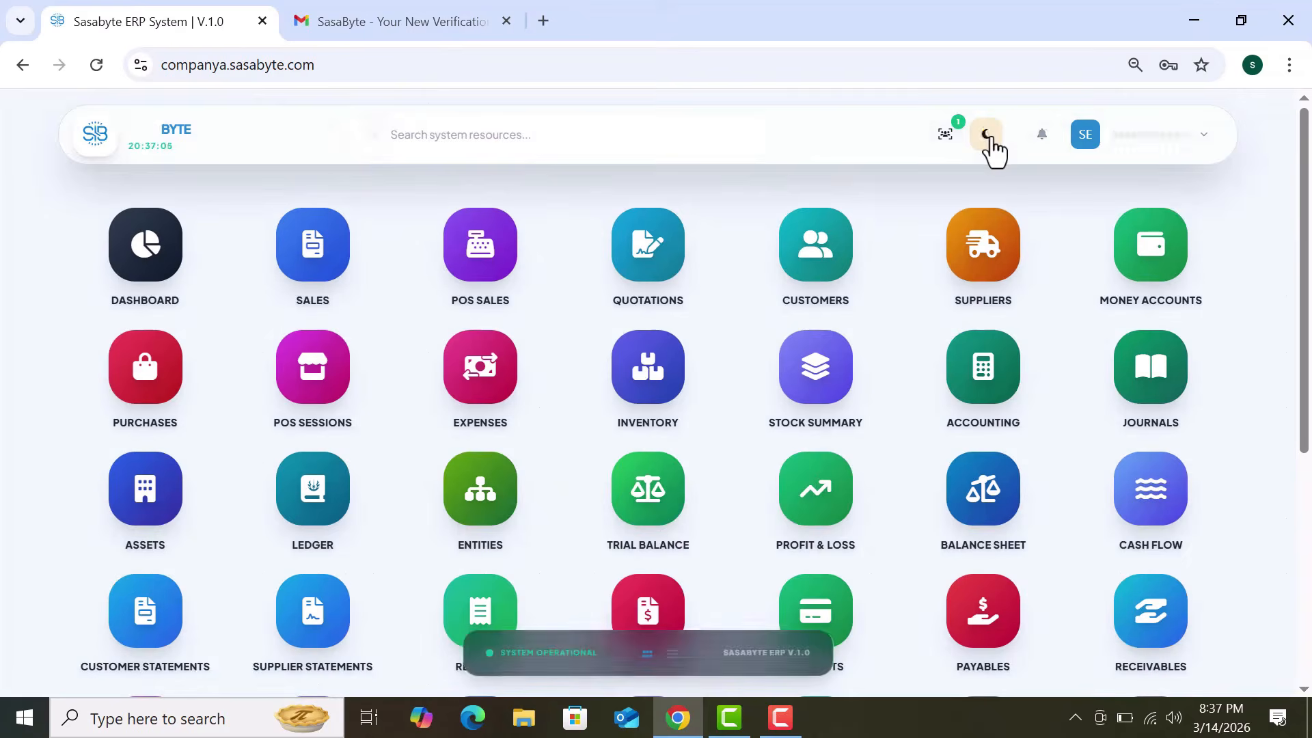
left_click(987, 136)
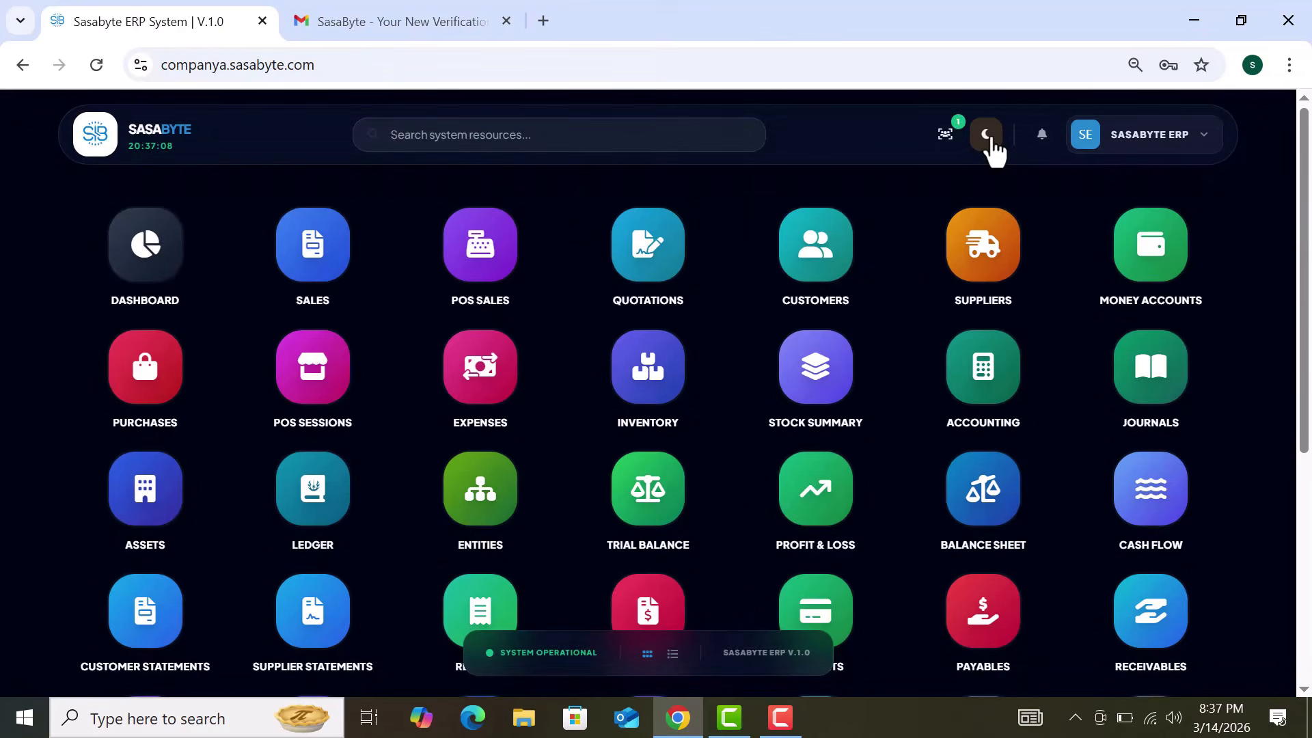
left_click(989, 137)
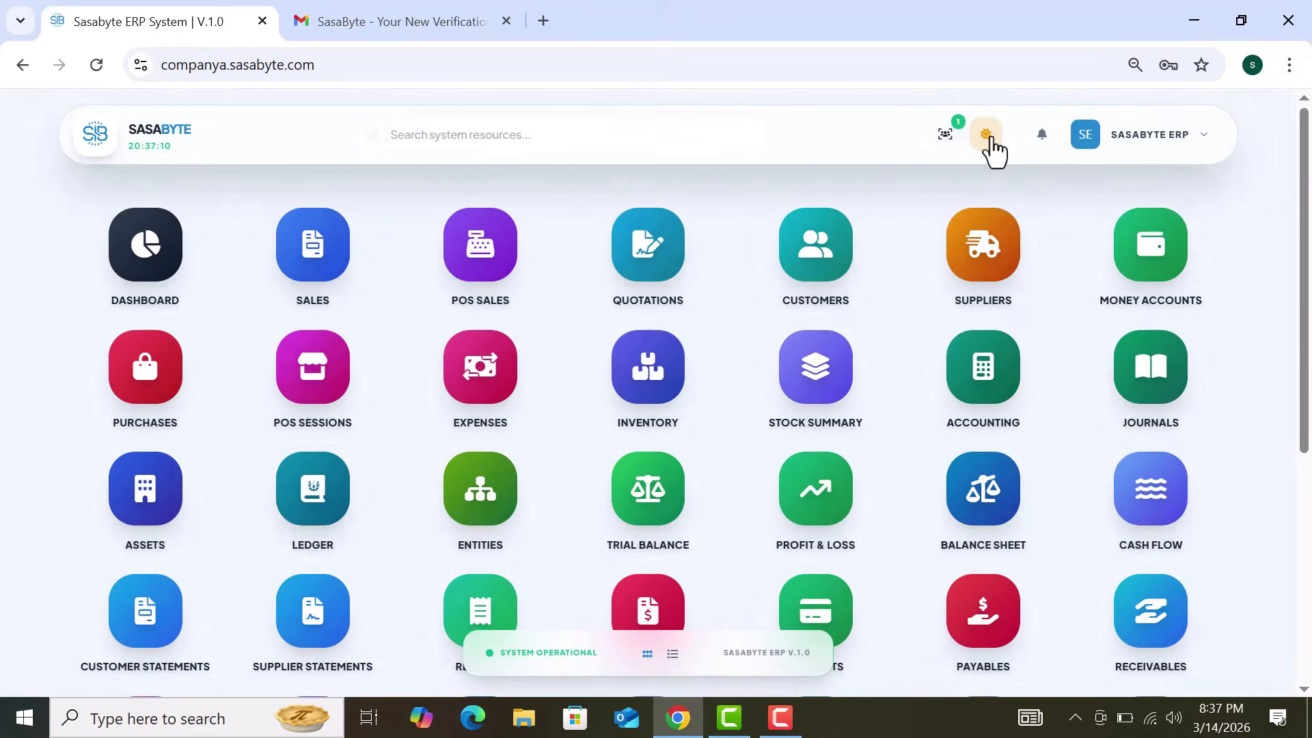
left_click(989, 137)
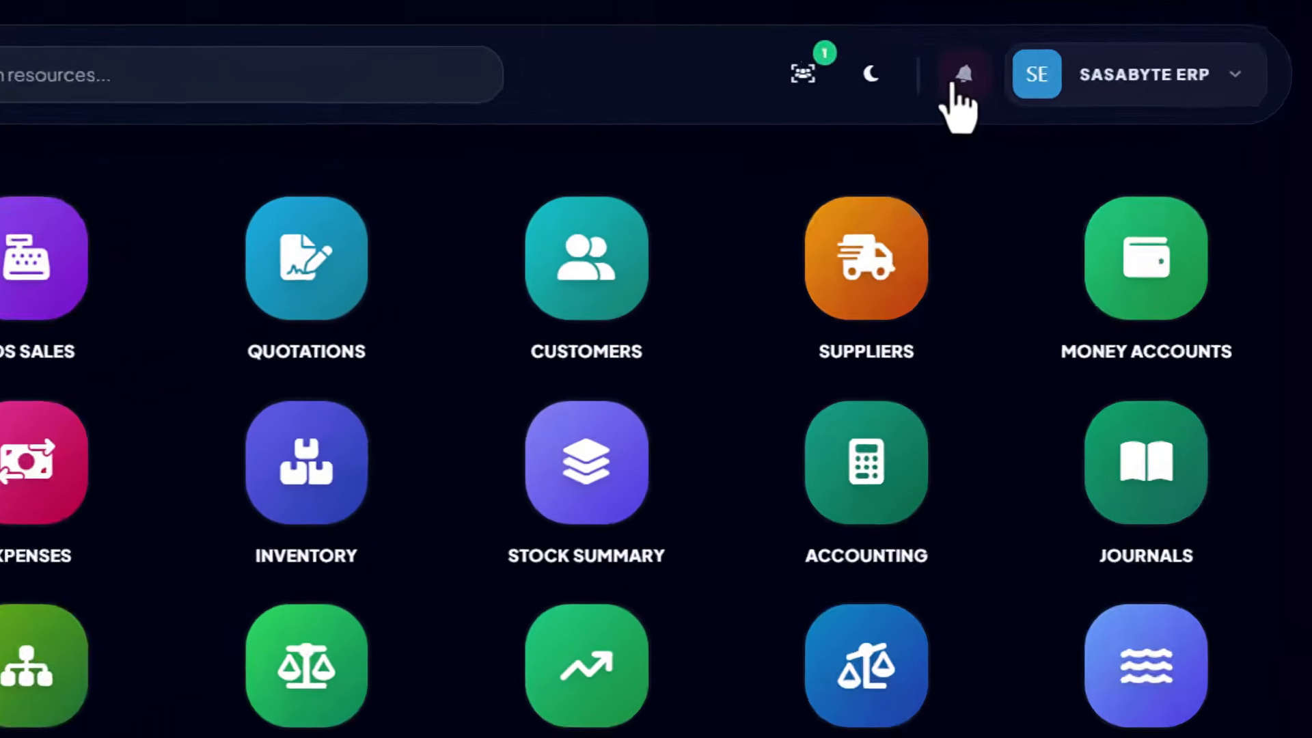
left_click(1043, 136)
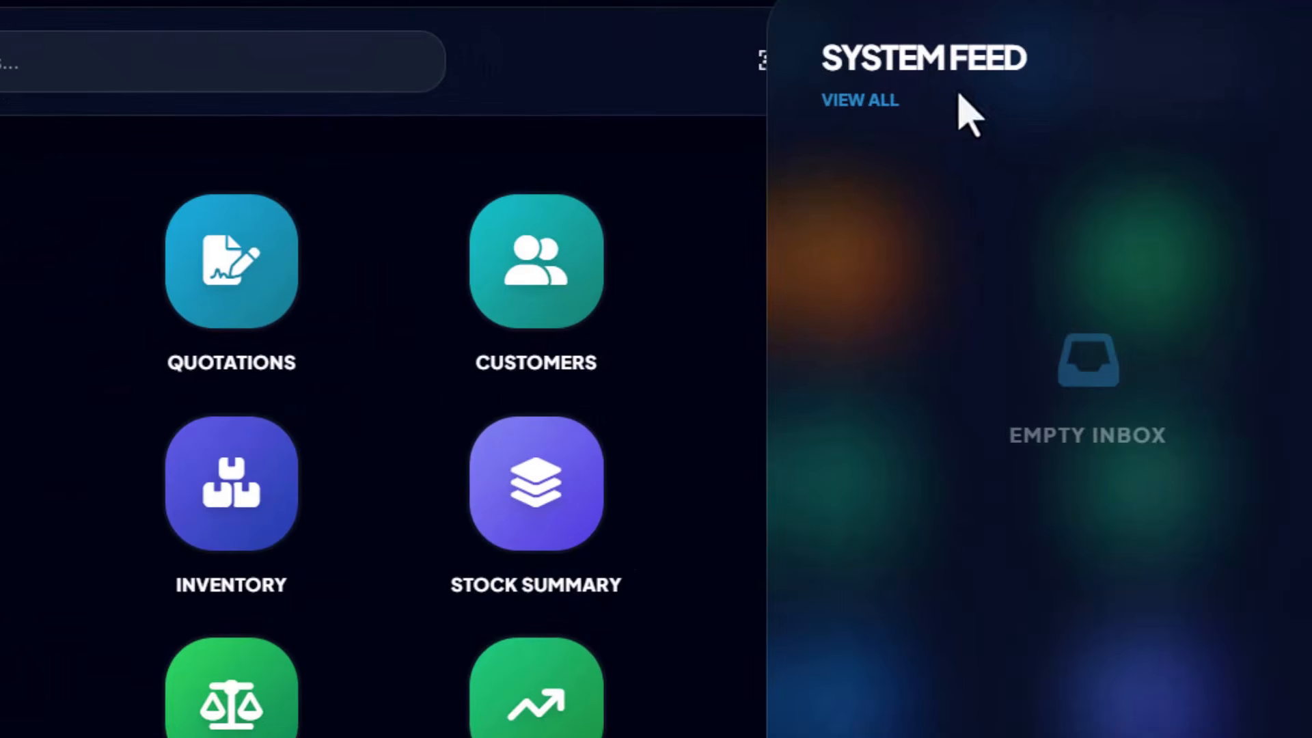
left_click(1309, 73)
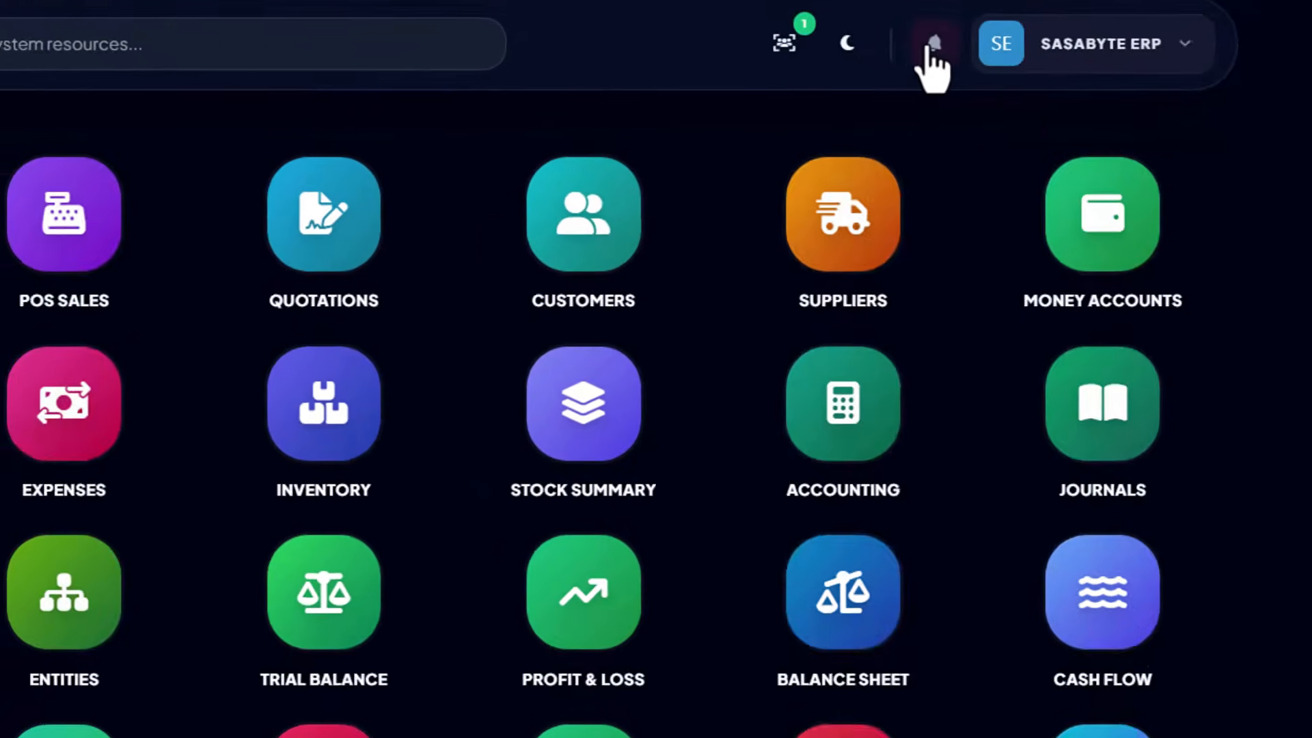
left_click(948, 63)
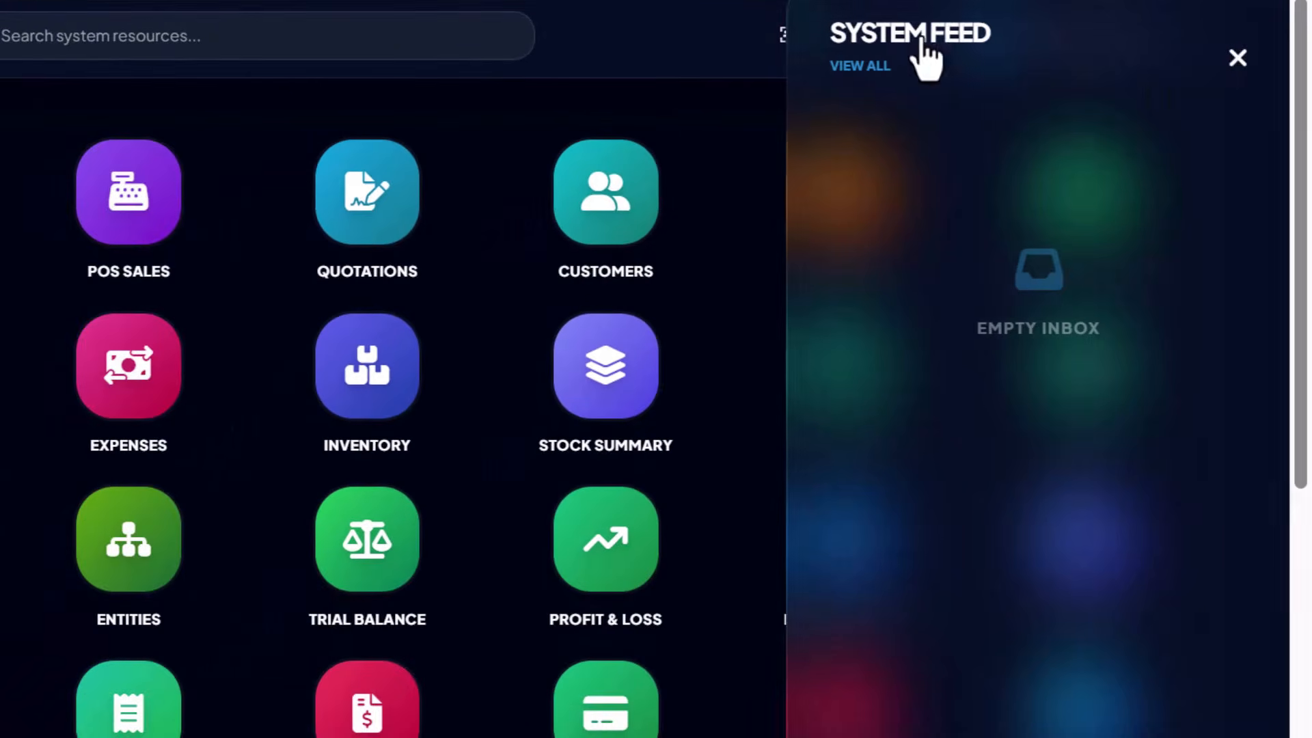
left_click(1238, 60)
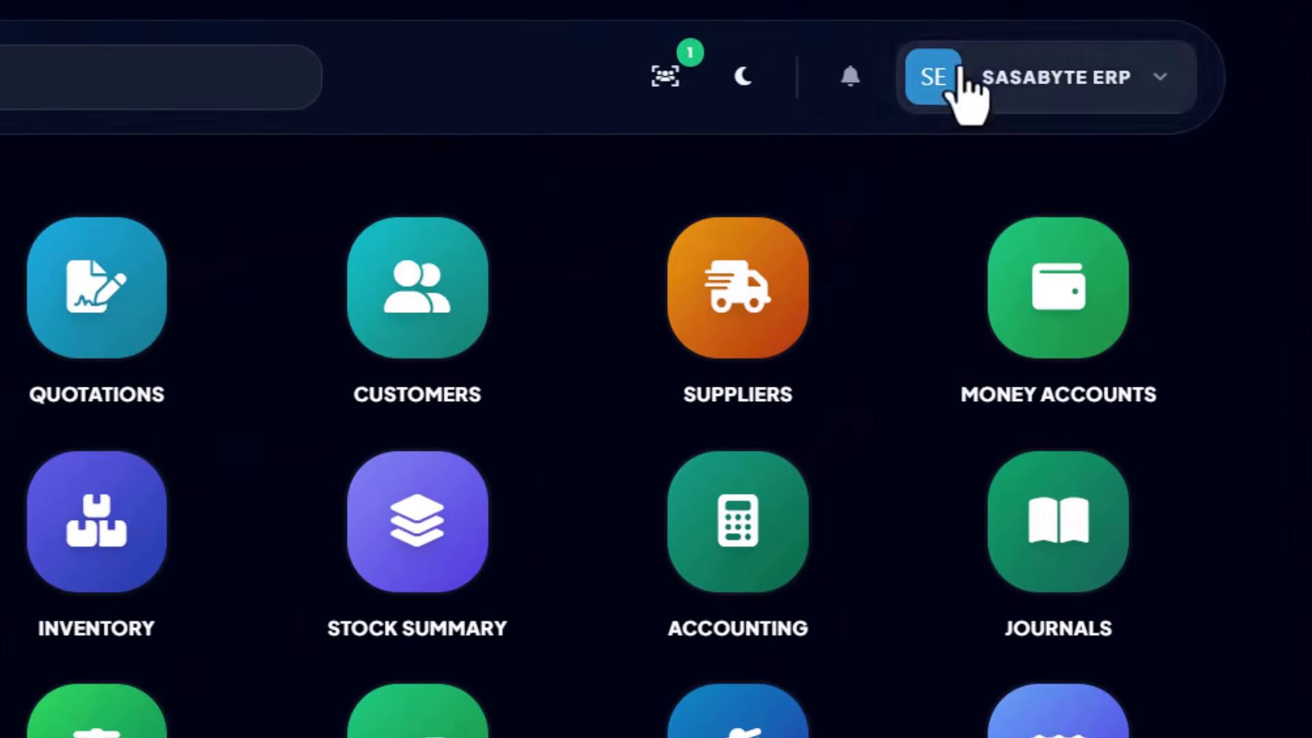
left_click(962, 66)
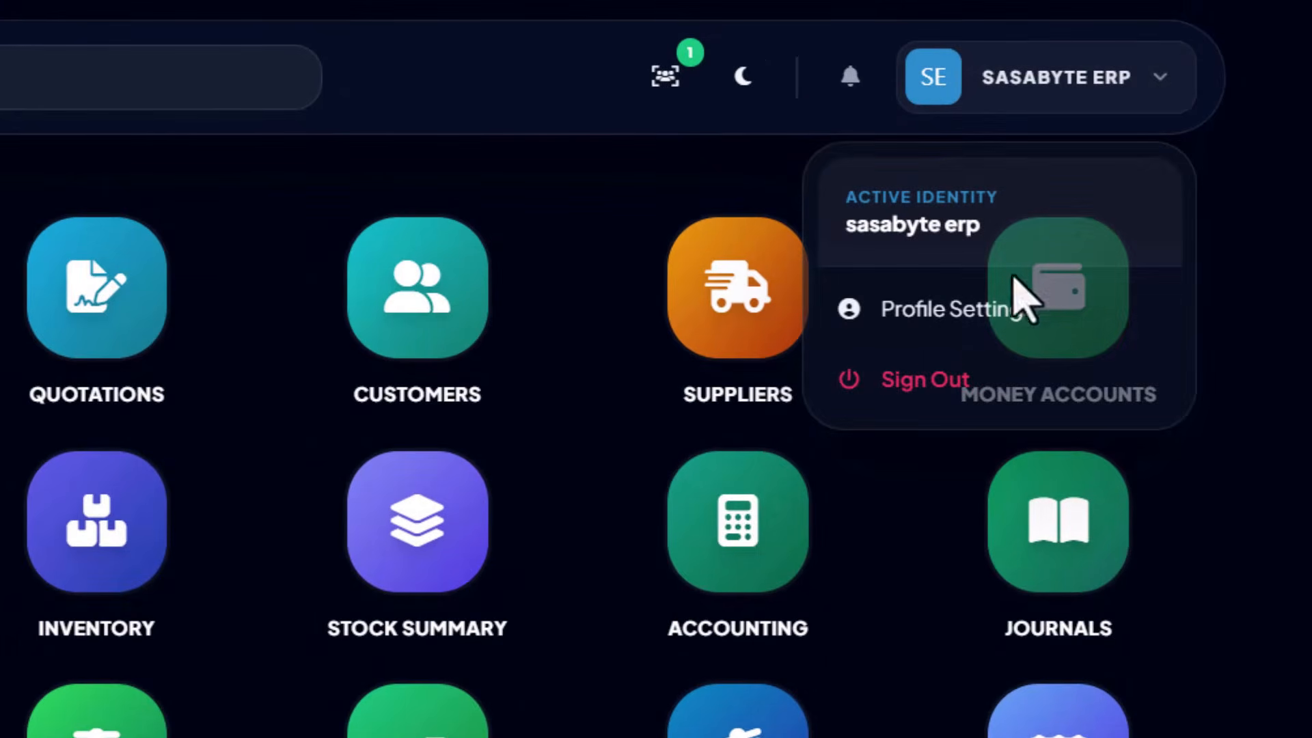
left_click(942, 309)
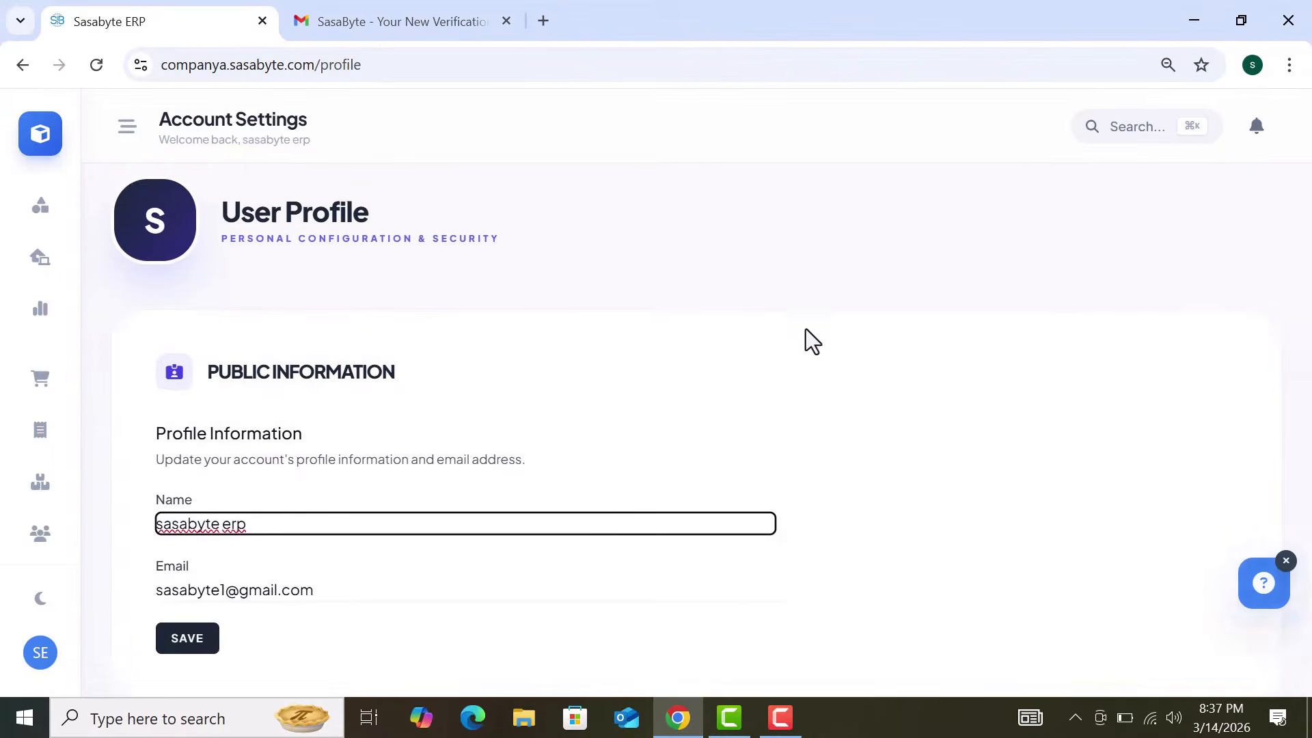
scroll(806, 330, "down", 7)
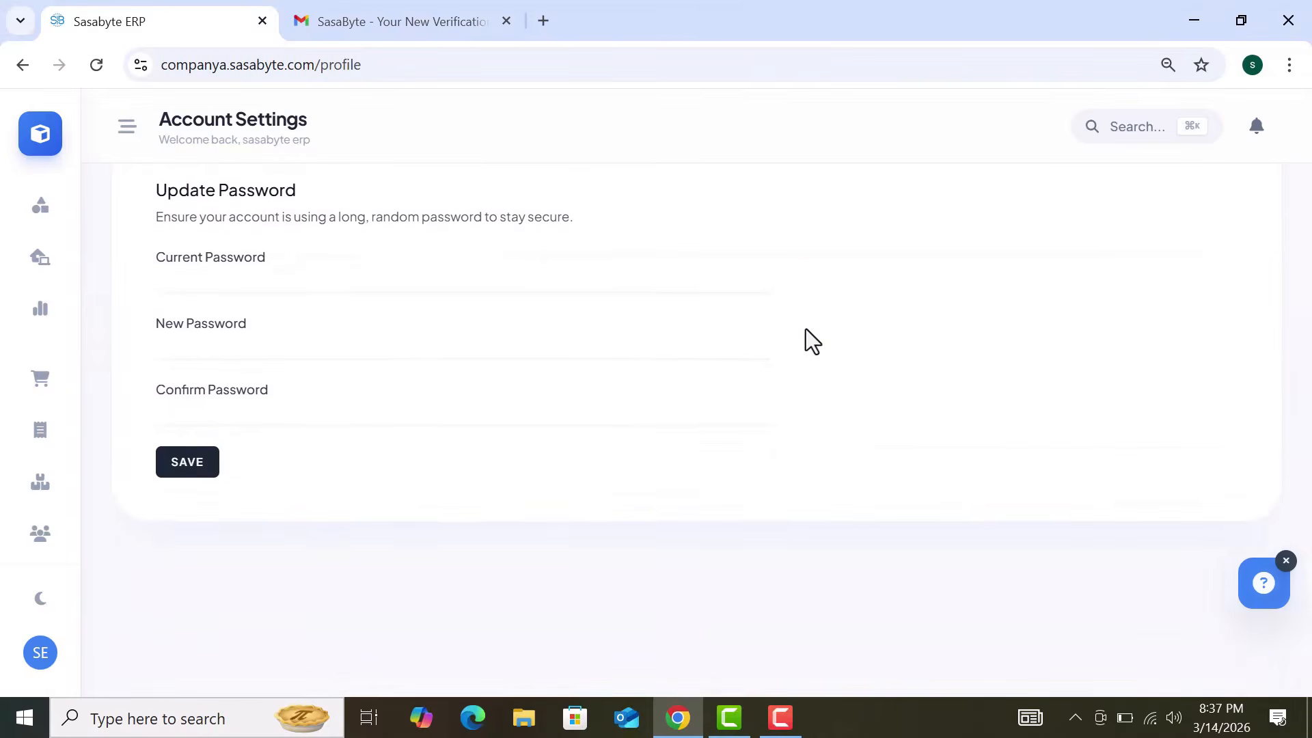
scroll(806, 329, "up", 7)
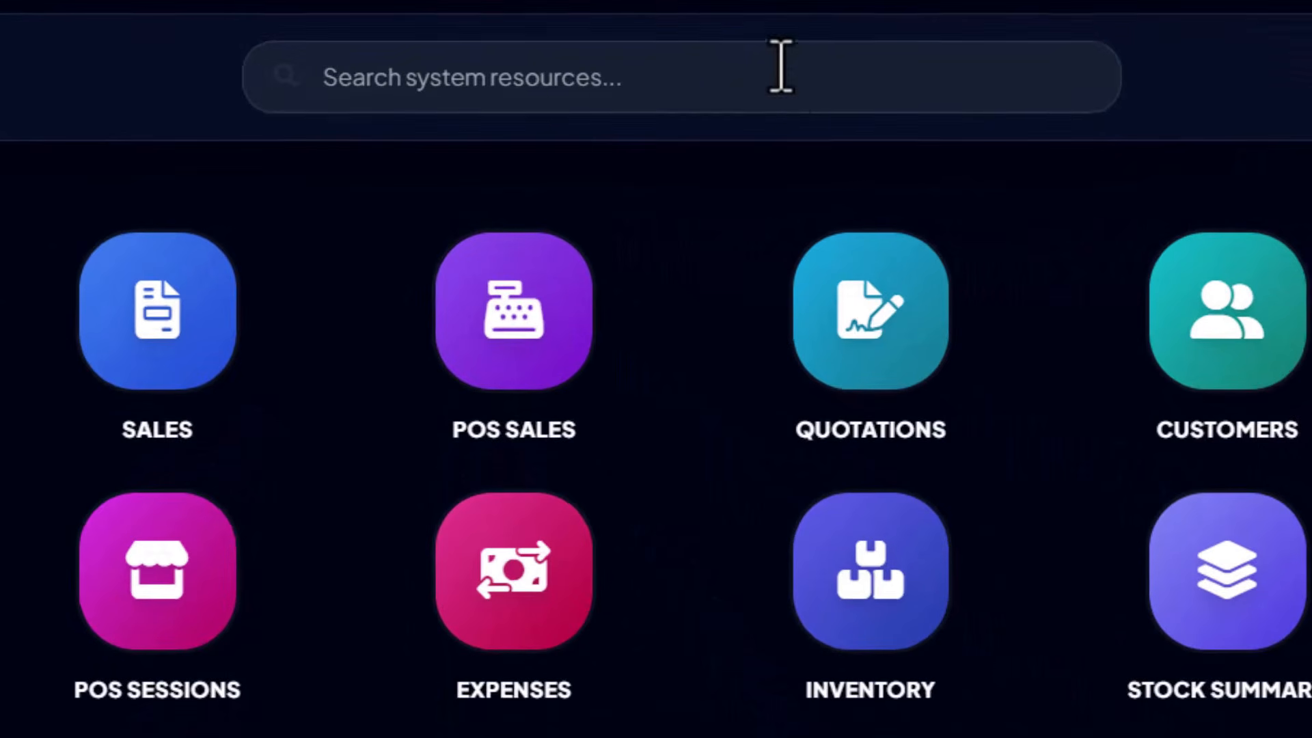
Step: Open the Inventory module from the module search and return to its main page
left_click(781, 66)
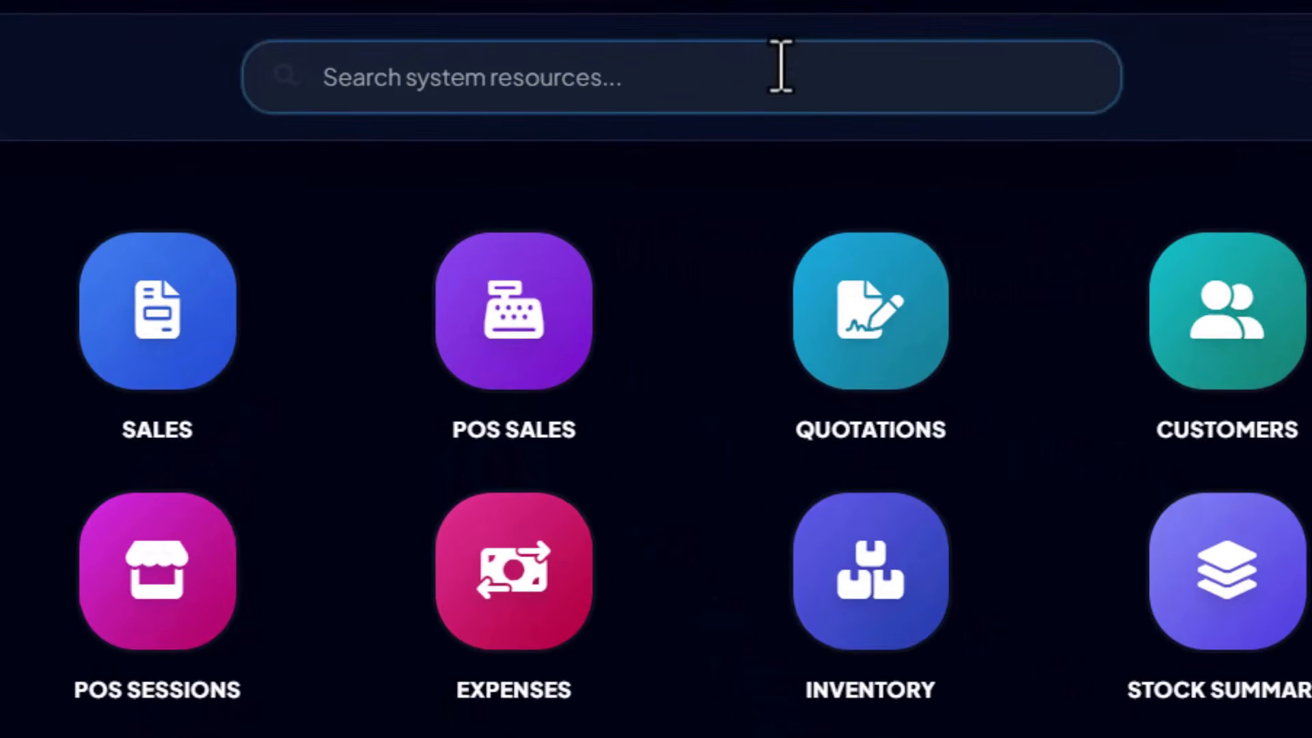
type("inve")
key("ctrl+a")
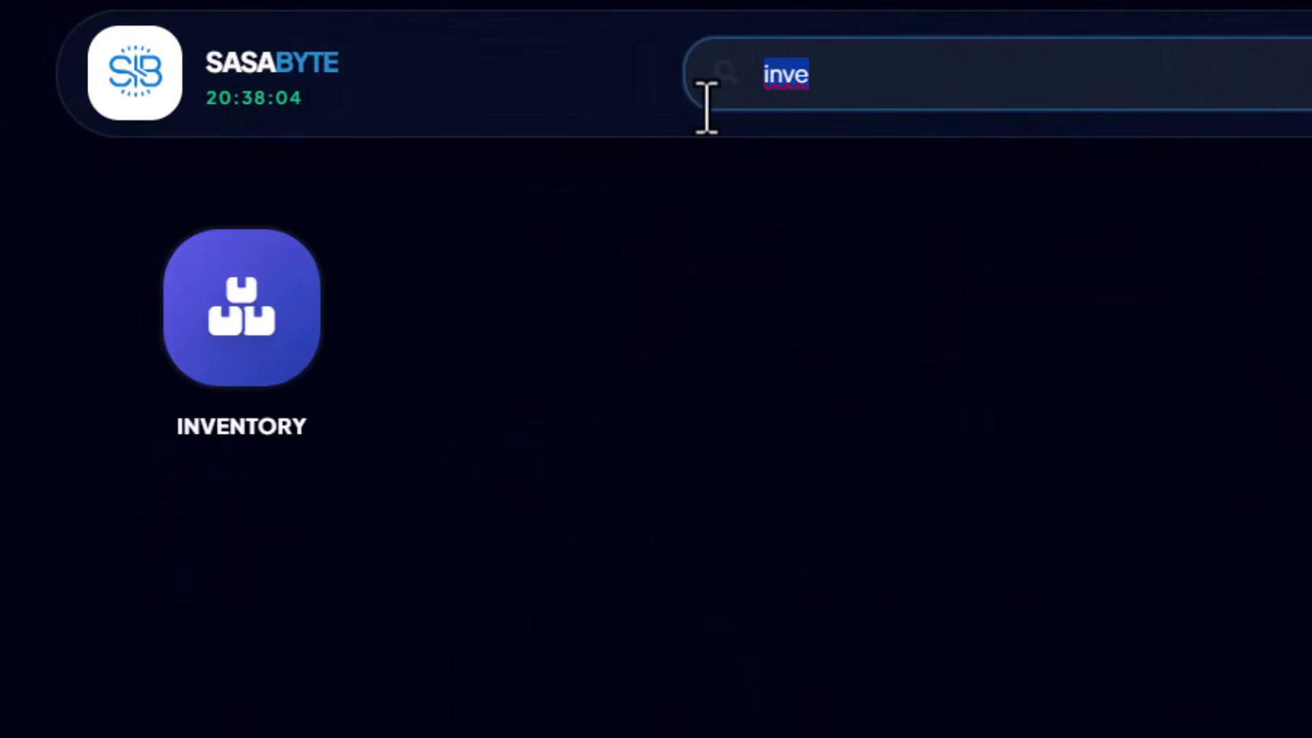
key("BackSpace")
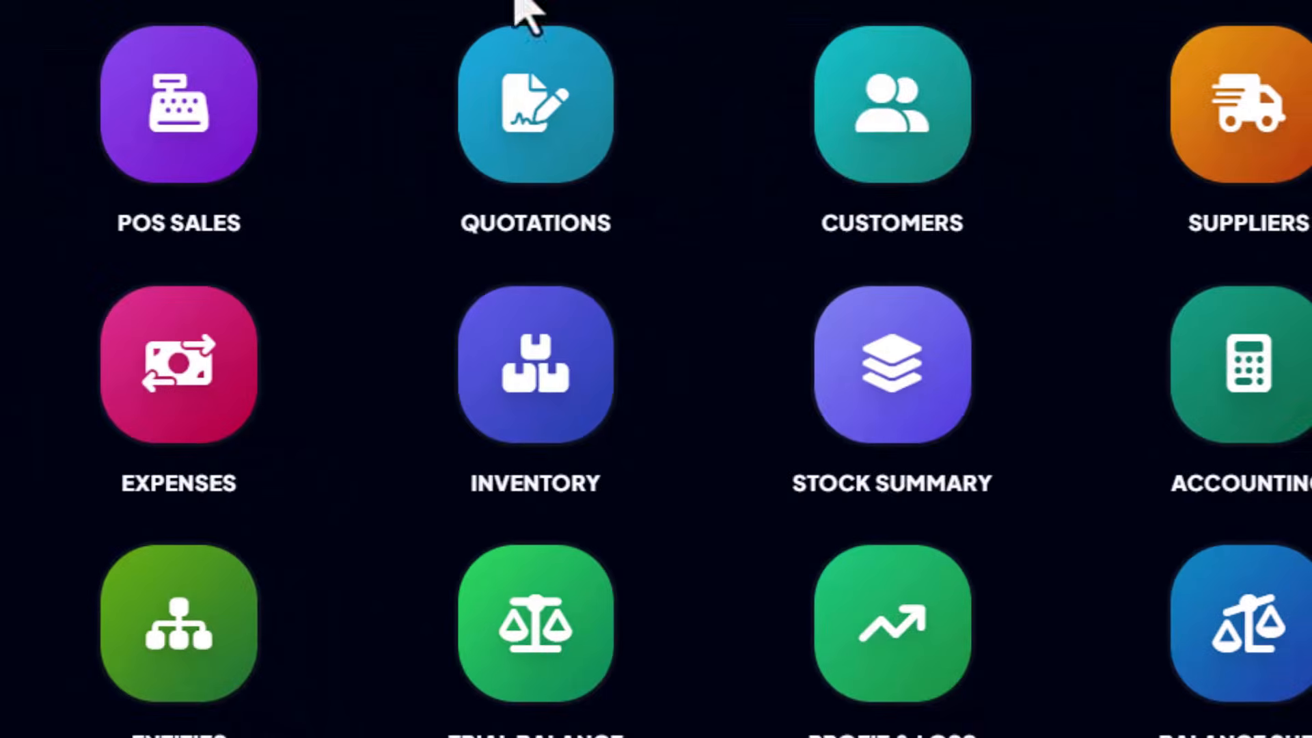
left_click(497, 448)
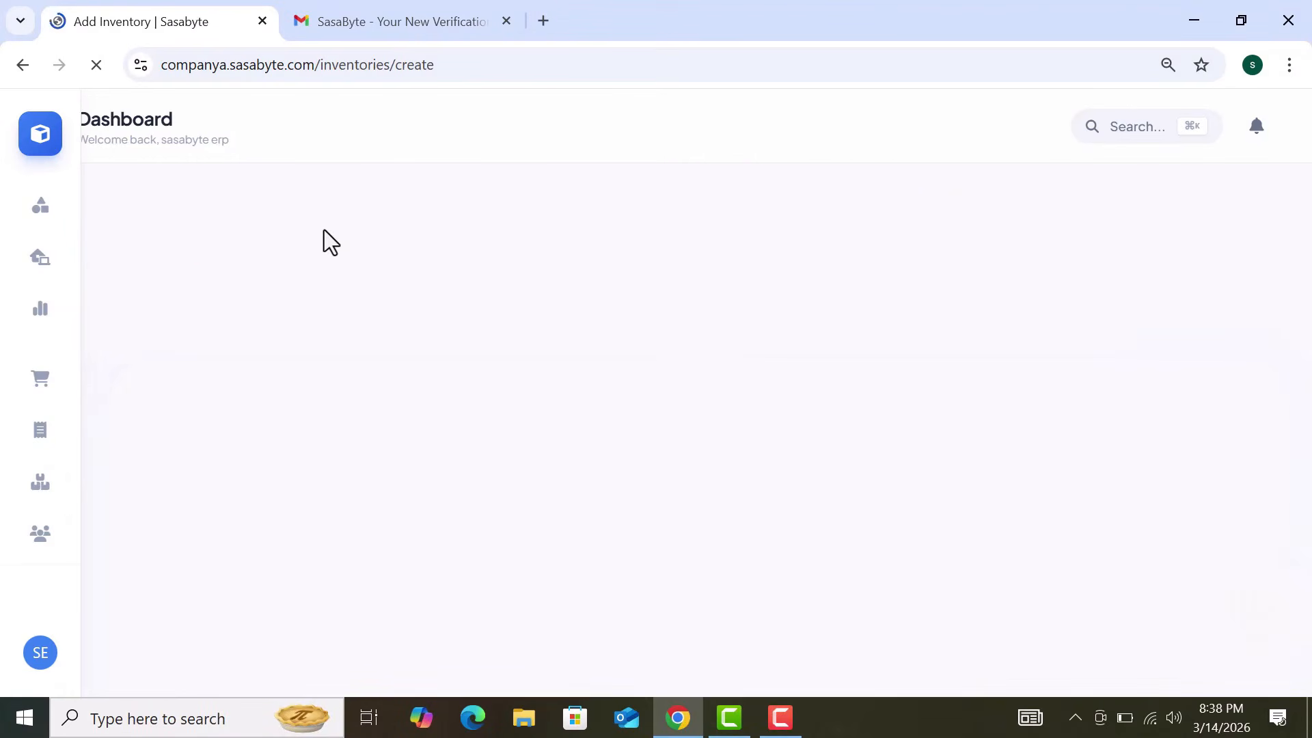
left_click(23, 64)
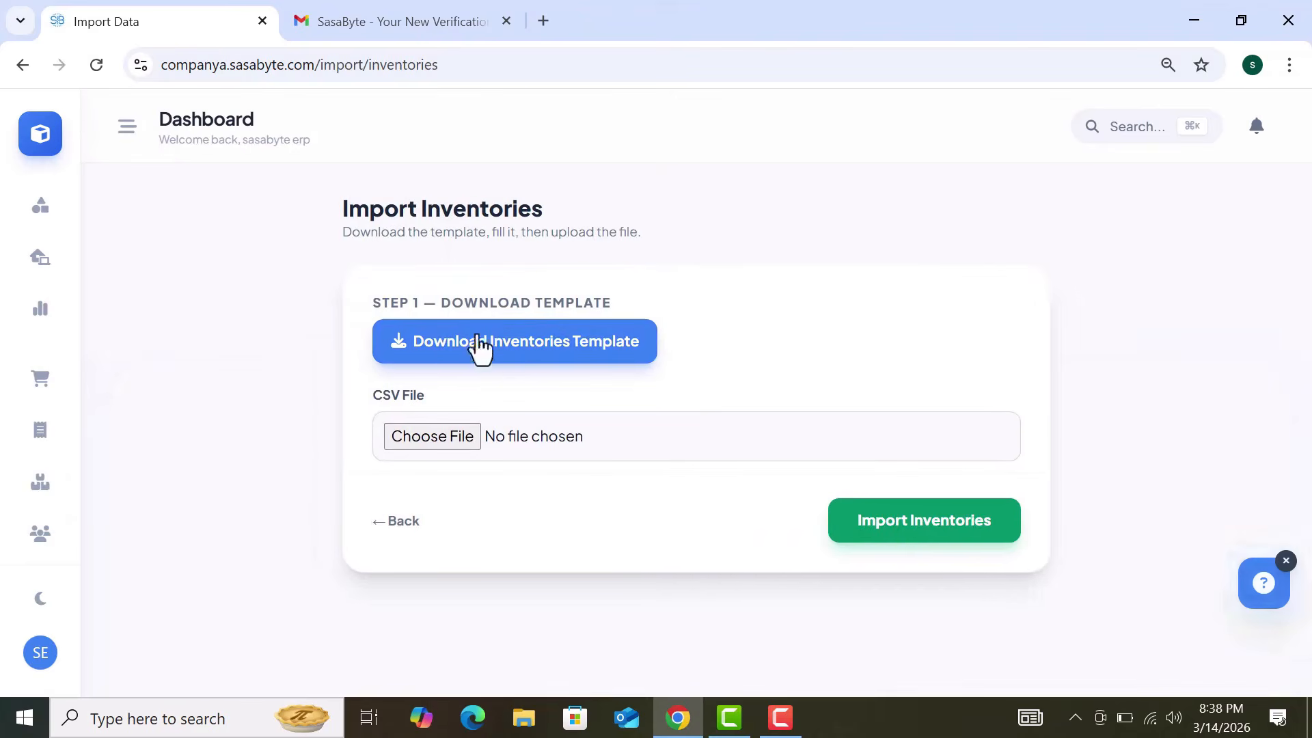
Step: Download inventories_import_template.csv and open it in Excel
left_click(511, 355)
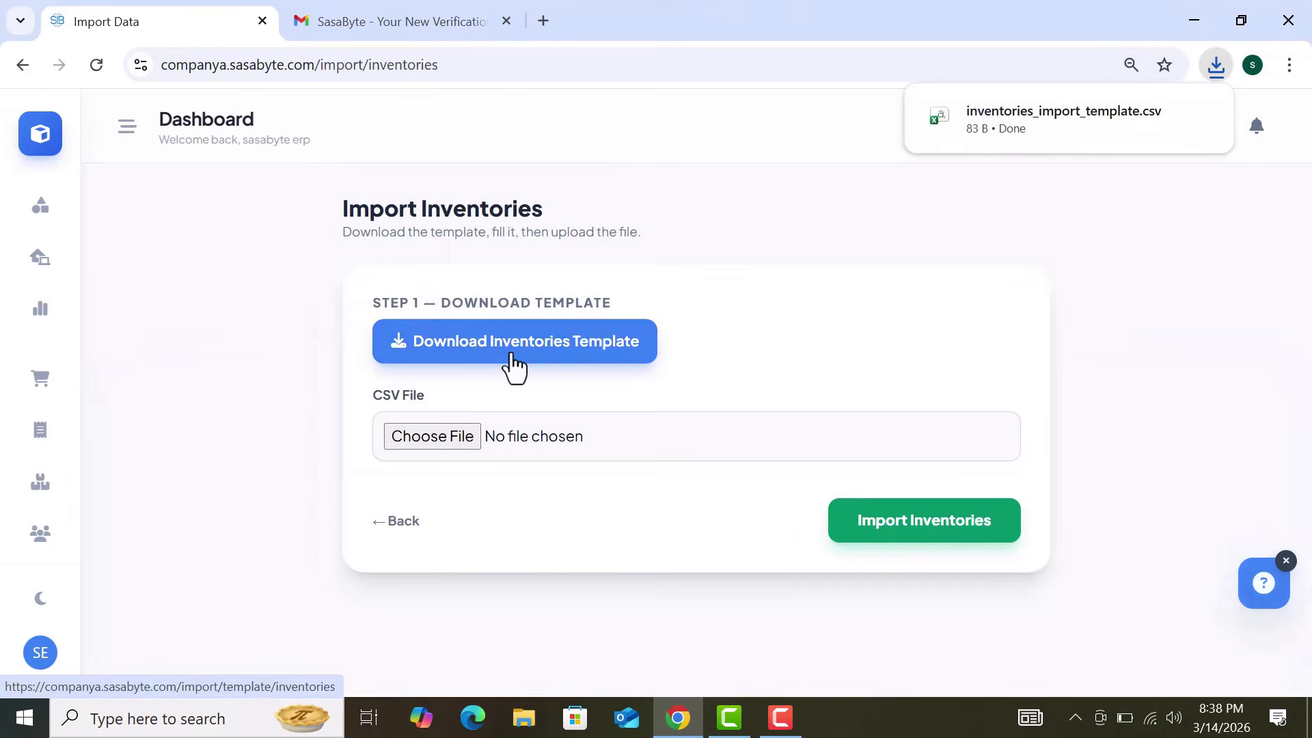
mouse_move(1057, 125)
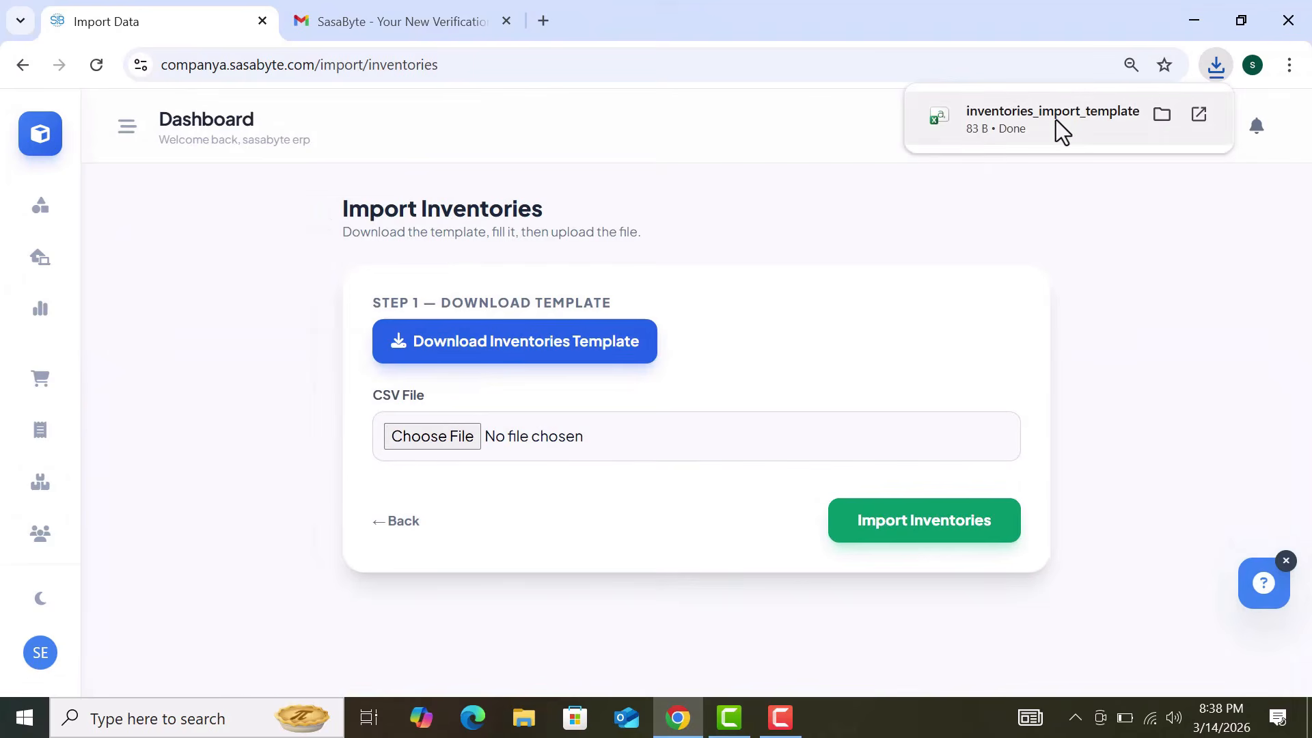
left_click(1055, 120)
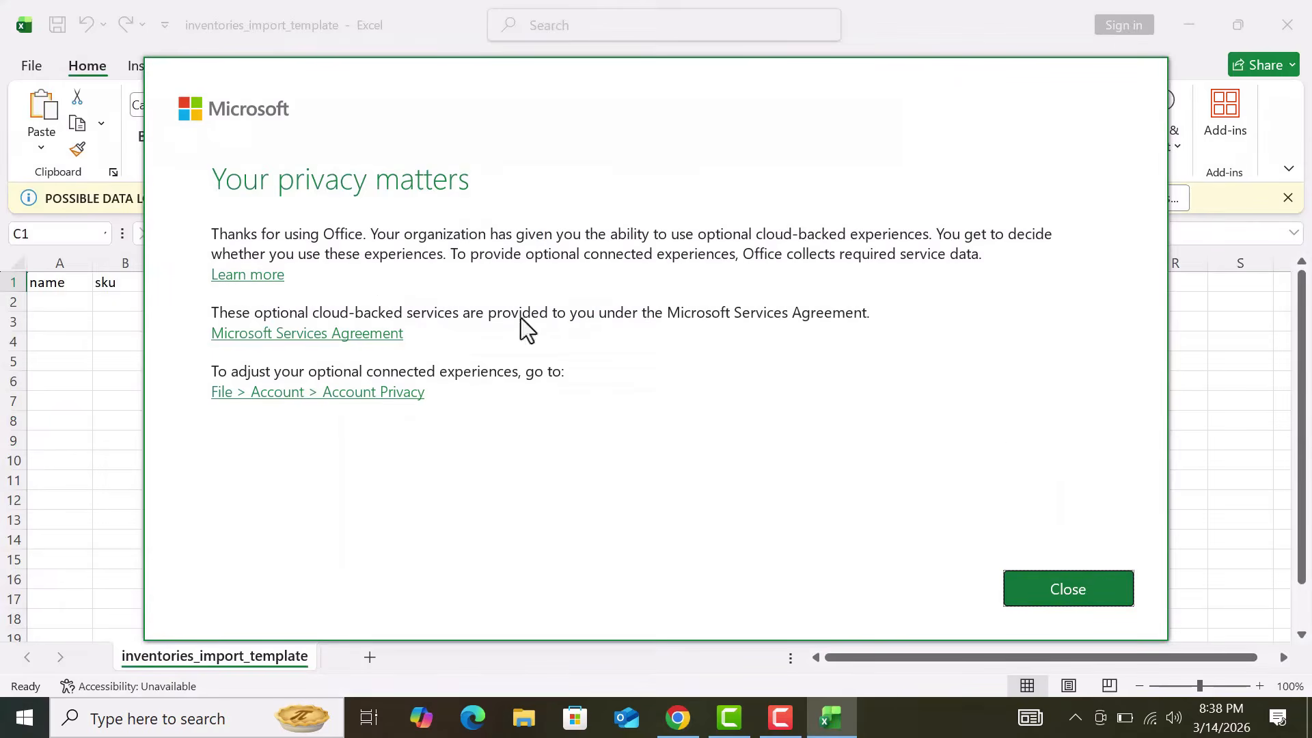
Step: Dismiss the privacy notice and check headers A1–I1, from name through location_name
left_click(1072, 588)
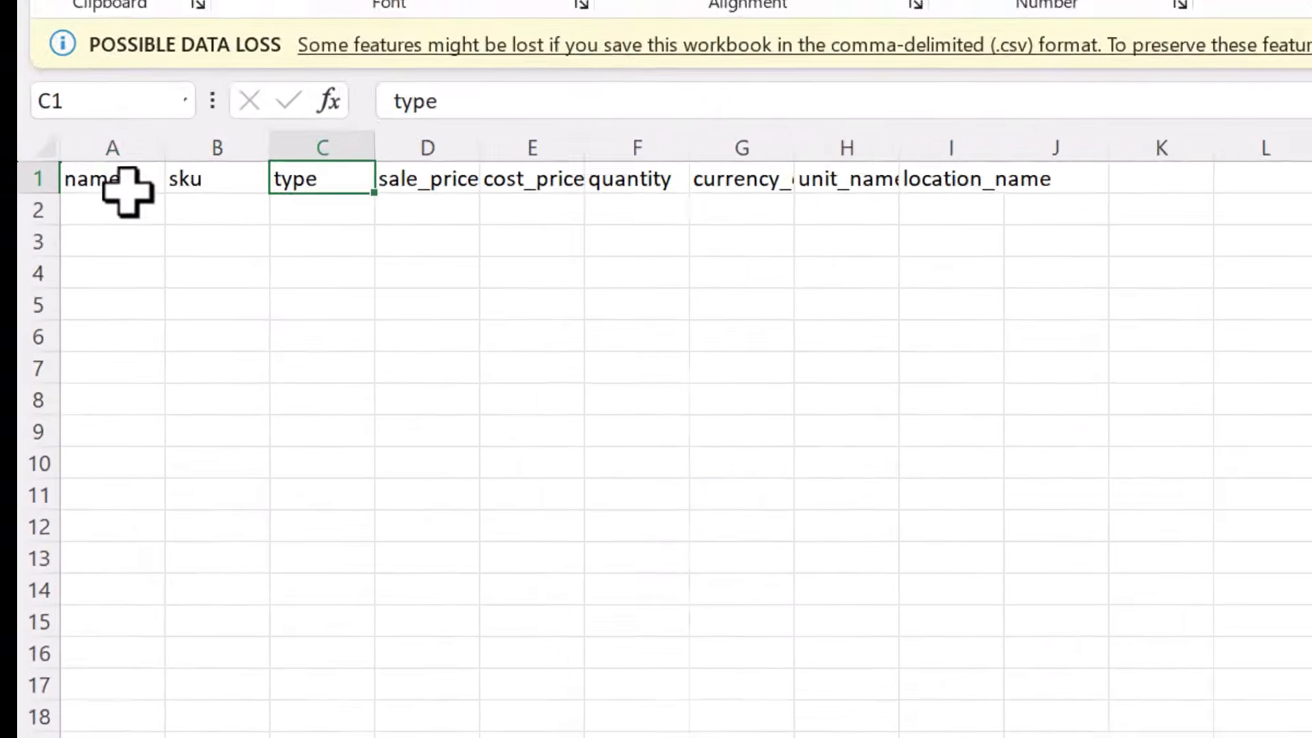
left_click(72, 287)
left_click(264, 116)
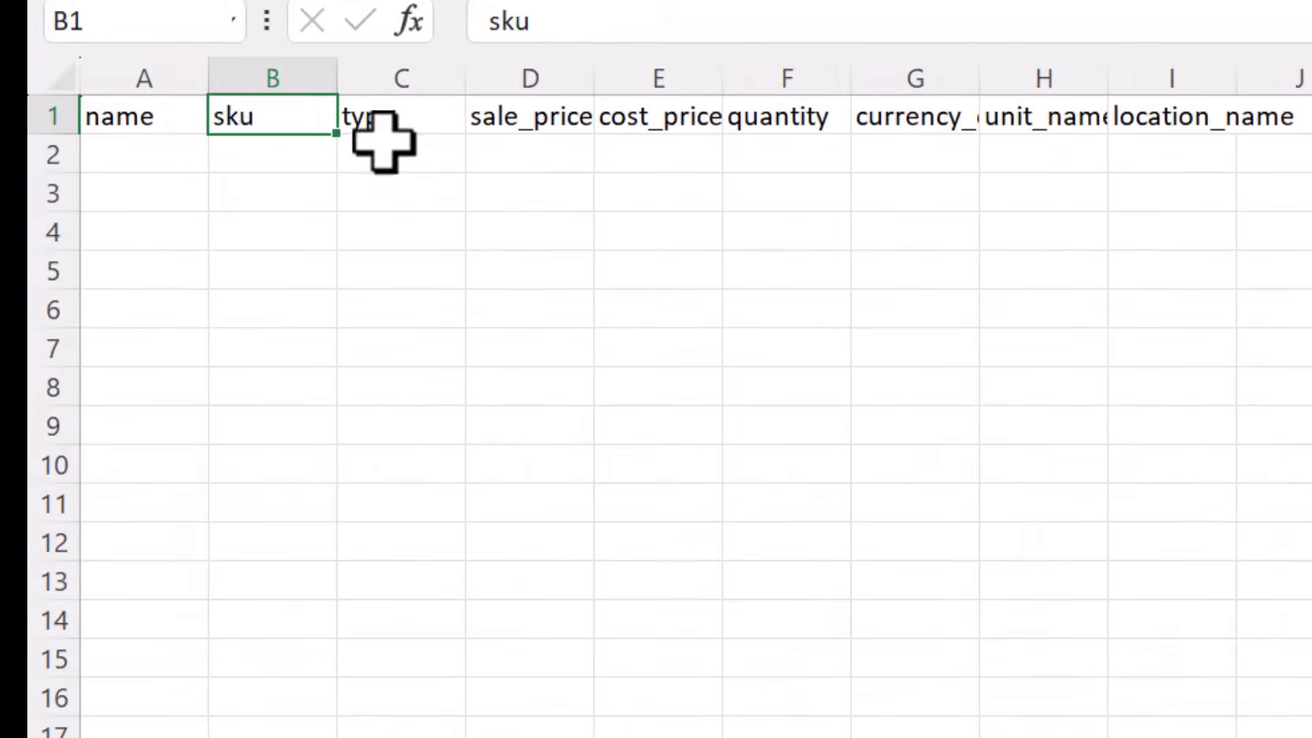
left_click(429, 127)
left_click(530, 121)
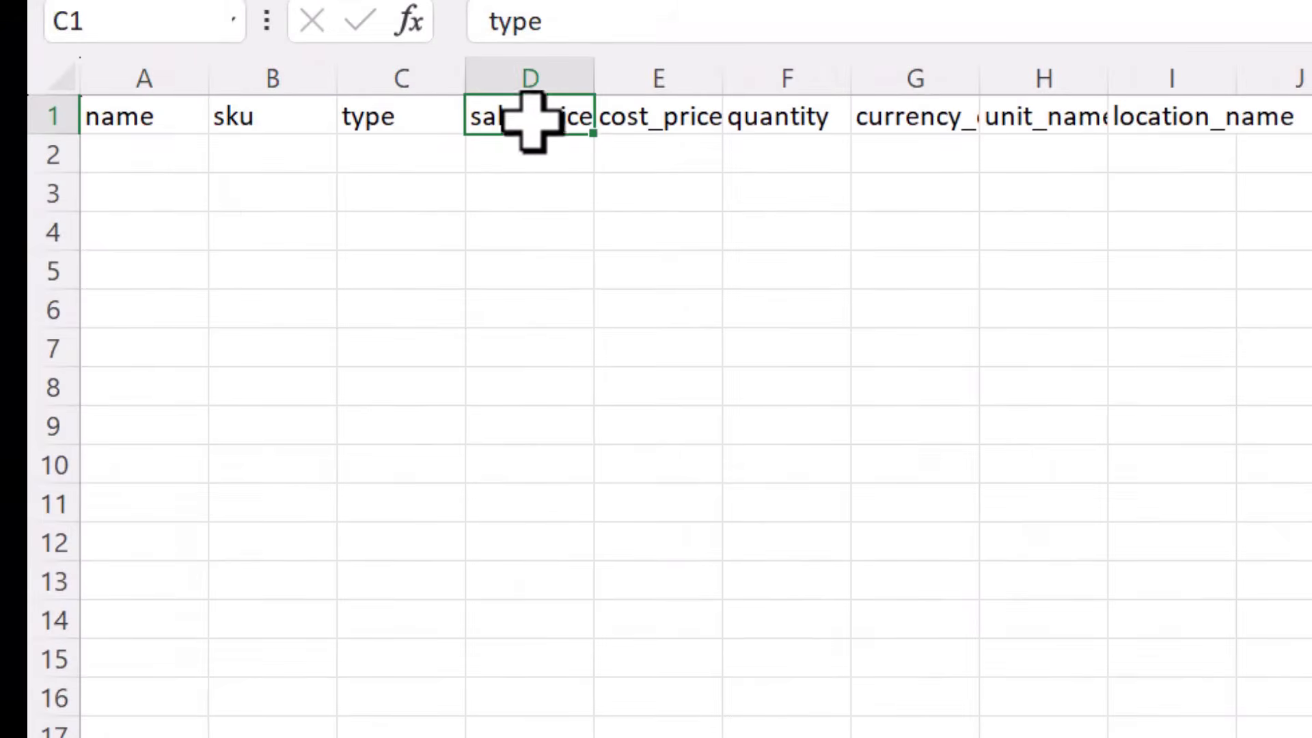
left_click(683, 118)
left_click(779, 115)
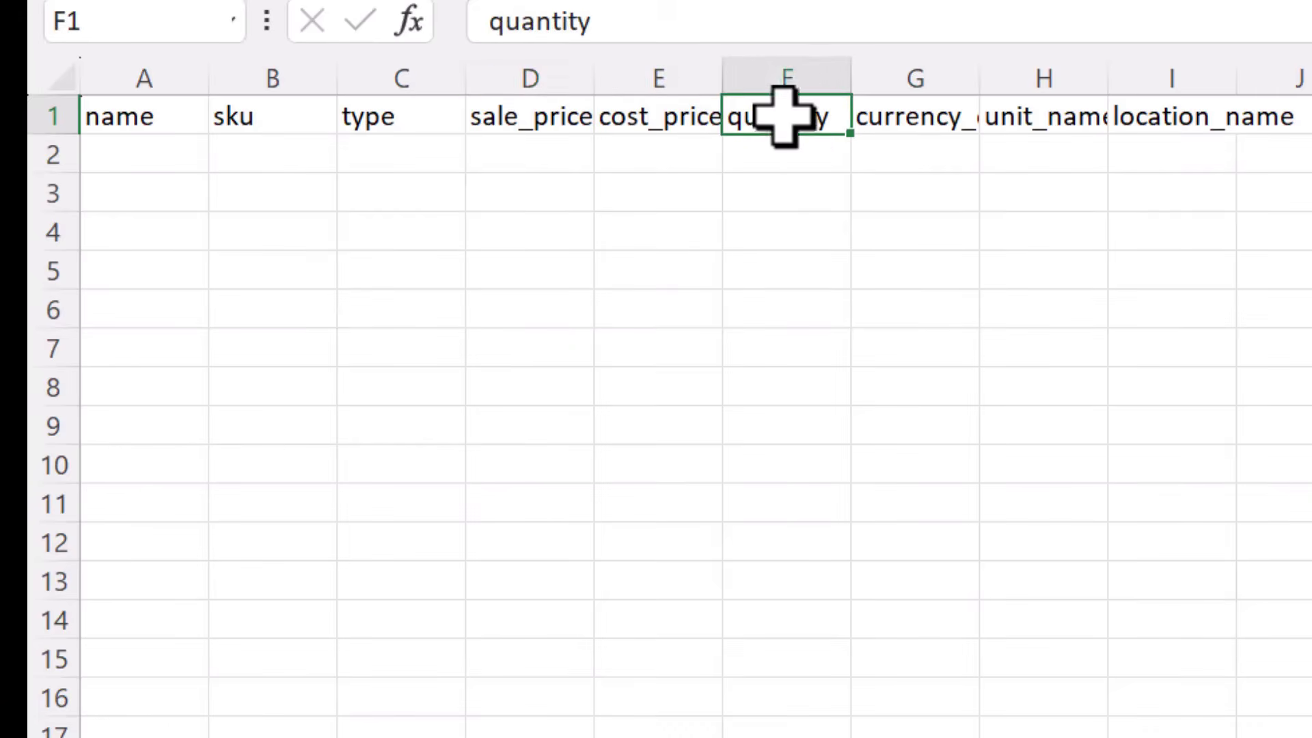
left_click(923, 117)
left_click(1042, 122)
left_click(1170, 117)
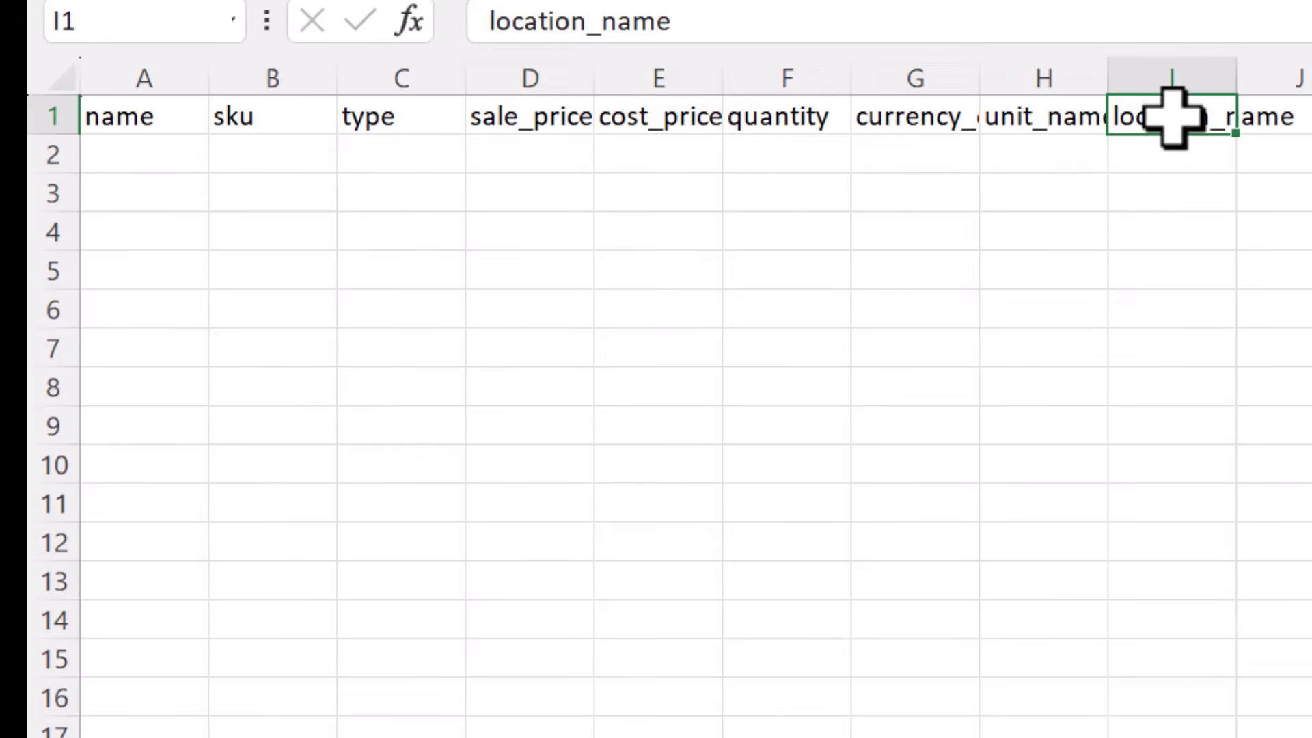
left_click(1299, 121)
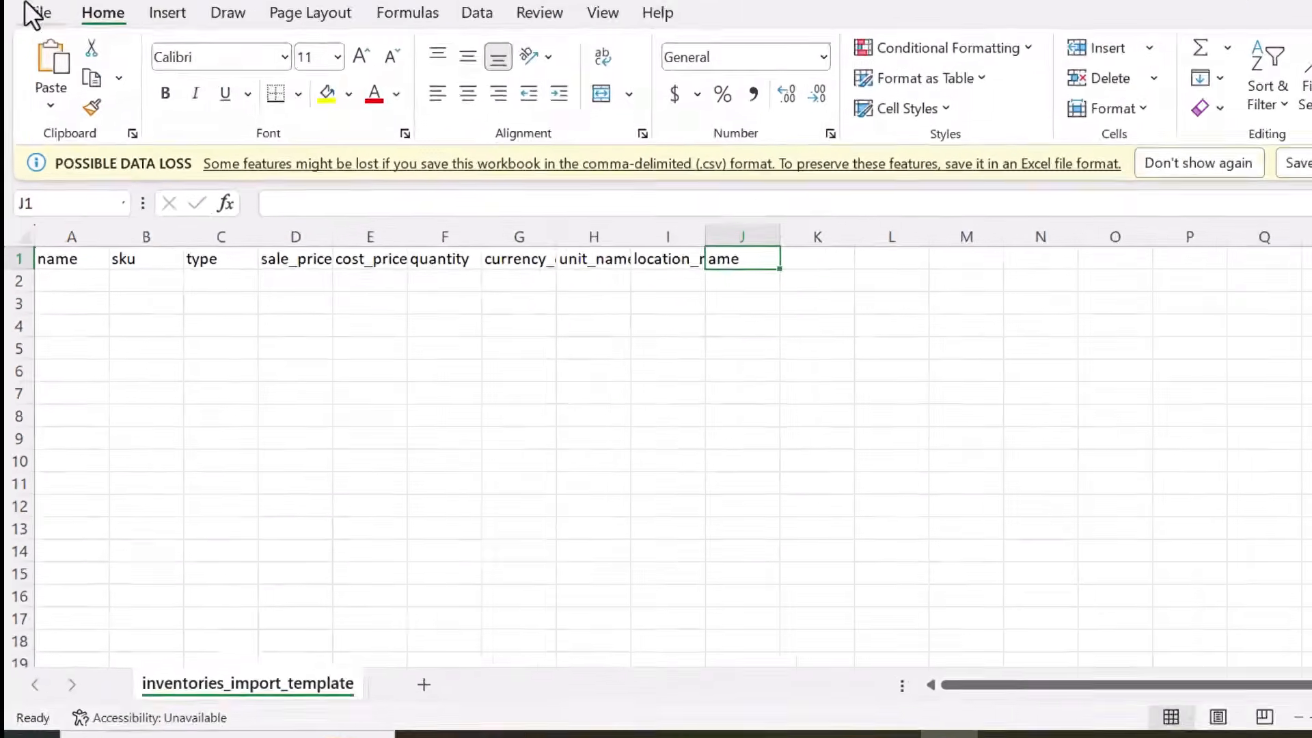
Step: Close the workbook and Excel to get back to the Import Inventories page
left_click(27, 9)
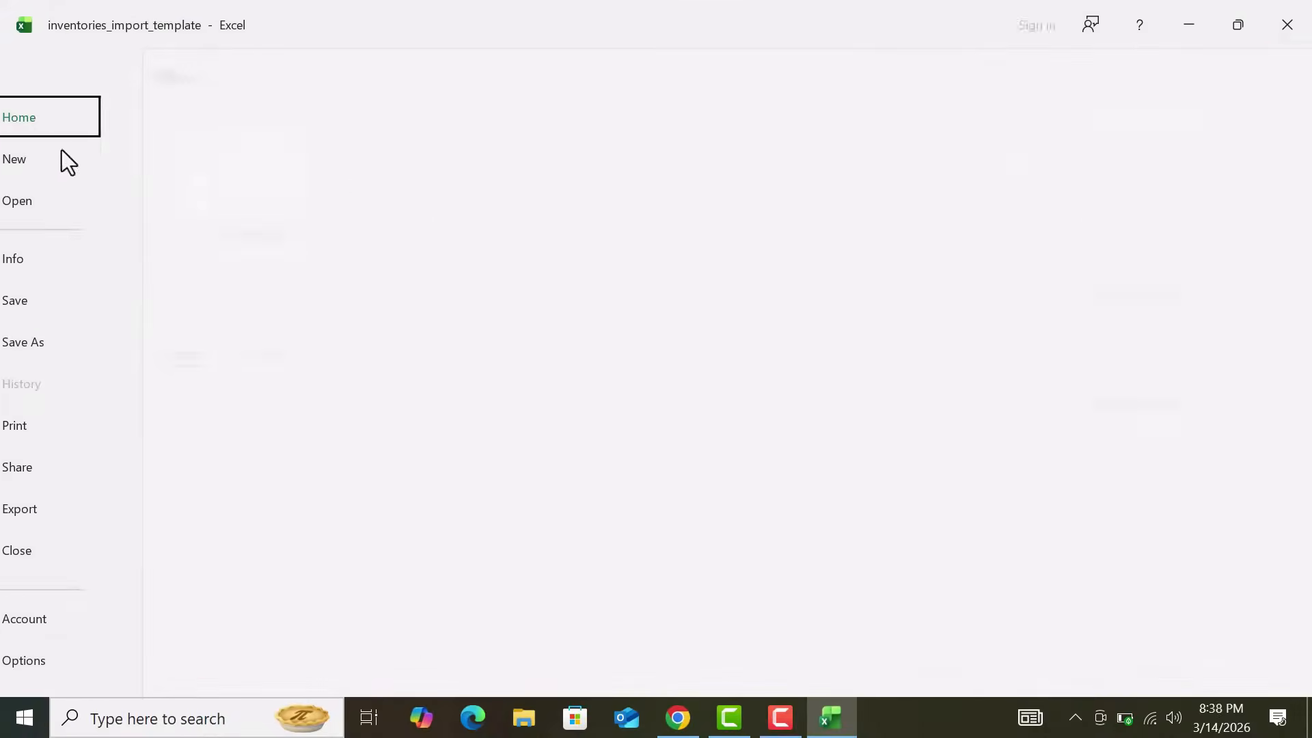
left_click(86, 322)
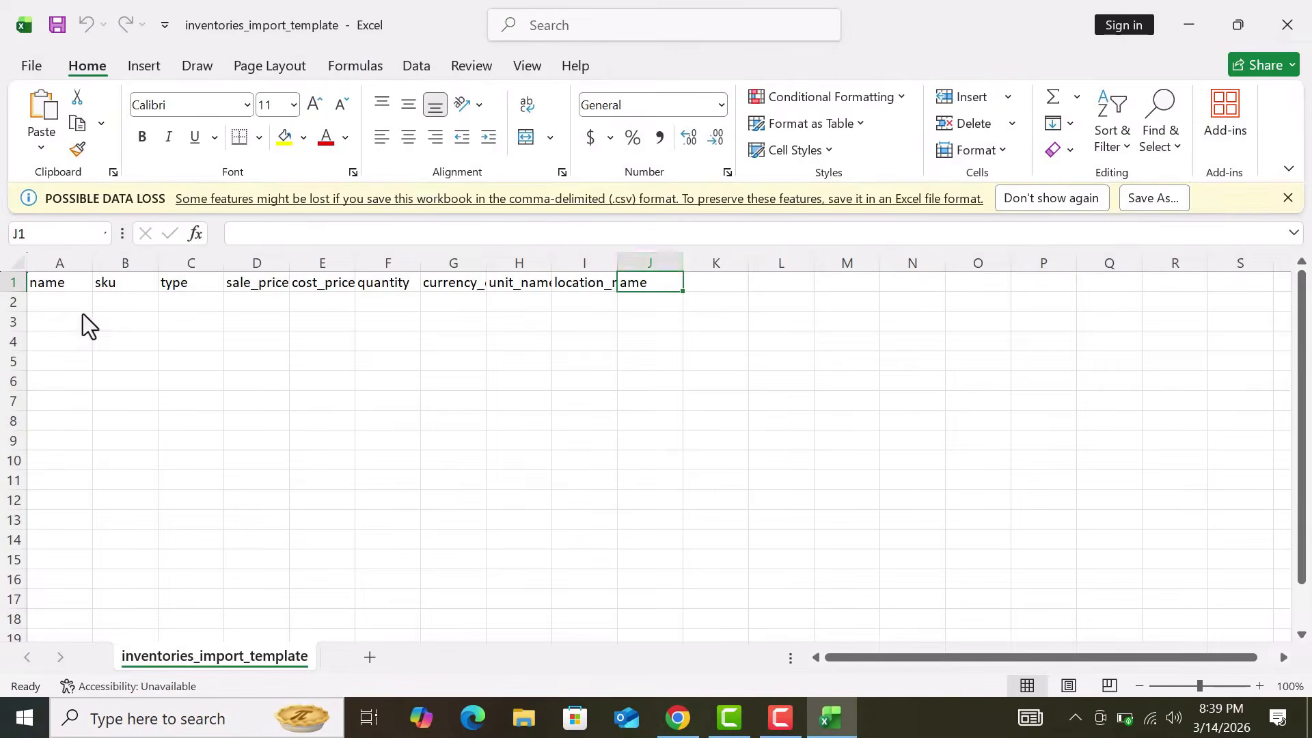
left_click(1307, 19)
left_click(1307, 20)
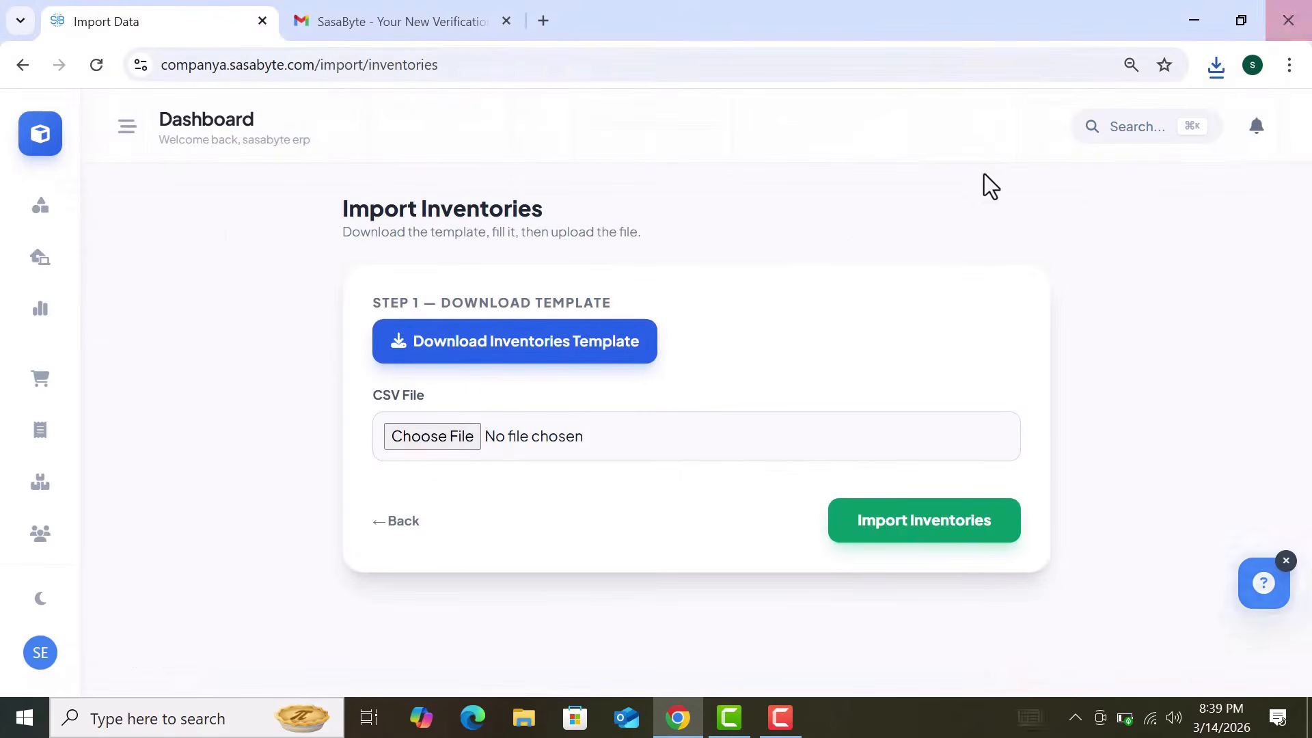
Step: Attach the downloaded inventory template as the import CSV and start a new inventory item
left_click(1217, 65)
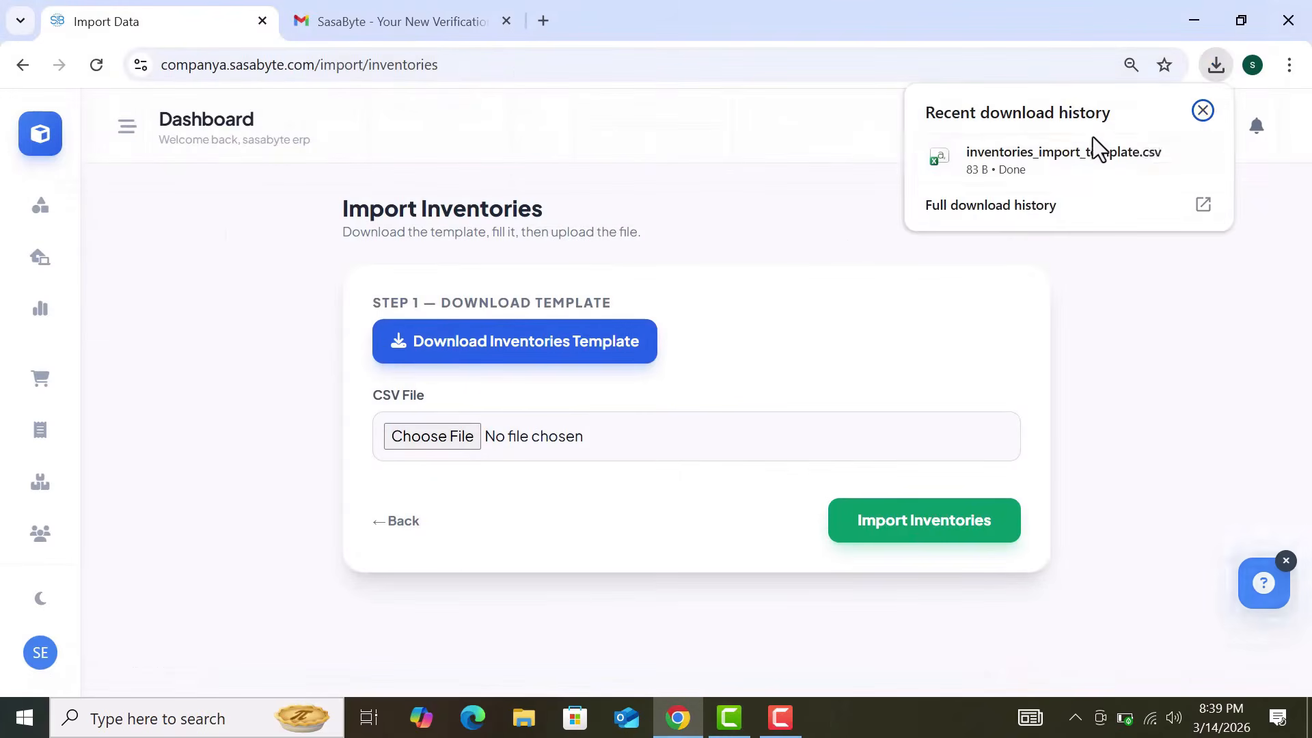
left_click_drag(1054, 164, 424, 454)
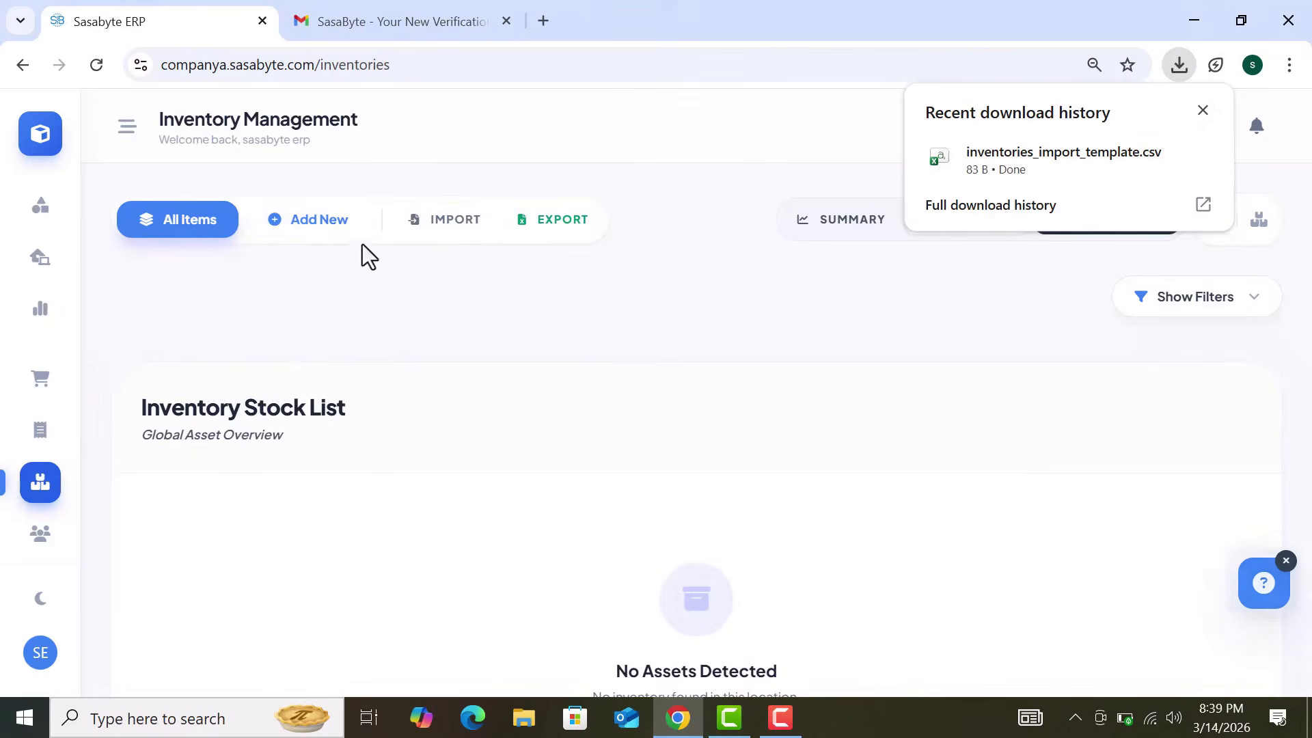
left_click(315, 219)
left_click(1205, 111)
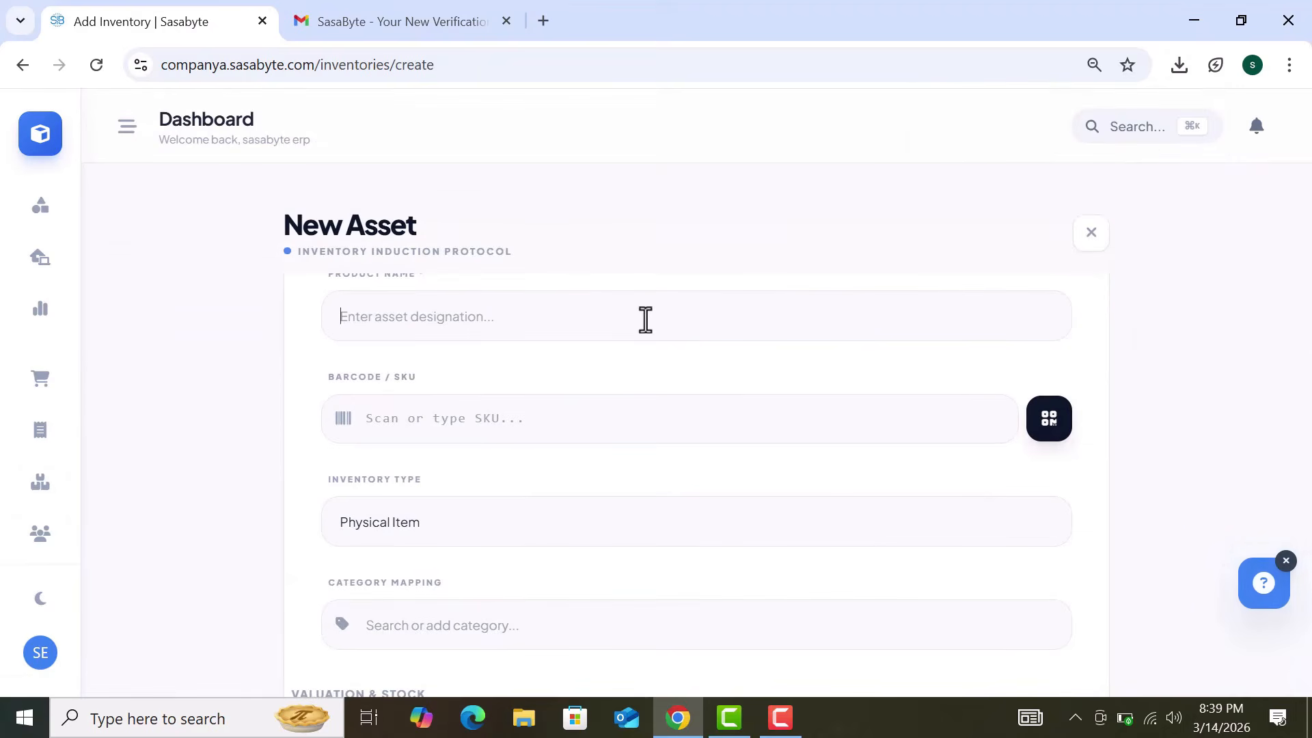
Step: Name the item Iphone 16, keep Physical Item type, and leave it without a category
type("Iphone 16")
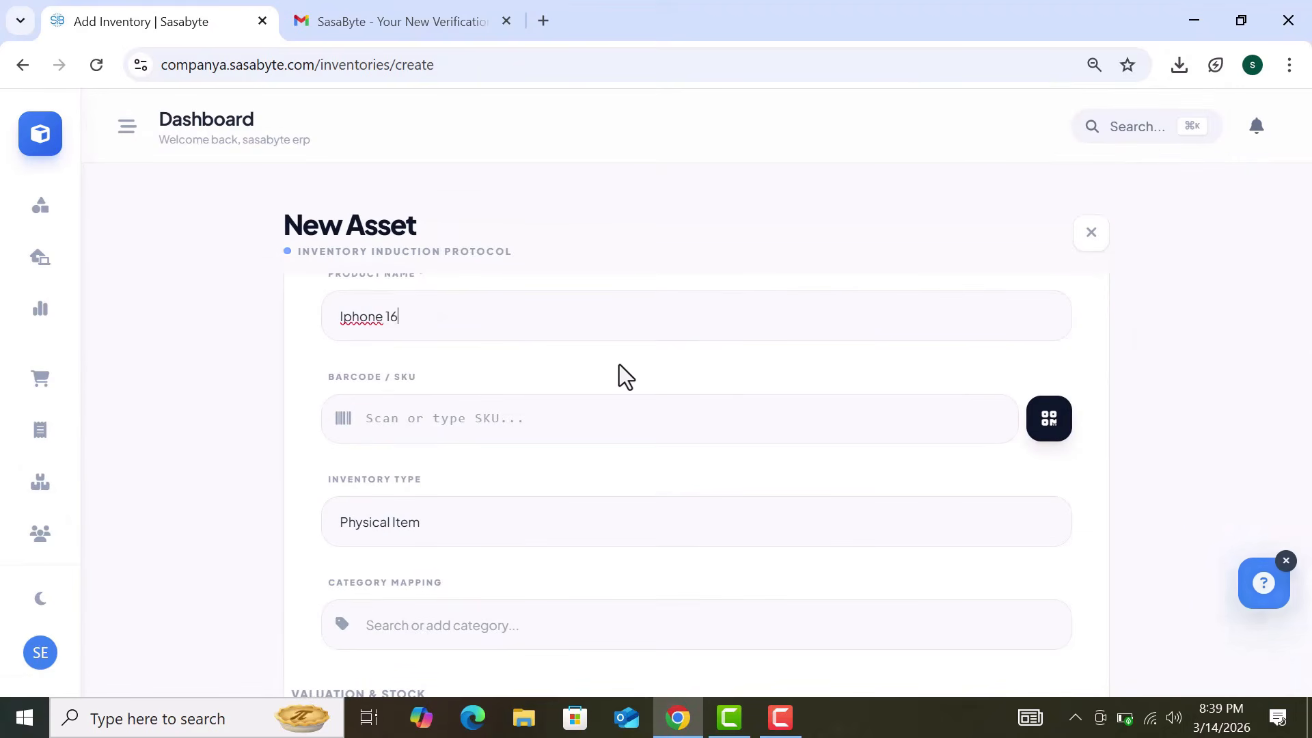
scroll(619, 364, "down", 1)
scroll(619, 363, "down", 1)
left_click(583, 375)
left_click(511, 482)
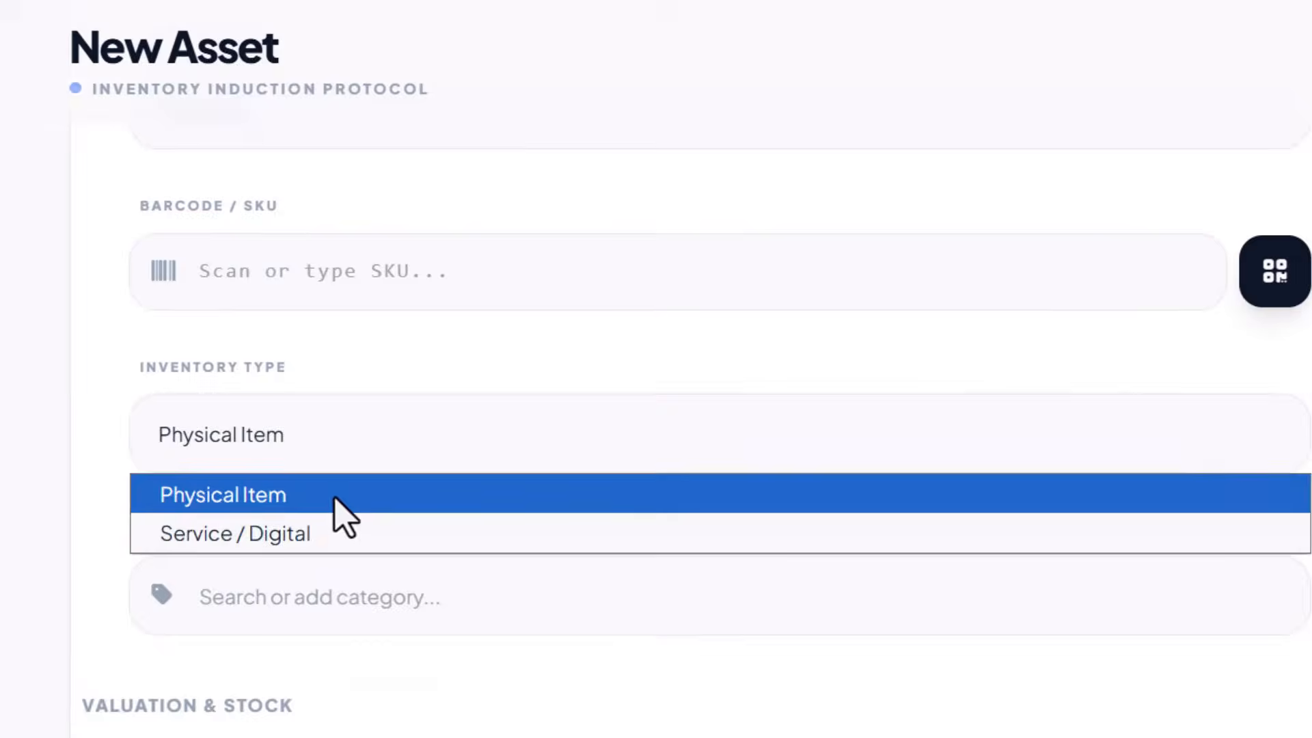
left_click(70, 389)
scroll(70, 389, "down", 4)
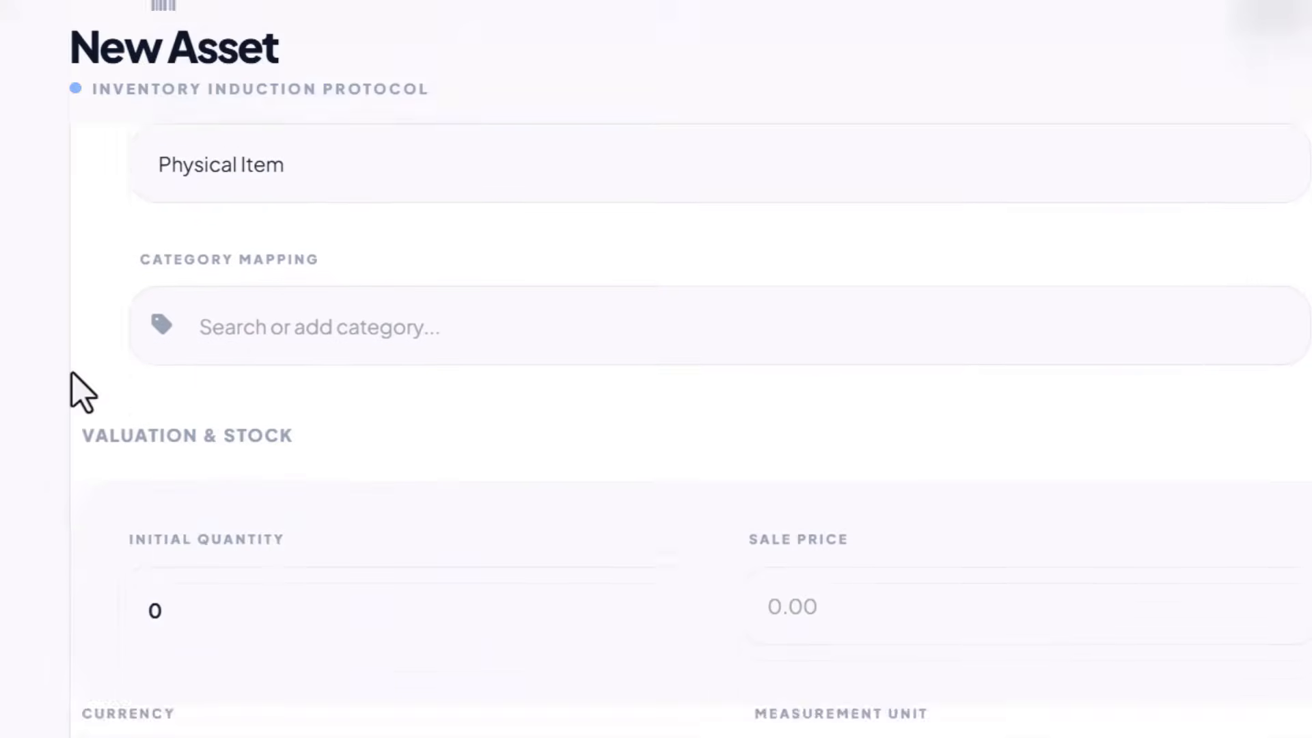
left_click(334, 320)
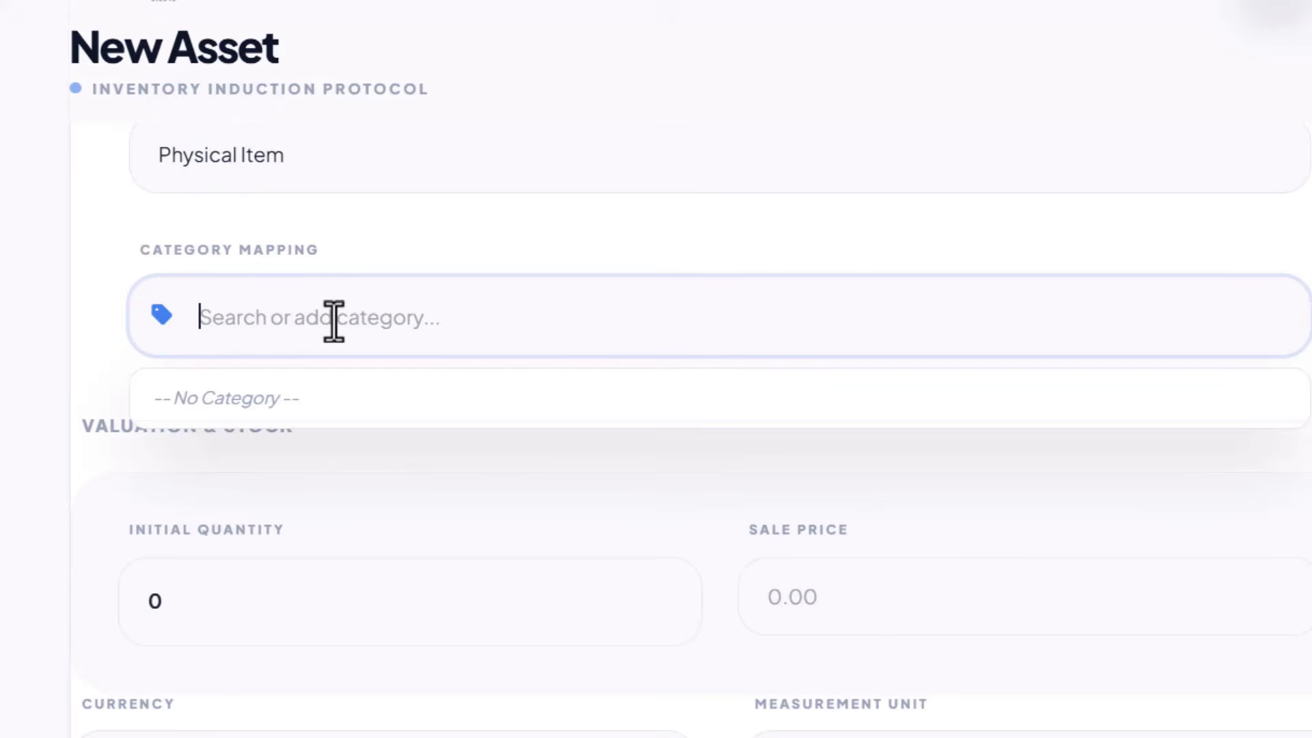
left_click(152, 252)
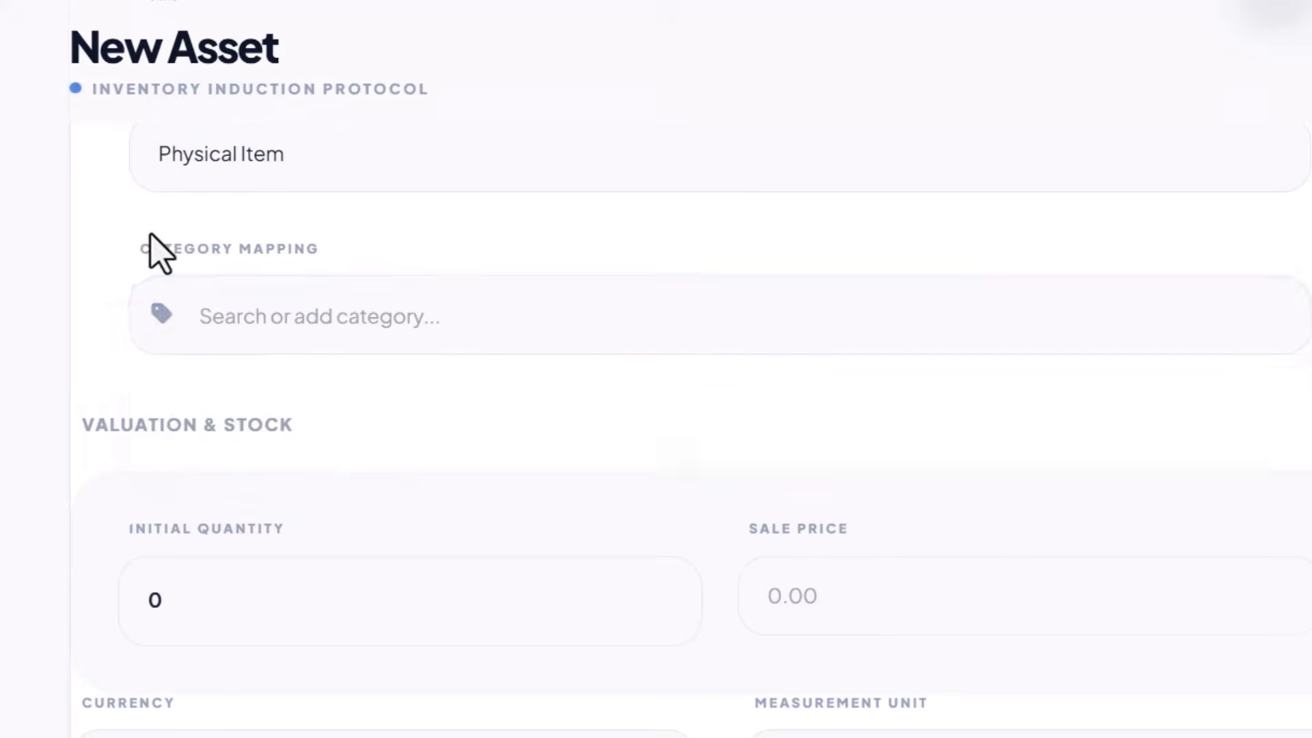
Step: Set the item's initial quantity to 3
scroll(152, 253, "down", 2)
scroll(152, 253, "down", 1)
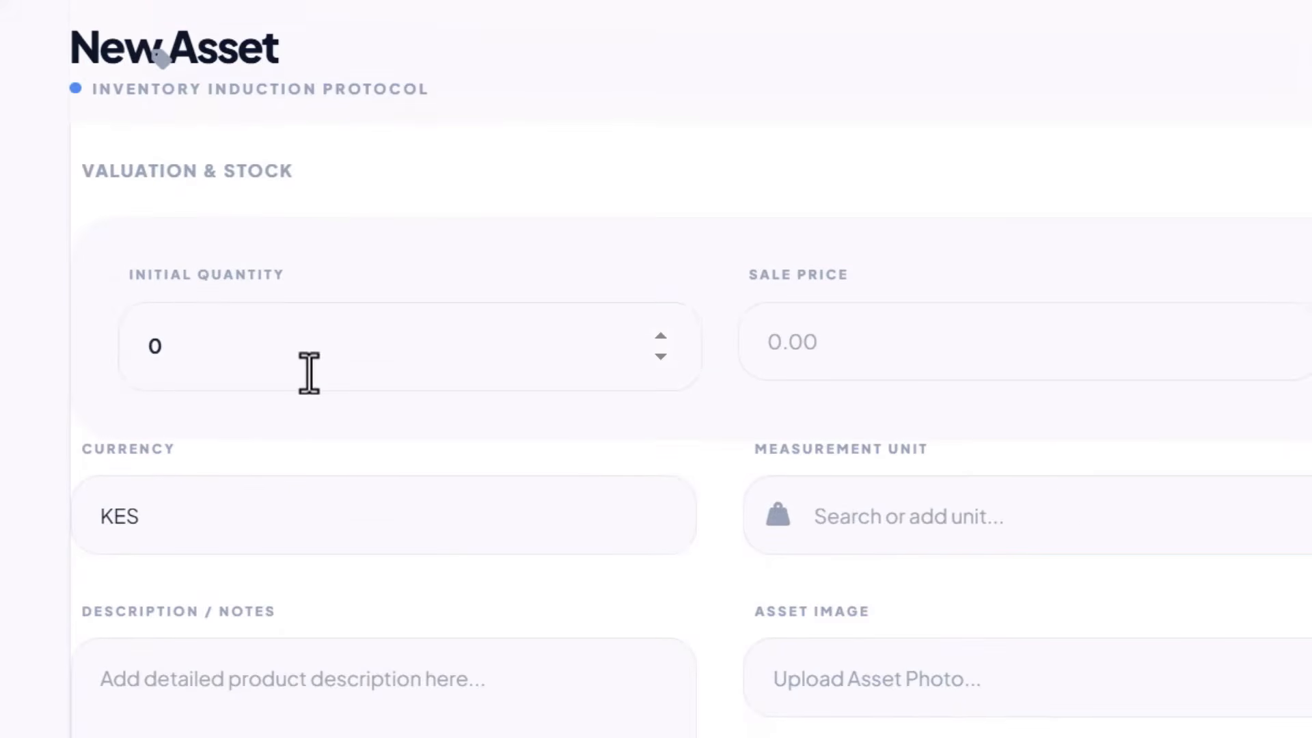
left_click_drag(263, 352, 78, 360)
type("3")
key("Return")
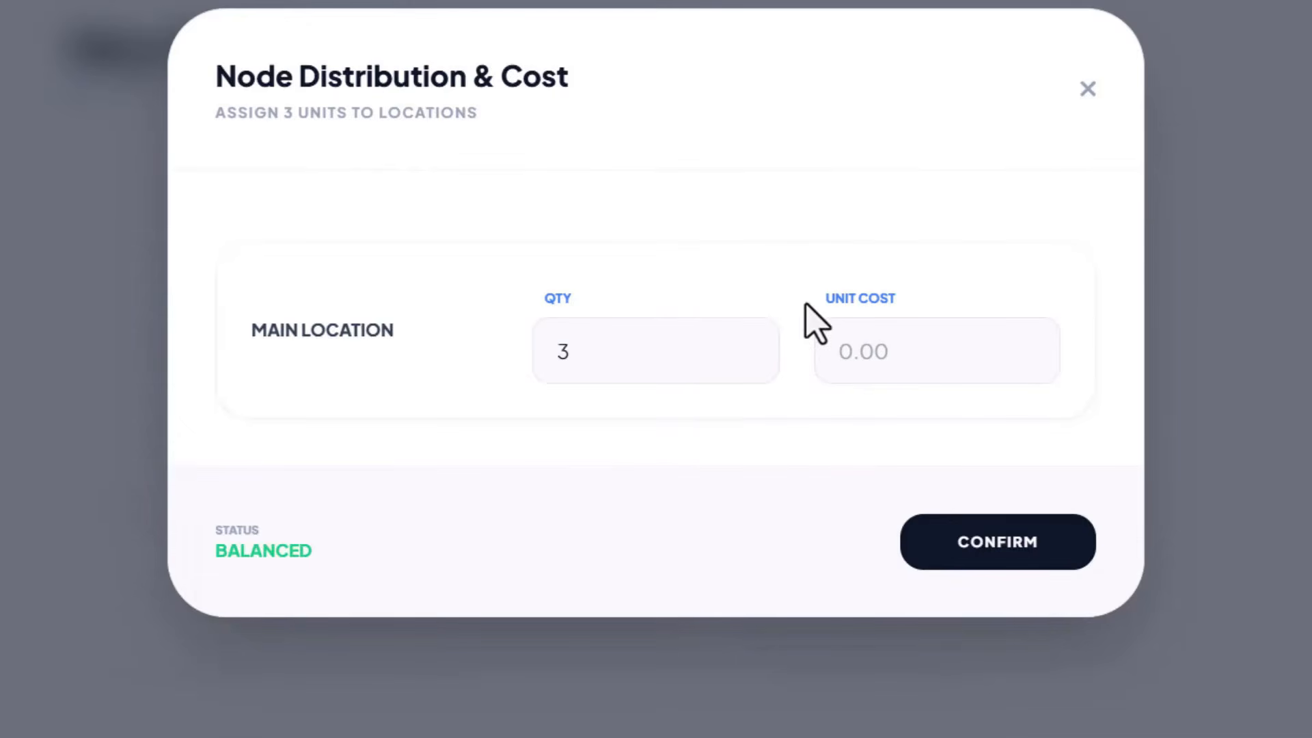
Step: Leave the 3 Main Location units without a unit cost and choose Pieces (pcs) as measurement unit
left_click(902, 354)
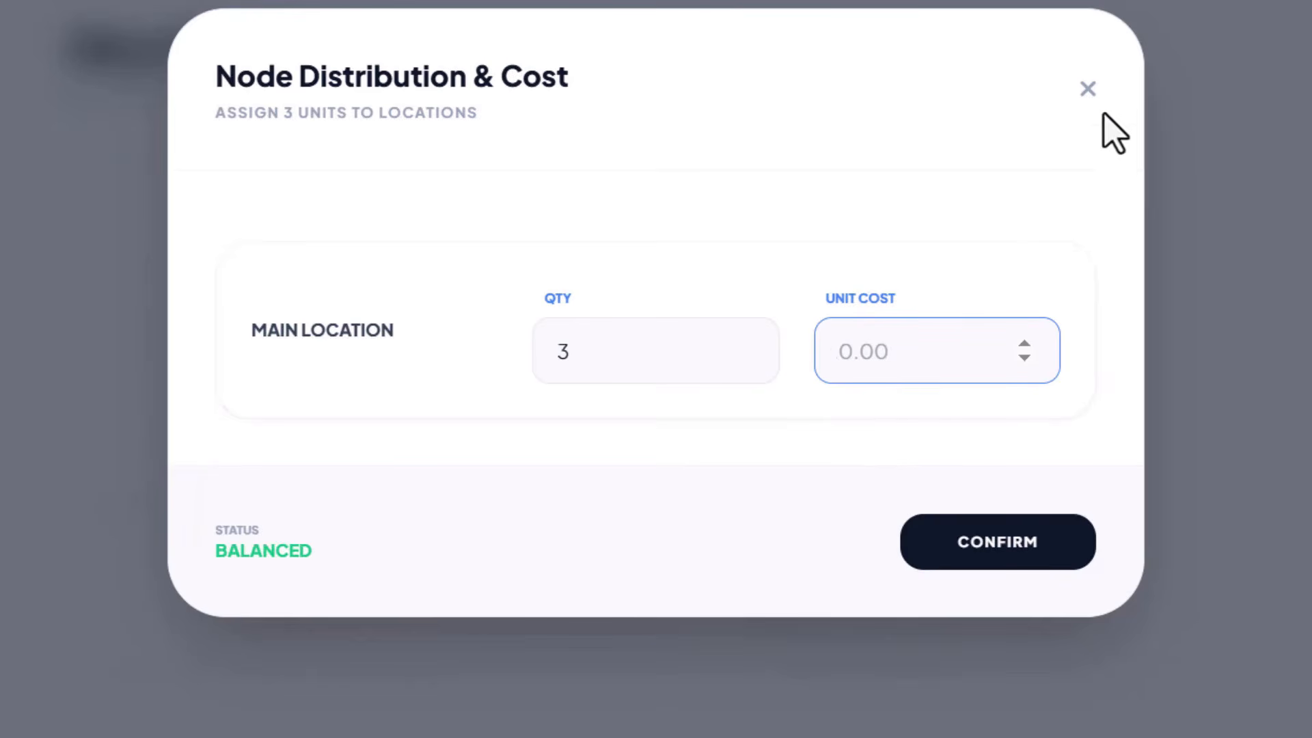
left_click(1088, 89)
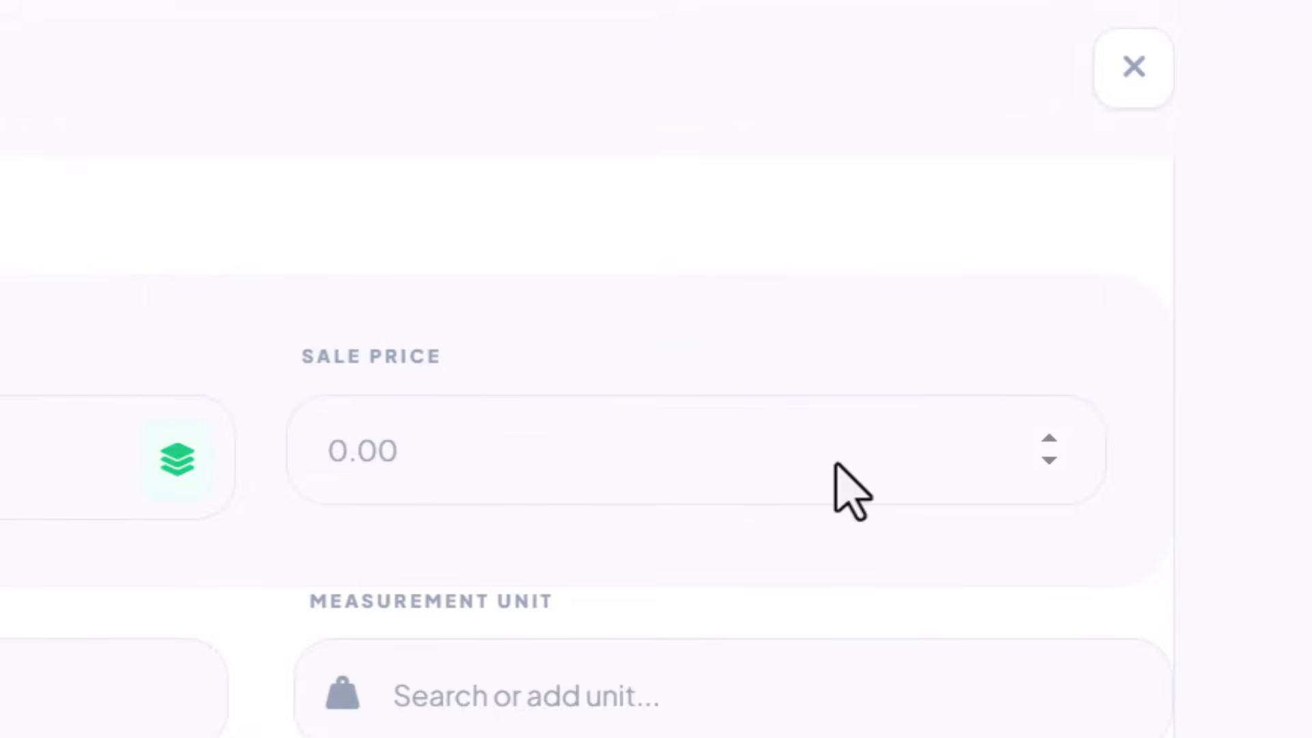
scroll(850, 489, "down", 3)
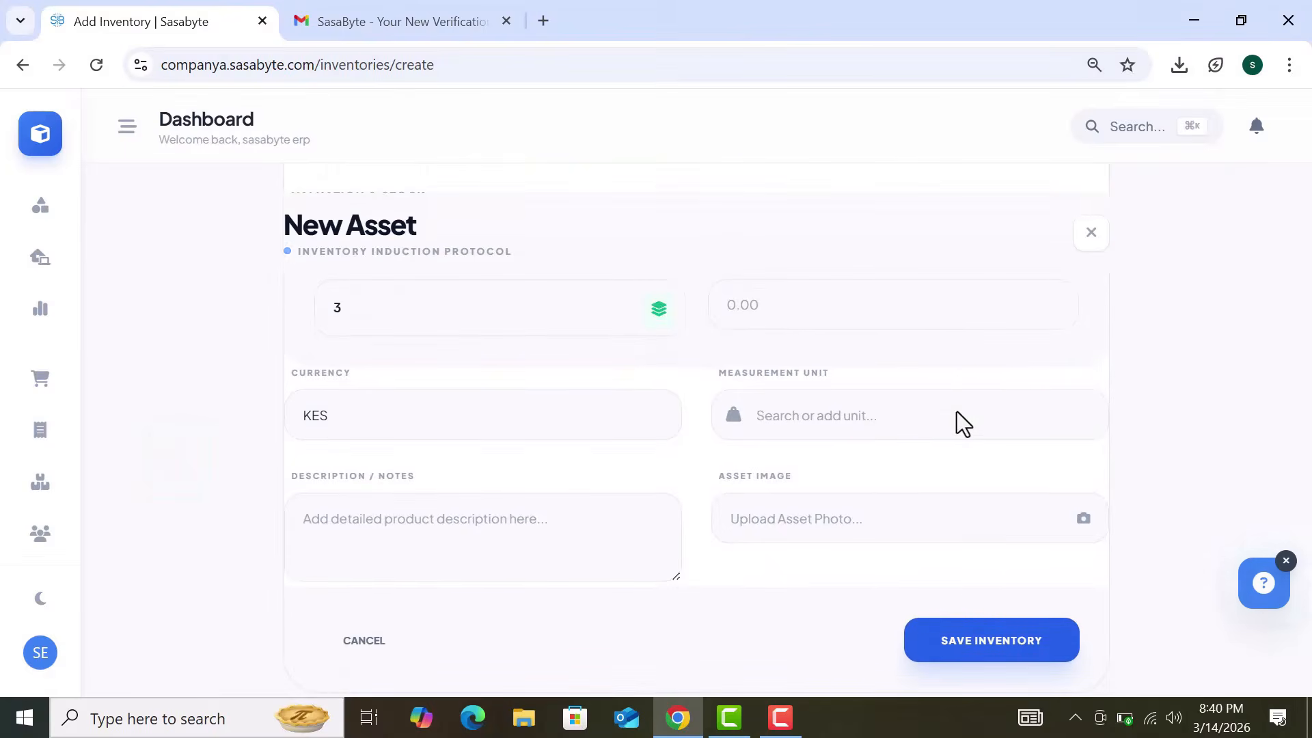
left_click(909, 418)
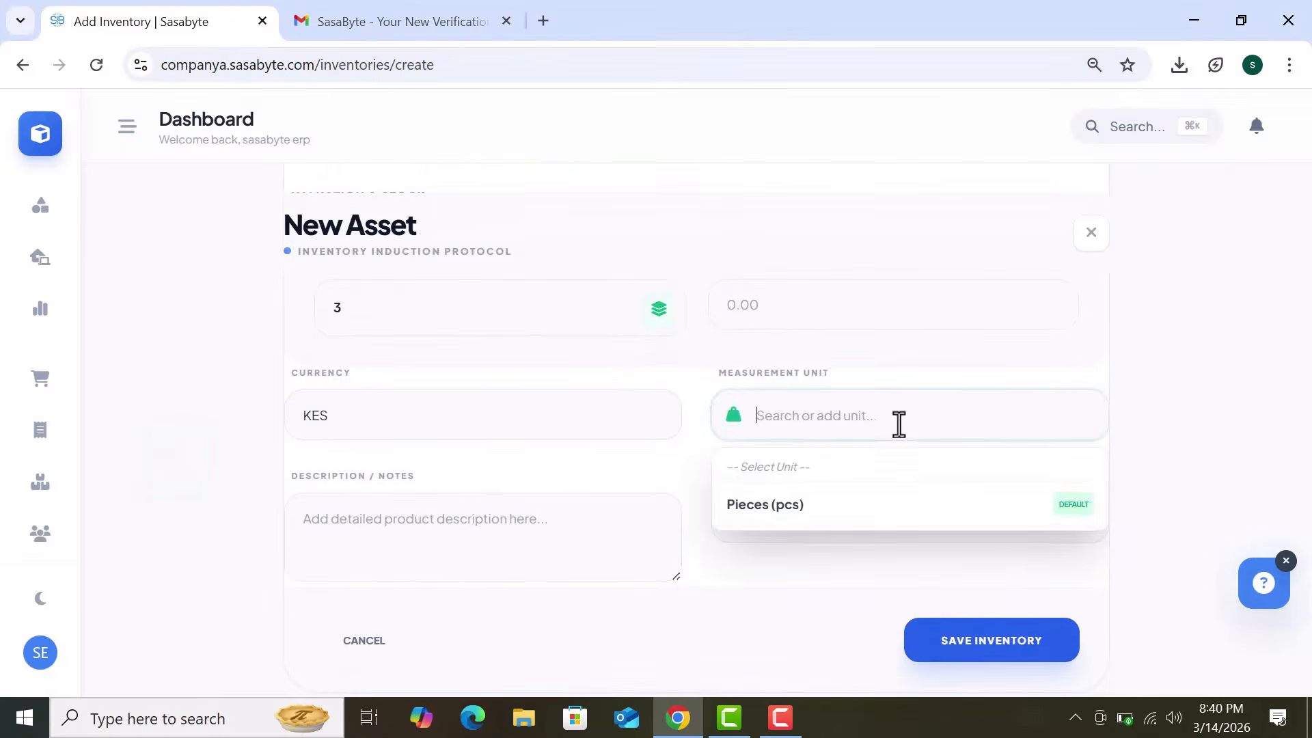
left_click(771, 528)
left_click_drag(885, 422, 738, 428)
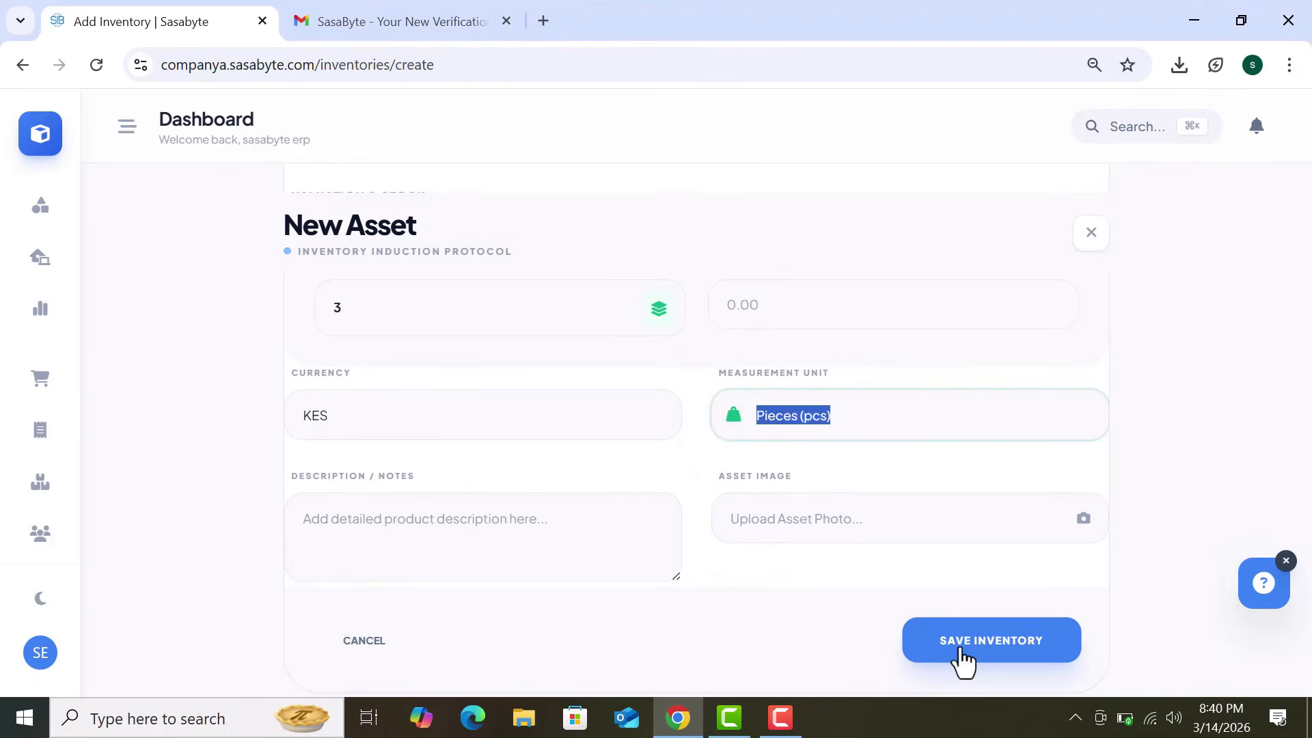
Step: Save the Iphone 16 item, switch to the dark theme, and go back to the home modules
left_click(957, 643)
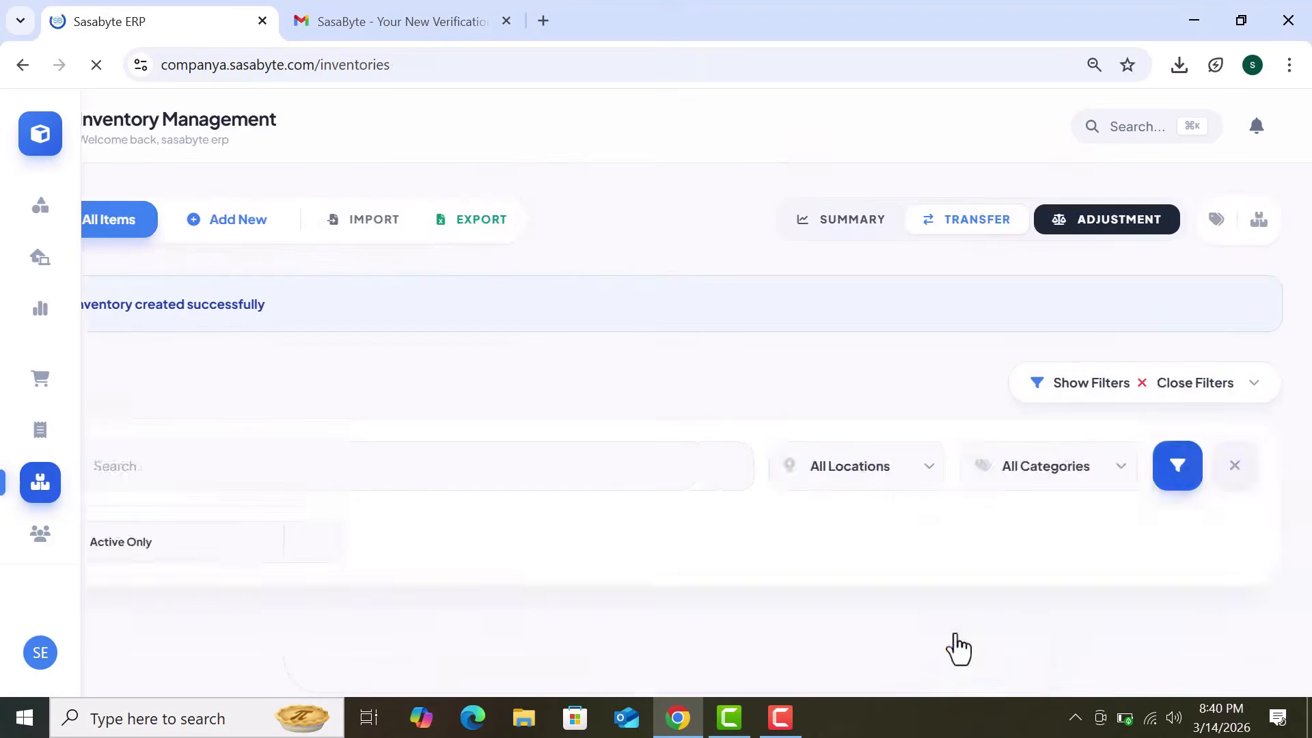
scroll(681, 509, "down", 1)
scroll(681, 508, "down", 1)
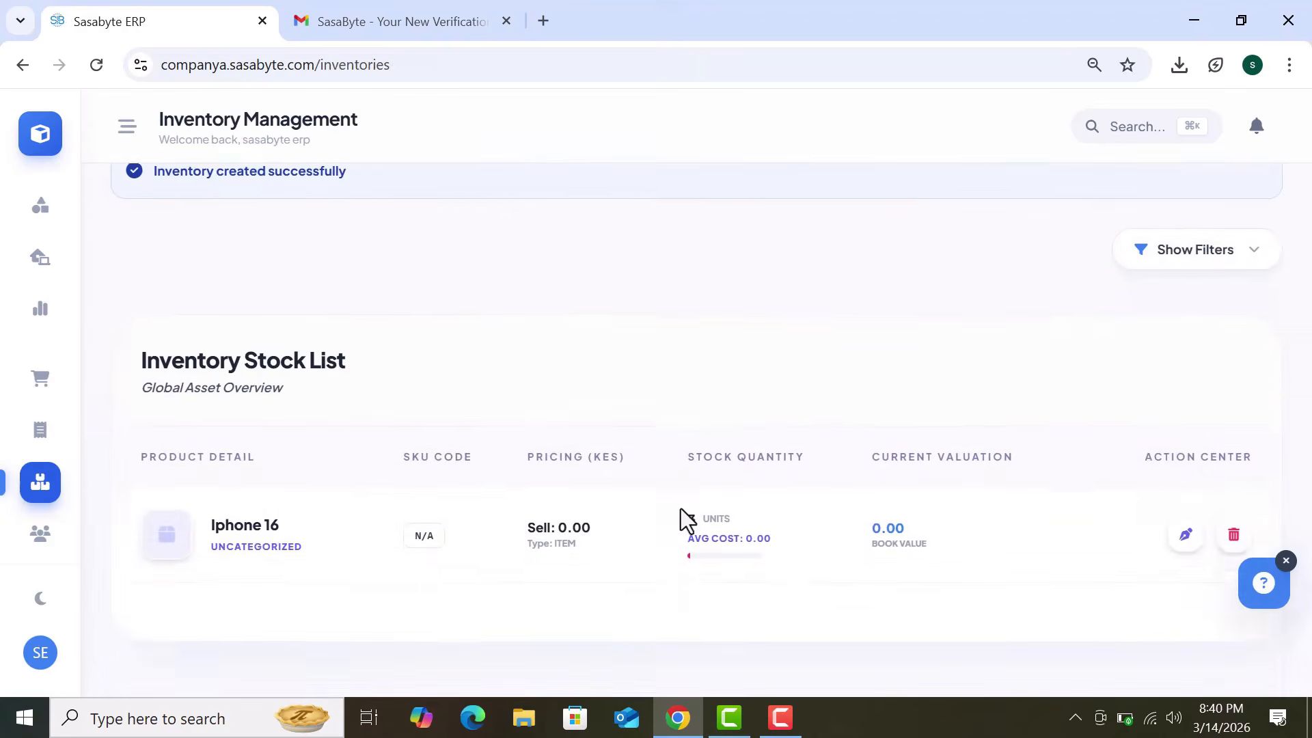
left_click(41, 600)
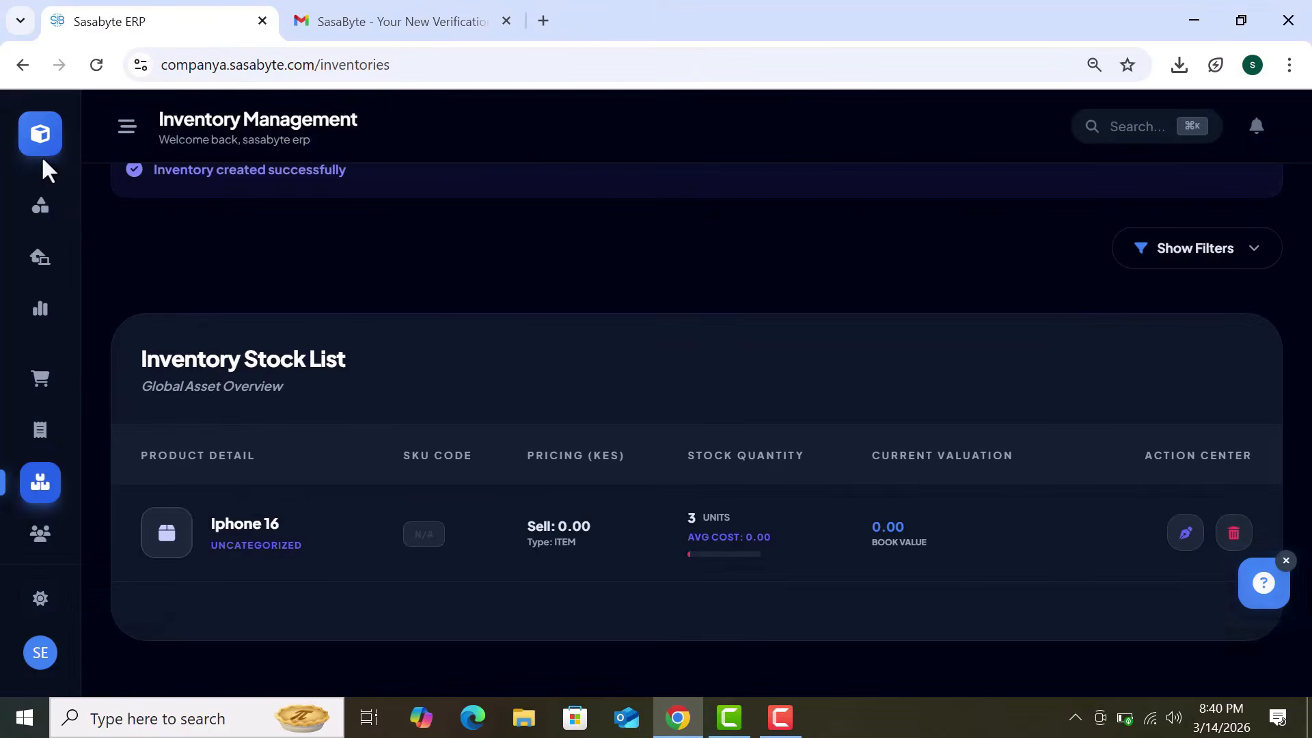
left_click(47, 137)
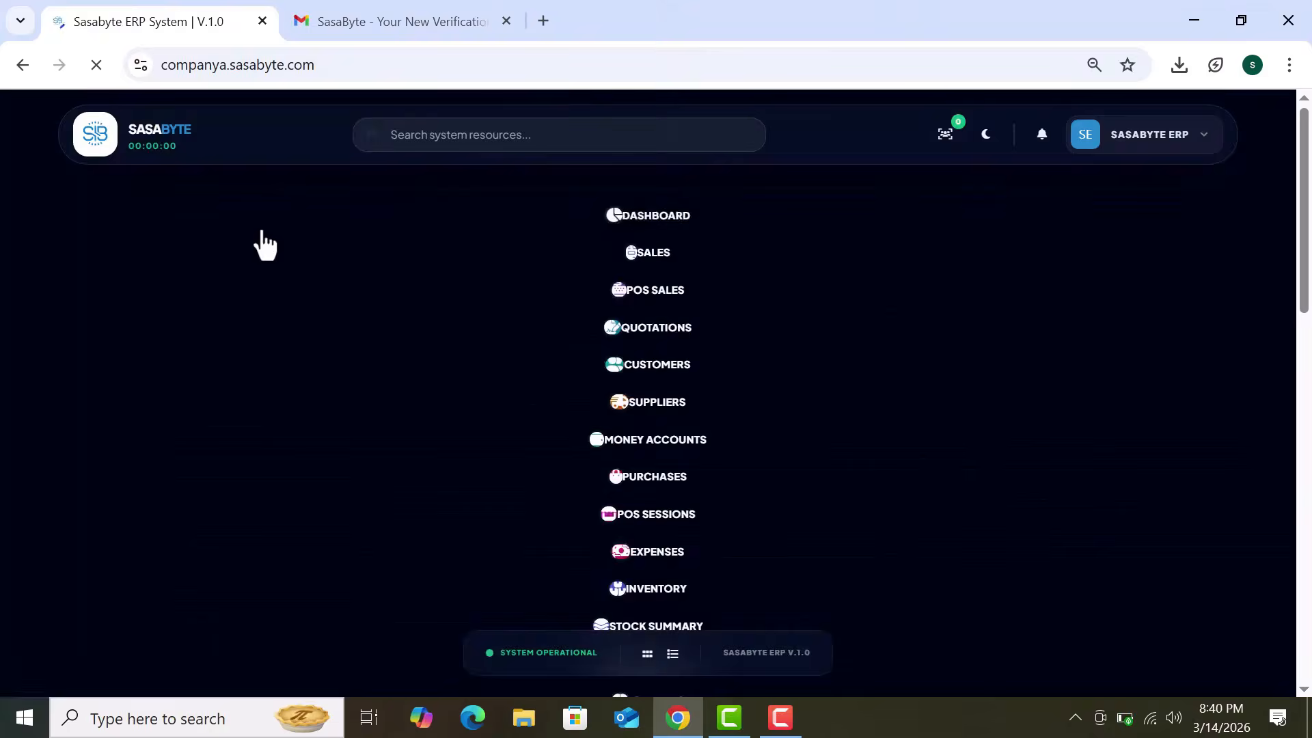
Step: Search 'mone', open Money Accounts, and start a new money account
left_click(544, 141)
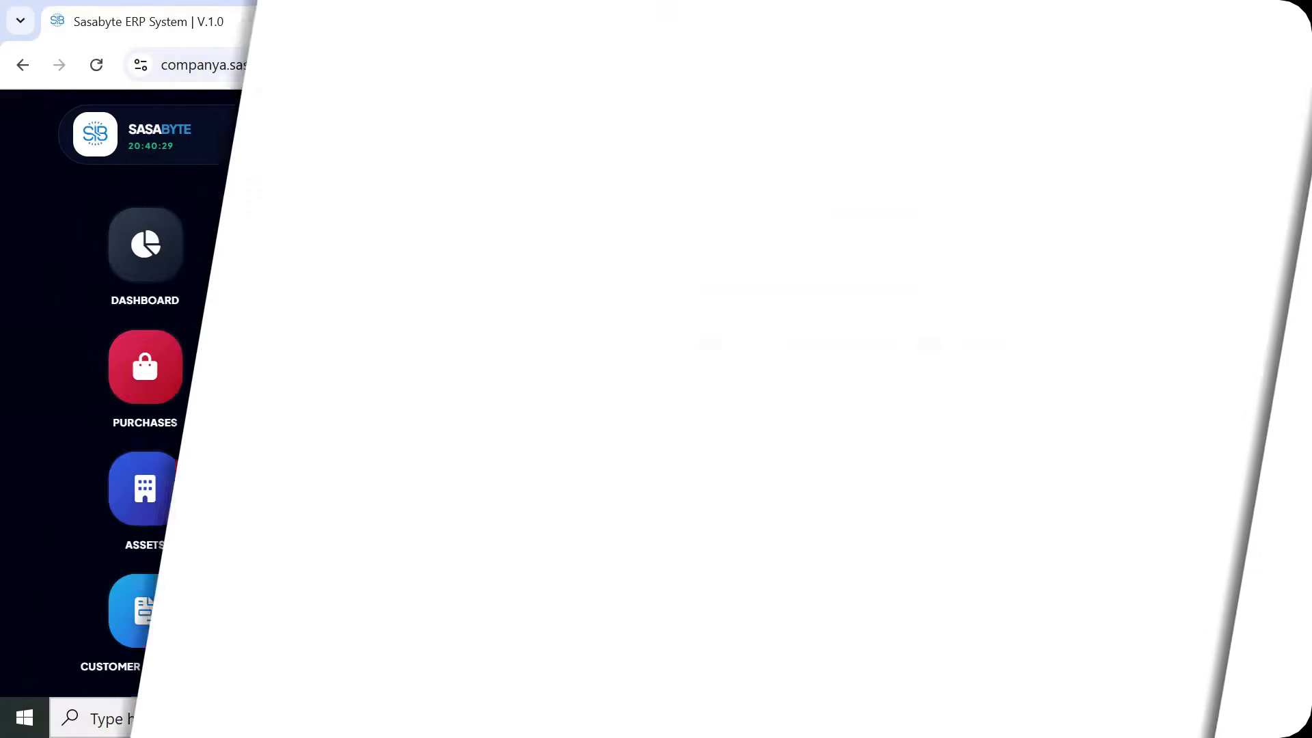
type("money")
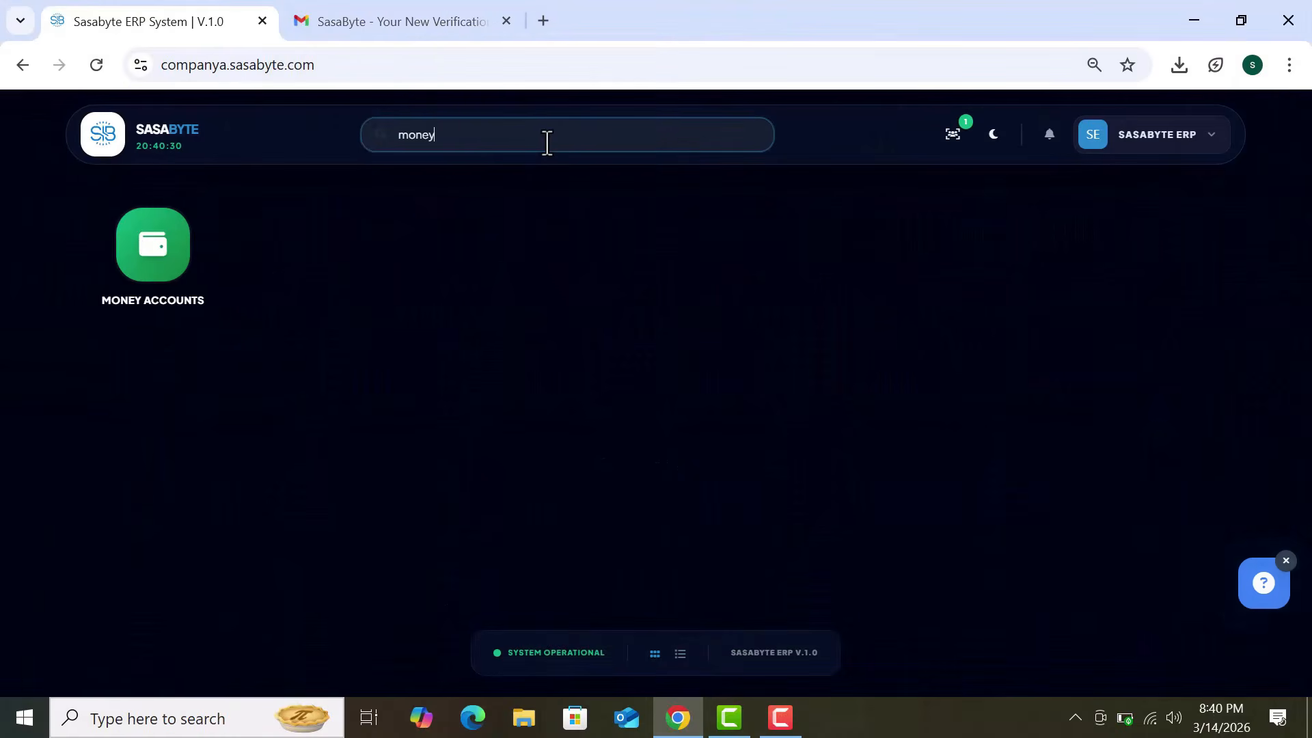
left_click(164, 257)
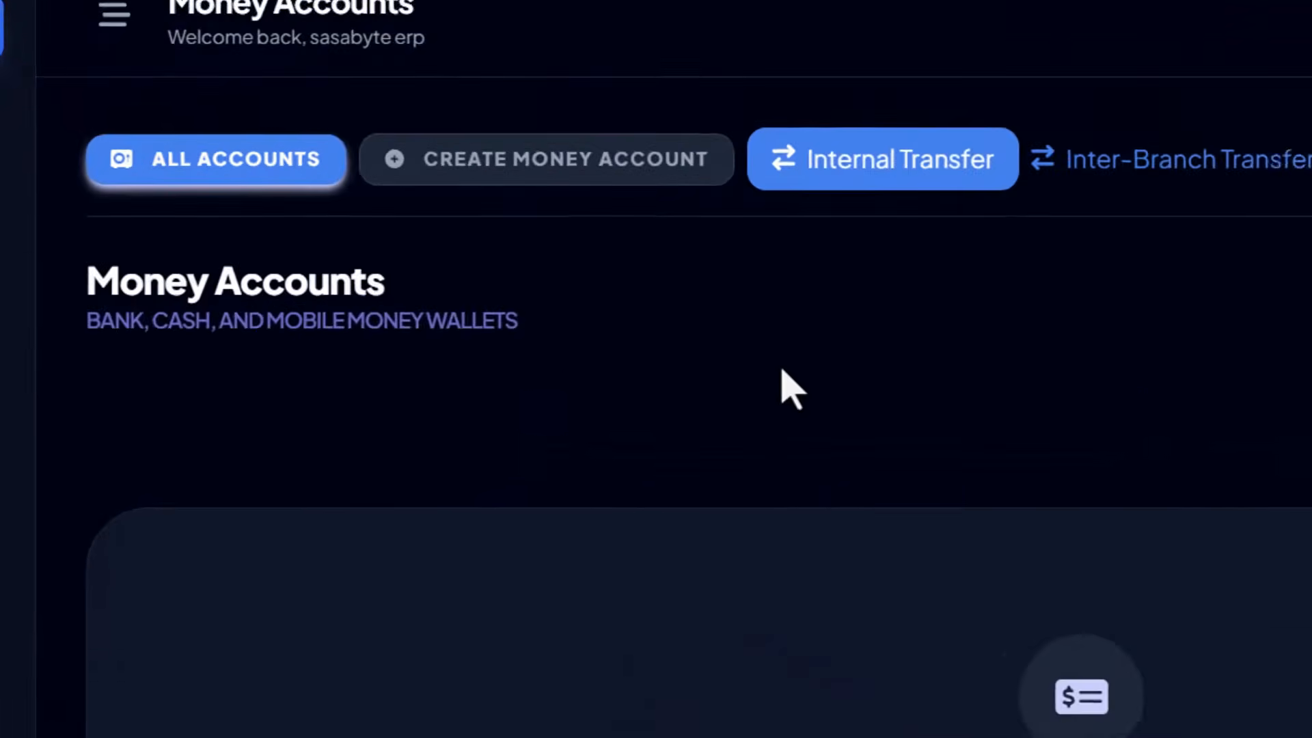
left_click(588, 171)
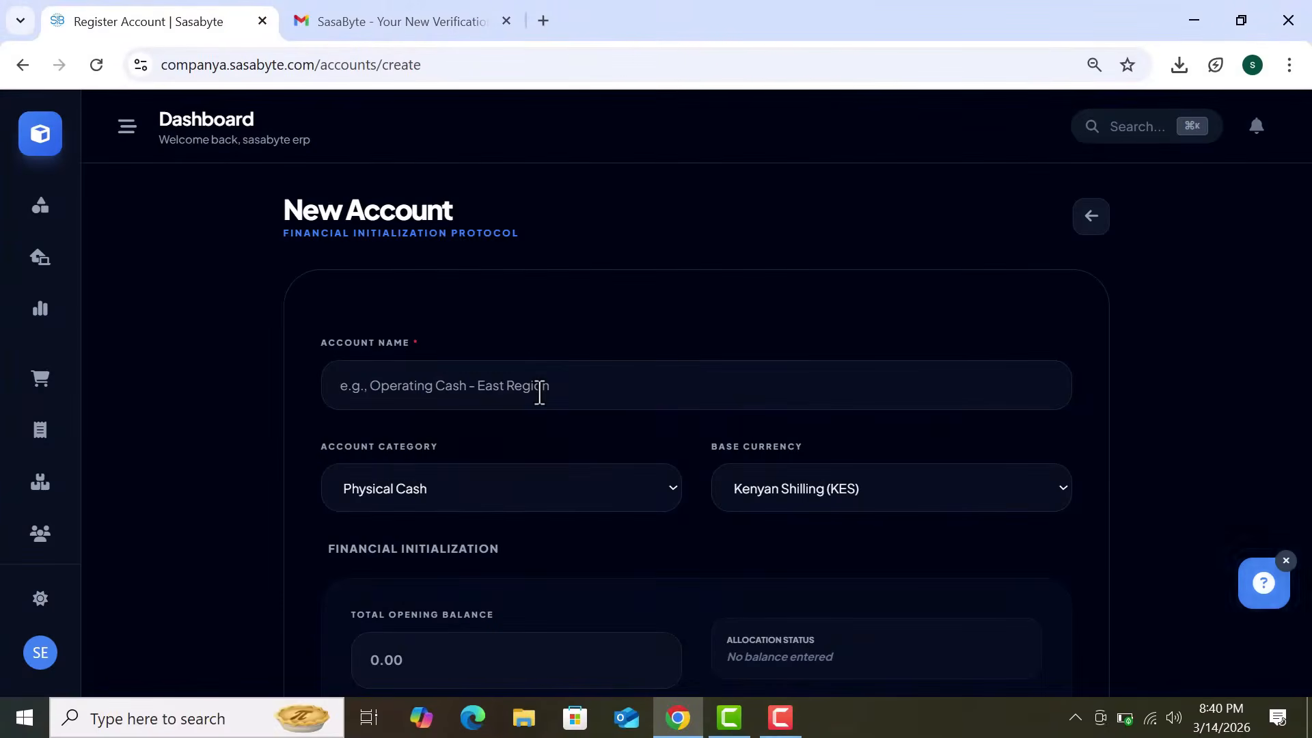
Step: Name the account cash with Physical Cash category, leaving the opening balance untouched
left_click(540, 393)
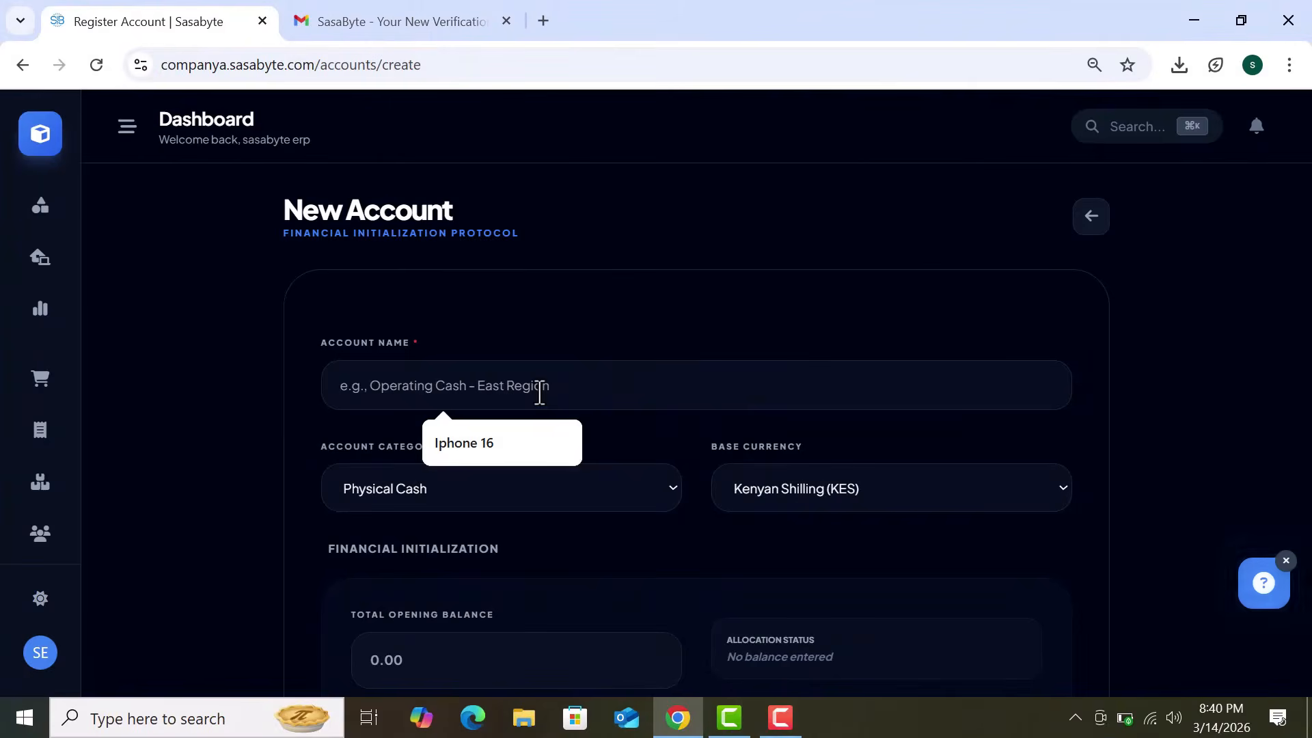
type("cahs")
key("BackSpace")
type("sh")
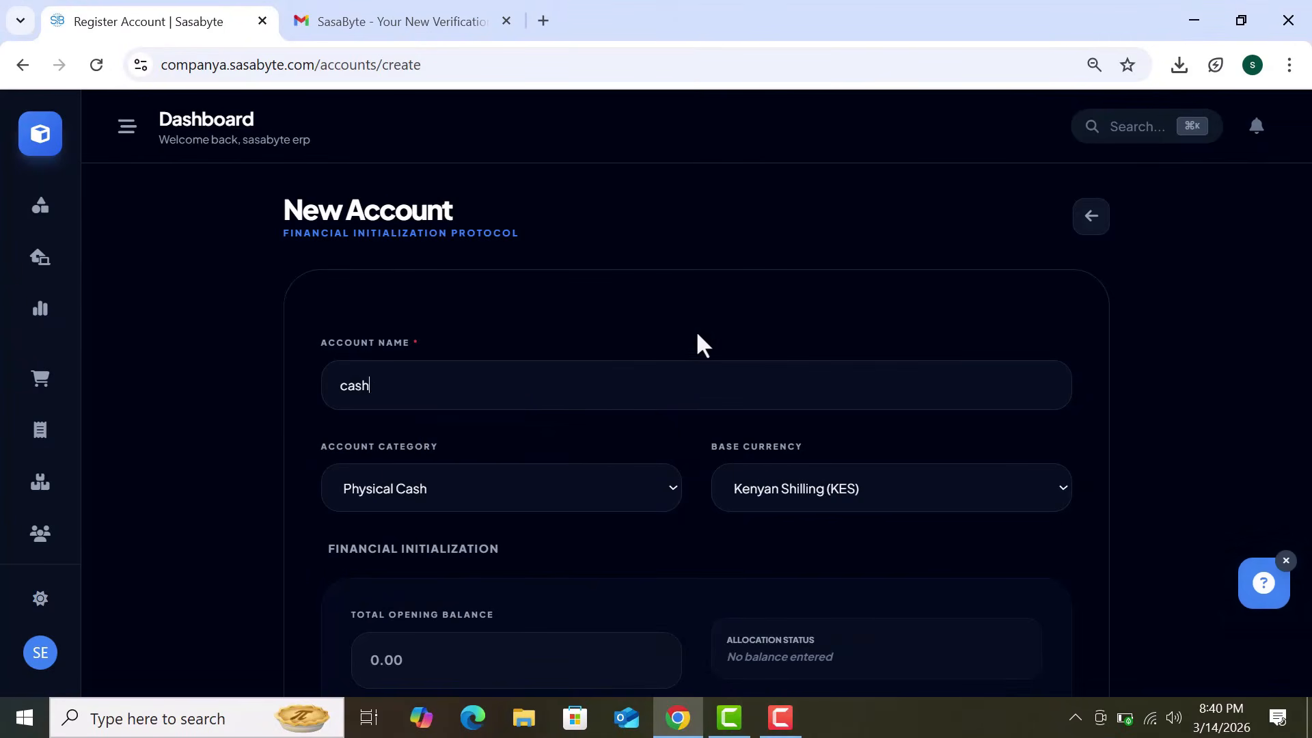
scroll(697, 334, "down", 2)
left_click(645, 394)
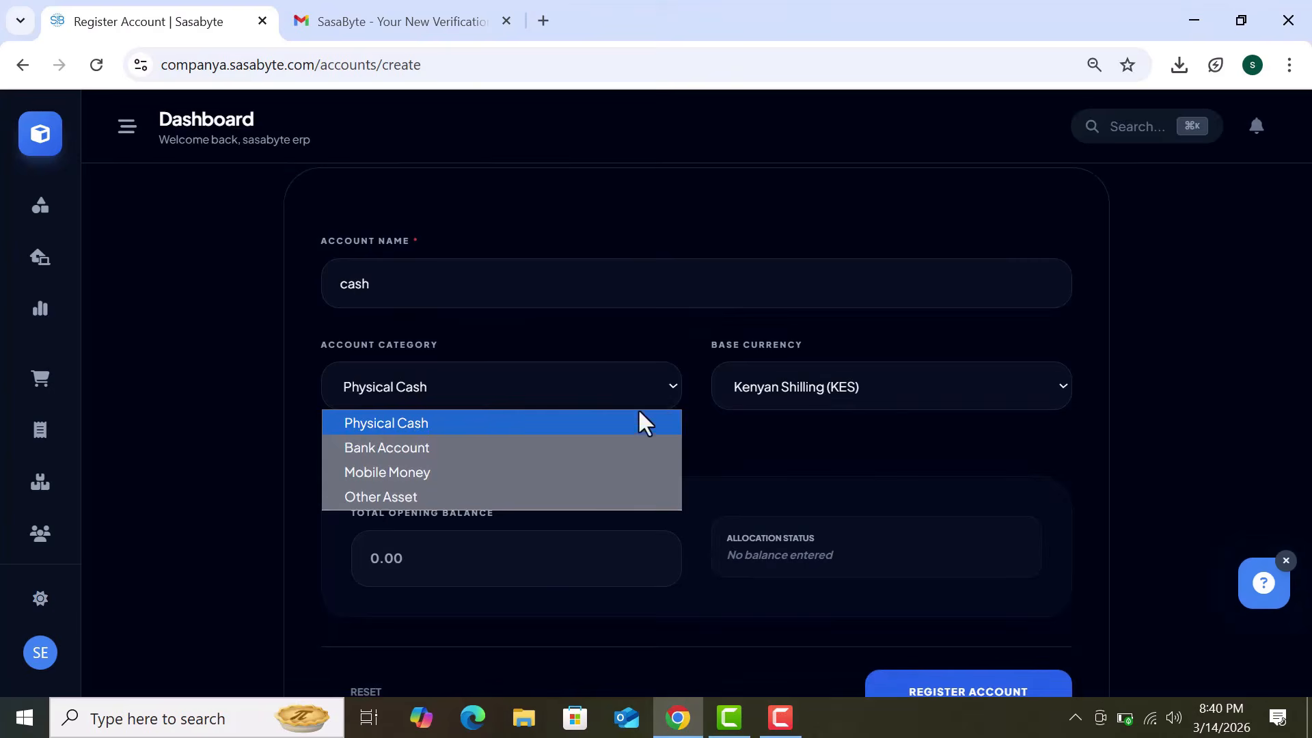
left_click(629, 425)
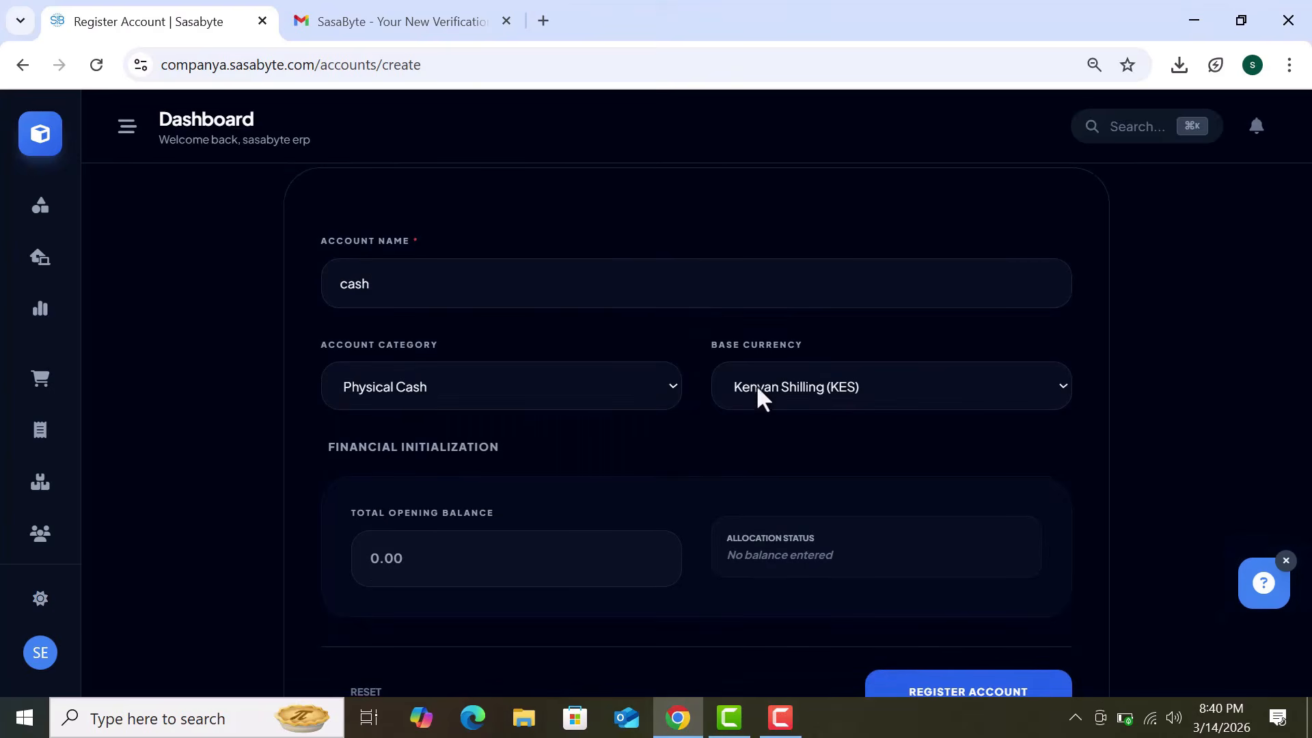
left_click(645, 535)
scroll(645, 535, "down", 2)
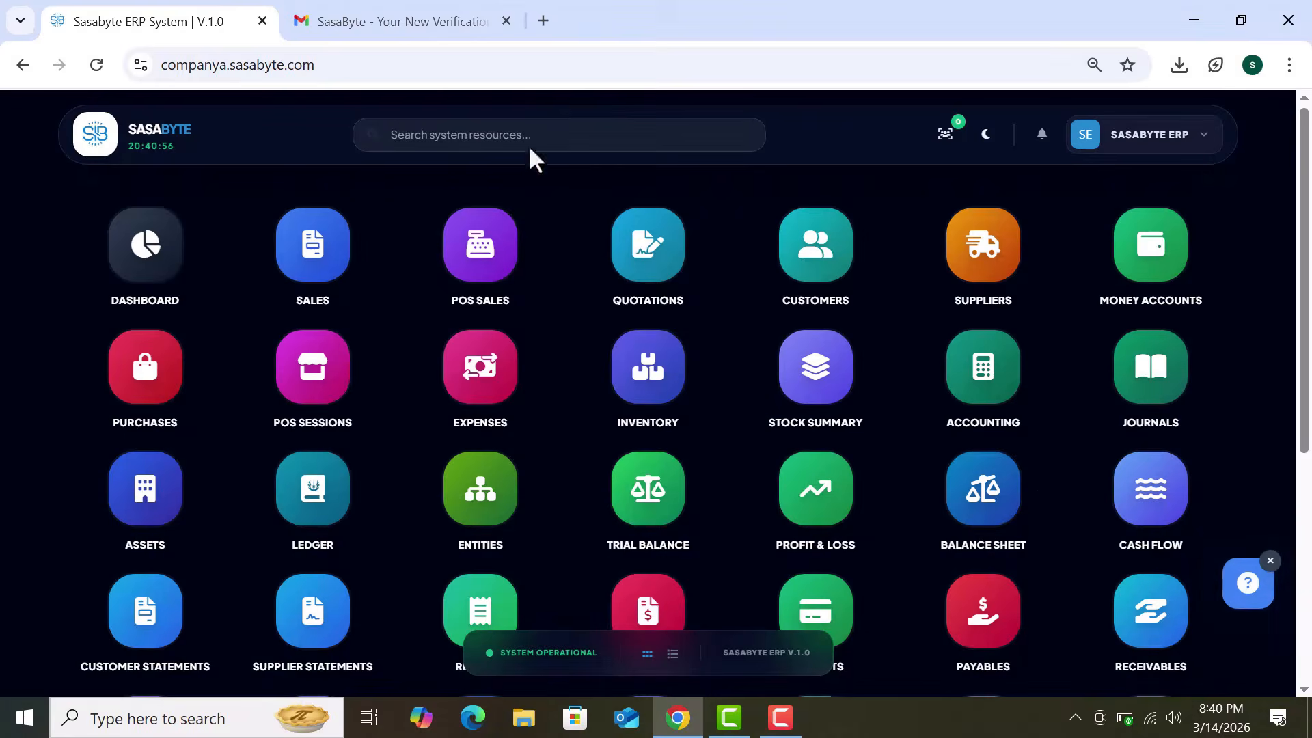
Step: Search 'cust', open the Customers module, and start registering a new customer
left_click(582, 136)
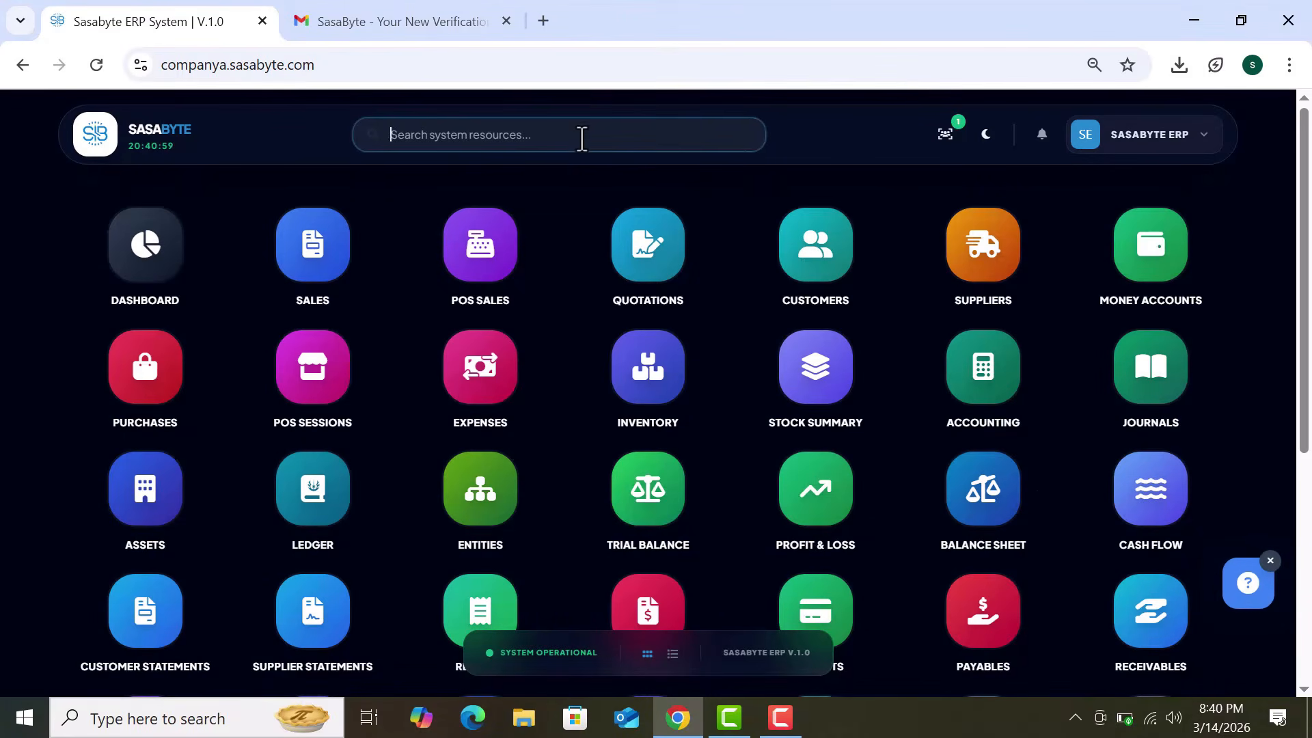
type("cust")
left_click(121, 264)
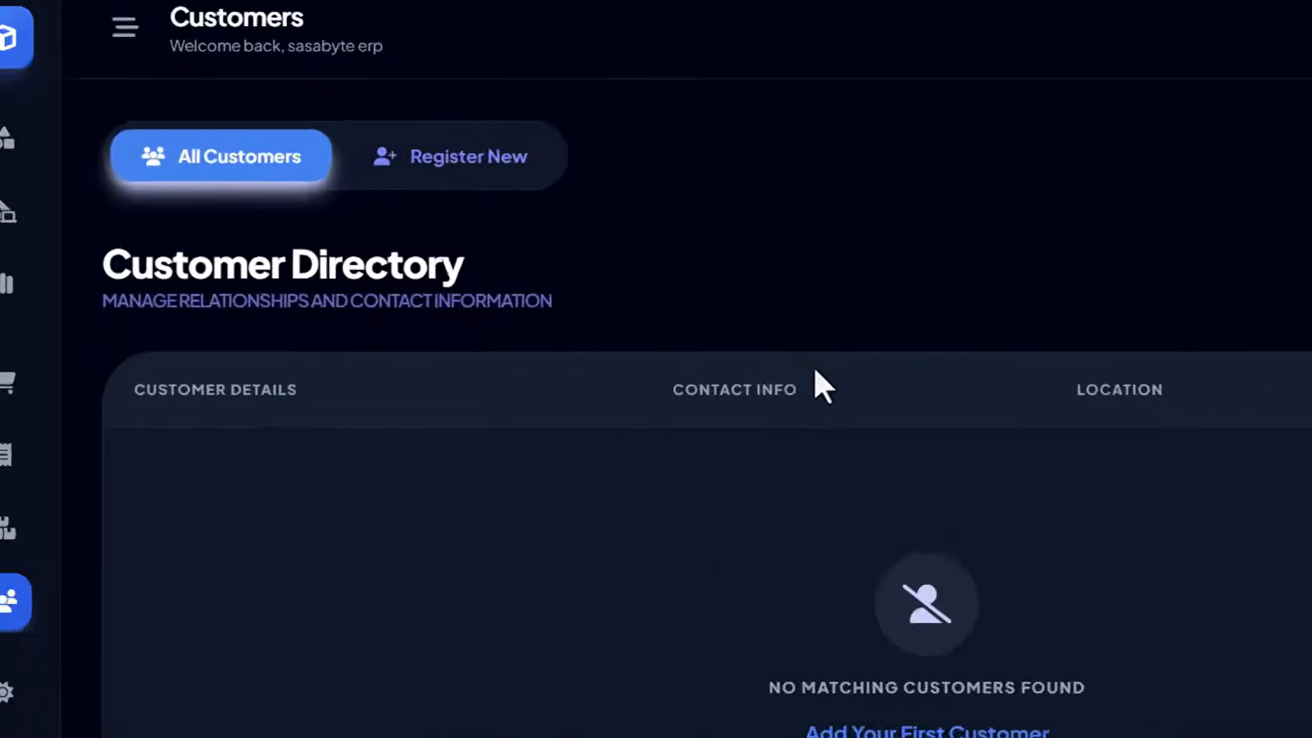
left_click(594, 115)
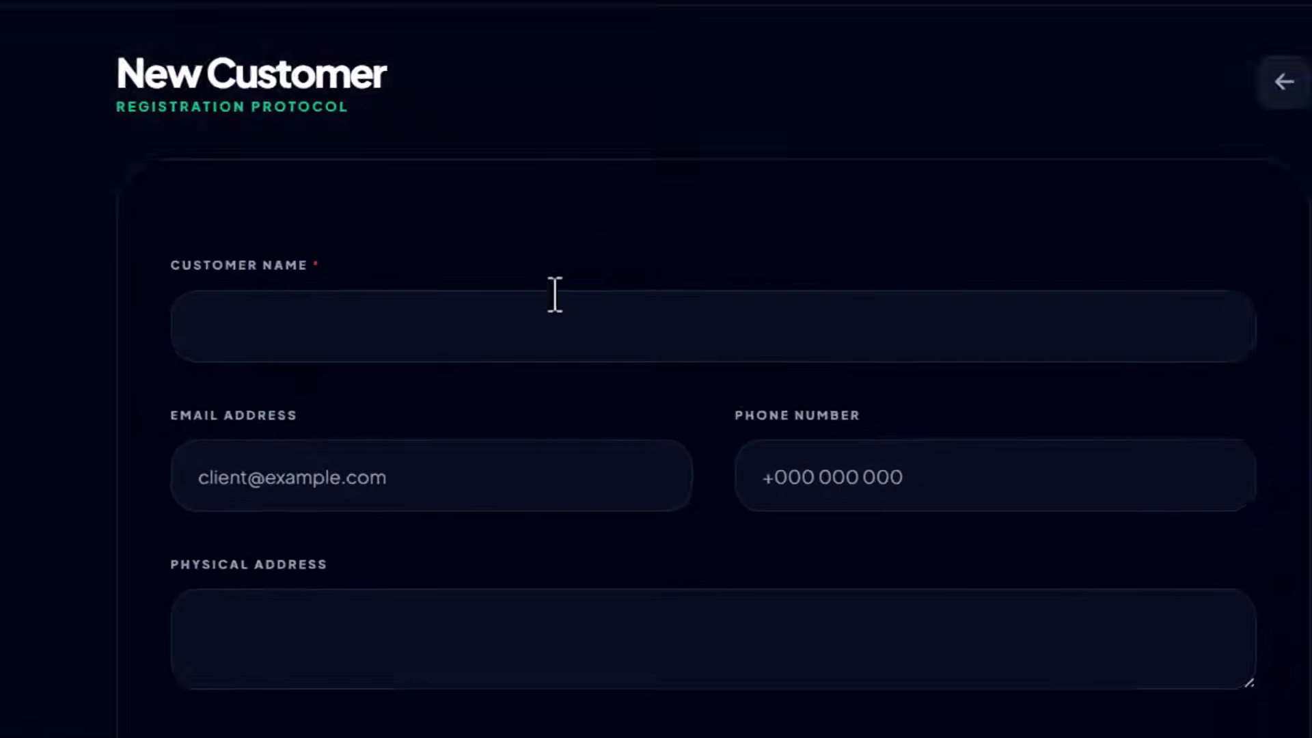
Step: Name the customer abc and clear the opening balance back to 0.00
left_click(560, 333)
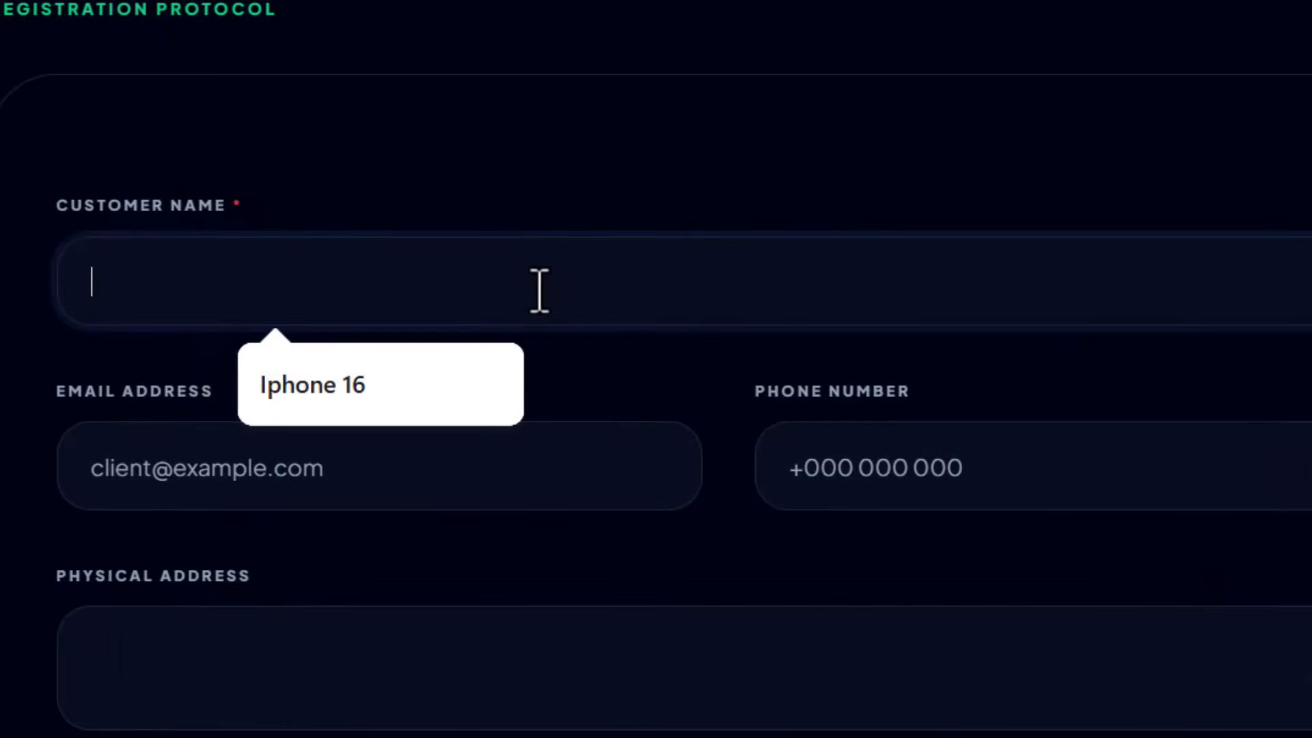
type("abc")
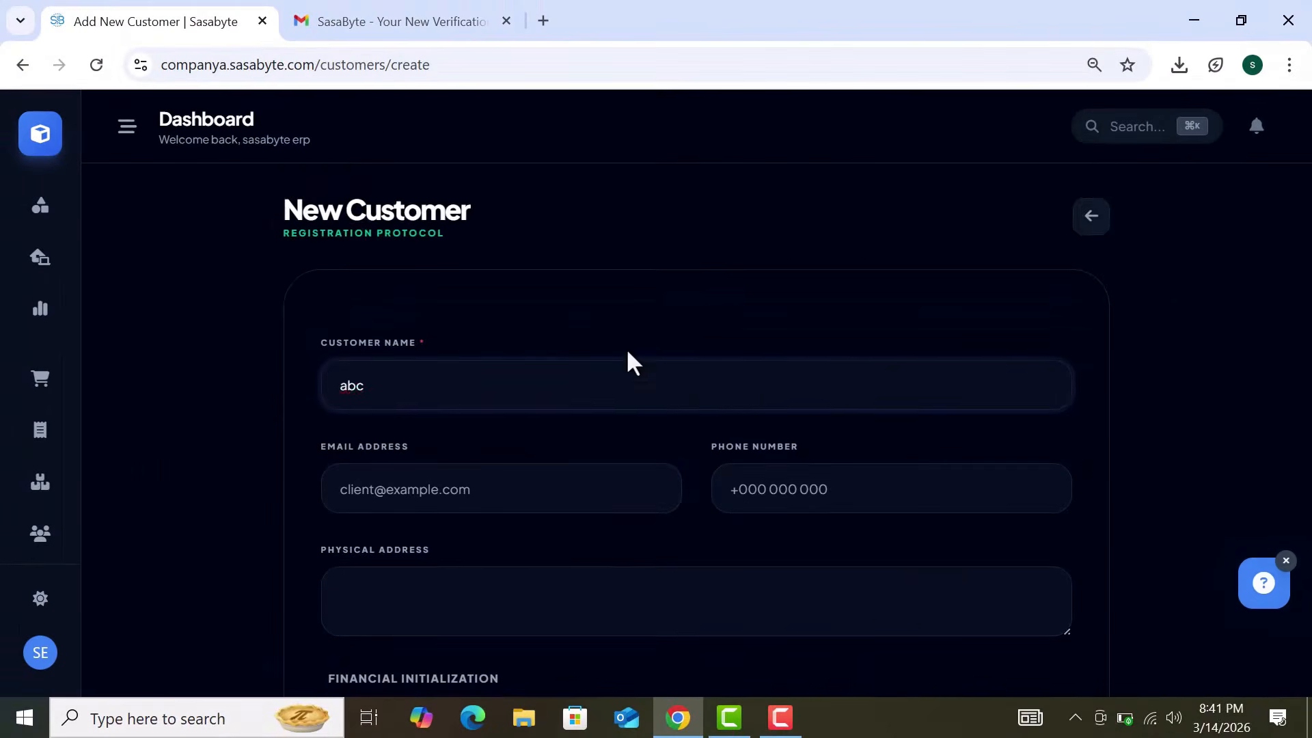
scroll(690, 321, "down", 2)
left_click(612, 369)
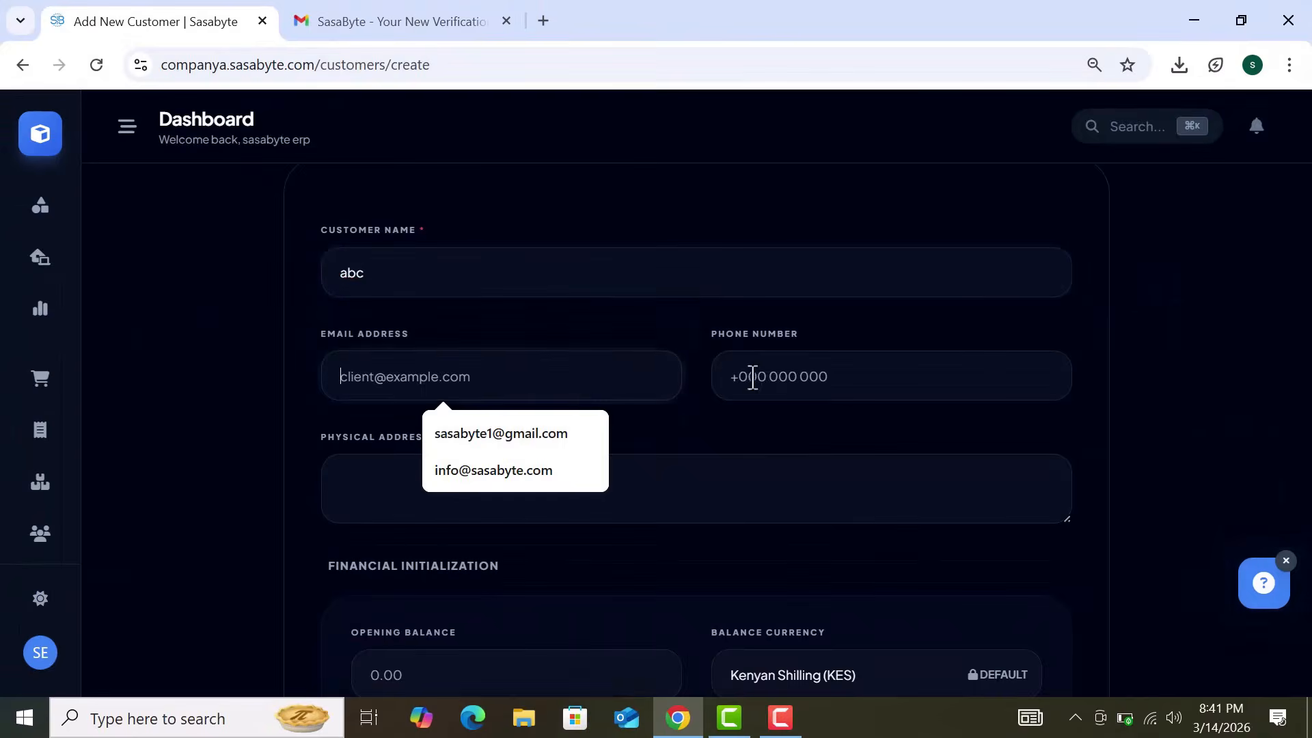
left_click(741, 375)
scroll(729, 445, "down", 4)
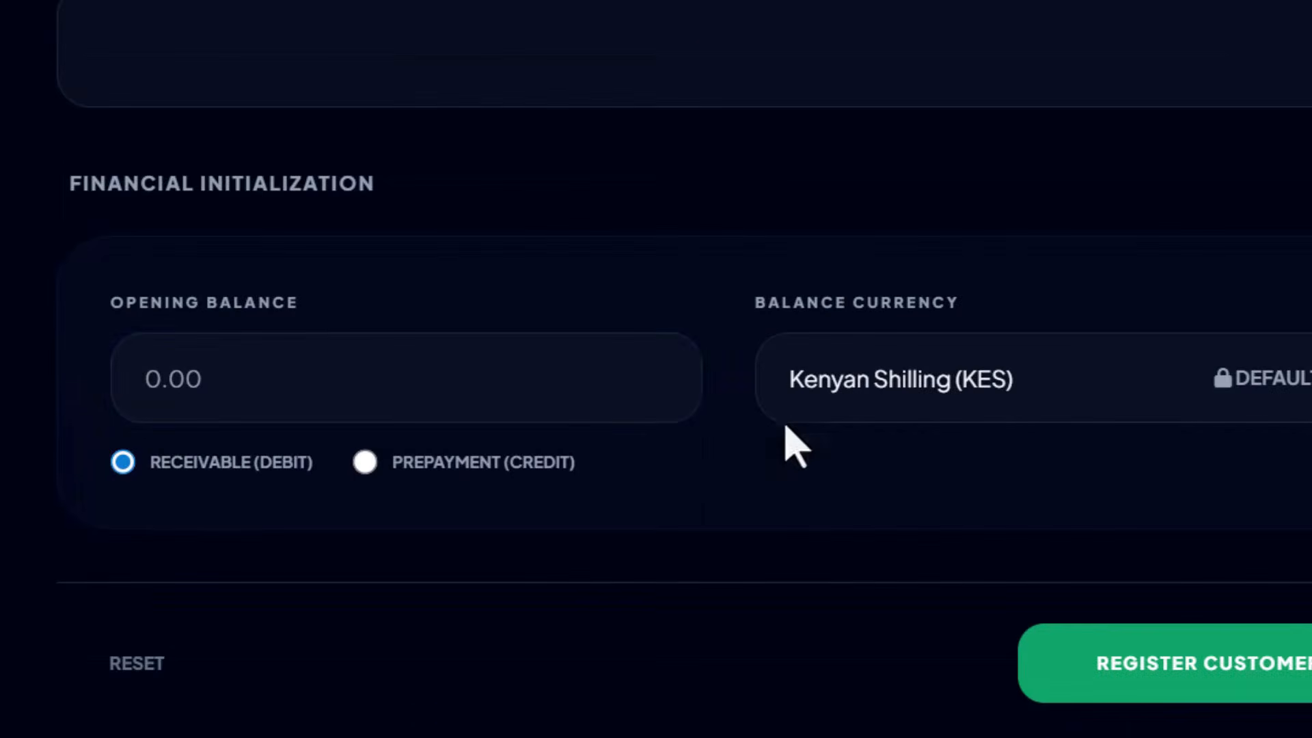
left_click(421, 396)
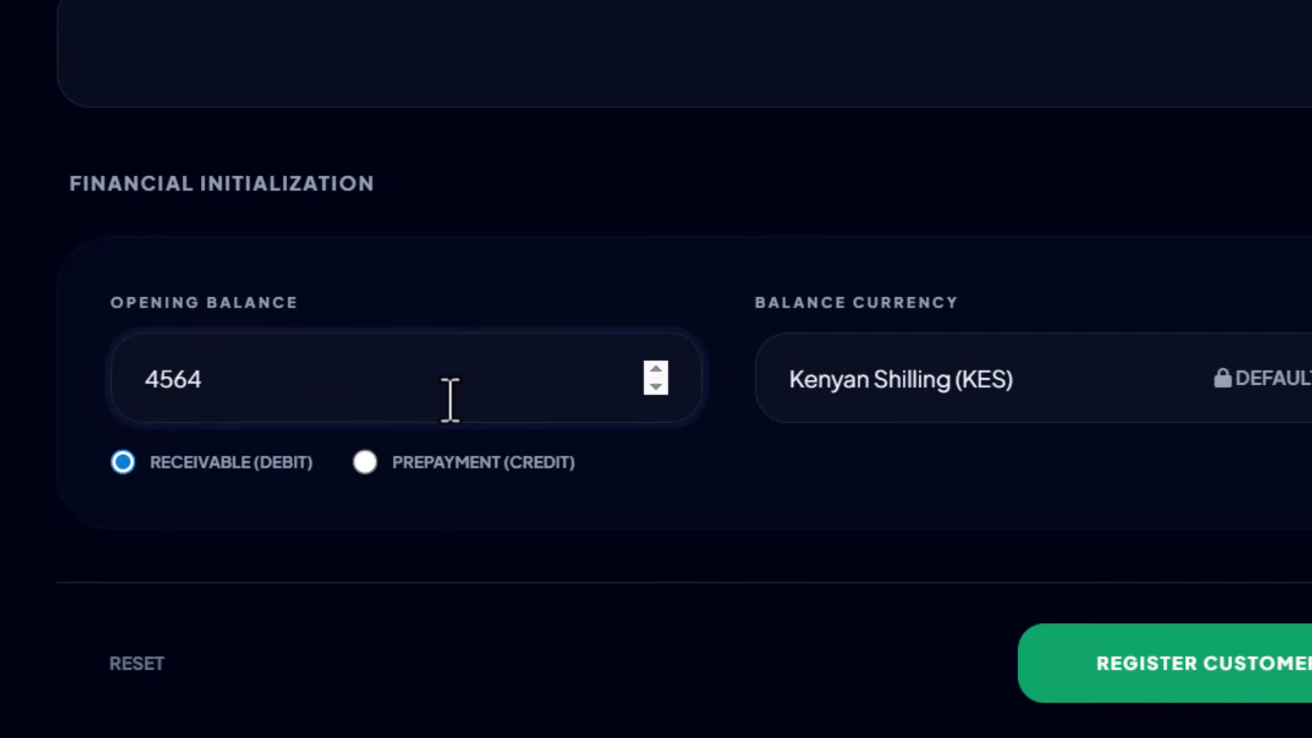
left_click_drag(331, 395, 1, 439)
key("BackSpace")
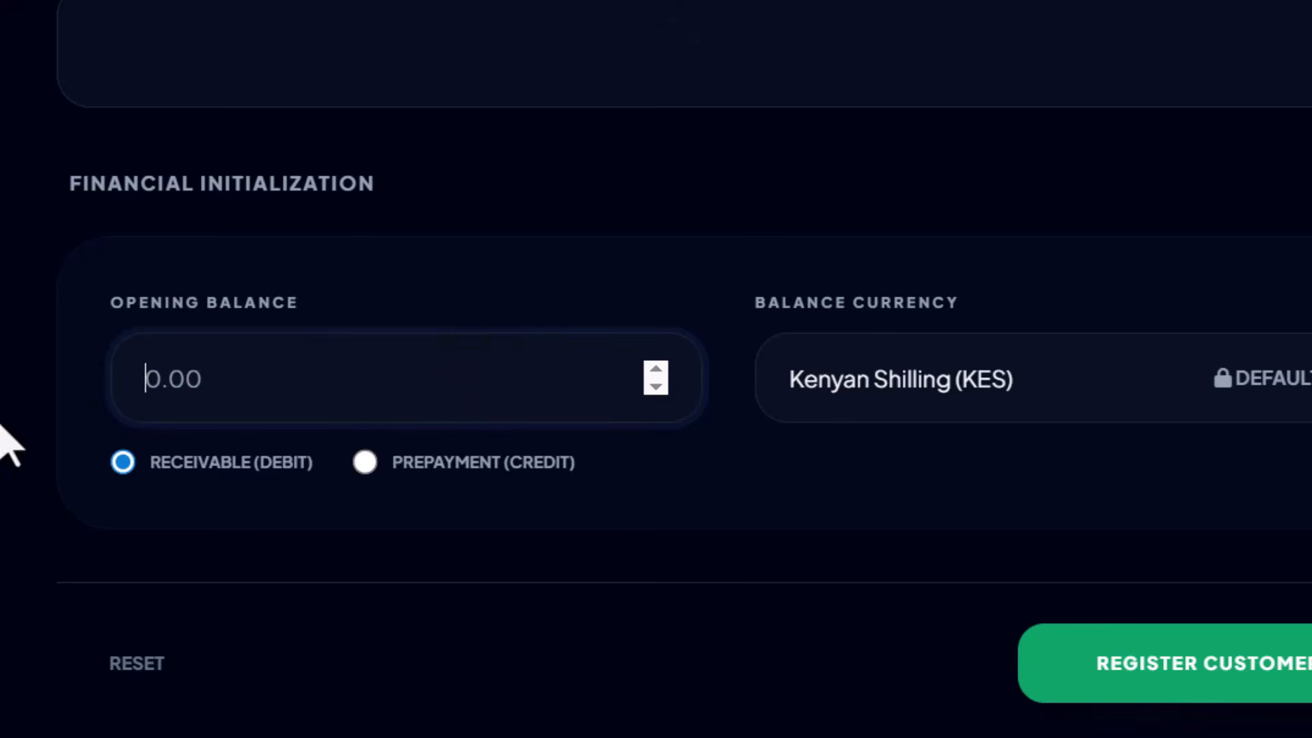
left_click(492, 247)
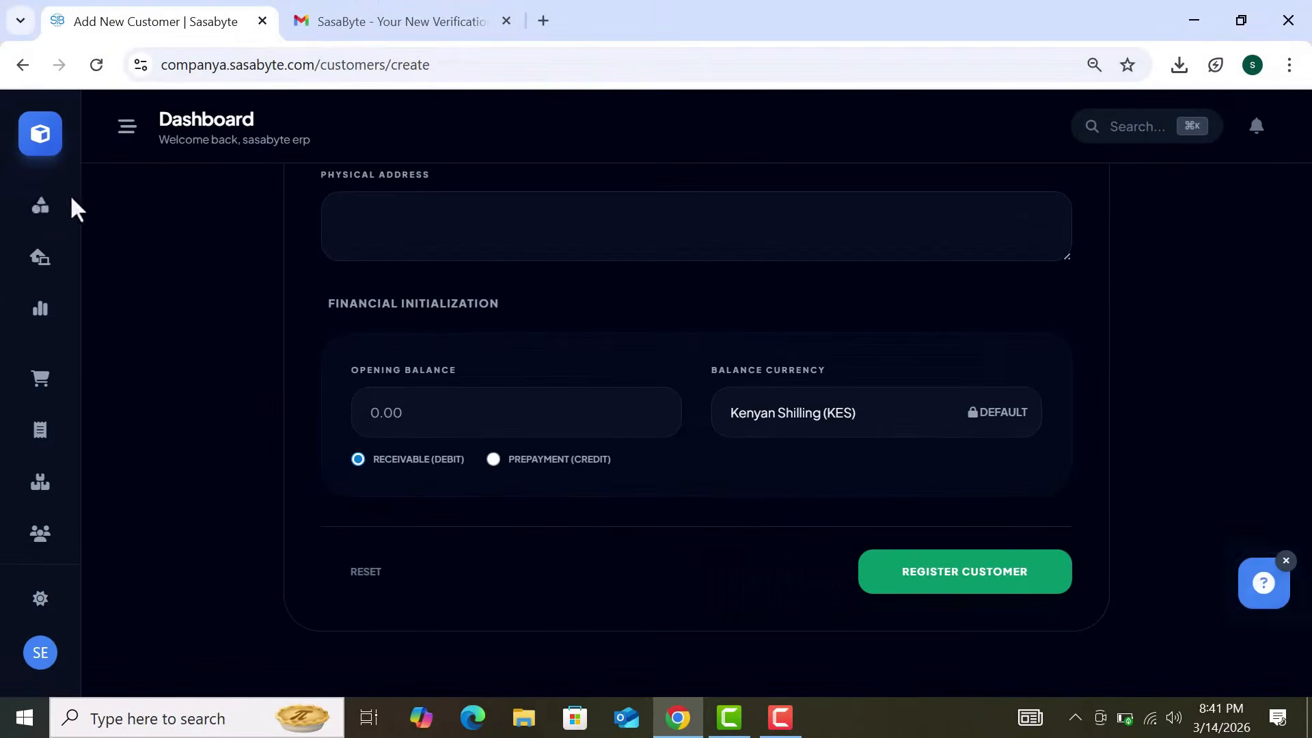
Step: Open the Suppliers module by searching 'sup' in the module picker
left_click(42, 212)
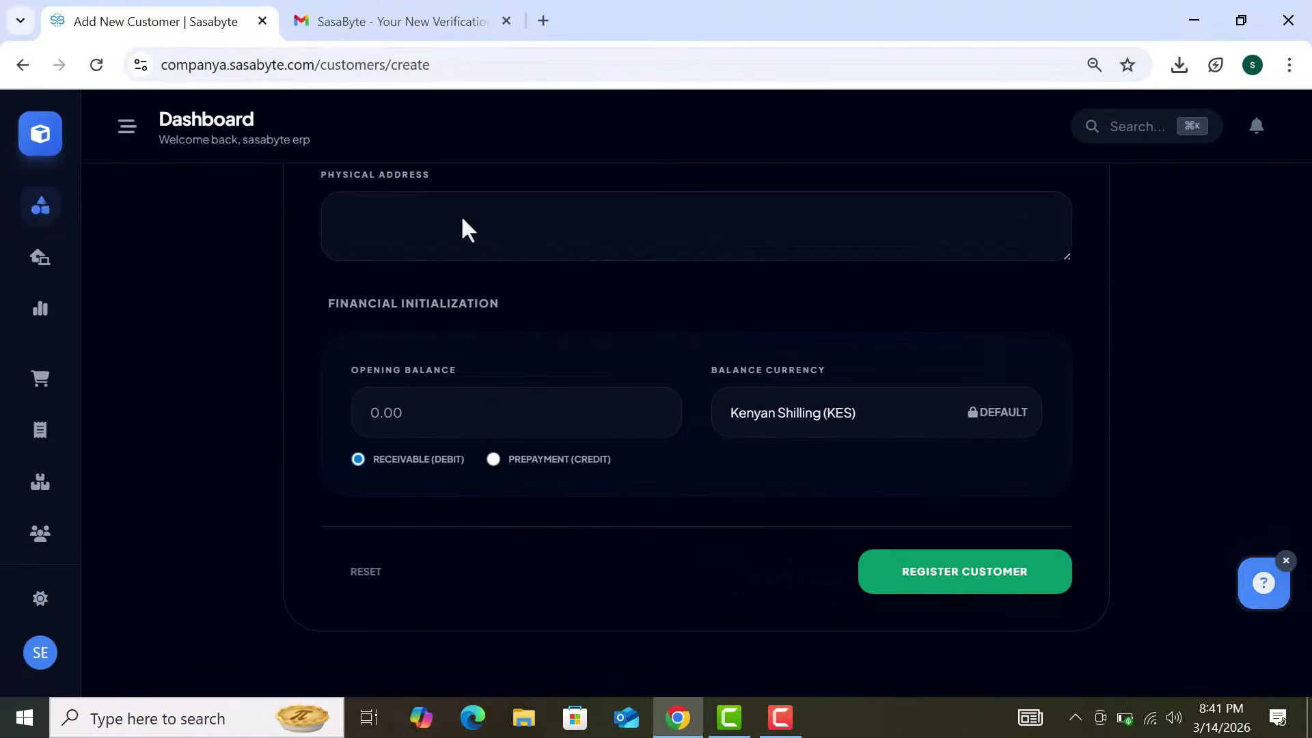
type("sup")
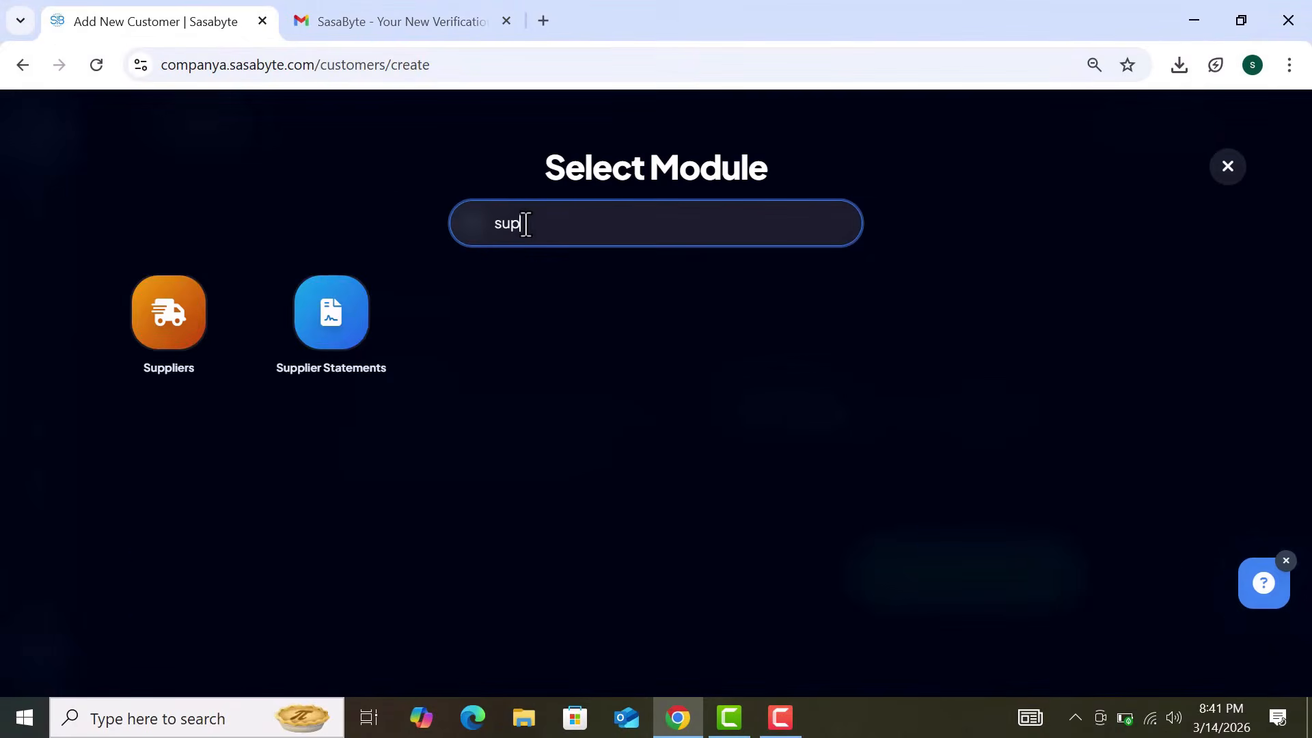
key("Return")
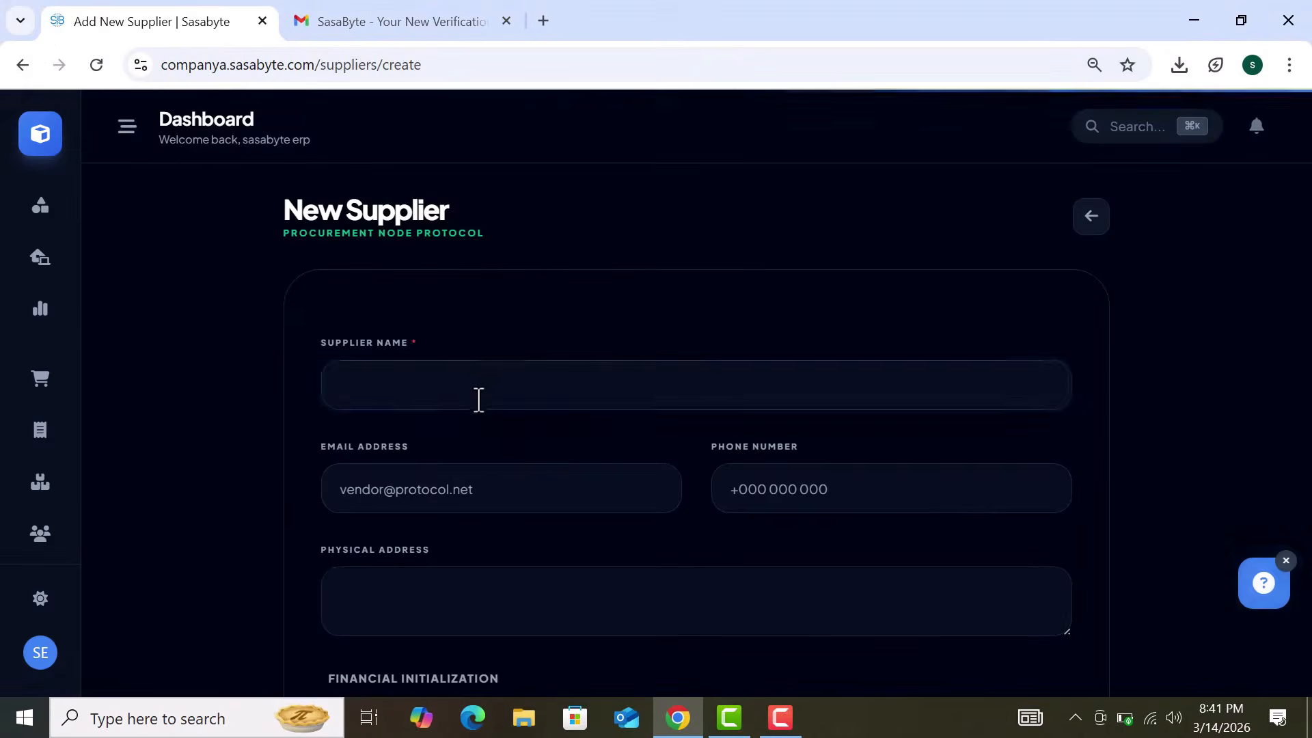
Step: Enter 'supplier a' as the new supplier's name, then bring up the module picker again
left_click(486, 391)
type("abc")
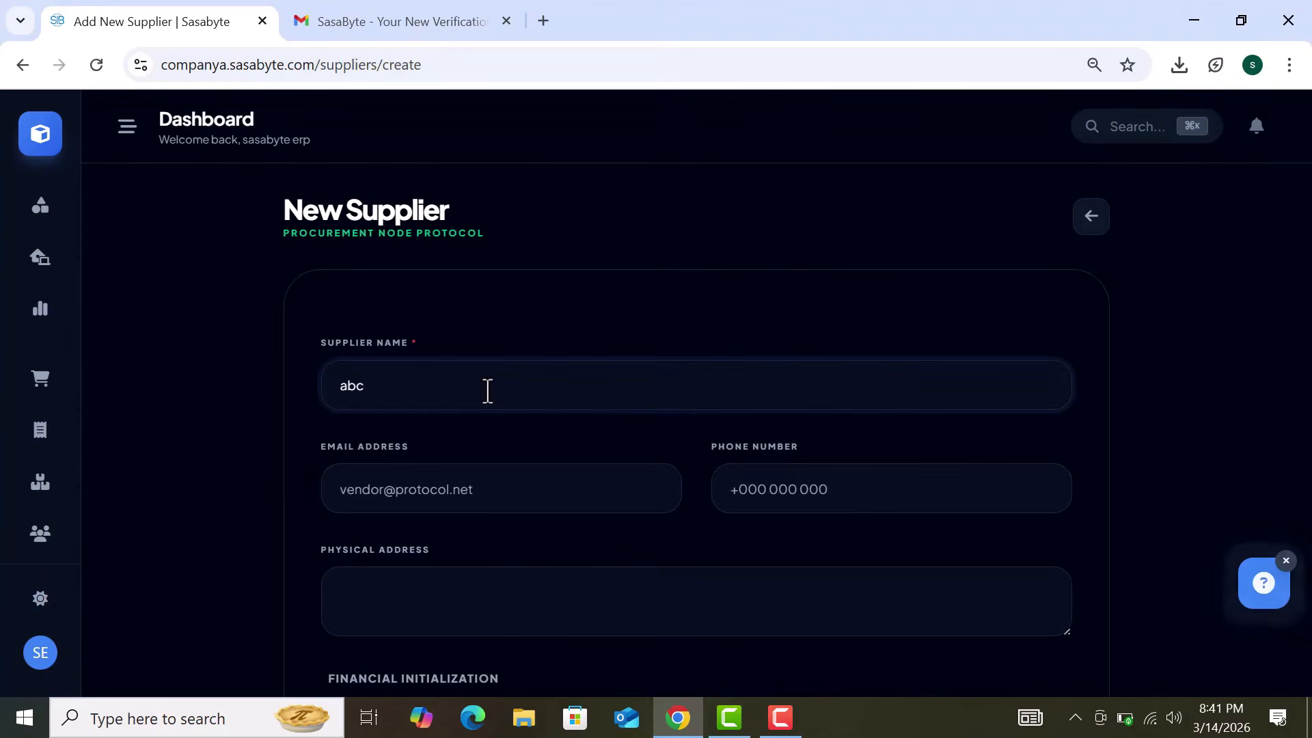
key("BackSpace")
key("BackSpace")
key("BackSpace")
type("supplier a")
scroll(637, 462, "down", 1)
scroll(637, 458, "down", 4)
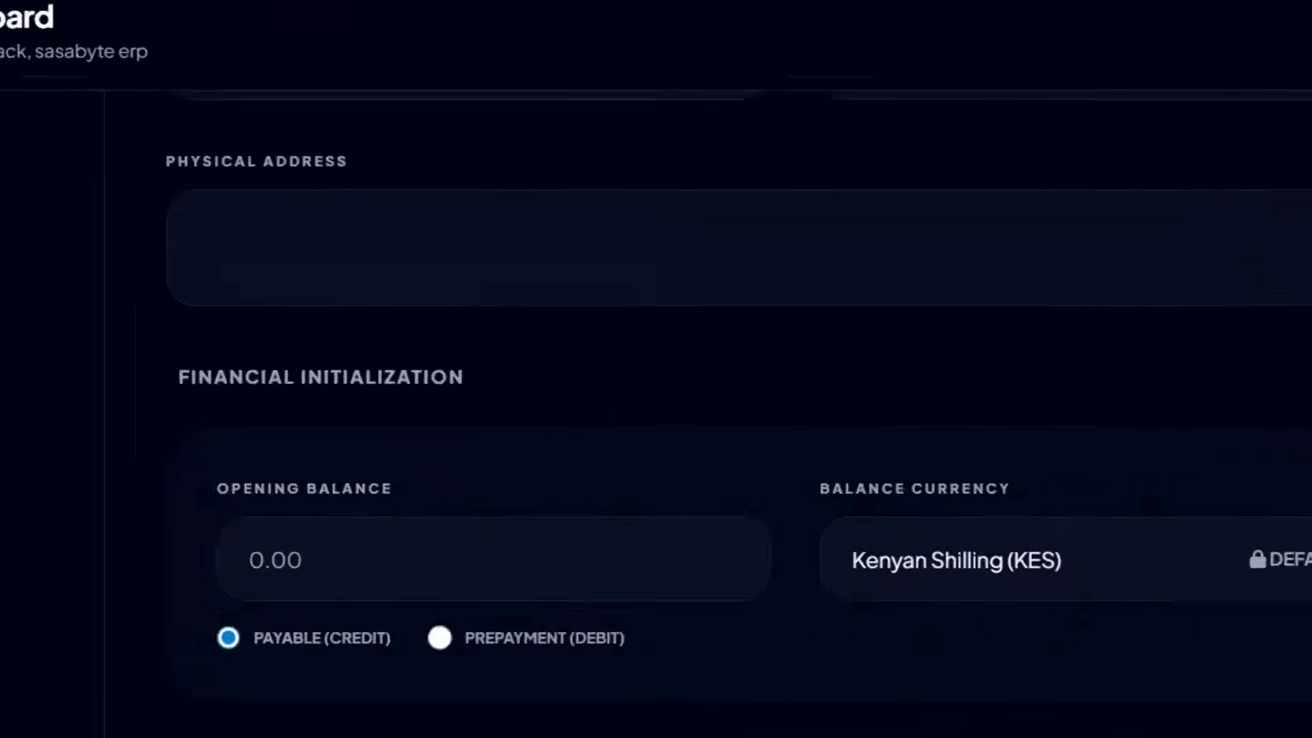
left_click(41, 209)
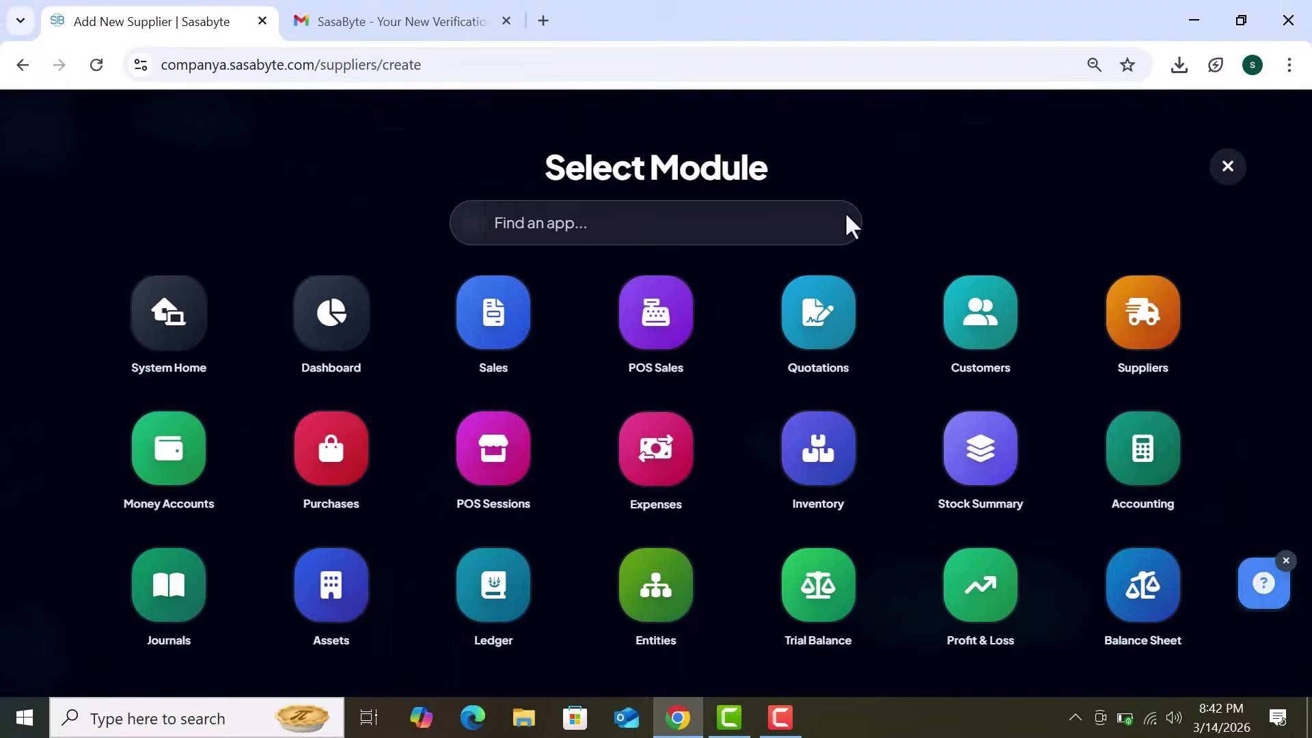
Step: Open a new POS session form via 'pos', view its KSh 0.00 opening cash balance, then return home
left_click(712, 235)
type("pos")
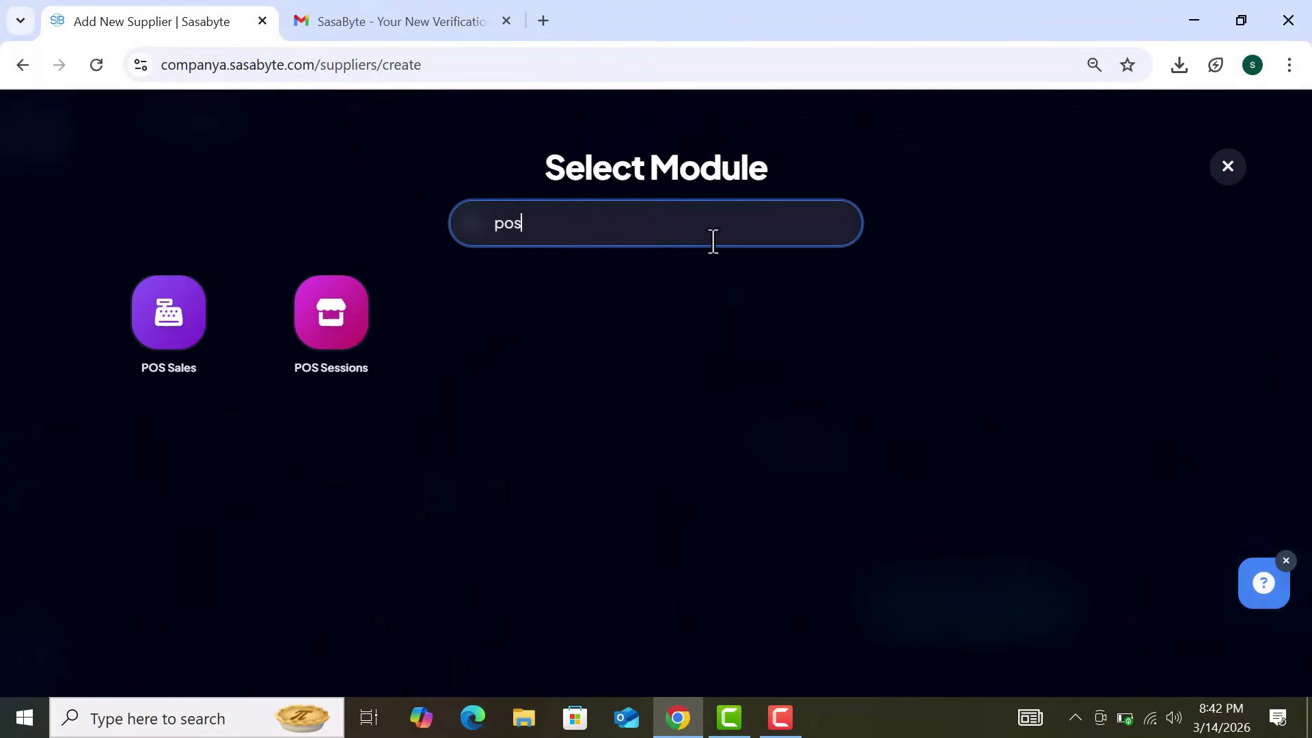
left_click(347, 342)
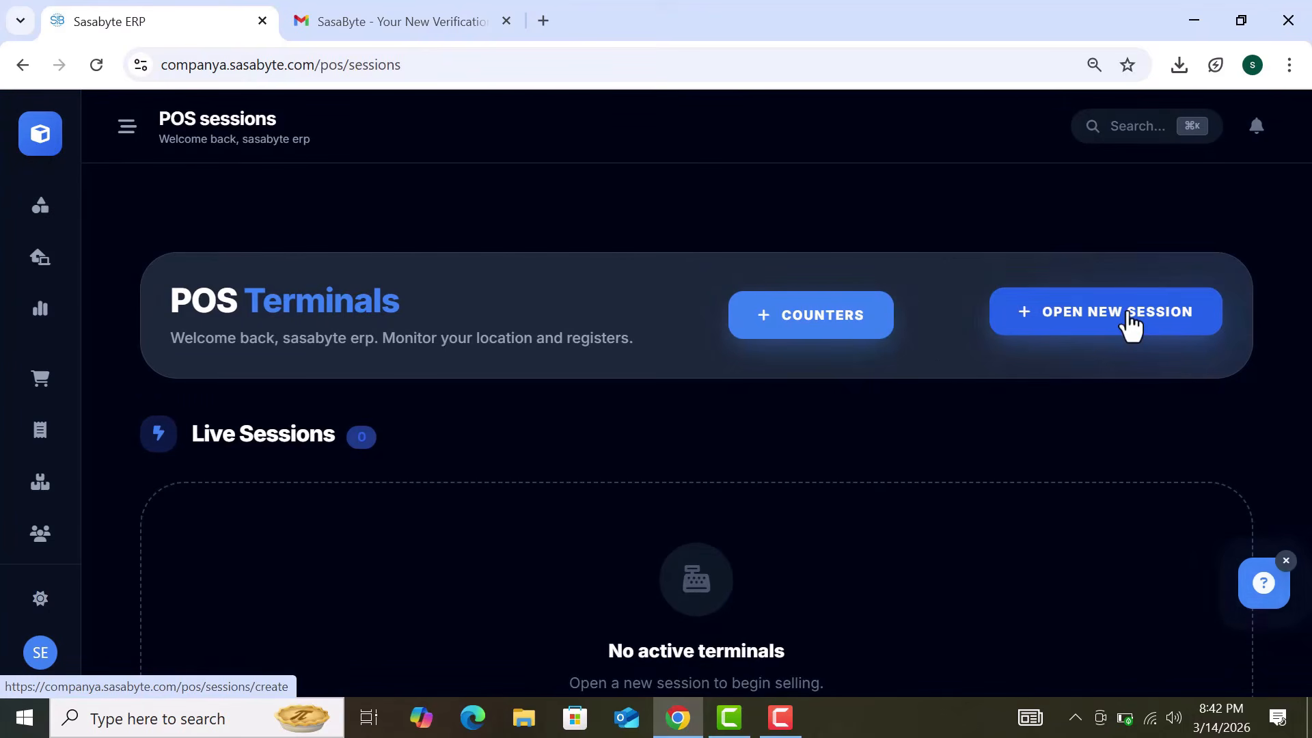
left_click(1072, 329)
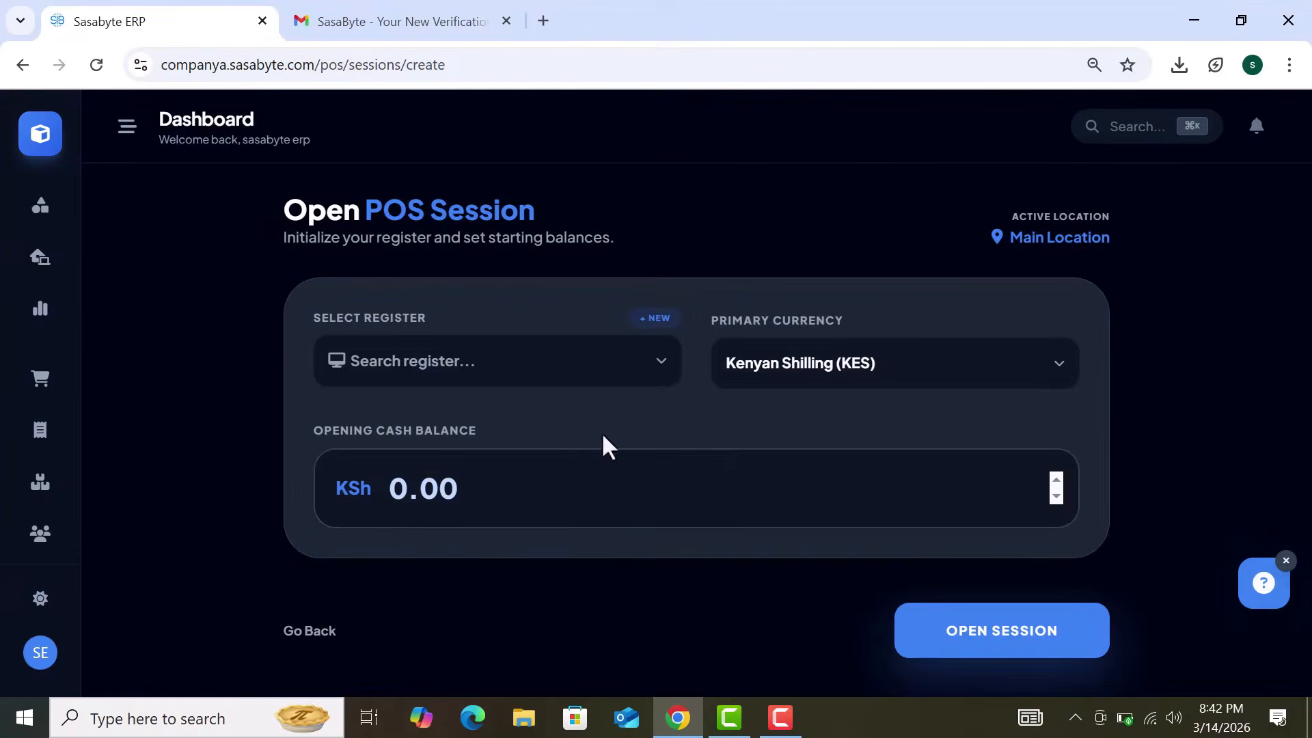
left_click(496, 501)
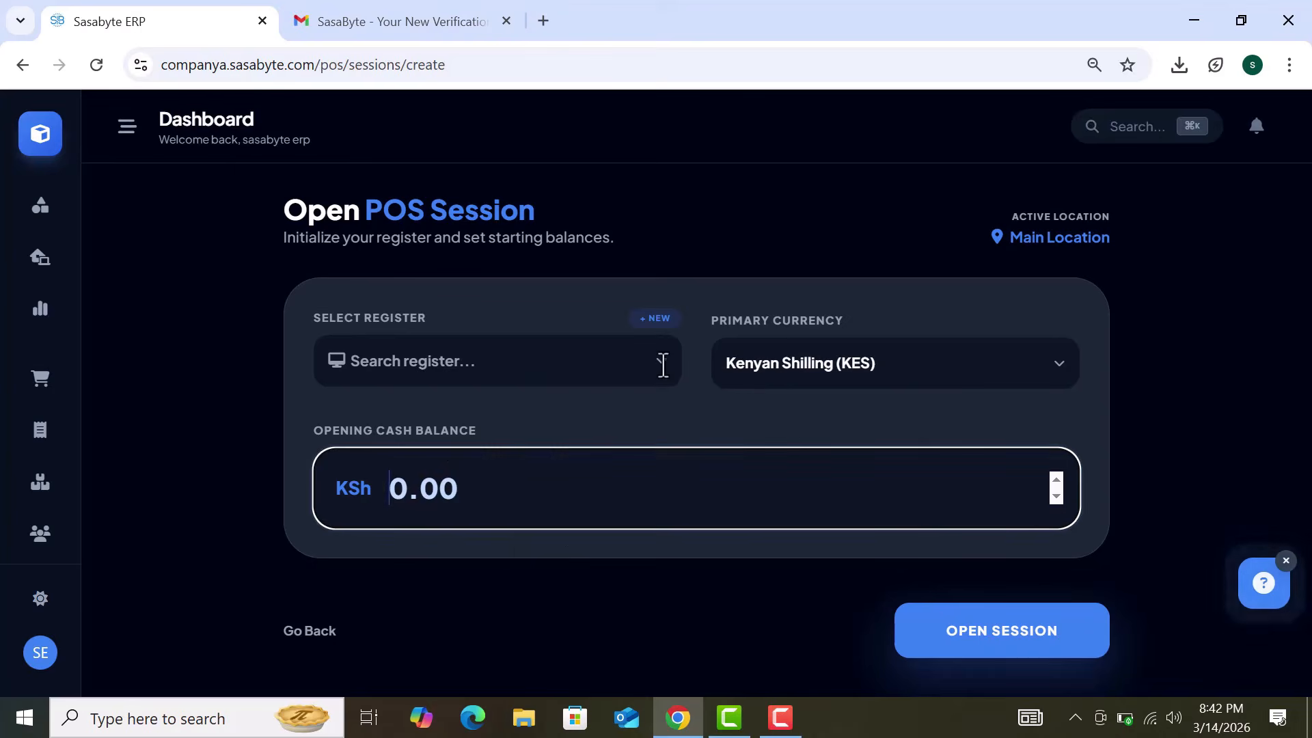
left_click(39, 144)
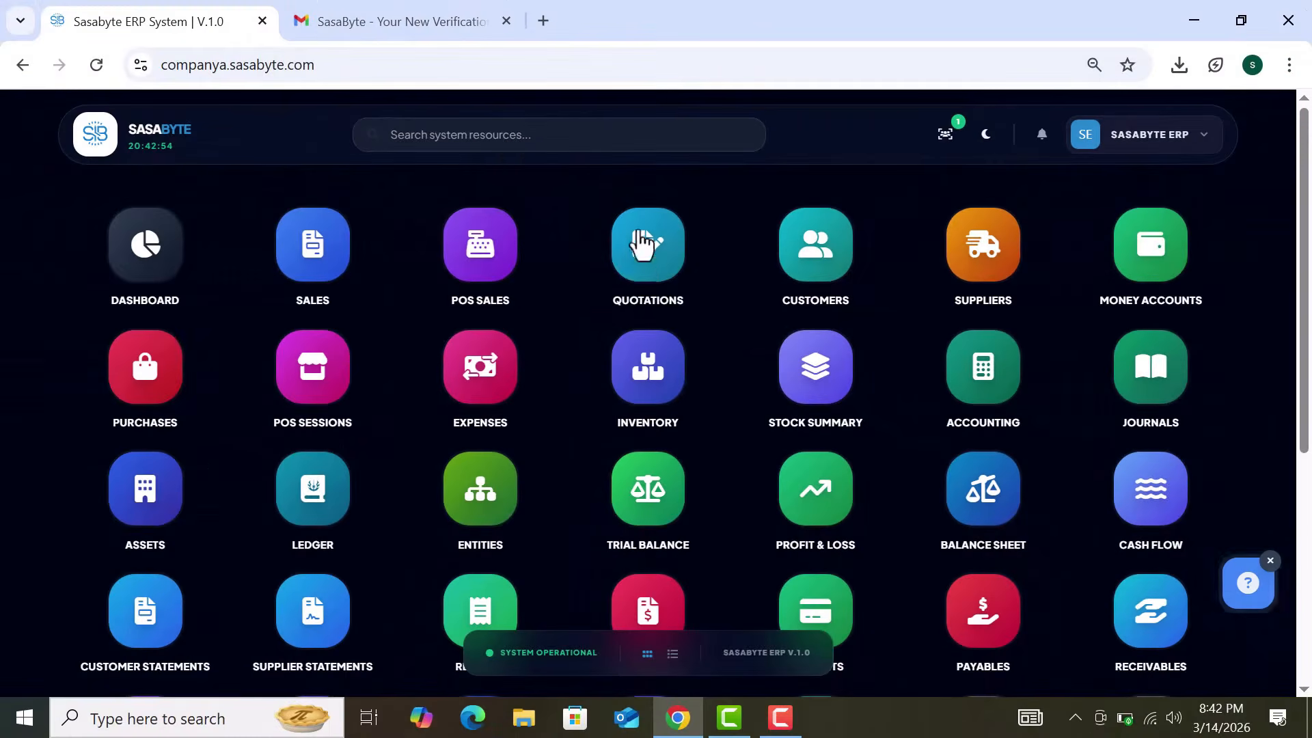
Step: Start a new quotation in Quotations, keeping today's date
left_click(668, 273)
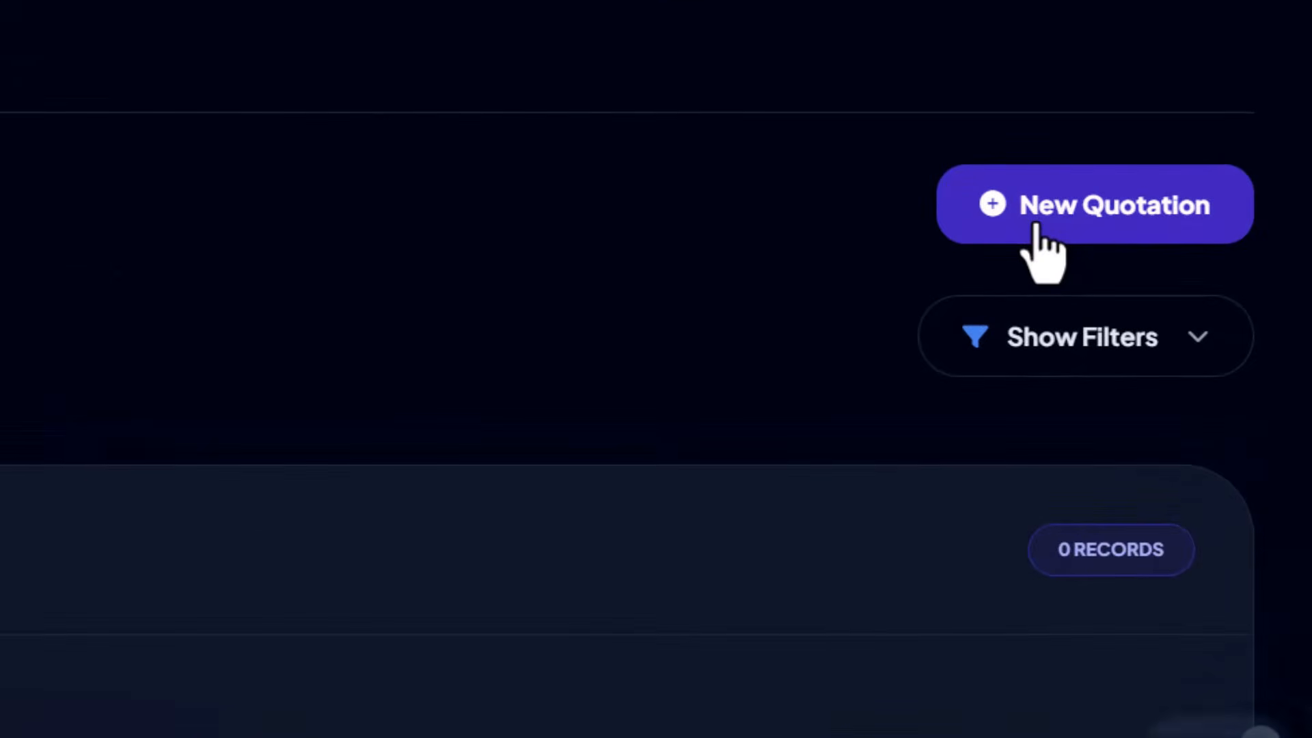
left_click_drag(1036, 224, 924, 254)
left_click(1073, 198)
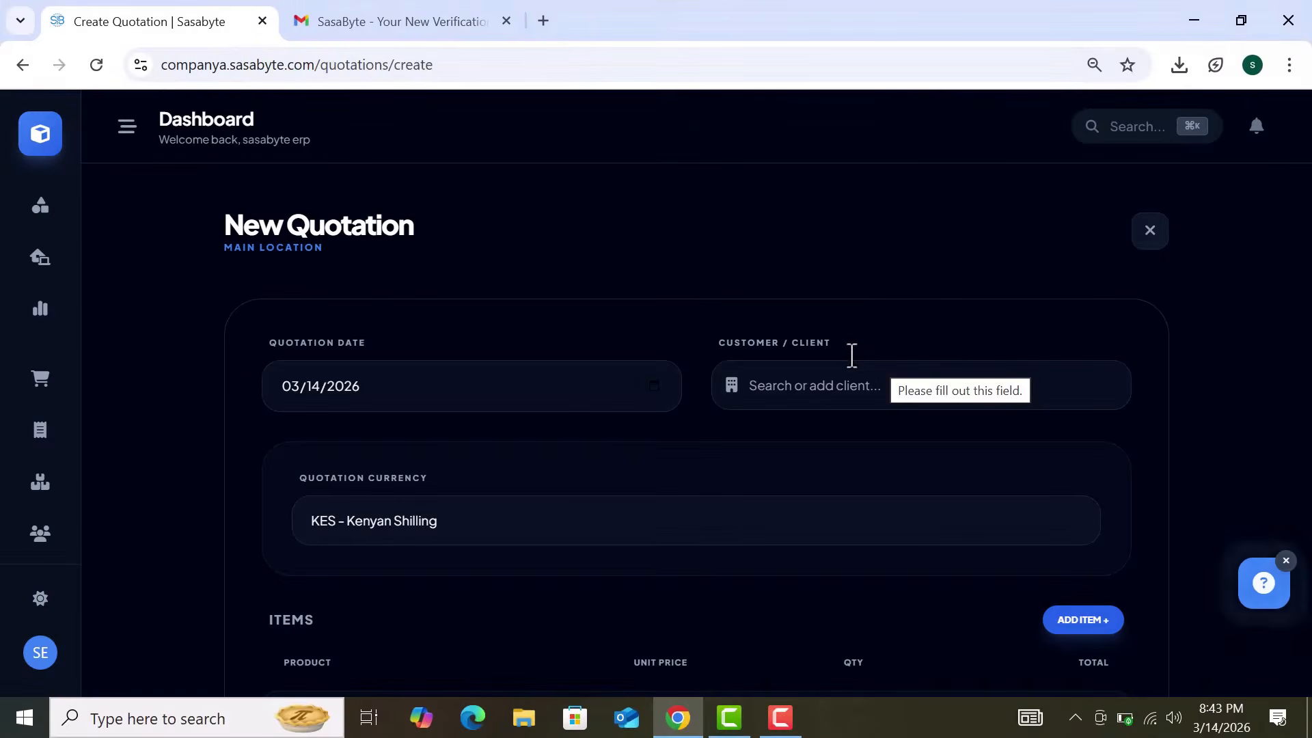
scroll(873, 301, "down", 1)
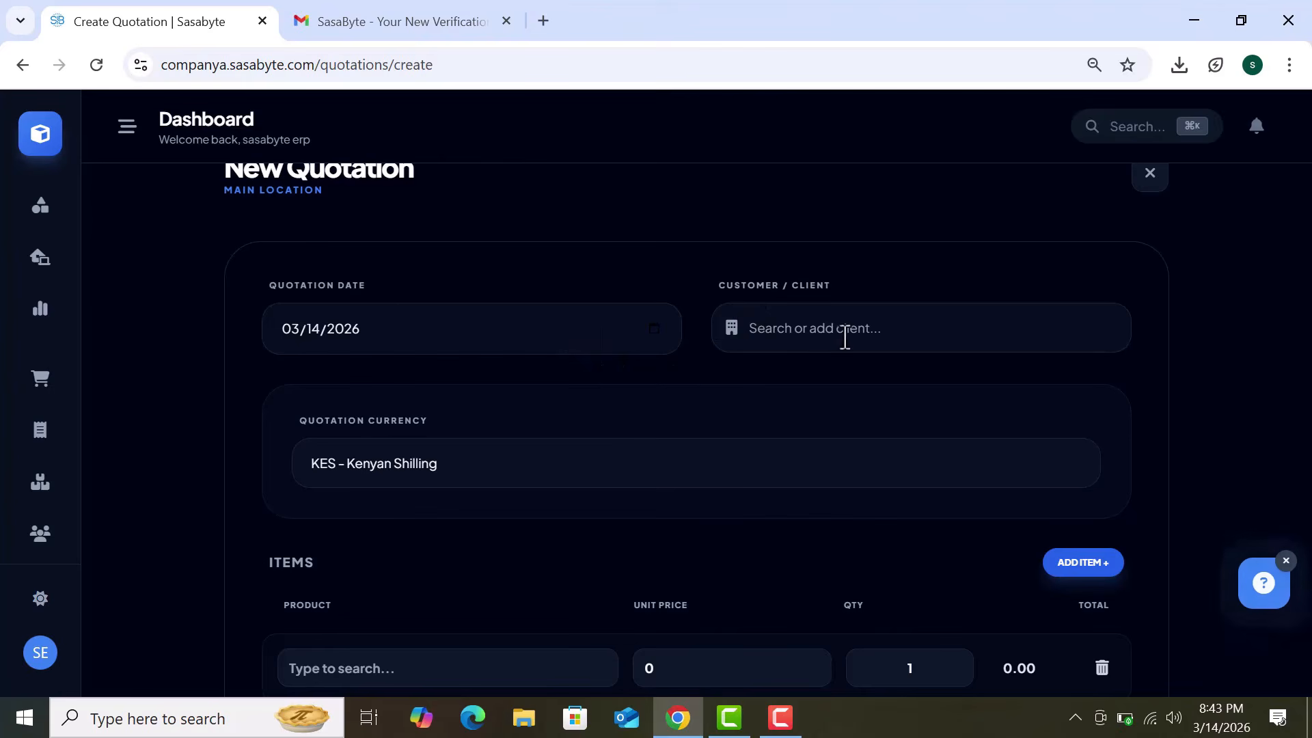
left_click(656, 329)
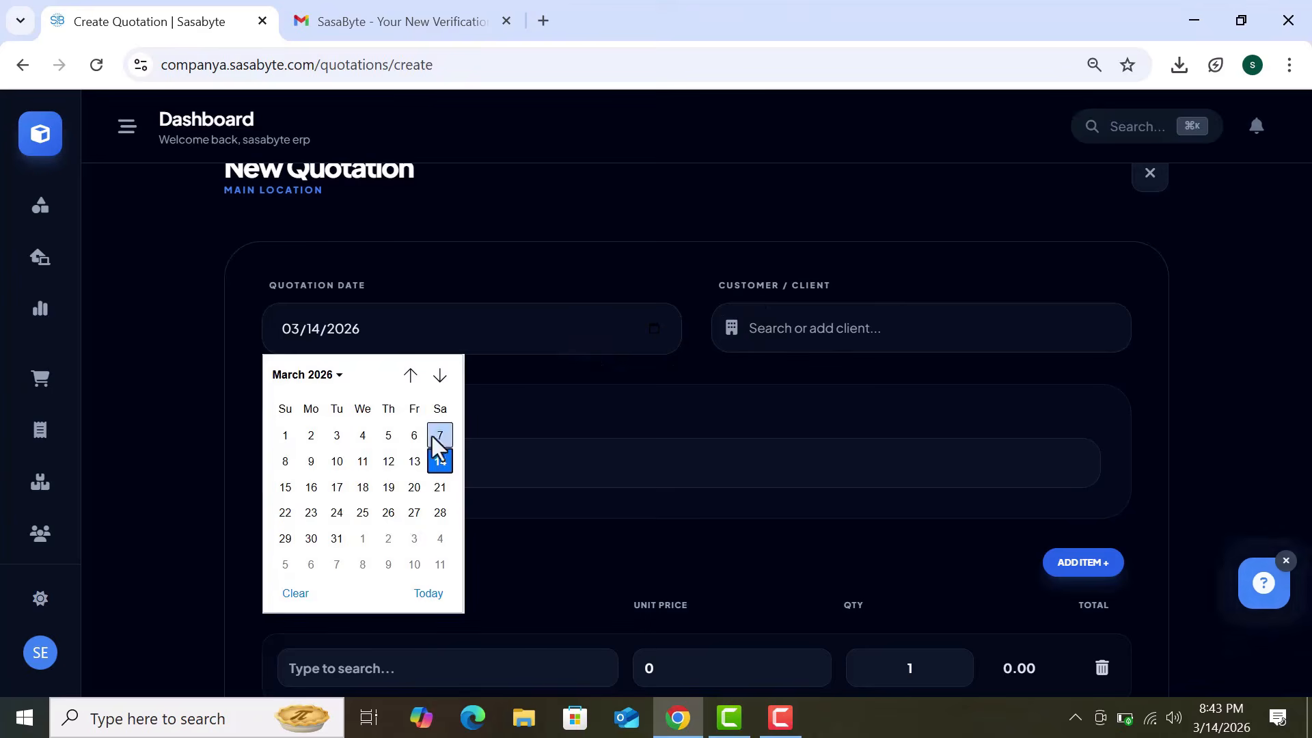
left_click(811, 336)
left_click(811, 337)
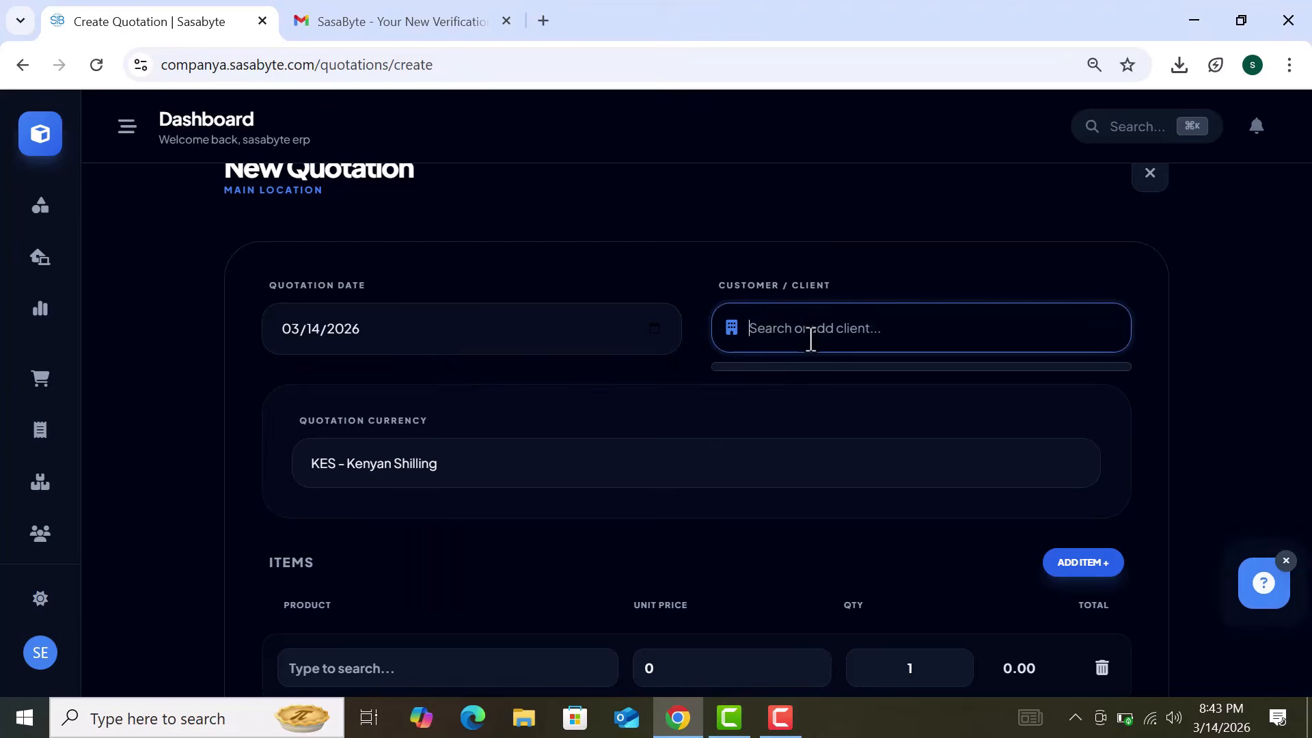
scroll(659, 390, "down", 4)
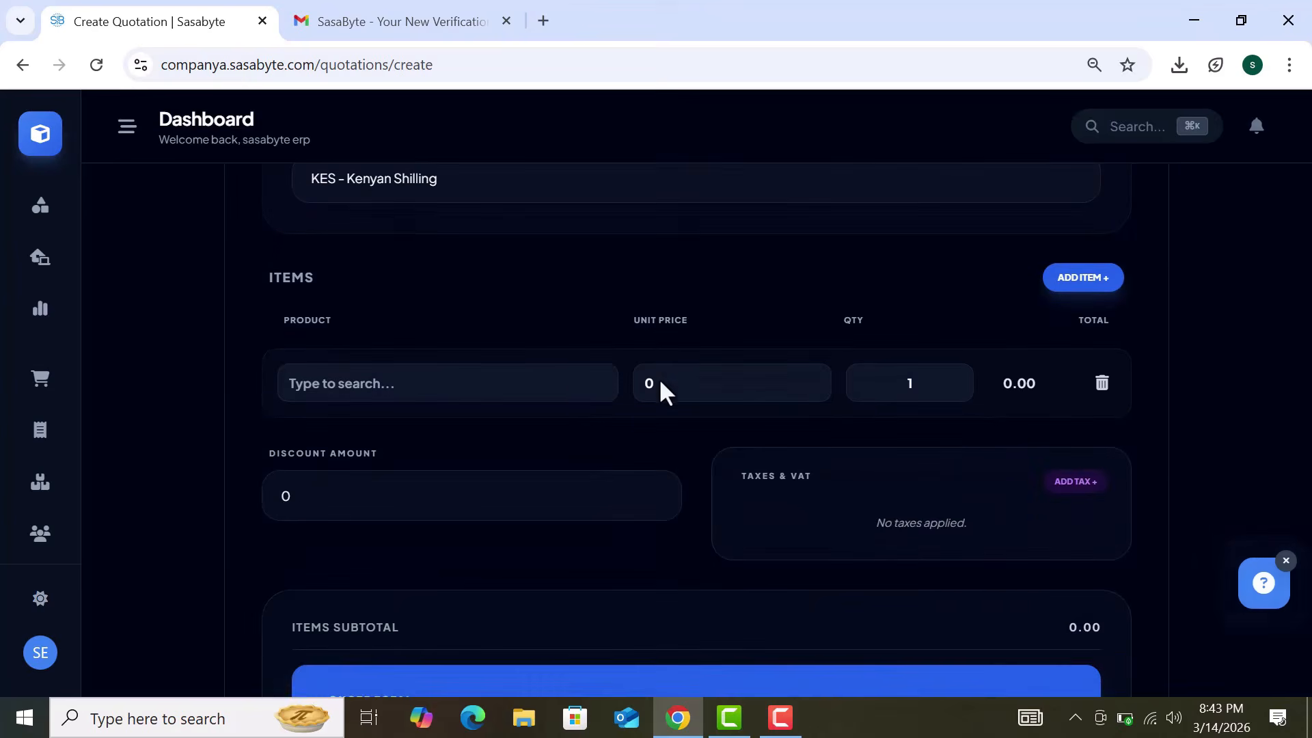
Step: Add Iphone 16 at unit price 450000 with quantity 2, totalling 900,000.00
left_click(557, 383)
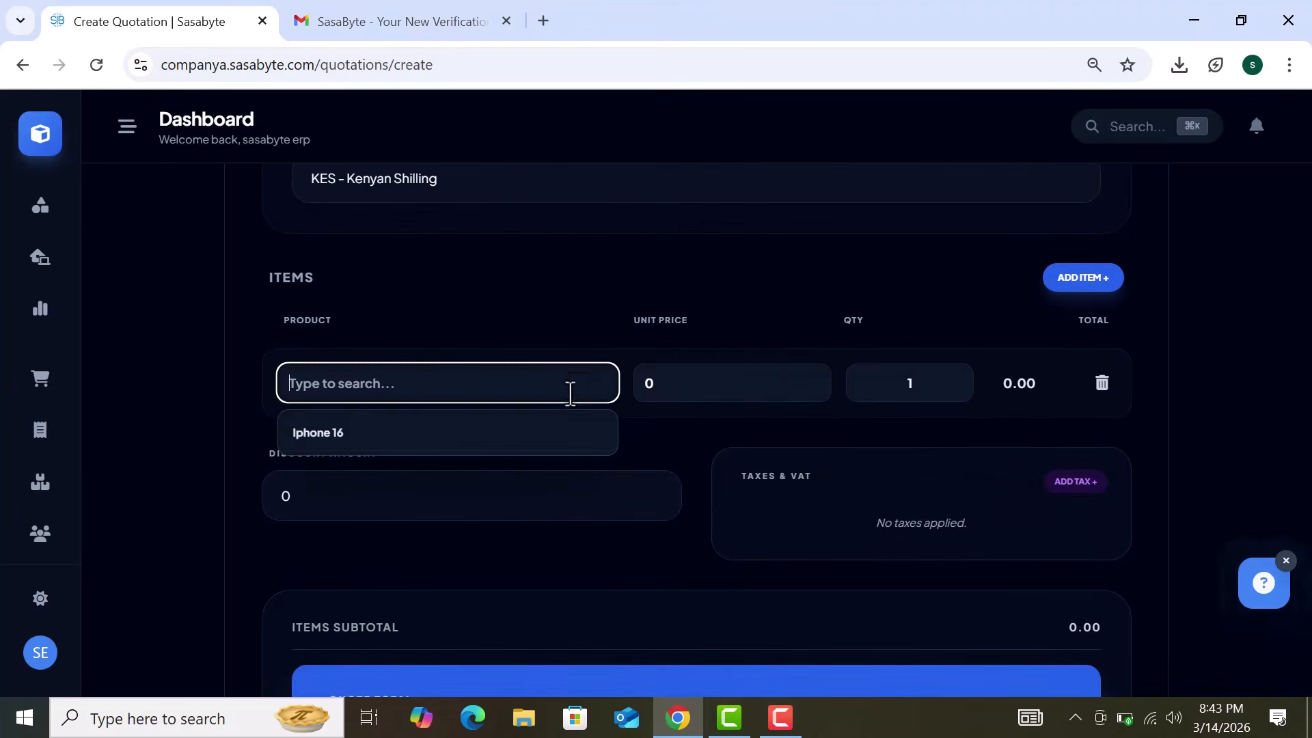
left_click(560, 437)
left_click(700, 382)
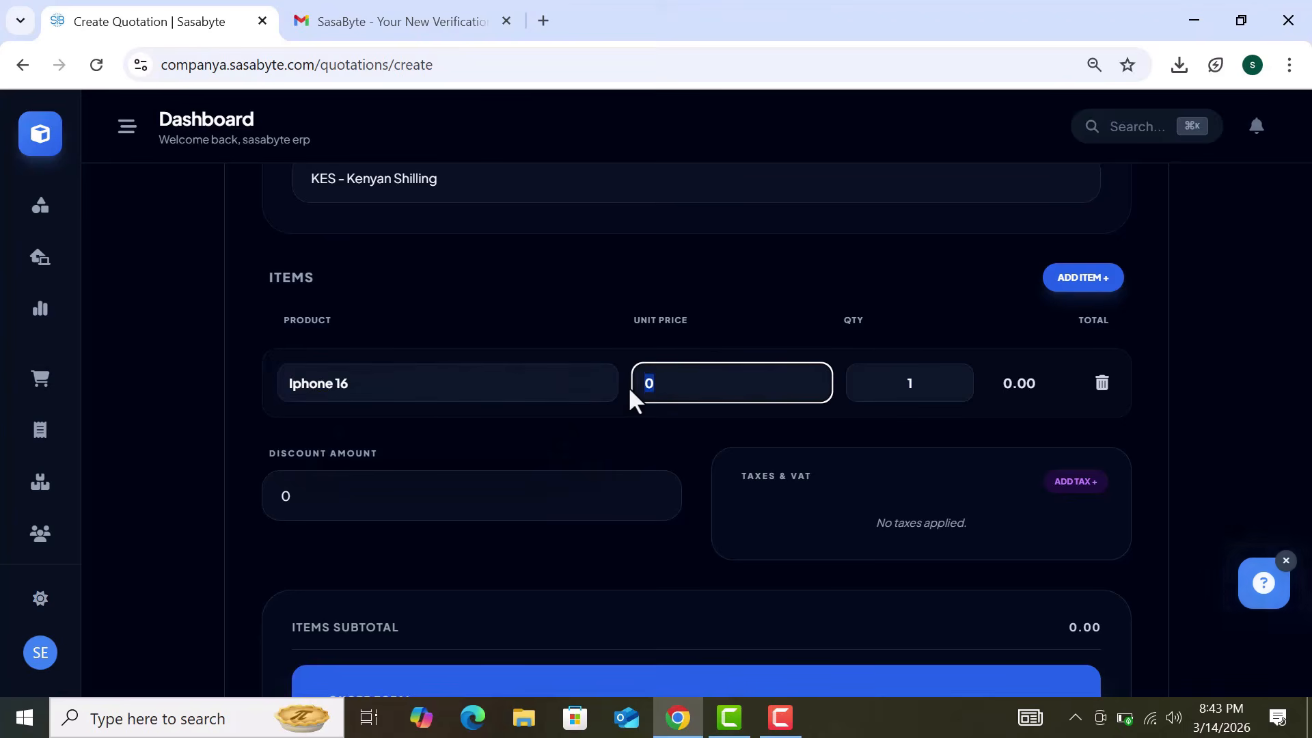
type("450000")
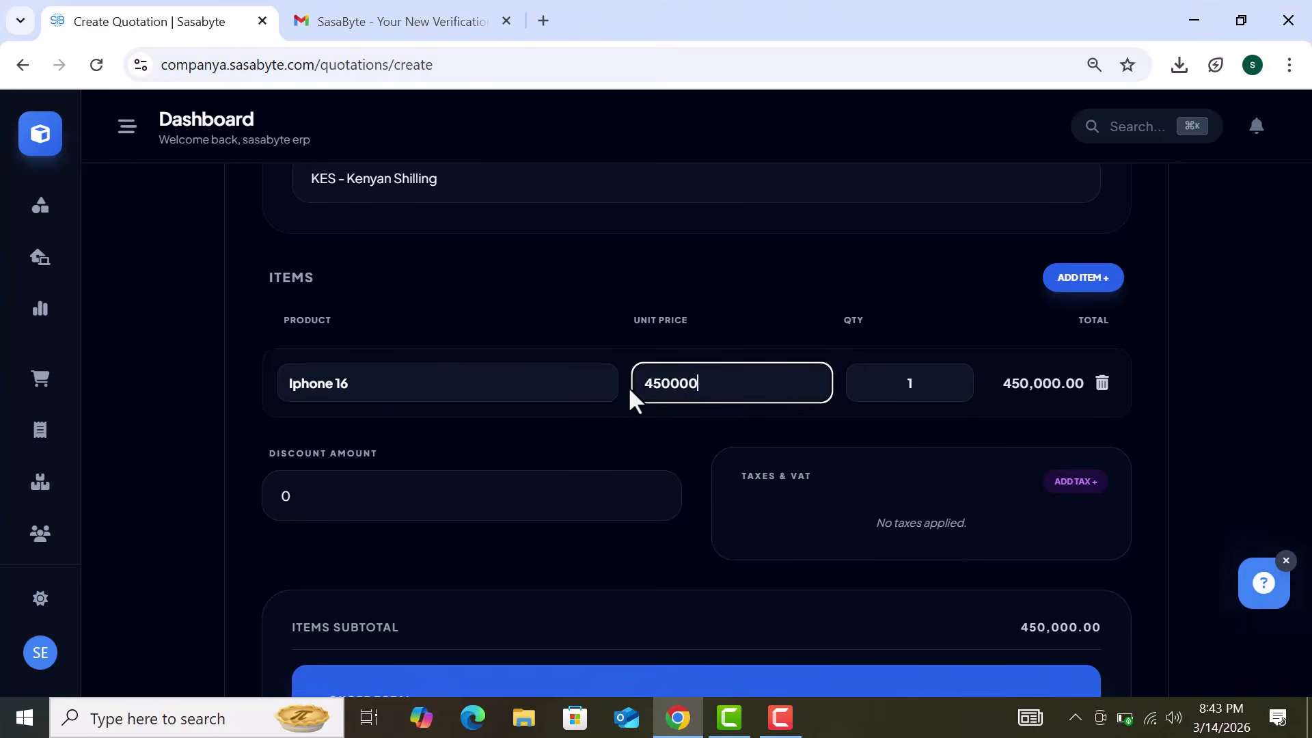
left_click(915, 383)
type("2")
scroll(506, 560, "down", 6)
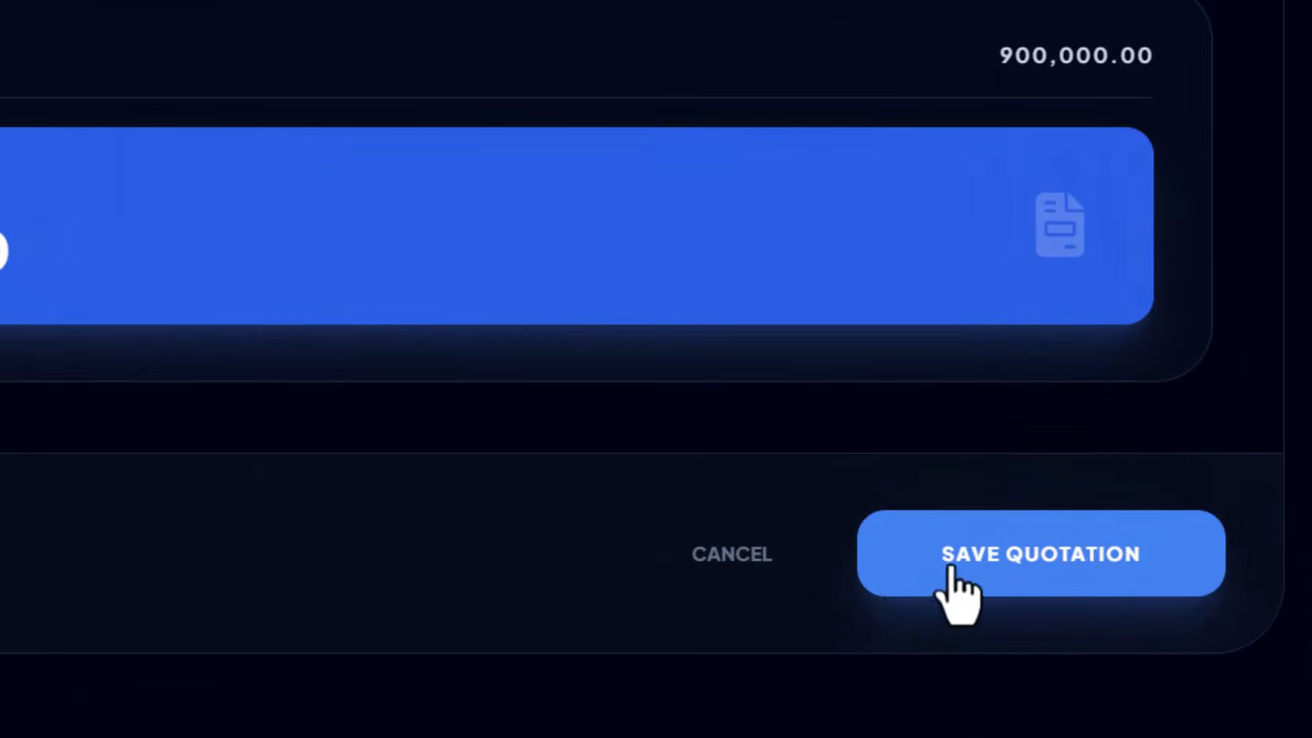
Step: Save quotation QTN-2026/001 for abc and view its details: 2 Iphone 16, KES 900,000.00
left_click(953, 573)
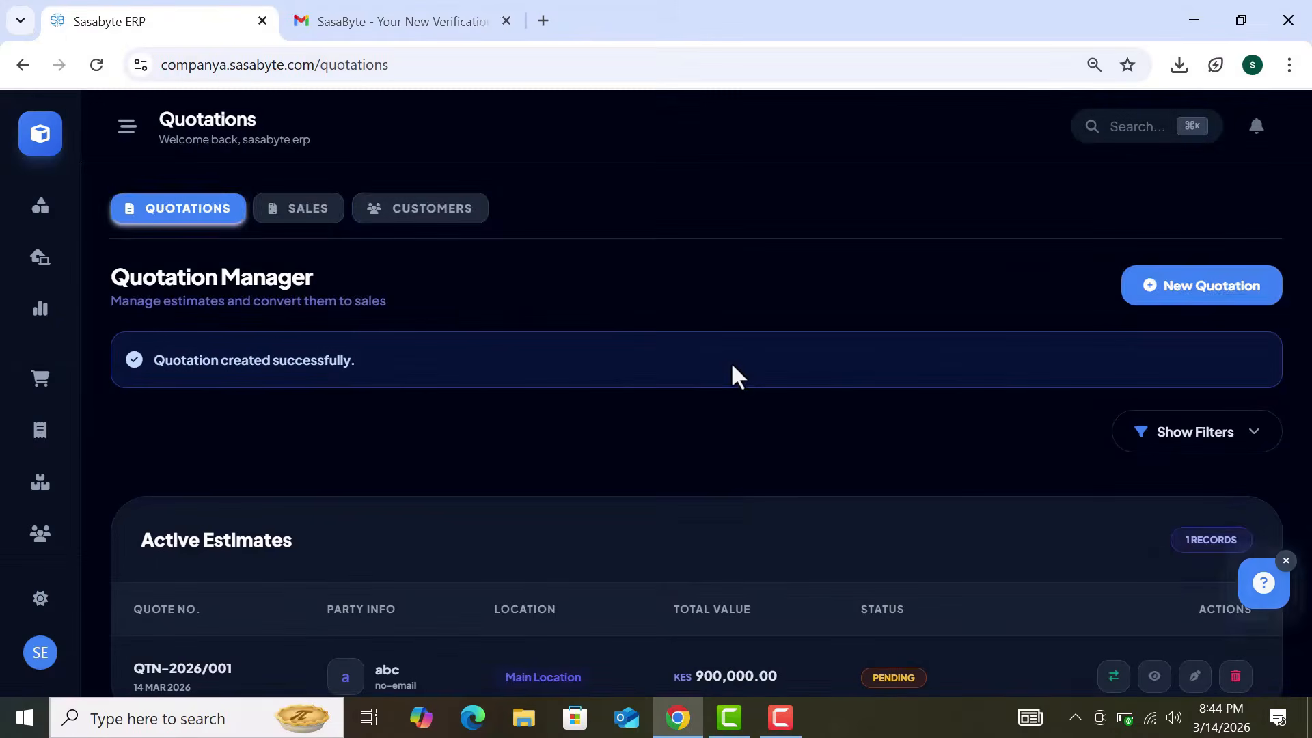
scroll(731, 369, "down", 2)
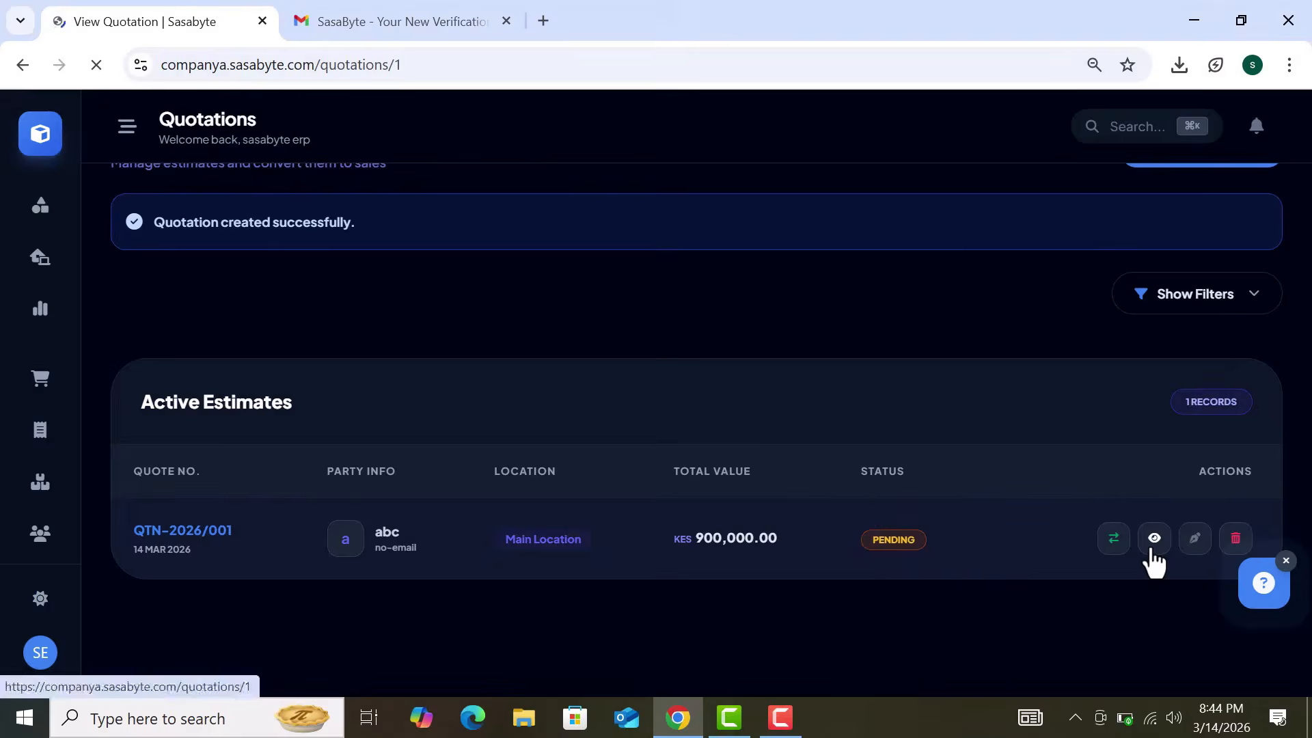
left_click(918, 605)
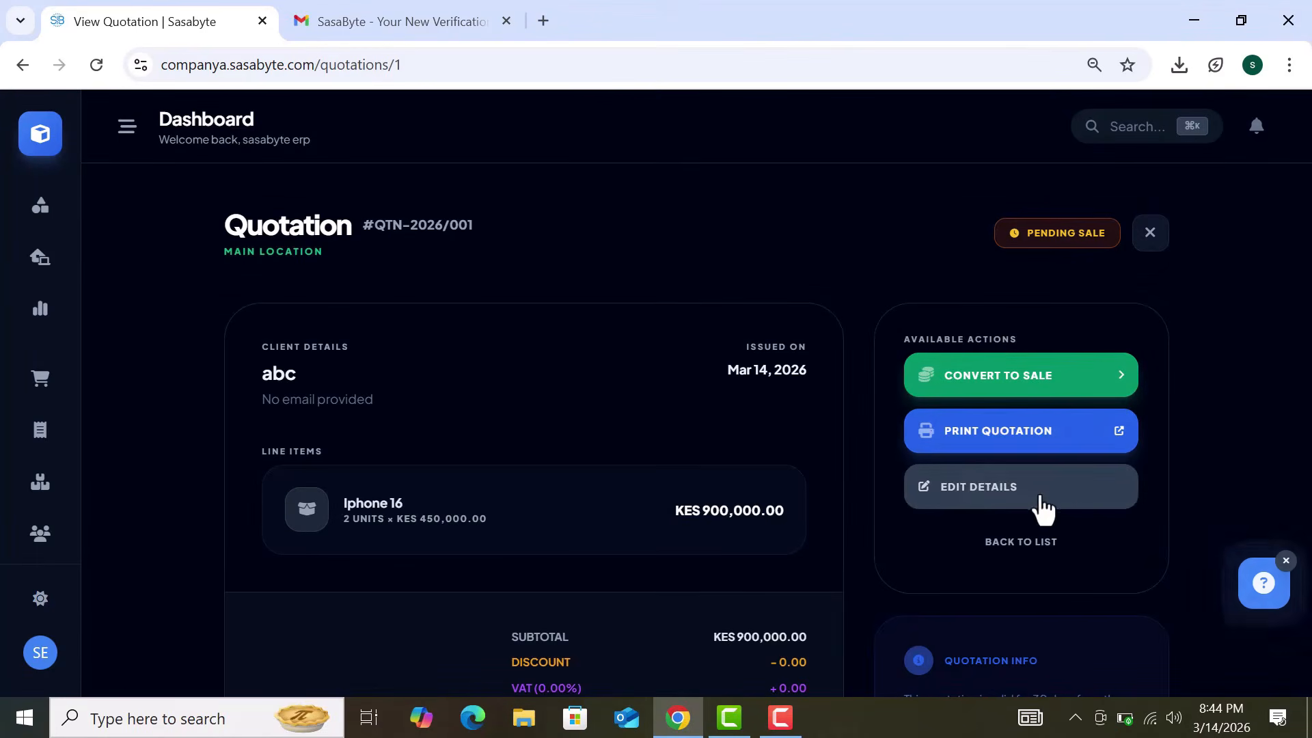
scroll(1105, 545, "down", 3)
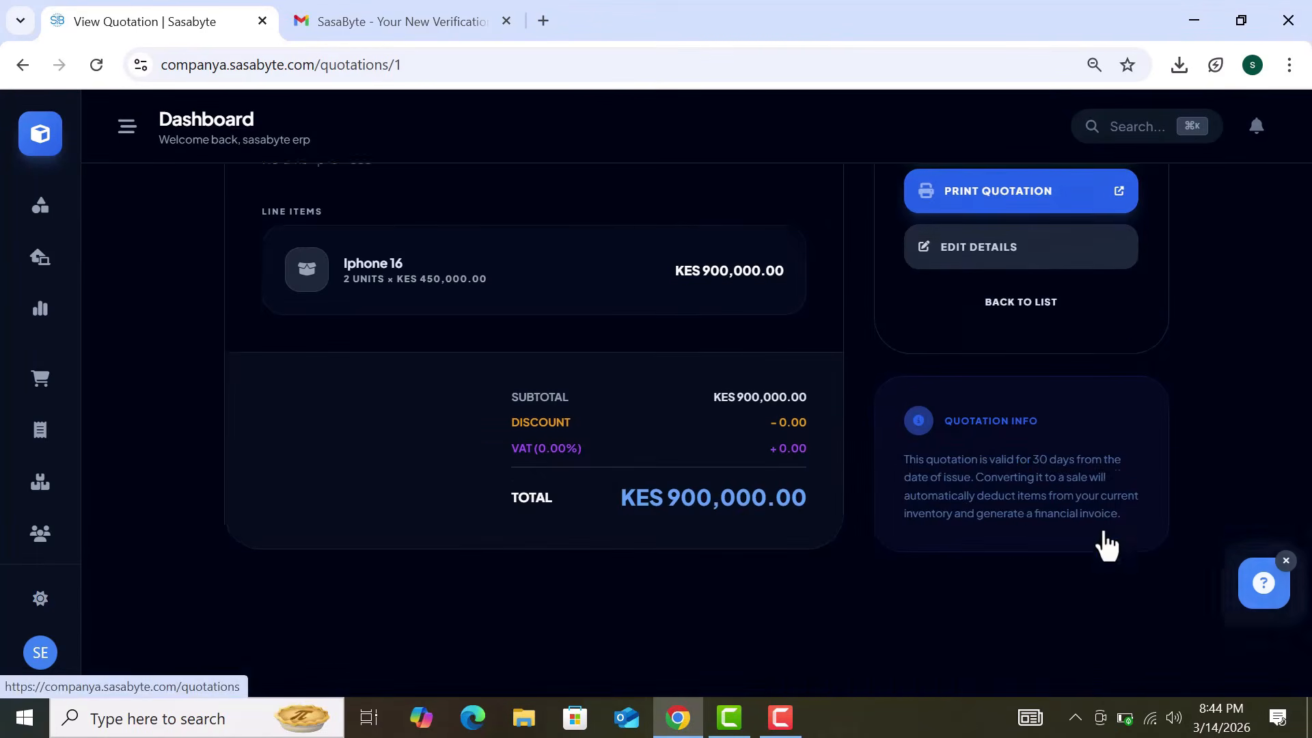
scroll(1107, 544, "up", 3)
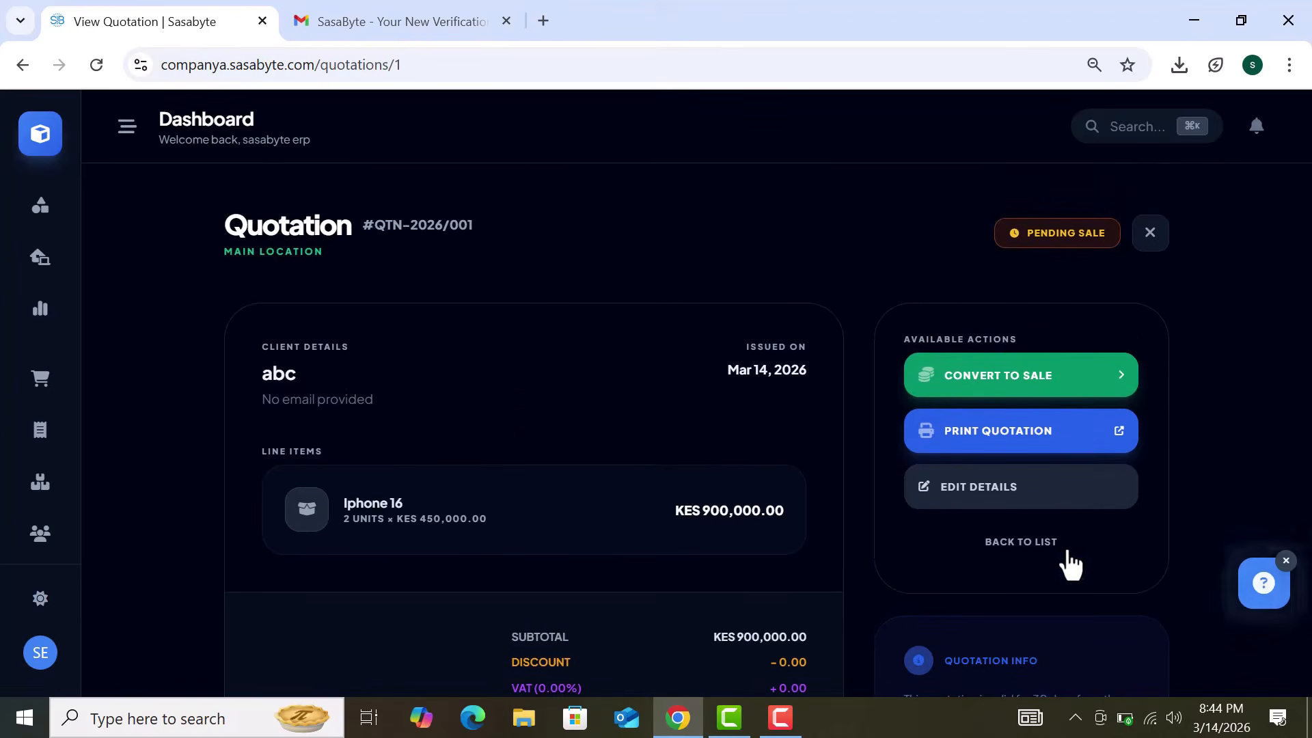
Step: Open the Purchases module via the 'pur' module search and start a new purchase
left_click(43, 142)
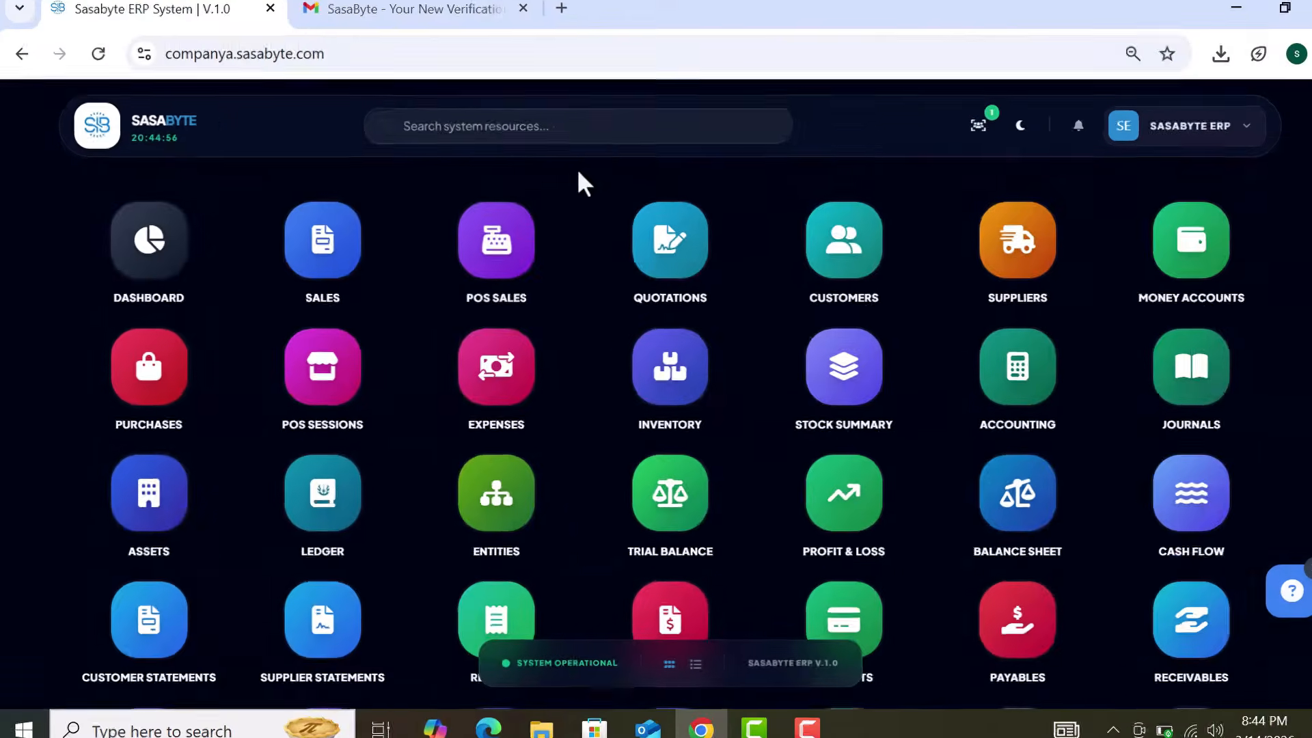
left_click(584, 143)
type("pur")
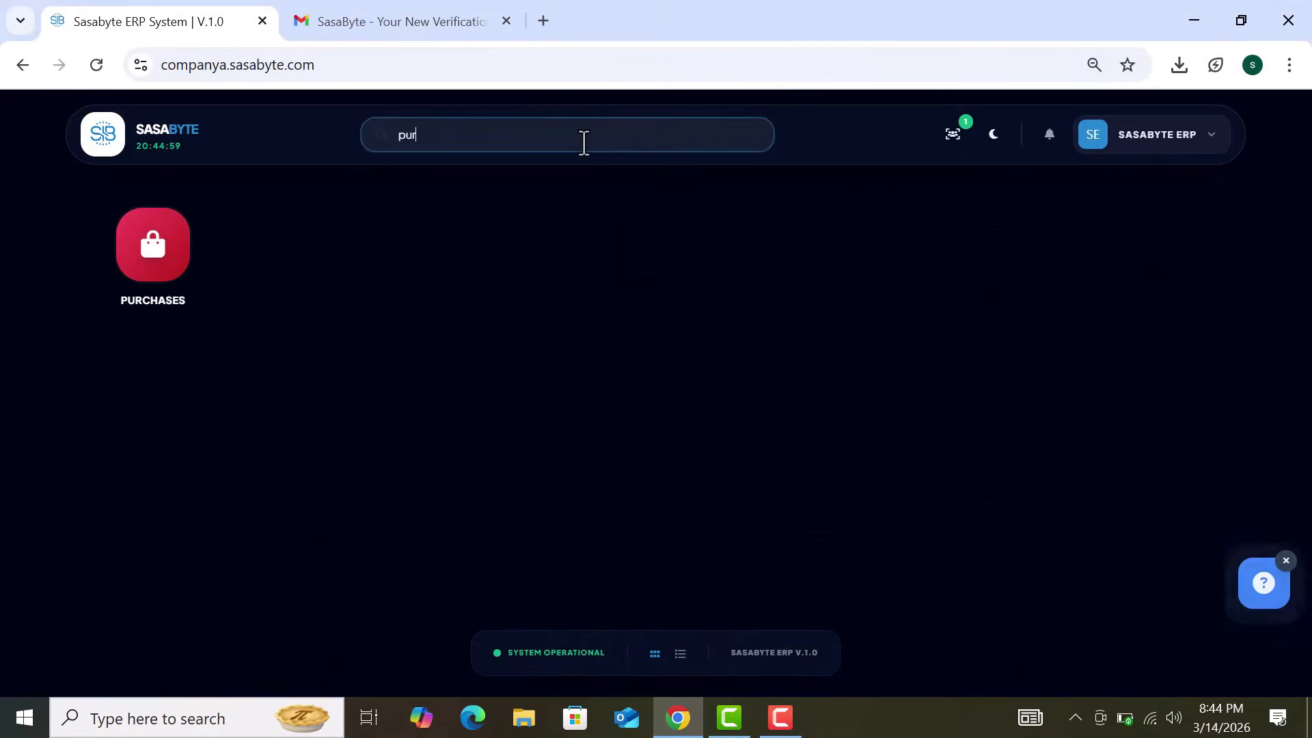
left_click(167, 248)
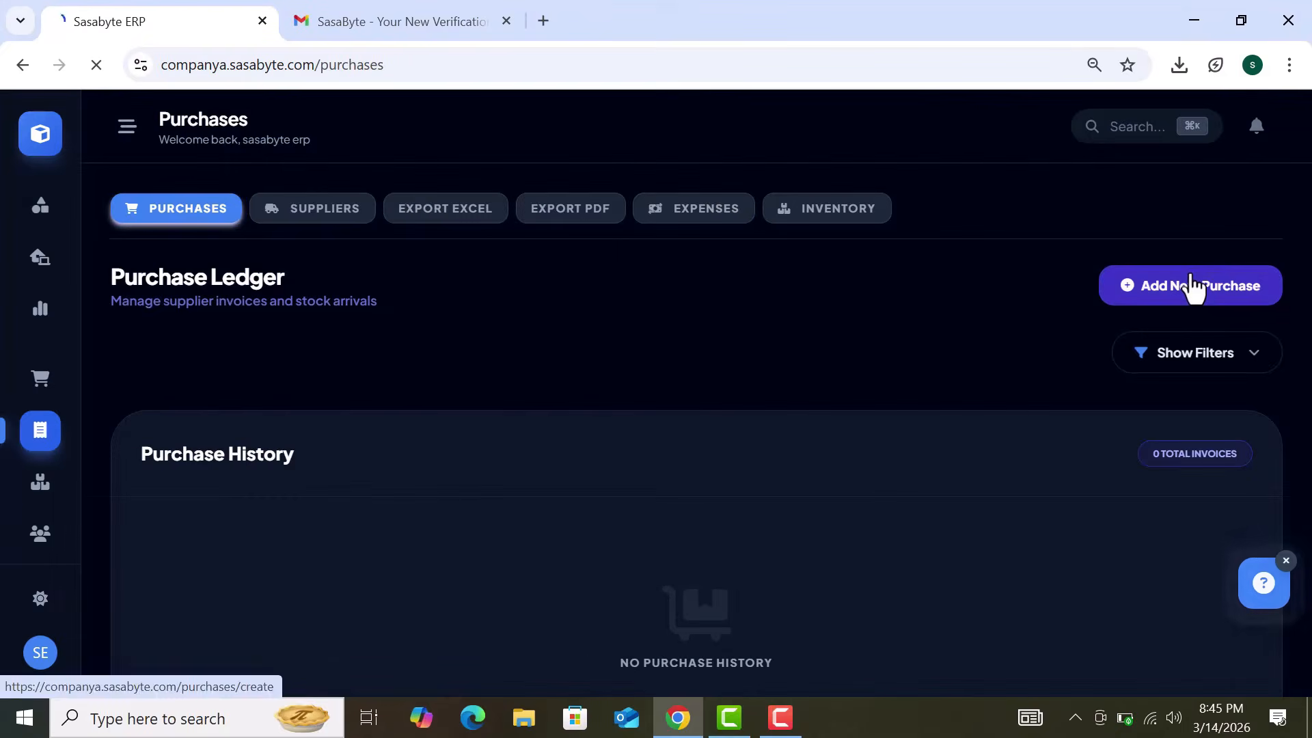
left_click(1191, 286)
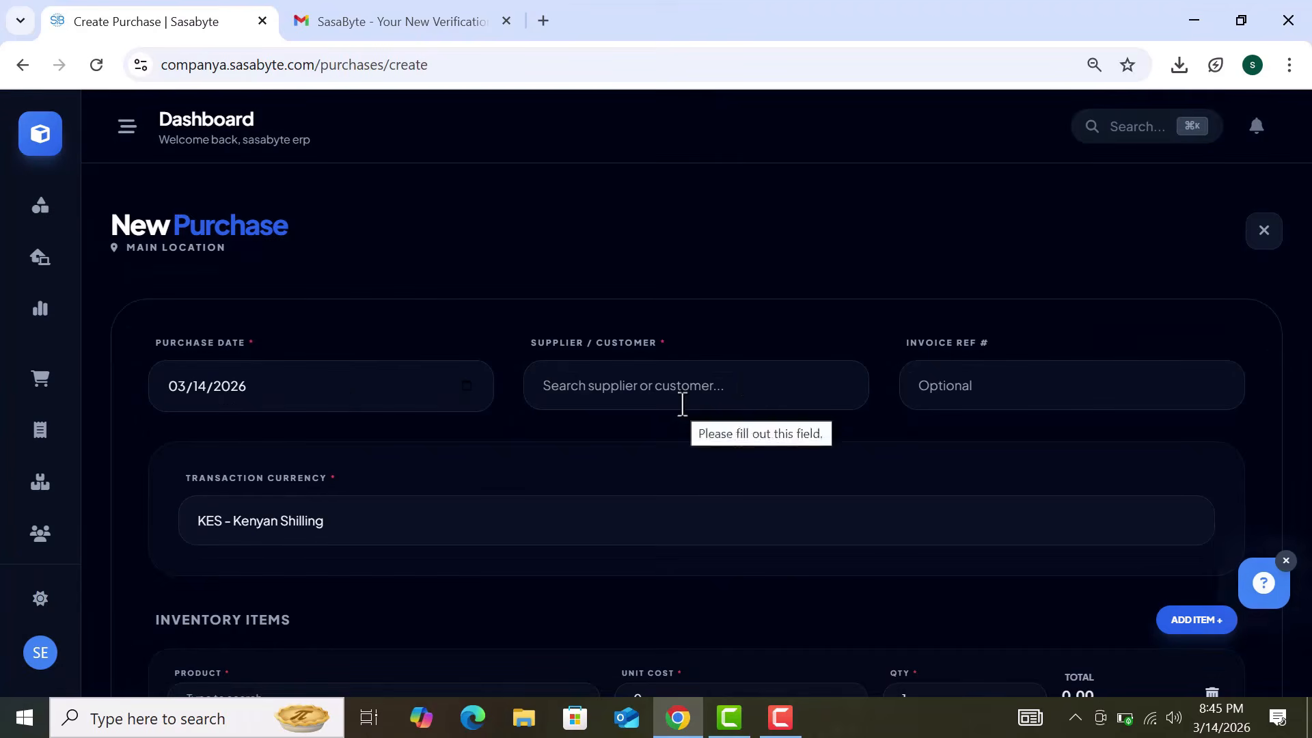
Step: Select abc as the supplier for the new purchase
left_click(467, 386)
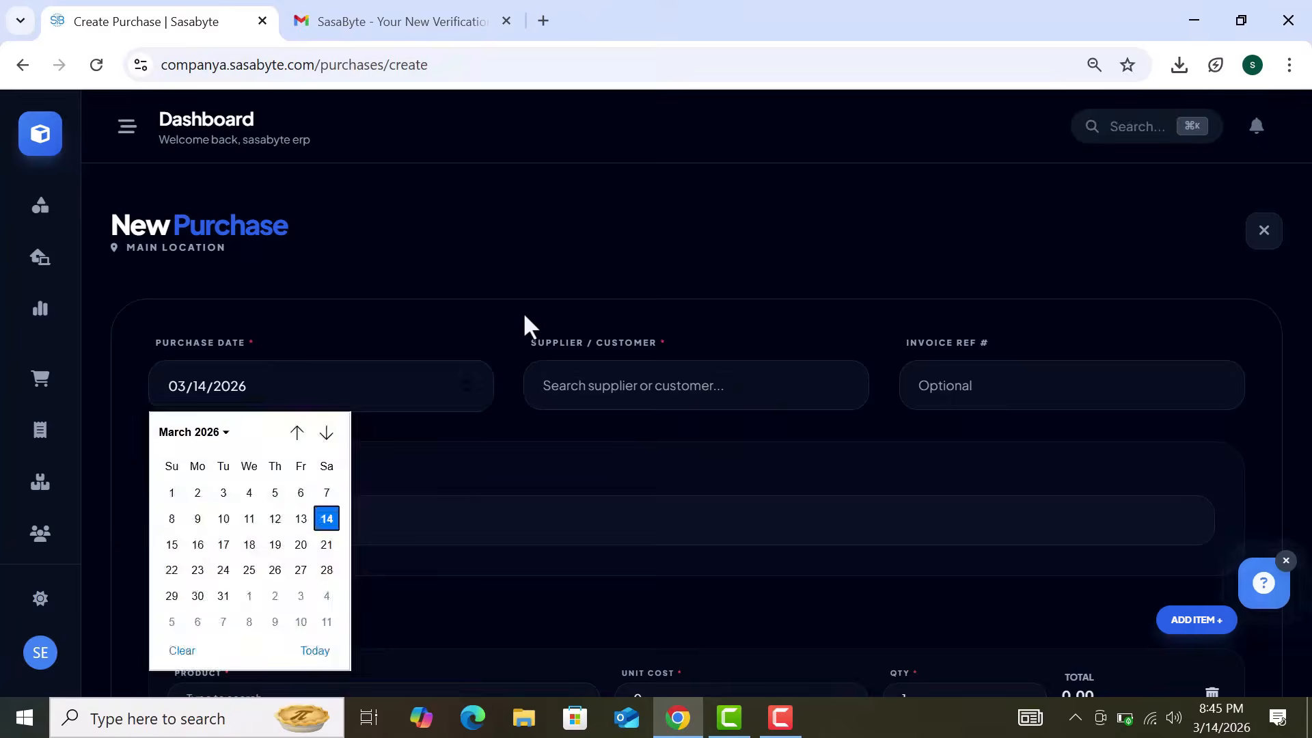
left_click(655, 386)
left_click(723, 443)
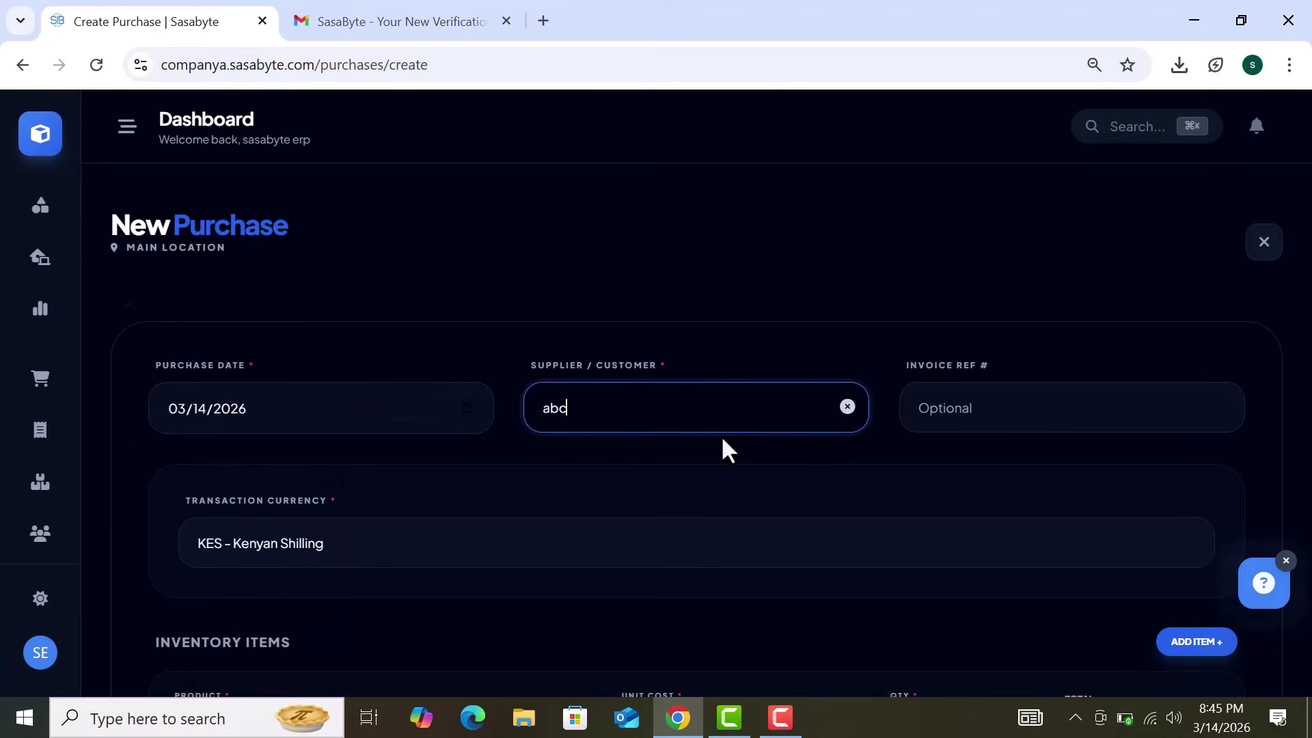
left_click(847, 409)
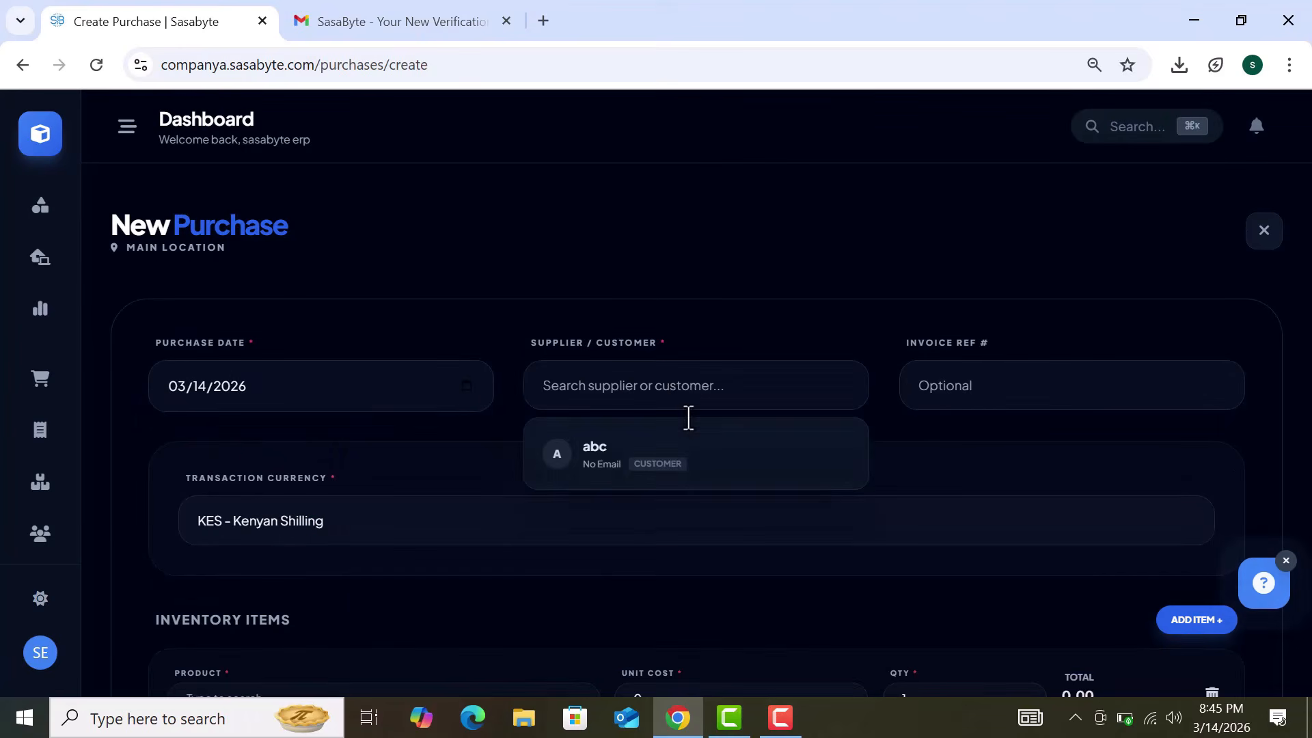
left_click(662, 396)
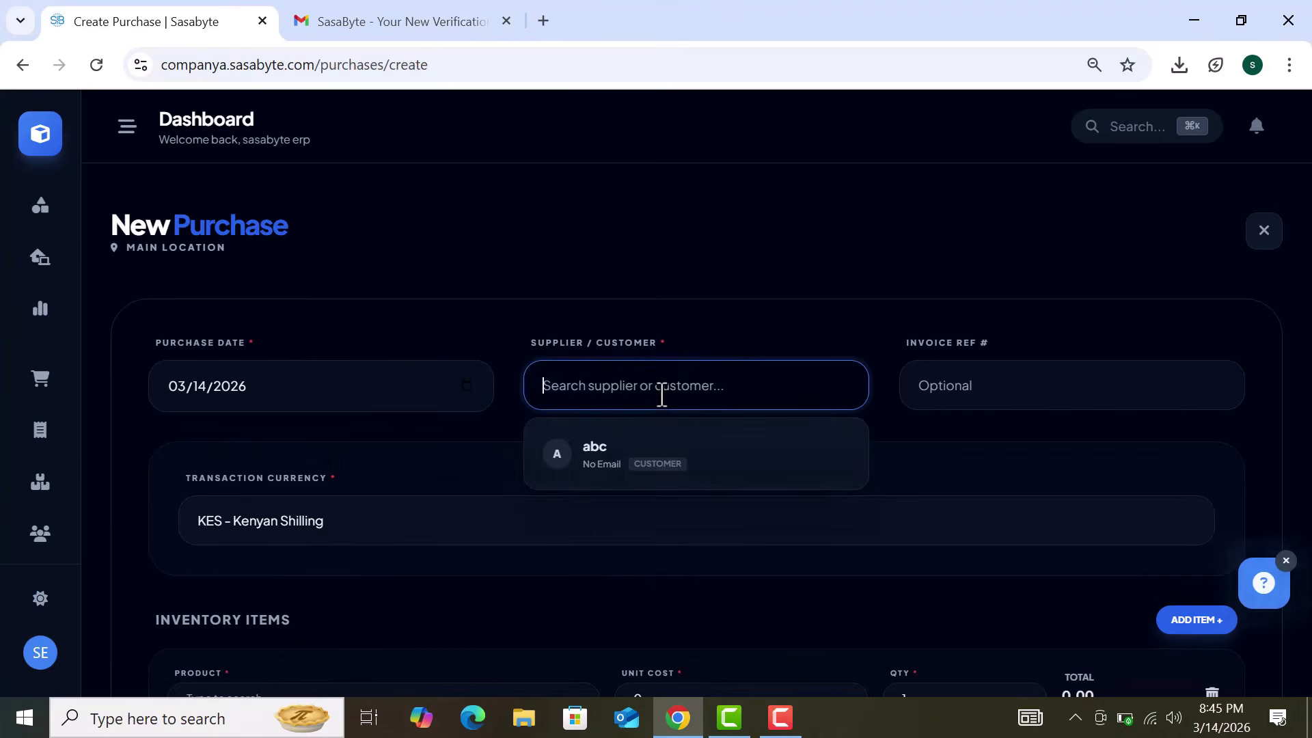
type("supp")
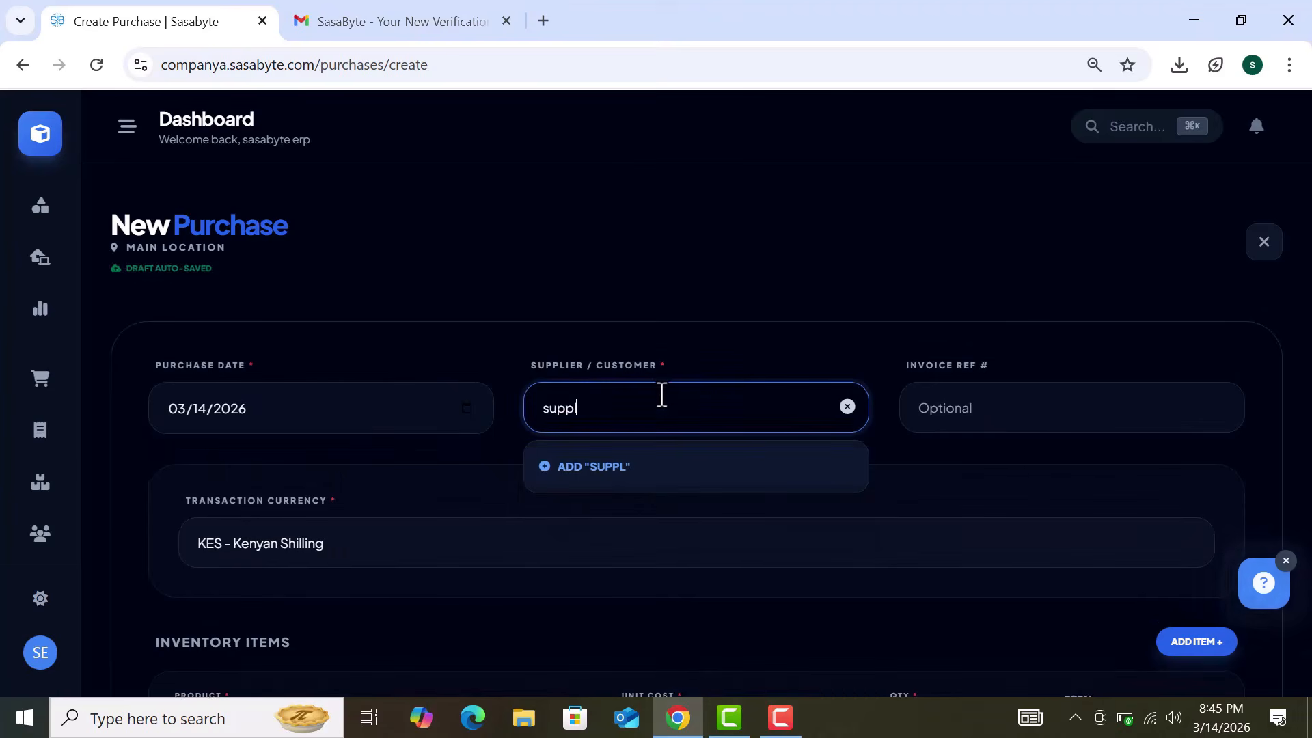
type("l")
left_click(847, 385)
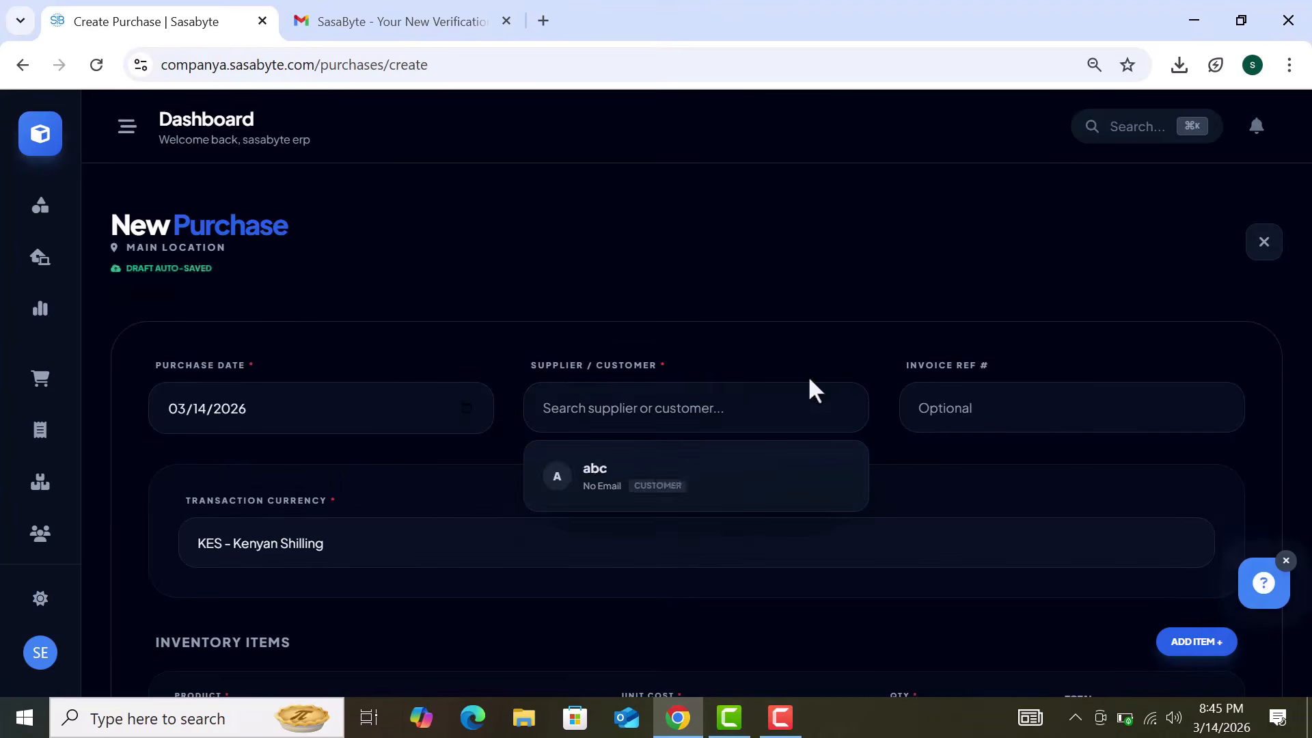
left_click(658, 478)
scroll(919, 486, "down", 3)
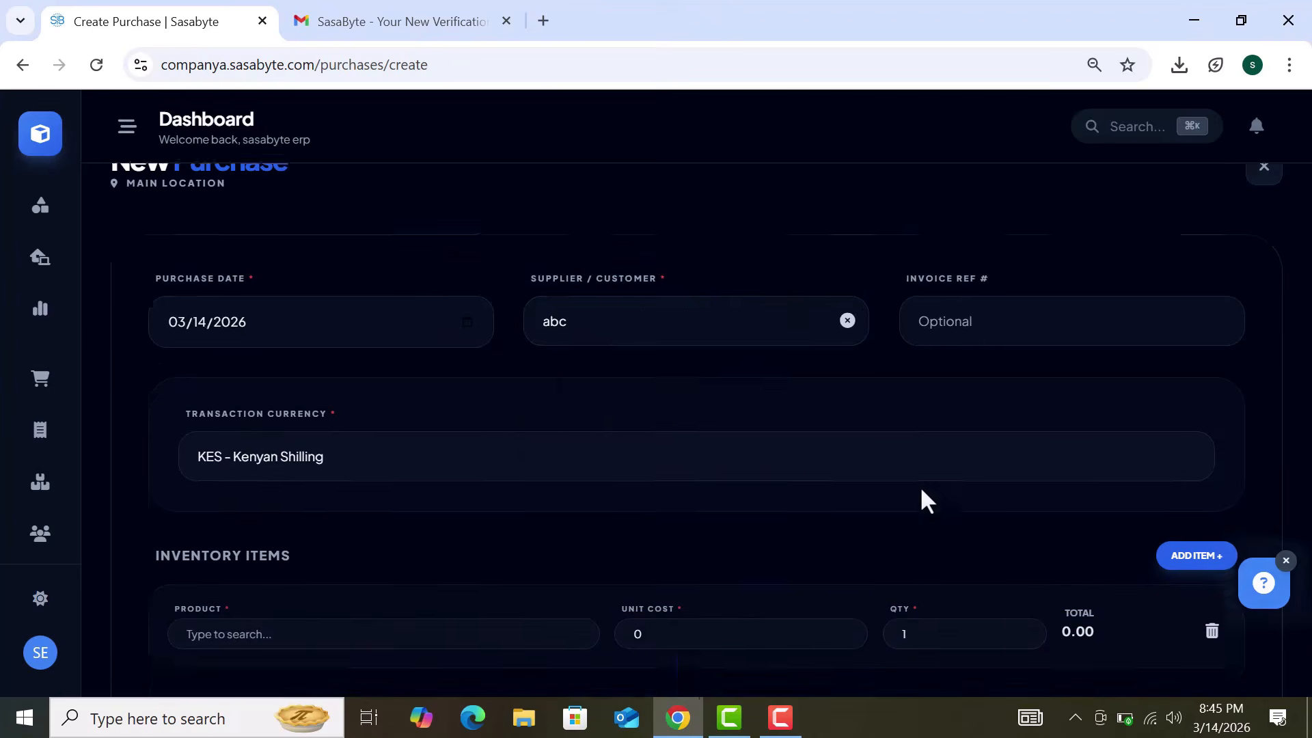
scroll(919, 485, "up", 1)
Step: Re-confirm abc as supplier after revisiting the invoice reference field
left_click(979, 299)
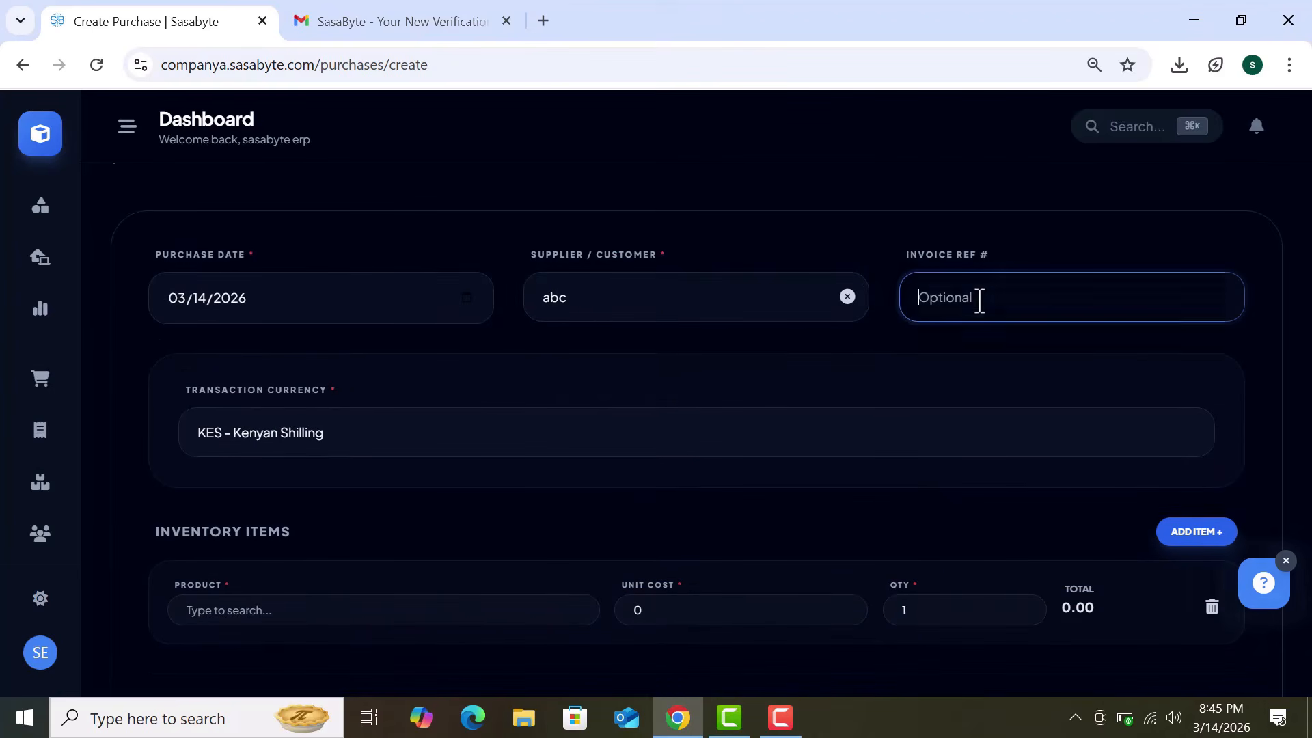
left_click(781, 349)
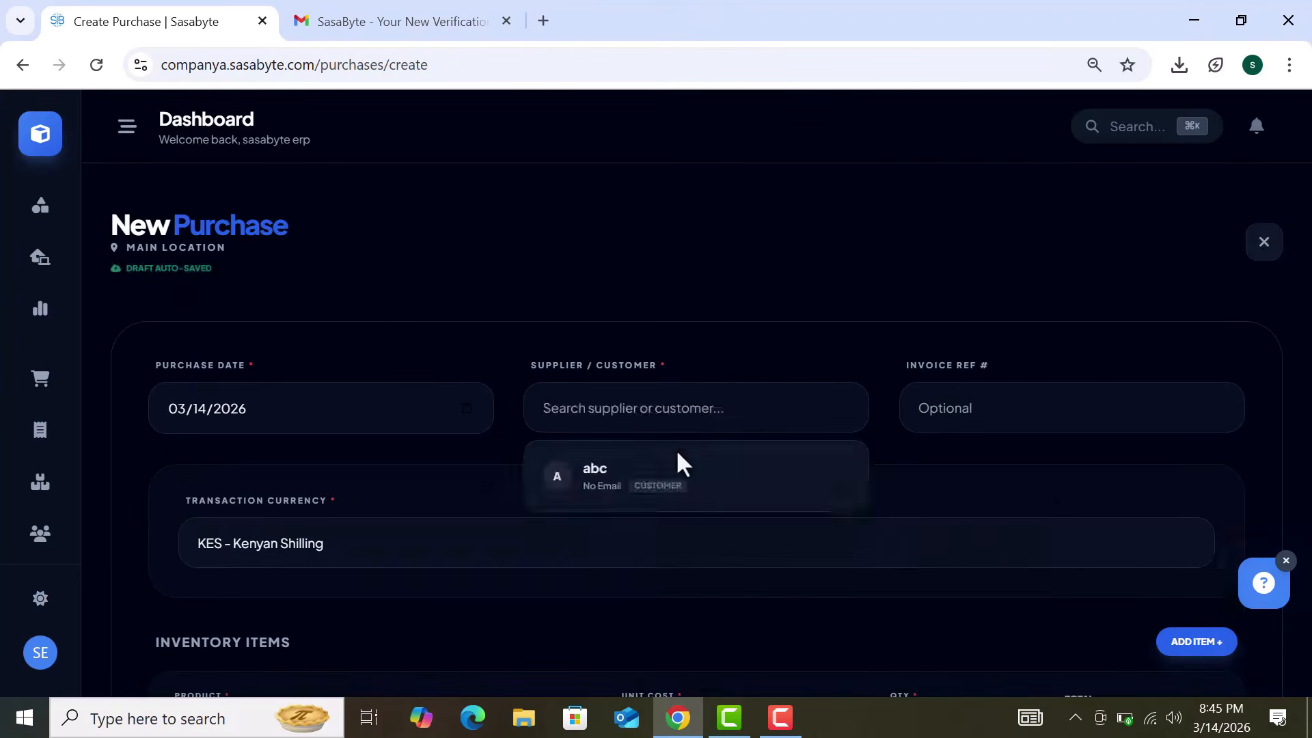
left_click(663, 475)
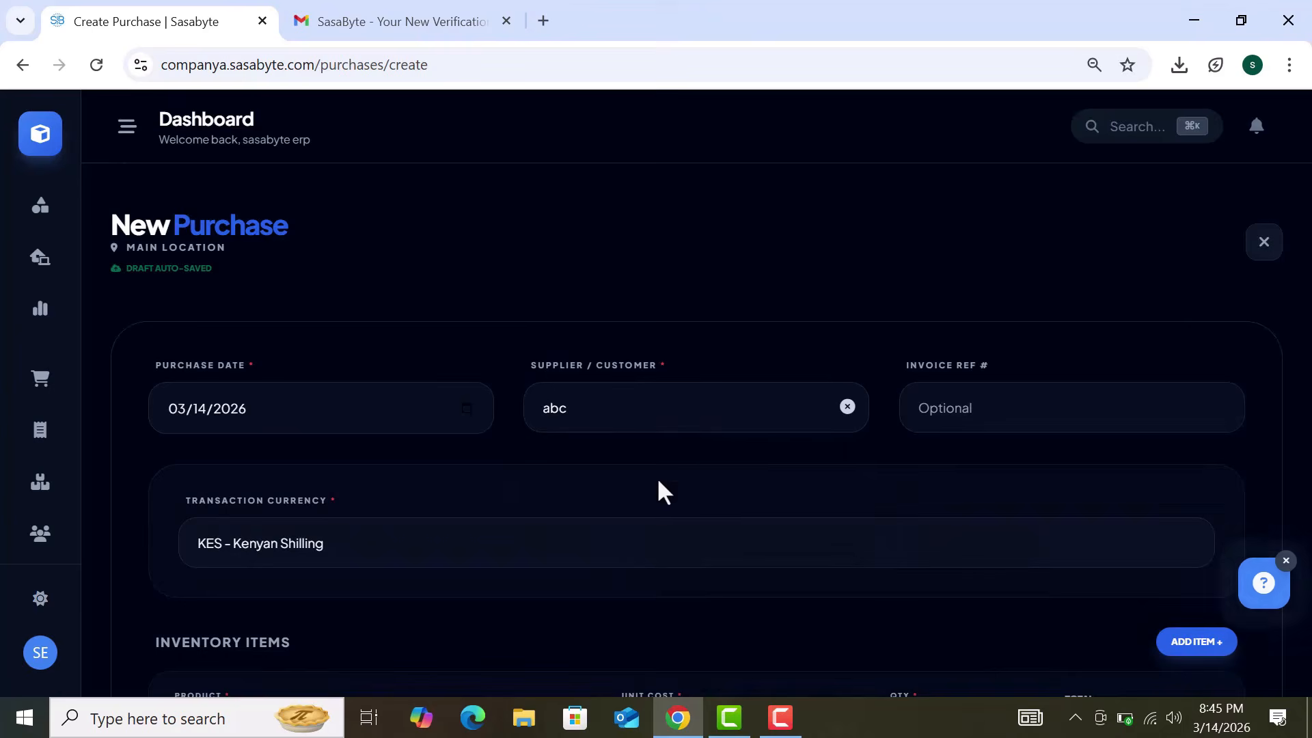
scroll(921, 489, "down", 5)
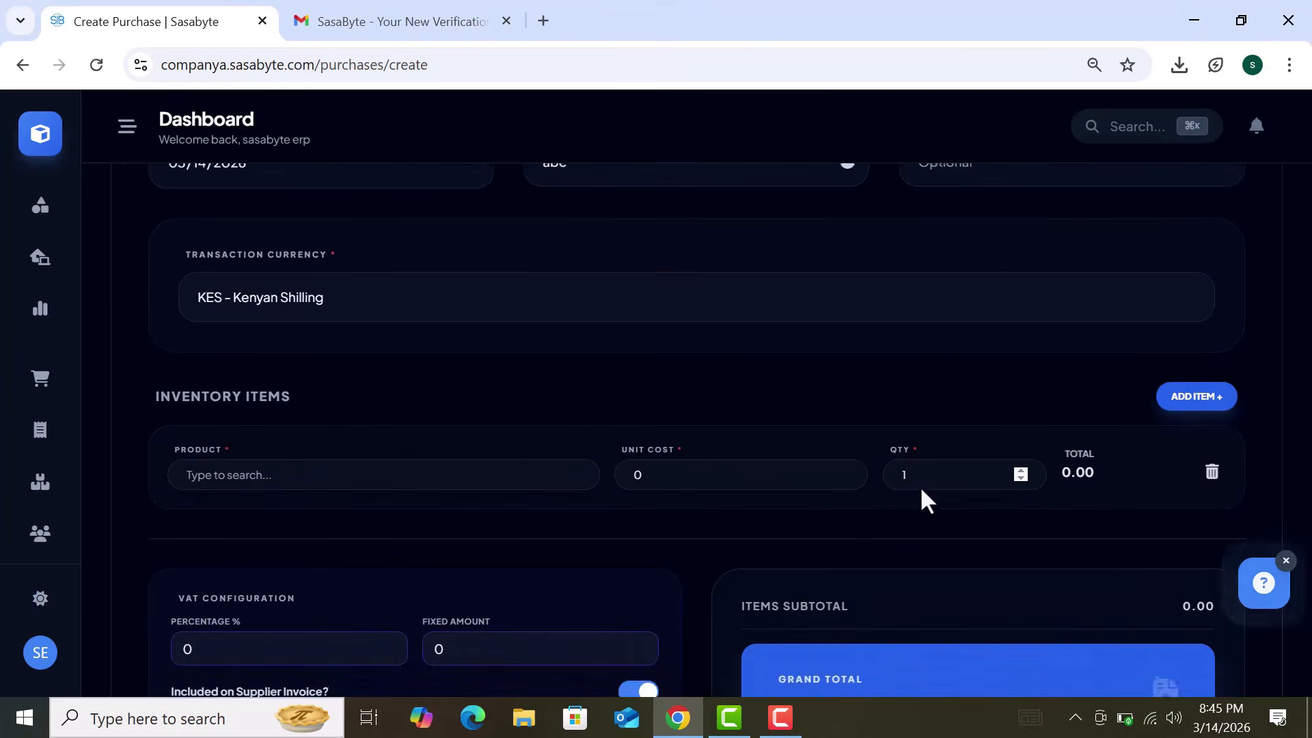
scroll(921, 489, "up", 3)
left_click(978, 298)
left_click(783, 352)
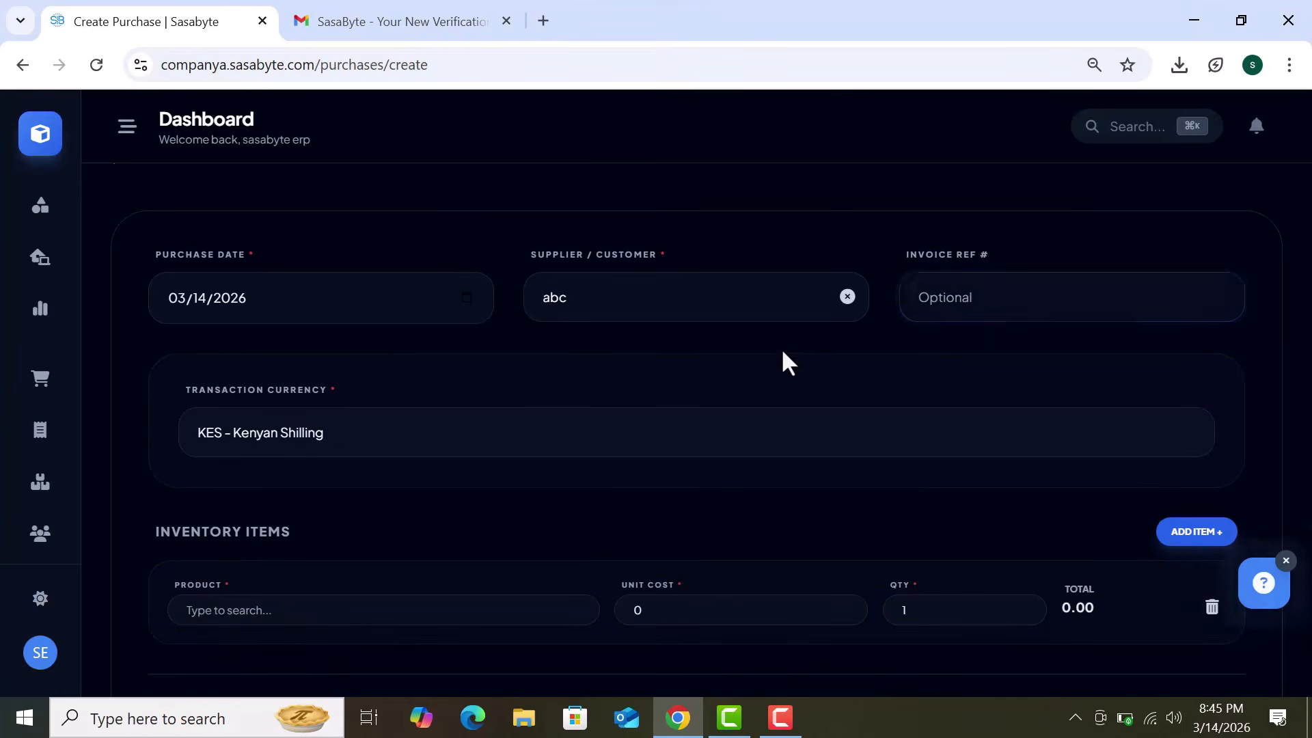
scroll(782, 352, "down", 1)
scroll(783, 362, "down", 3)
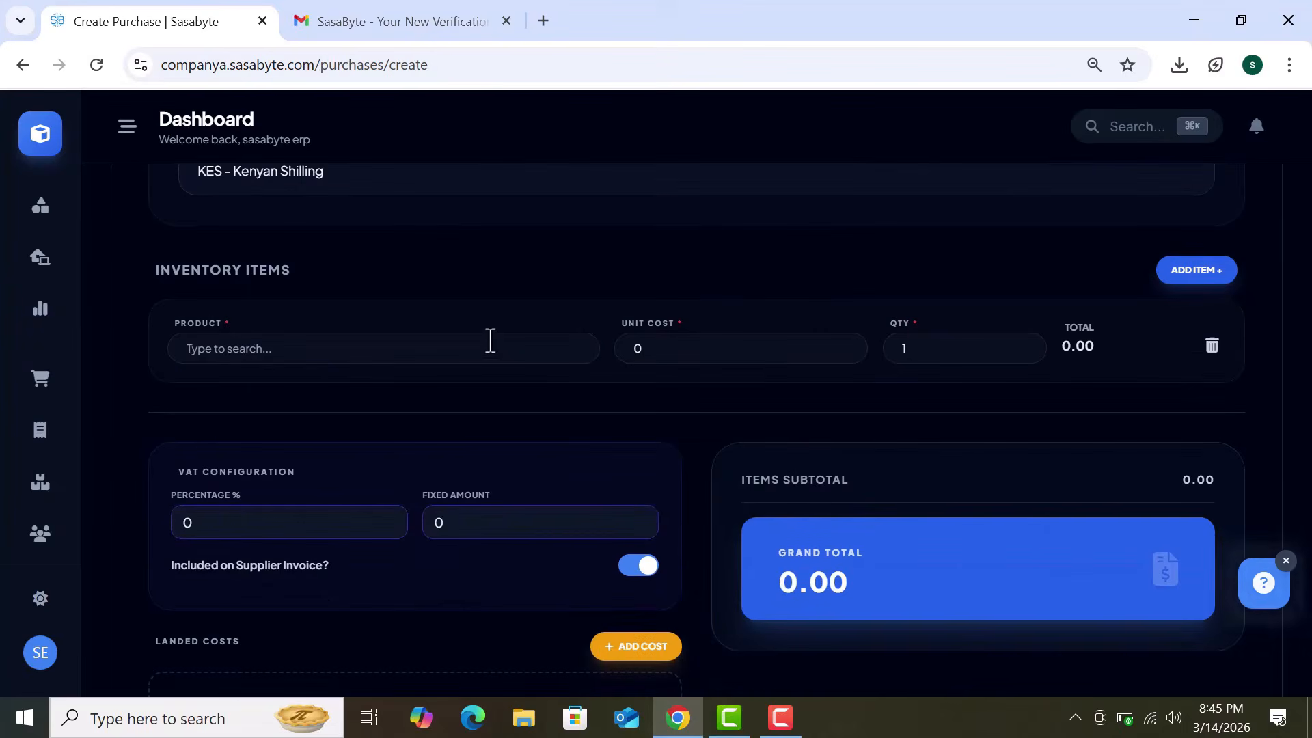
Step: Add Iphone 16 at unit cost 45600 with quantity 4, totalling 182,400.00
left_click(489, 341)
left_click(419, 396)
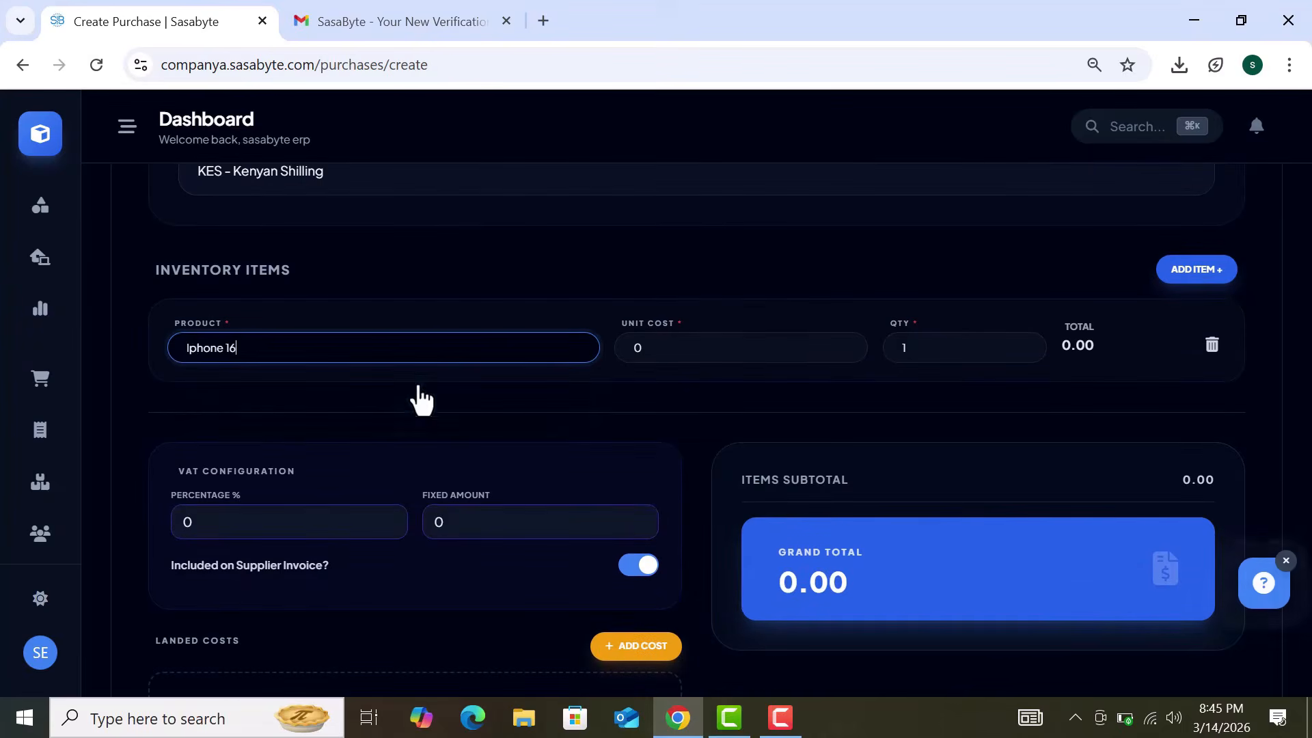
left_click(669, 353)
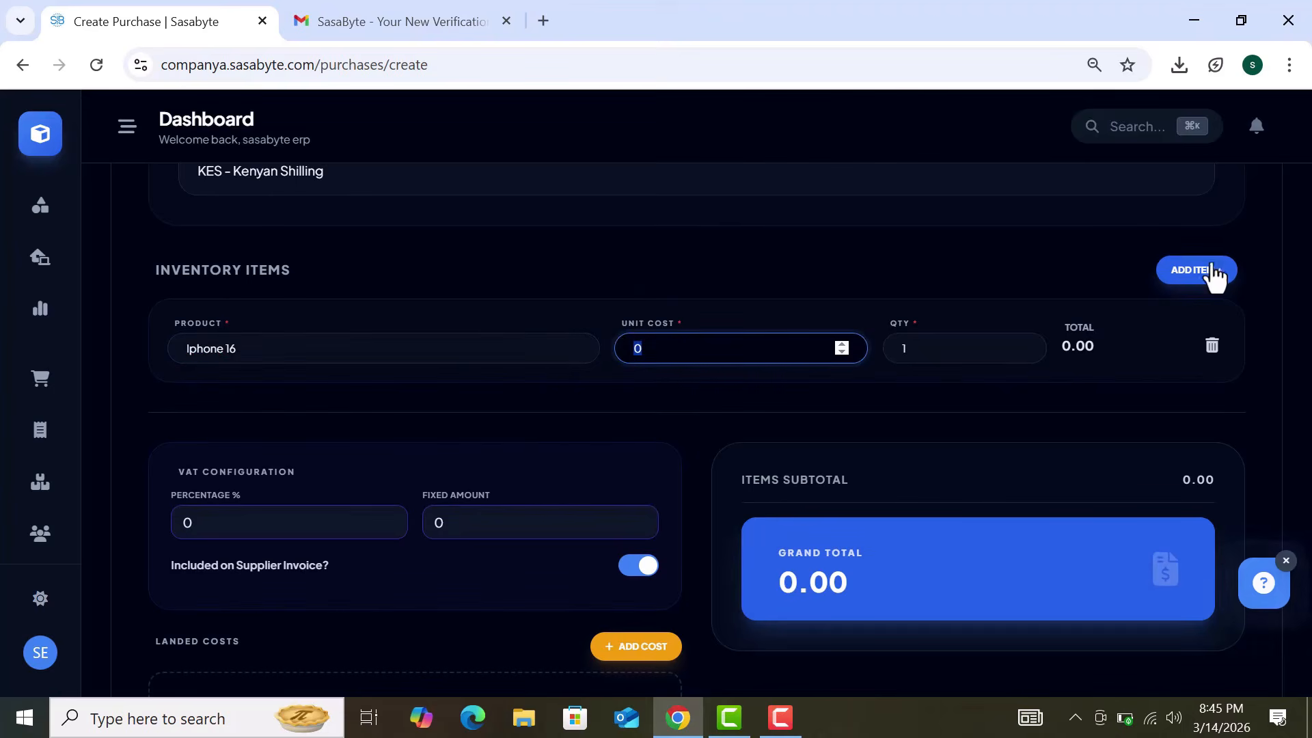
left_click(1215, 271)
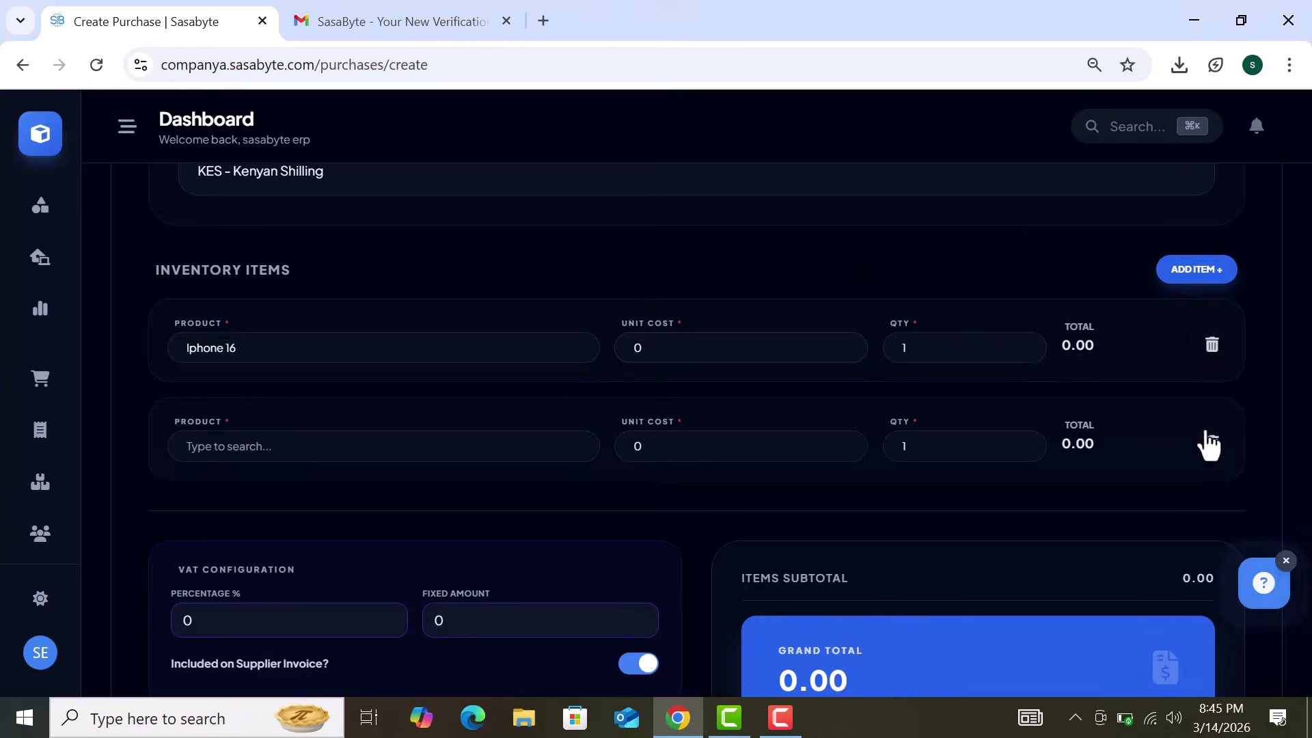
left_click(1211, 445)
left_click(967, 360)
type("4")
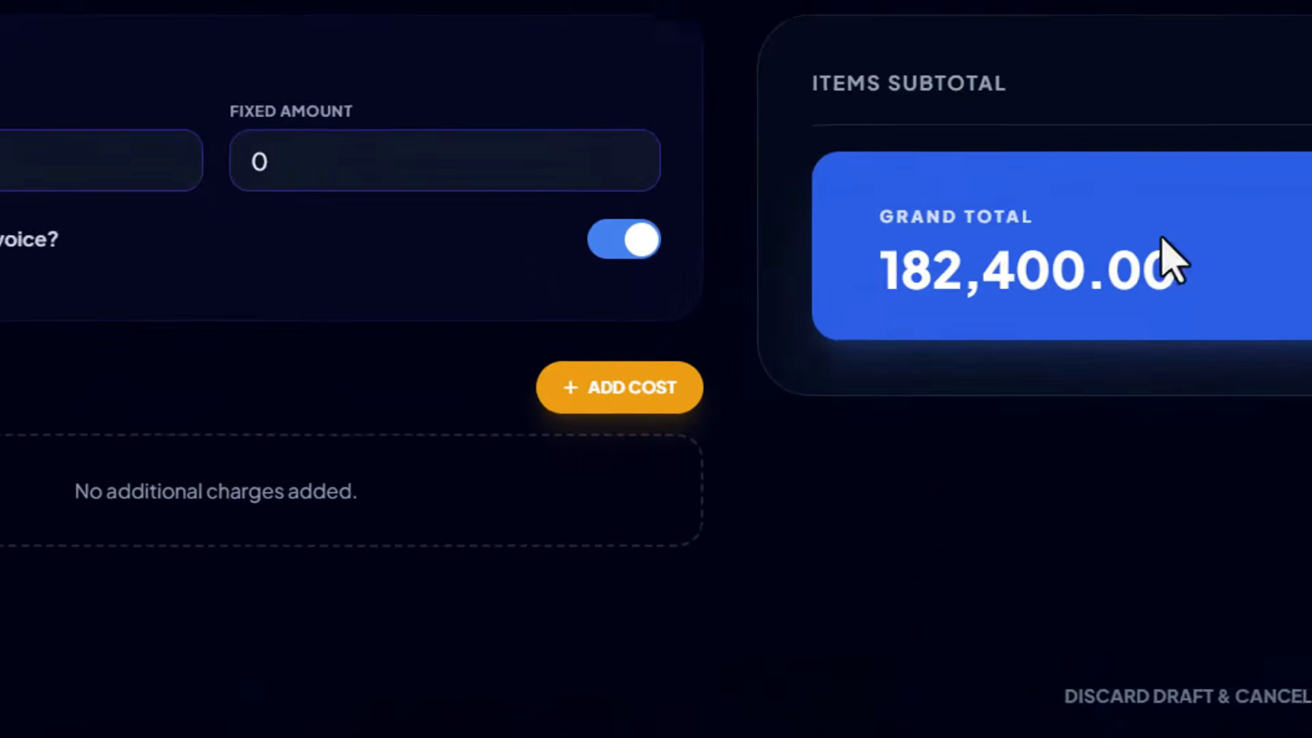
Step: Add a landed cost described 'cargo' with a total charge amount of 21000
left_click(607, 395)
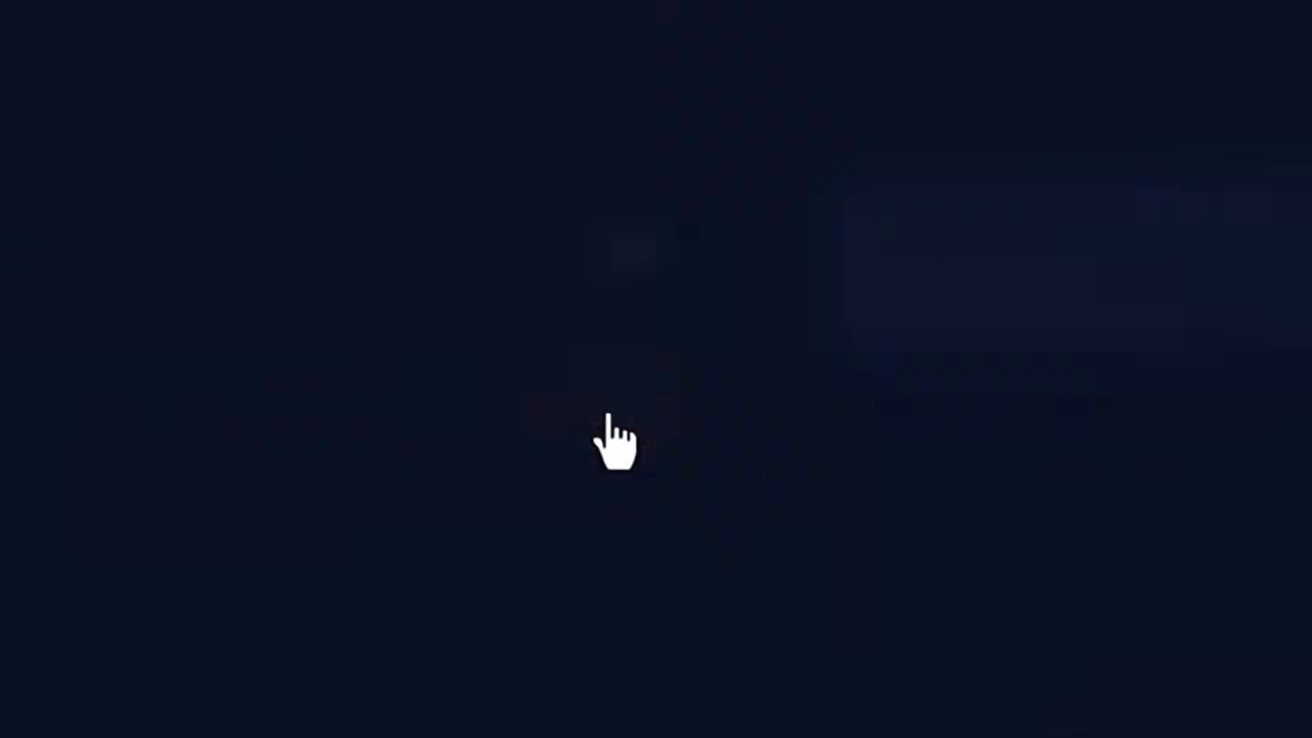
left_click(477, 344)
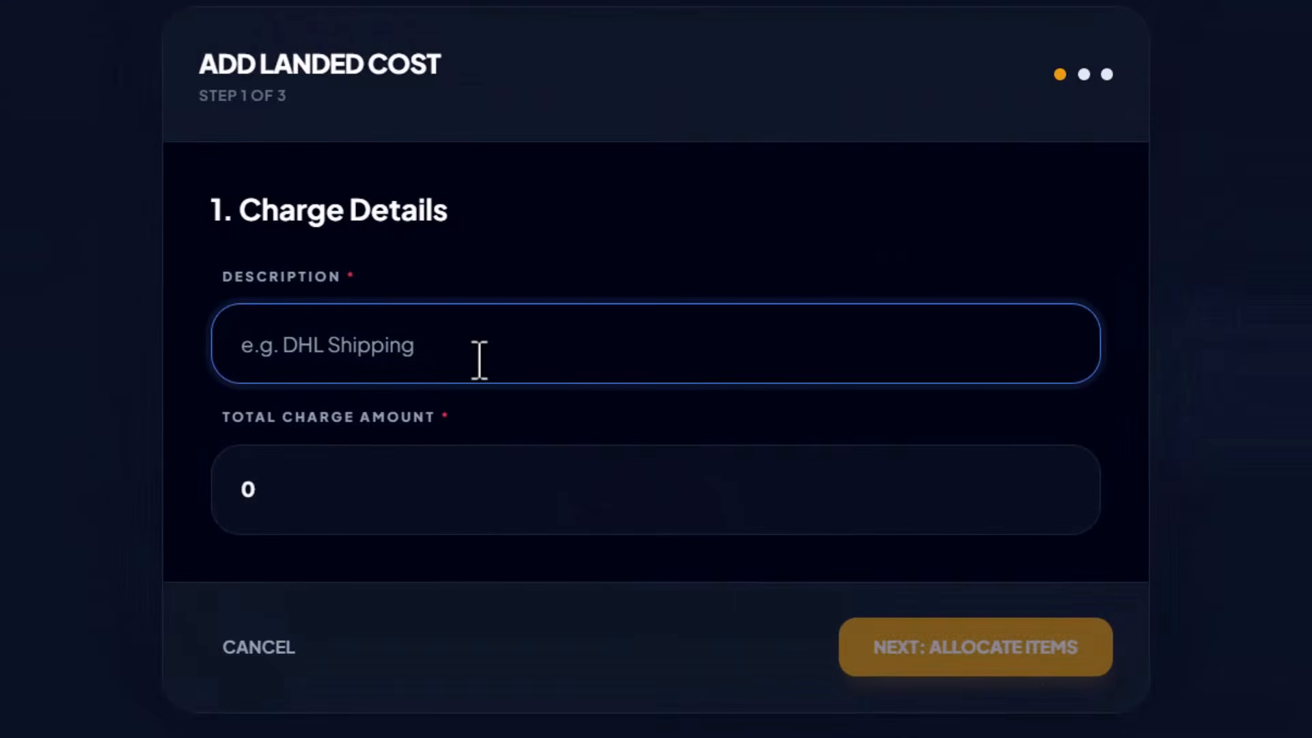
type("cargo")
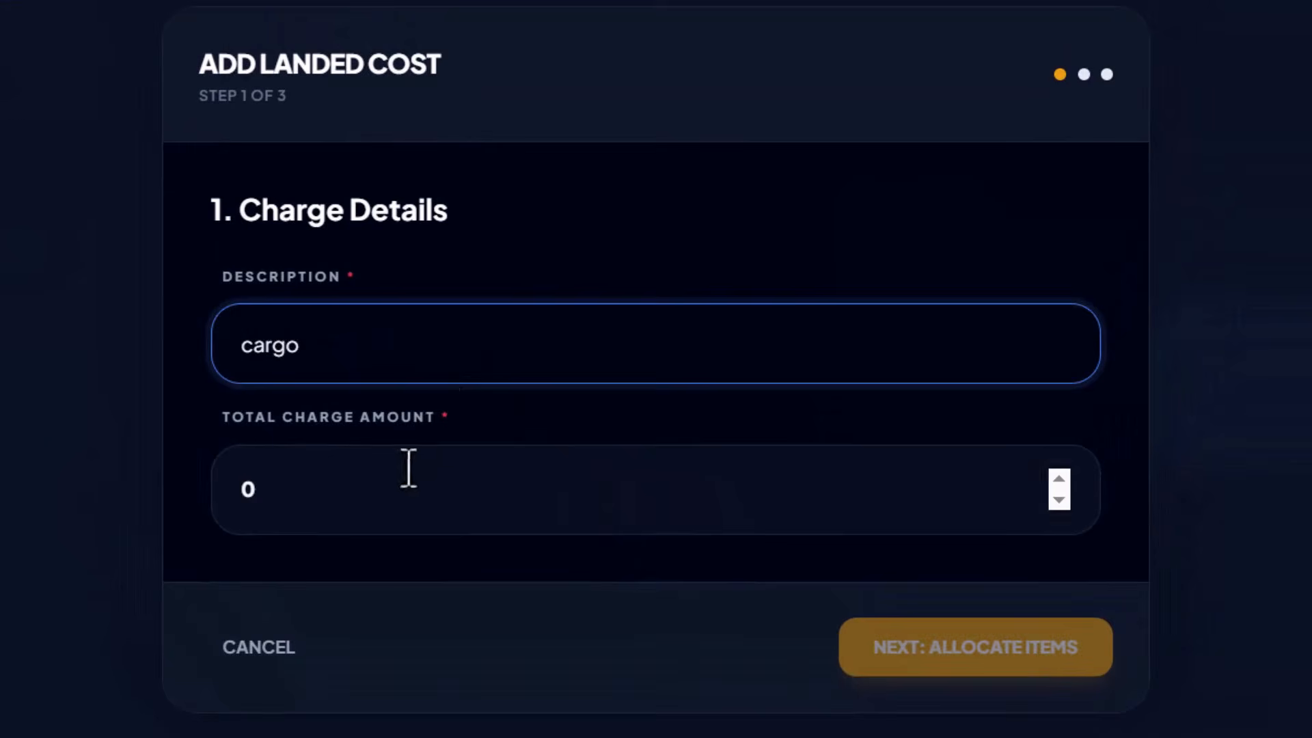
left_click(399, 486)
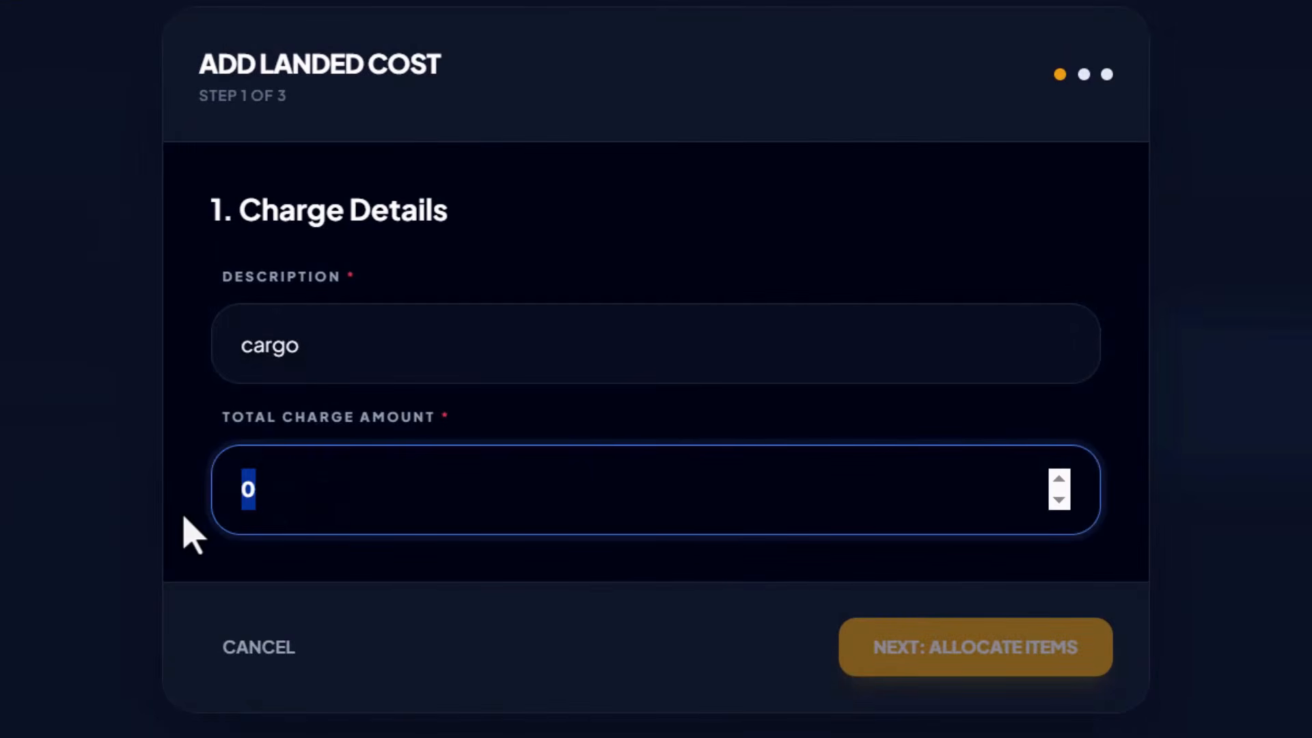
type("2")
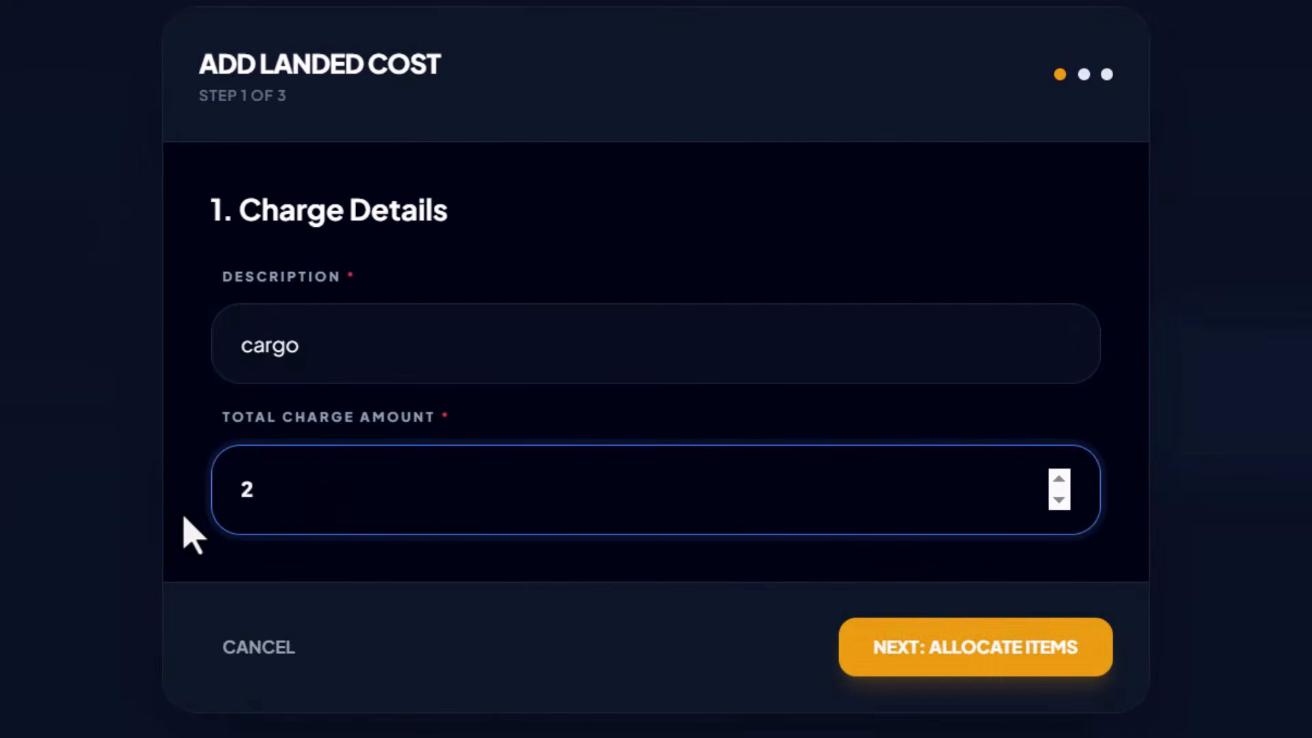
type("1000")
Step: Allocate the full 21,000 landed cost to Iphone 16 using Auto-Split by Value
left_click(940, 669)
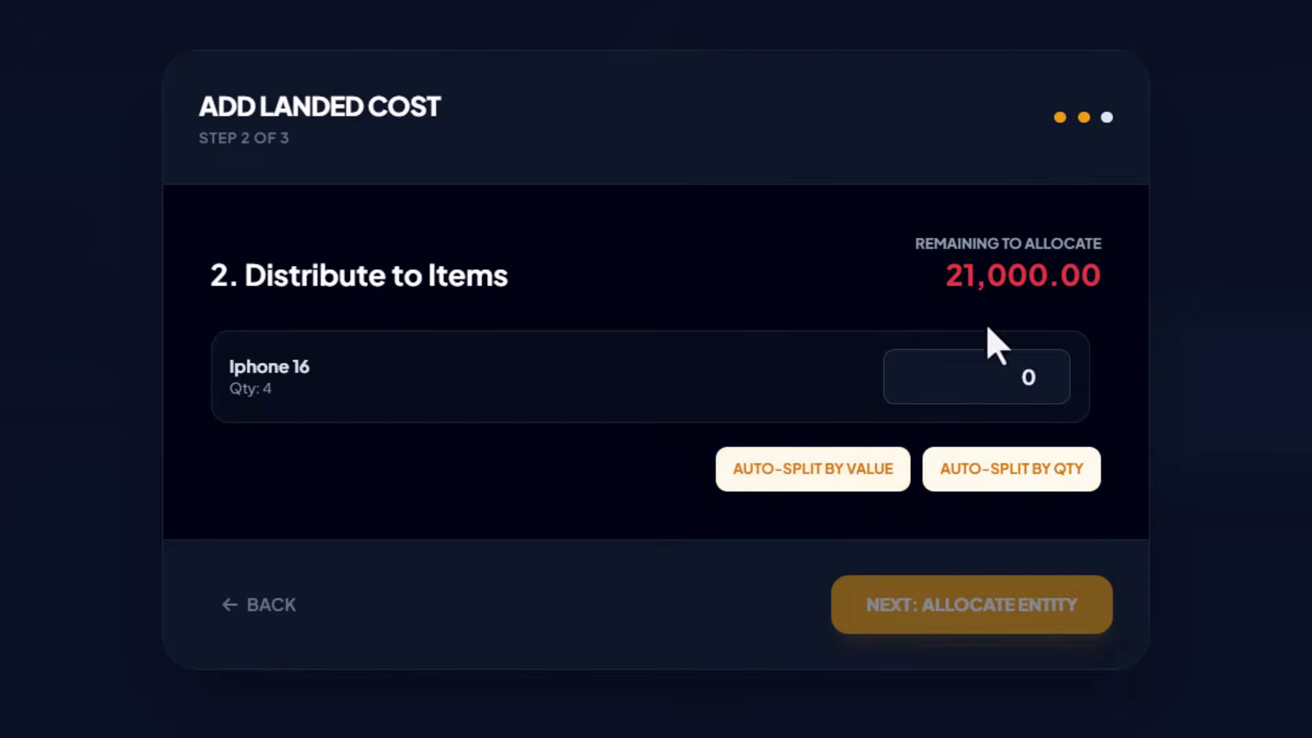
left_click(1019, 377)
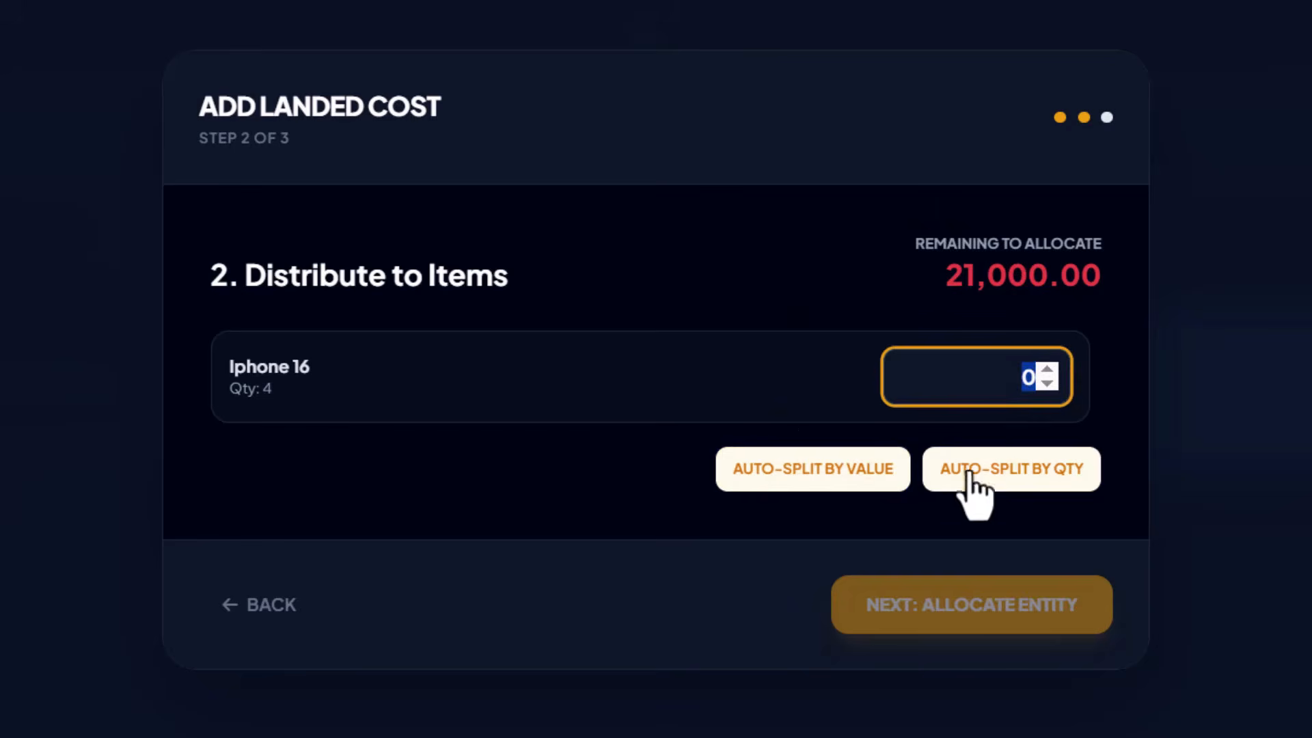
left_click(882, 477)
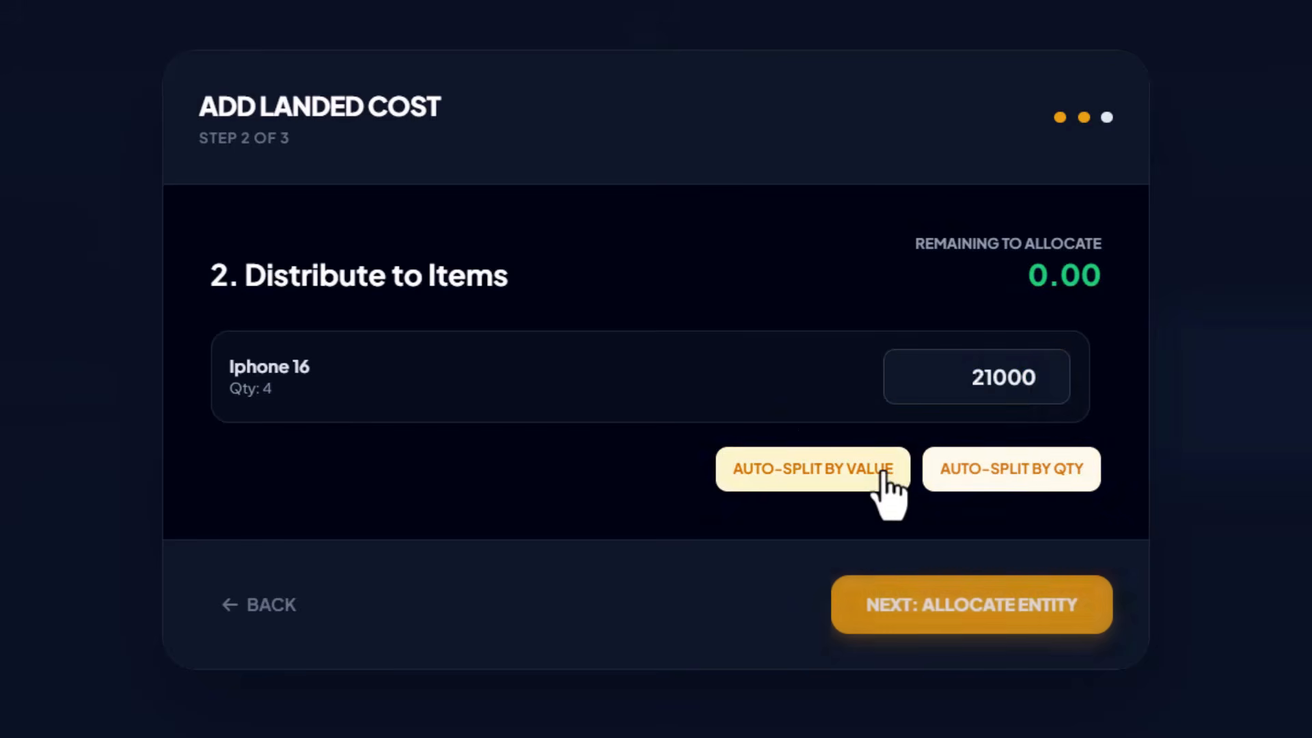
left_click(970, 380)
left_click(1108, 458)
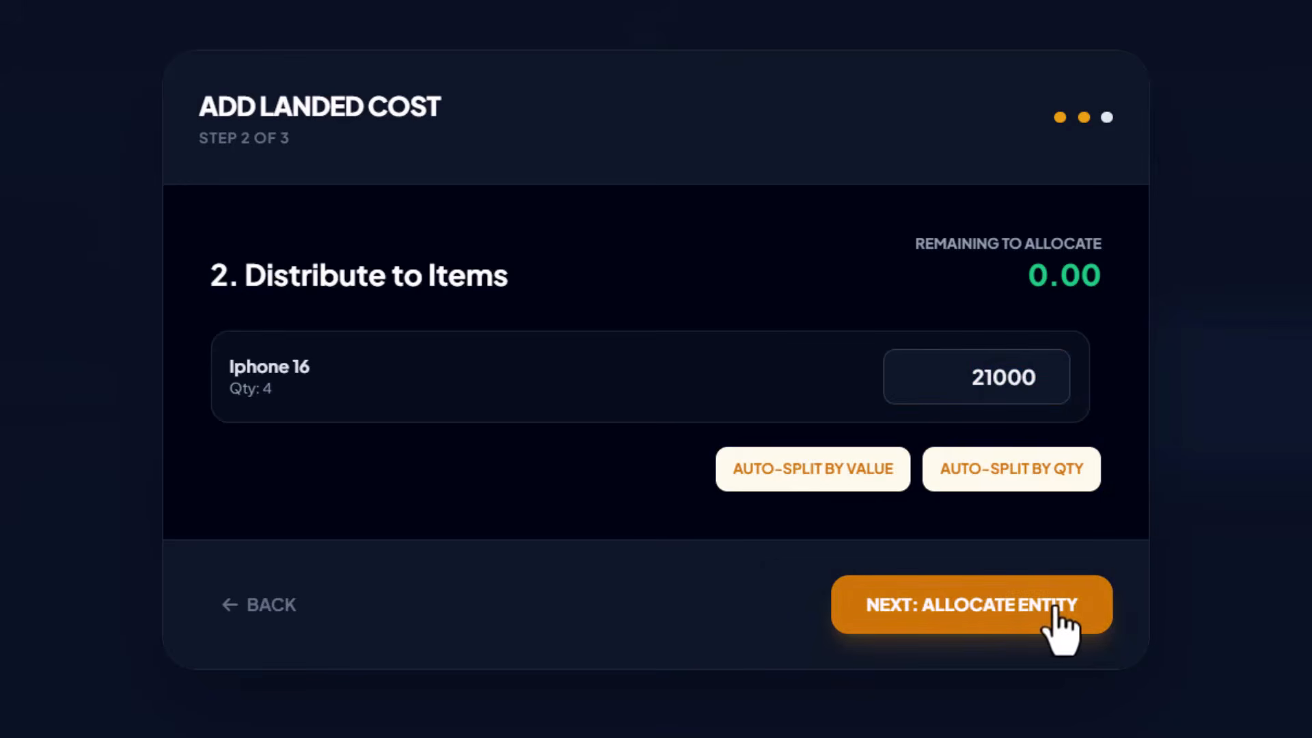
Step: Choose abc as the accounting entity to pay and enter 21000 as the amount
left_click(998, 625)
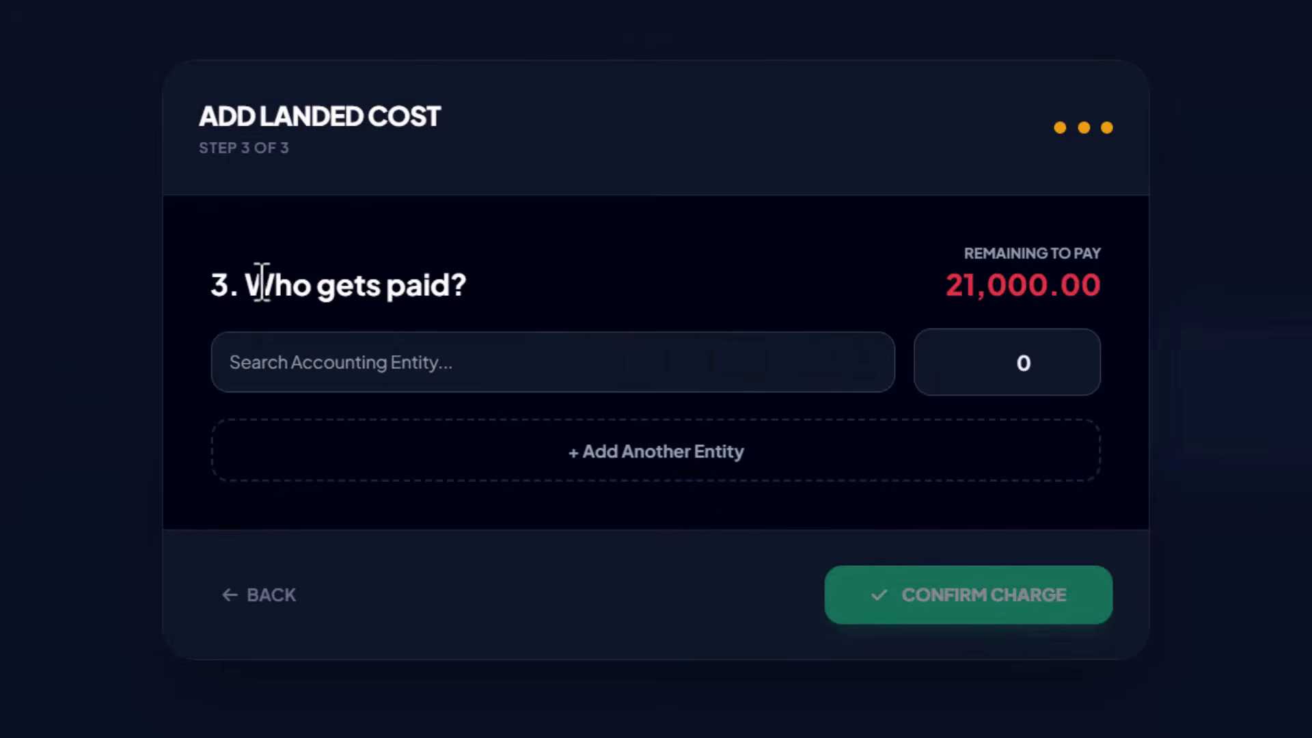
left_click_drag(249, 273, 551, 293)
left_click(630, 285)
left_click(656, 368)
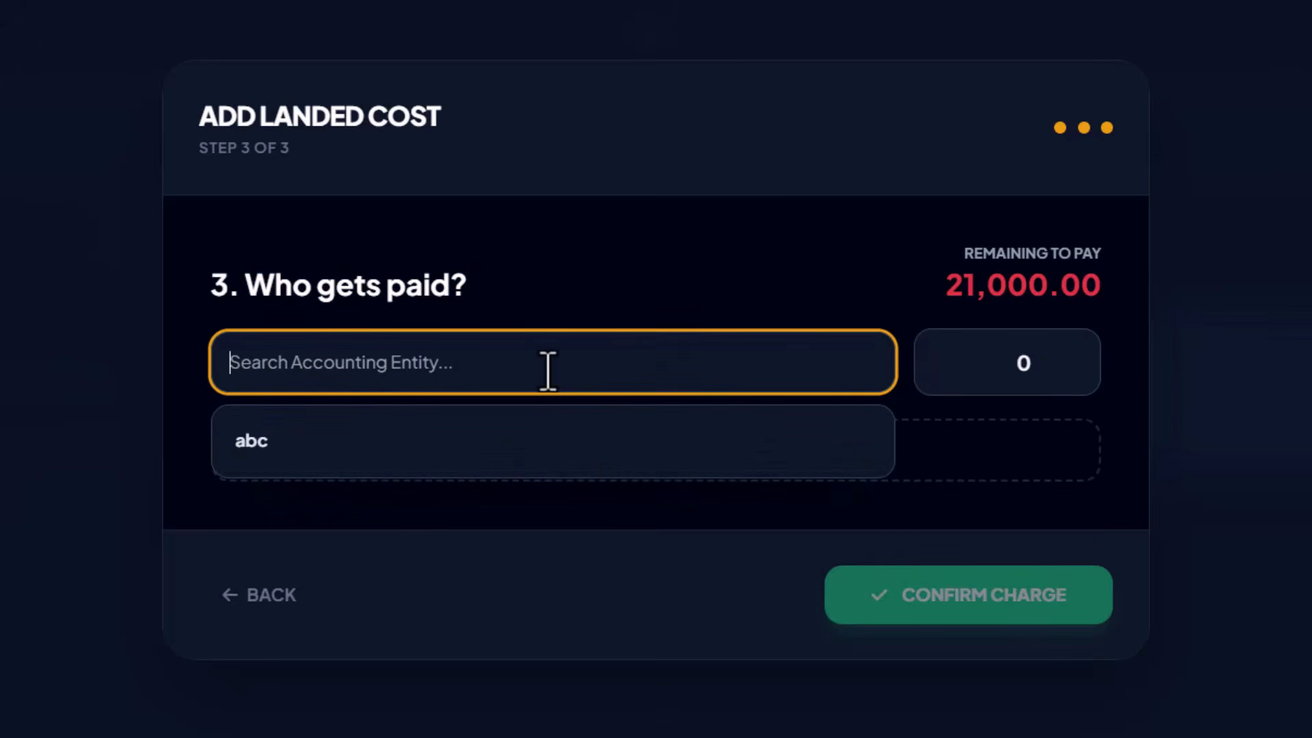
left_click(770, 313)
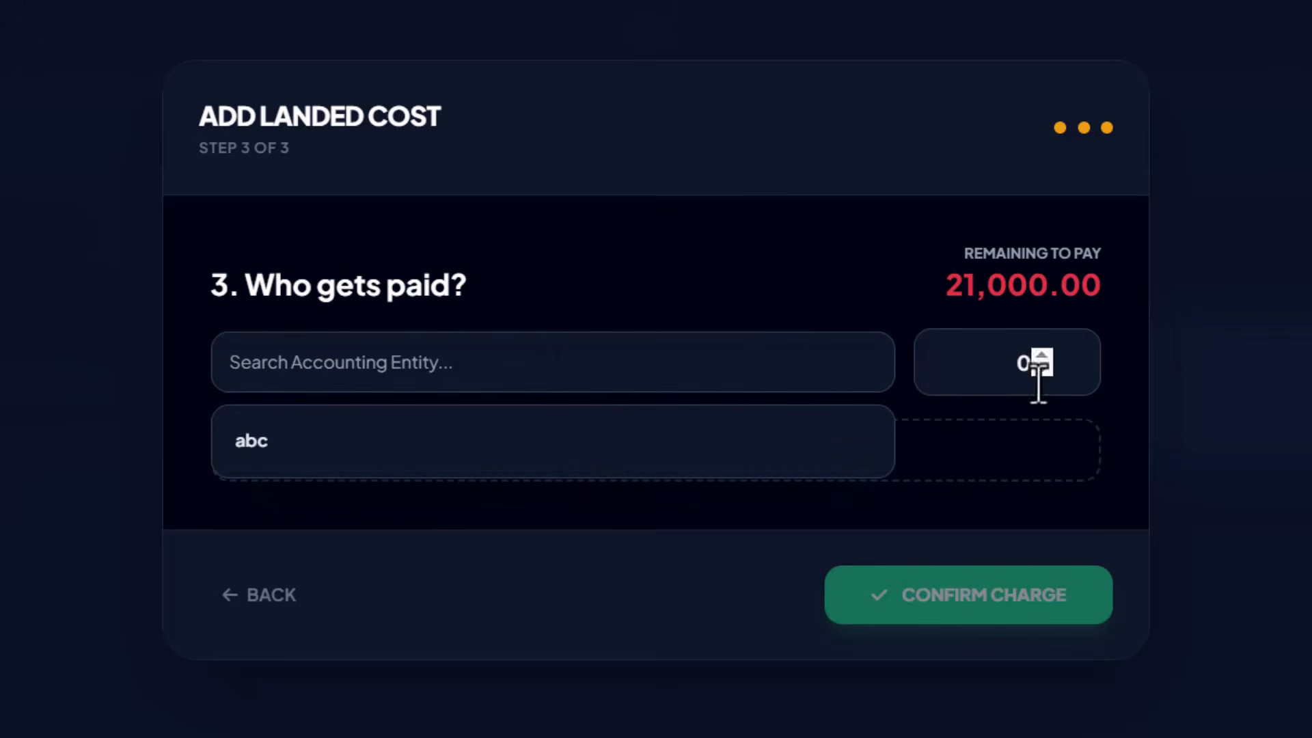
left_click(810, 380)
left_click(755, 457)
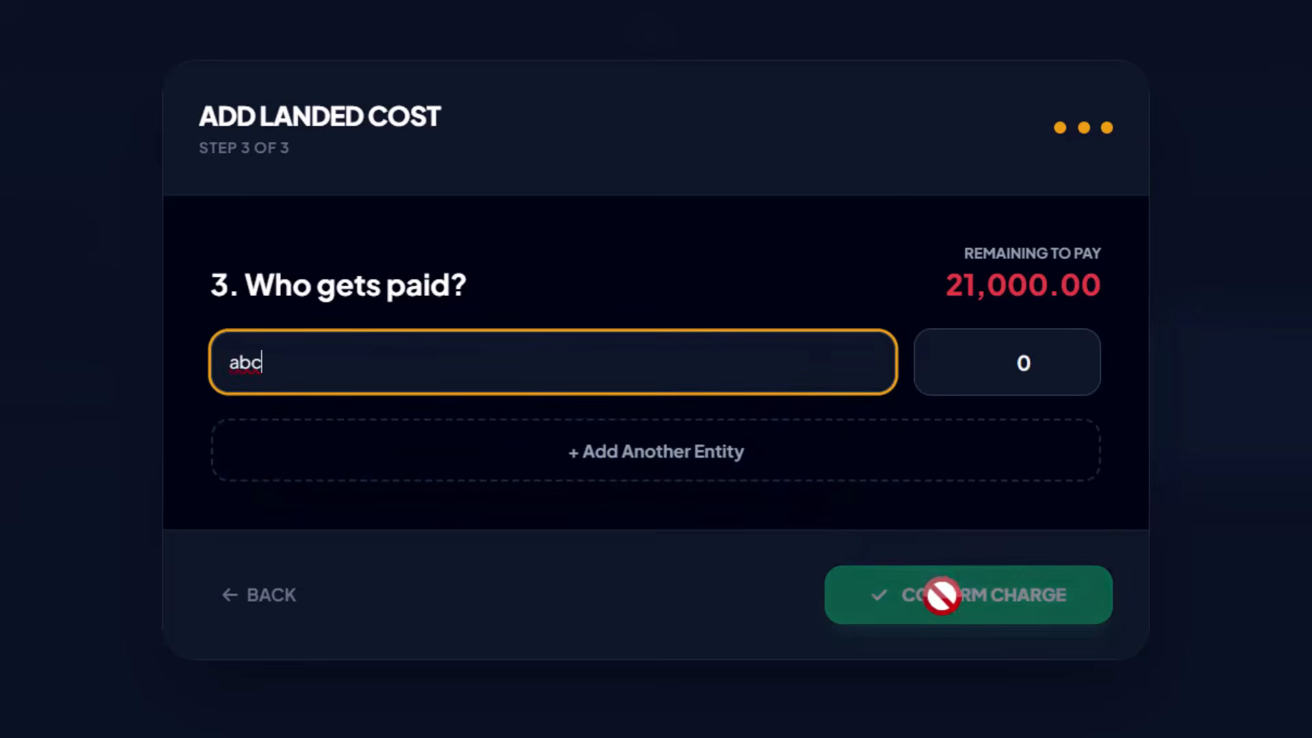
left_click(1035, 362)
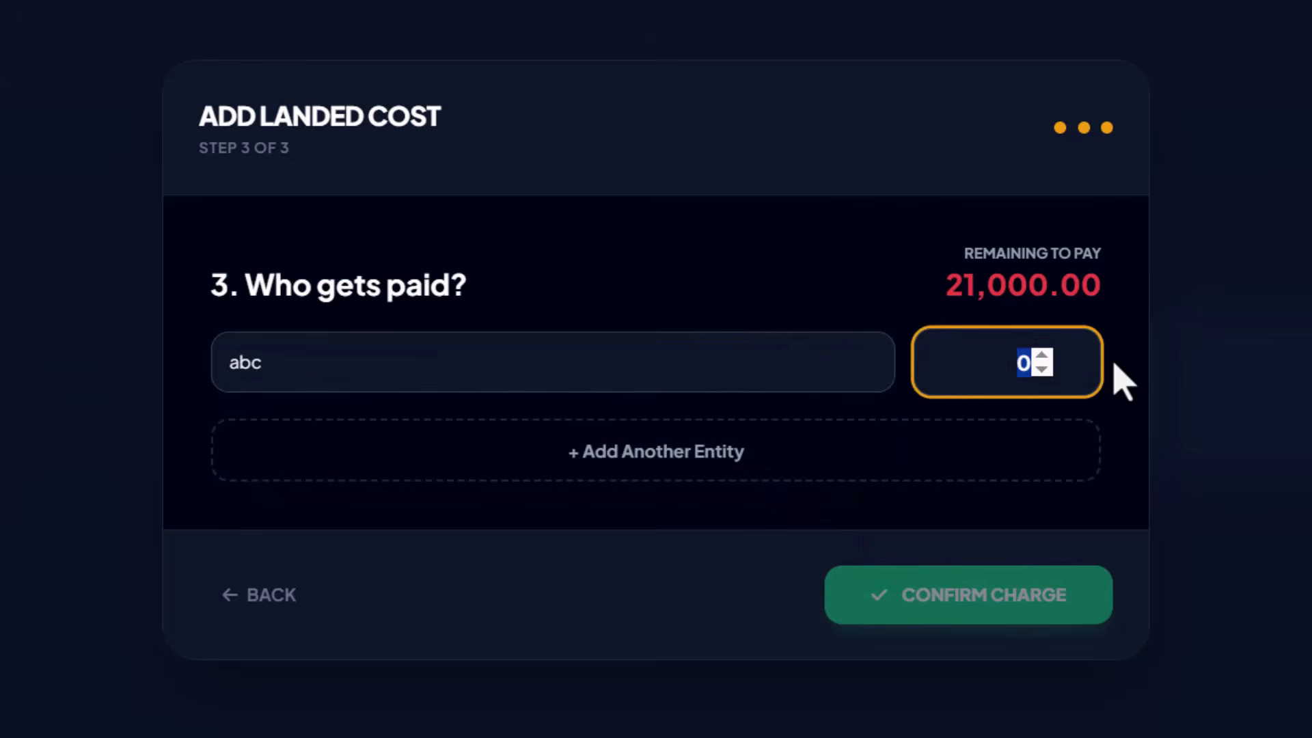
type("21000")
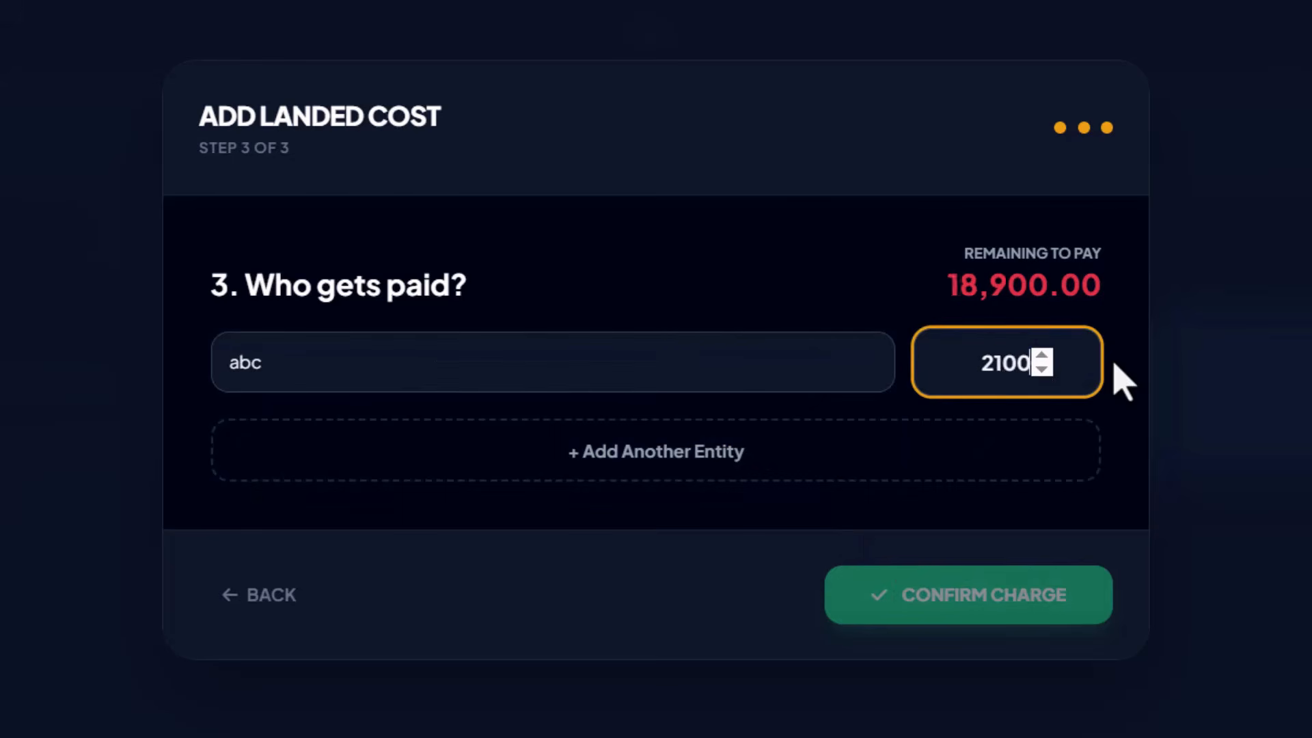
Step: Confirm the 21,000 cargo charge, create purchase PUR-2026/001, and return to the module grid
left_click(964, 605)
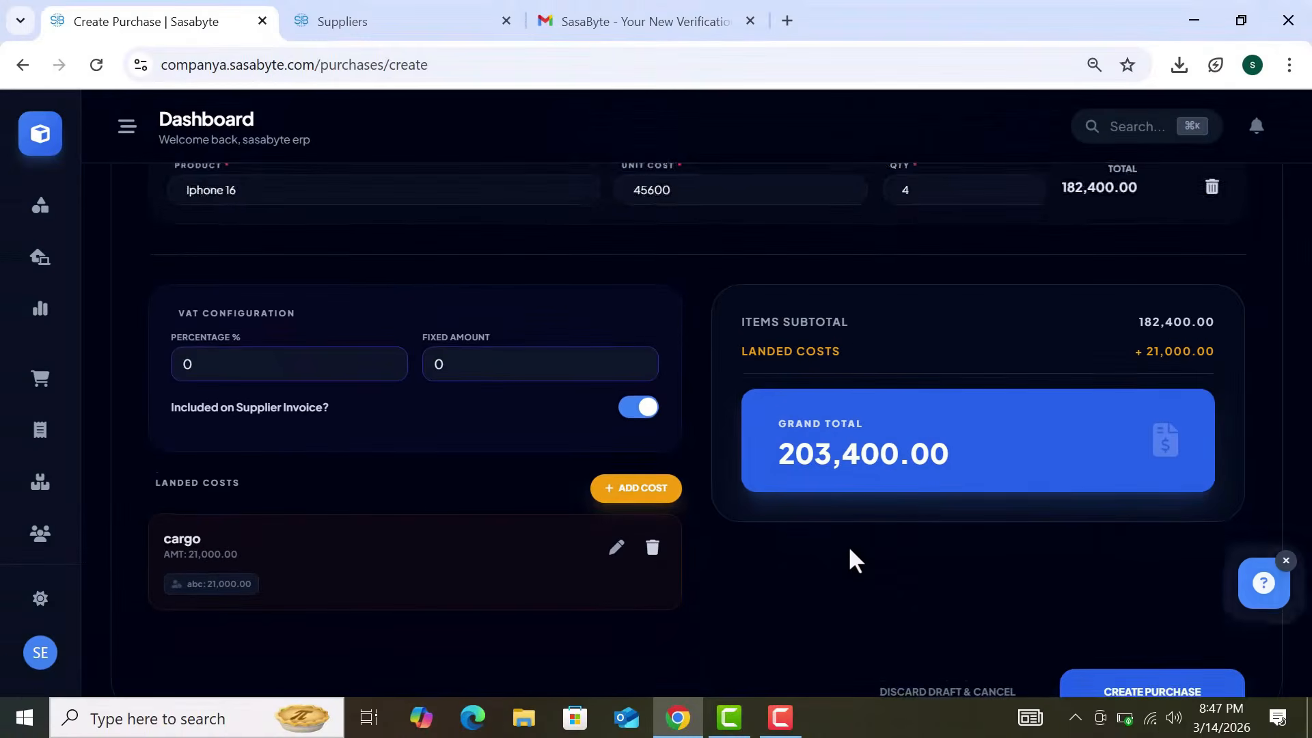
scroll(850, 550, "down", 2)
scroll(841, 555, "down", 1)
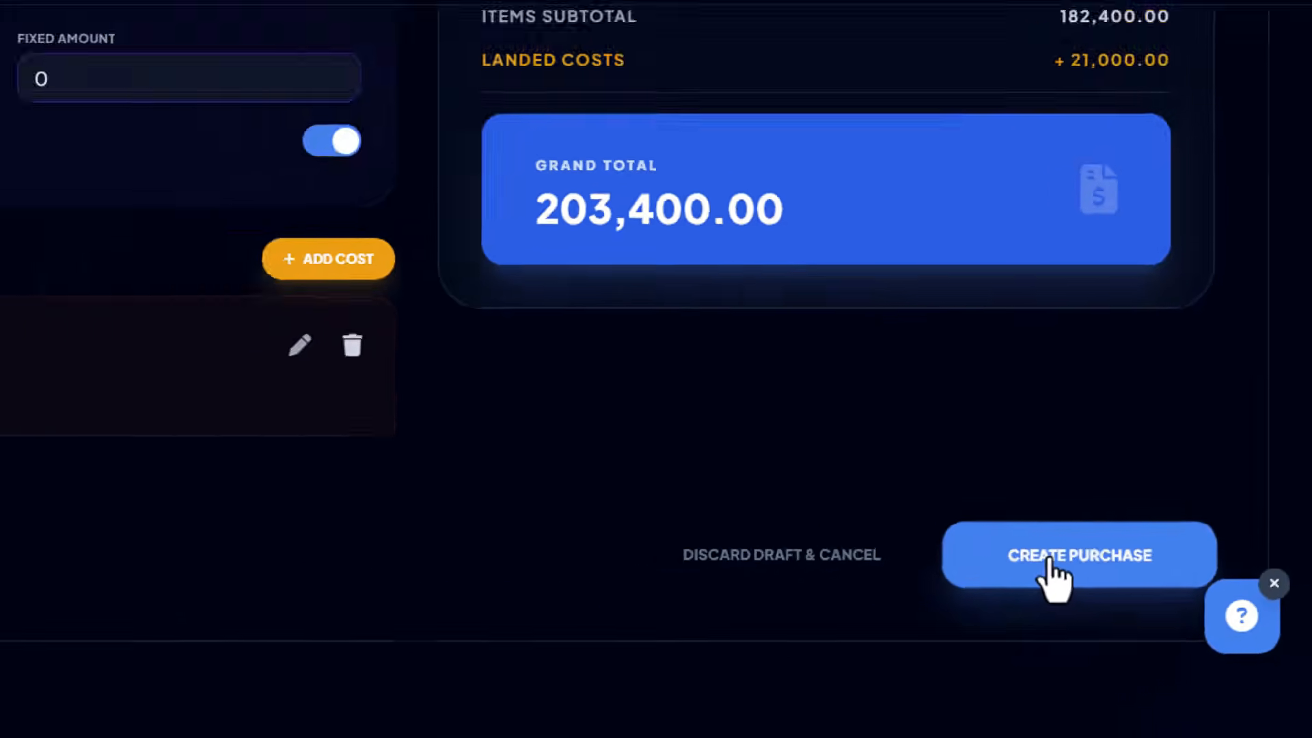
left_click(916, 587)
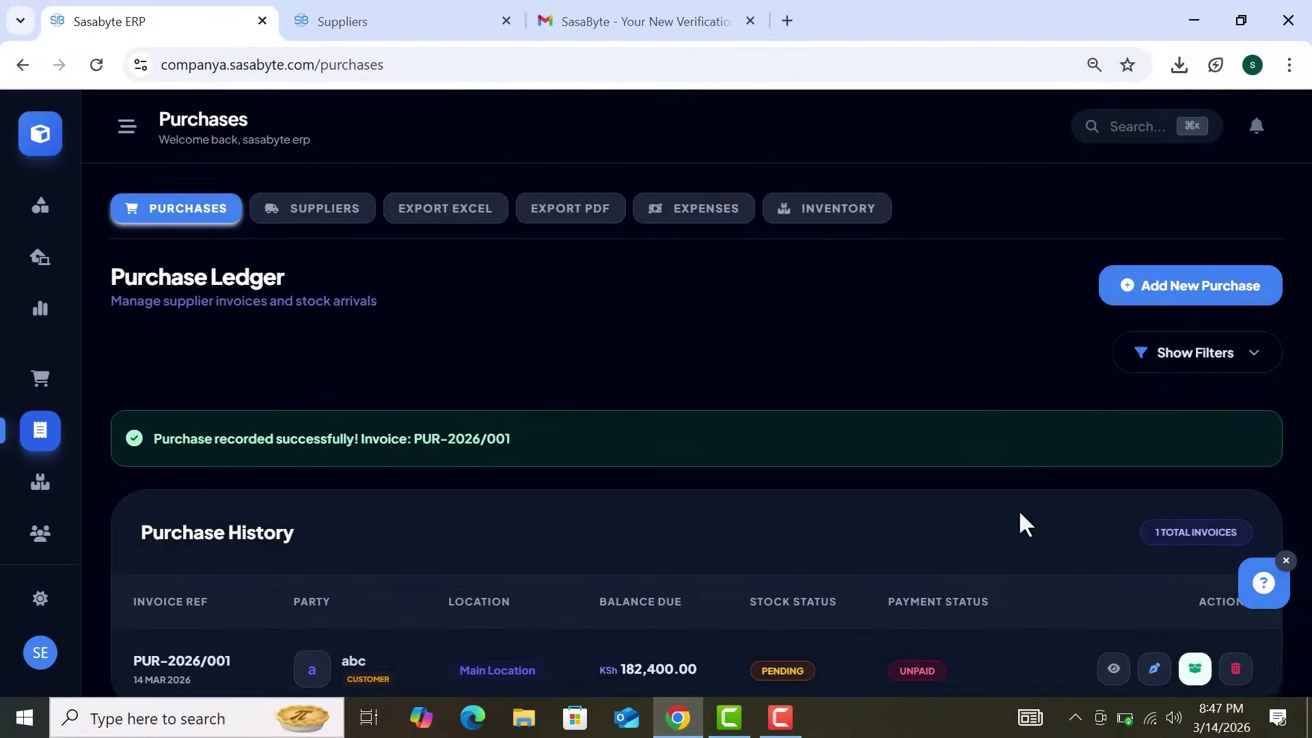
scroll(1019, 521, "down", 2)
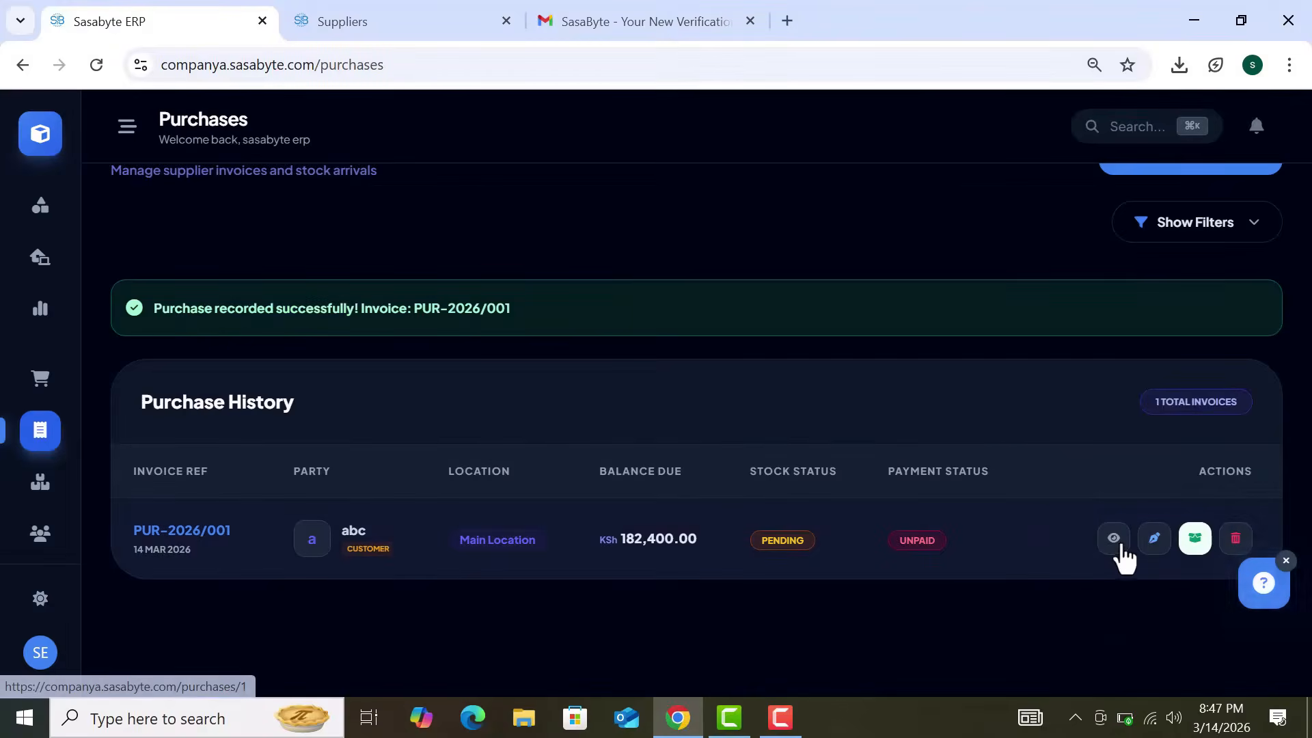
left_click(1117, 546)
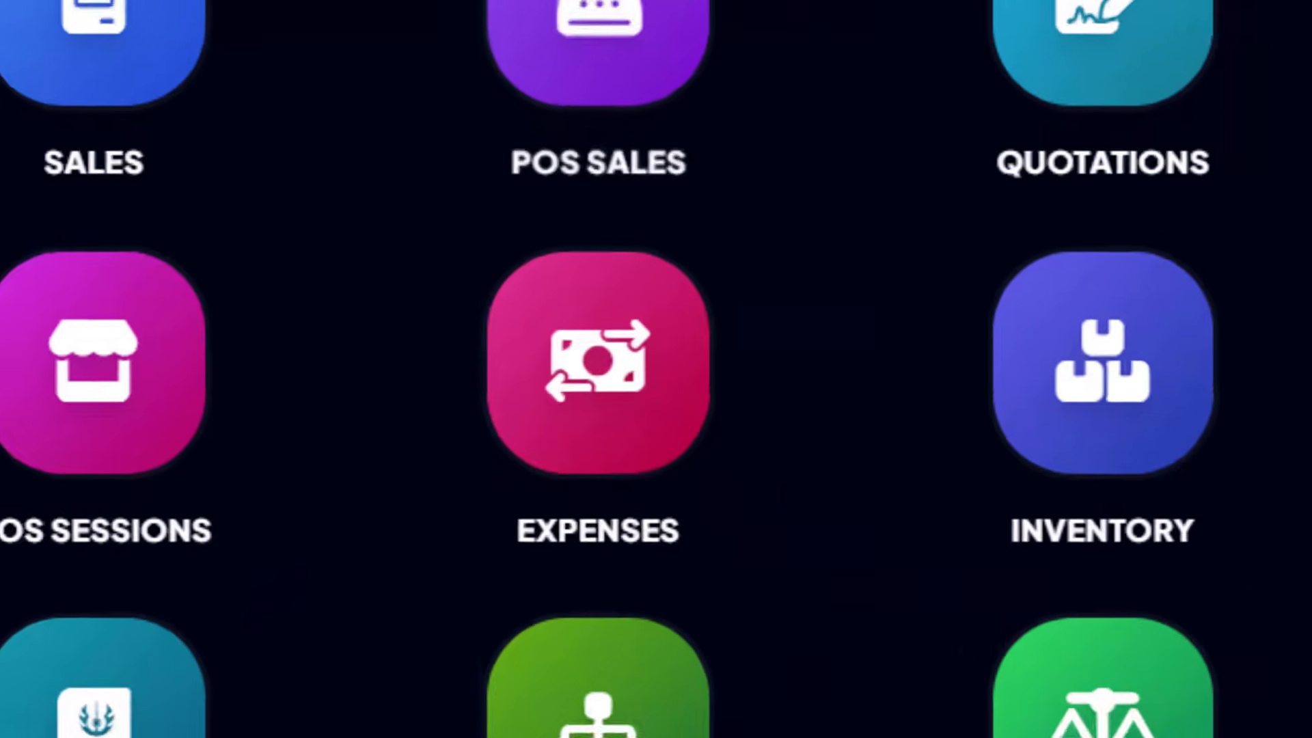
Step: Search modules for 'expen' and open the empty Expenses & Advances ledger
type("expen")
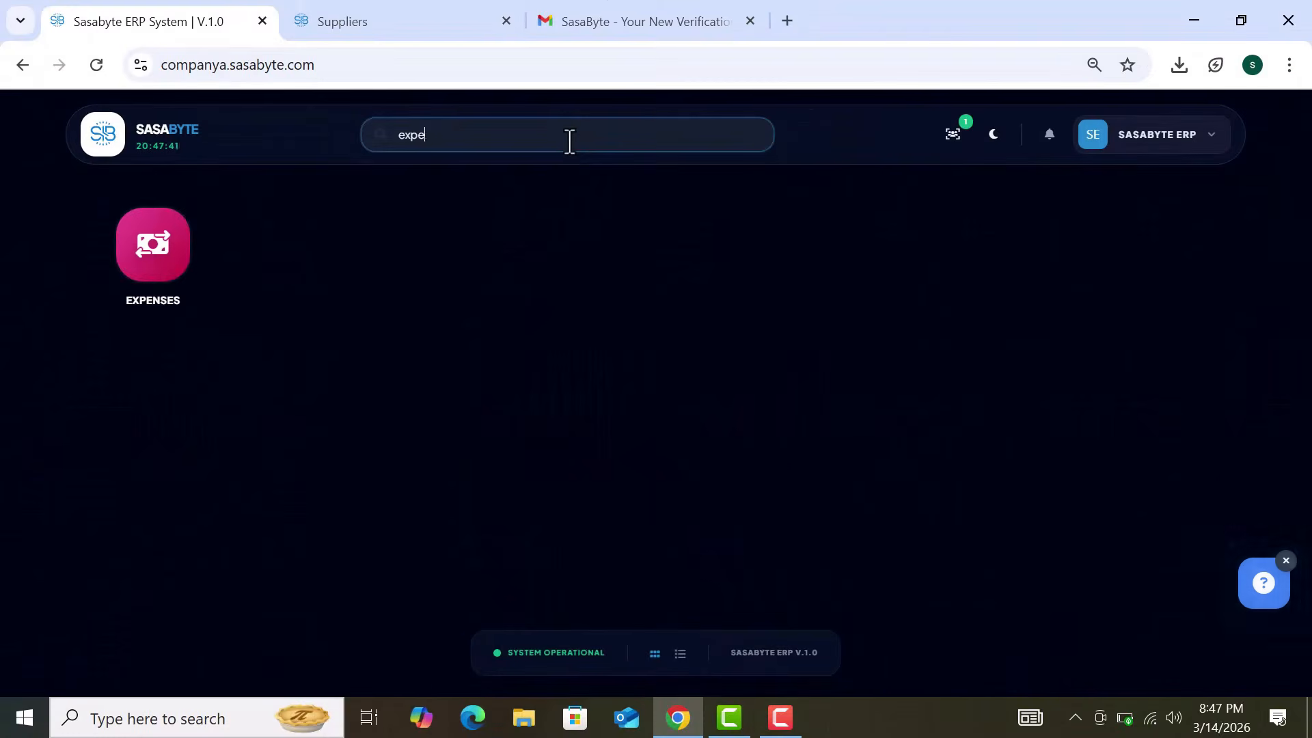
left_click(173, 249)
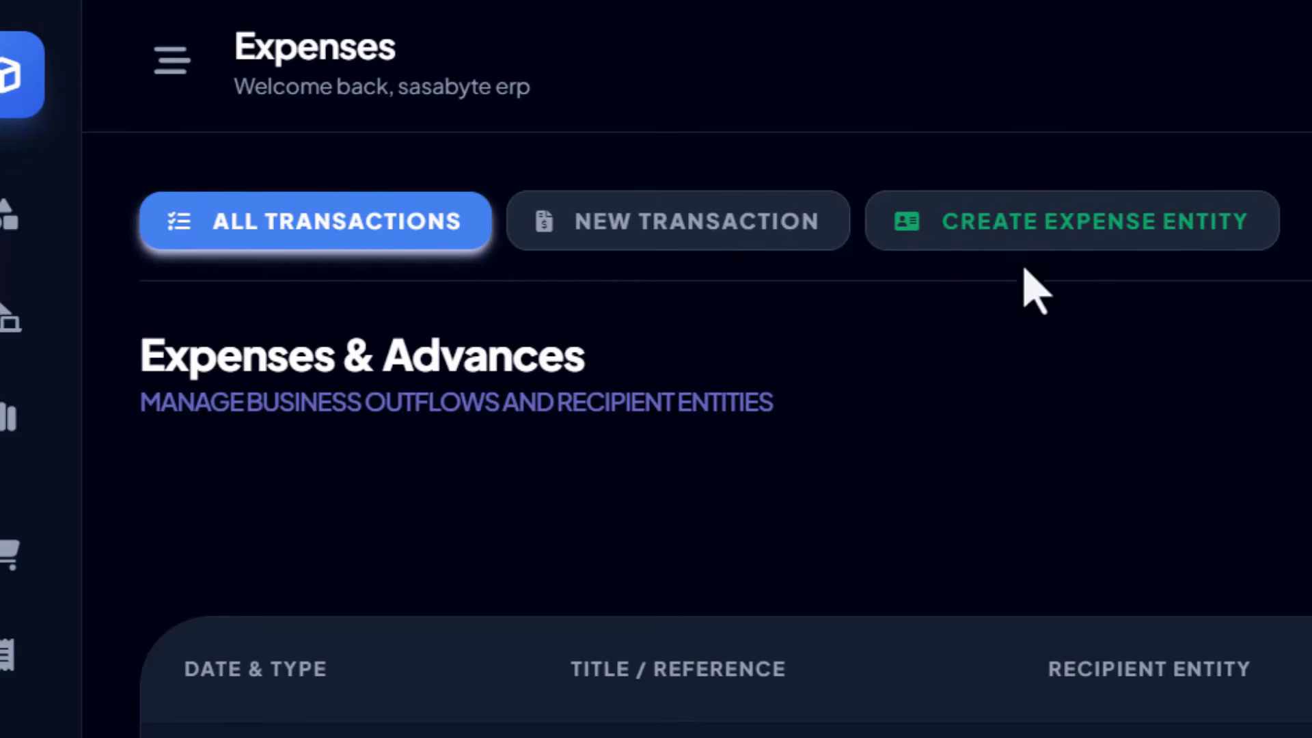
left_click_drag(950, 232, 1254, 235)
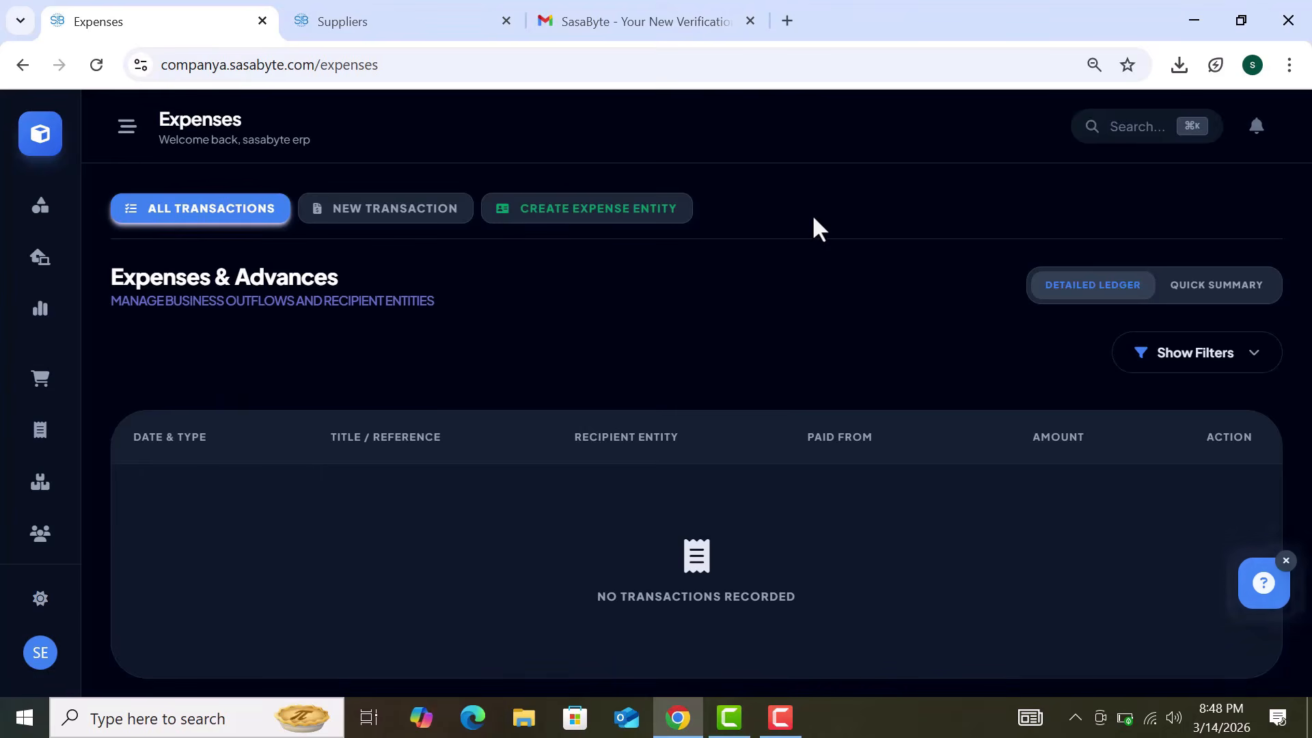
Step: Start a New Expense dated 03/14/2026 and focus the Paid From and Paid To fields
left_click(439, 220)
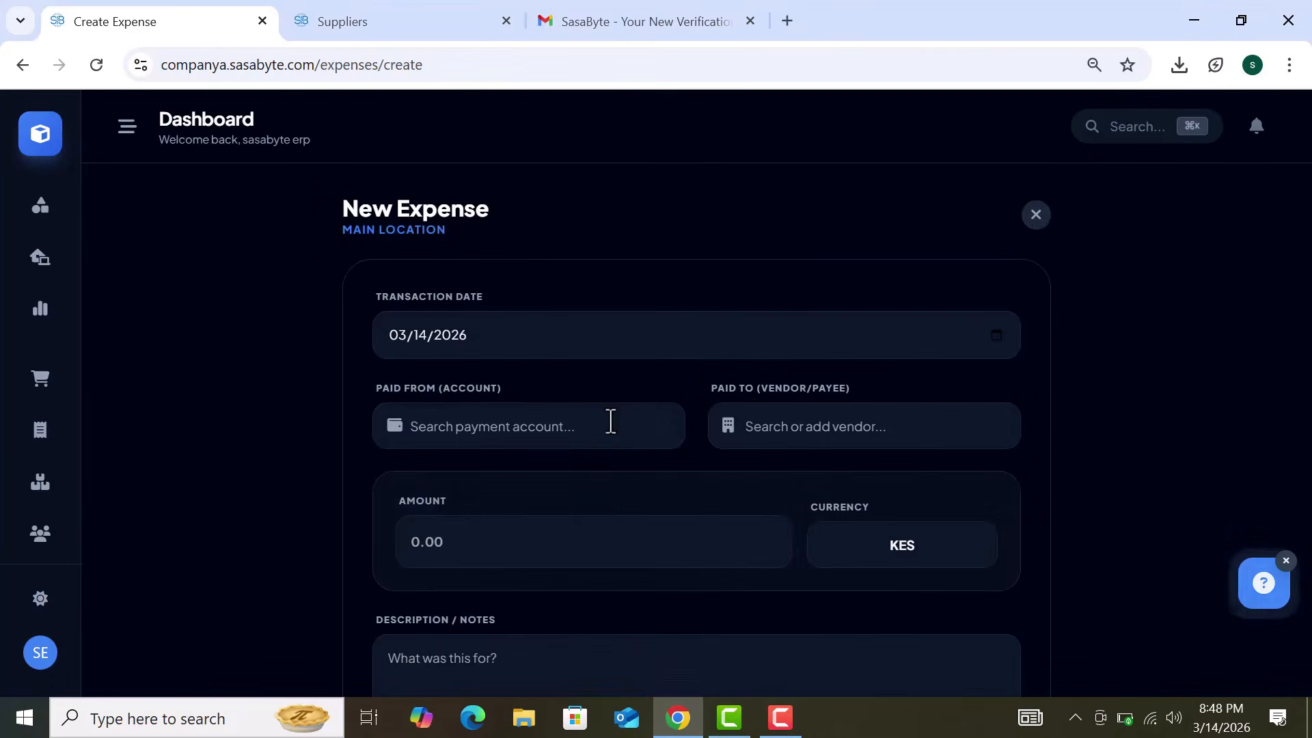
left_click(581, 425)
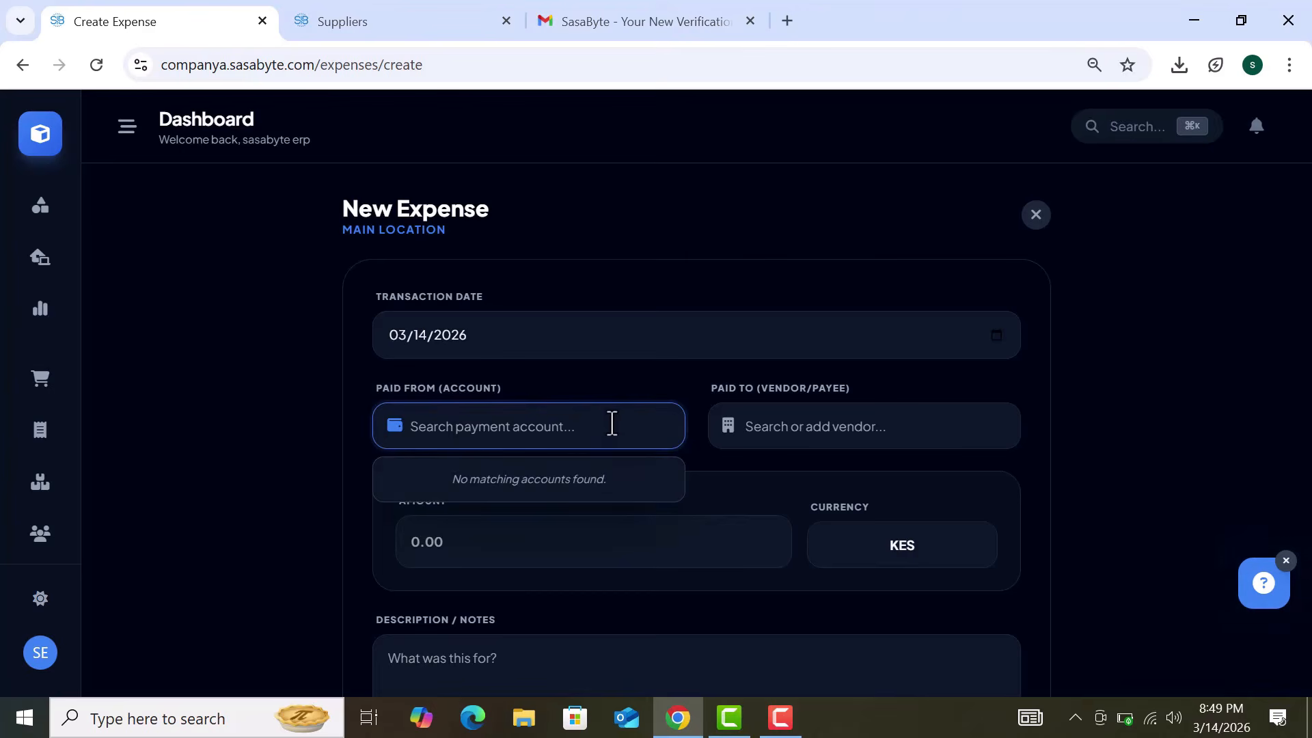
left_click_drag(375, 384, 531, 404)
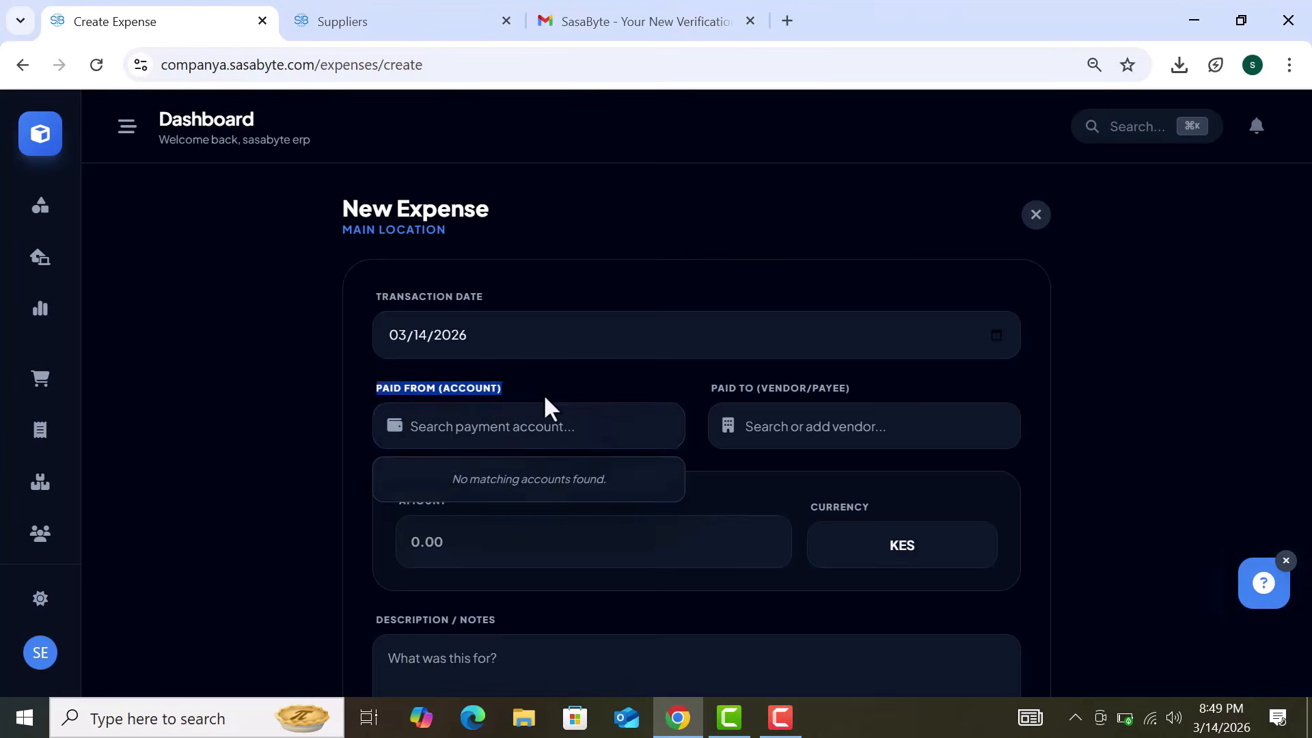
left_click(542, 427)
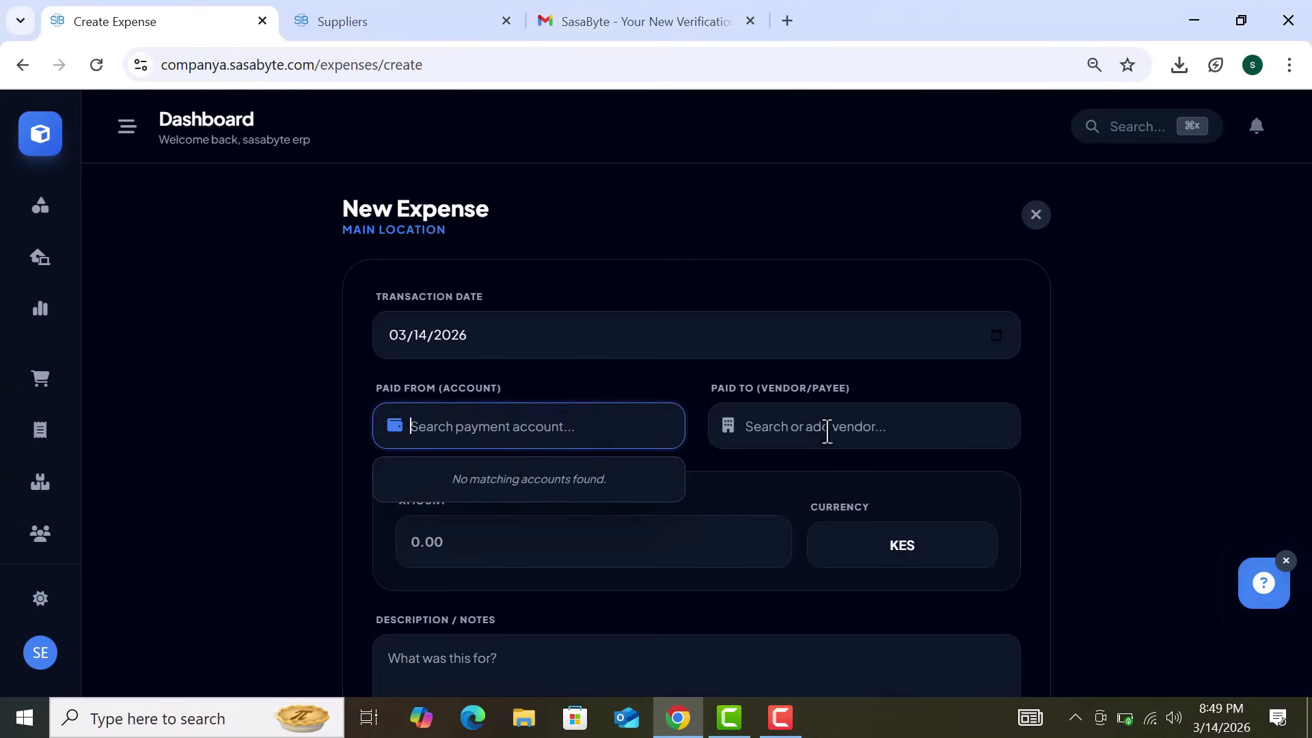
left_click_drag(369, 385, 535, 407)
left_click(539, 428)
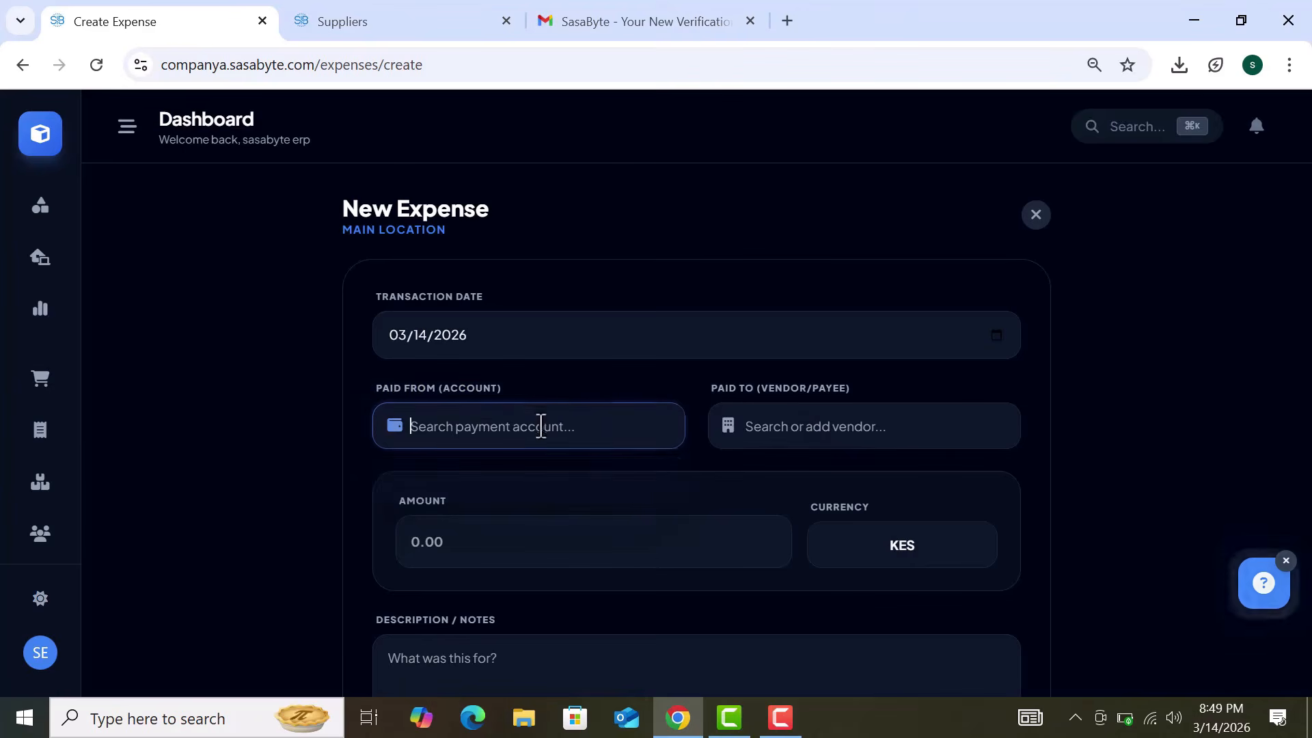
left_click(827, 430)
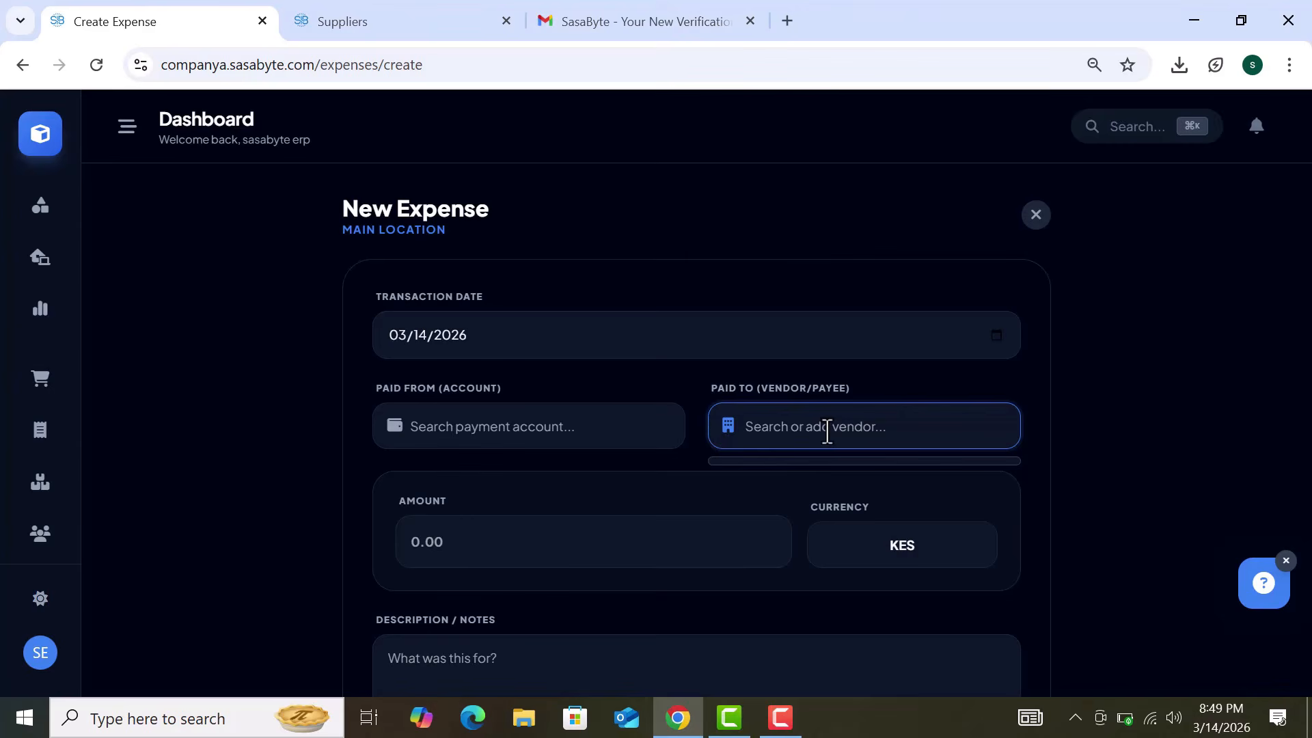
Step: Create payee 'Rent' with category Rent Expense (6100) and save it
type("Rent")
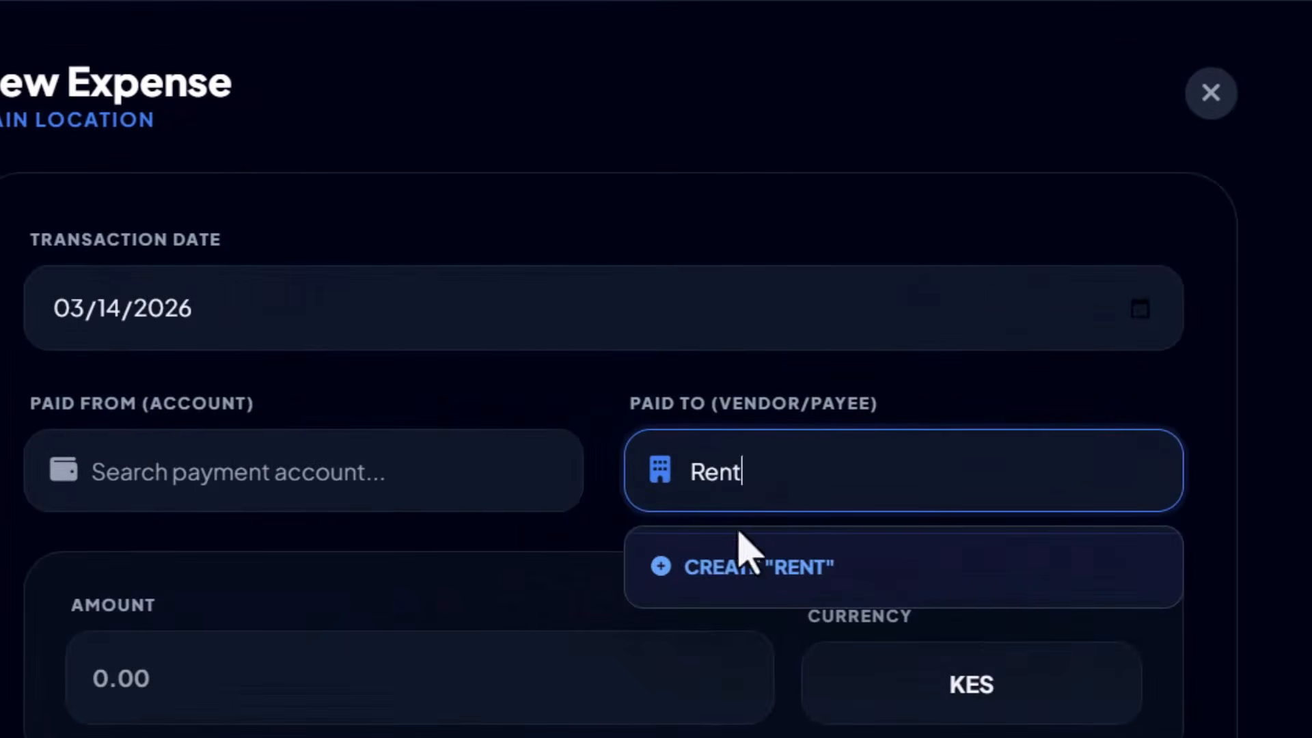
left_click(831, 579)
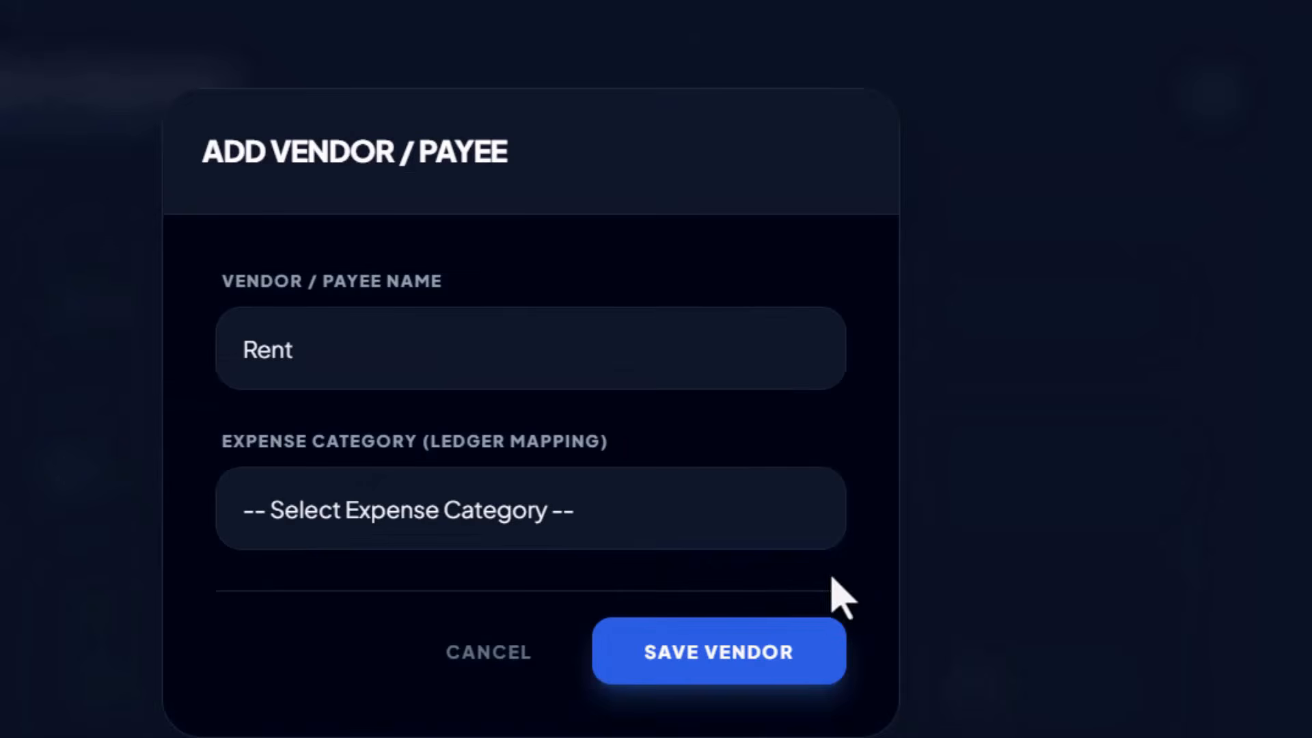
left_click_drag(218, 282, 549, 303)
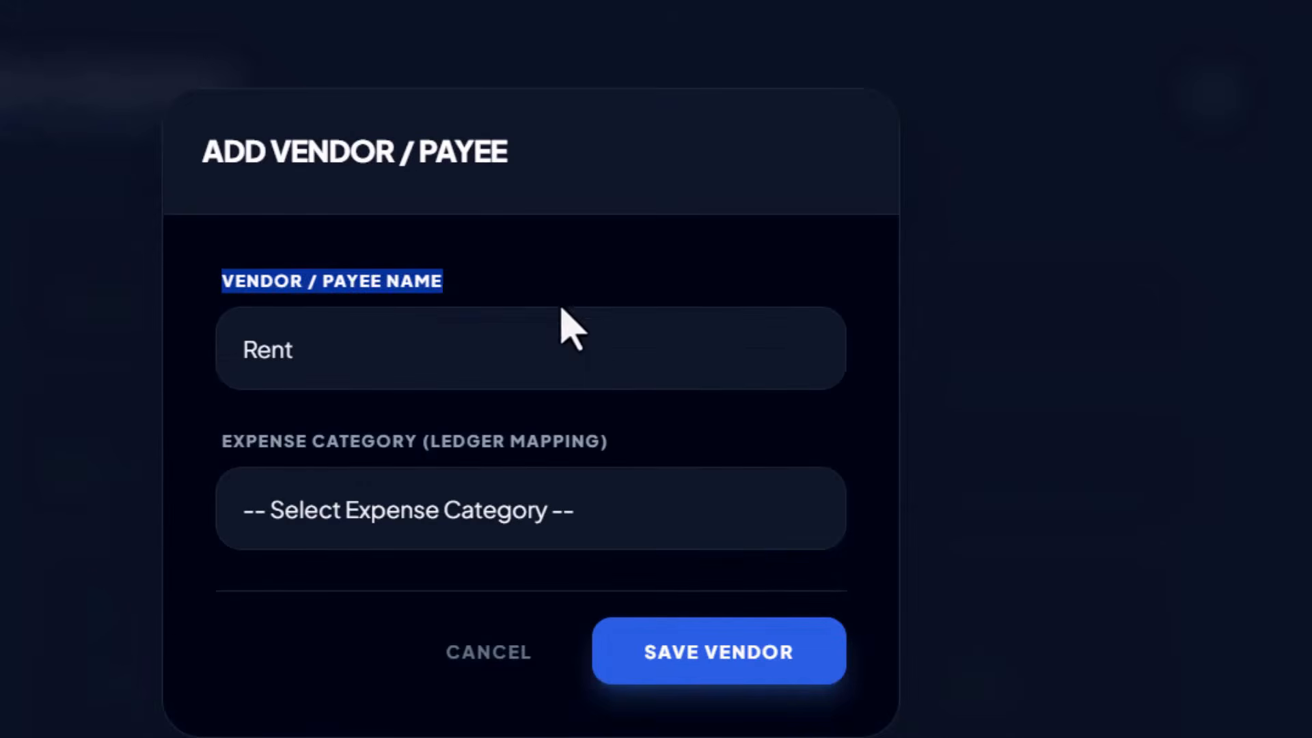
left_click_drag(607, 397, 650, 433)
left_click(650, 433)
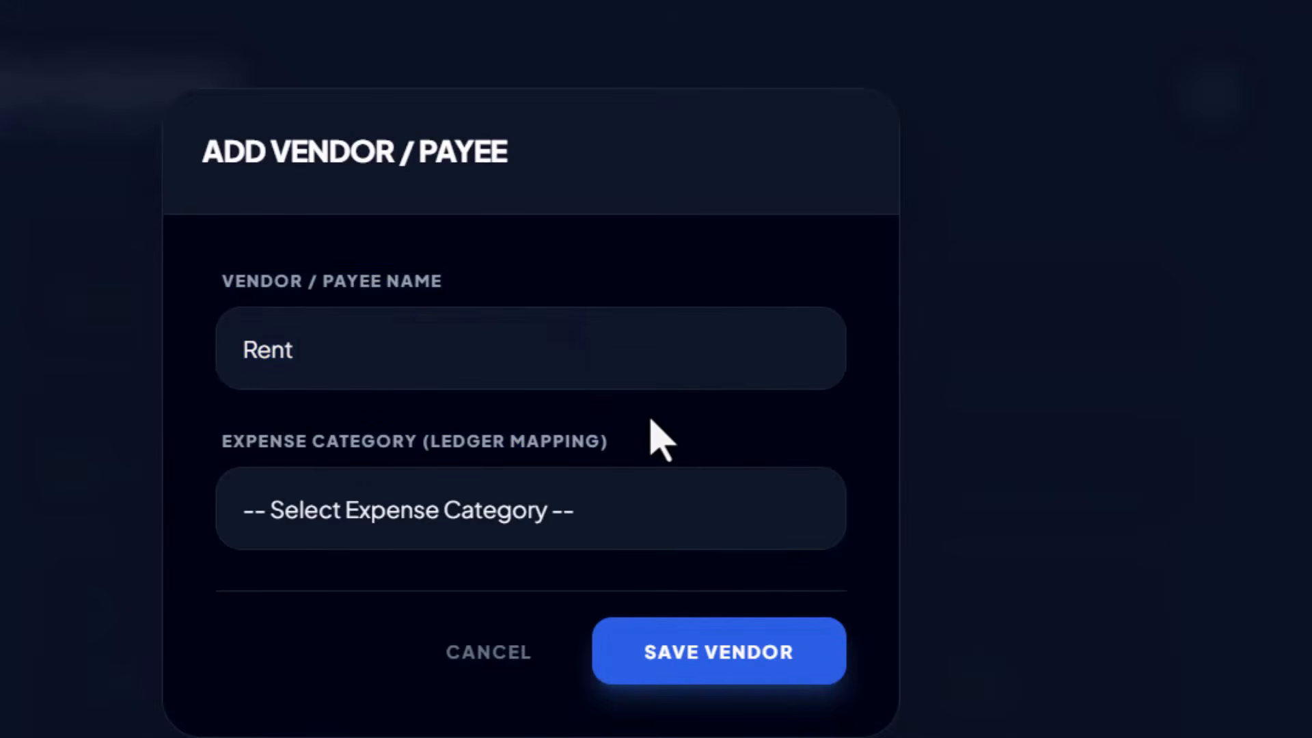
left_click(573, 525)
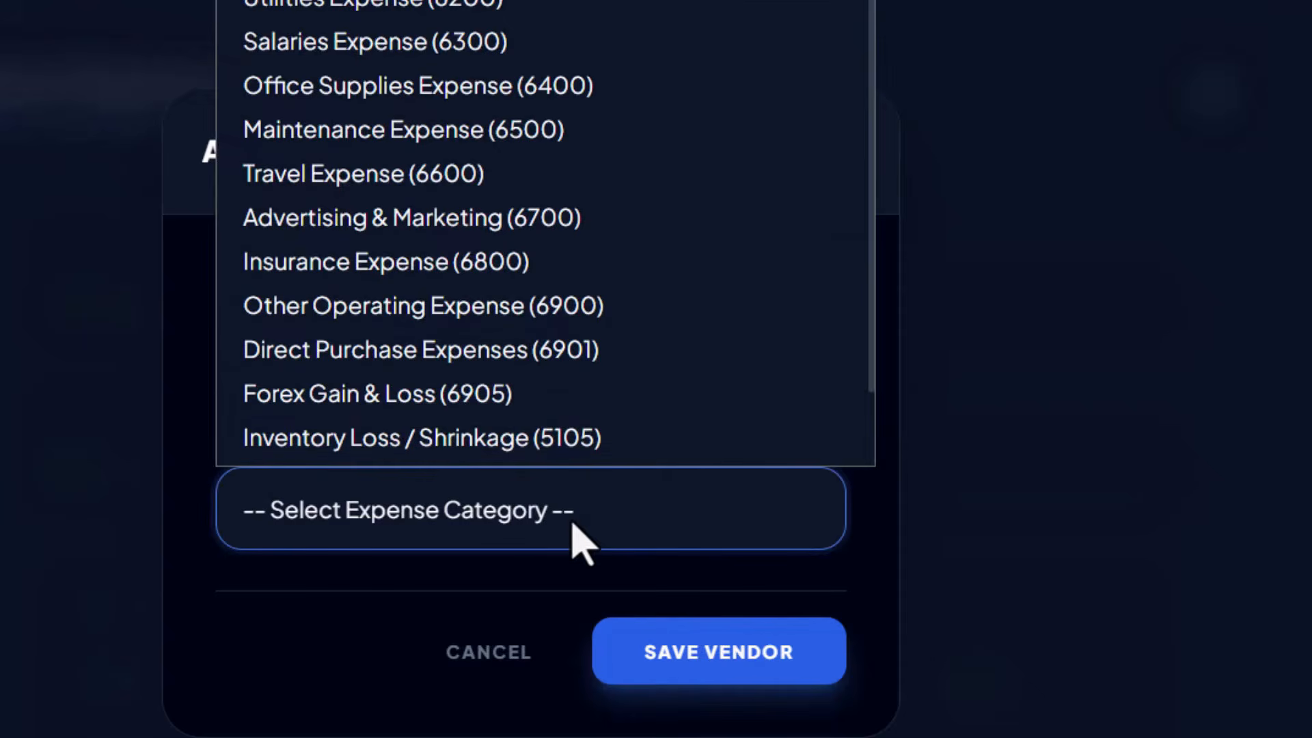
scroll(574, 356, "down", 2)
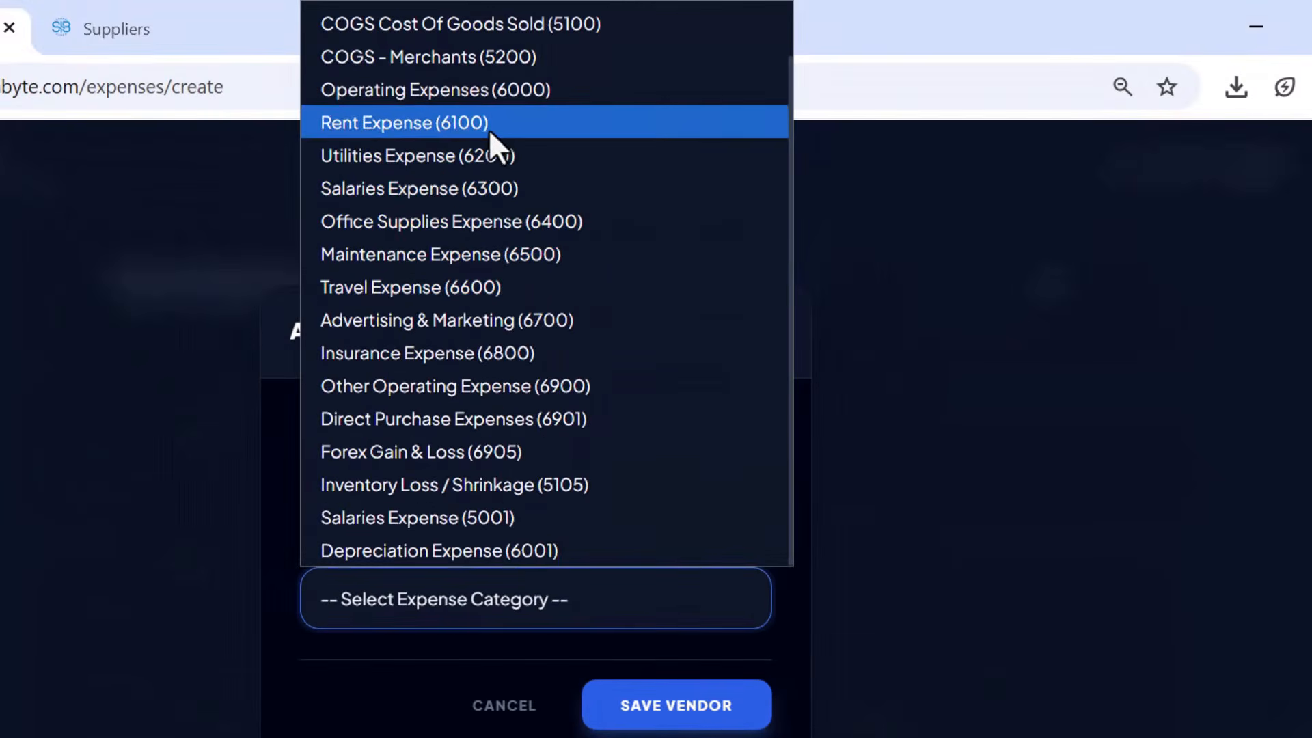
left_click(491, 129)
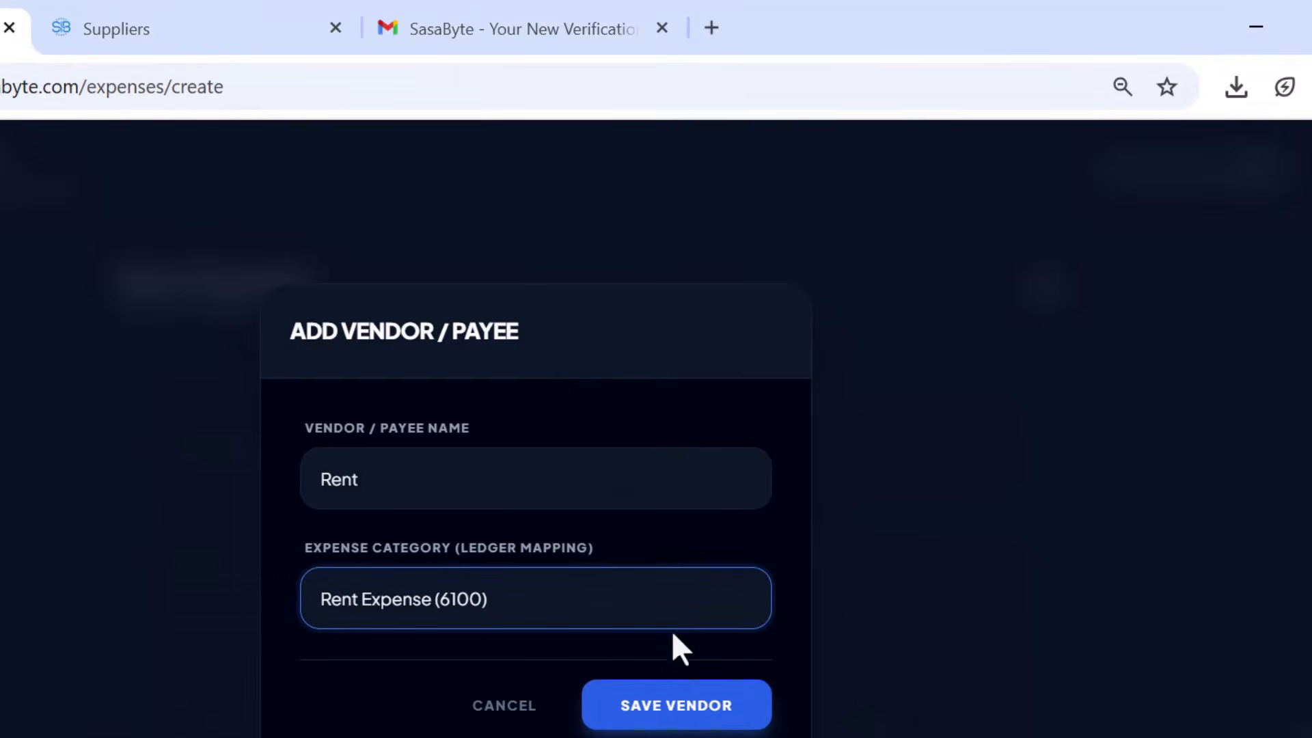
left_click(670, 616)
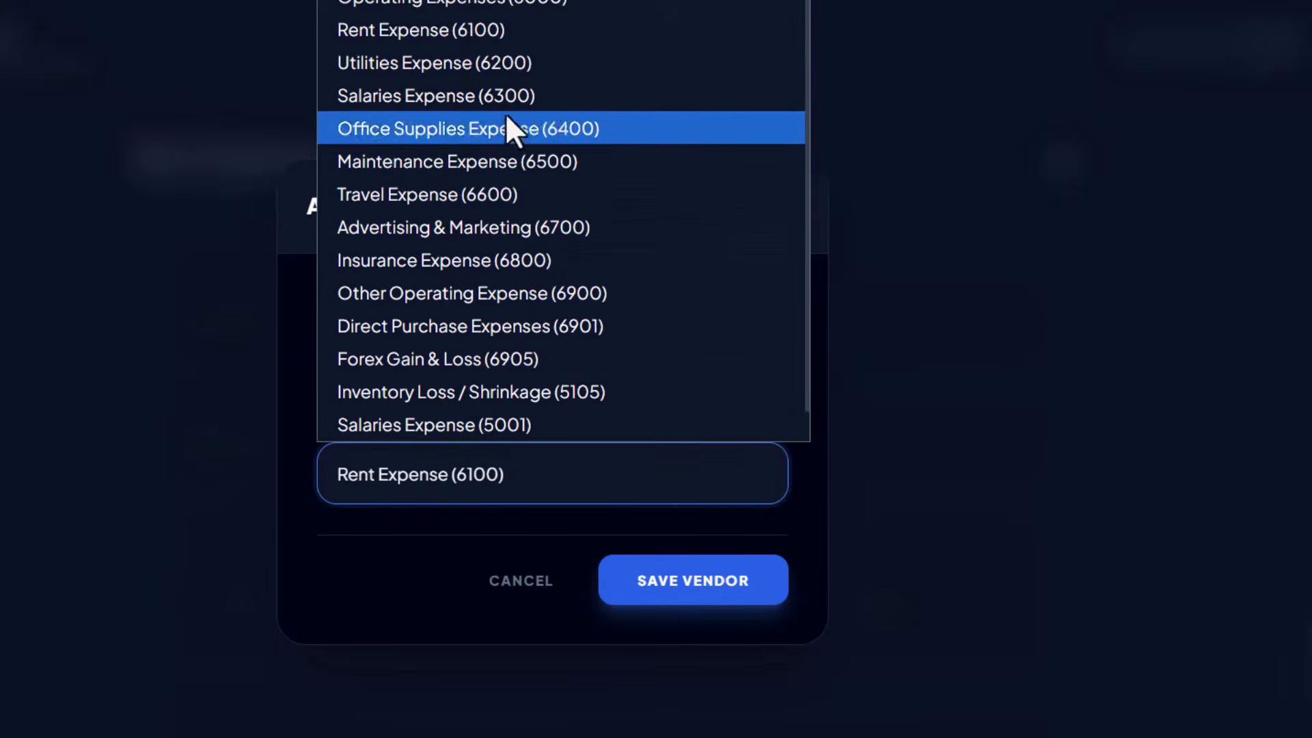
left_click(468, 29)
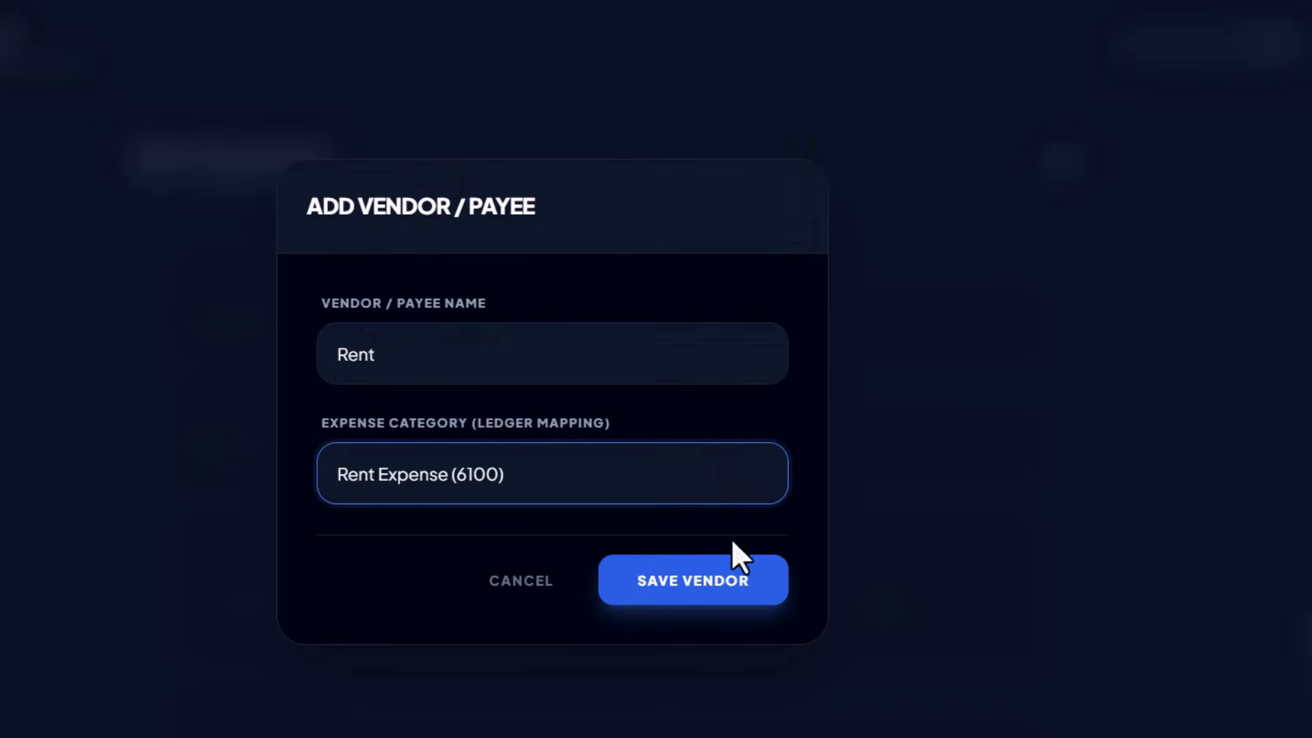
left_click(686, 589)
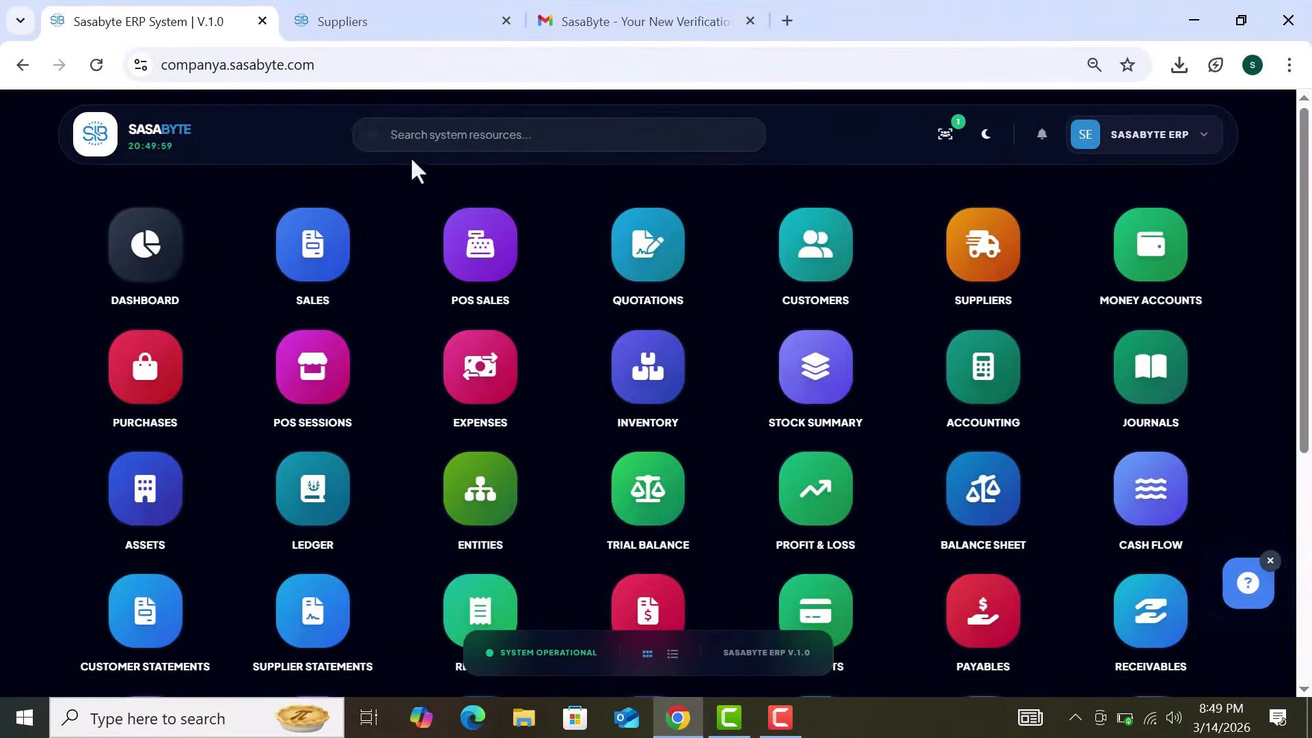
Step: Open the Ledger module and start a new account, entering then clearing code 7654
left_click(454, 135)
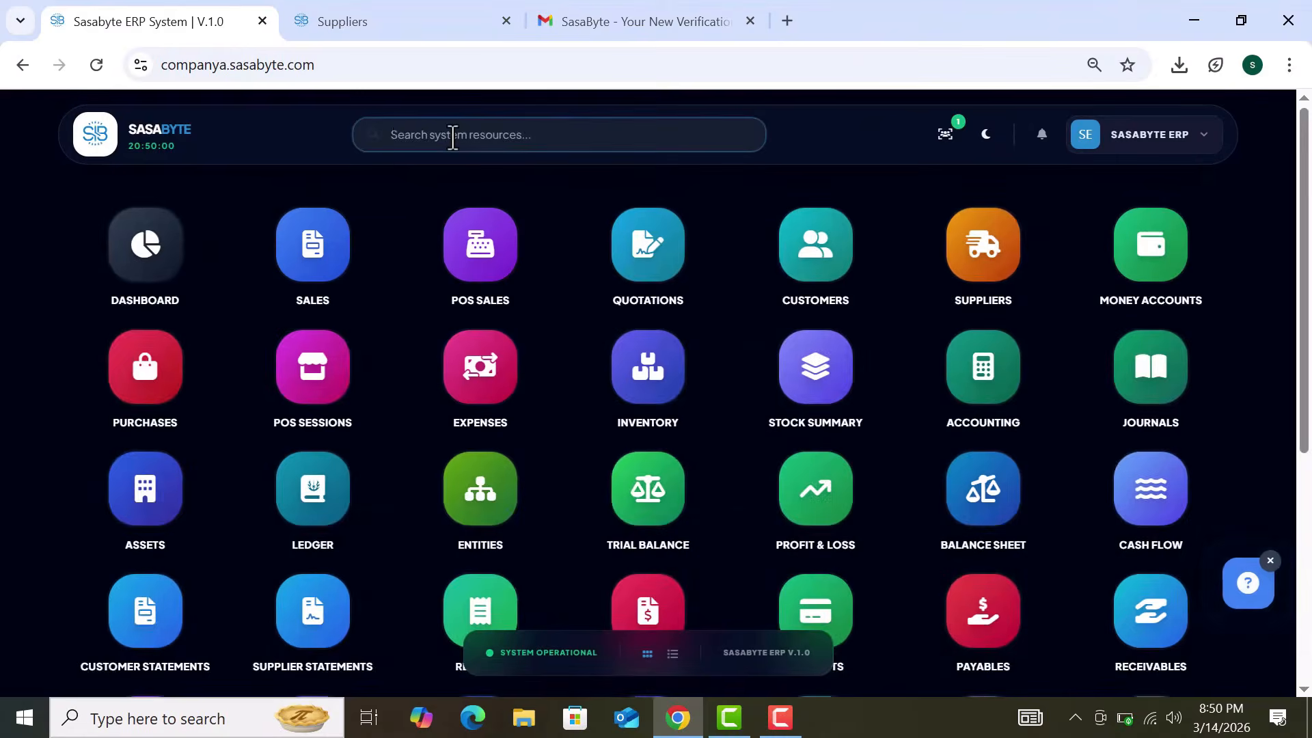
type("ledge")
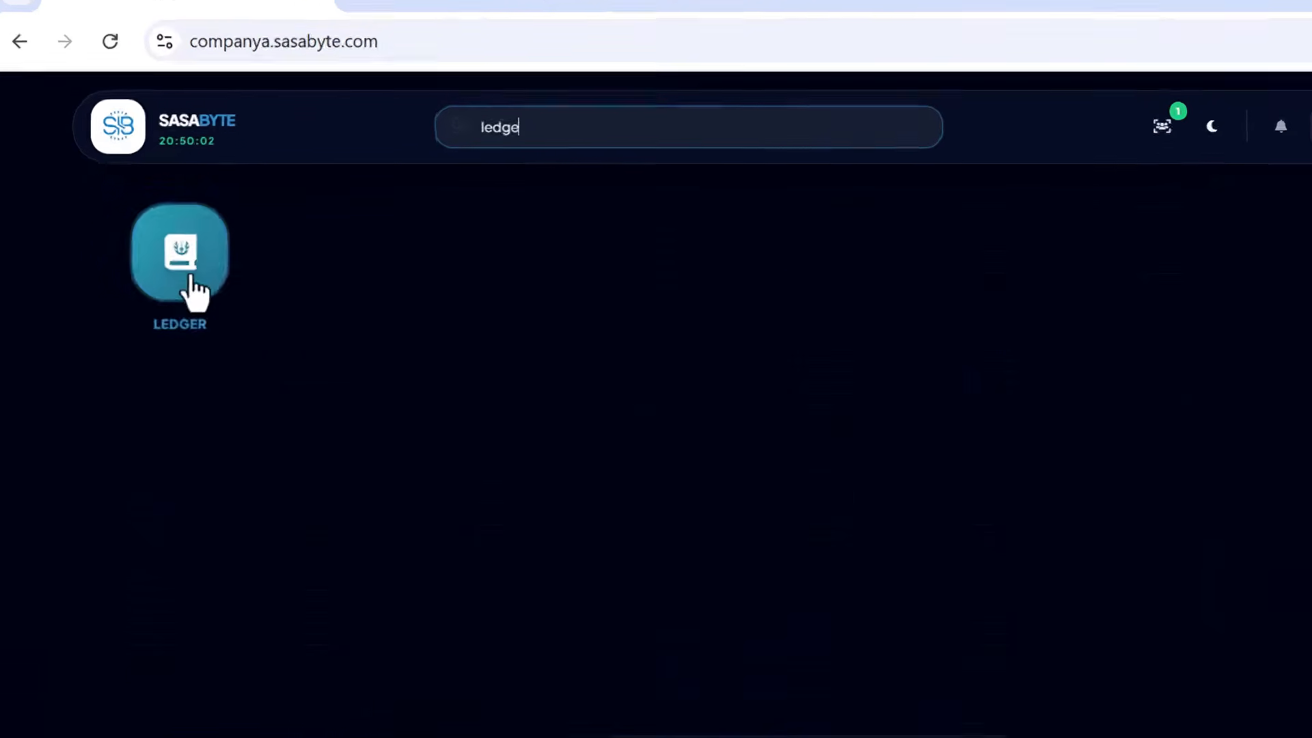
left_click(317, 367)
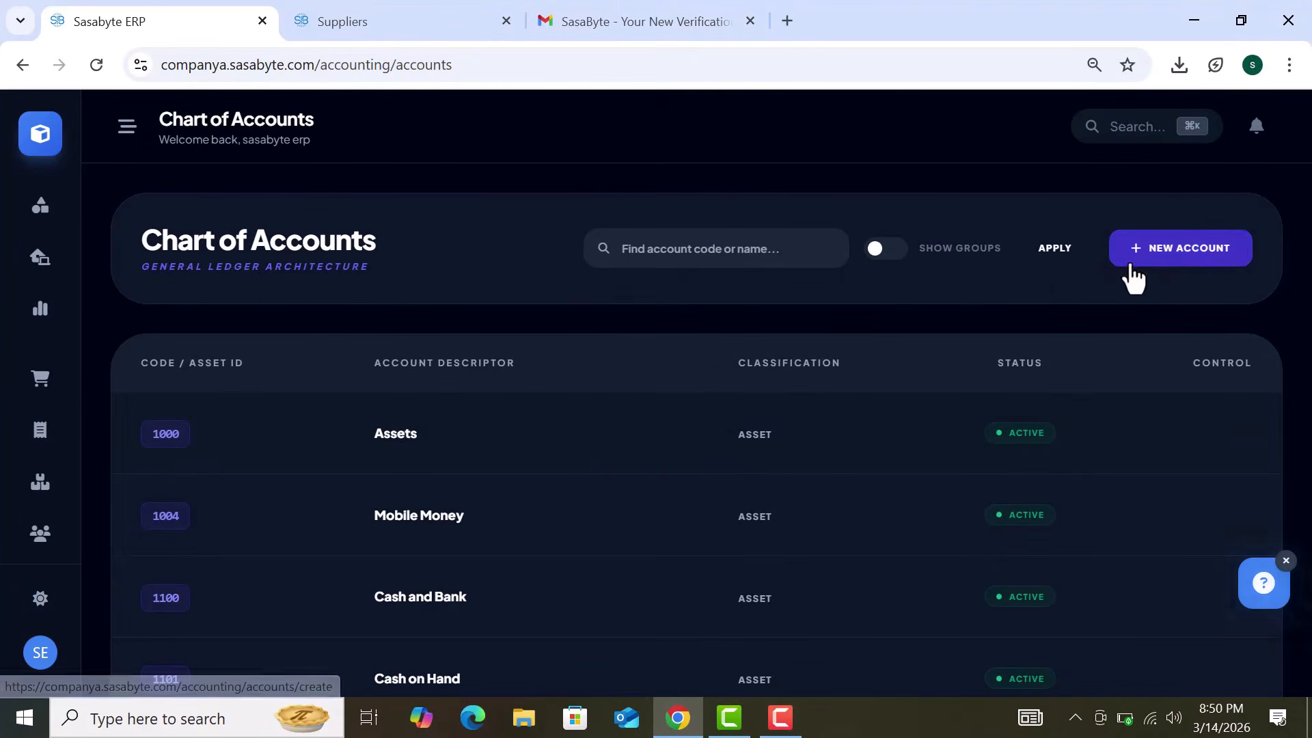
left_click(1178, 260)
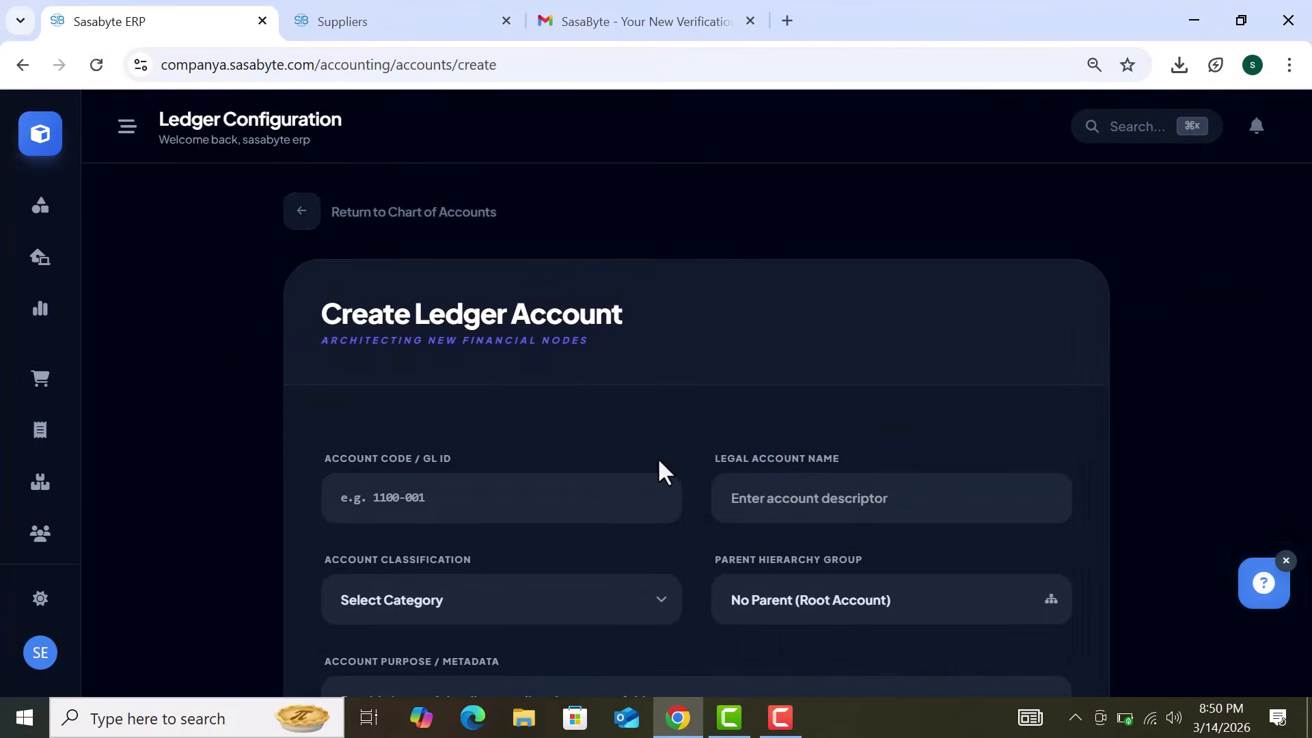
scroll(658, 457, "down", 1)
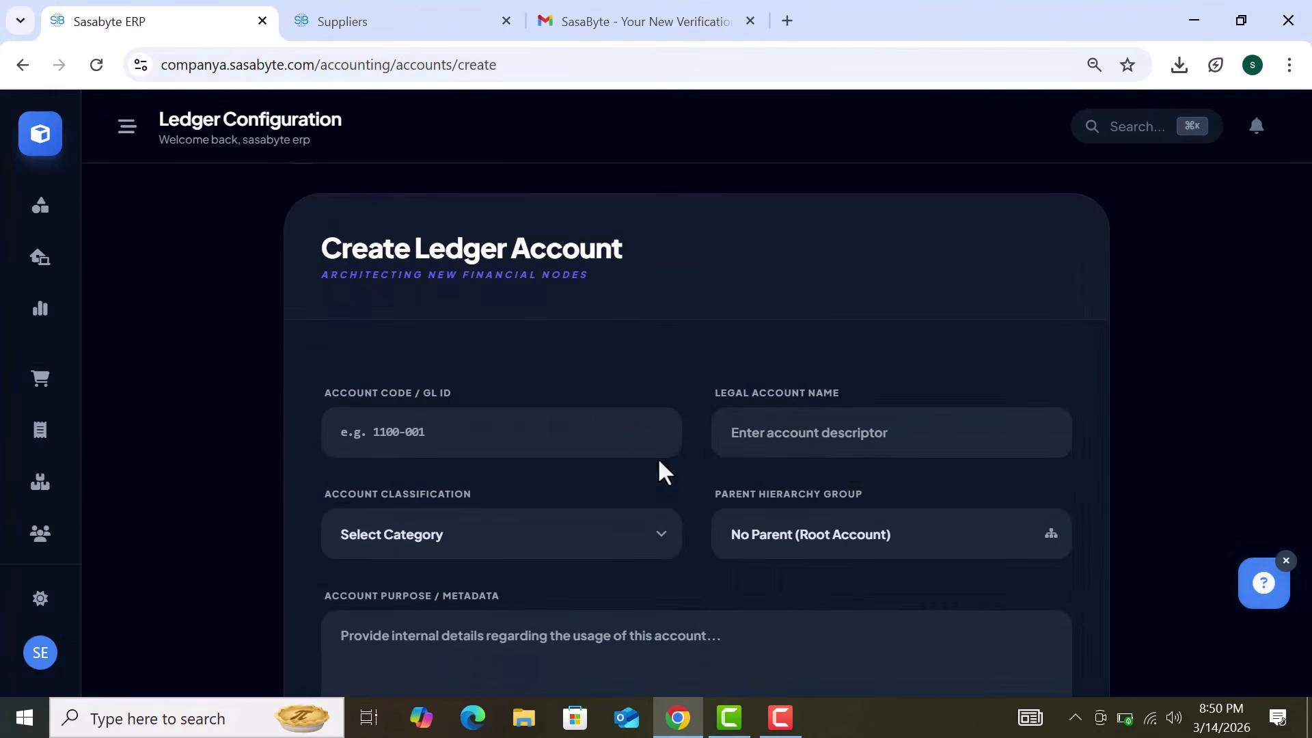
left_click(492, 434)
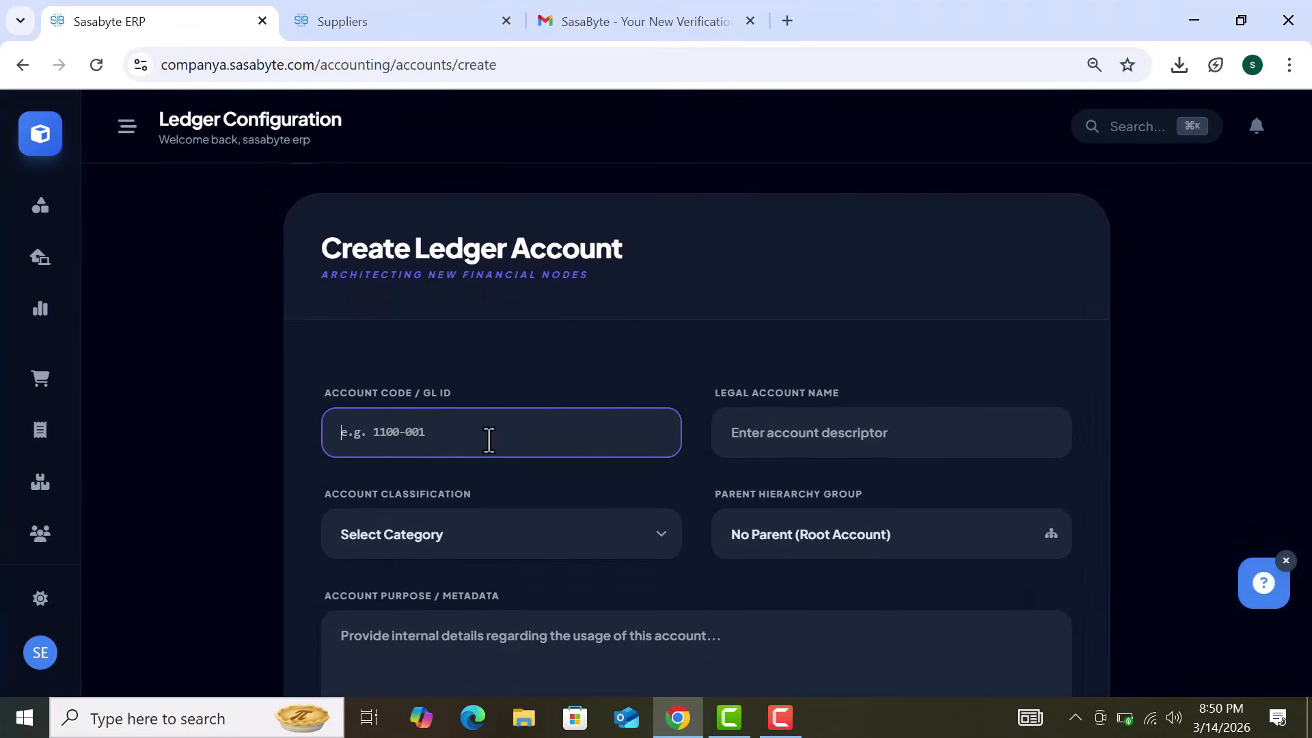
type("7654")
key("ctrl+a")
key("BackSpace")
Step: Search the Chart of Accounts for code 7654, finding no matching account
left_click(22, 64)
left_click(658, 251)
type("7654")
key("Return")
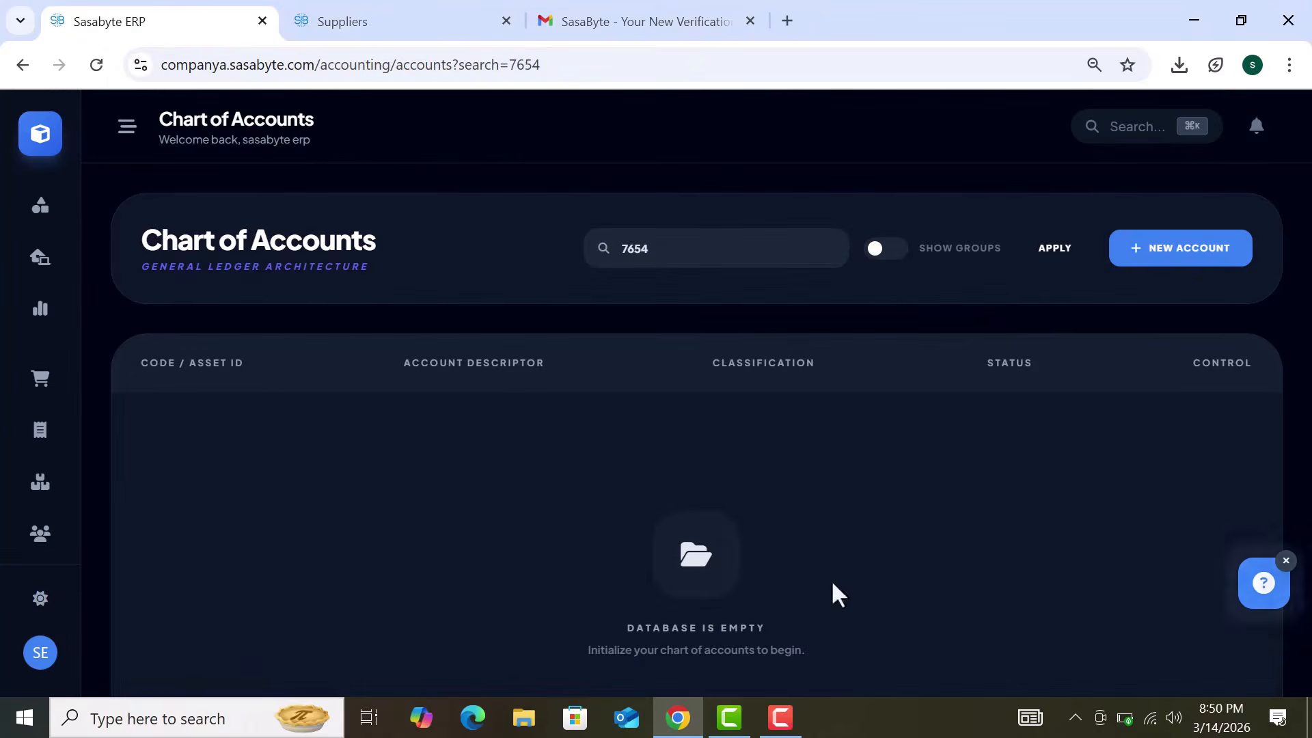
Step: Create account 7654 named 'daily expenses', classified as Expense, and finalize it
left_click(1166, 253)
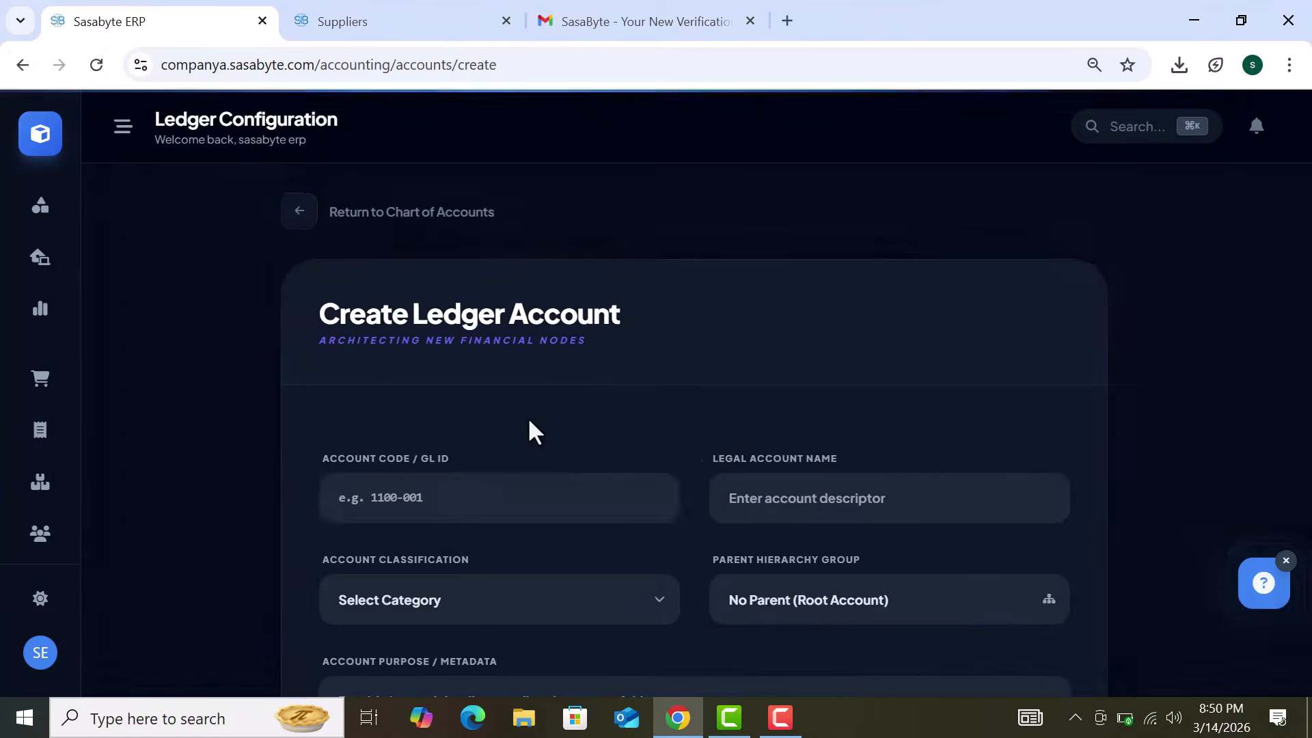
left_click(446, 511)
type("7654")
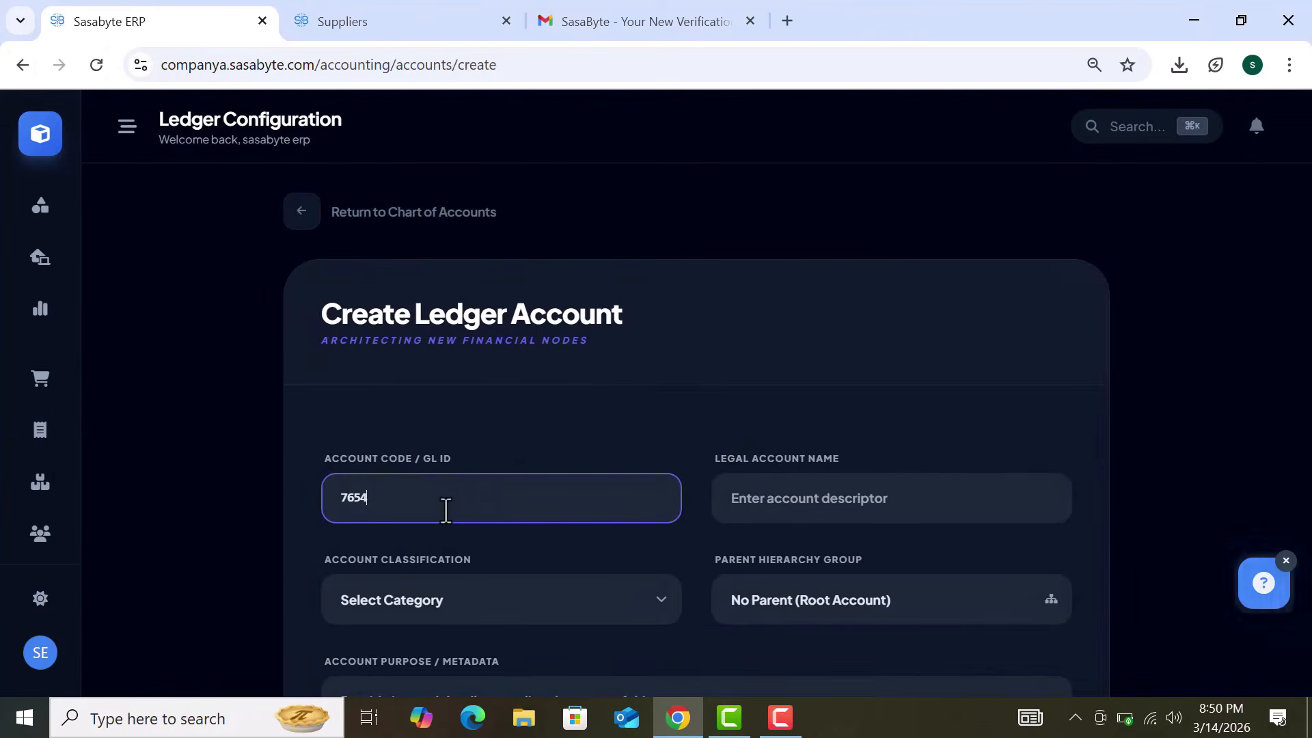
left_click(920, 492)
scroll(616, 411, "down", 1)
type("daily expense")
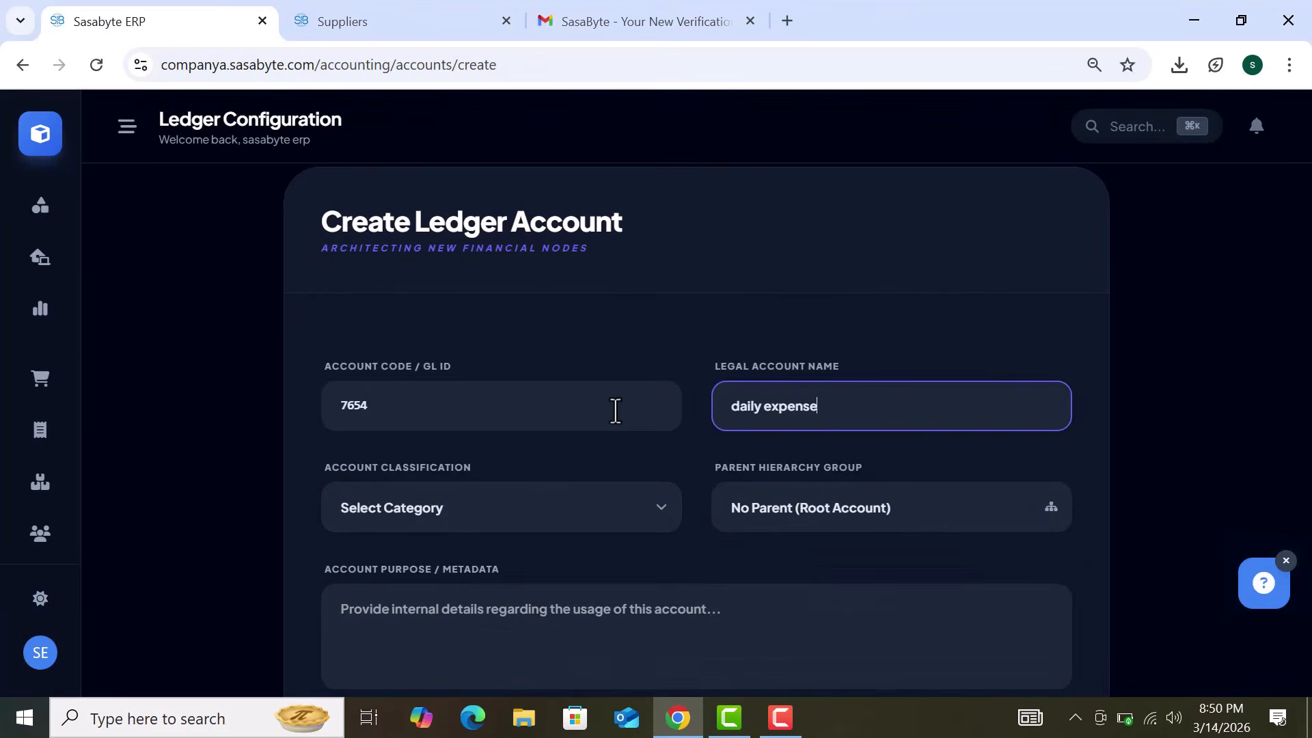
type("s")
left_click(550, 521)
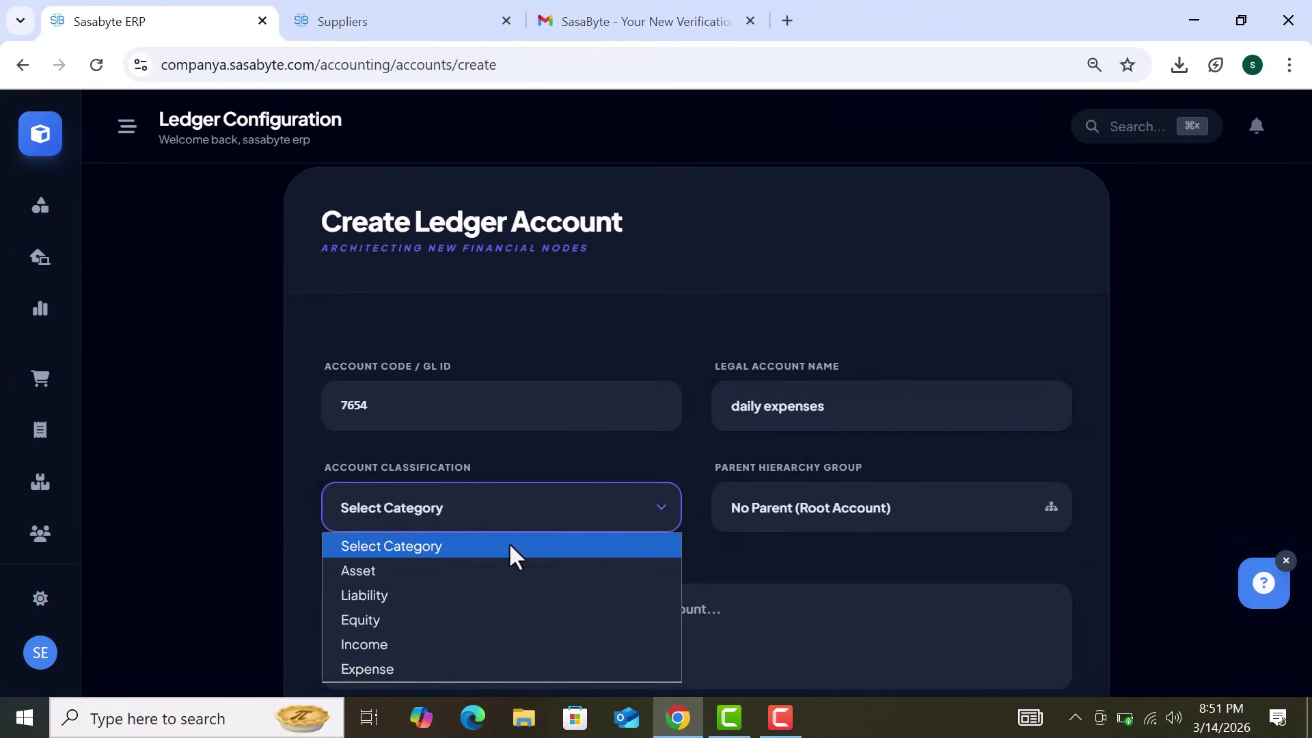
left_click(459, 666)
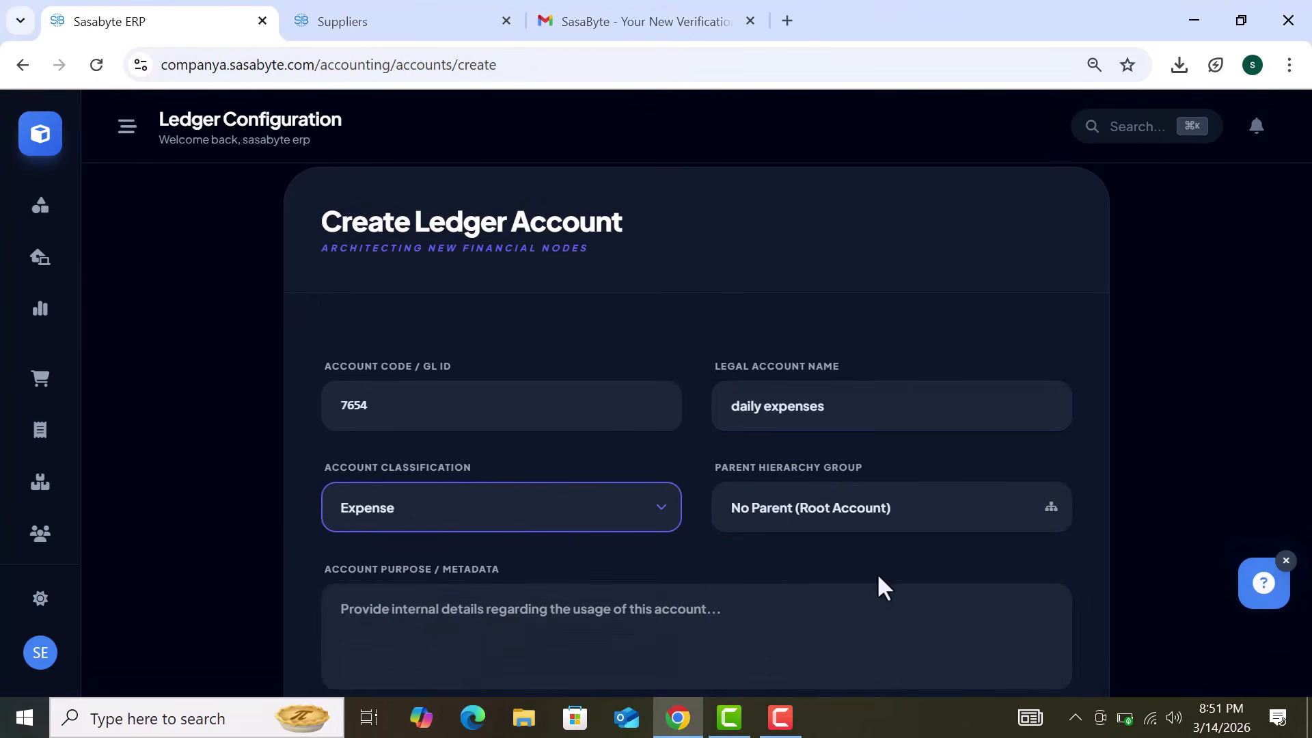
scroll(878, 577, "down", 2)
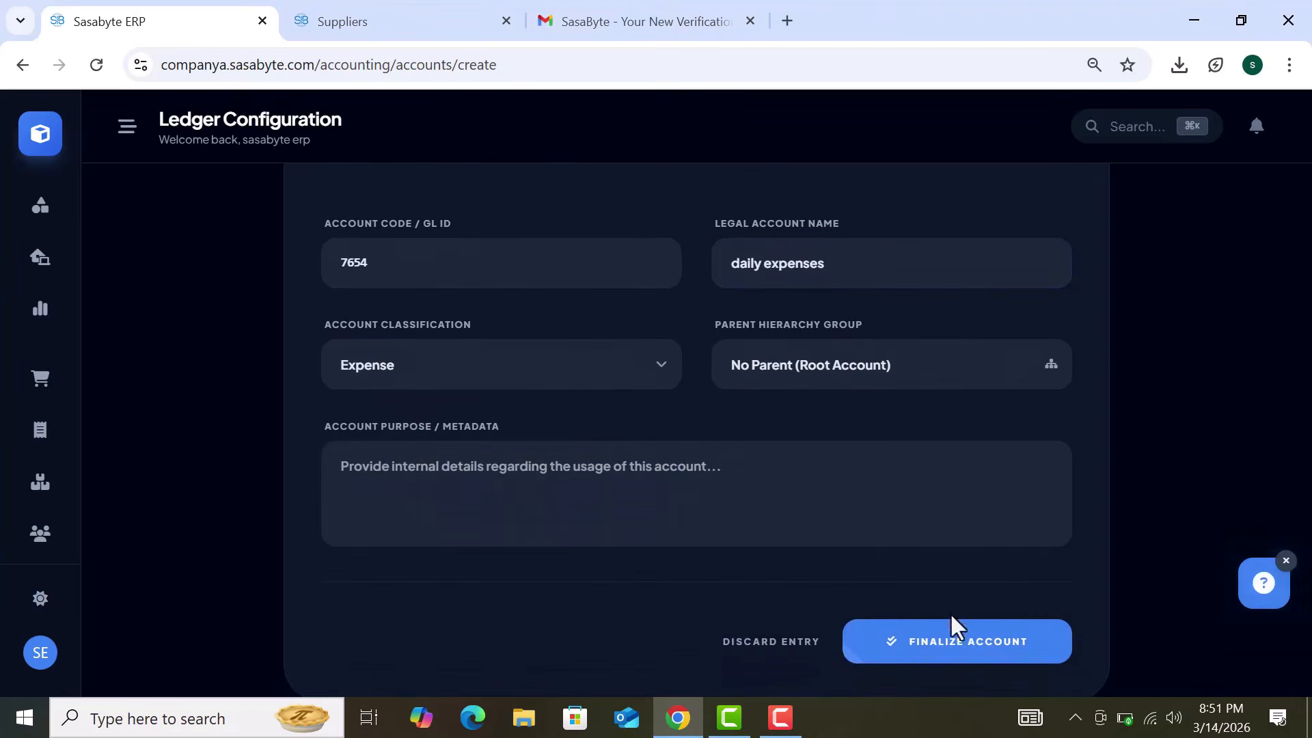
left_click(958, 639)
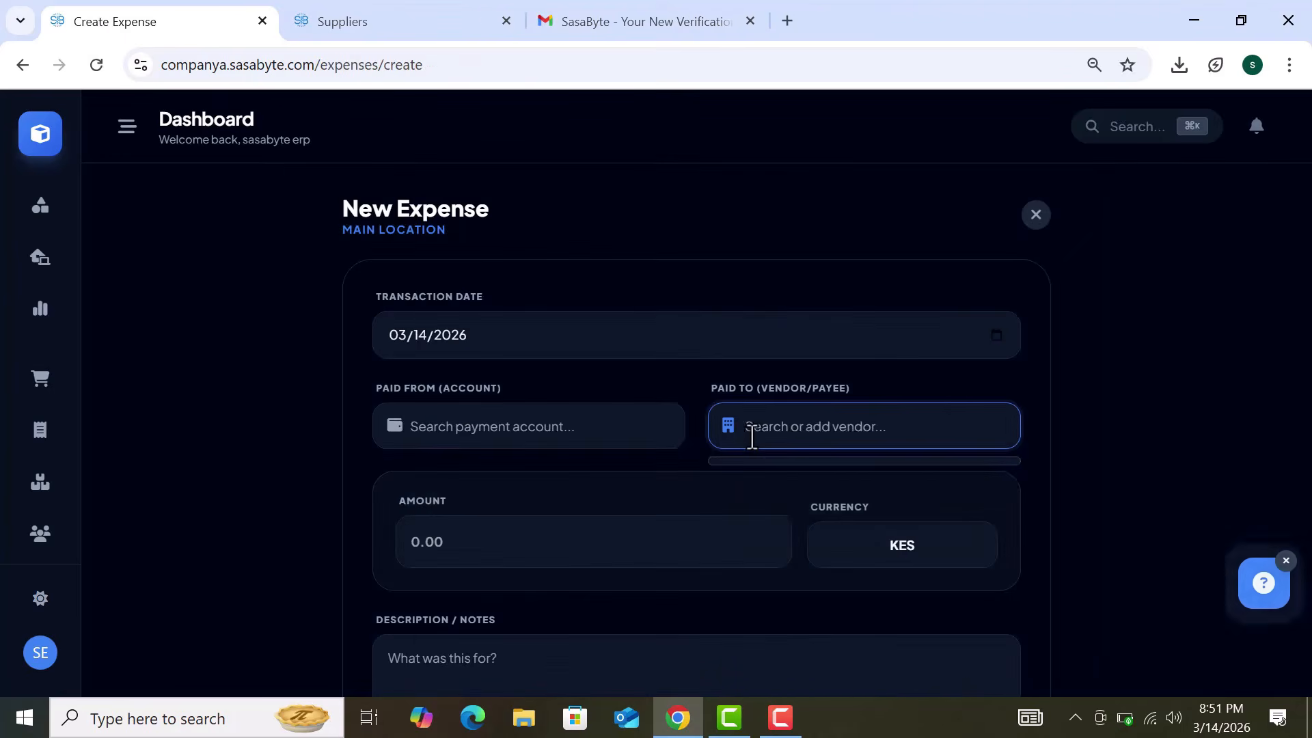
Step: Create a new payee 'food' with its expense category and save the vendor
type("d")
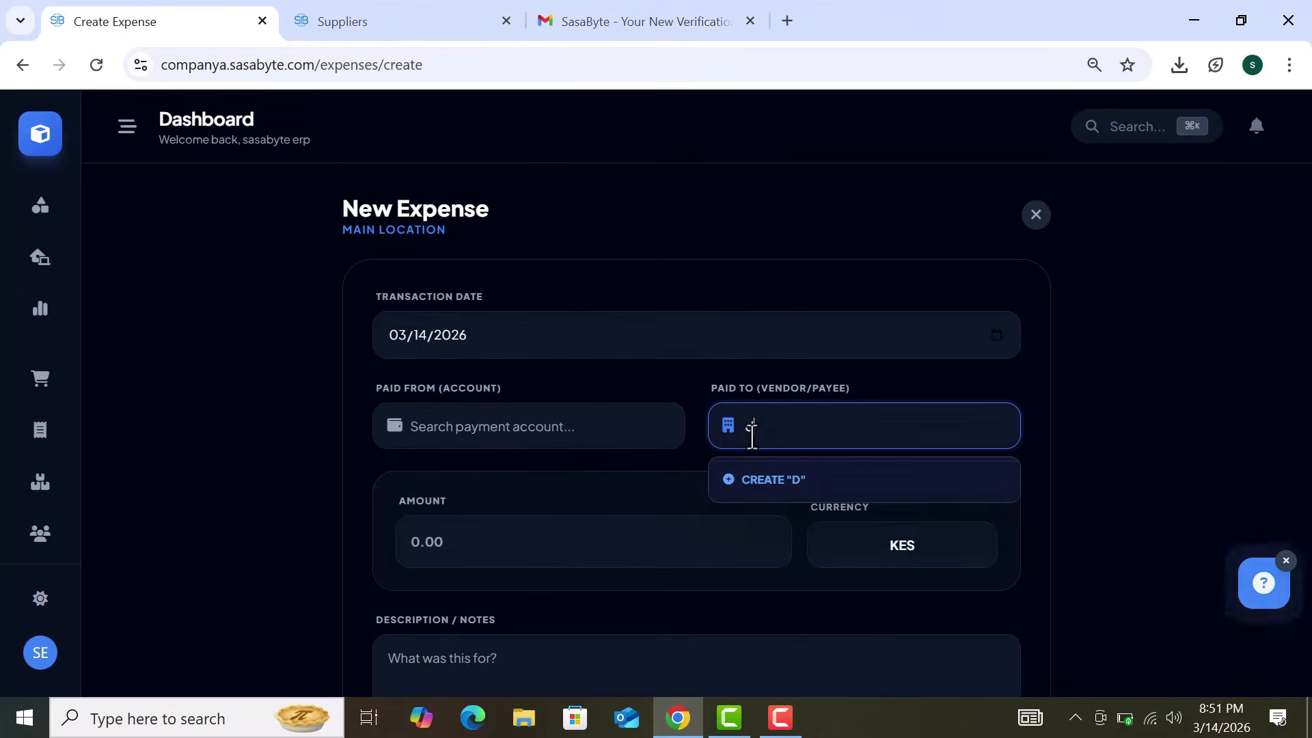
key("BackSpace")
type("foo")
left_click(799, 487)
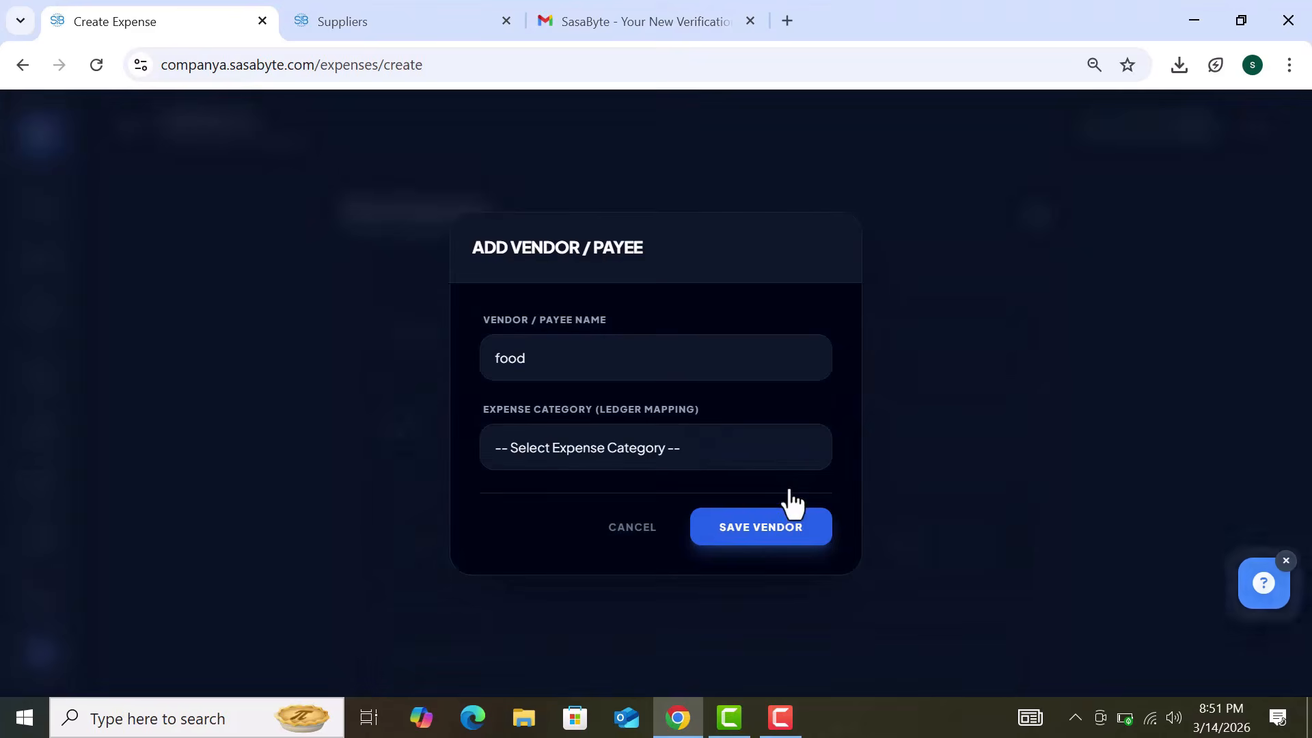
left_click(691, 450)
scroll(603, 399, "down", 1)
left_click(591, 410)
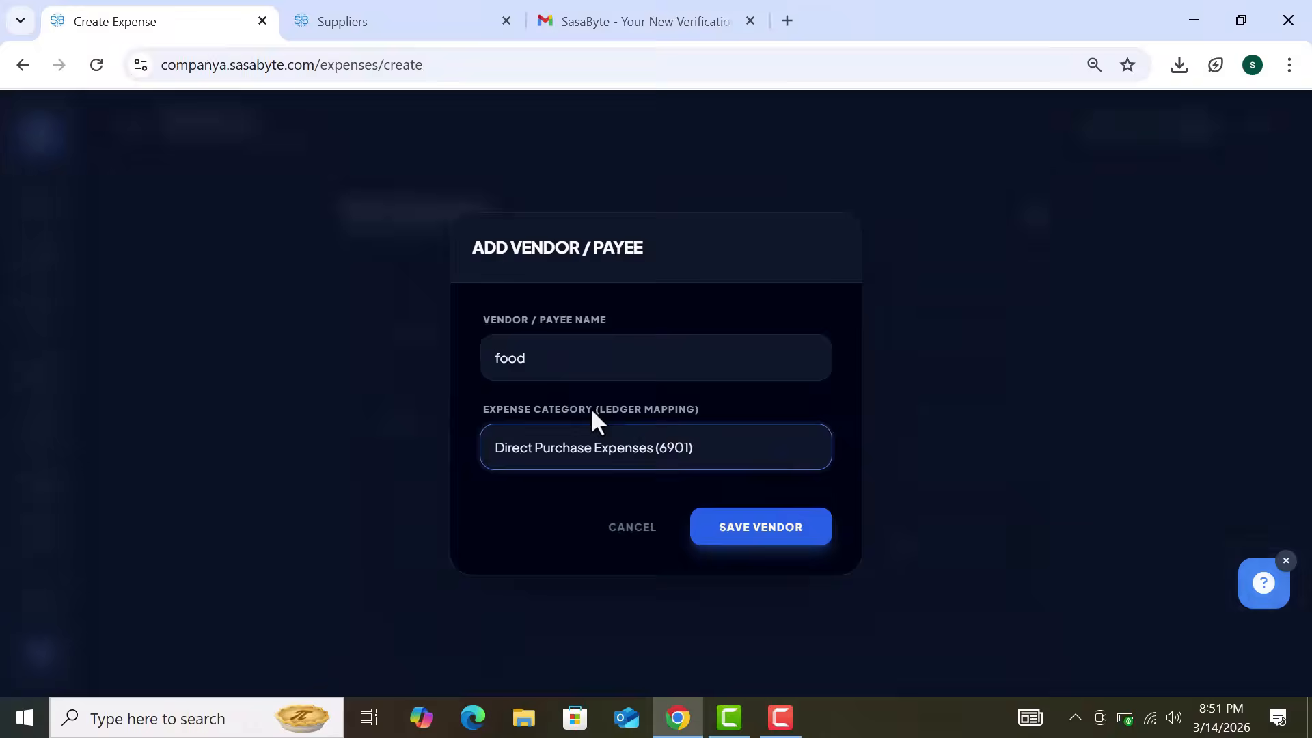
left_click(757, 536)
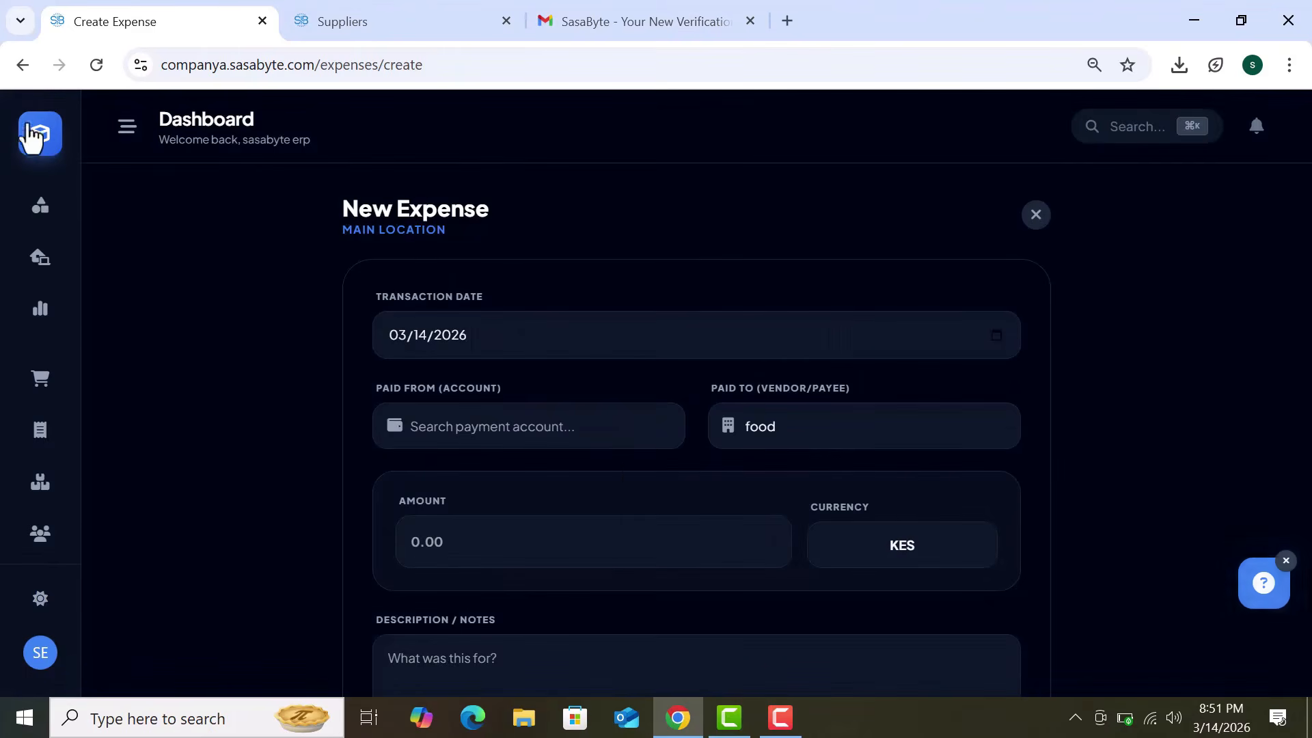
Step: Save the new expense for payee food, returning to the Expenses & Advances ledger
scroll(751, 429, "down", 1)
scroll(749, 423, "down", 1)
left_click(660, 426)
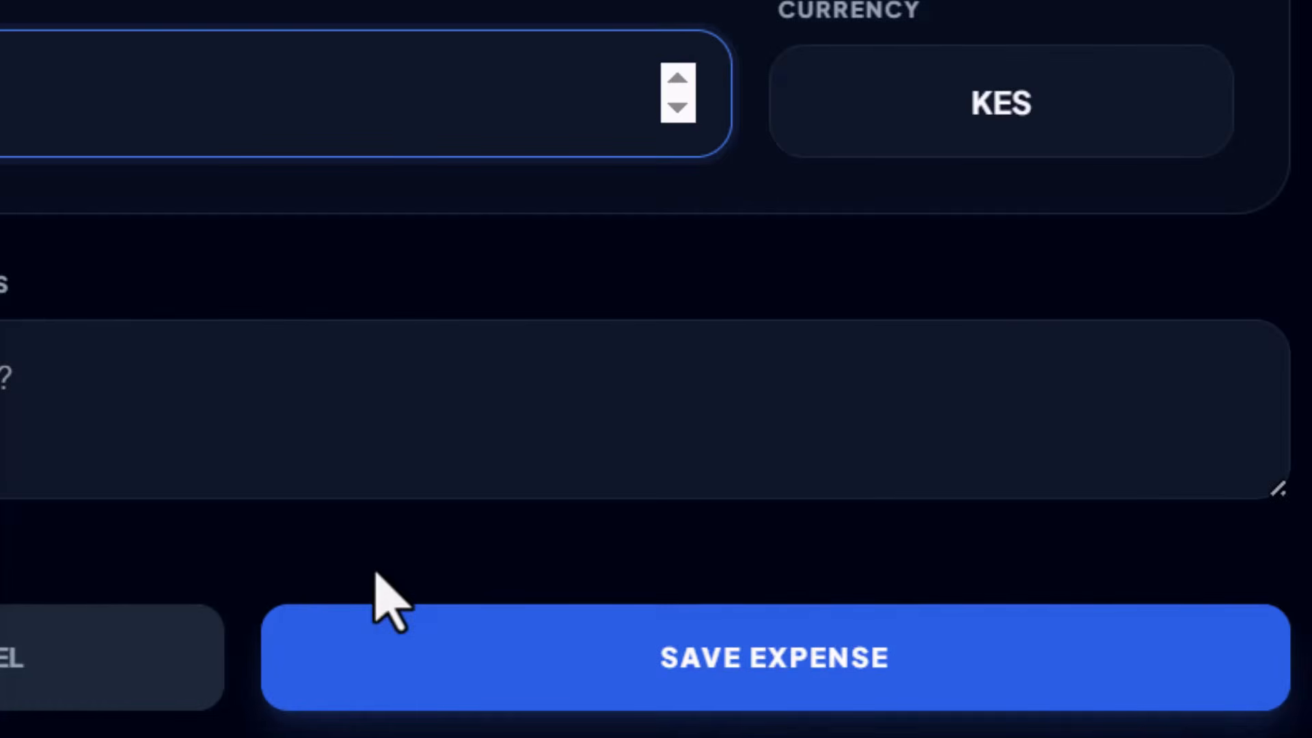
left_click(383, 619)
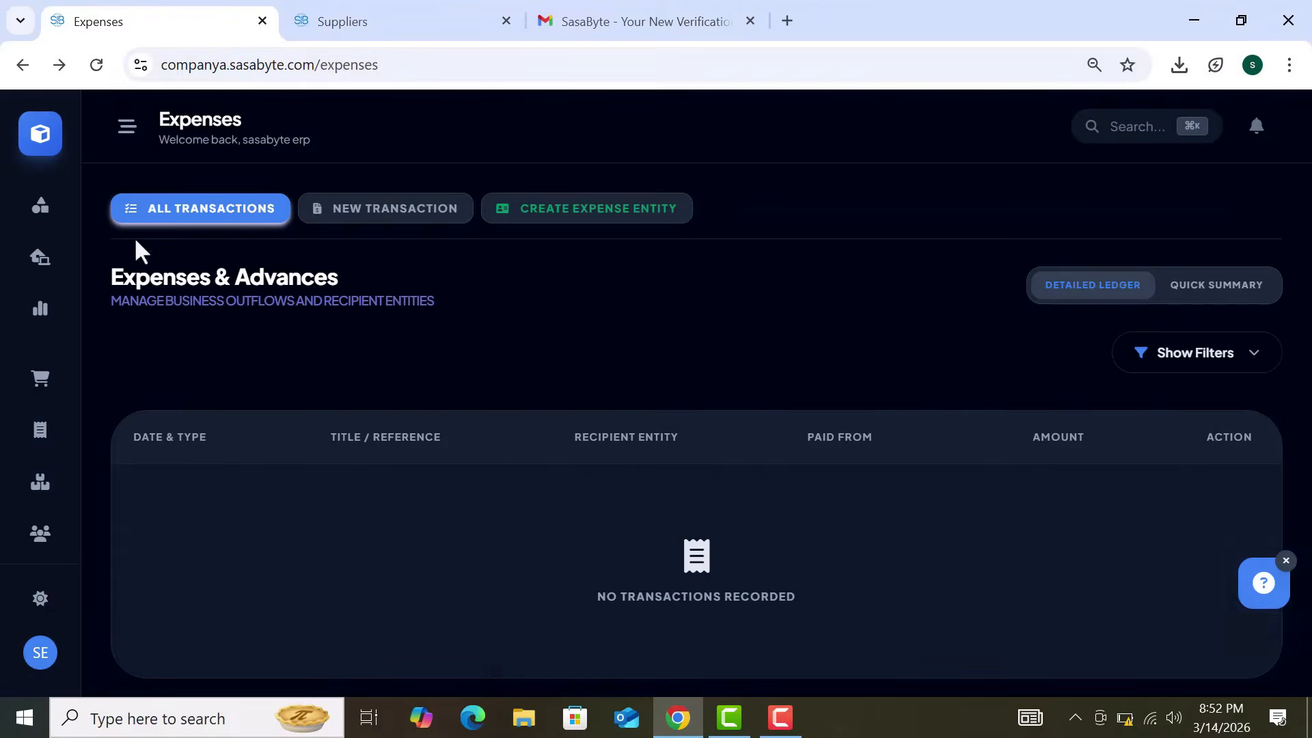
Step: Return to the home module grid and scroll down to VAT Return, HRM, Companies, Units and Settings
left_click(48, 147)
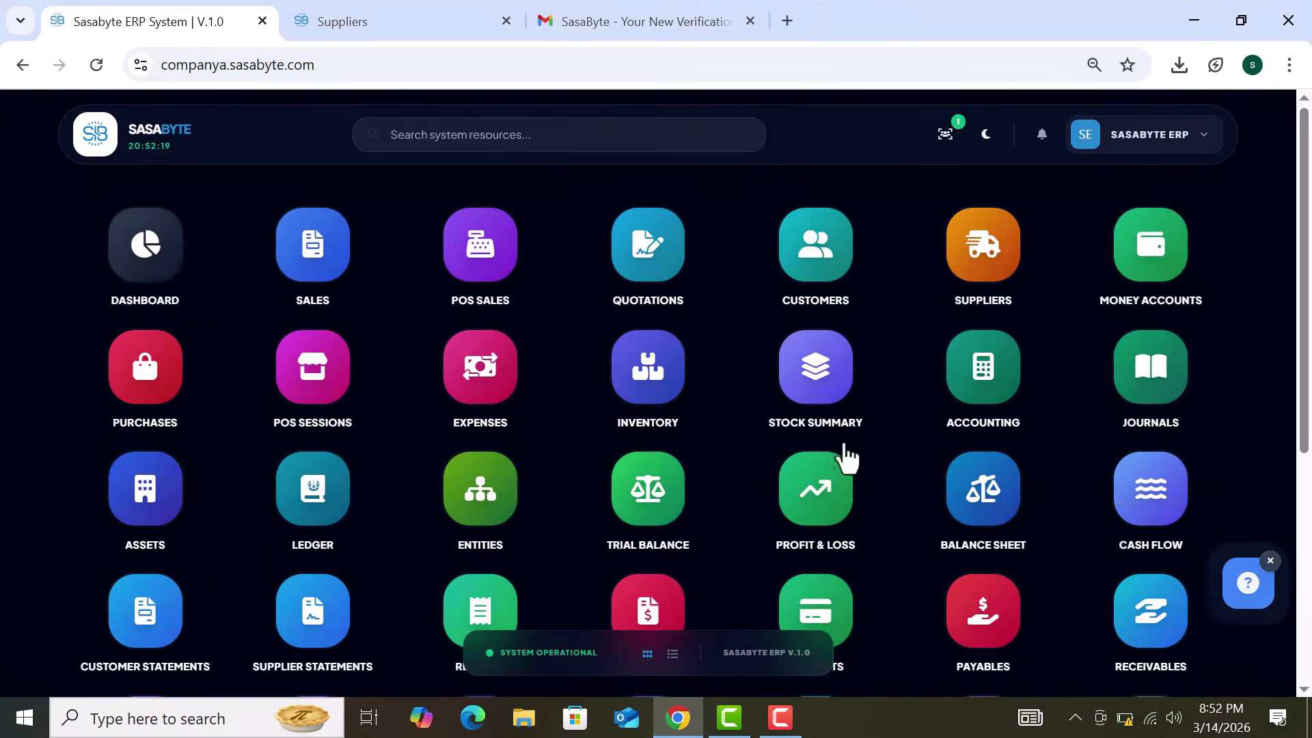
scroll(920, 519, "down", 1)
scroll(920, 518, "down", 1)
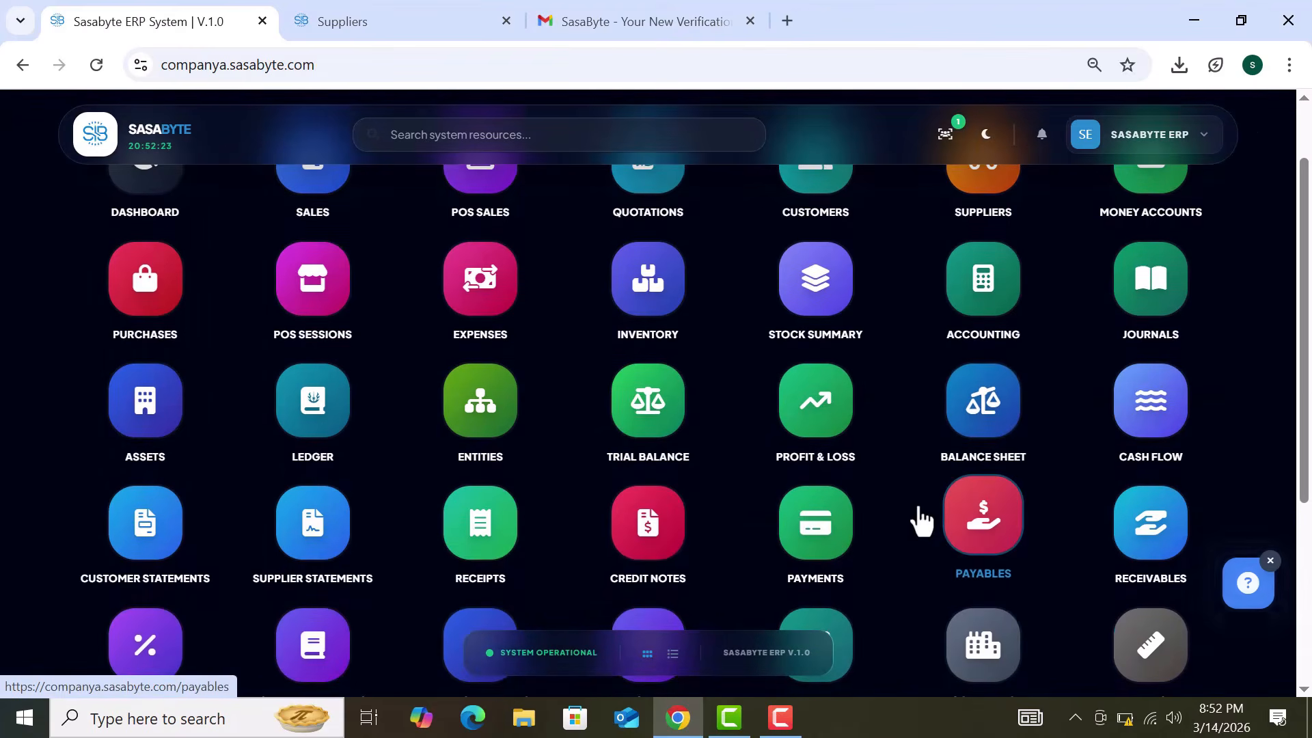
scroll(920, 518, "down", 2)
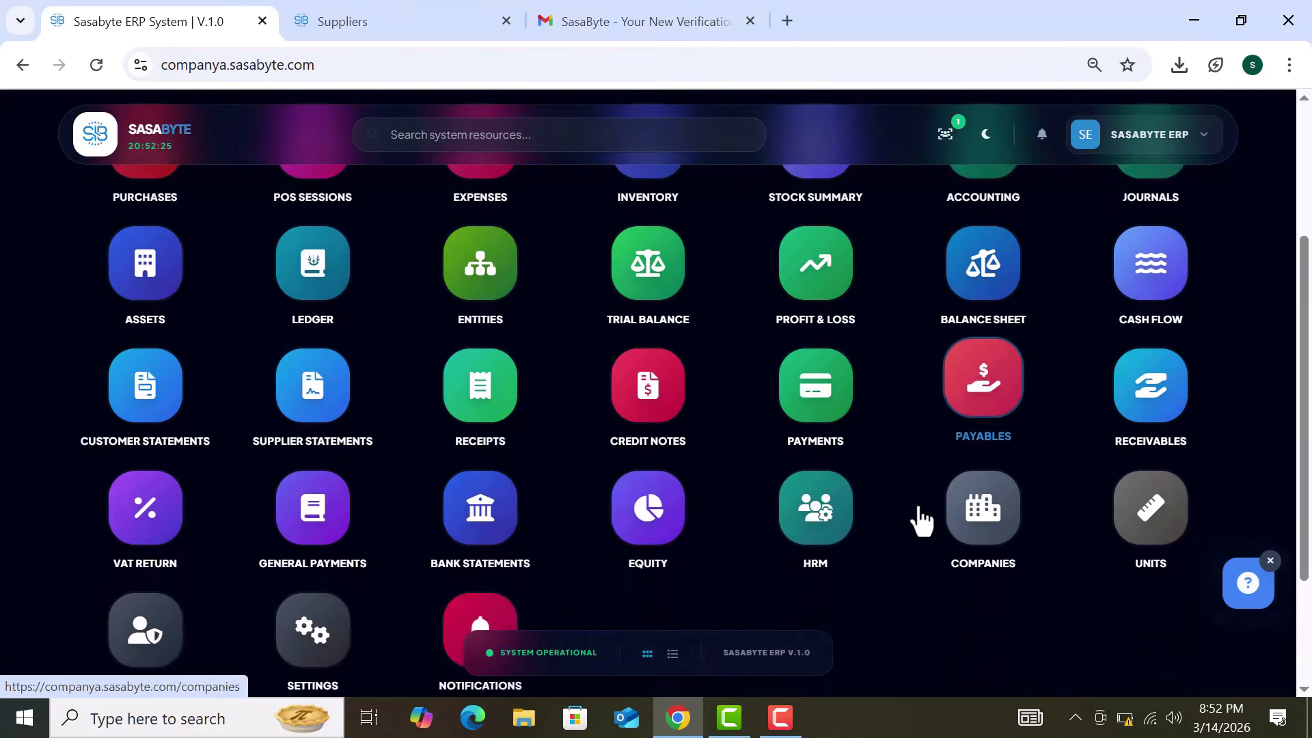
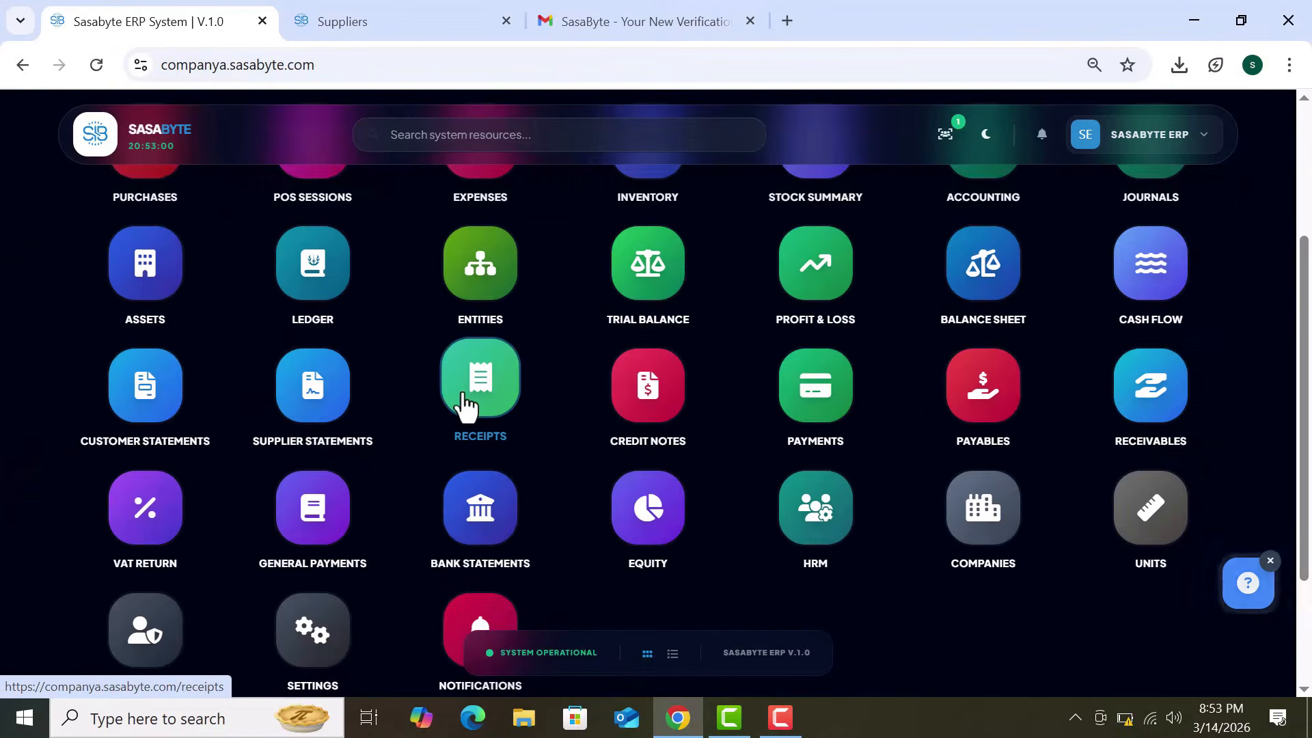
Step: Open Receipts and start a new receipt, checking the empty deposit bank account list
left_click(569, 411)
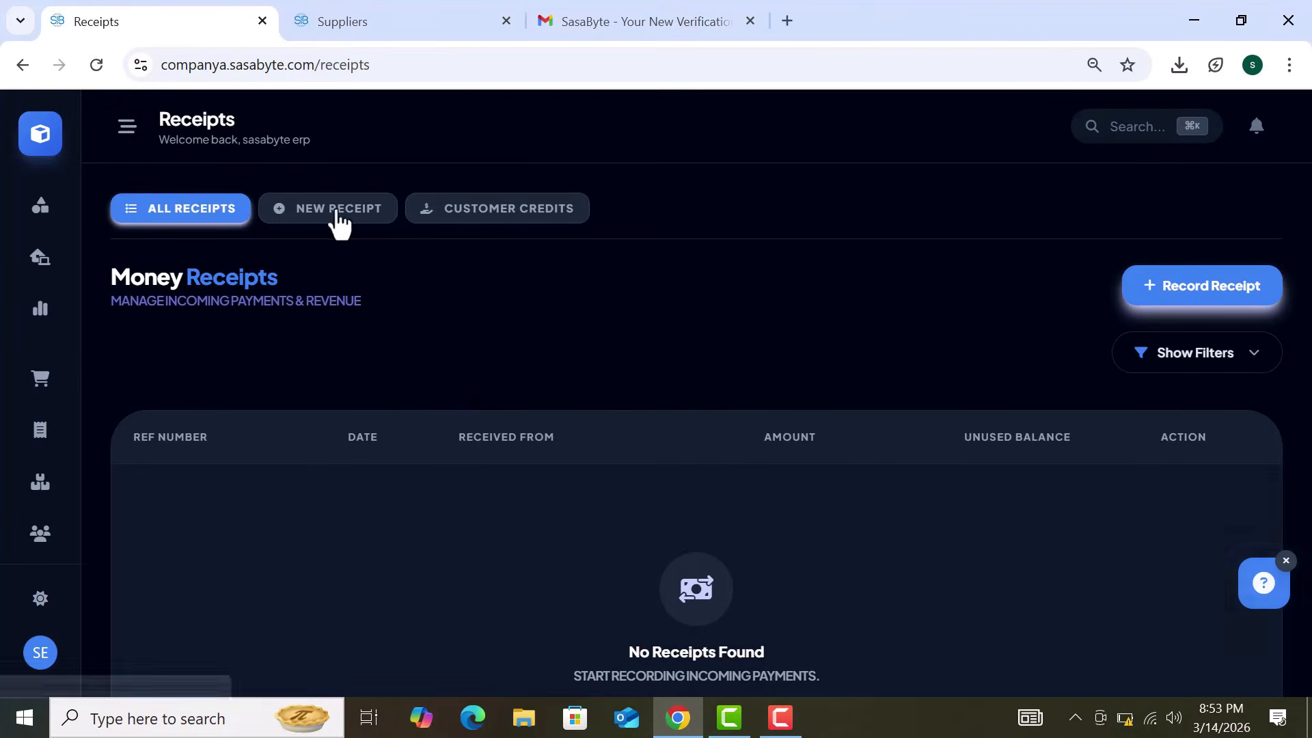
left_click(1159, 295)
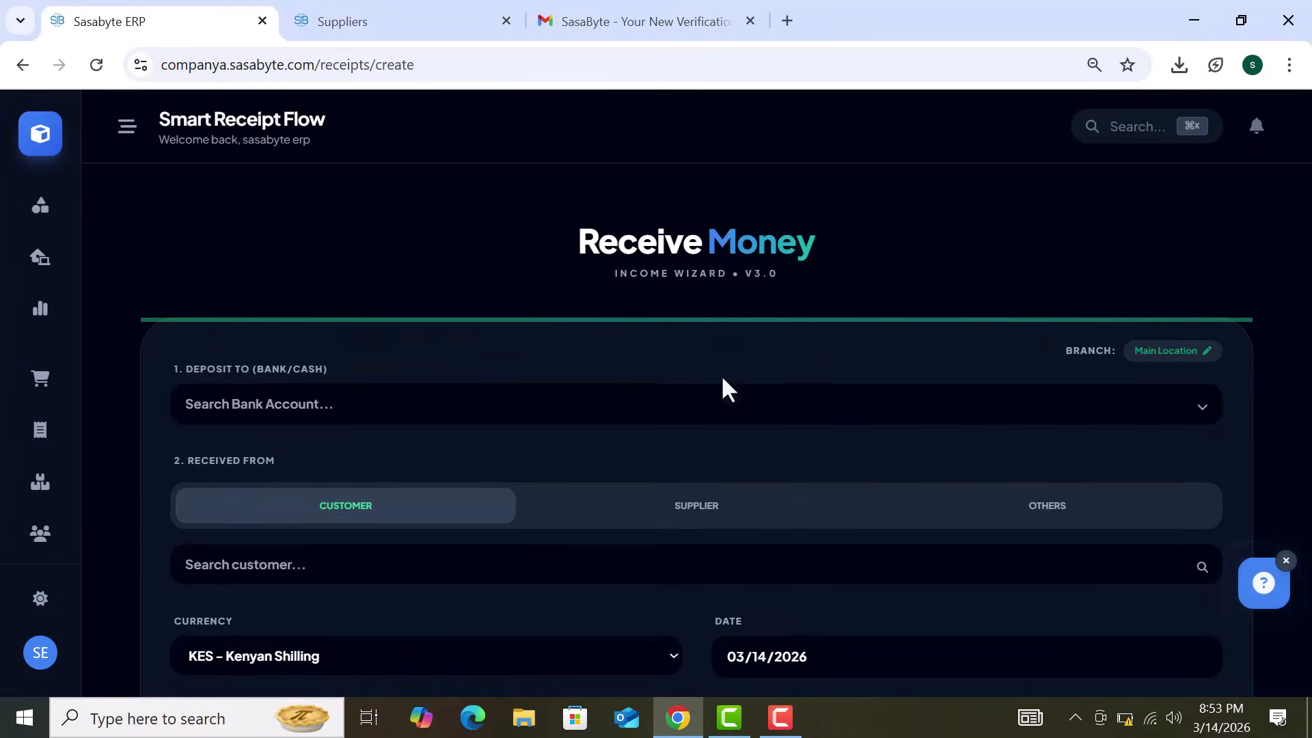
left_click(670, 405)
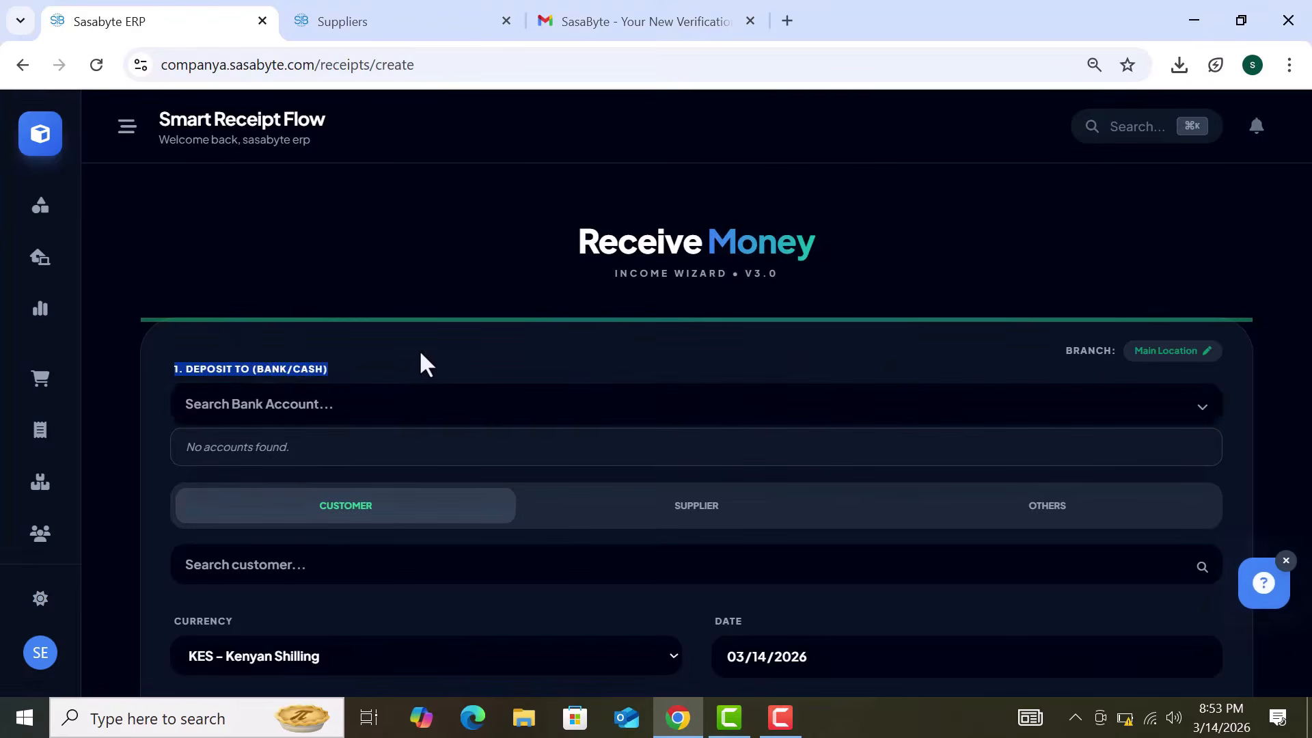
left_click(448, 400)
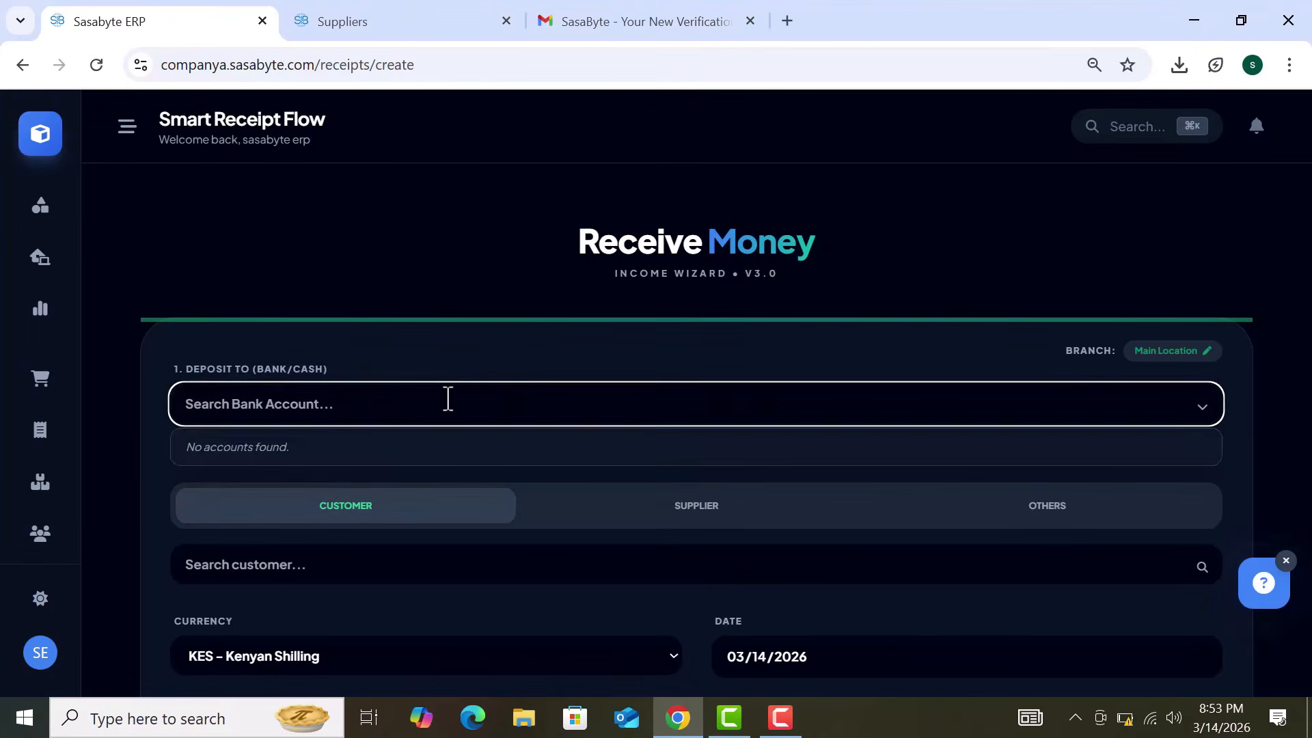
left_click(525, 335)
Step: Compare the Customer, Supplier and Others payer types, settling back on Customer
scroll(525, 334, "down", 2)
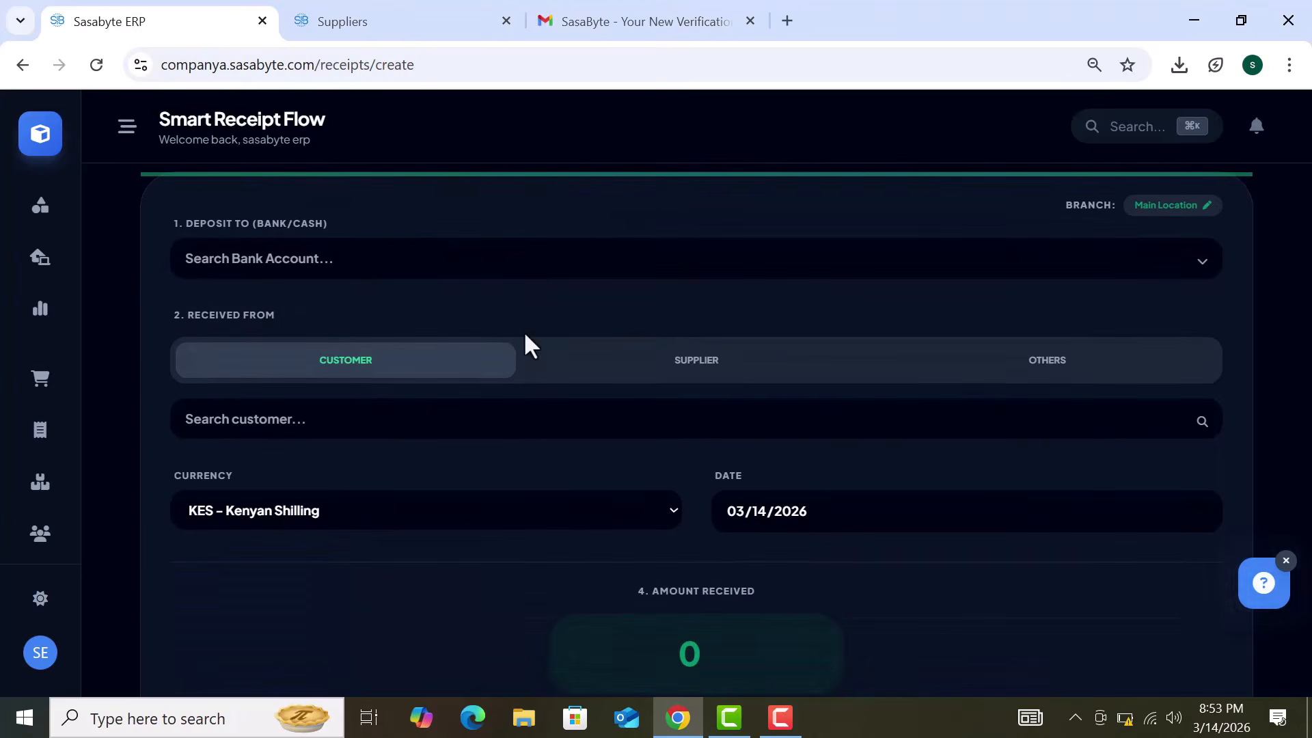
left_click(674, 370)
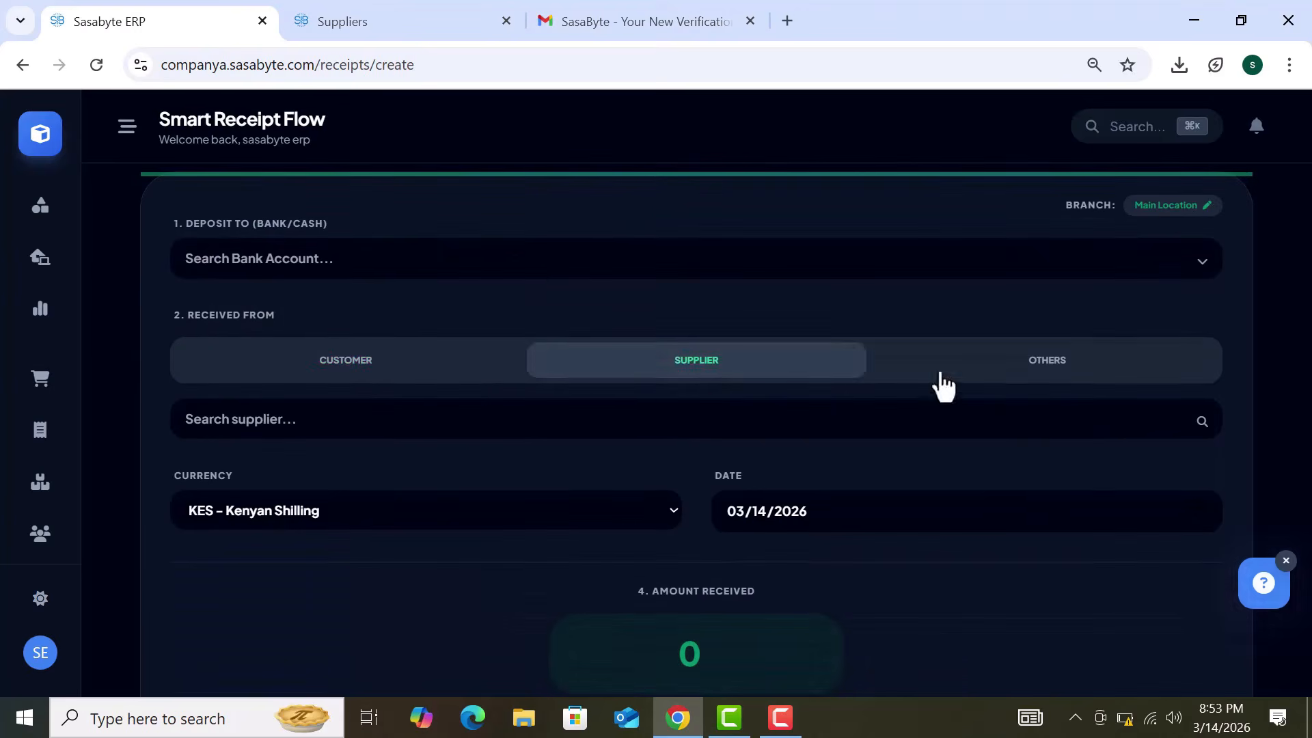
left_click(1050, 379)
left_click(699, 372)
left_click(437, 364)
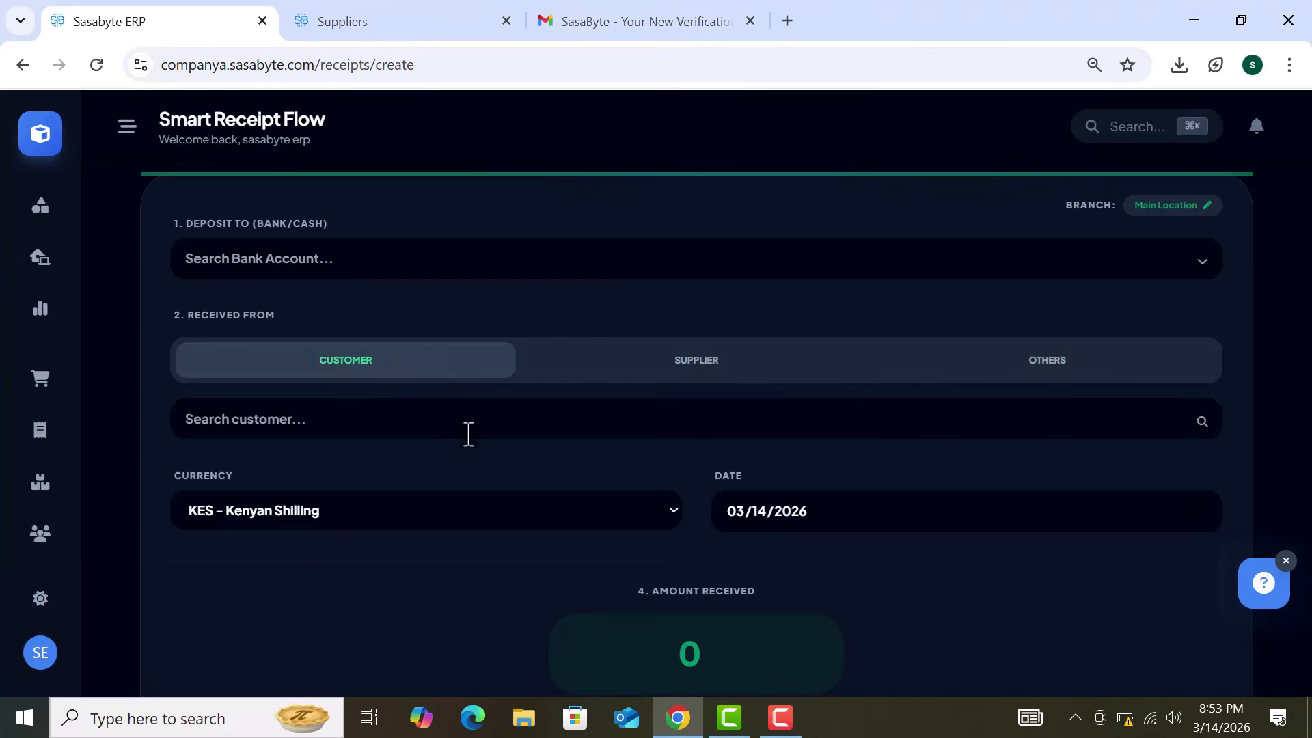
left_click(487, 420)
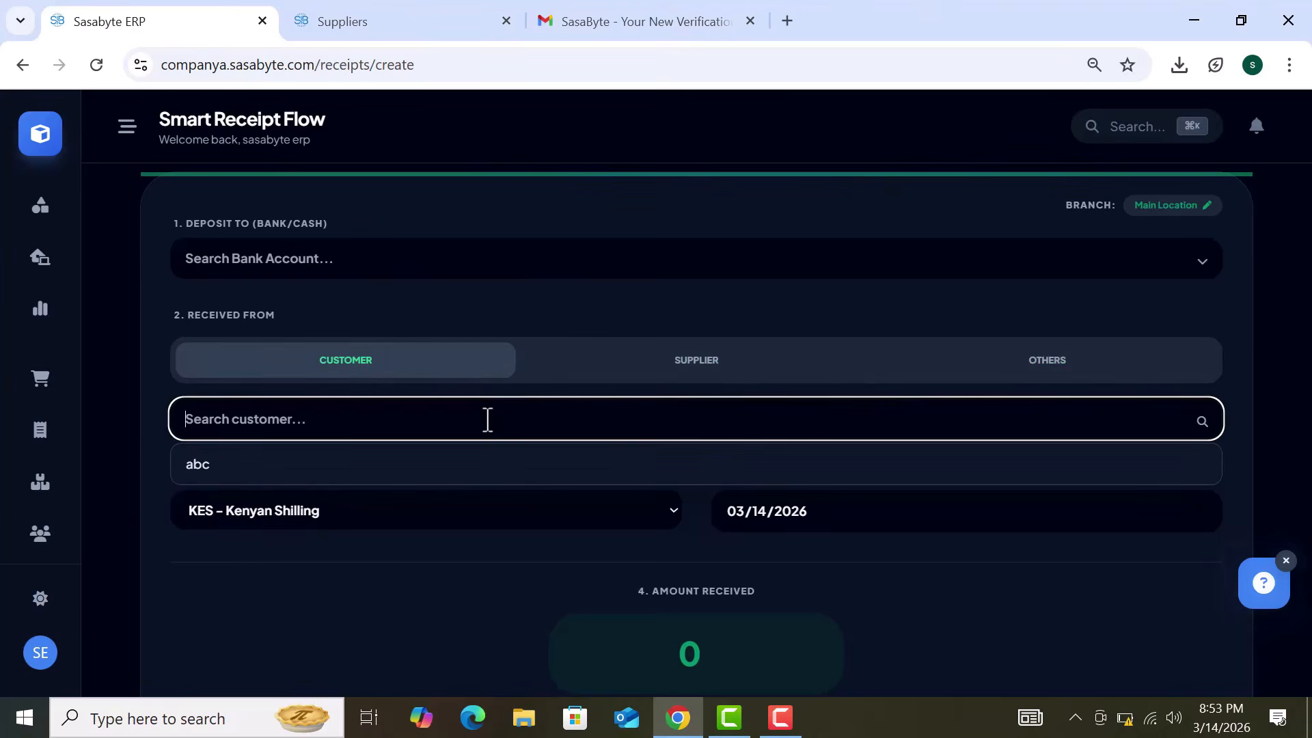
left_click(541, 290)
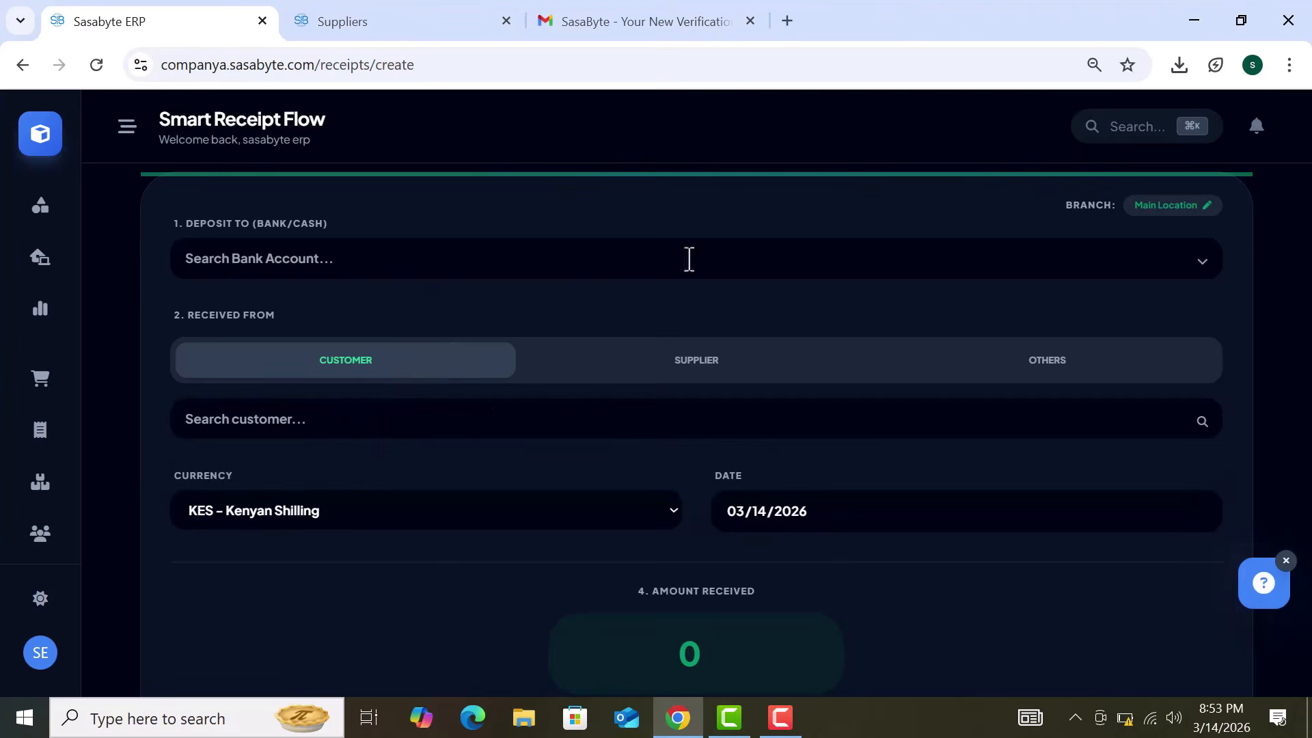
left_click(694, 364)
left_click(1080, 363)
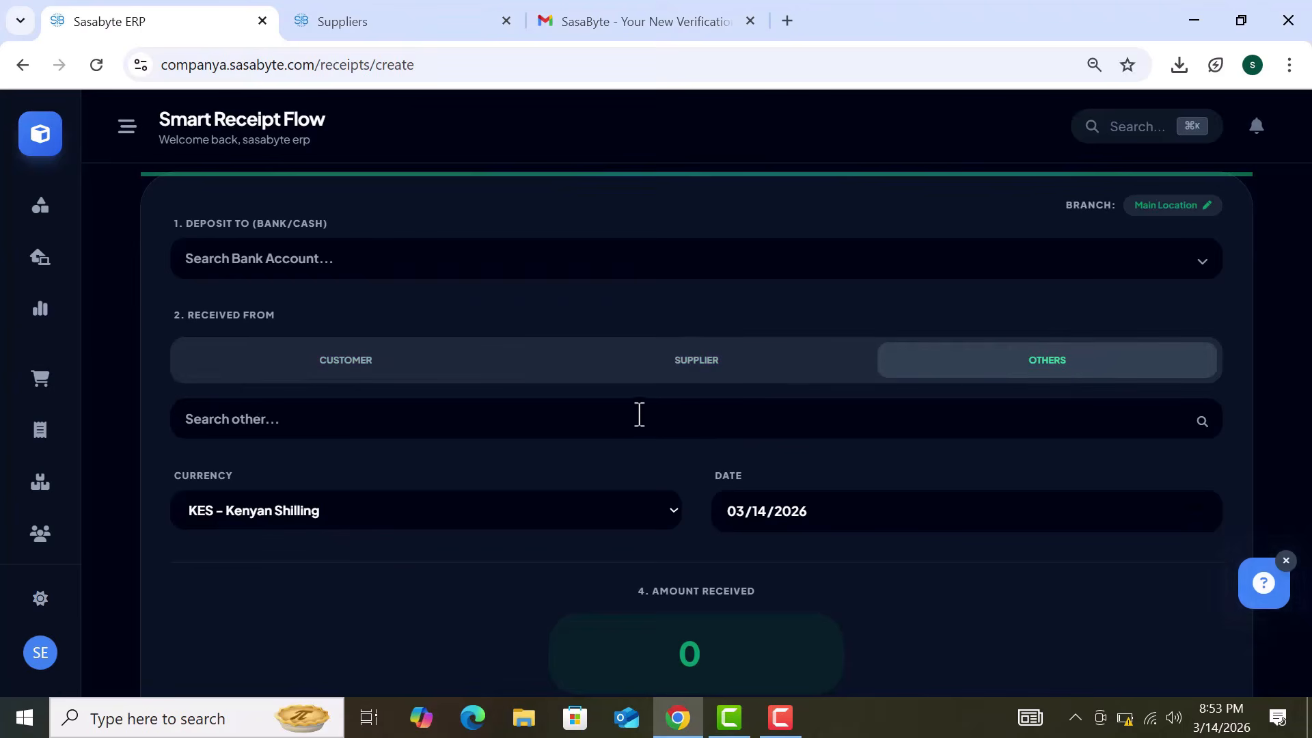
left_click(426, 367)
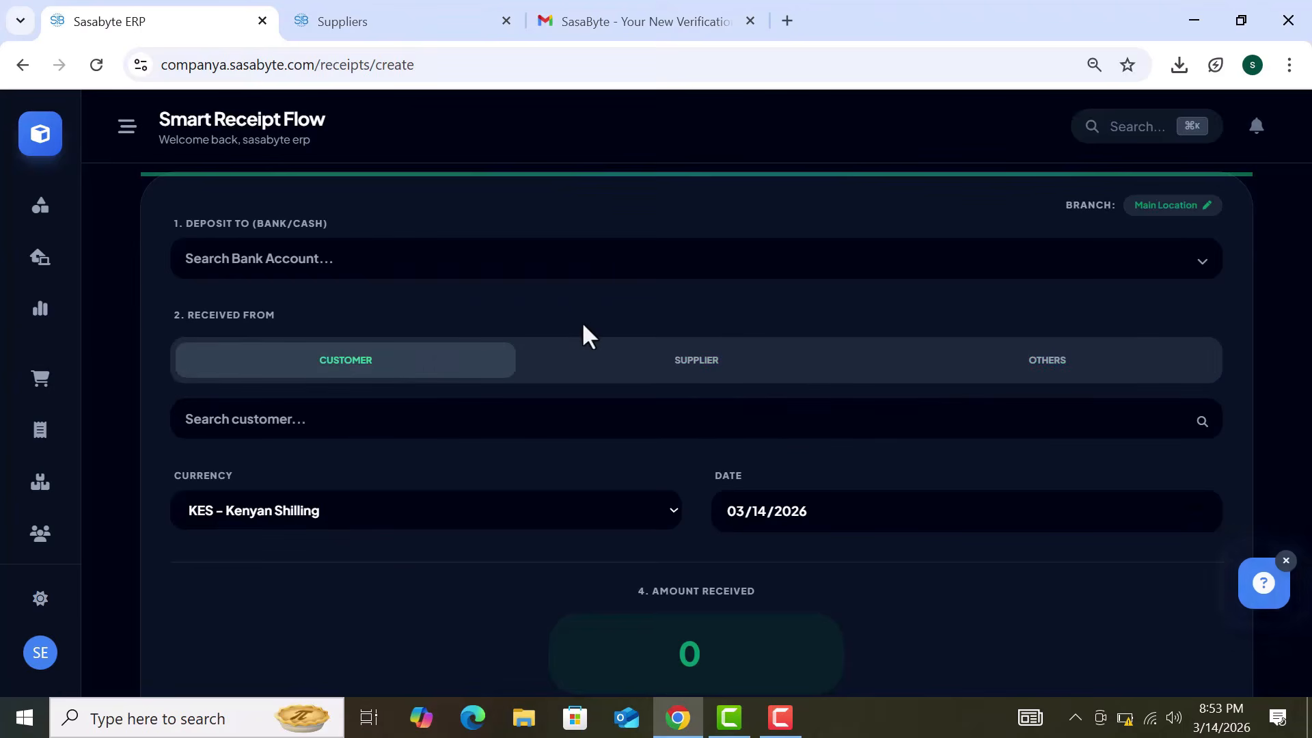
Step: Choose customer abc from the customer list as the payer
scroll(584, 335, "up", 2)
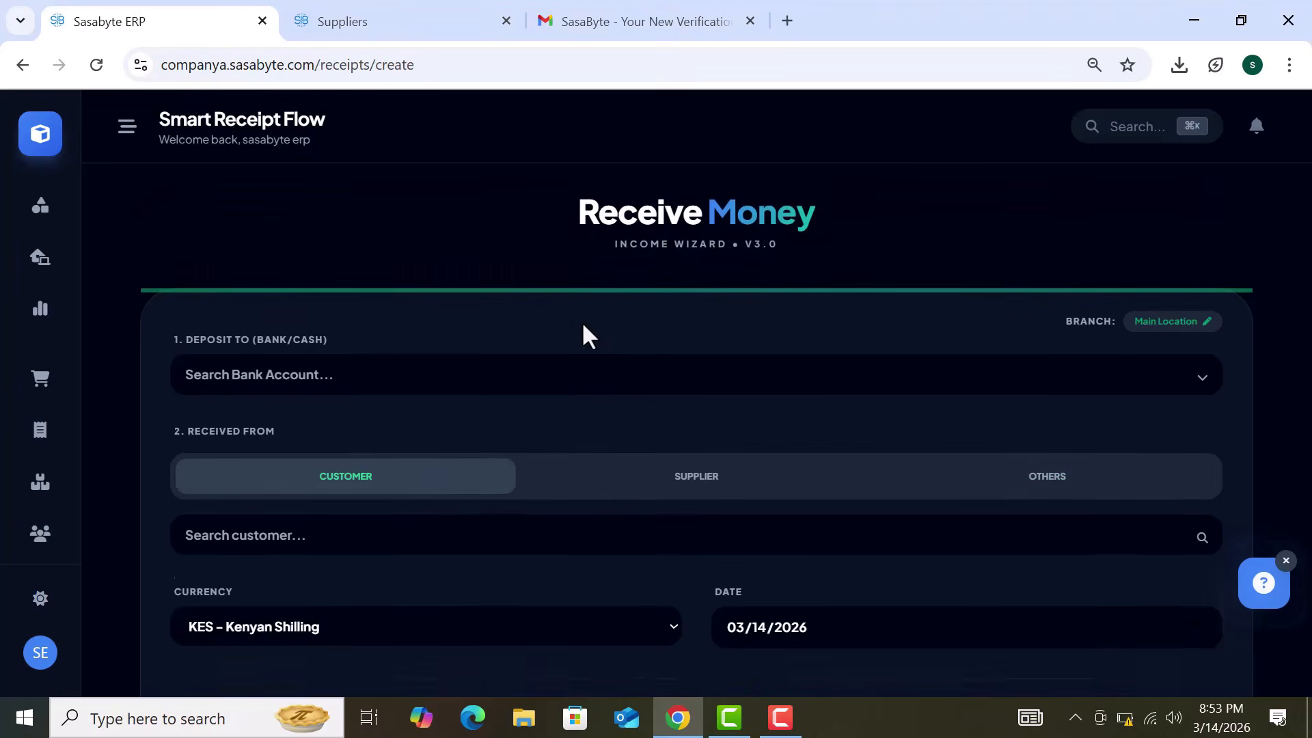
scroll(589, 334, "down", 2)
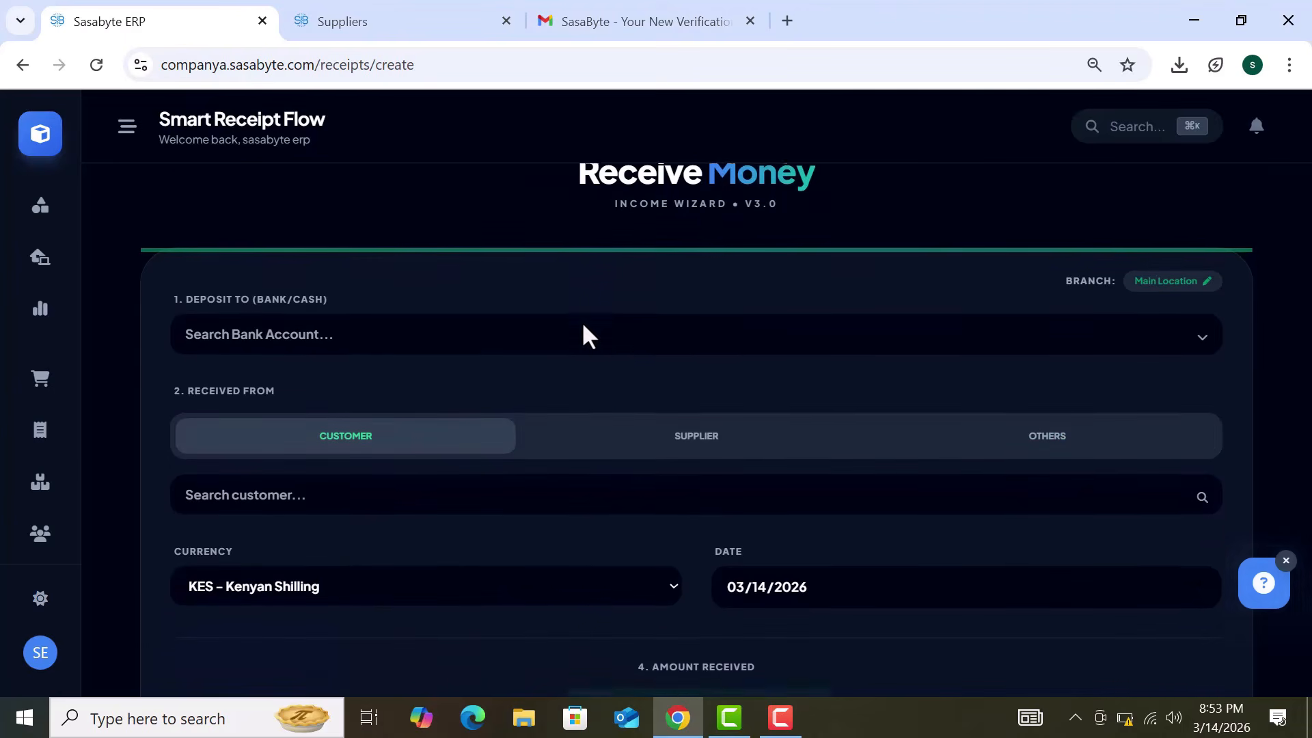
scroll(585, 327, "down", 1)
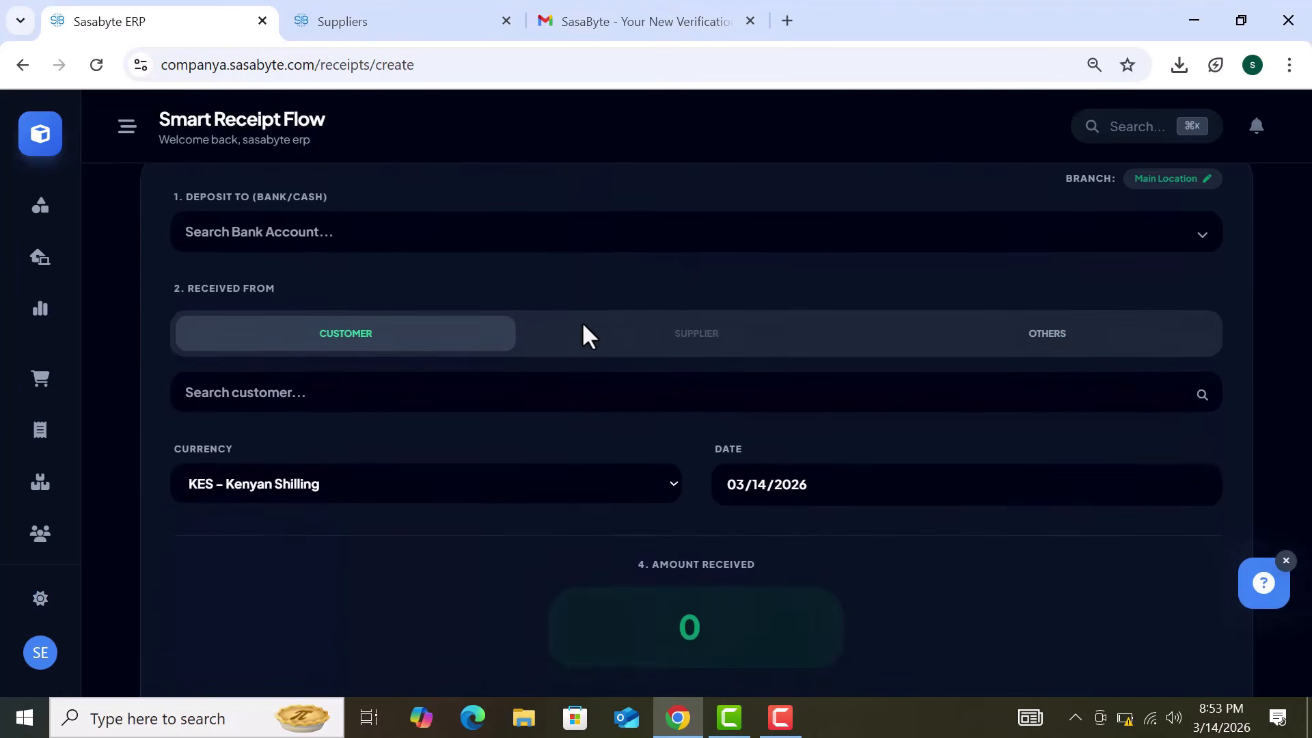
scroll(581, 321, "up", 1)
scroll(581, 321, "down", 2)
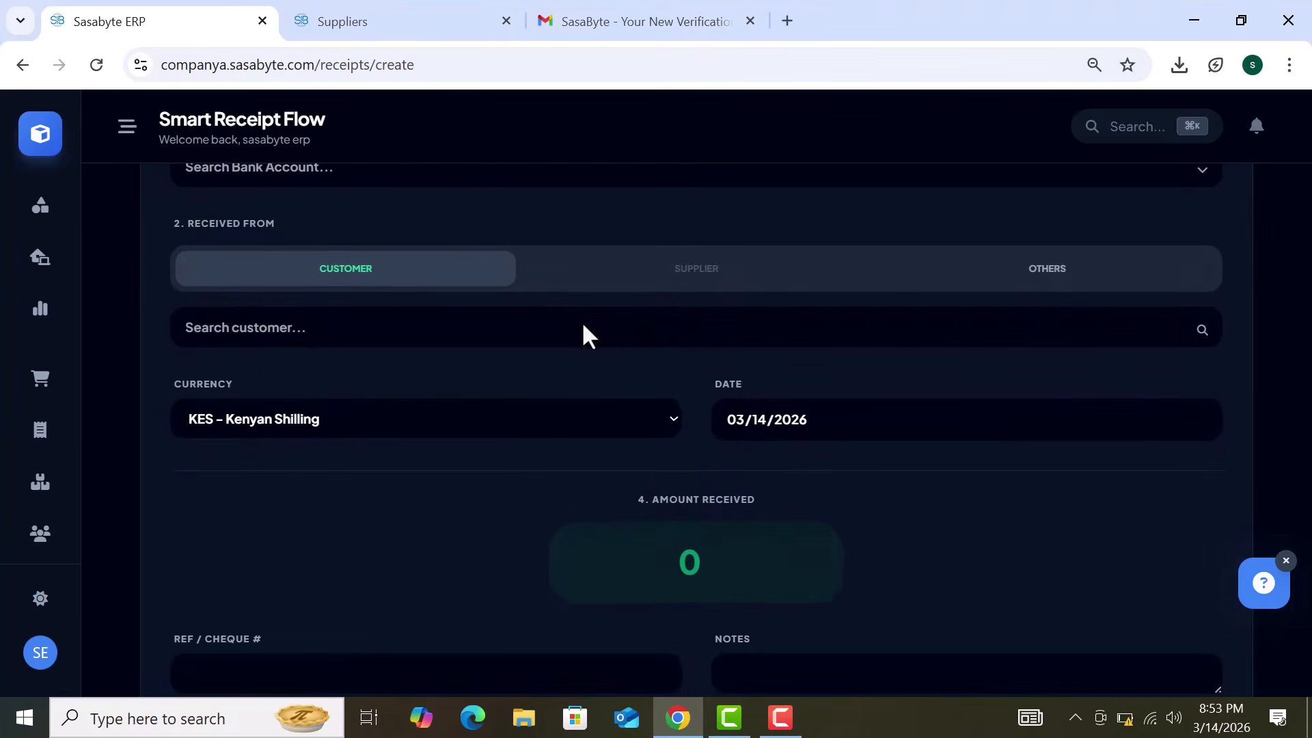
left_click(729, 559)
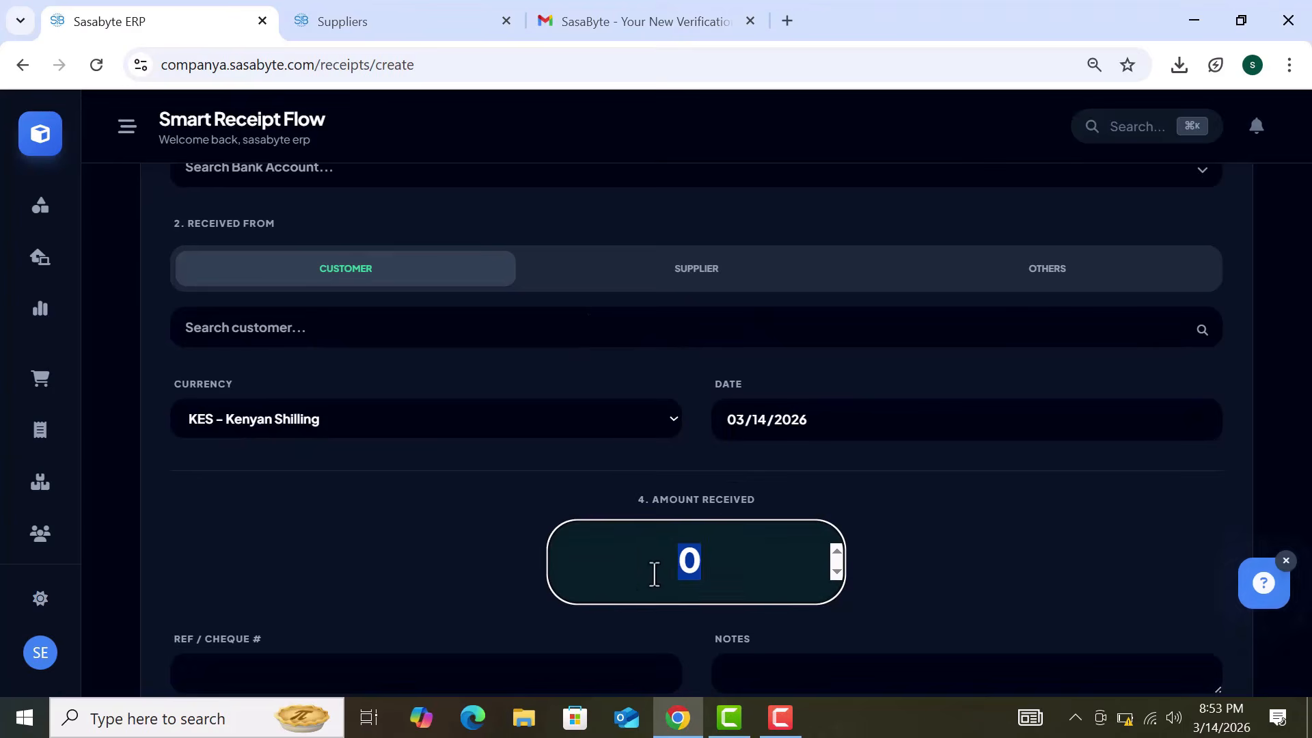
left_click(576, 331)
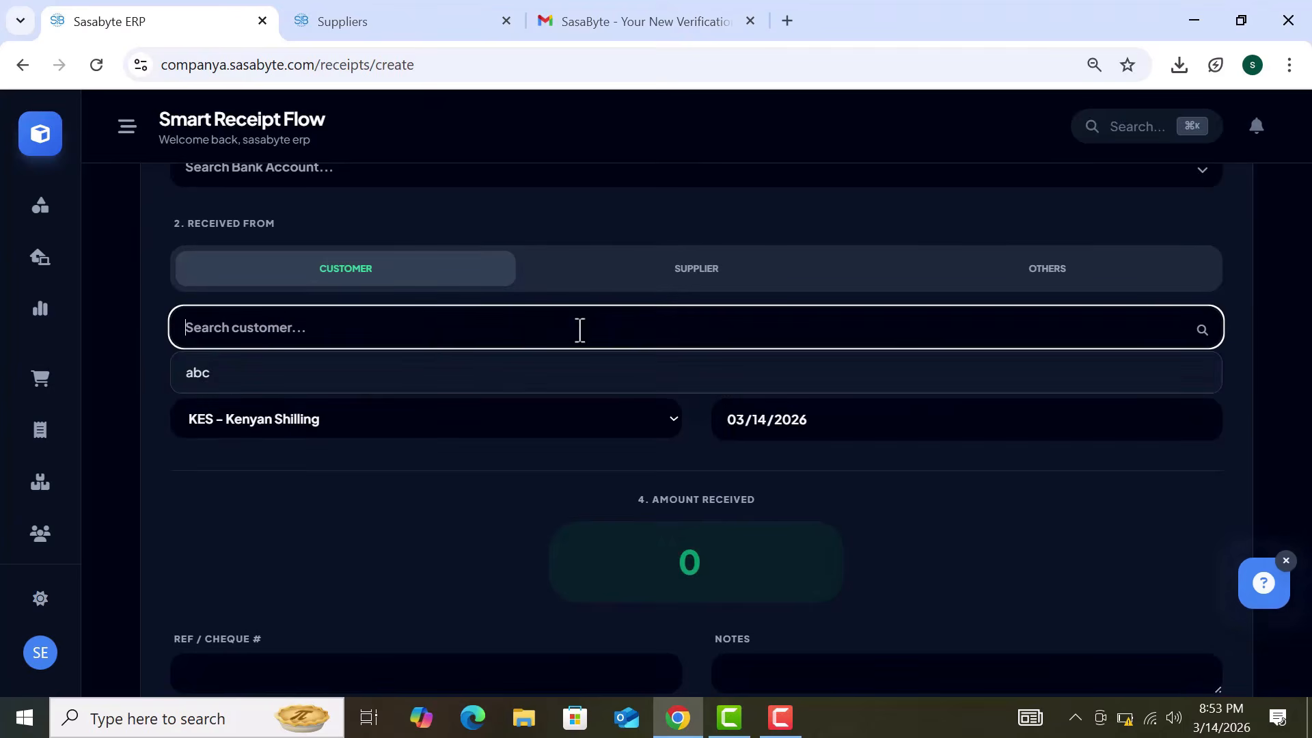
left_click(379, 386)
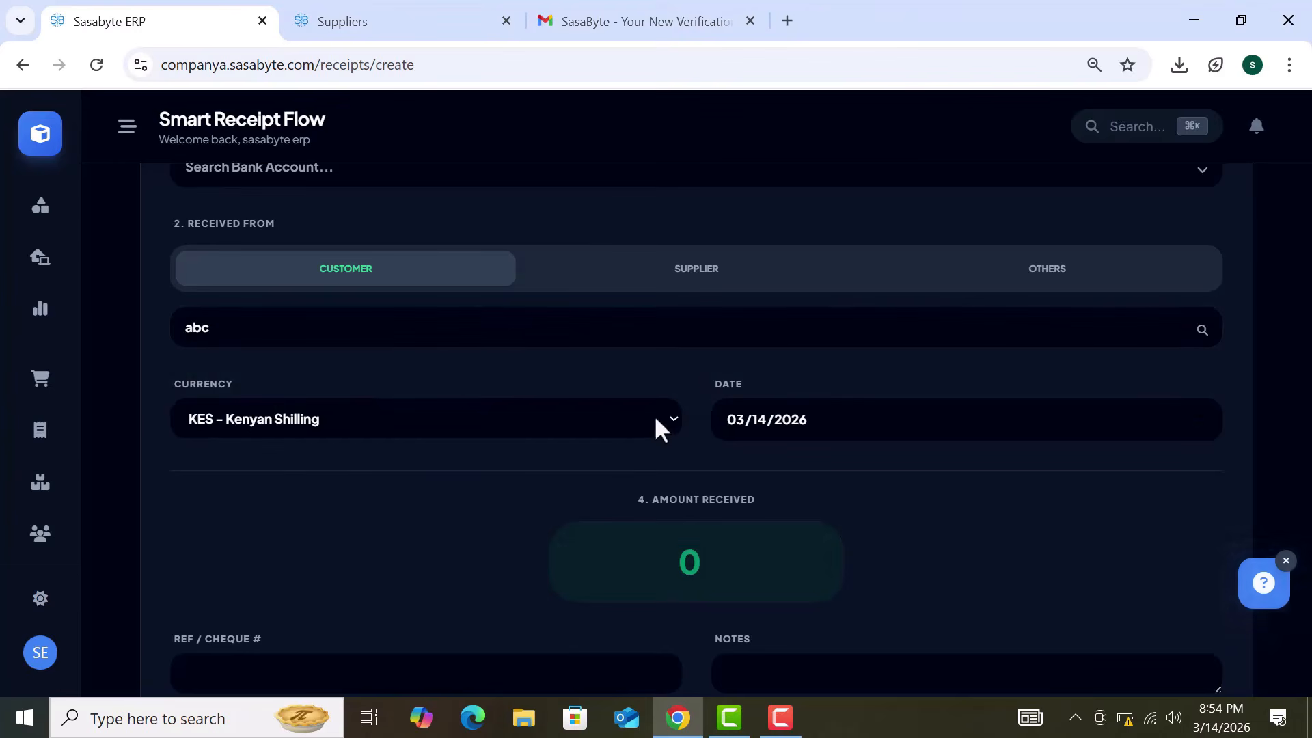
Step: Enter 47653 as the amount received and auto-settle it against the open invoice
left_click(673, 577)
type("4")
key("Return")
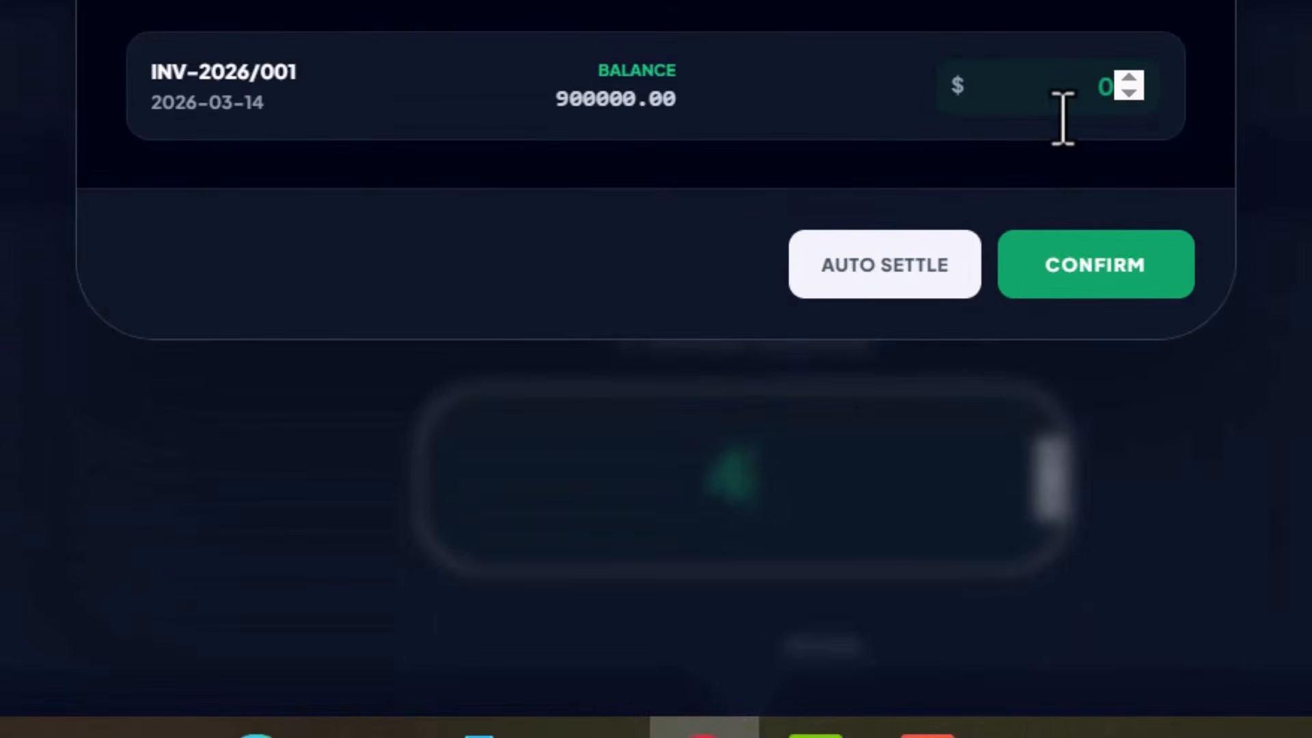
type("7653")
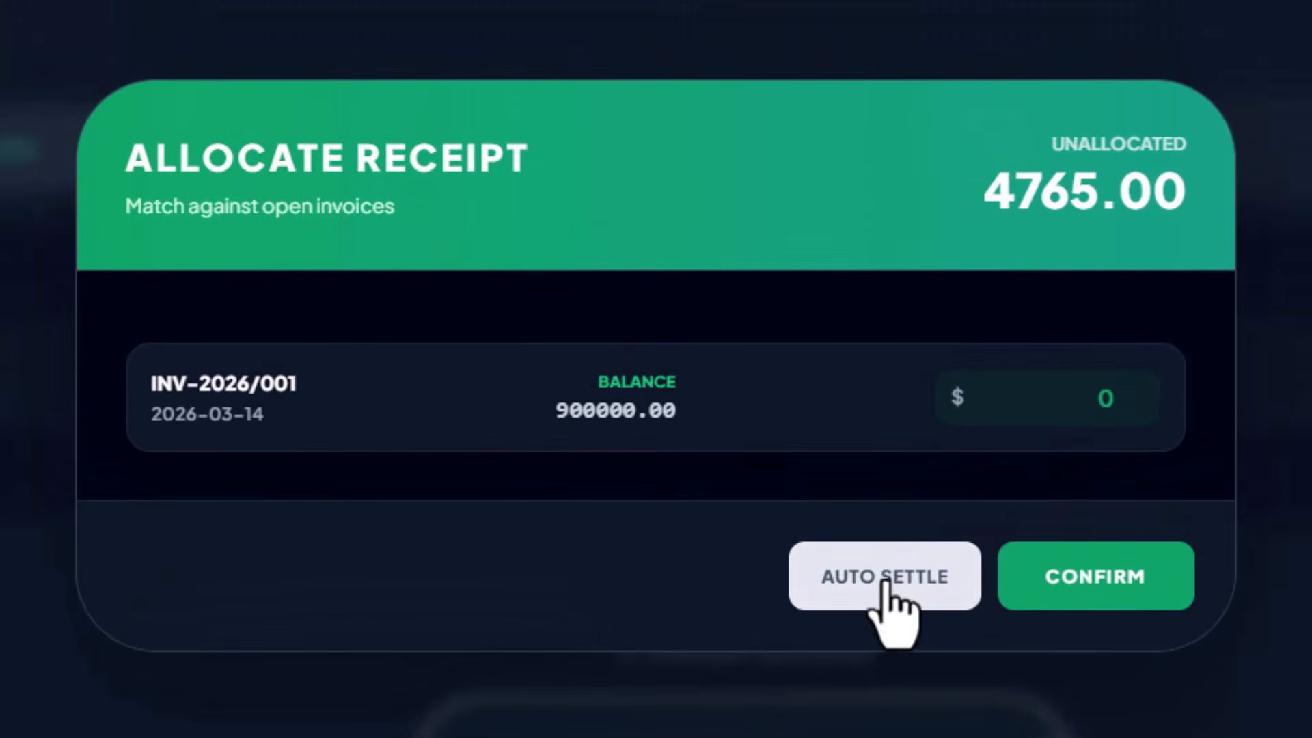
left_click(890, 580)
left_click(1098, 577)
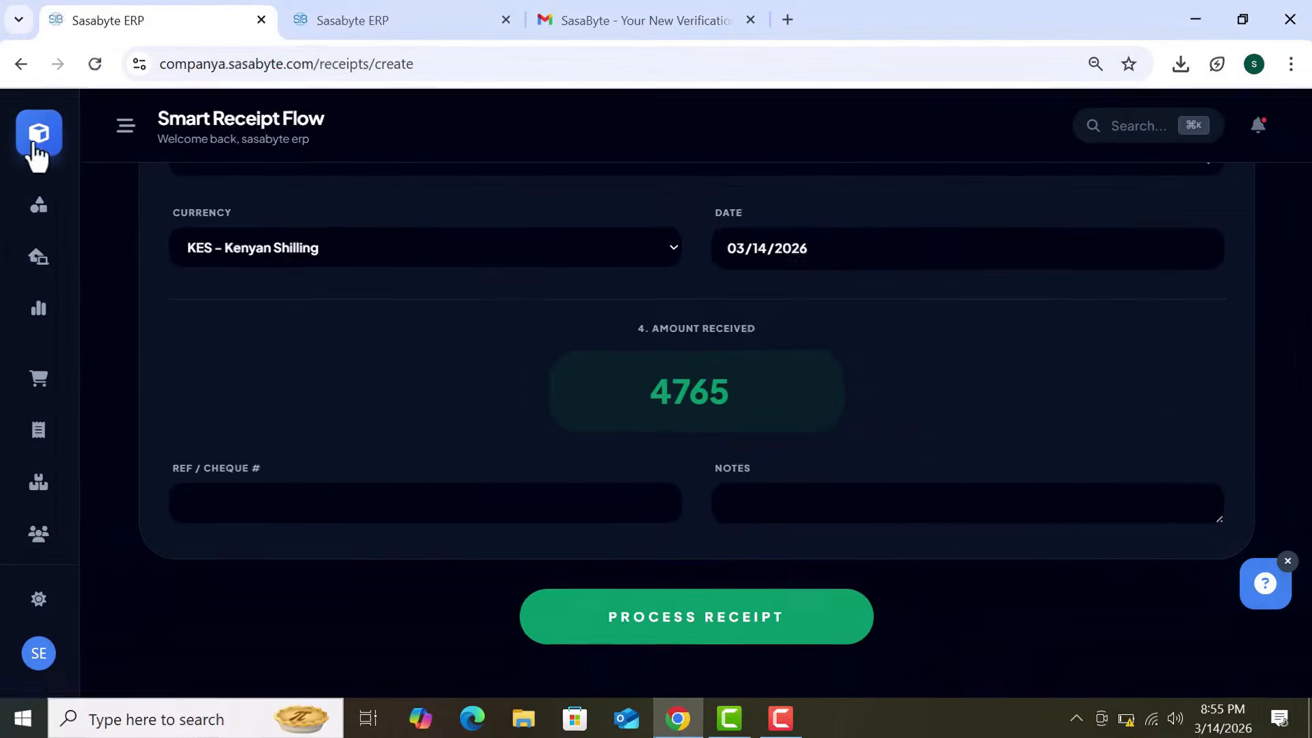
left_click(34, 144)
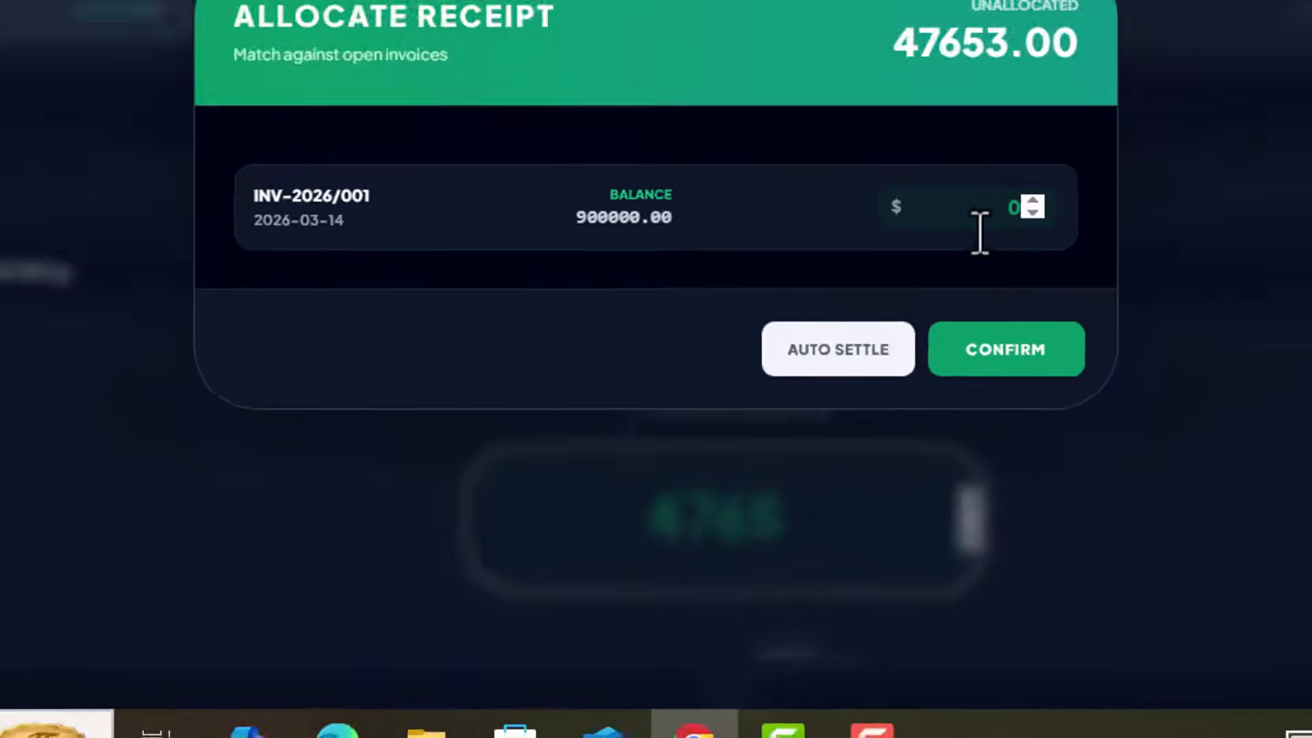
Step: Correct the amount to 4765, allocate it to INV-2026/001, and return home
key("BackSpace")
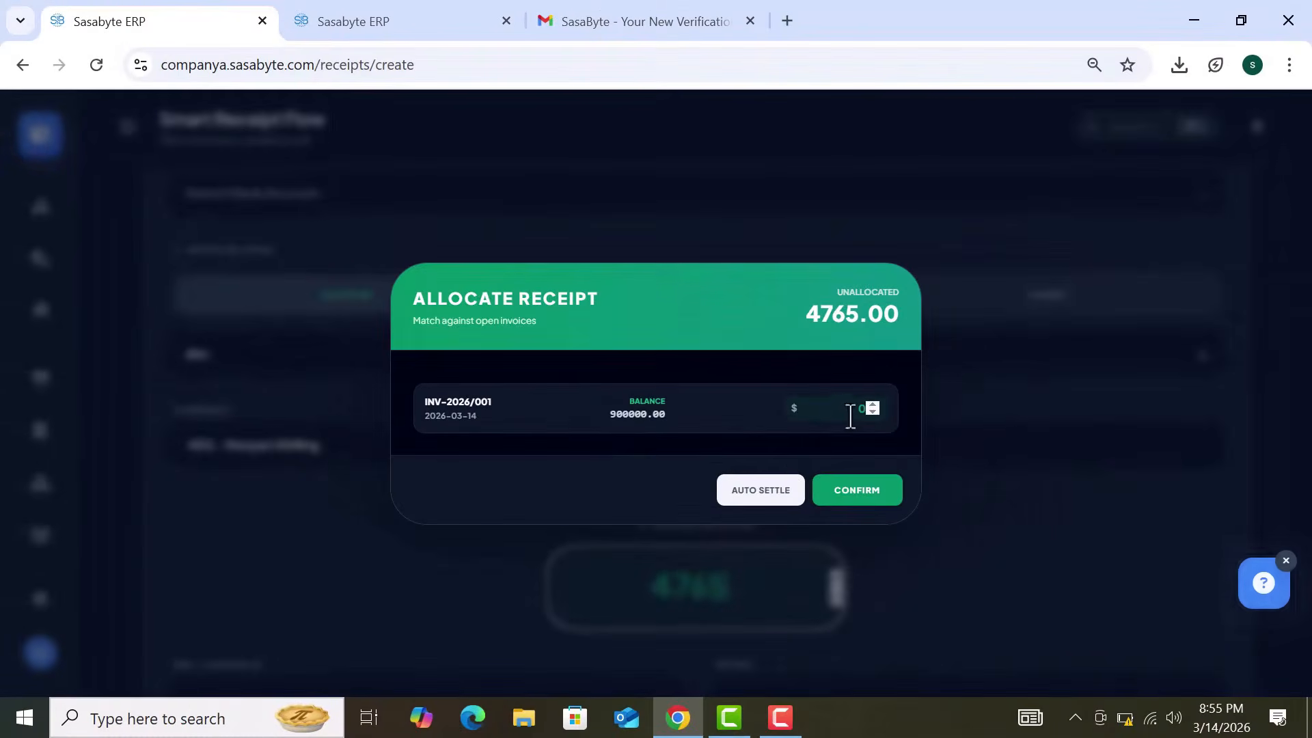
left_click(759, 497)
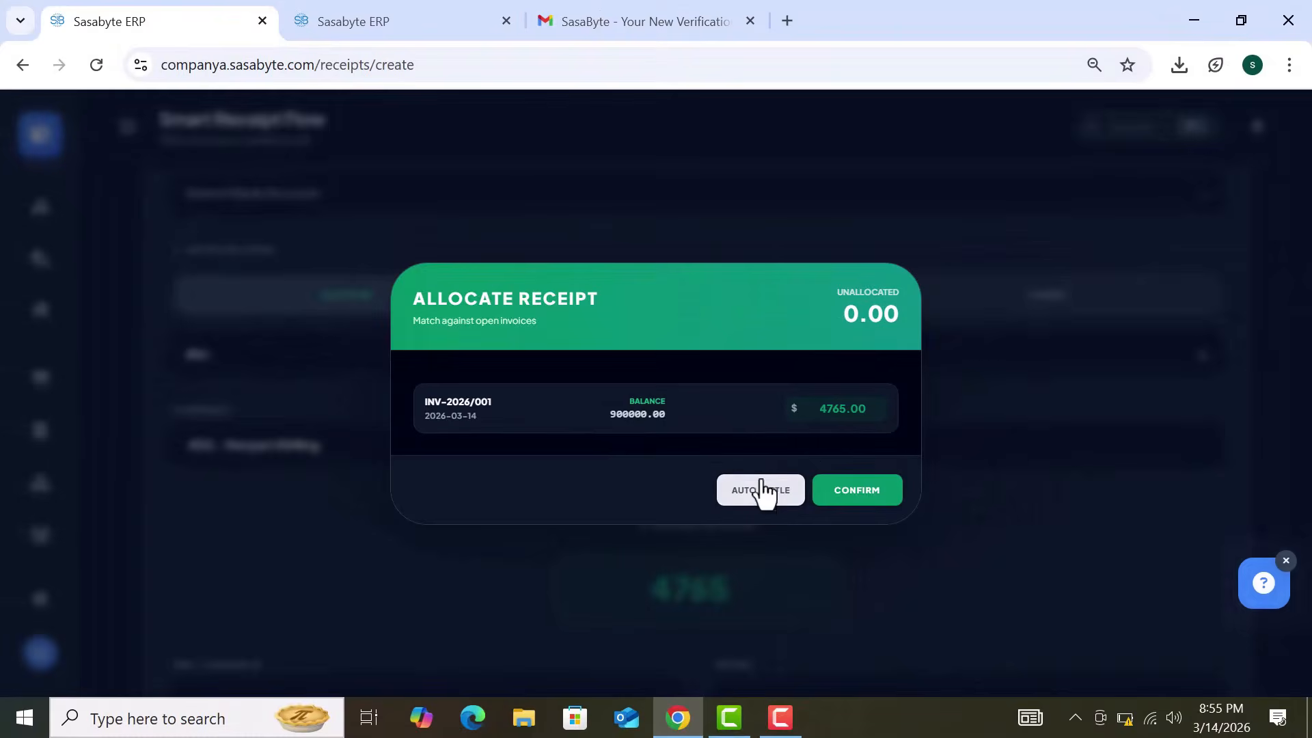
left_click(860, 494)
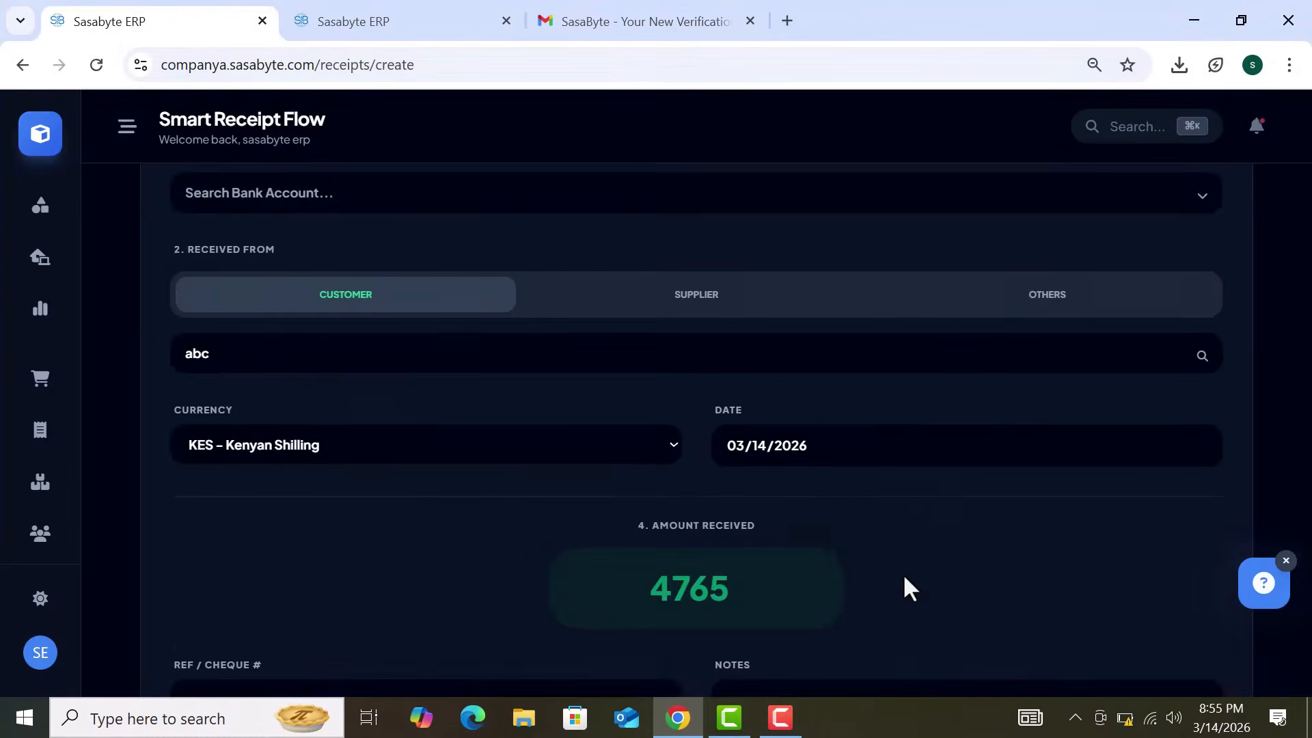
scroll(904, 573, "down", 2)
scroll(903, 572, "down", 1)
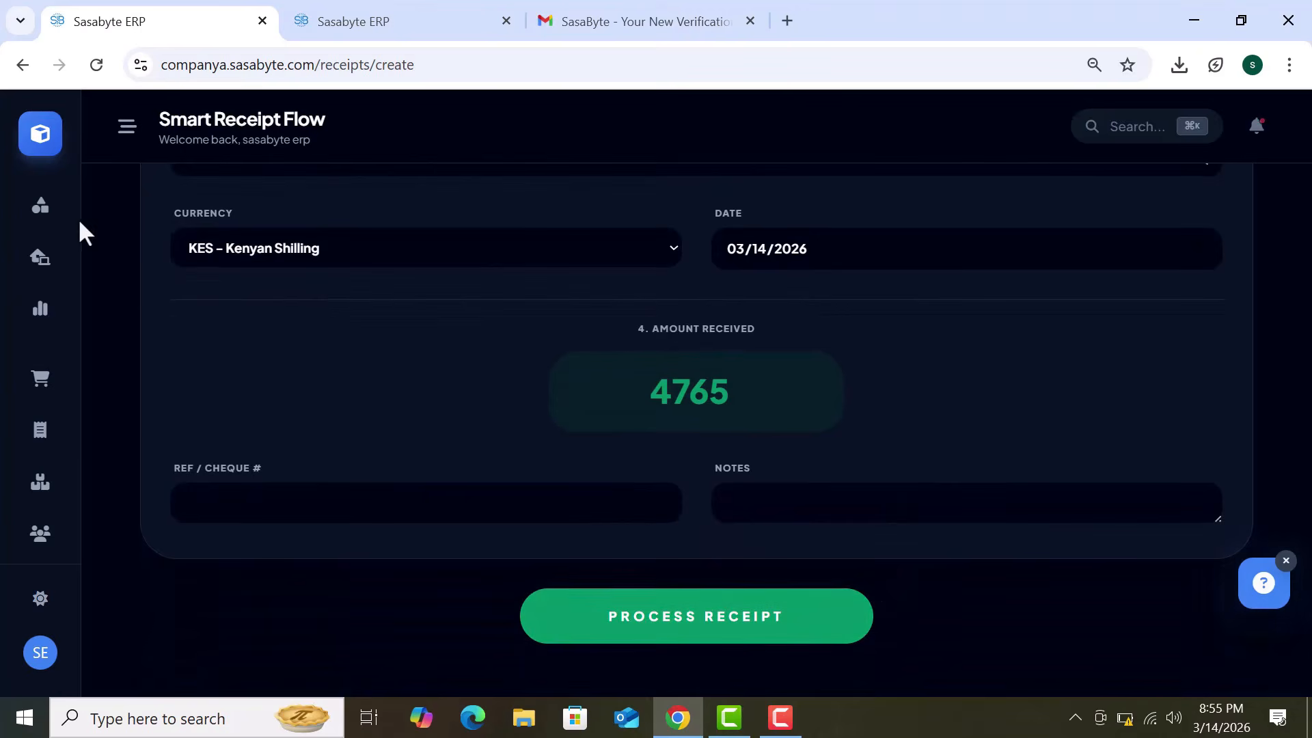
left_click(36, 145)
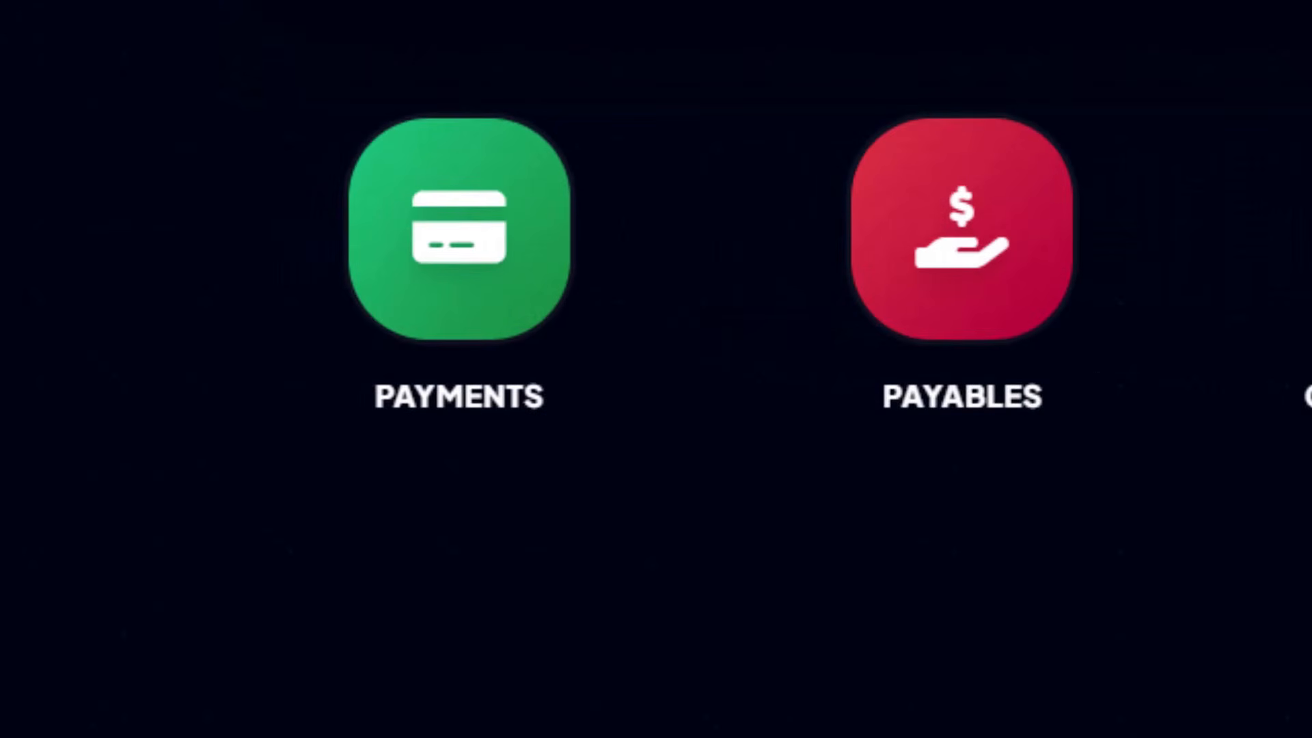
Step: Open Payments and start a new payment, switching the payee type to Supplier
left_click(523, 321)
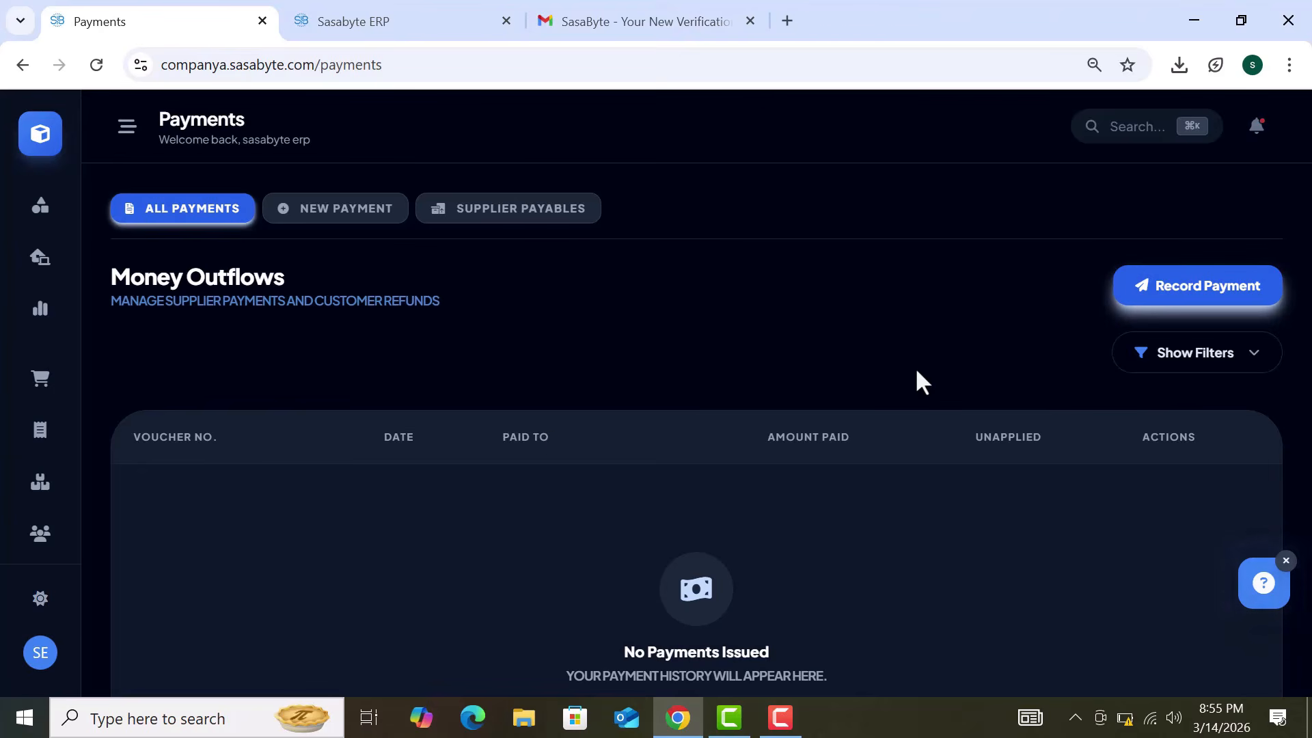
left_click(1196, 290)
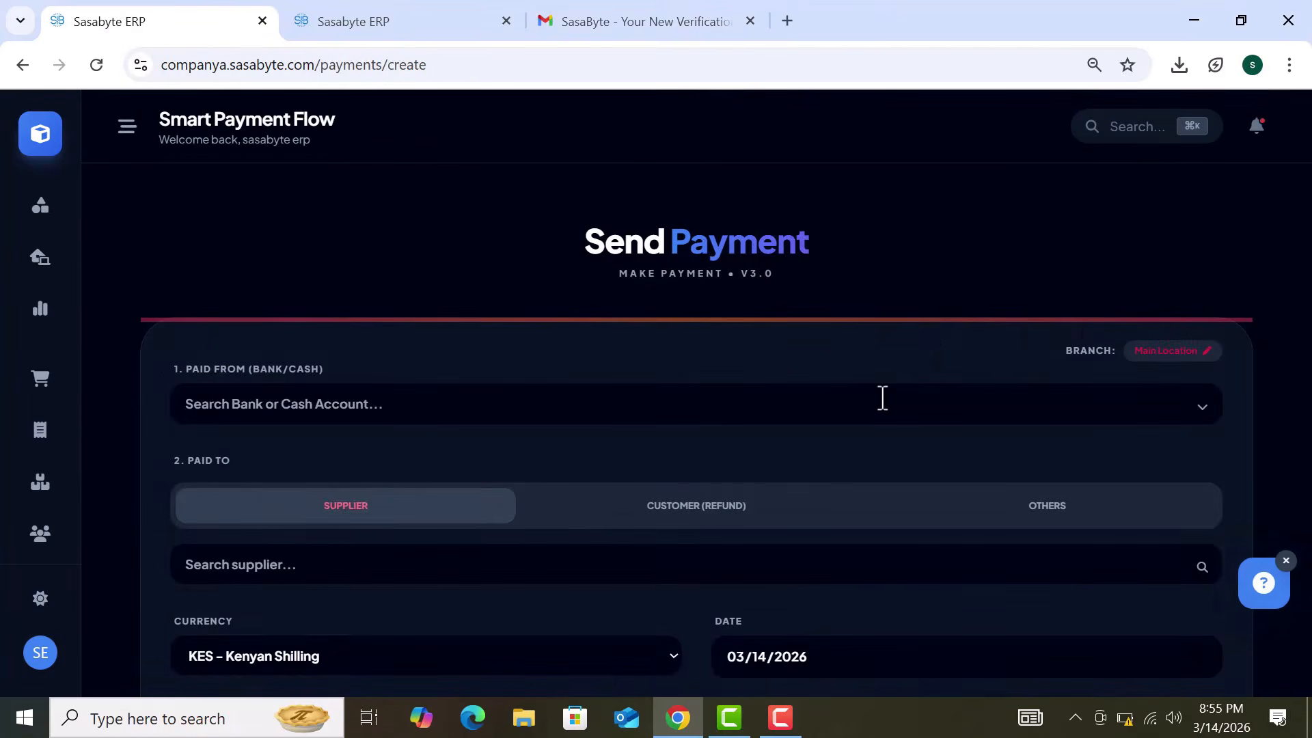
scroll(882, 398, "down", 3)
left_click(720, 372)
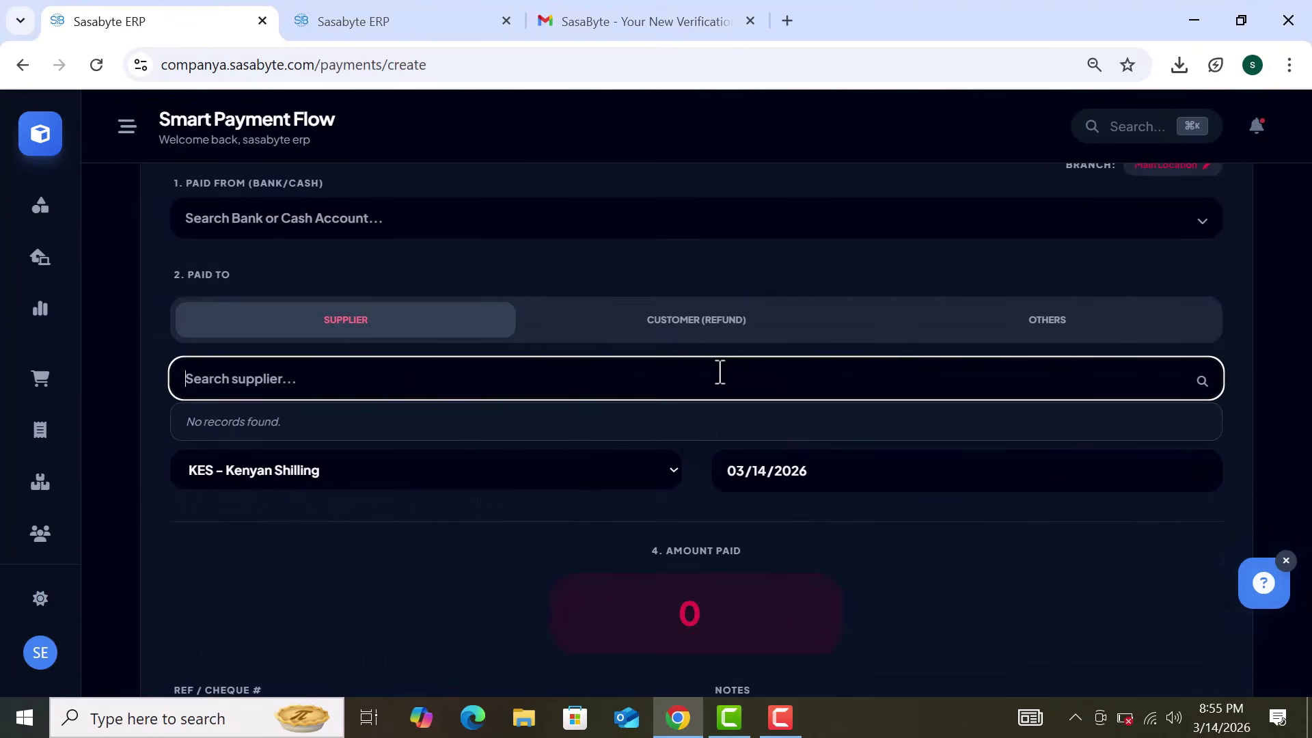
left_click(750, 329)
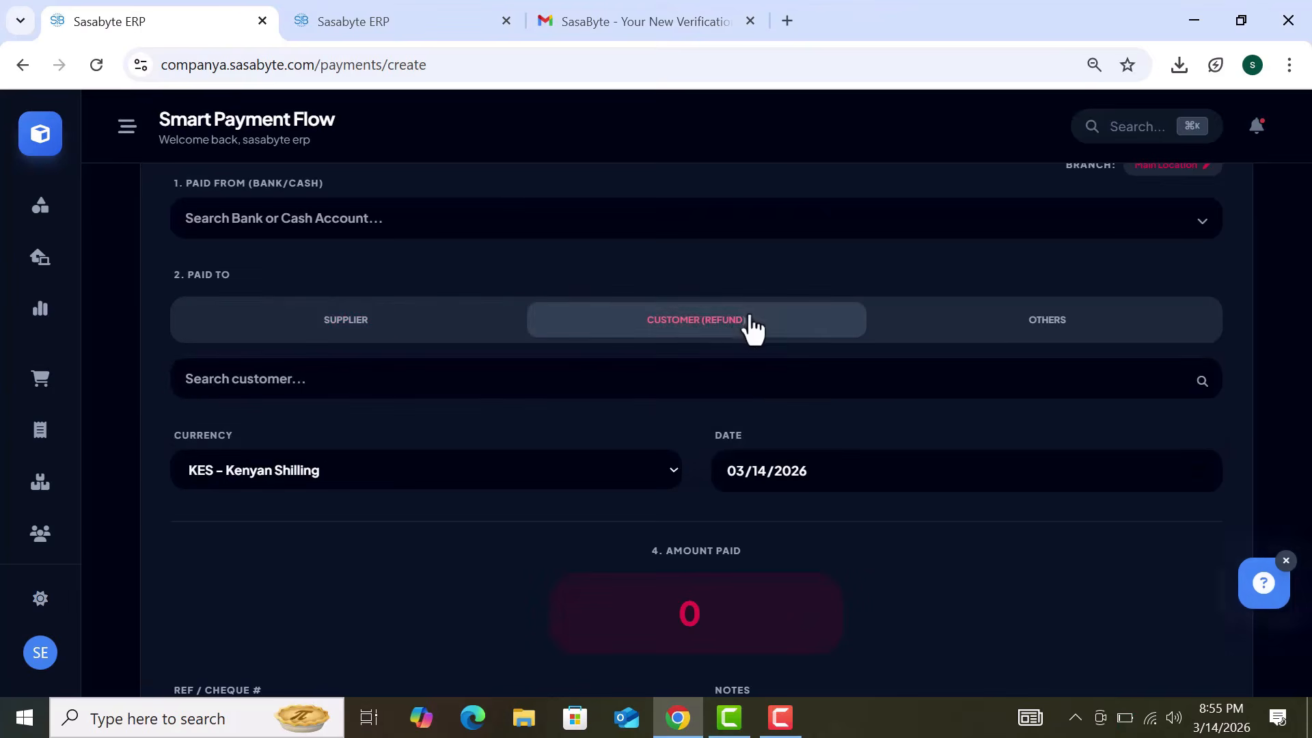
left_click(421, 333)
left_click(700, 334)
left_click(619, 378)
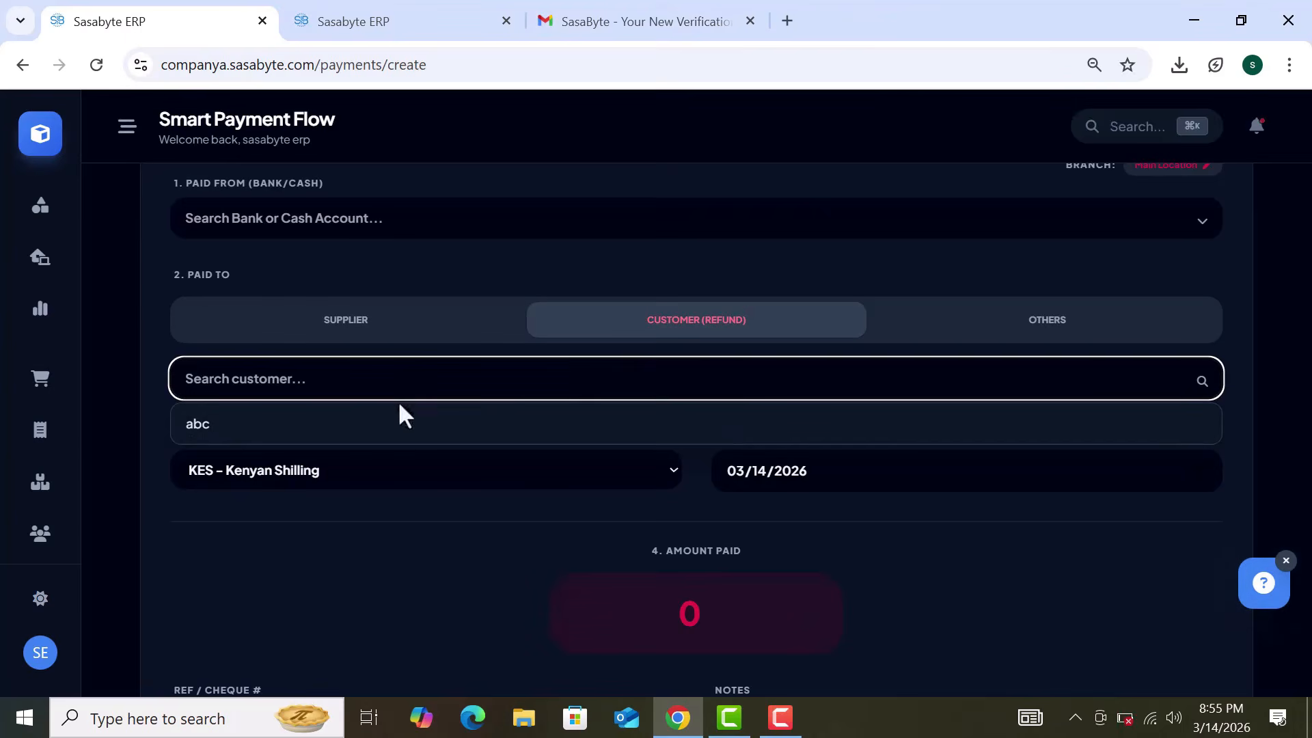
left_click(418, 335)
left_click(576, 382)
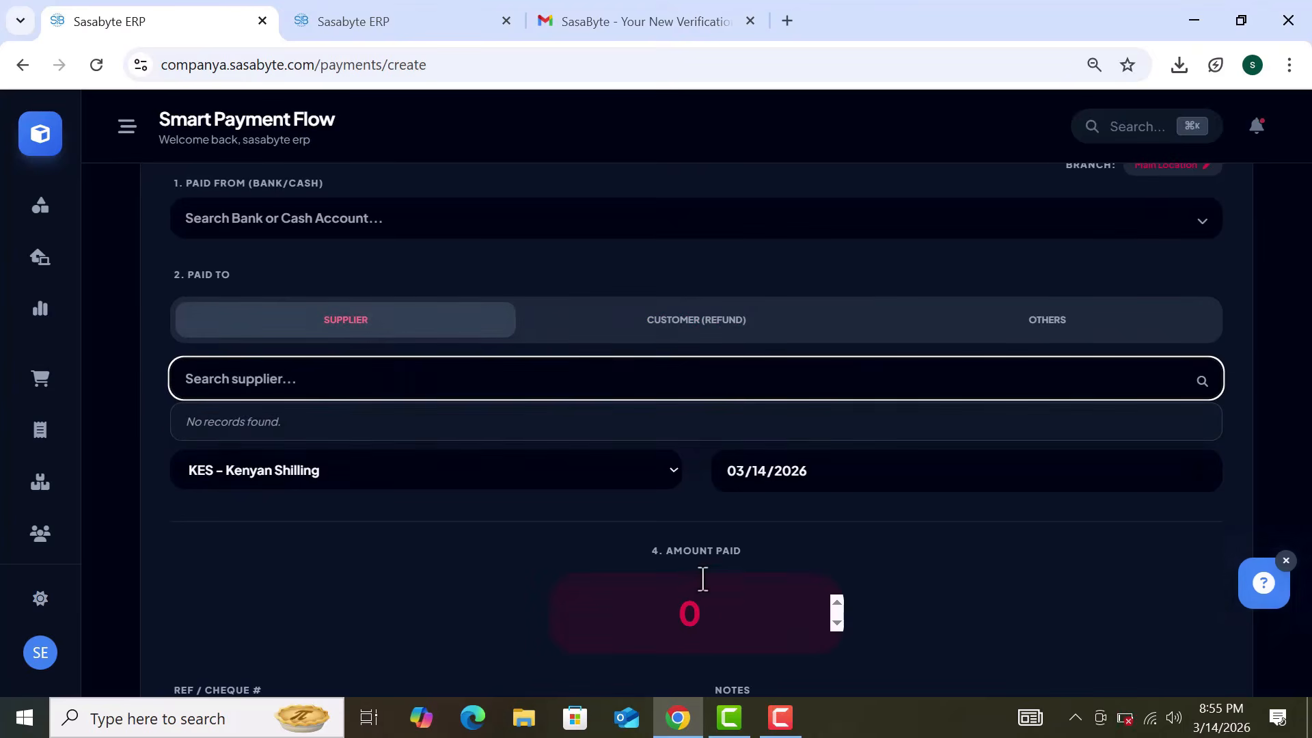
scroll(703, 578, "down", 2)
Step: Enter 4353 KES as the amount paid and return to the home grid
left_click(717, 507)
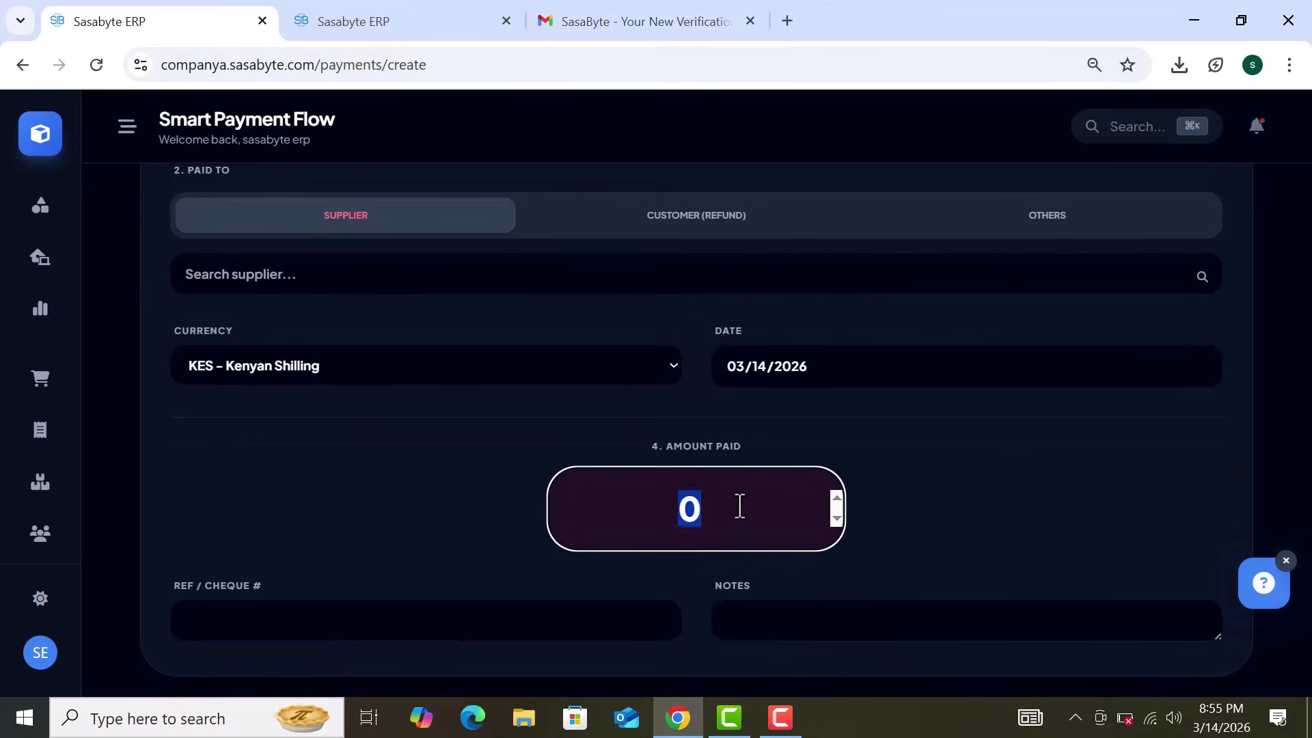
type("4353")
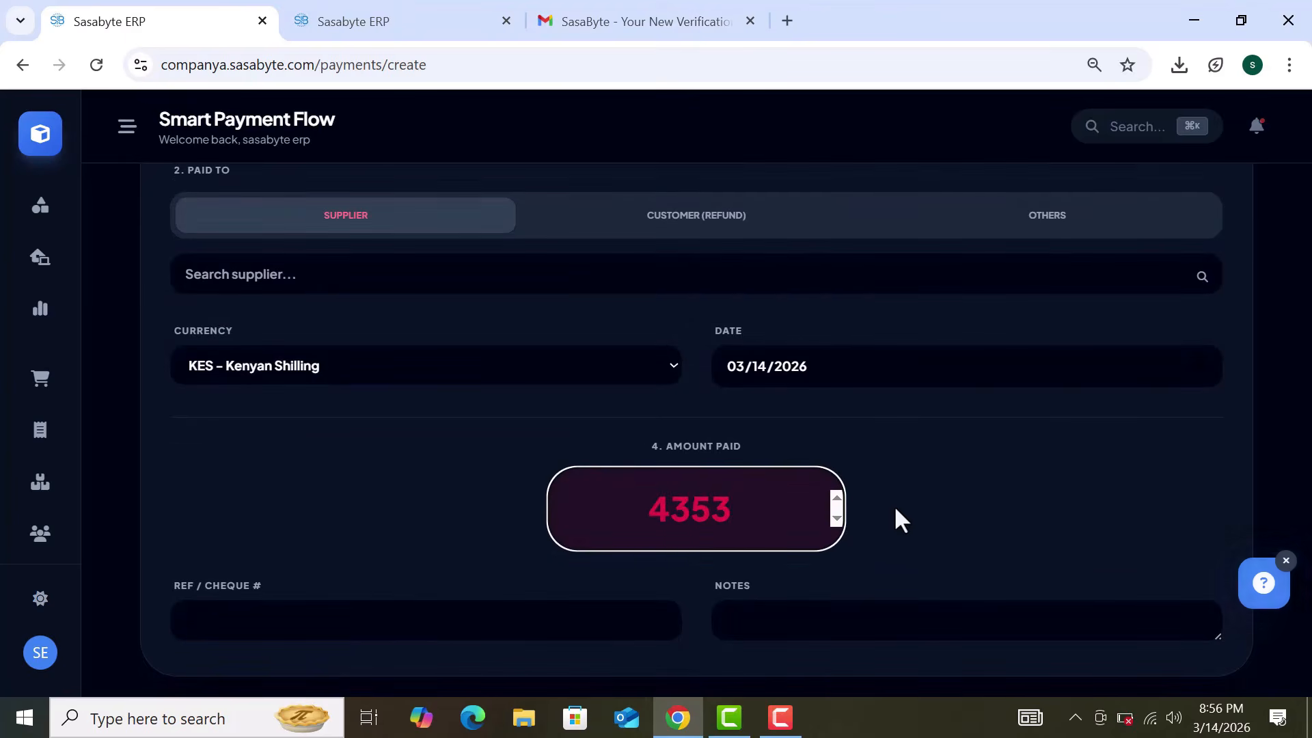
left_click(928, 514)
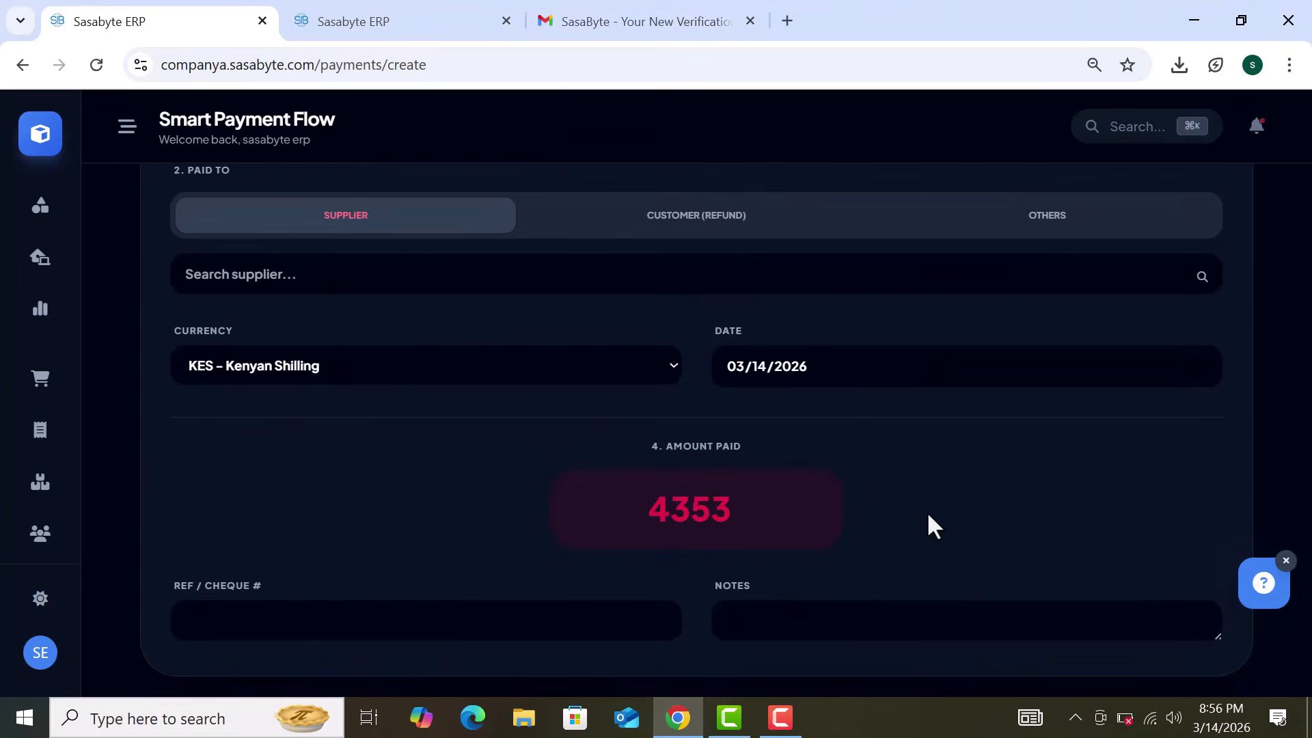
scroll(927, 511, "down", 2)
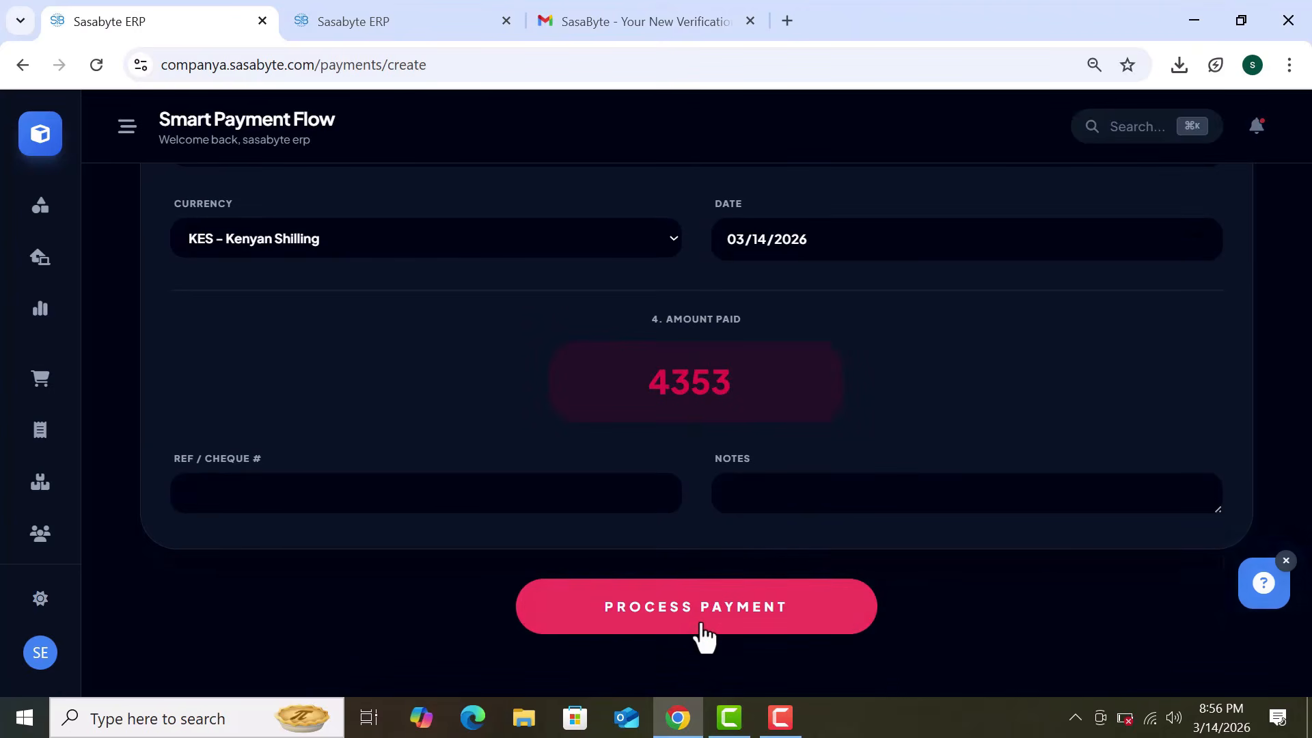
left_click(615, 636)
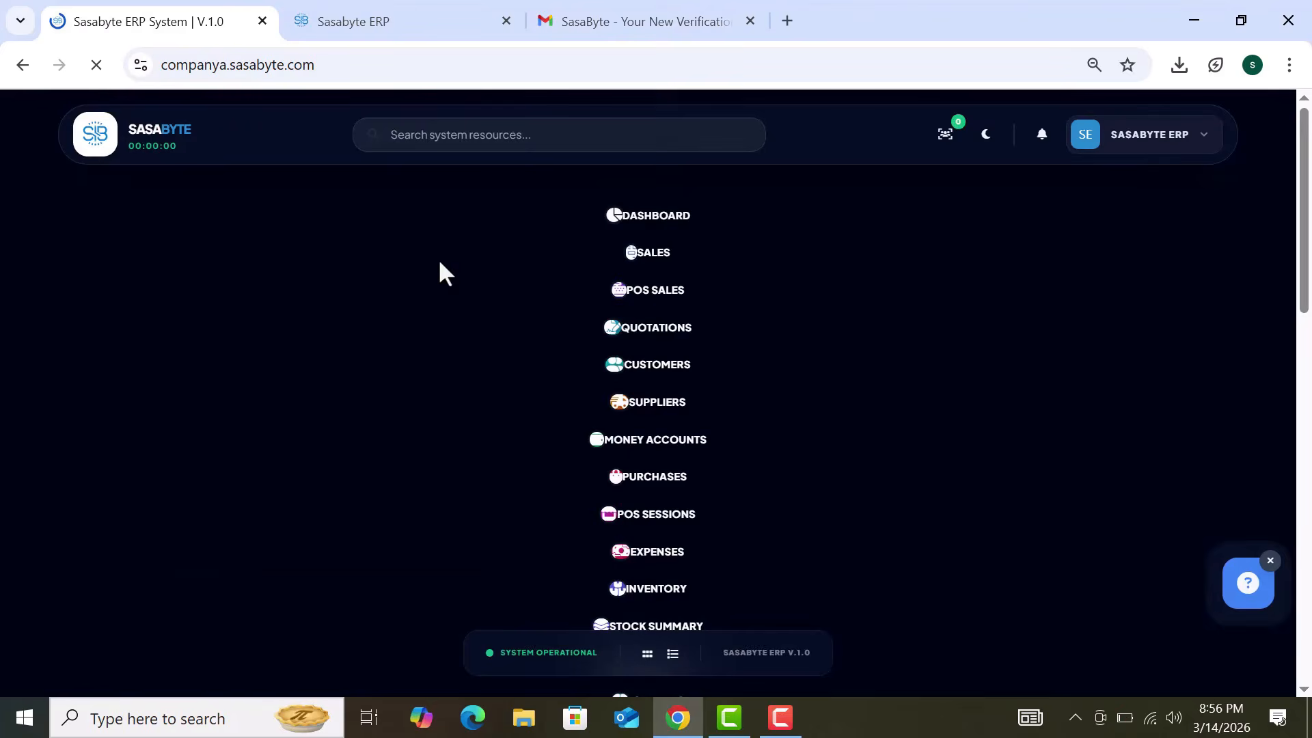
Step: Dismiss the new-alerts notice on the home grid
left_click(596, 138)
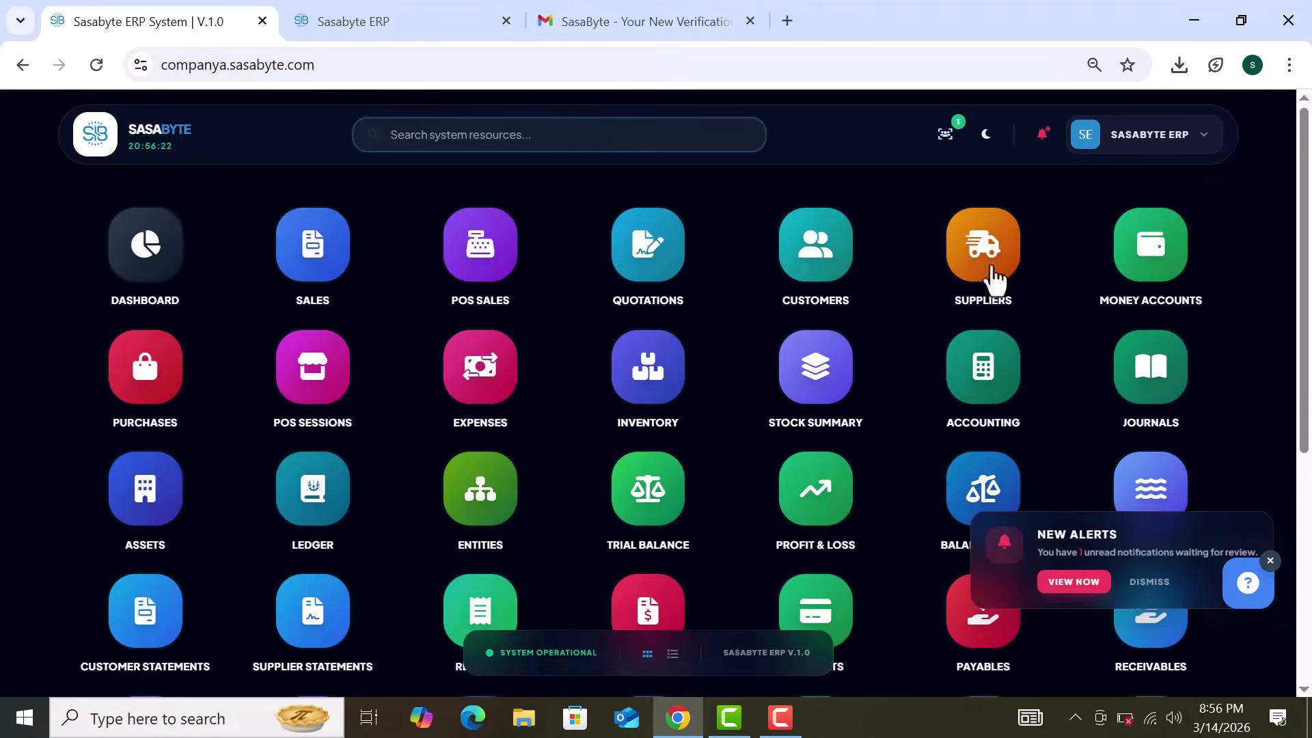
left_click(1270, 561)
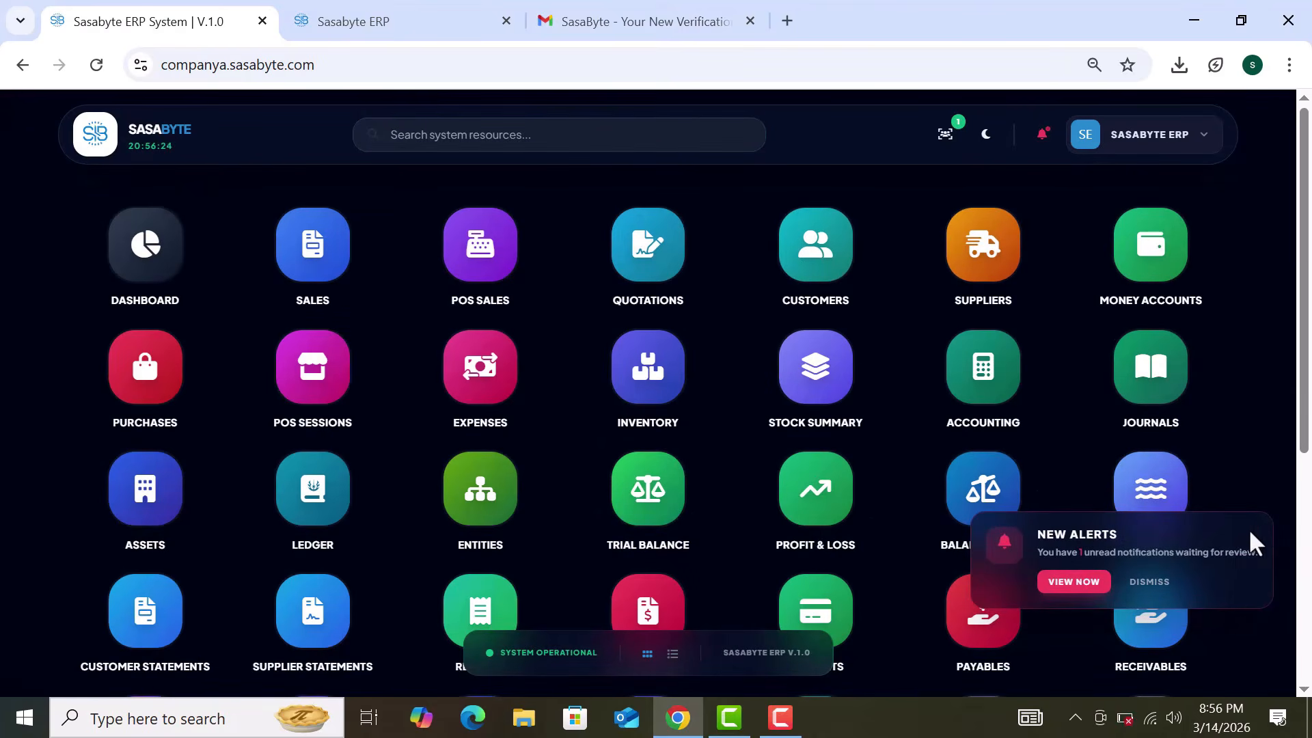
left_click(1162, 586)
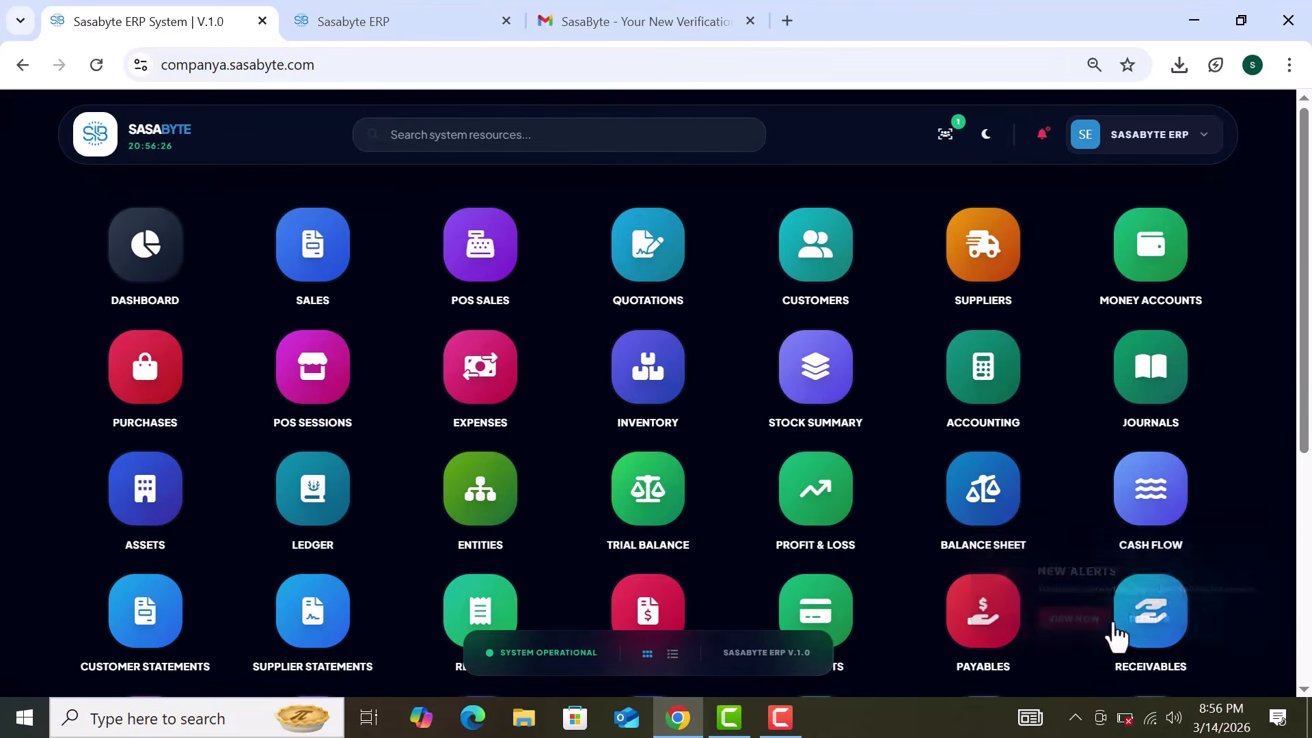
Step: Search 'led', open the Ledger Chart of Accounts and start a new ledger account
left_click(543, 134)
type("led")
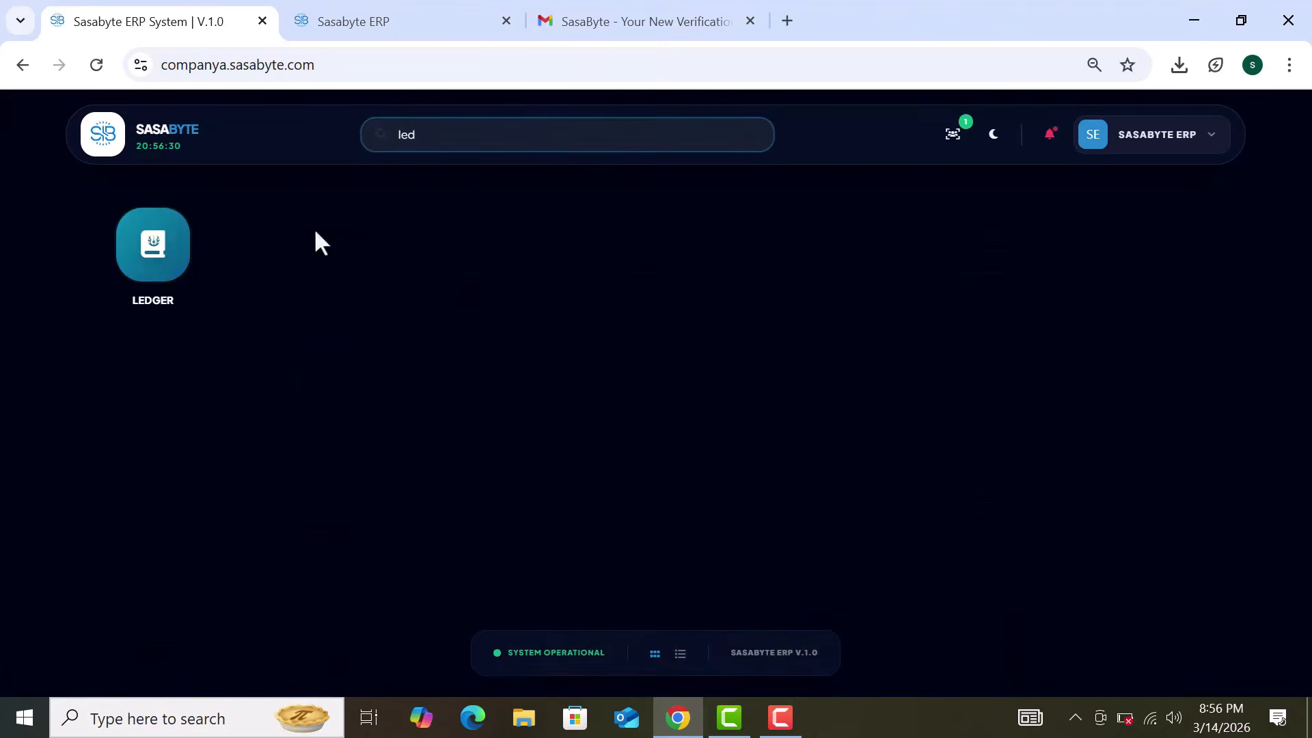
left_click(177, 262)
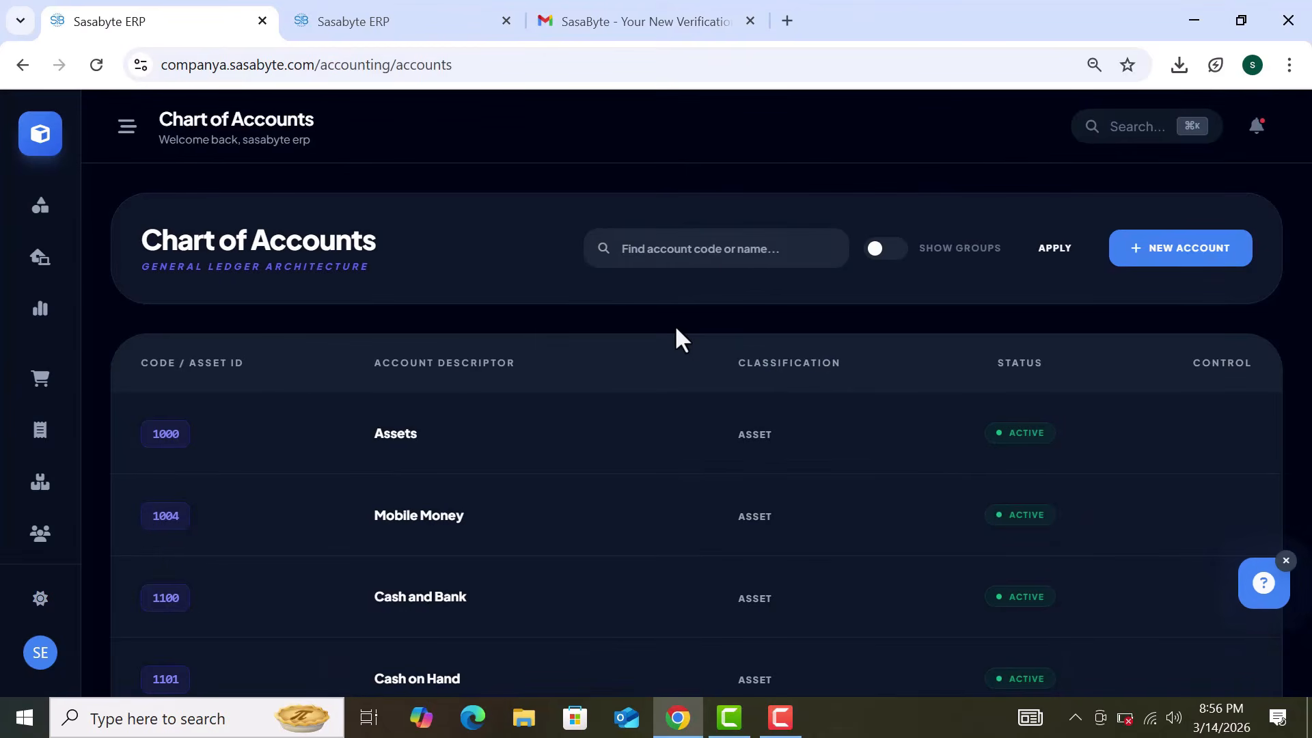
scroll(736, 324, "down", 4)
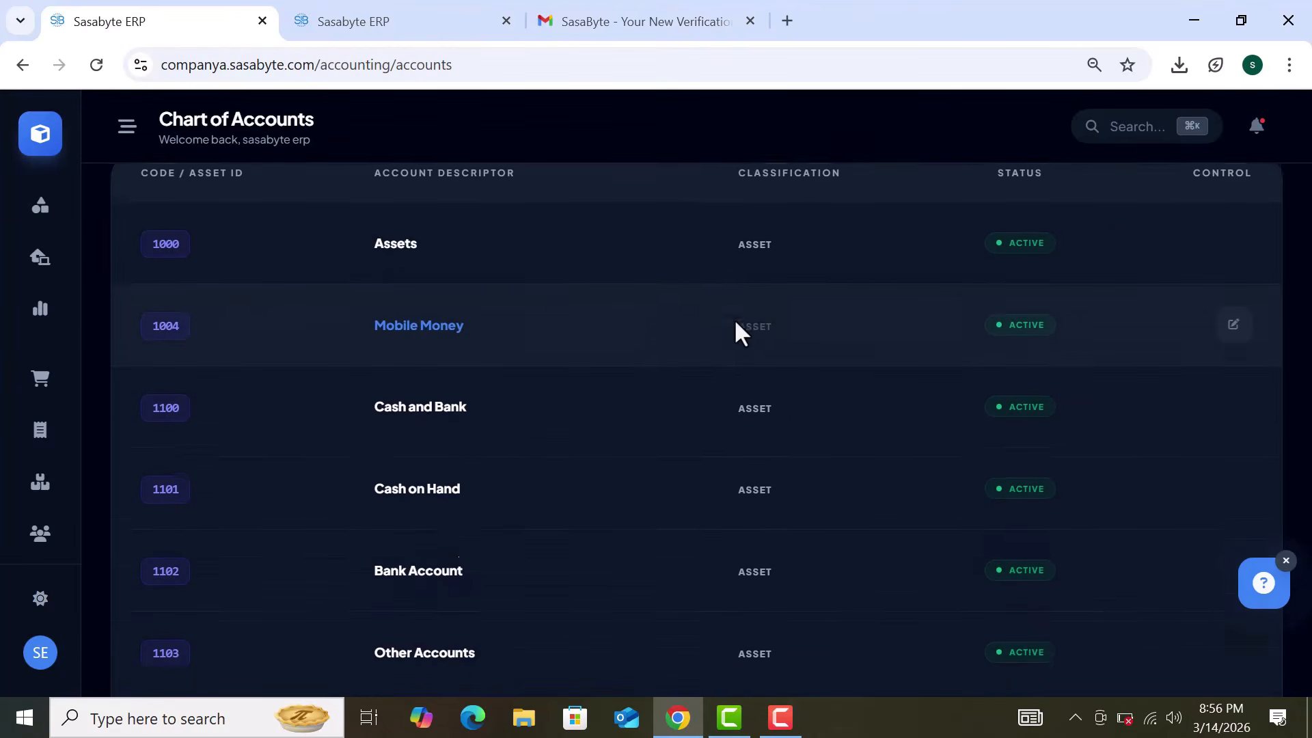
scroll(736, 324, "down", 1)
scroll(736, 323, "up", 5)
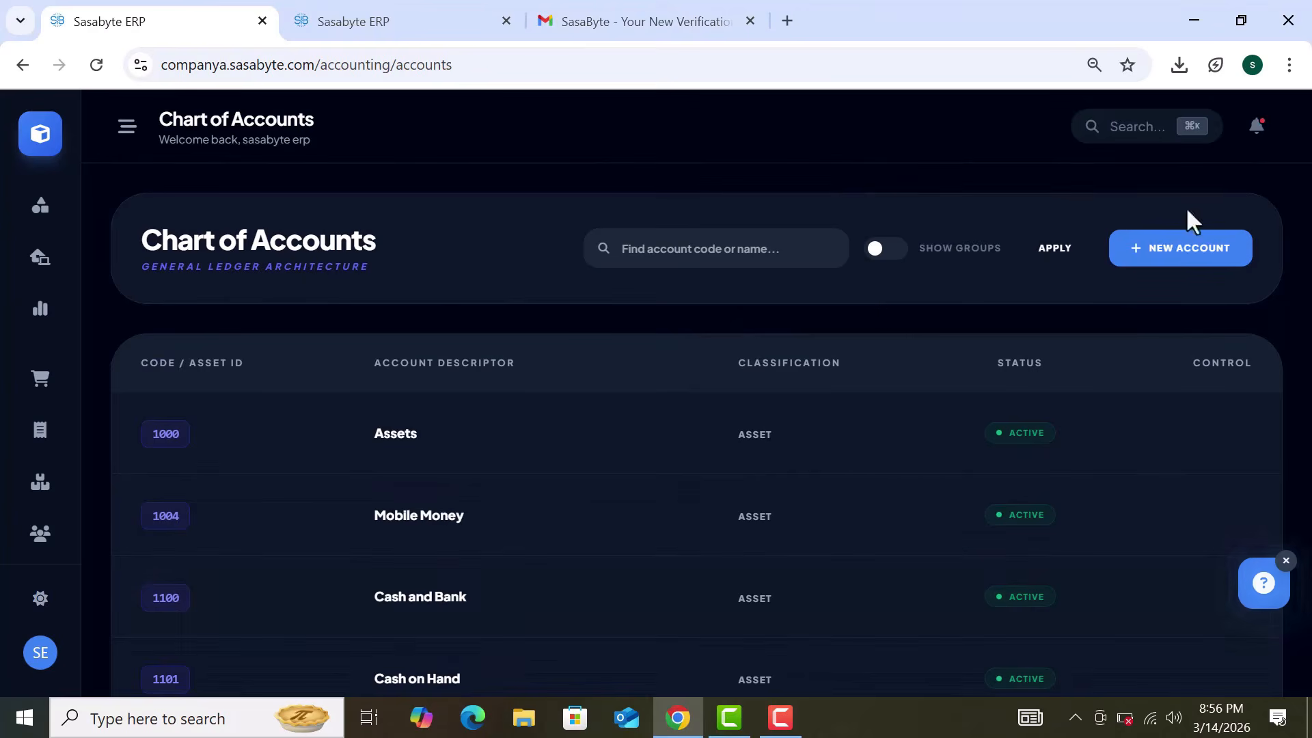
left_click(1181, 262)
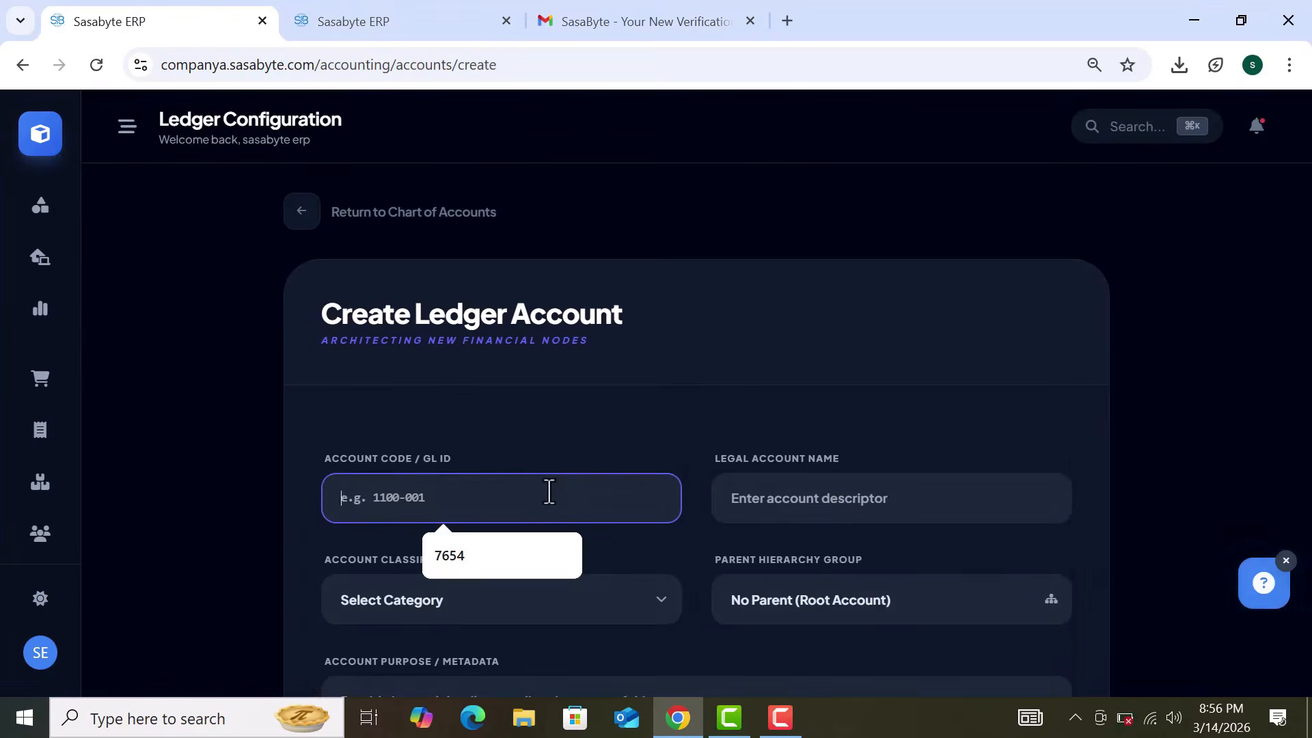
Step: Enter 5334 as the new ledger account's code
type("5334")
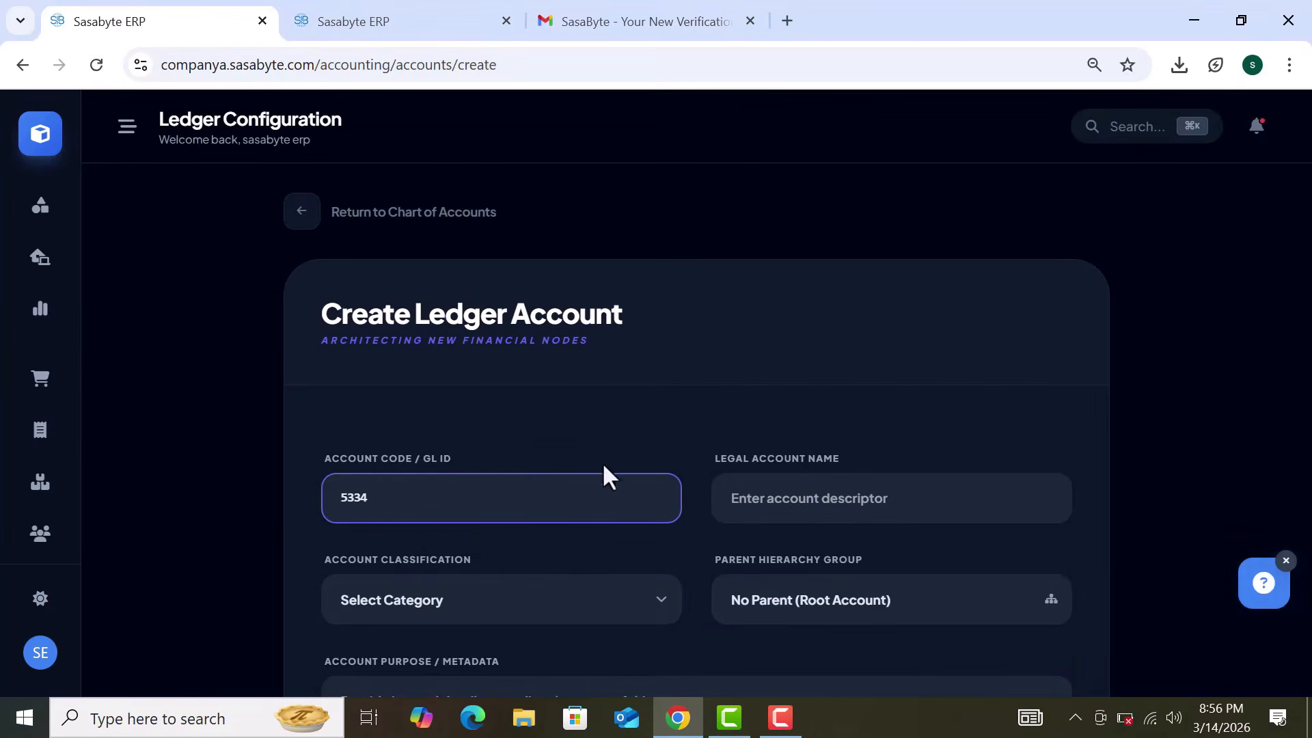
left_click(691, 425)
scroll(691, 427, "down", 1)
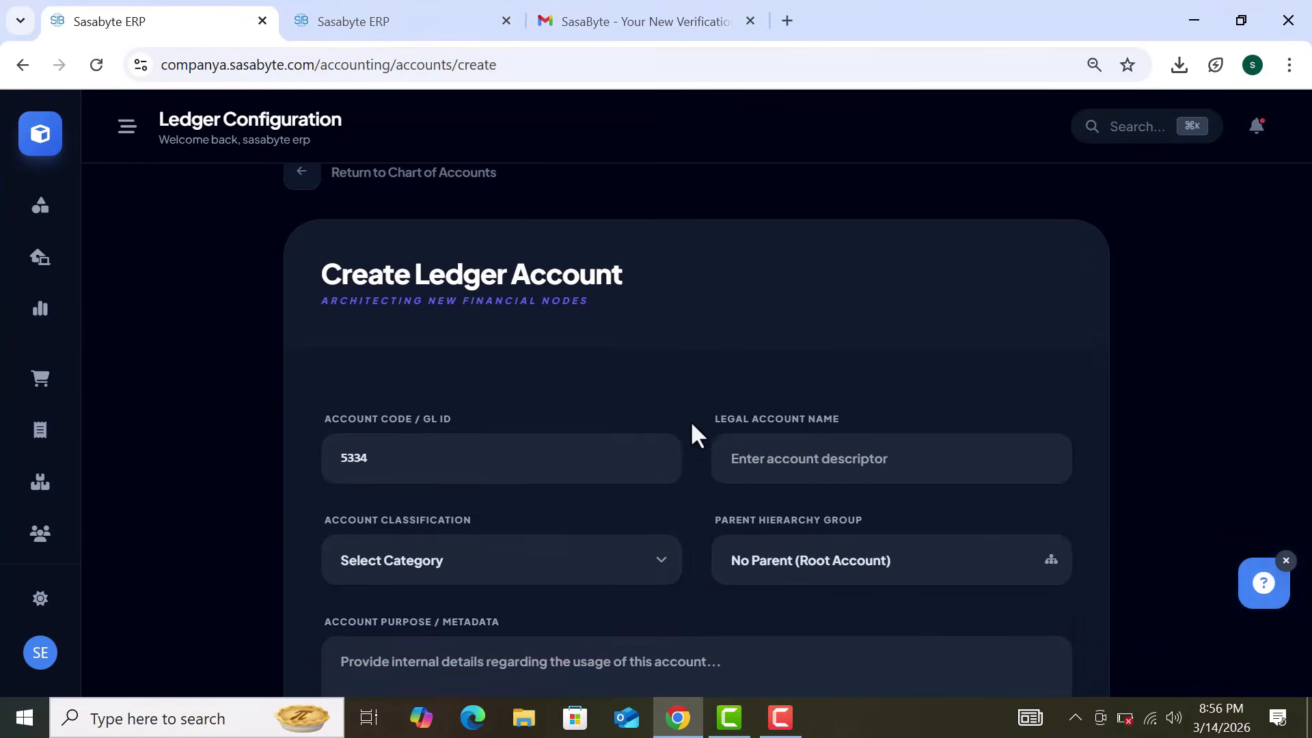
left_click(839, 417)
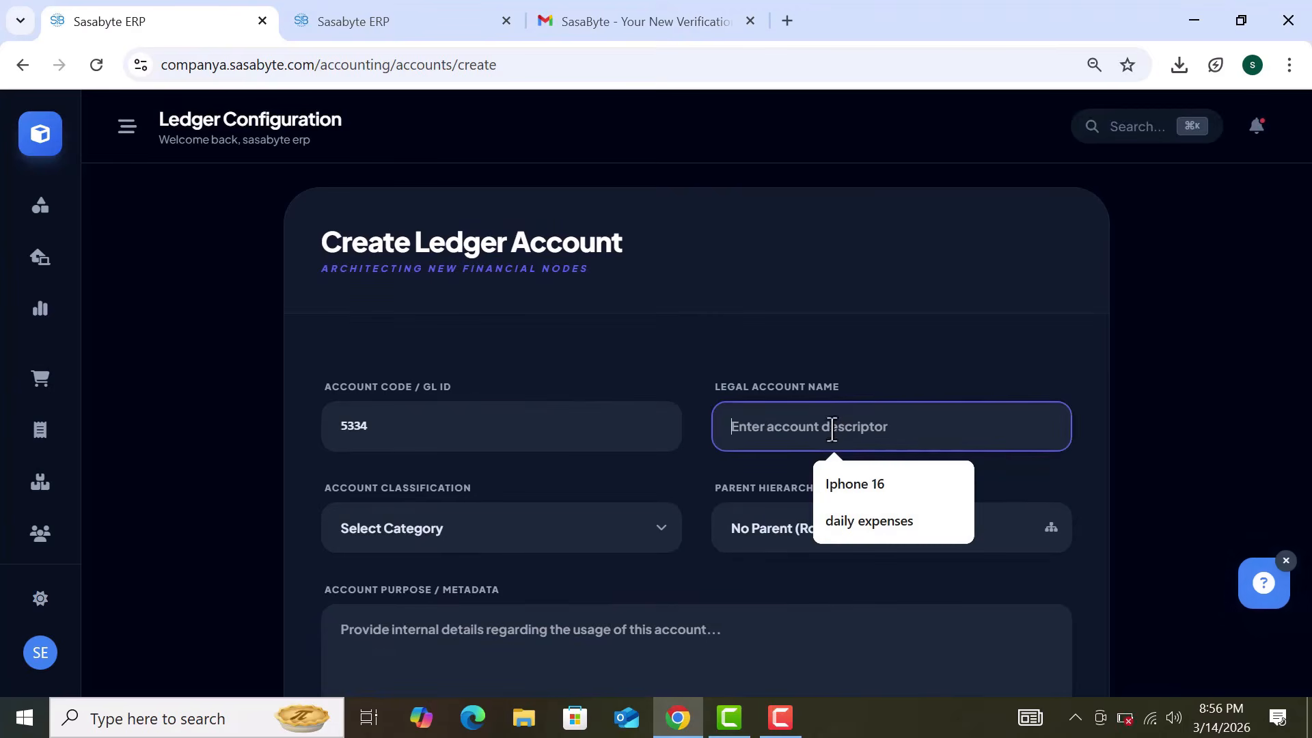
Step: Review the account classification and parent hierarchy group choices
left_click(621, 540)
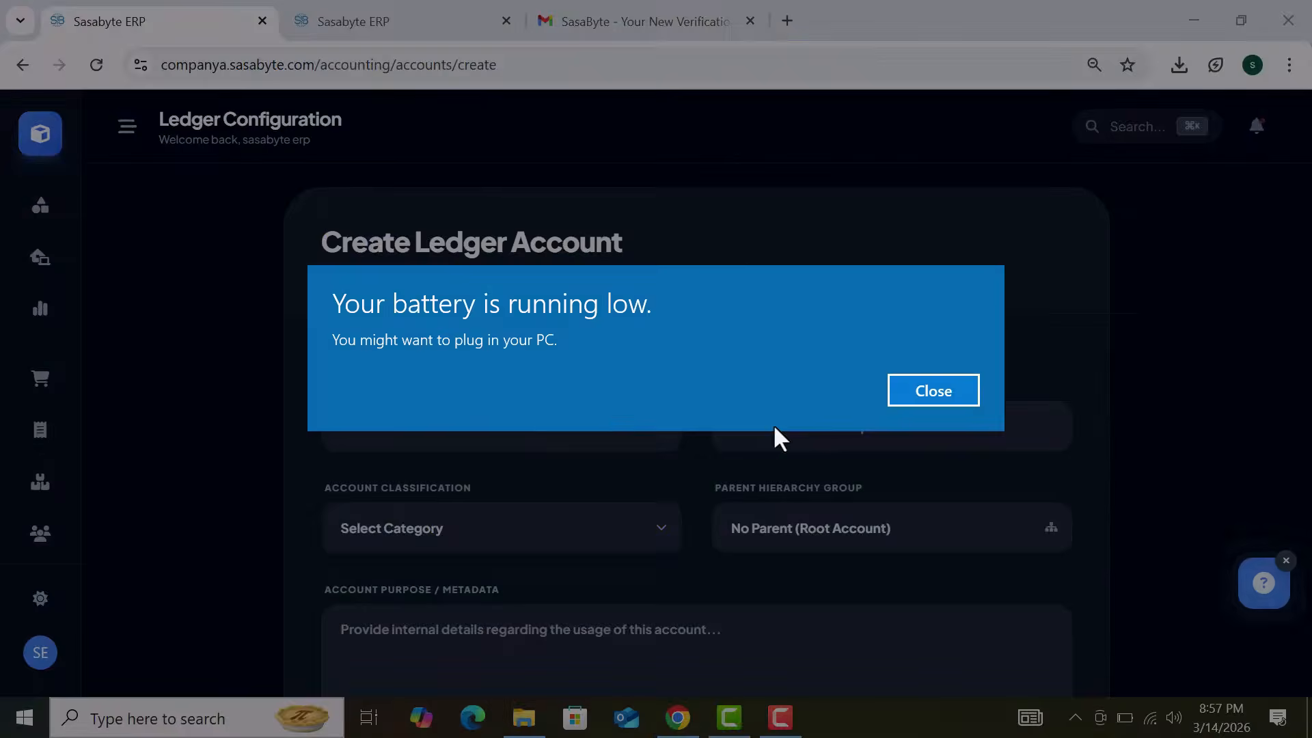
left_click(936, 398)
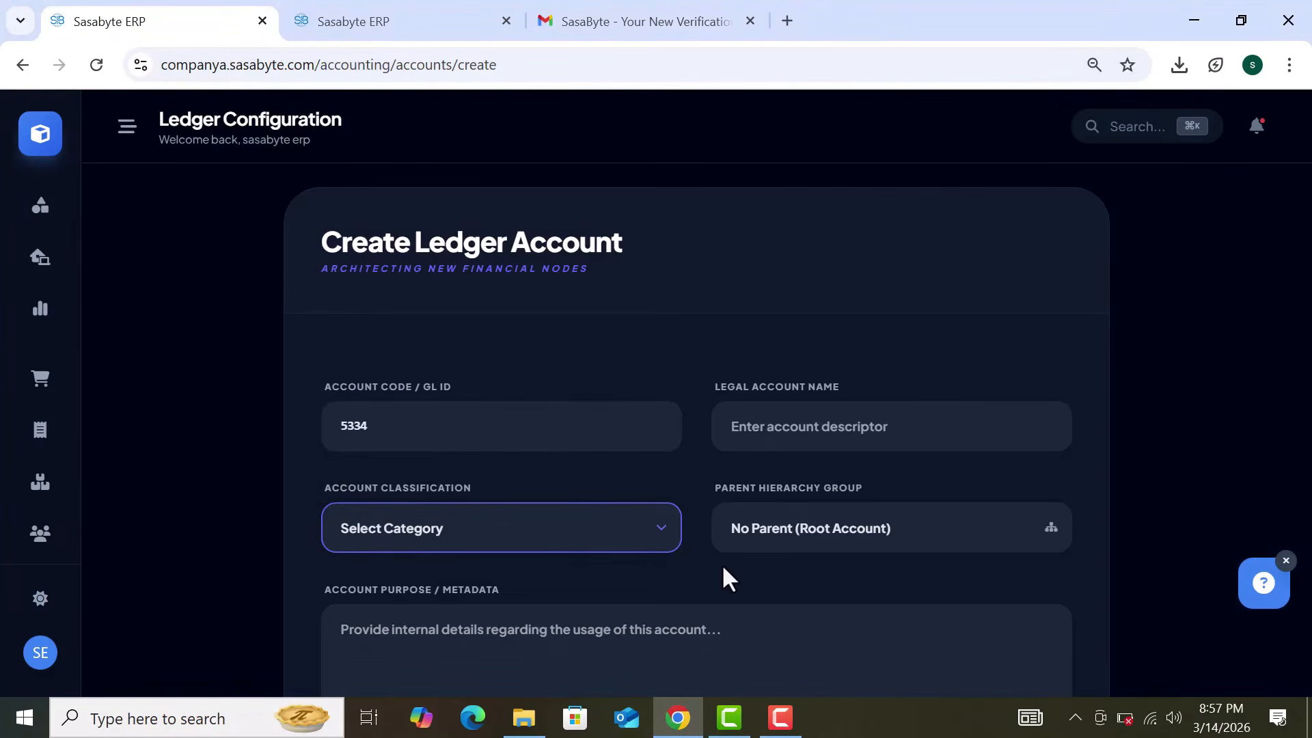
left_click(845, 550)
left_click(846, 547)
left_click(1039, 565)
Step: Keep No Parent (Root Account) as parent, then leave the account unsaved for home
scroll(1039, 564, "down", 1)
scroll(1040, 569, "down", 3)
scroll(752, 571, "up", 3)
left_click(677, 546)
left_click(847, 547)
left_click(846, 545)
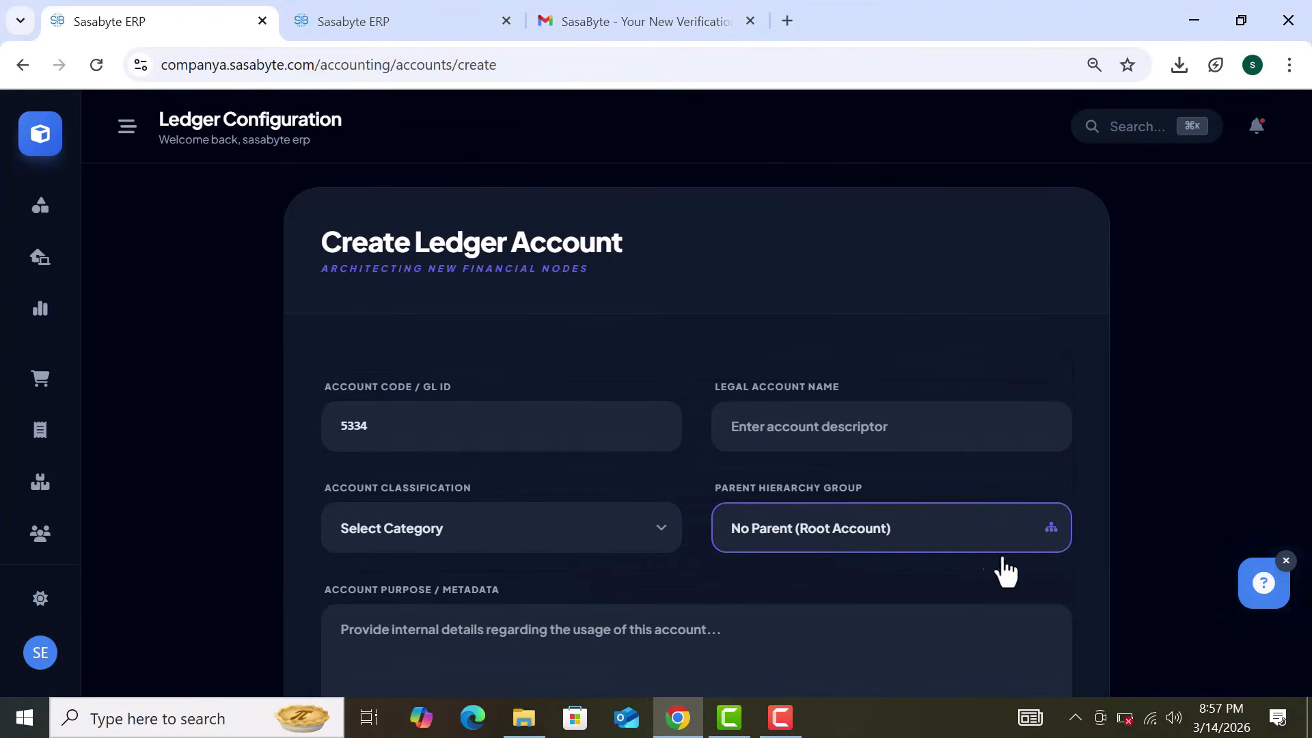
left_click(1040, 568)
scroll(1039, 564, "down", 3)
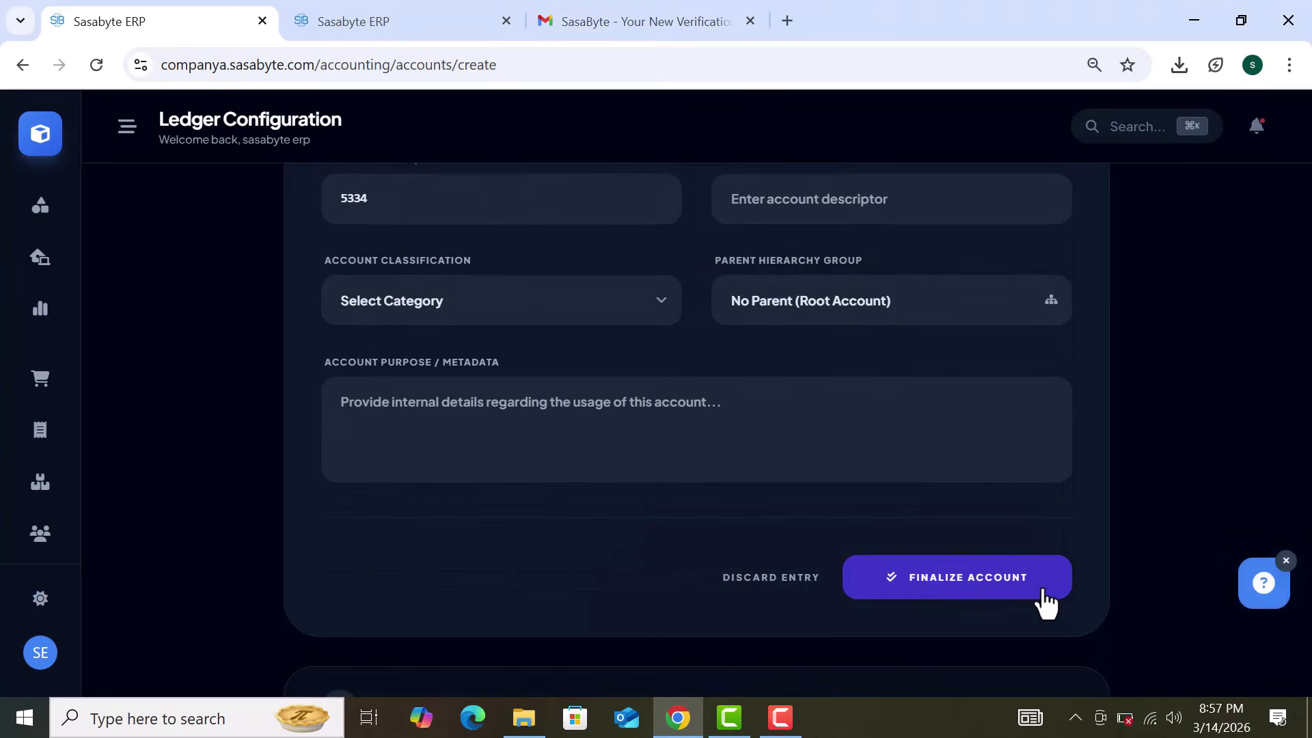
left_click(48, 156)
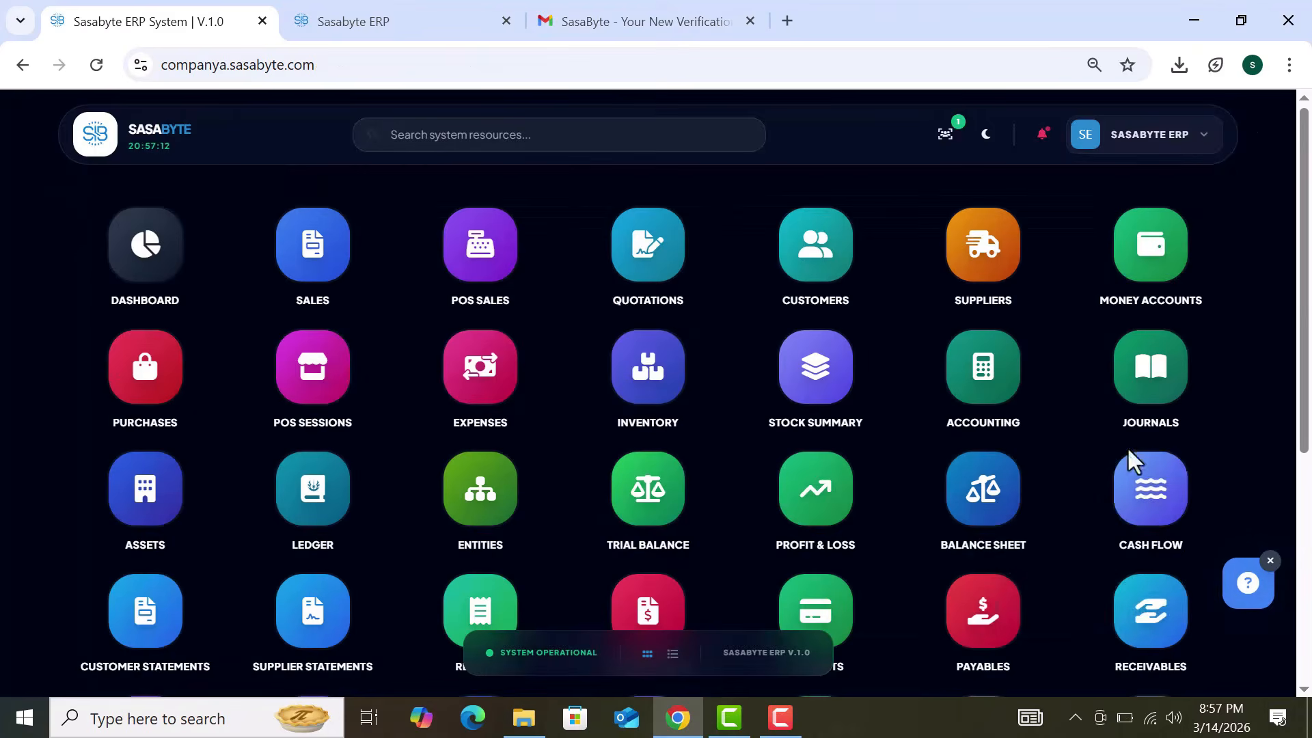
Step: Open the JOURNALS module and begin a new Smart Journal Entry
left_click(1155, 397)
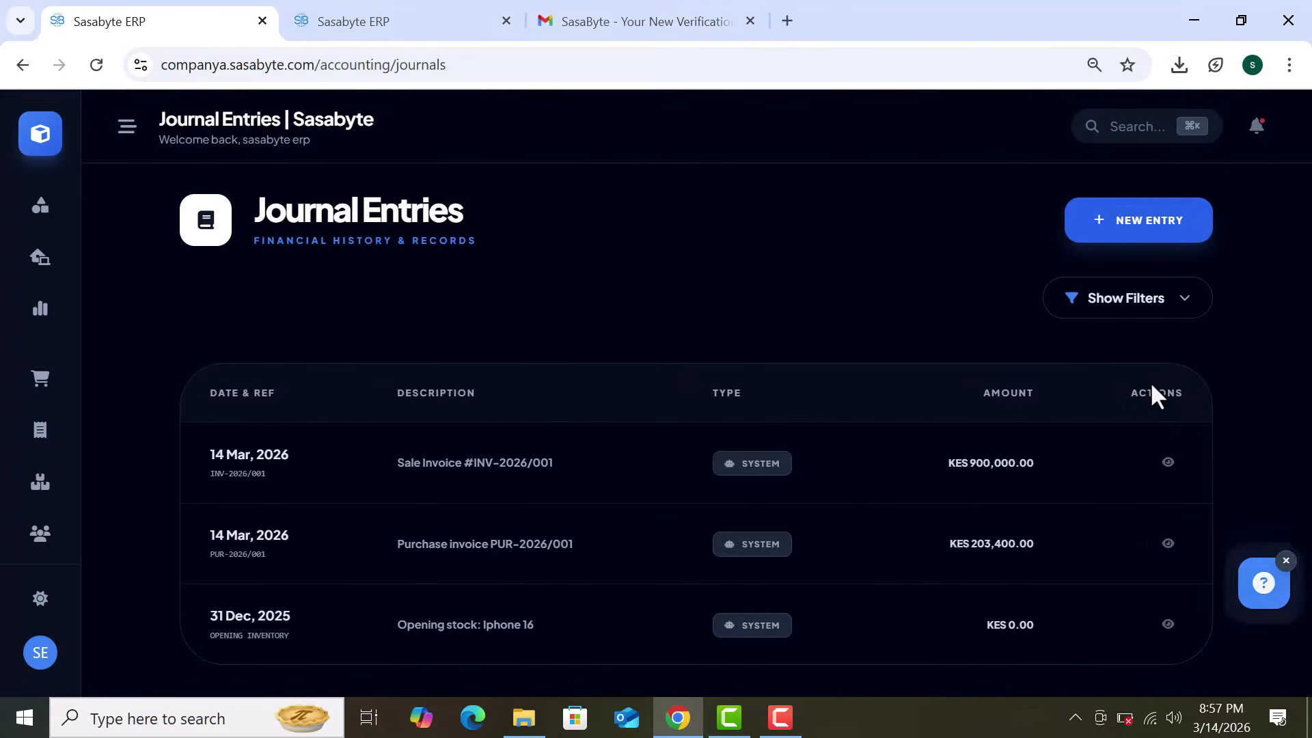
left_click(1131, 234)
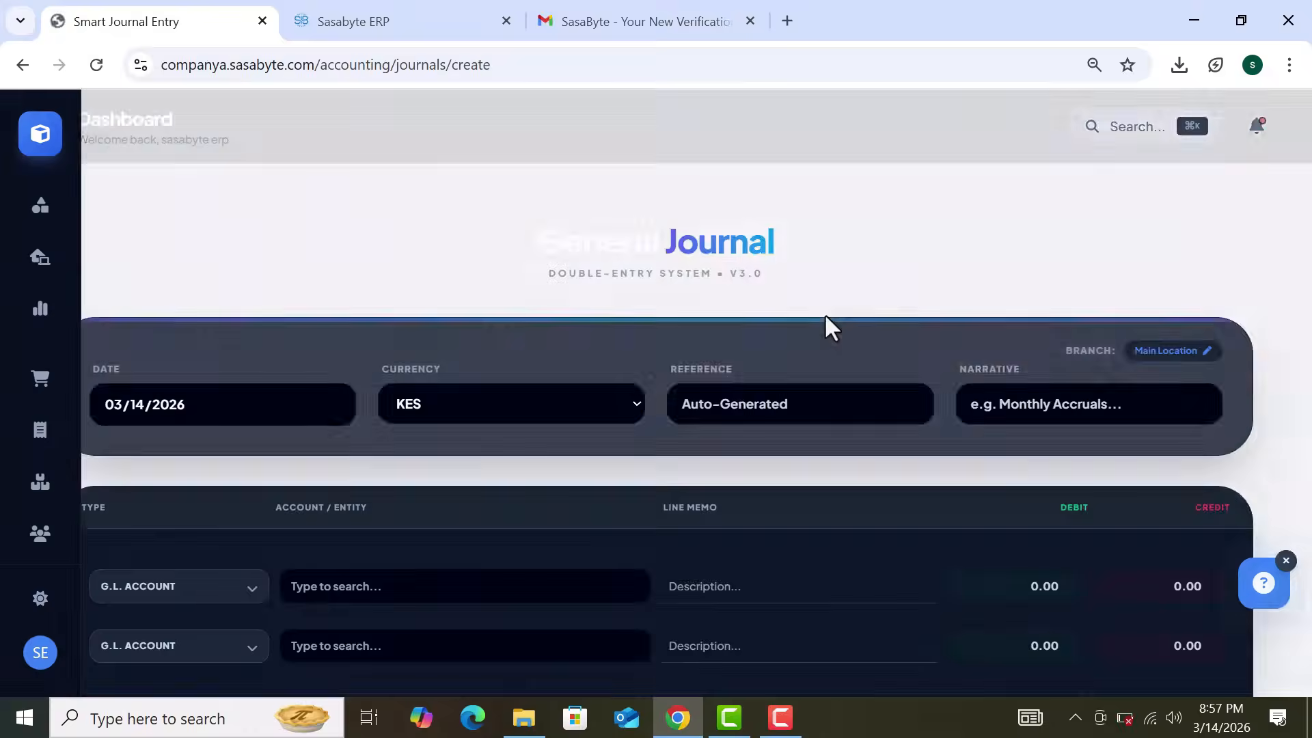
Step: Set the first journal line's type to Customer after trying Money / Bank
scroll(825, 315, "down", 2)
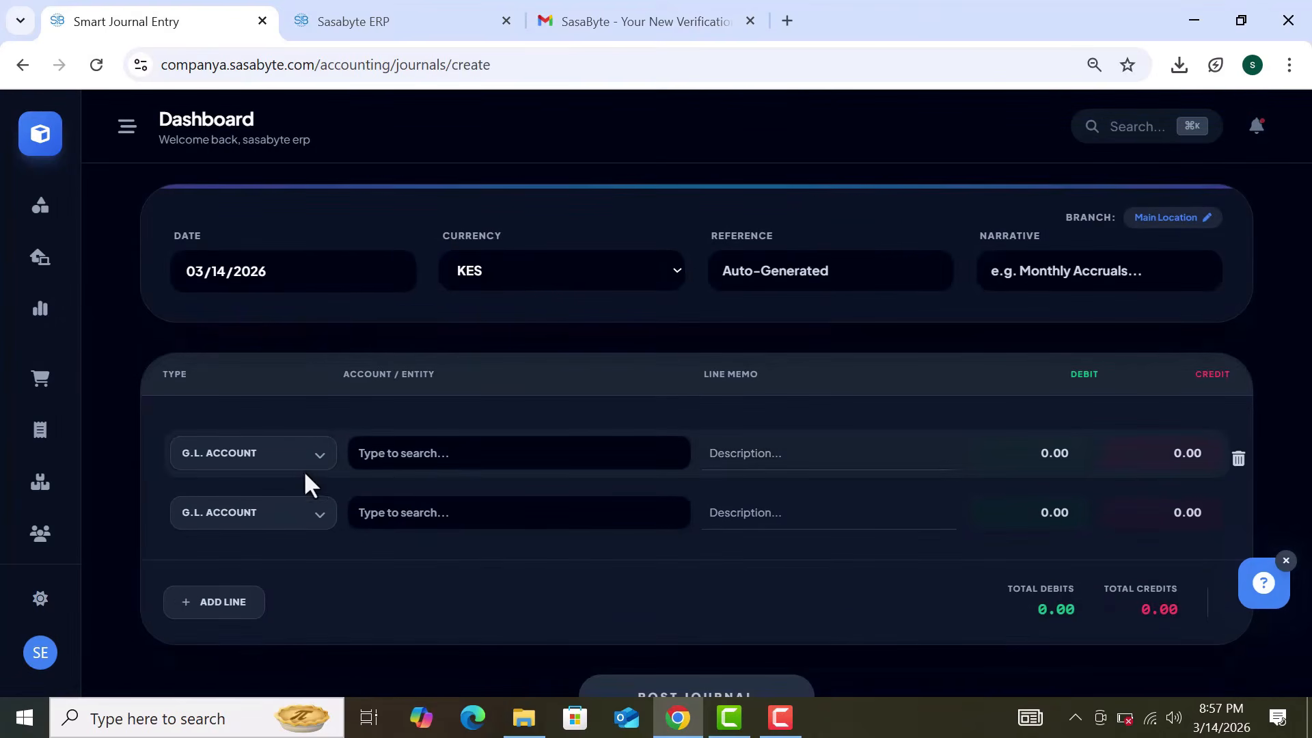
left_click(451, 455)
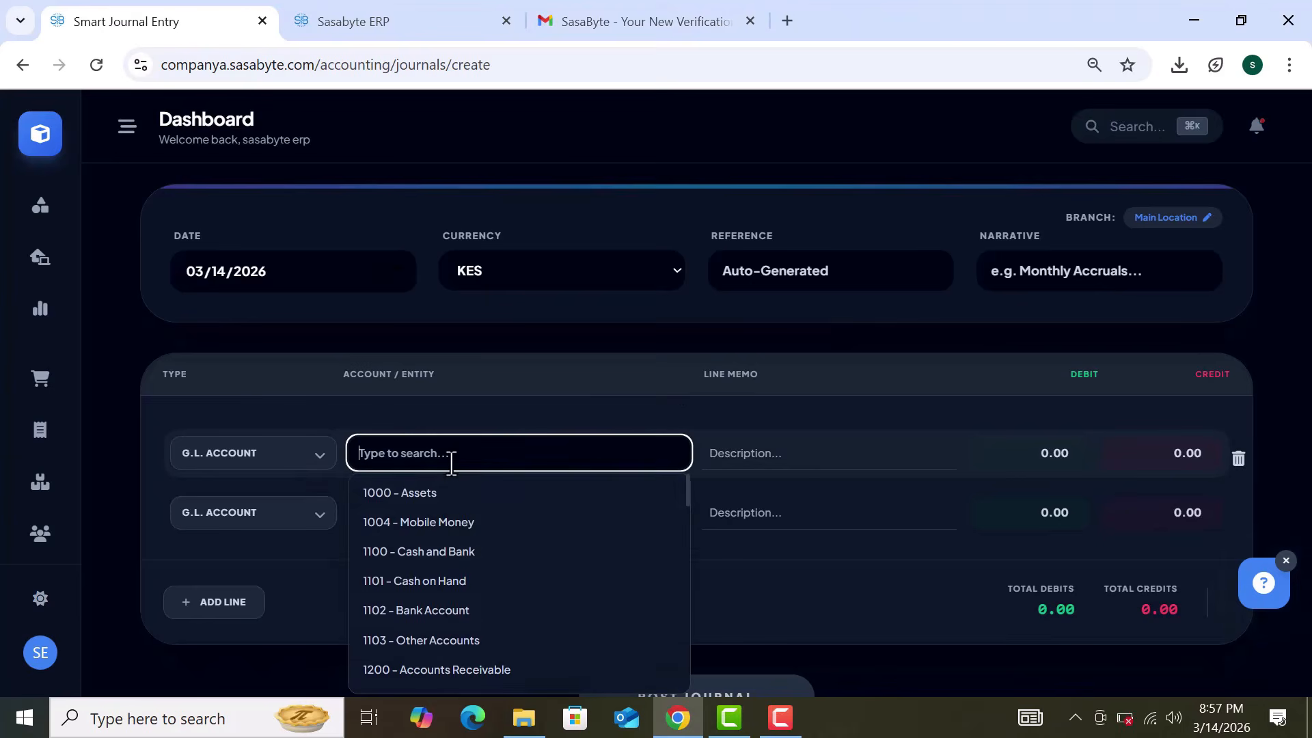
left_click(284, 460)
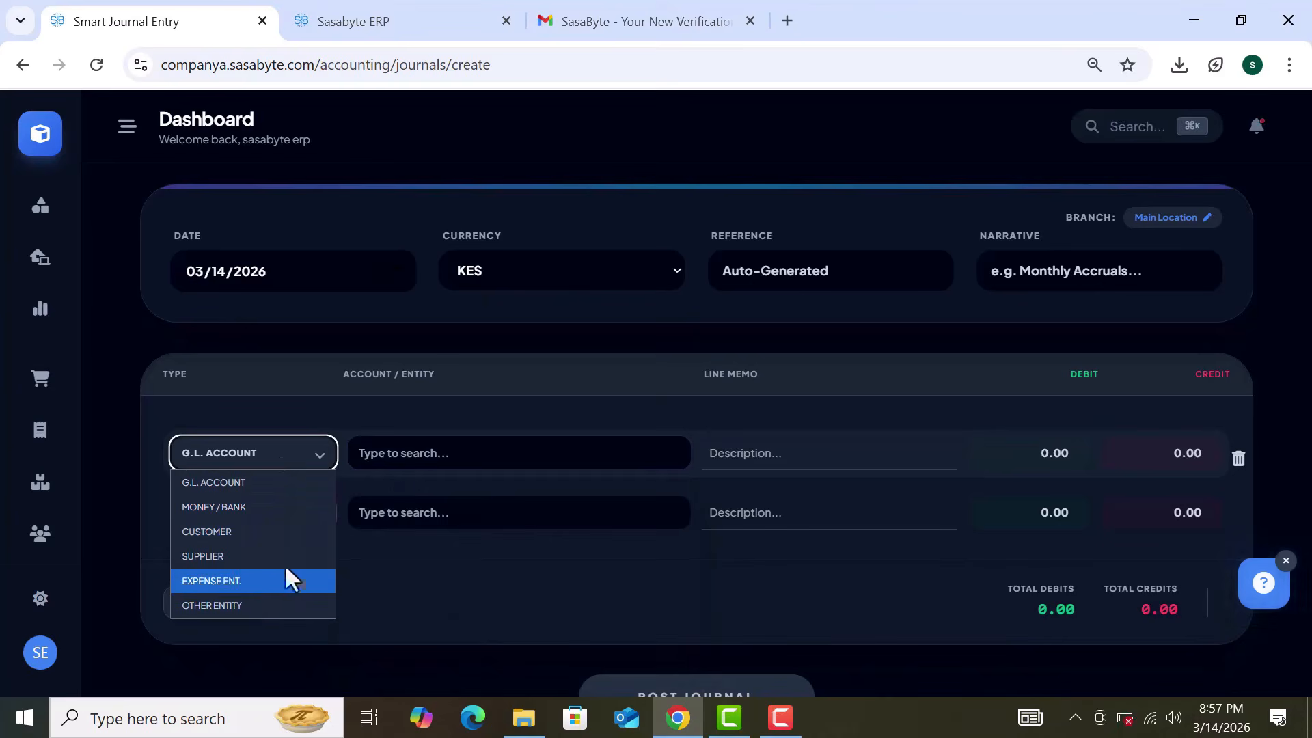
left_click(289, 507)
left_click(311, 453)
left_click(437, 453)
left_click(333, 454)
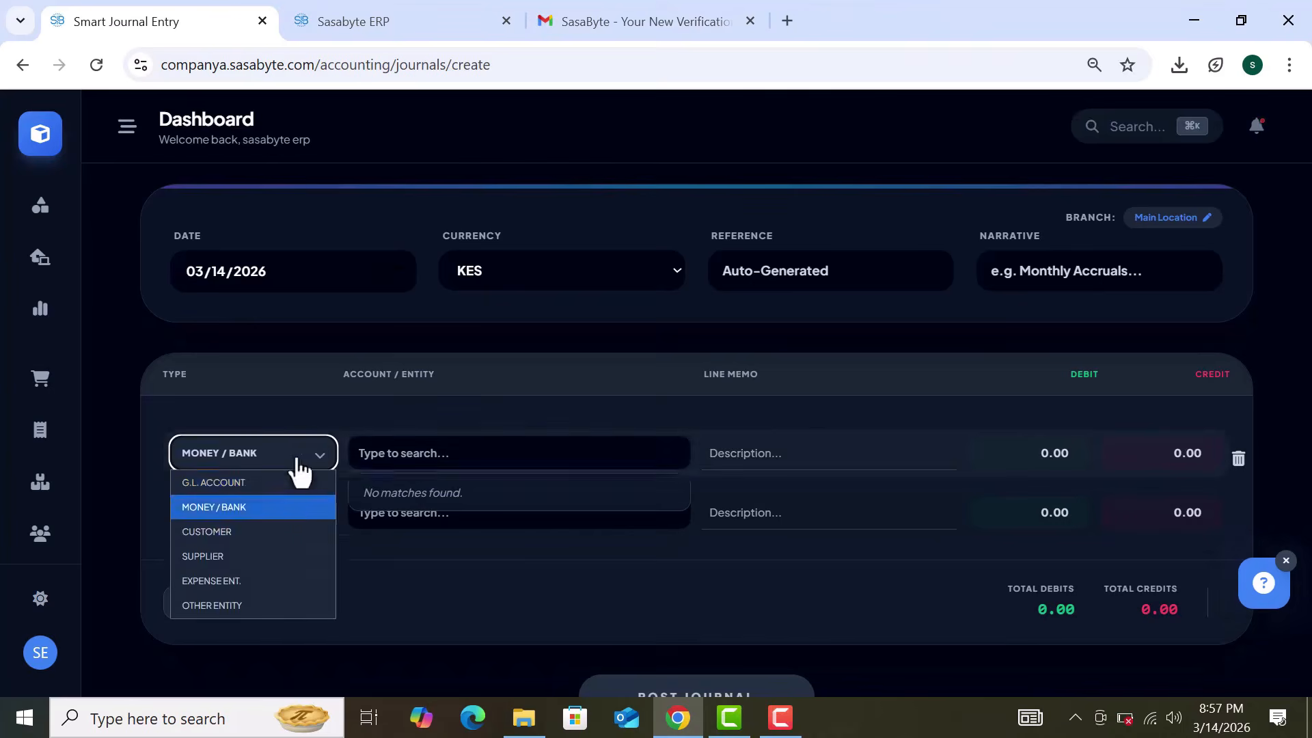
left_click(284, 523)
left_click(434, 454)
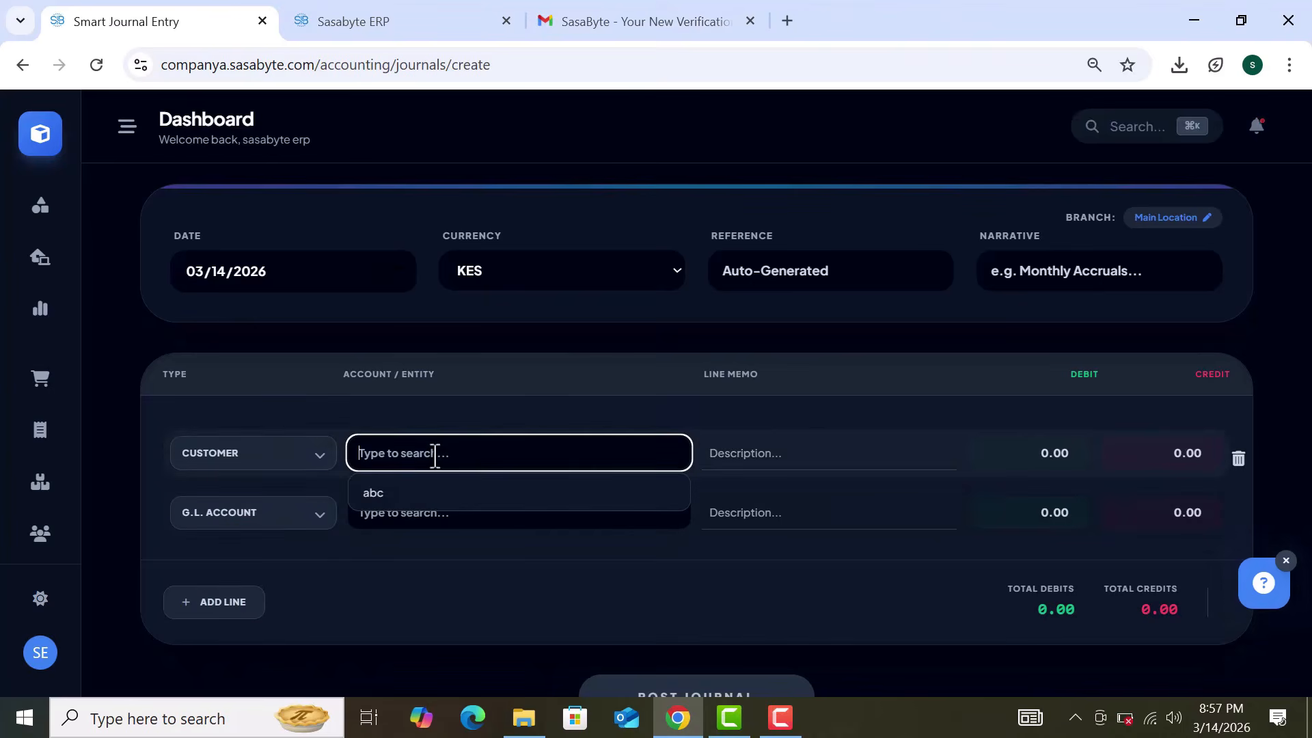
Step: Check the second line's type choices, then leave the journal unposted for home
left_click(296, 514)
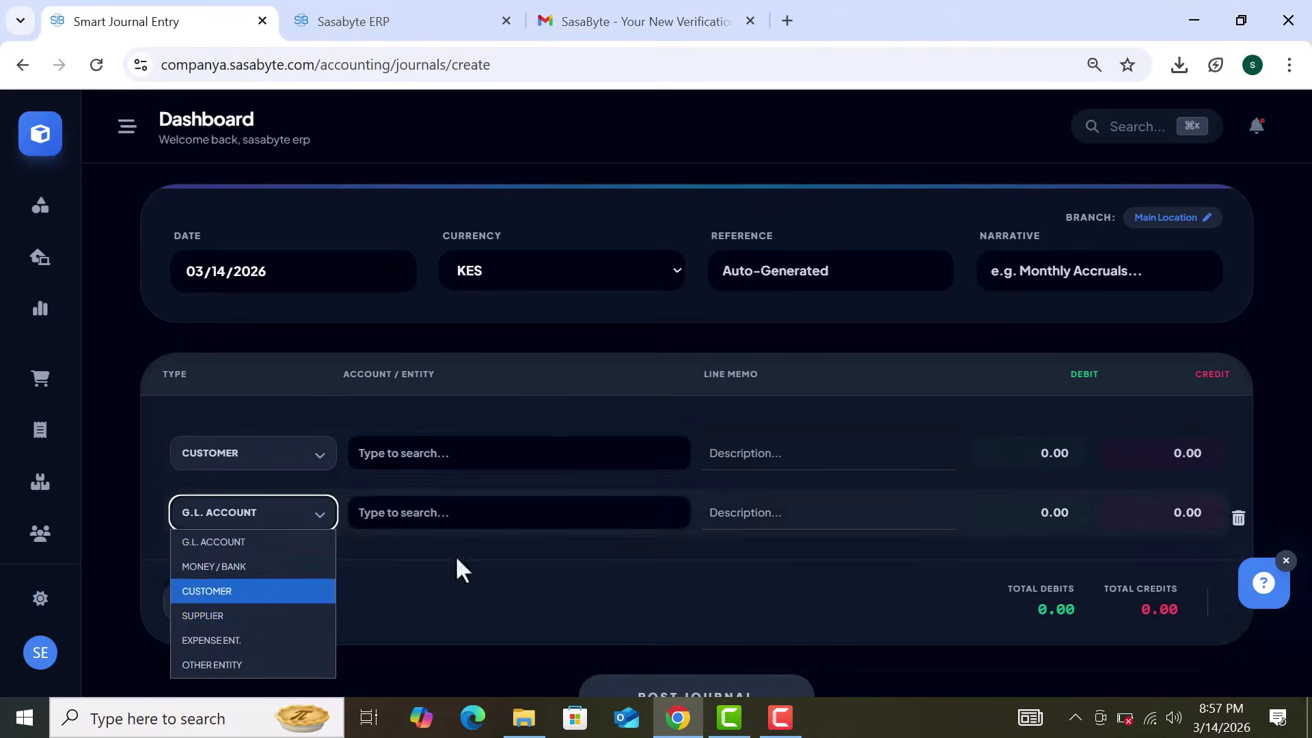
scroll(802, 626, "down", 1)
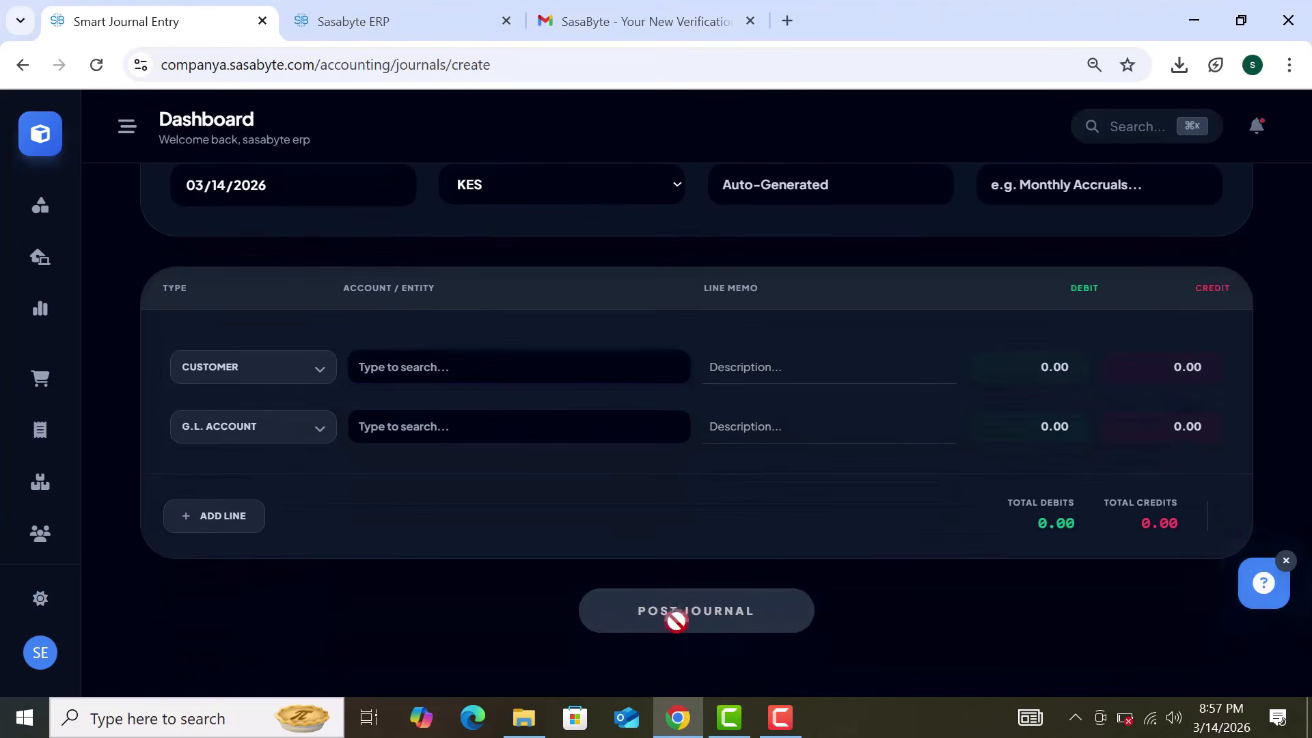
scroll(808, 540, "up", 3)
left_click(40, 136)
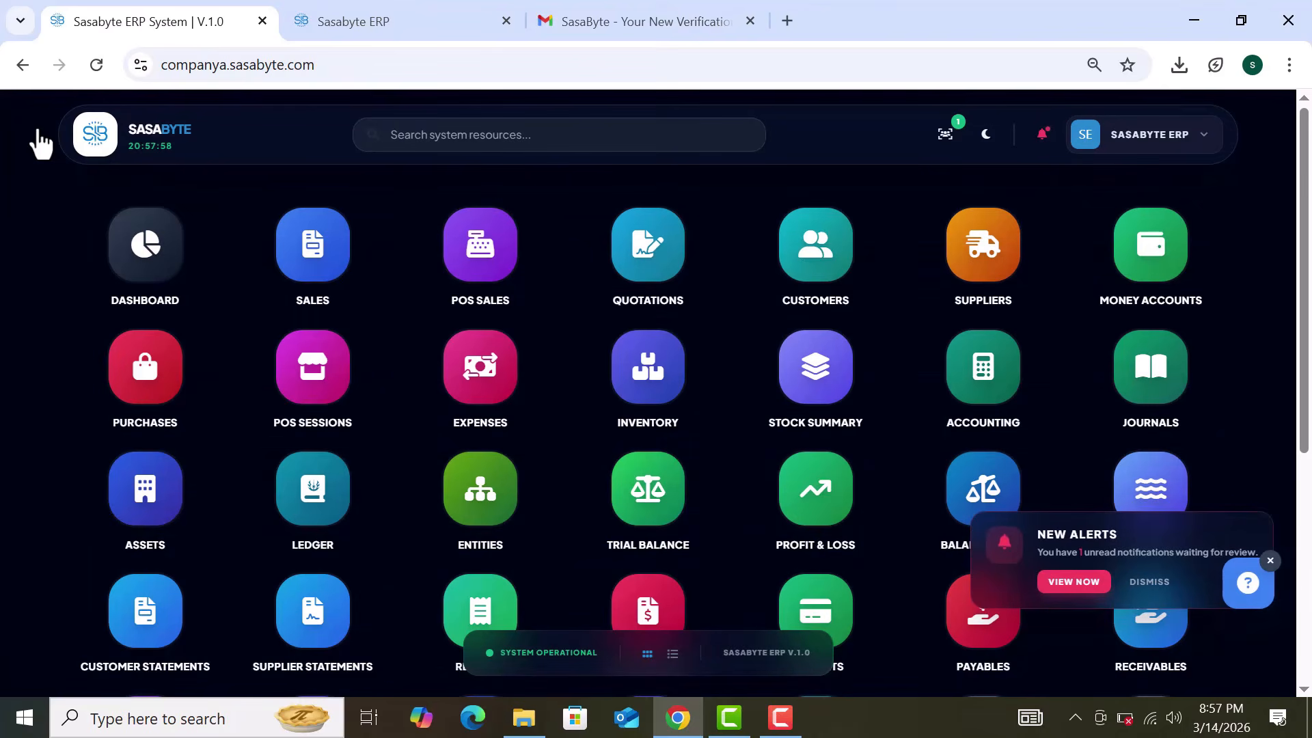
Step: Open the Profit & Loss report, checking its dates and keeping Global (All) locations
left_click(455, 149)
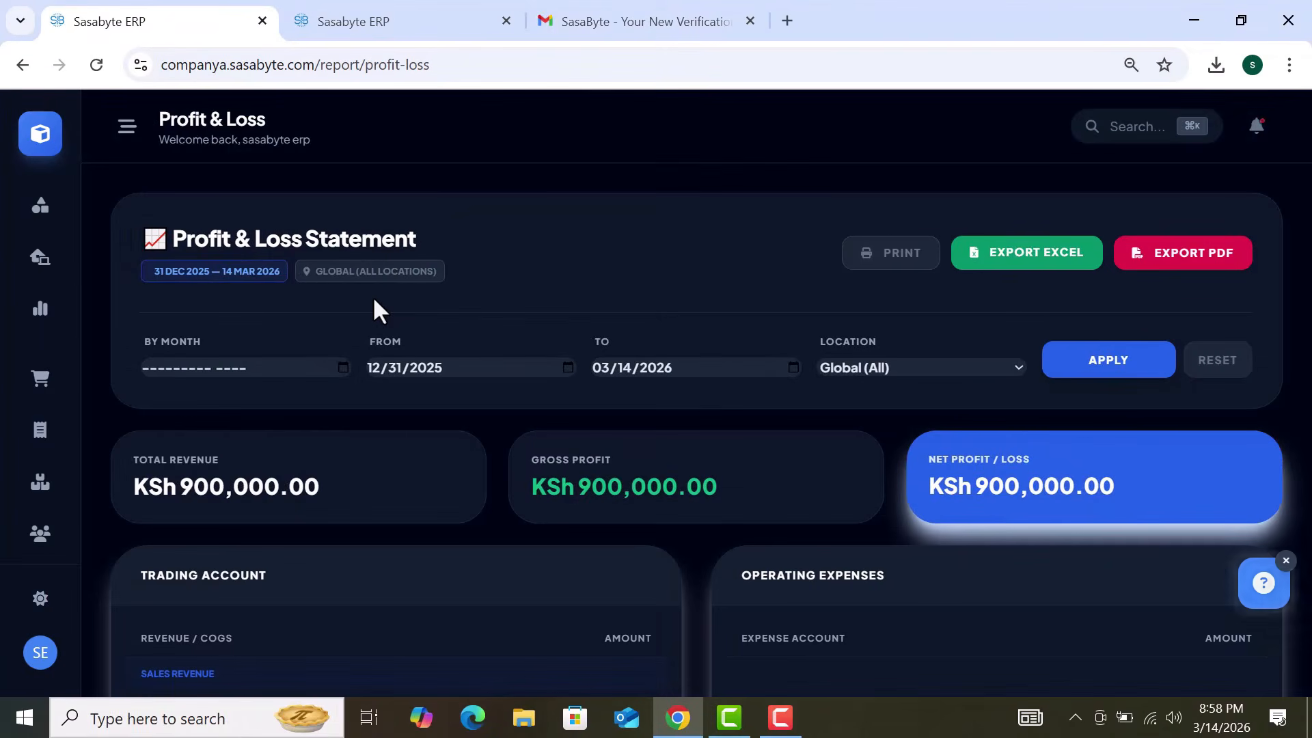
scroll(379, 310, "down", 1)
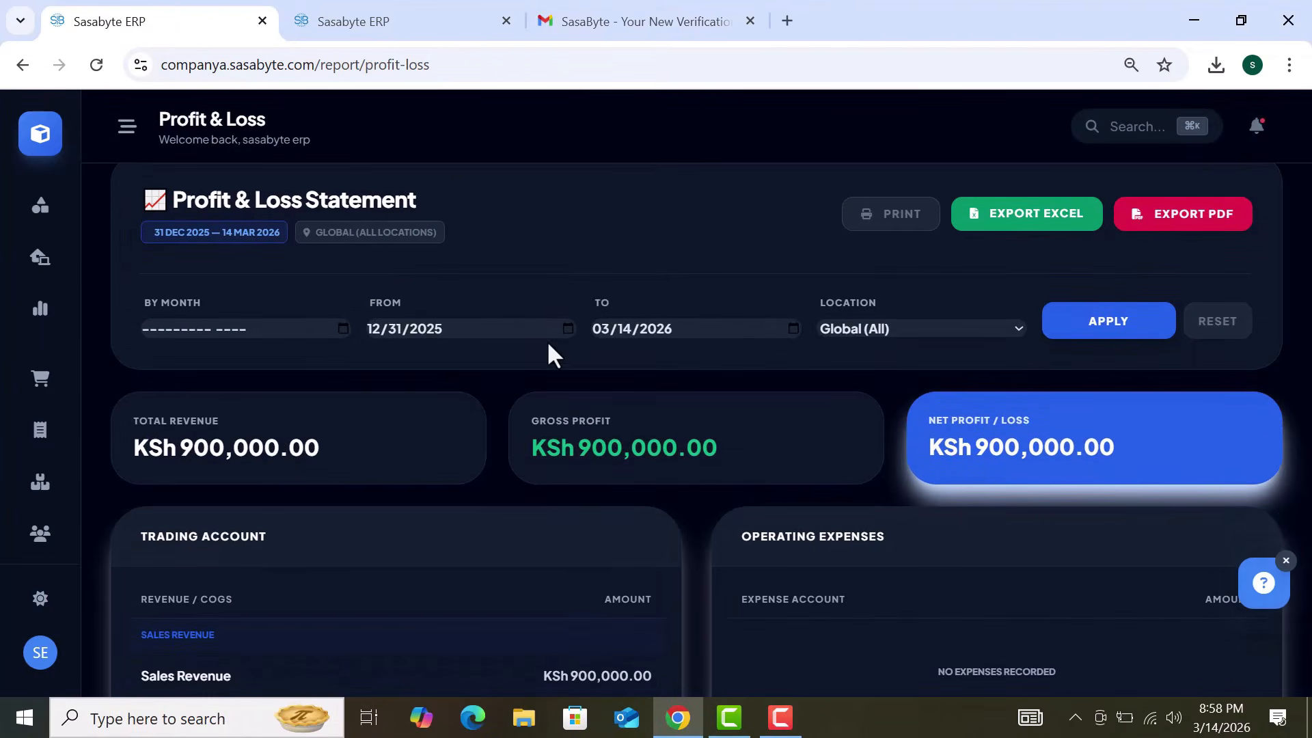
left_click(568, 328)
left_click(797, 327)
left_click(795, 328)
left_click(903, 294)
left_click(906, 327)
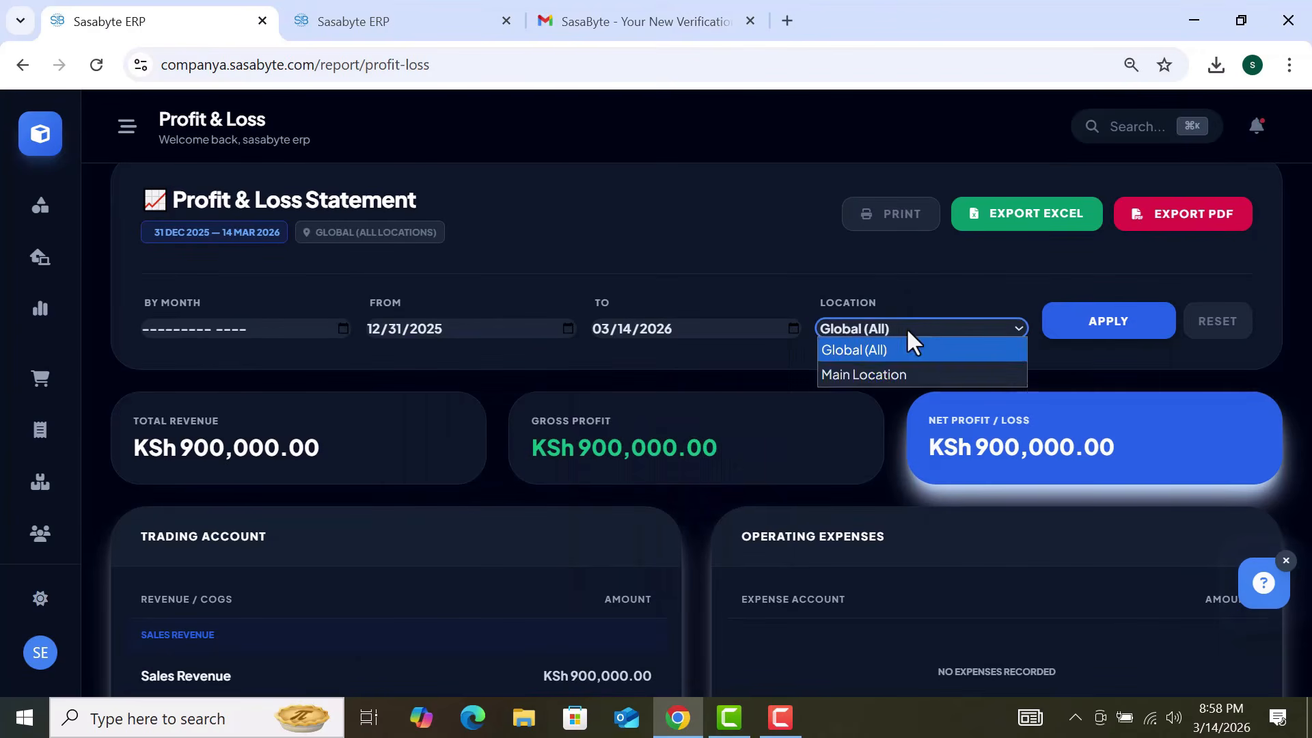
left_click(751, 251)
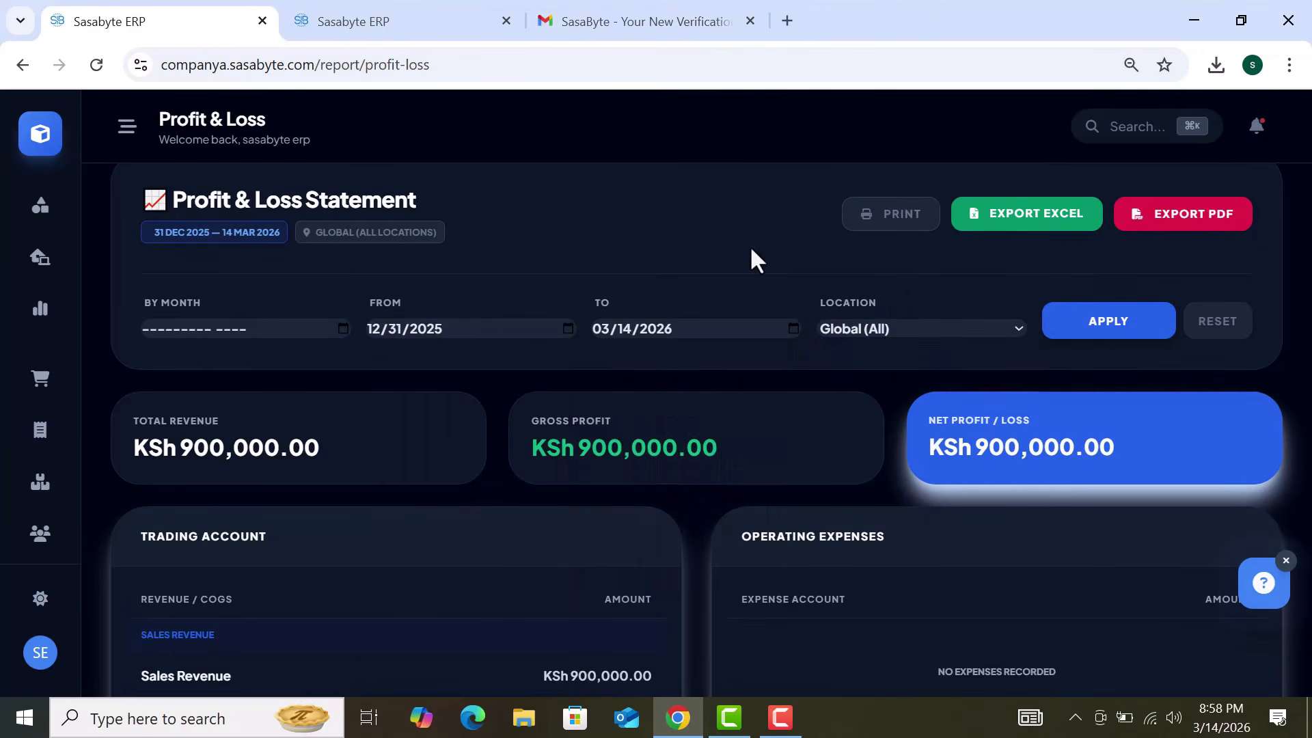
Step: Scroll through the statement showing KSh 900,000.00 revenue, then return to the home grid
scroll(751, 251, "down", 2)
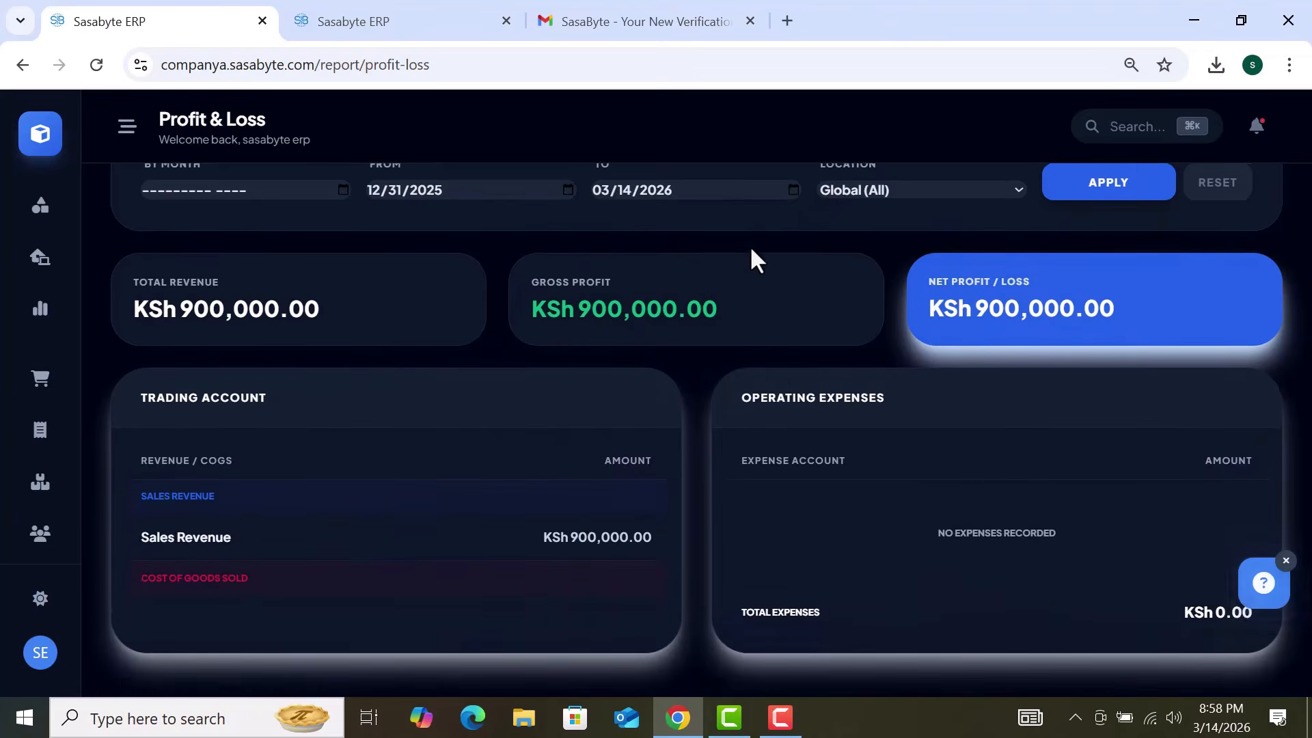
scroll(751, 250, "down", 2)
scroll(751, 250, "up", 1)
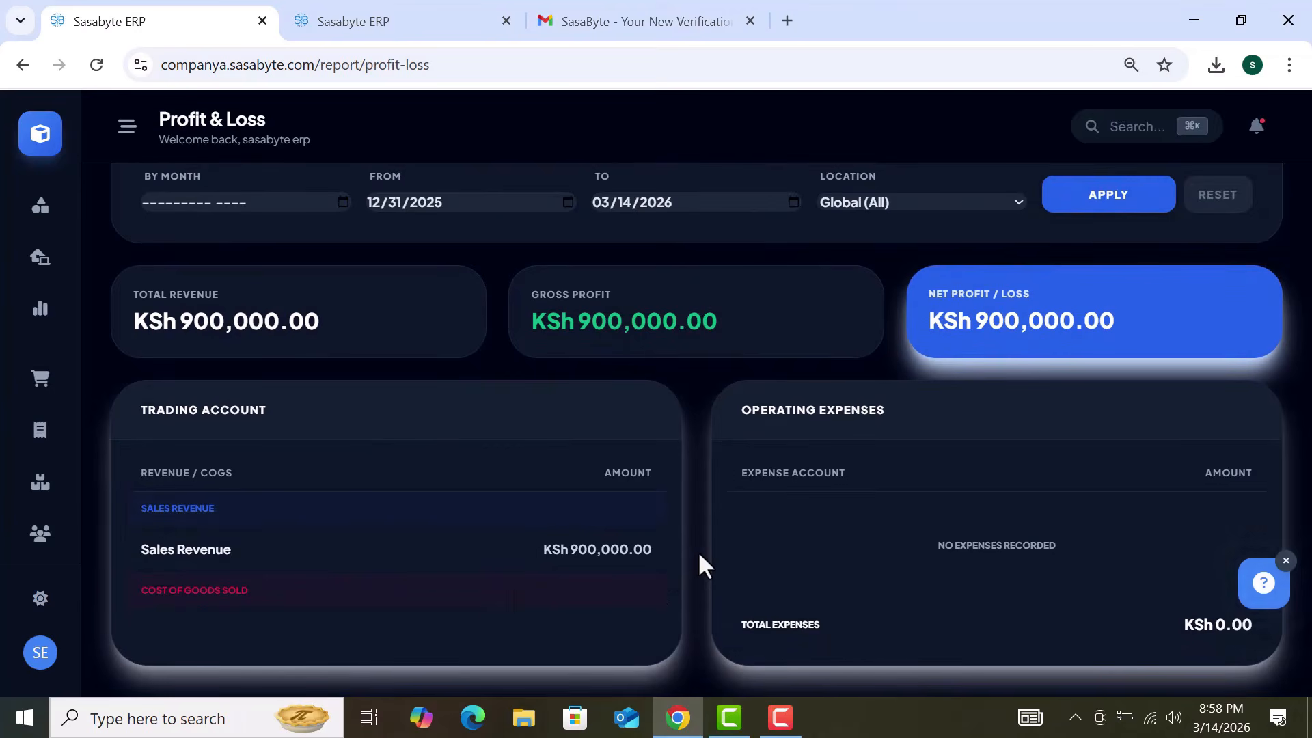
scroll(699, 551, "up", 1)
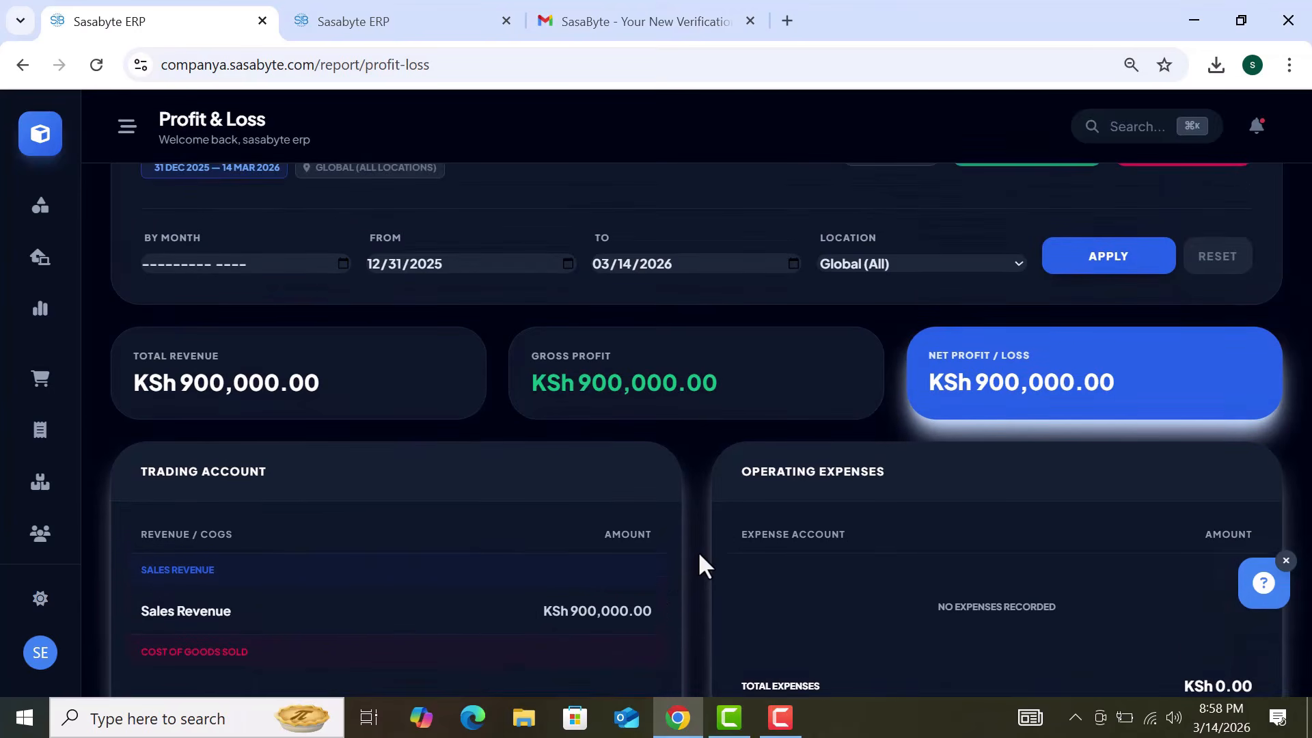
scroll(704, 543, "up", 1)
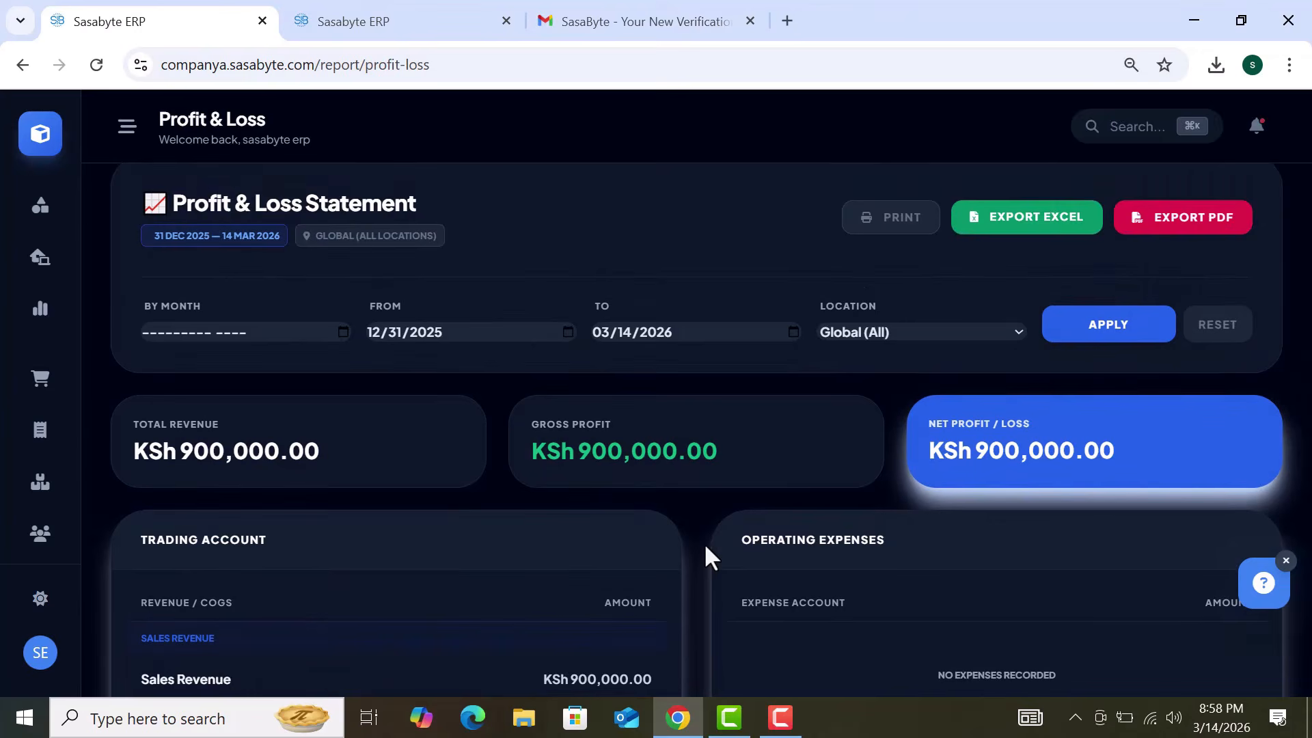
scroll(703, 543, "up", 1)
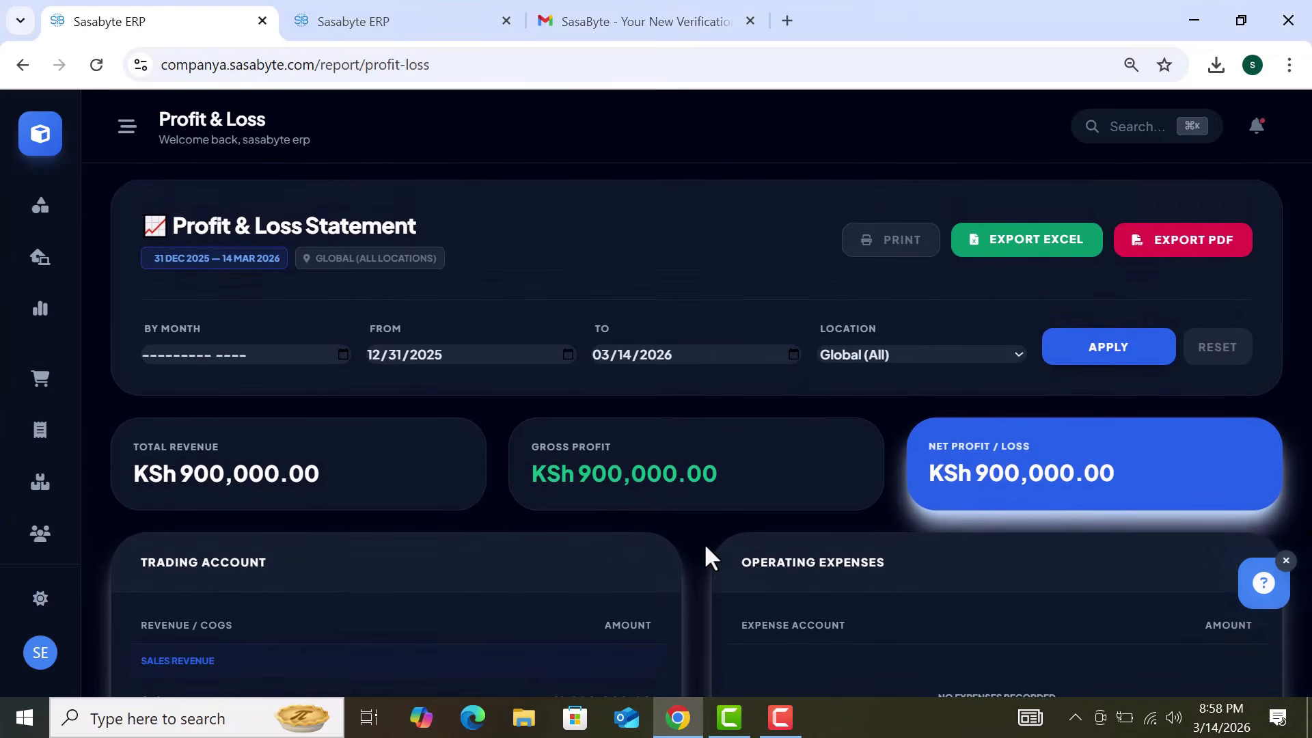
scroll(704, 543, "up", 1)
scroll(704, 543, "down", 3)
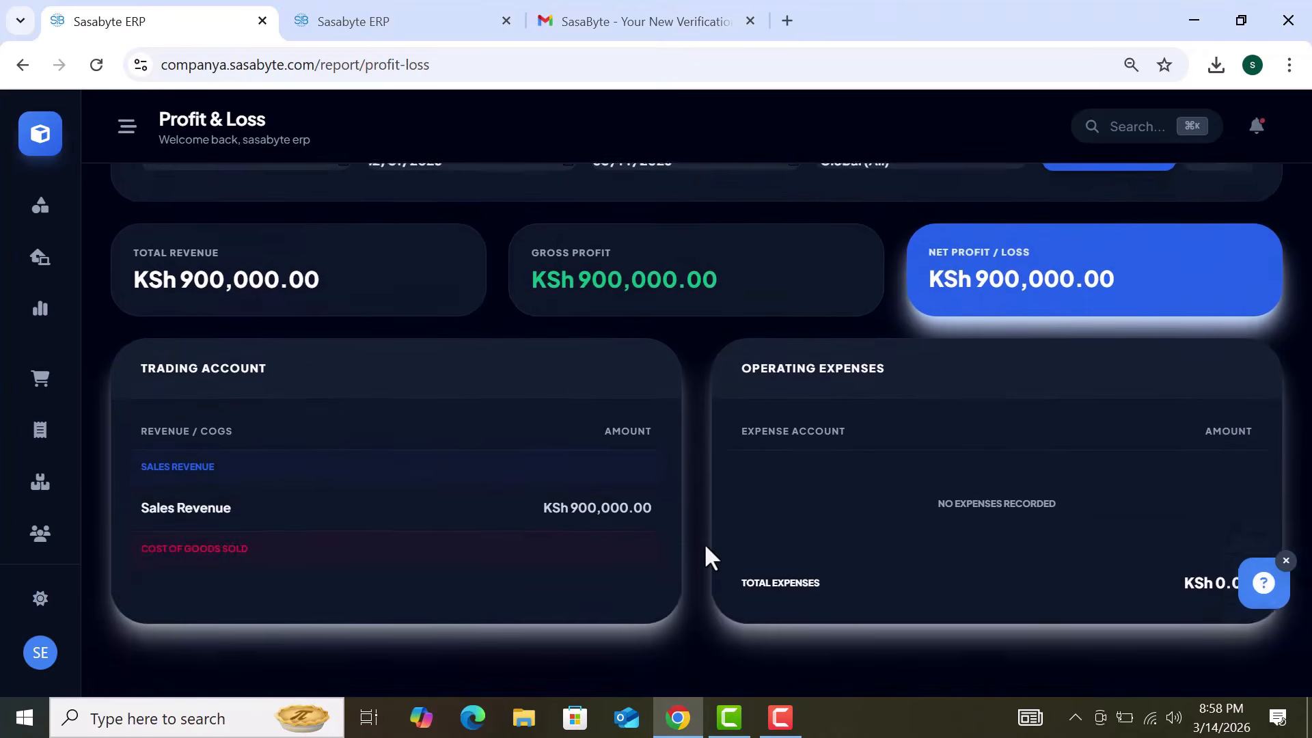
scroll(704, 542, "up", 3)
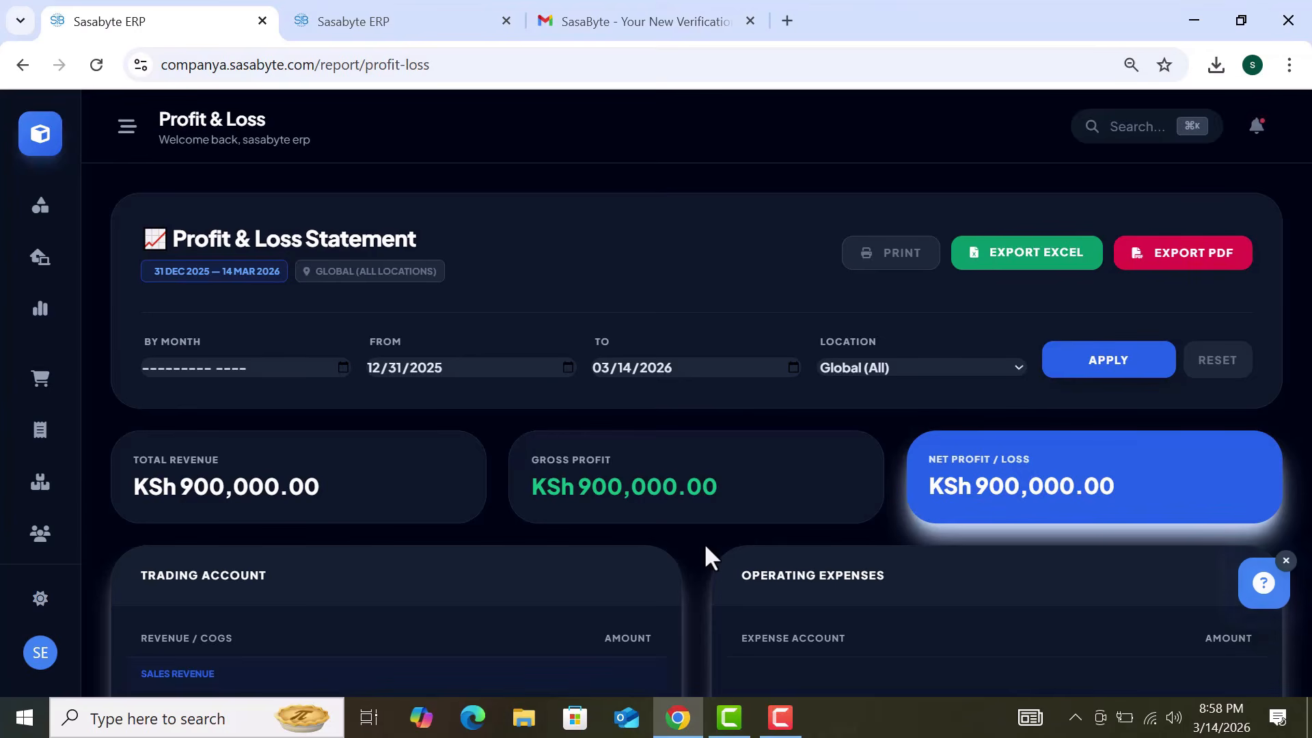
scroll(706, 547, "down", 1)
scroll(706, 547, "up", 1)
left_click(47, 147)
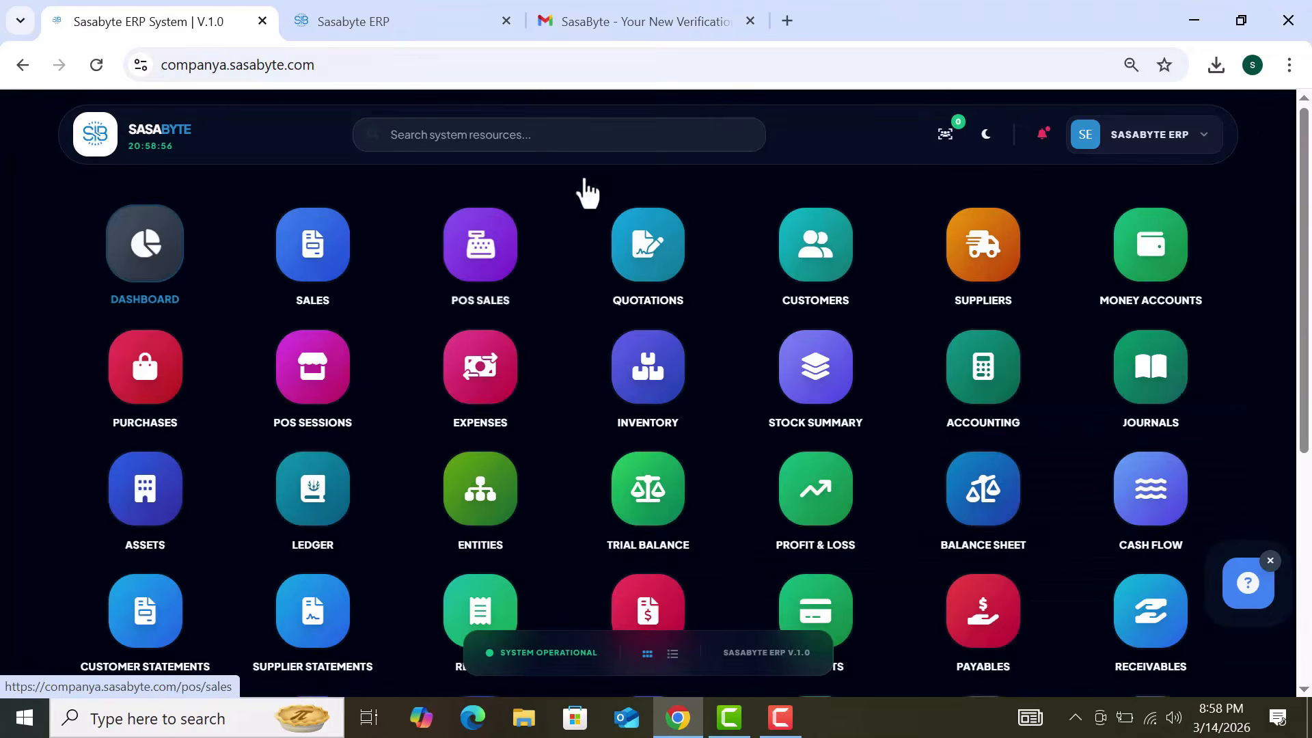
Step: Search 'bala' and open the Balance Sheet report
left_click(620, 123)
type("bala")
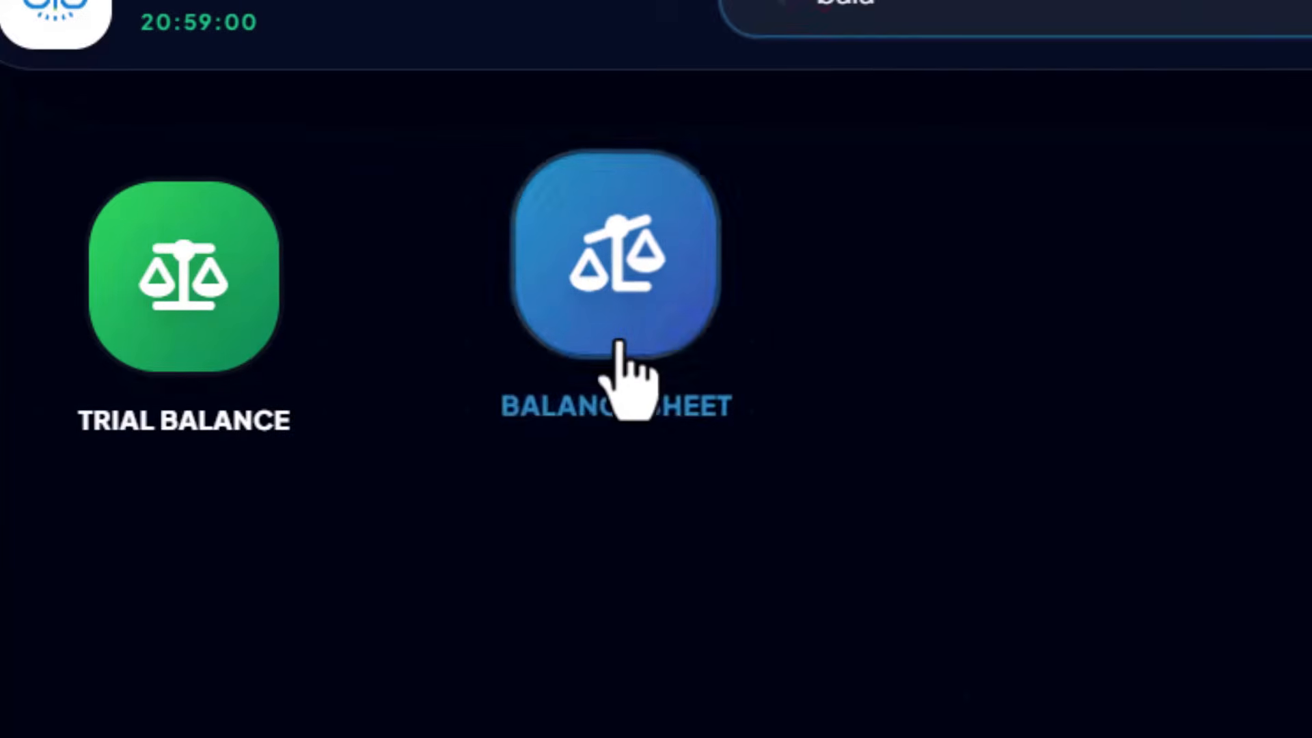
left_click(619, 376)
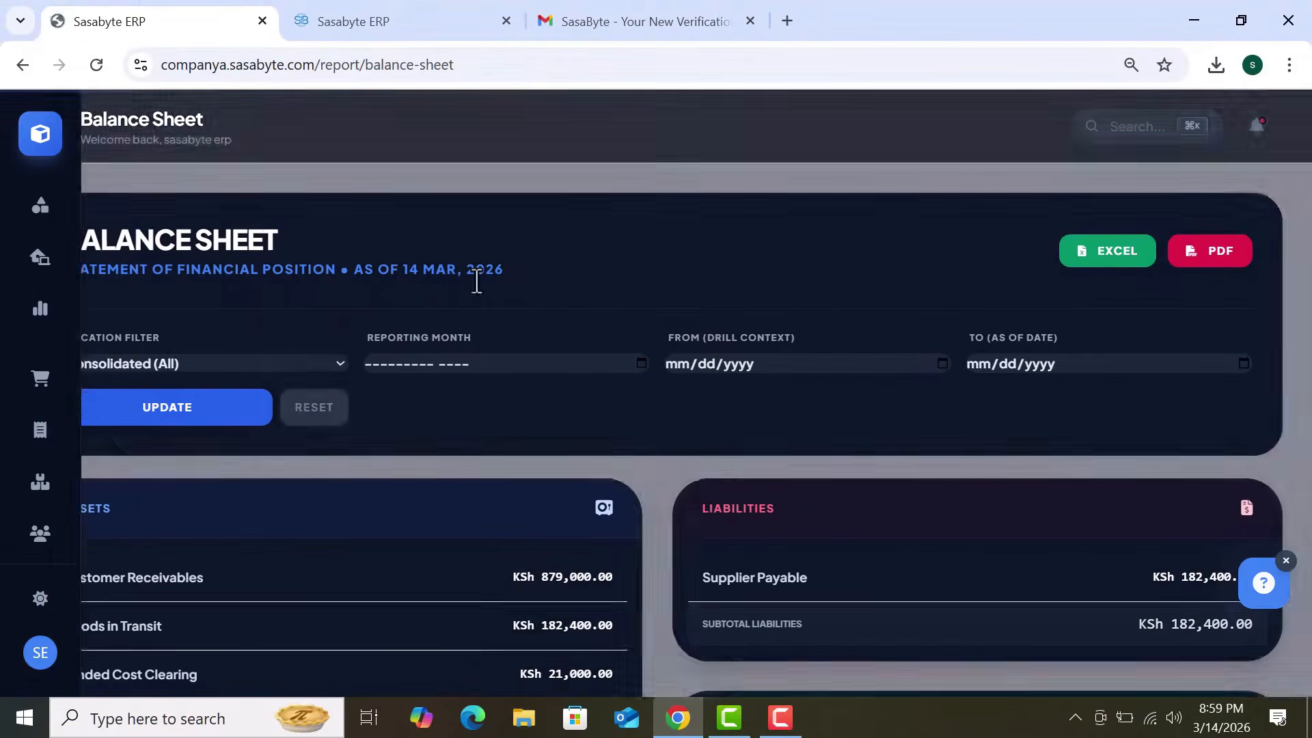
scroll(544, 290, "down", 2)
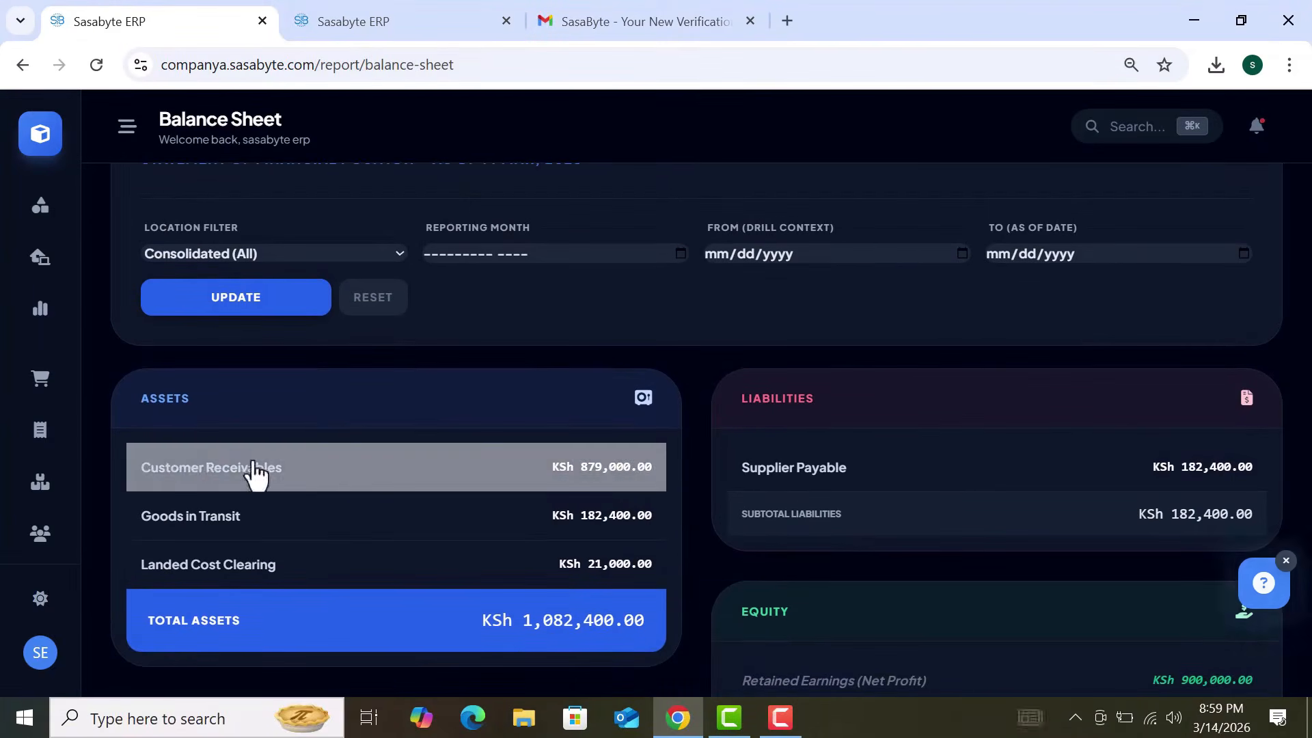
Step: Highlight Customer Receivables, Landed Cost Clearing and the KSh 1,082,400.00 totals
left_click_drag(317, 465, 128, 468)
left_click(301, 441)
scroll(302, 438, "down", 1)
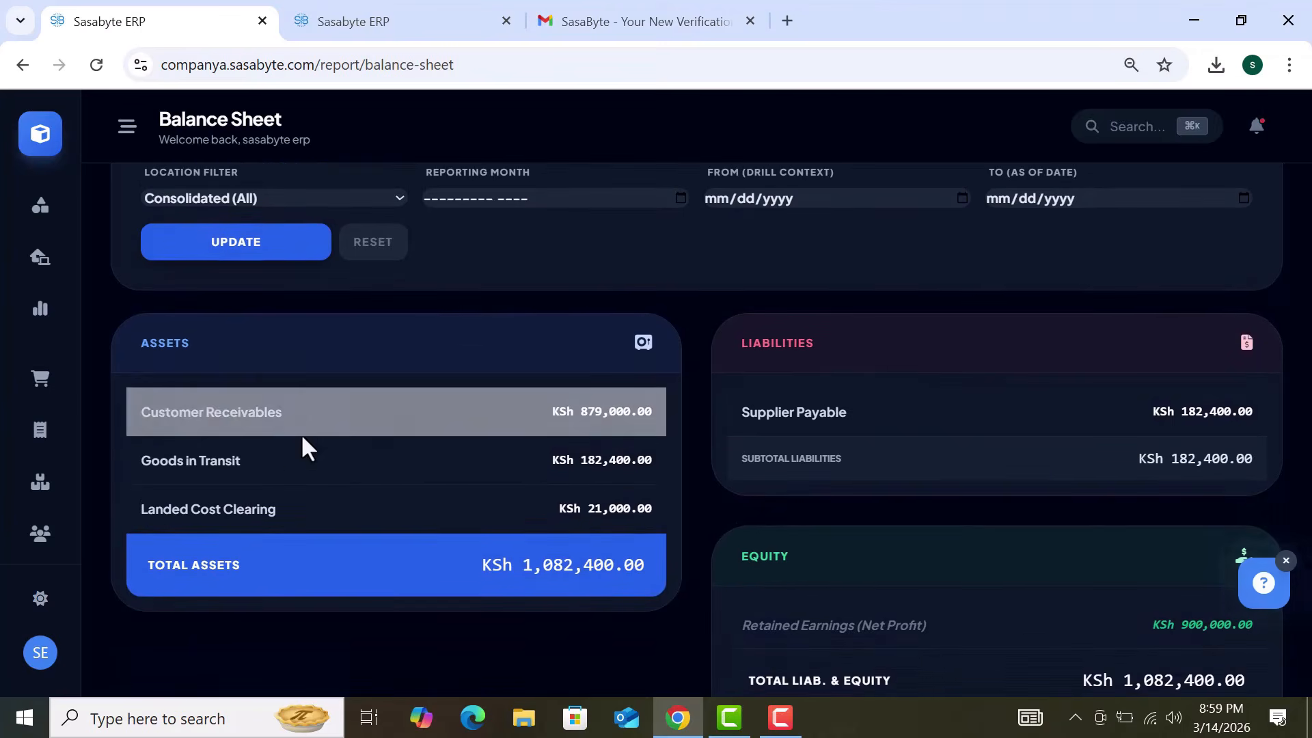
left_click_drag(268, 456, 174, 461)
left_click_drag(316, 521, 234, 533)
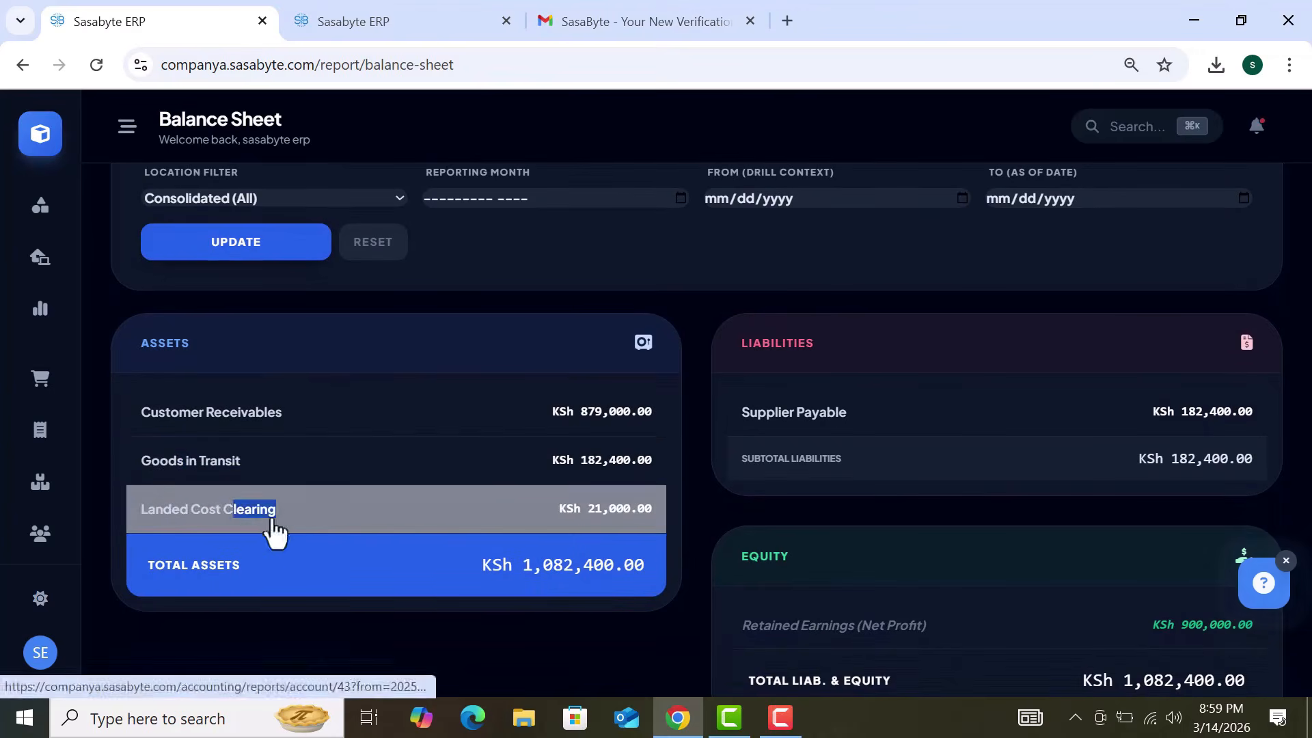
scroll(925, 540, "down", 3)
left_click_drag(904, 523, 793, 527)
left_click_drag(821, 414, 741, 400)
left_click(911, 462)
scroll(911, 462, "down", 3)
left_click_drag(1082, 402, 1260, 417)
left_click_drag(482, 280, 715, 282)
left_click(887, 317)
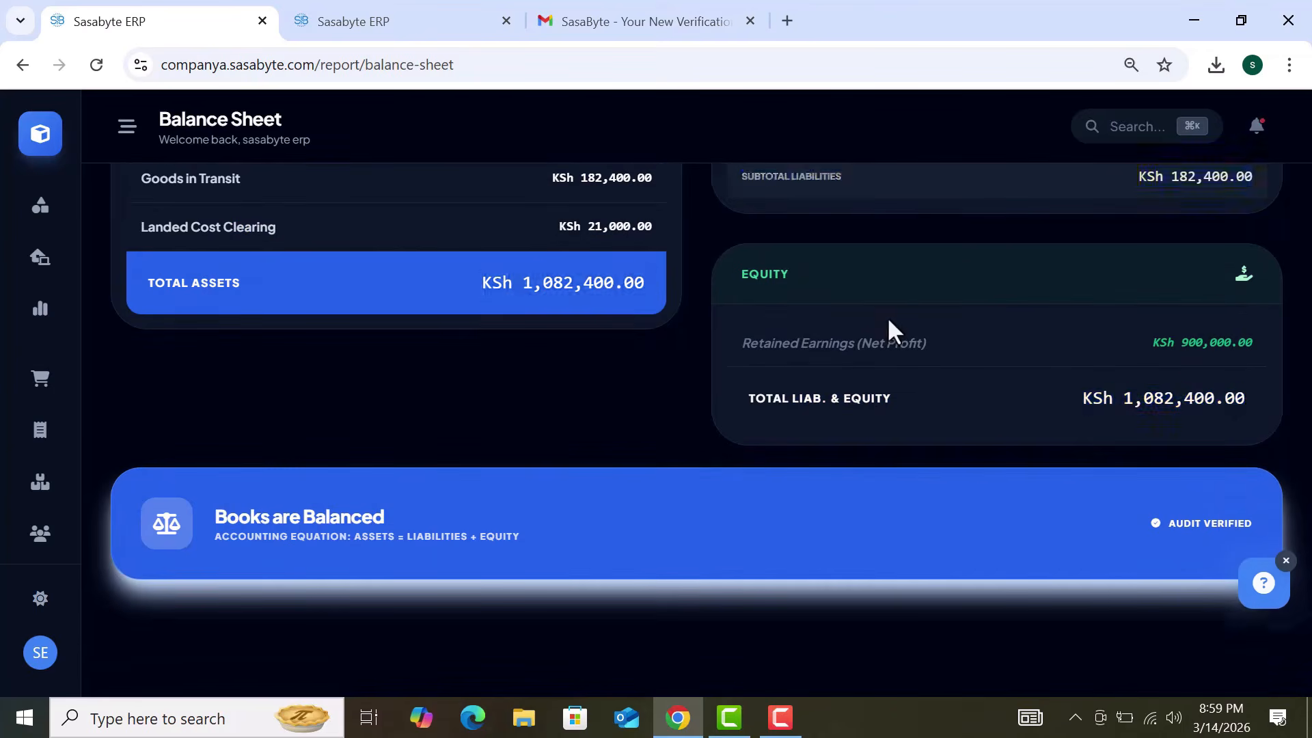
Step: Scroll through the exported Balance Sheet PDF, then go back to the report
scroll(887, 317, "up", 10)
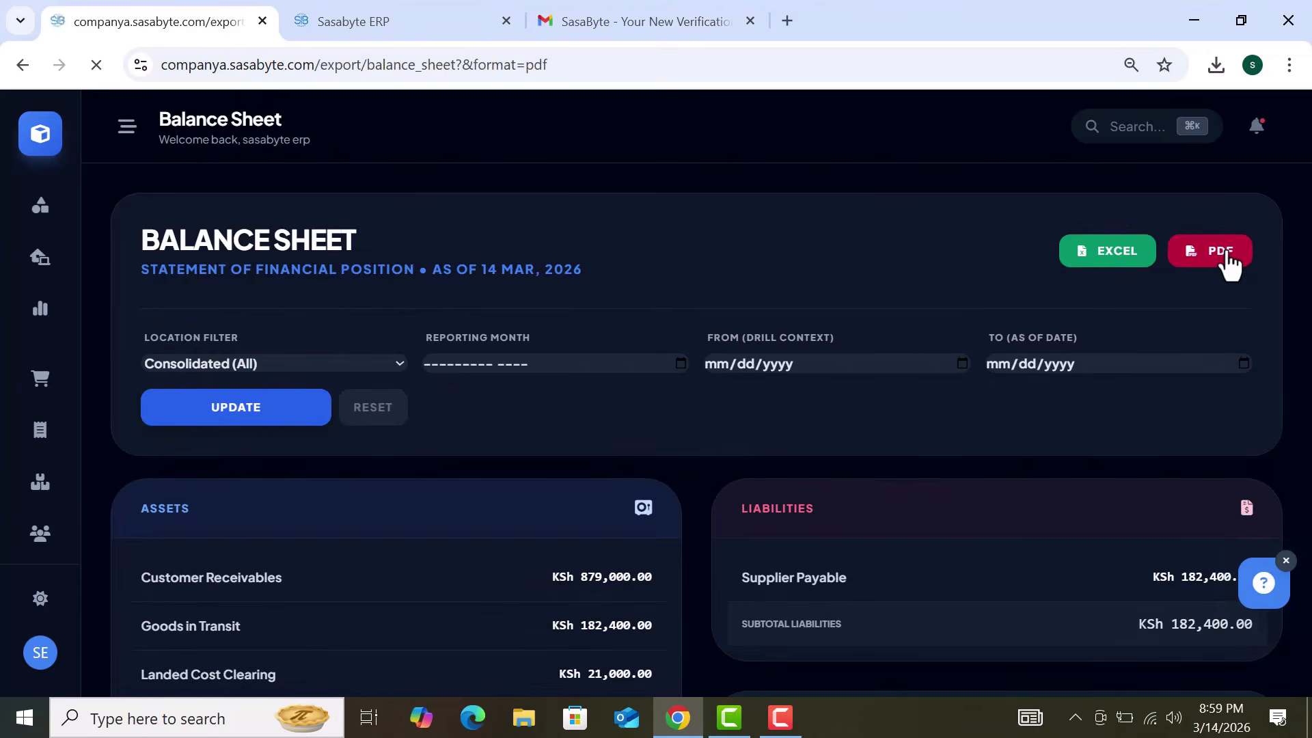
scroll(1229, 265, "down", 4)
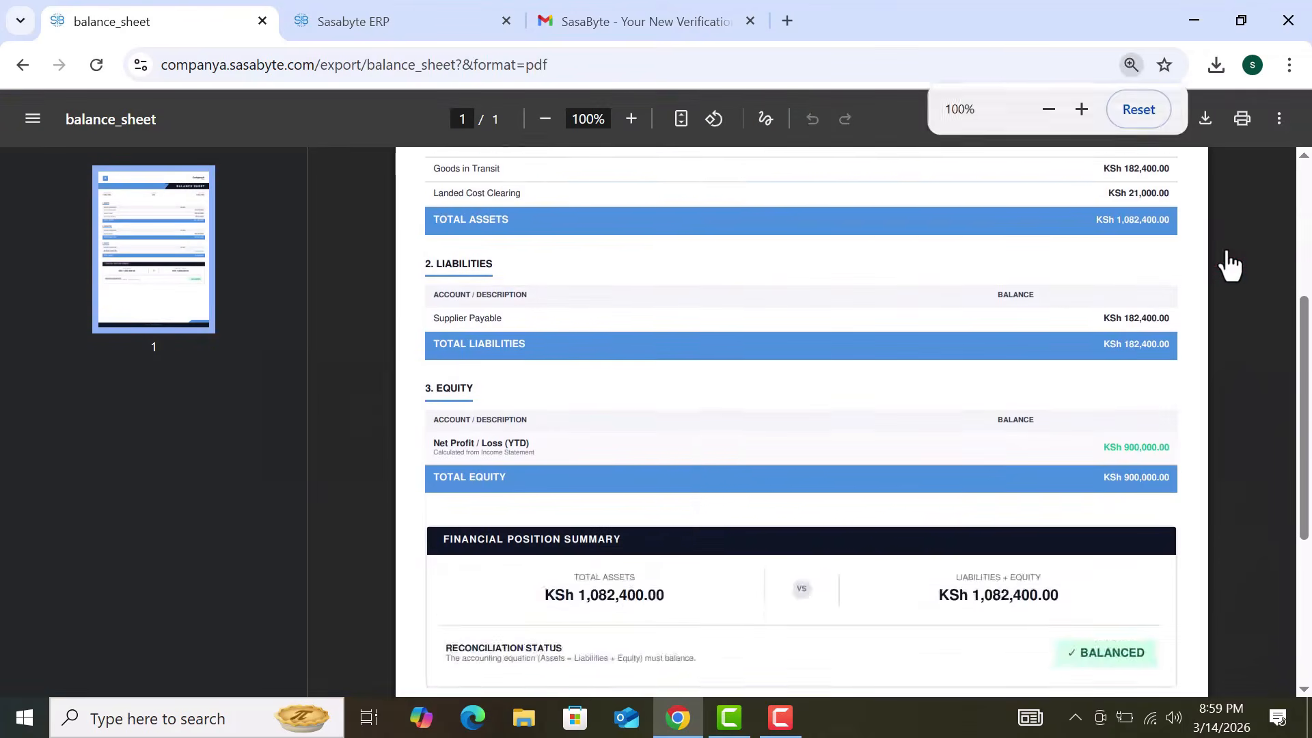
scroll(1227, 264, "up", 5)
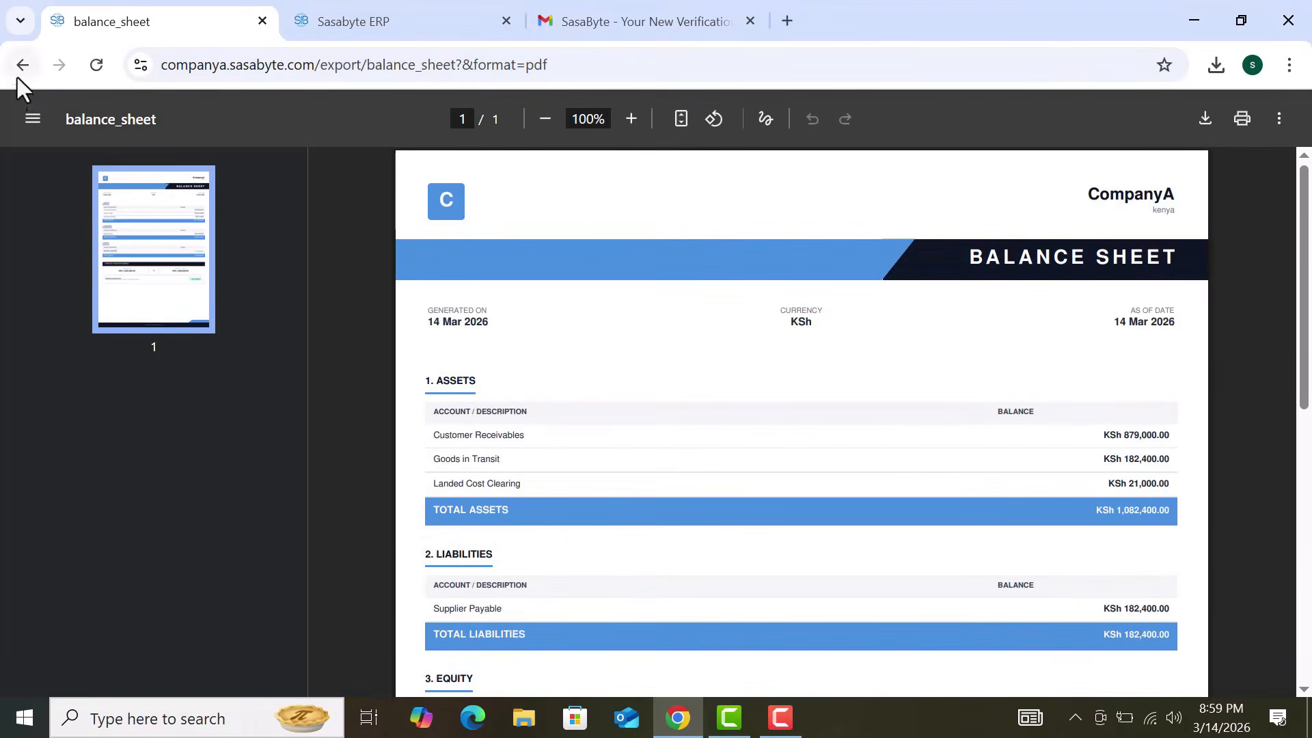
left_click(21, 74)
Step: From the home grid, find the receivables module with a 're' search and open the customer receivables ledger
left_click(48, 138)
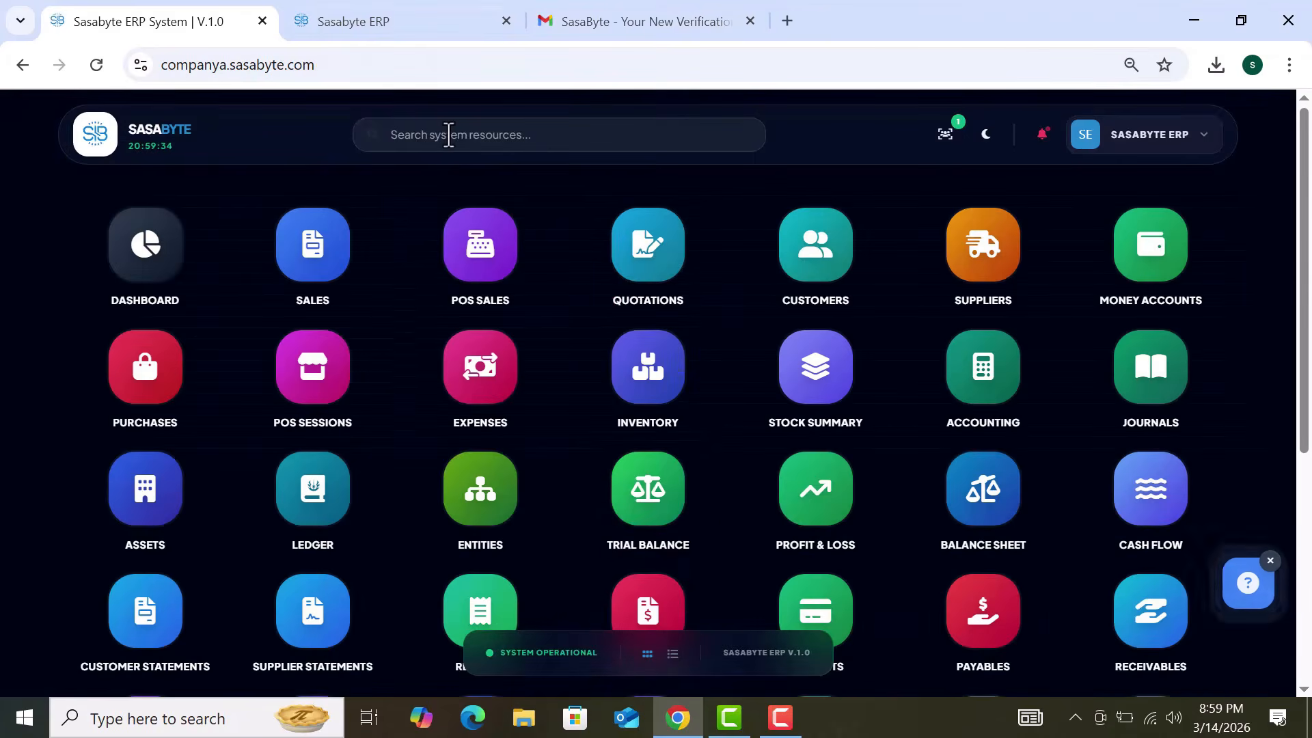
left_click(448, 135)
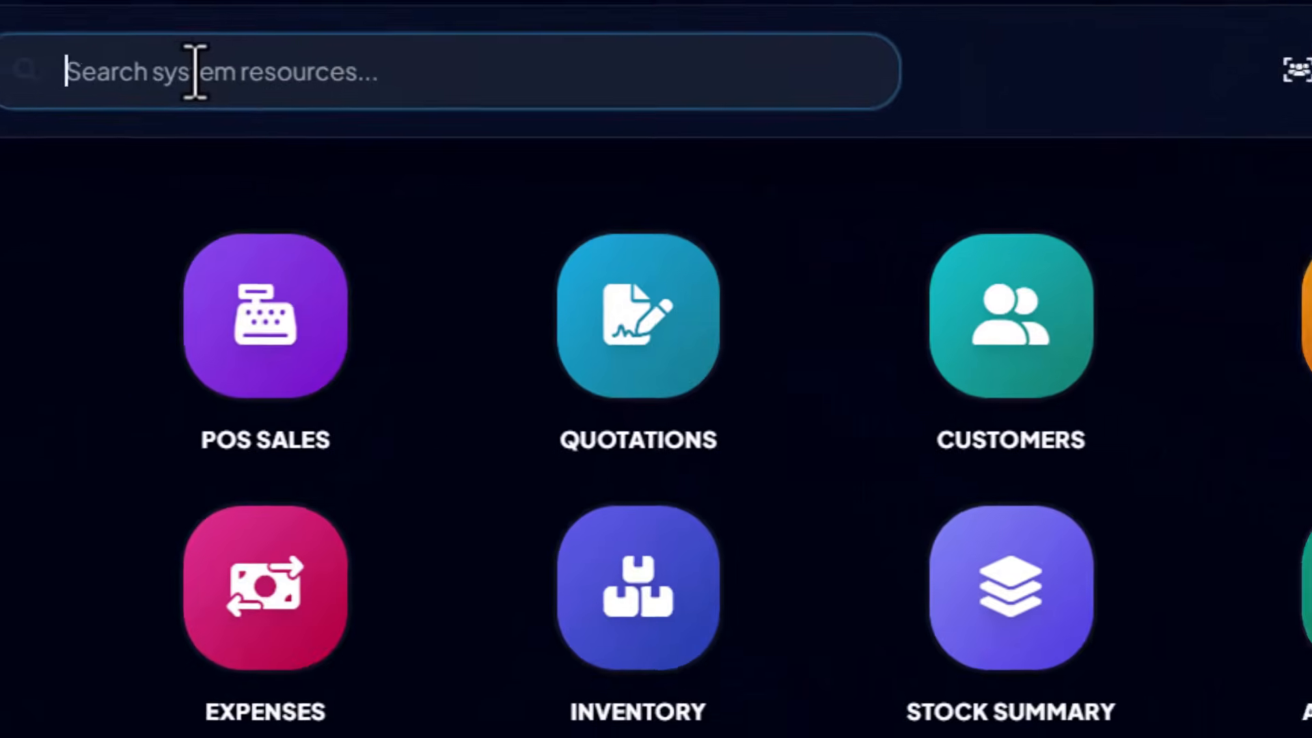
type("re")
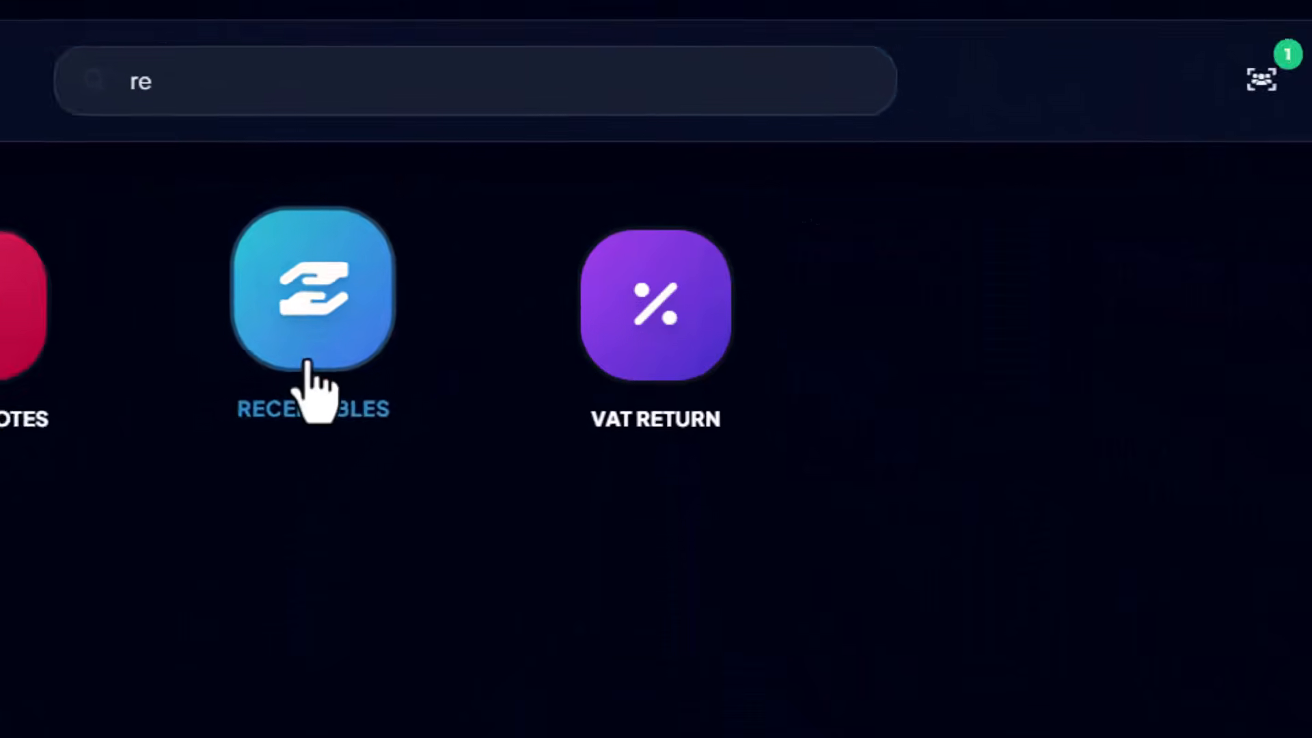
left_click(267, 379)
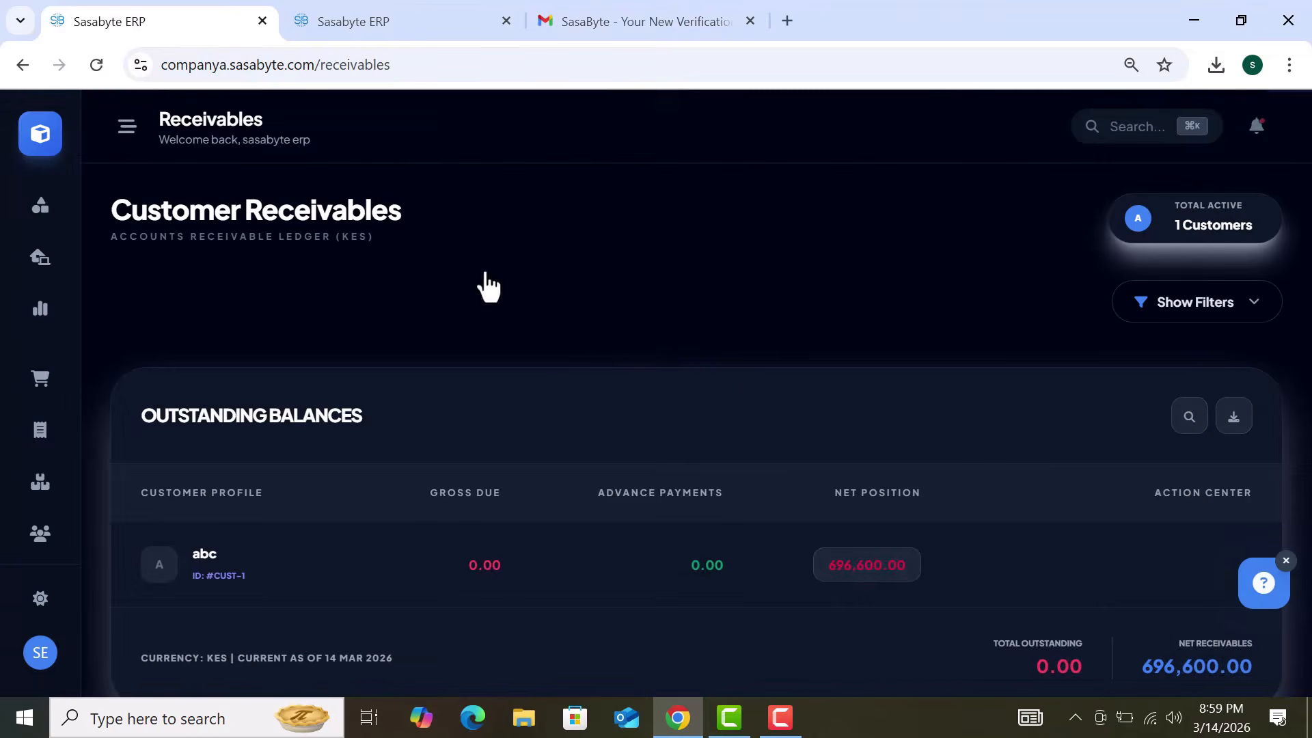
Step: Scroll through customer abc's statement showing KES 696,600.00 outstanding
scroll(755, 384, "down", 2)
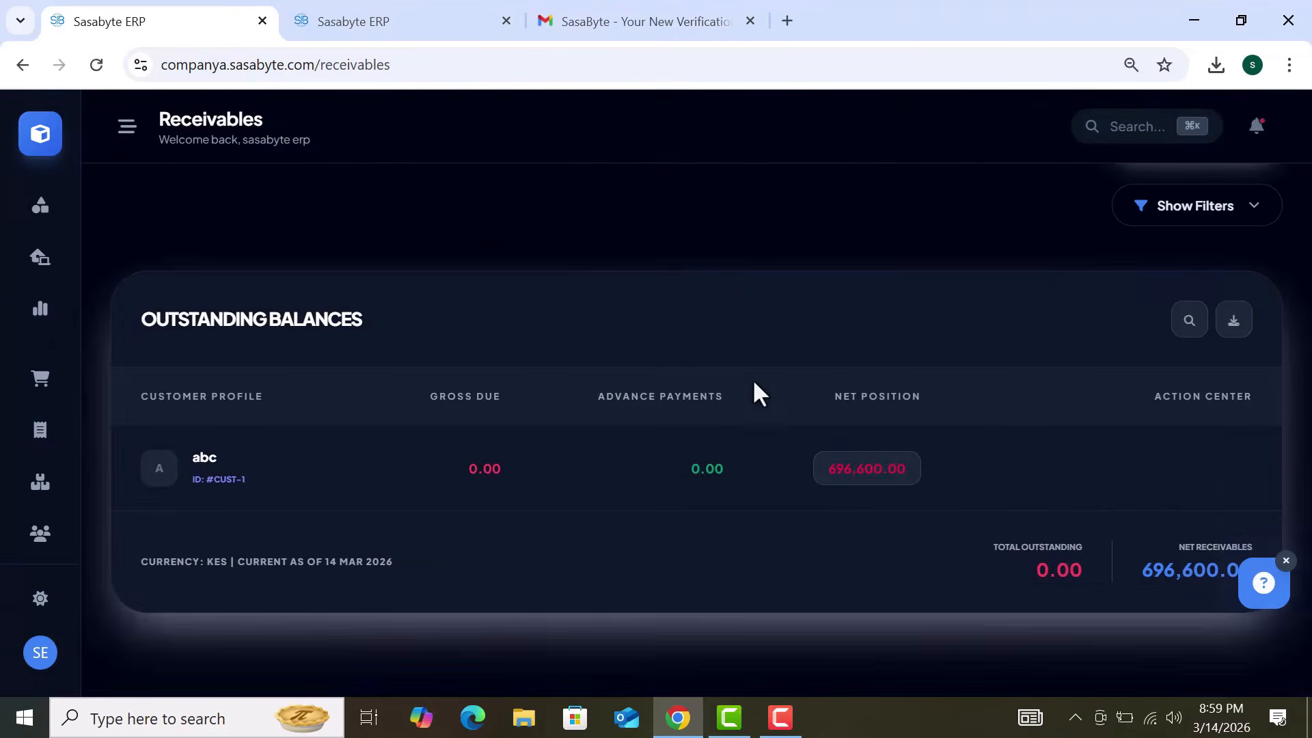
scroll(755, 395, "up", 3)
mouse_move(1003, 564)
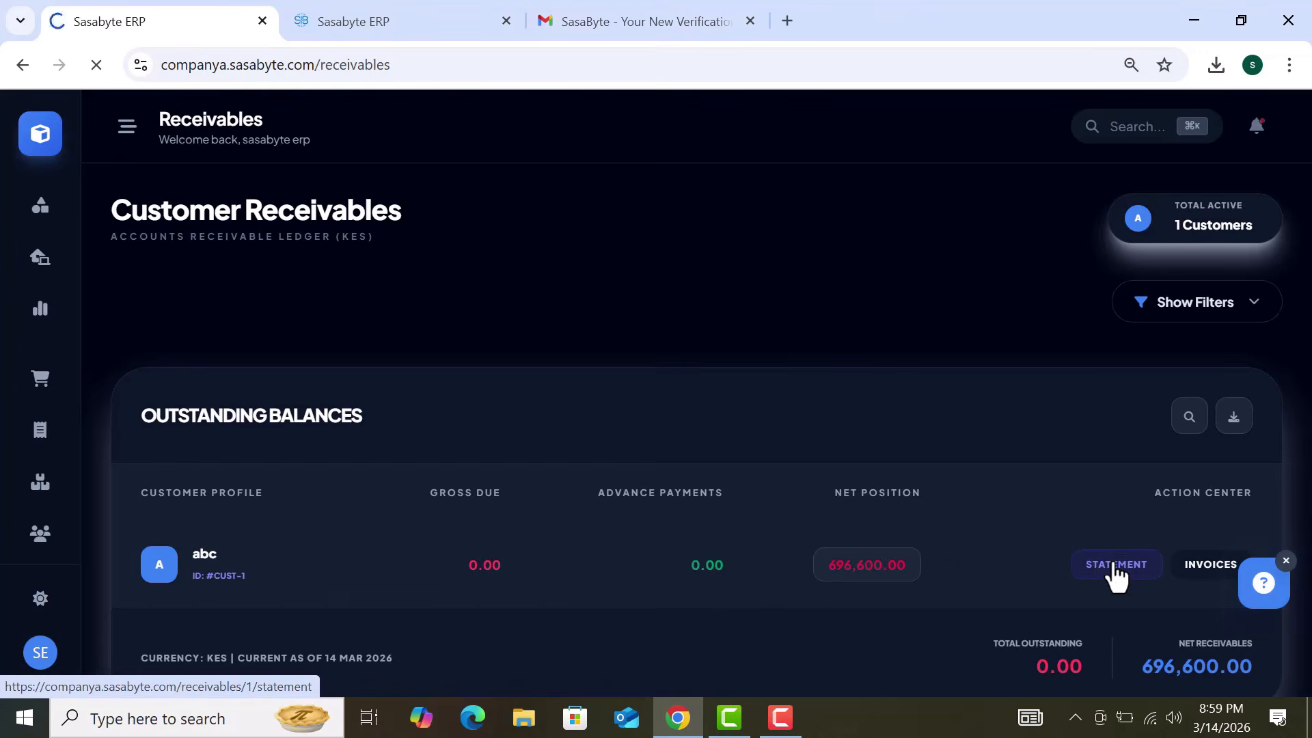
scroll(1038, 444, "down", 2)
scroll(1038, 445, "down", 3)
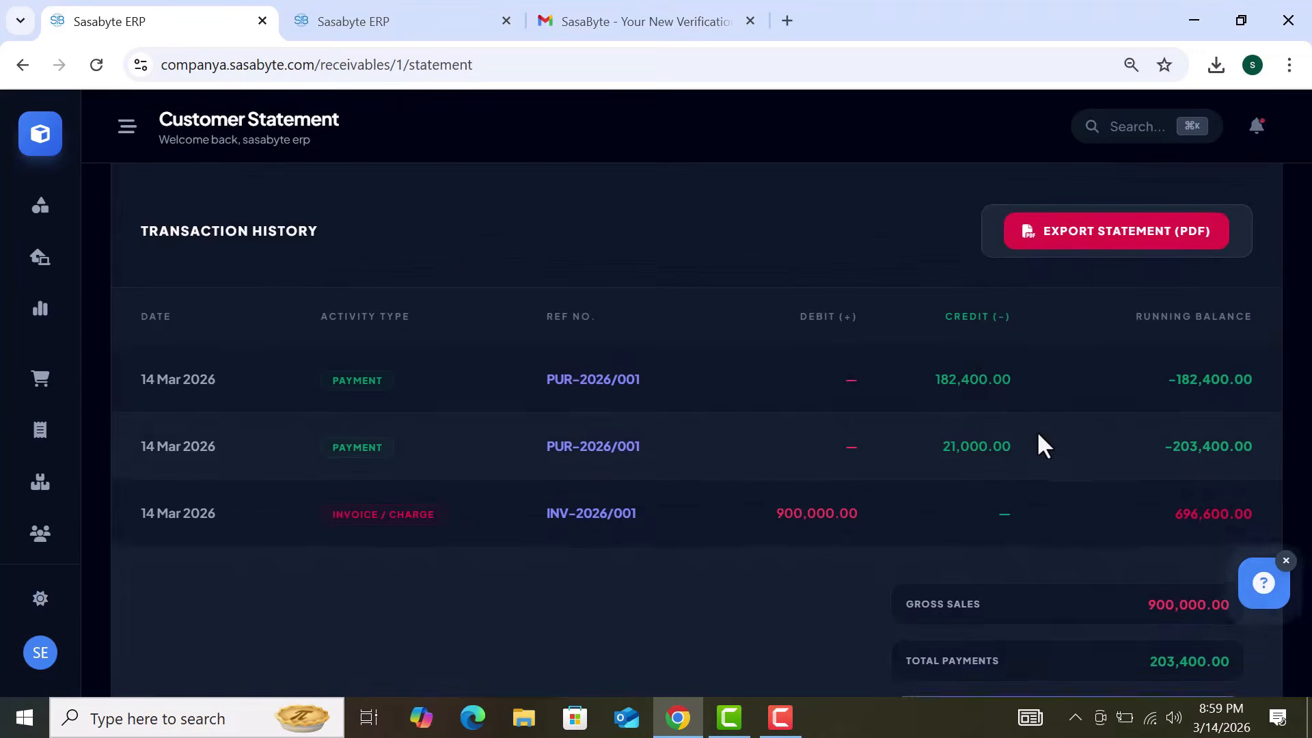
scroll(1038, 438, "down", 3)
scroll(1038, 437, "up", 6)
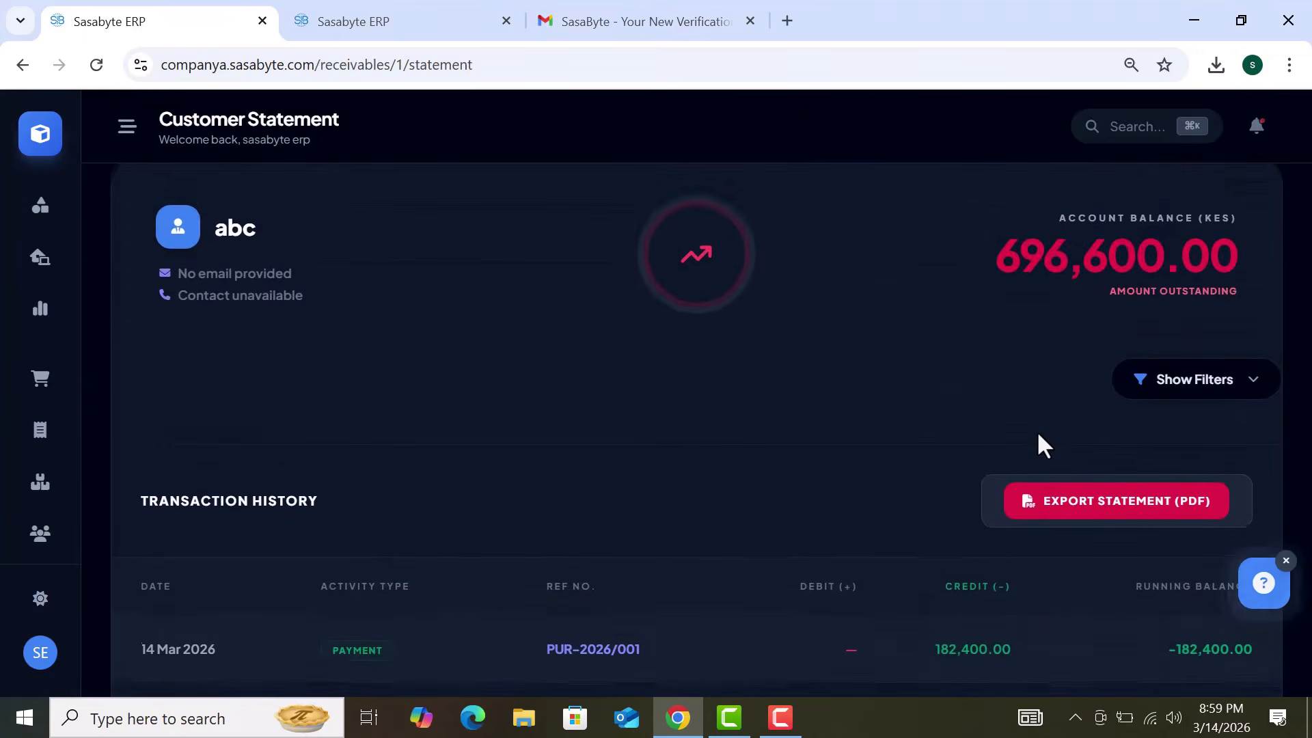
scroll(1039, 444, "up", 2)
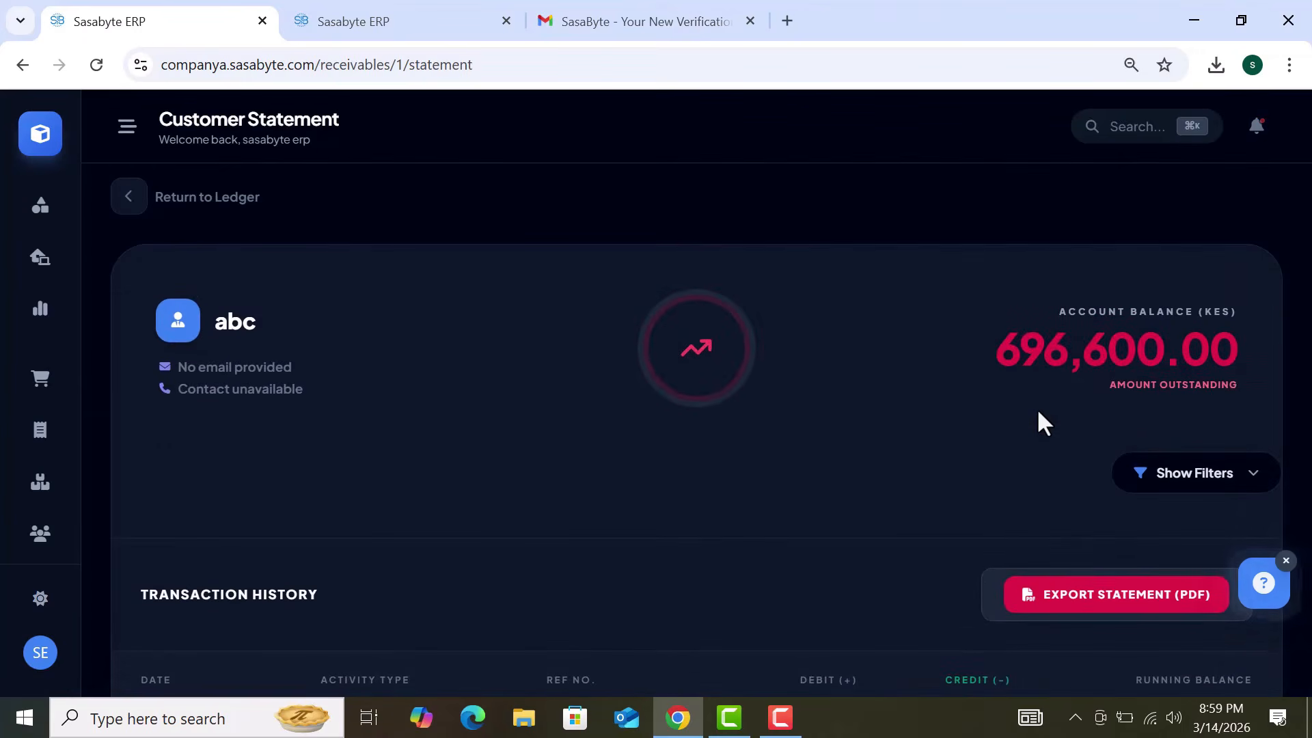
scroll(1038, 412, "down", 3)
scroll(1039, 408, "down", 1)
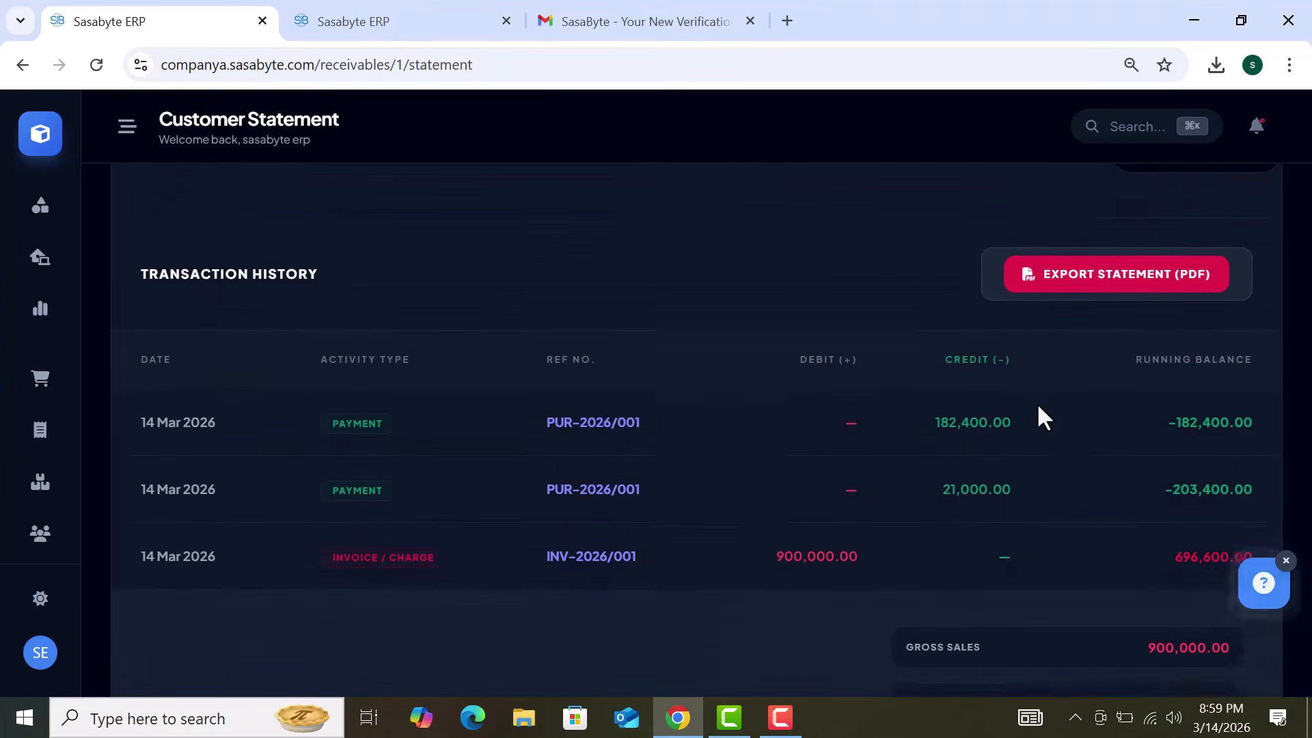
scroll(1038, 408, "up", 5)
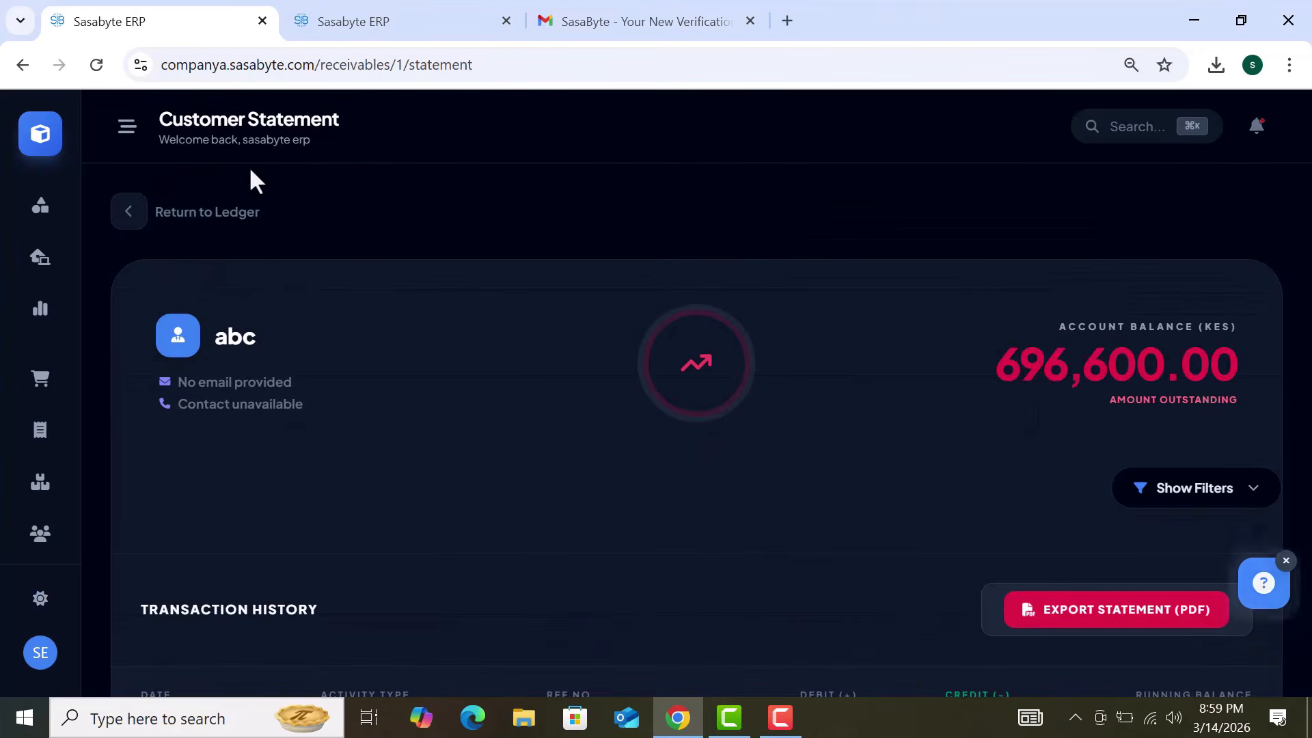
Step: Expand the statement's filter options, then return to the home module grid
left_click(1218, 504)
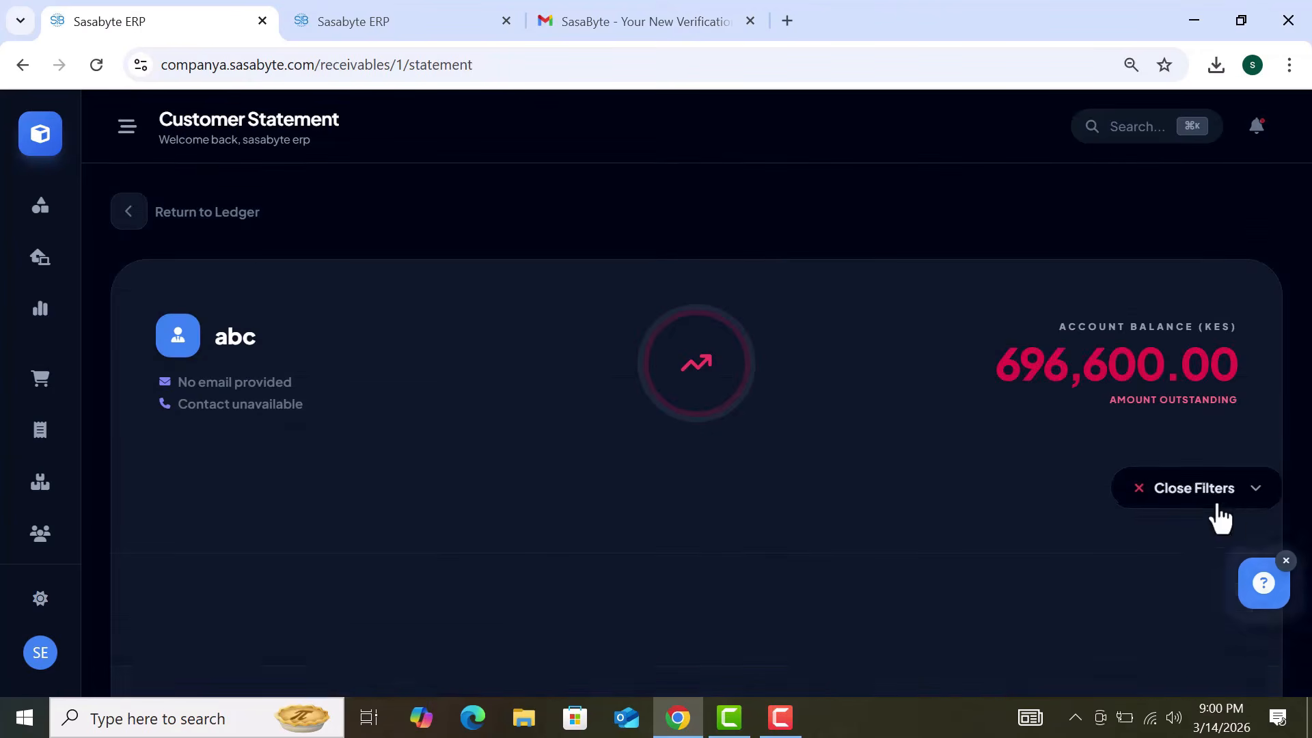
scroll(829, 451, "down", 3)
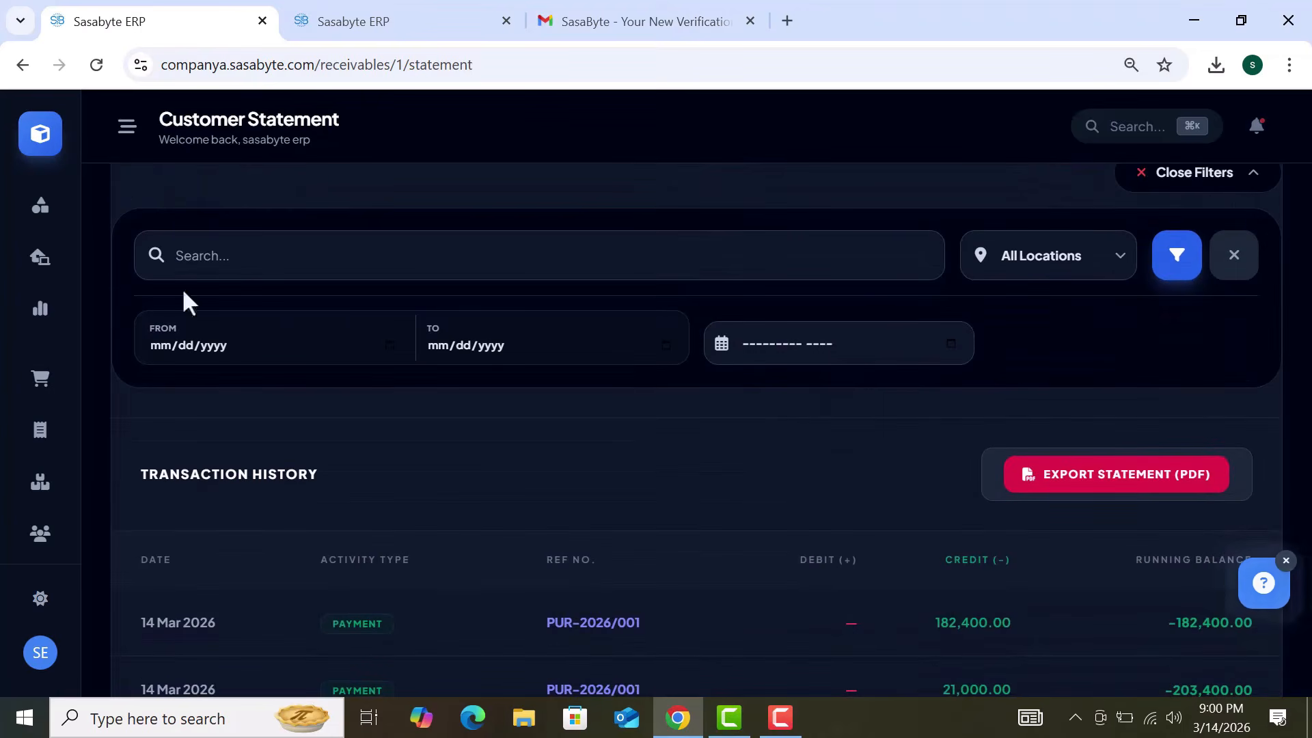
left_click(37, 152)
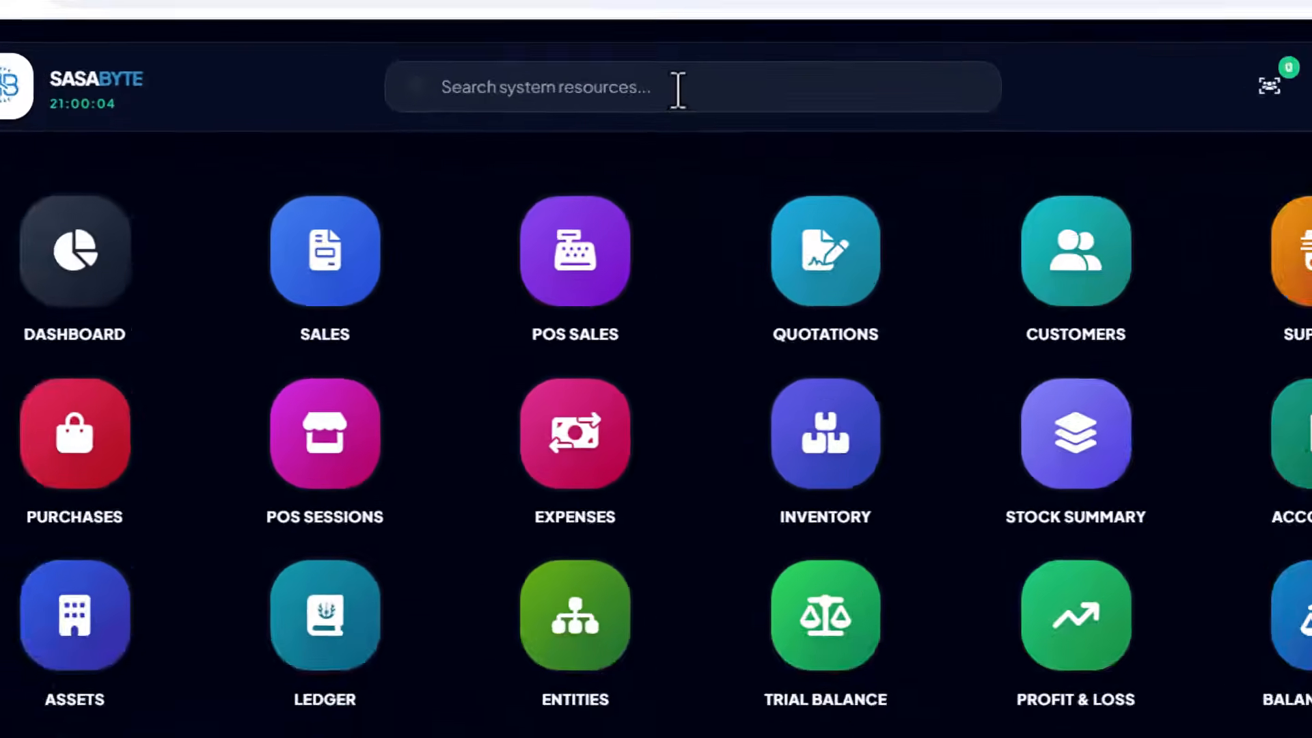
left_click(677, 89)
type("pay")
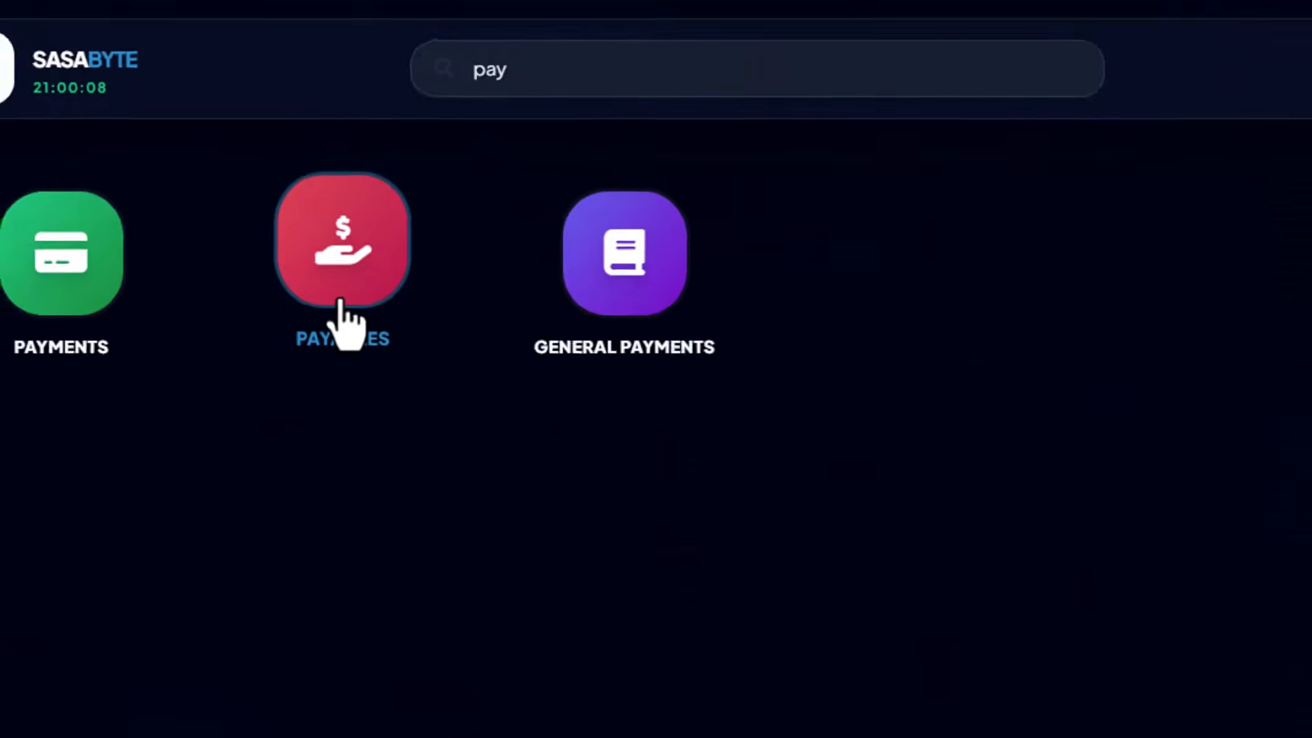
left_click(346, 316)
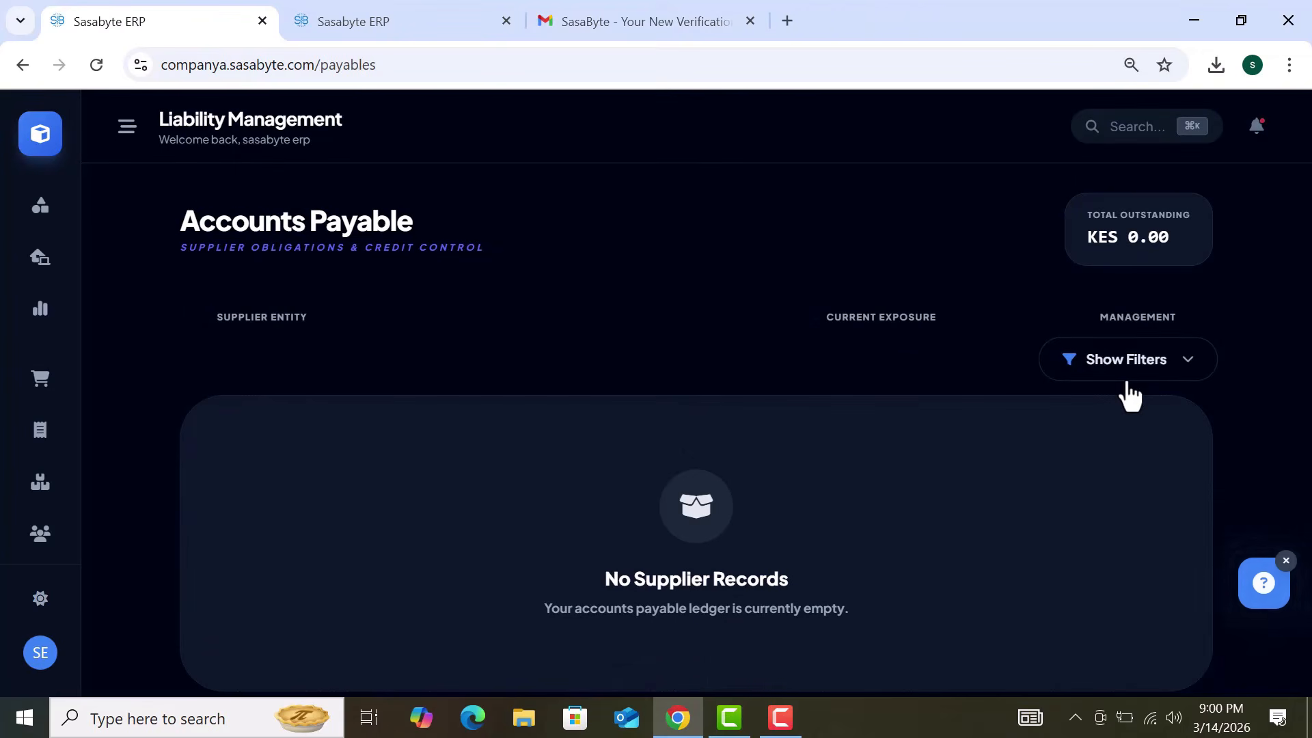
scroll(988, 385, "down", 3)
scroll(987, 384, "up", 3)
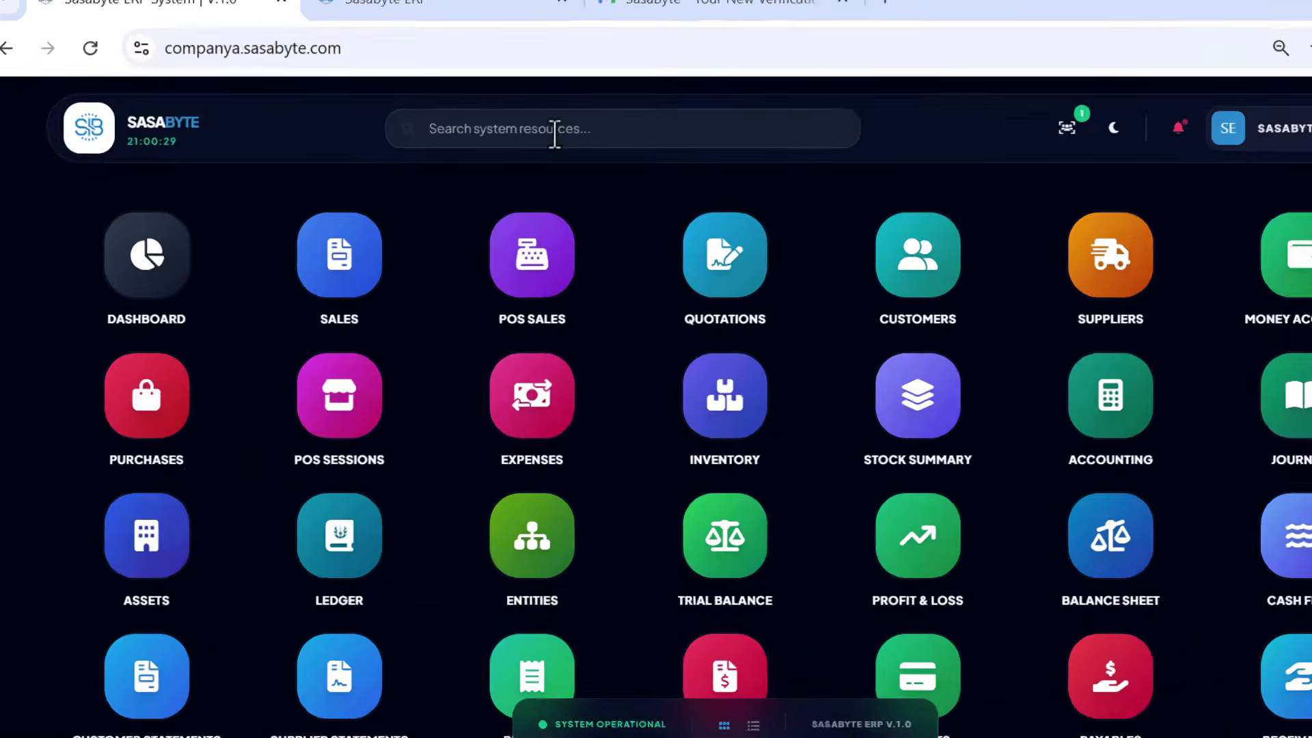
left_click(503, 136)
type("bank")
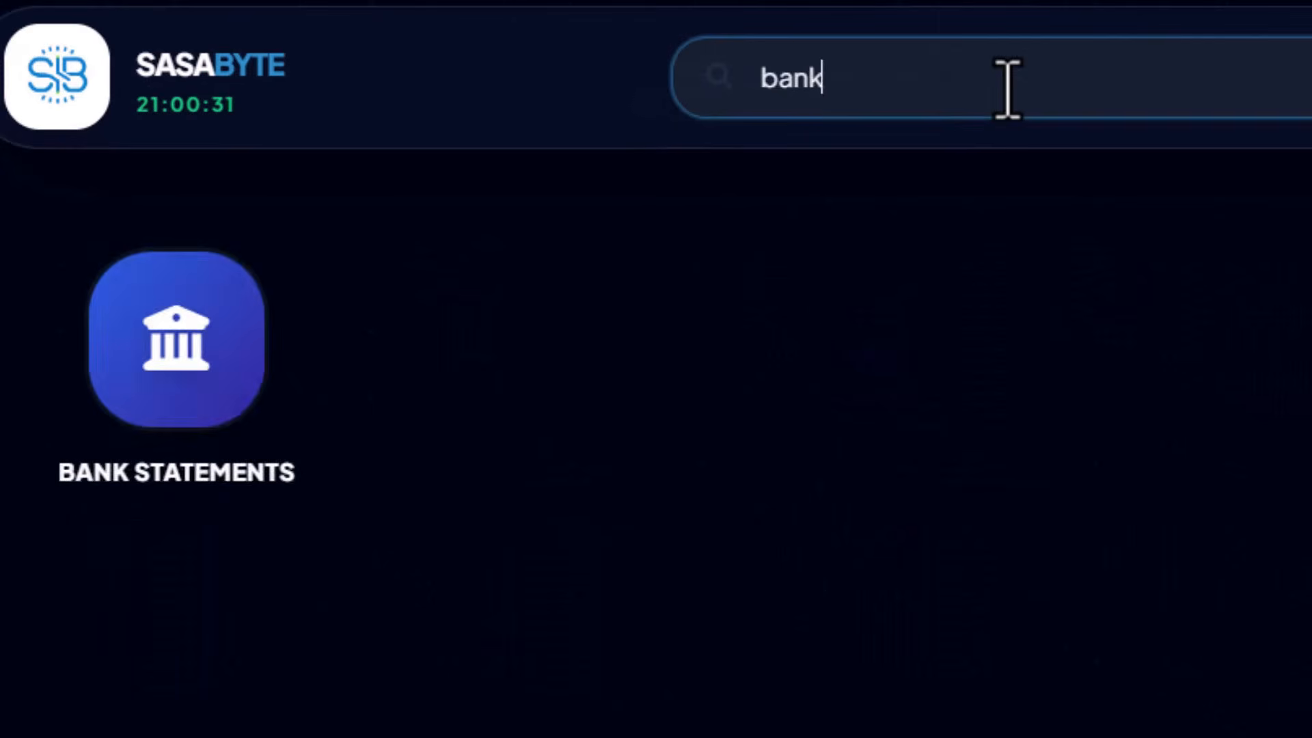
left_click(176, 470)
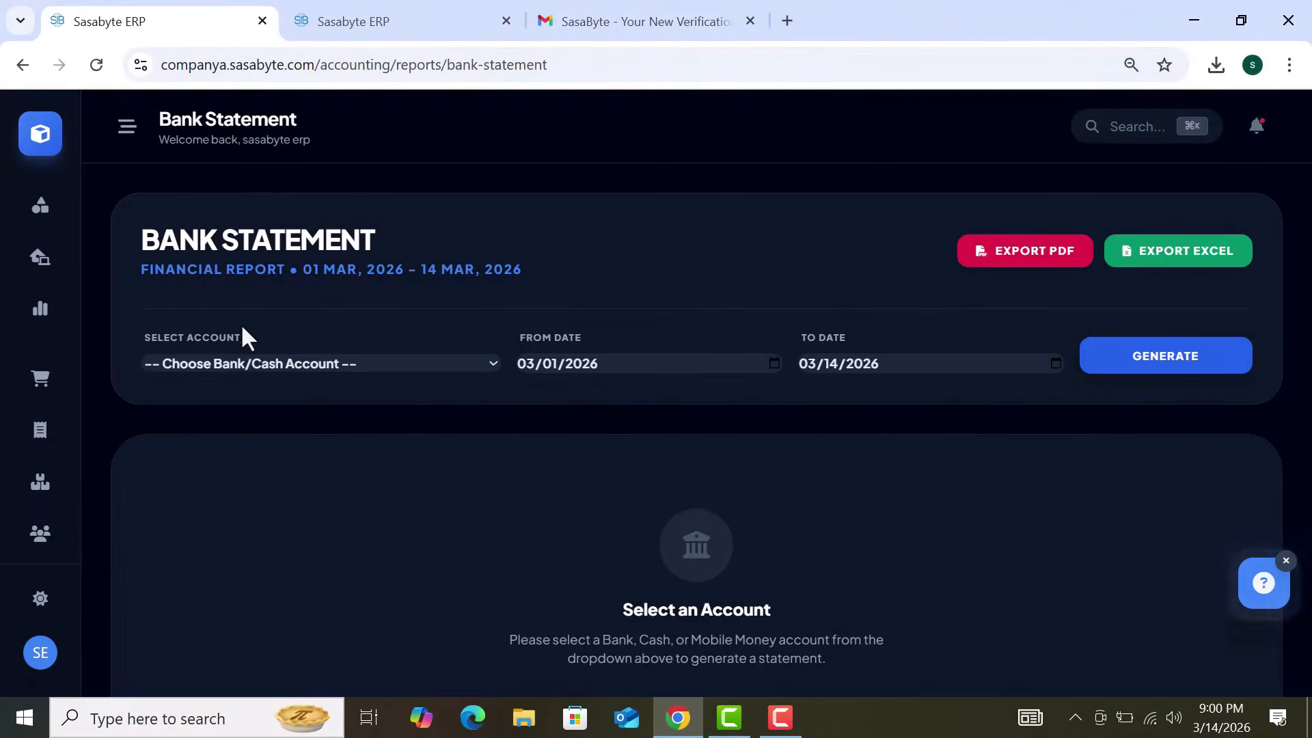
left_click(316, 369)
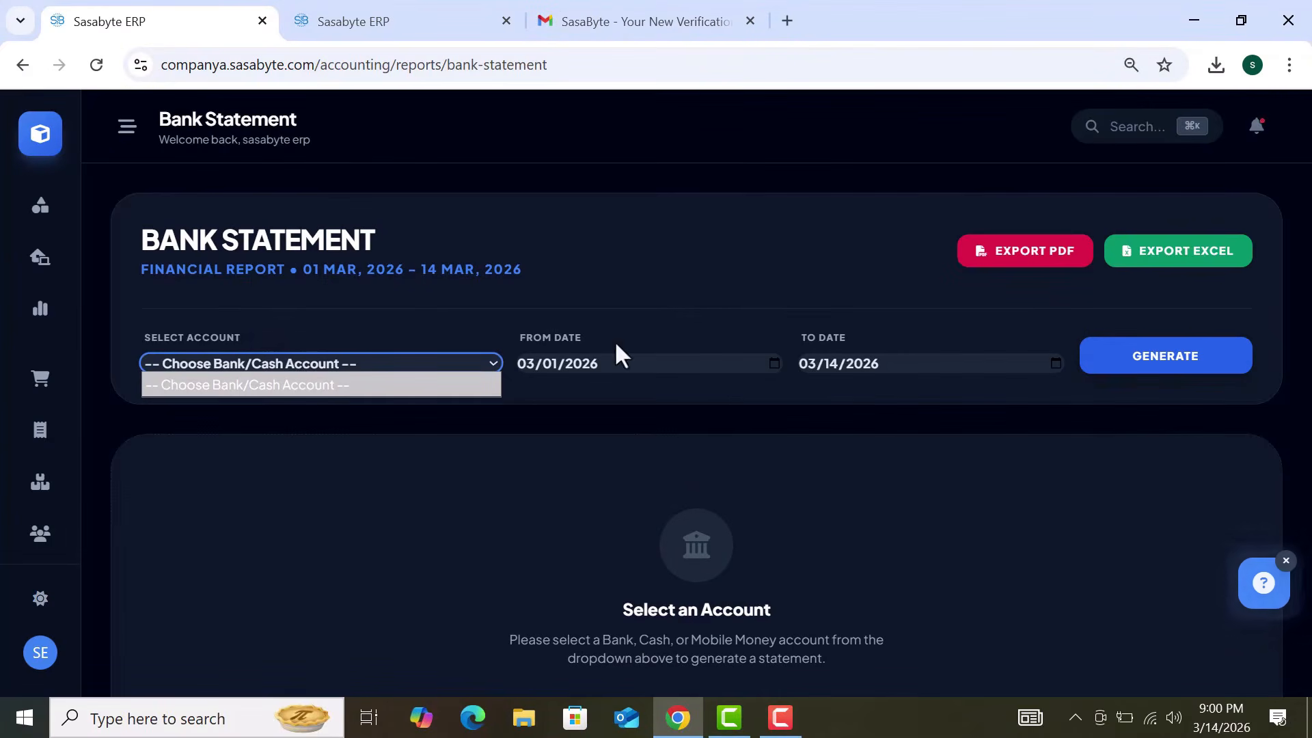
left_click(775, 363)
left_click(1057, 362)
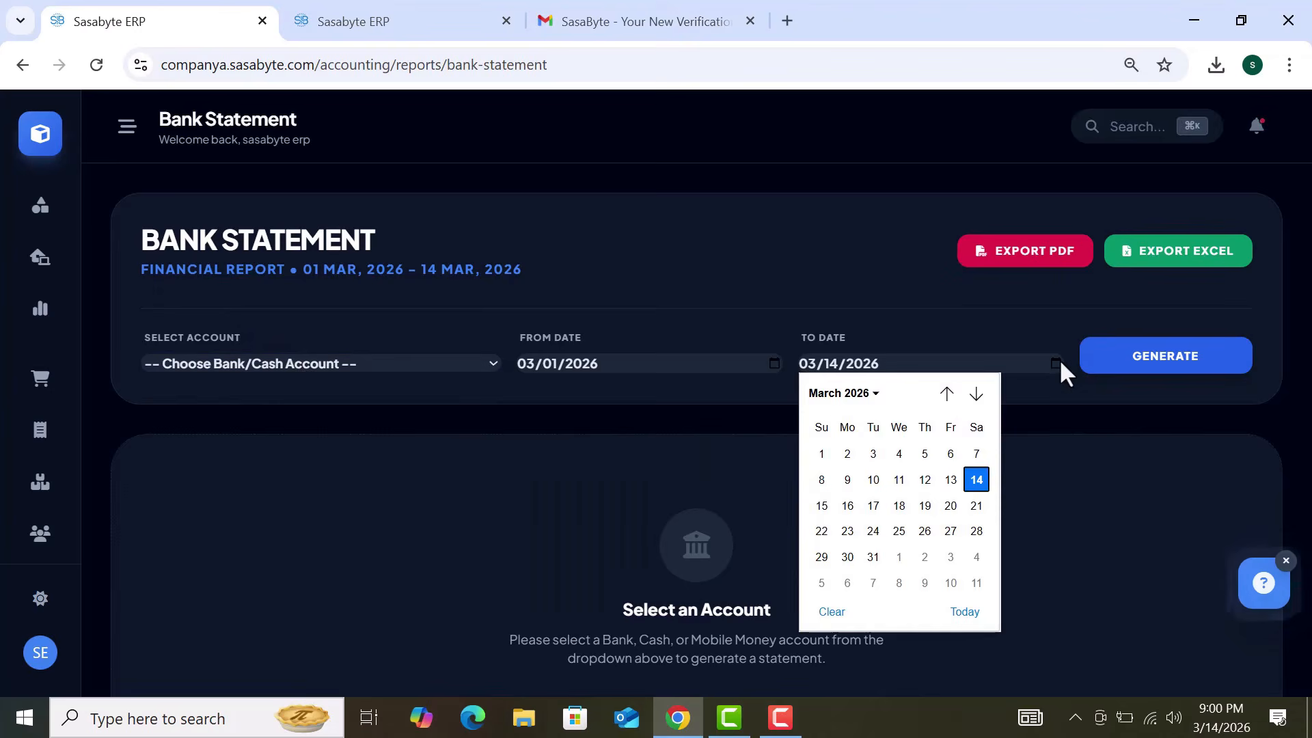
left_click(1185, 358)
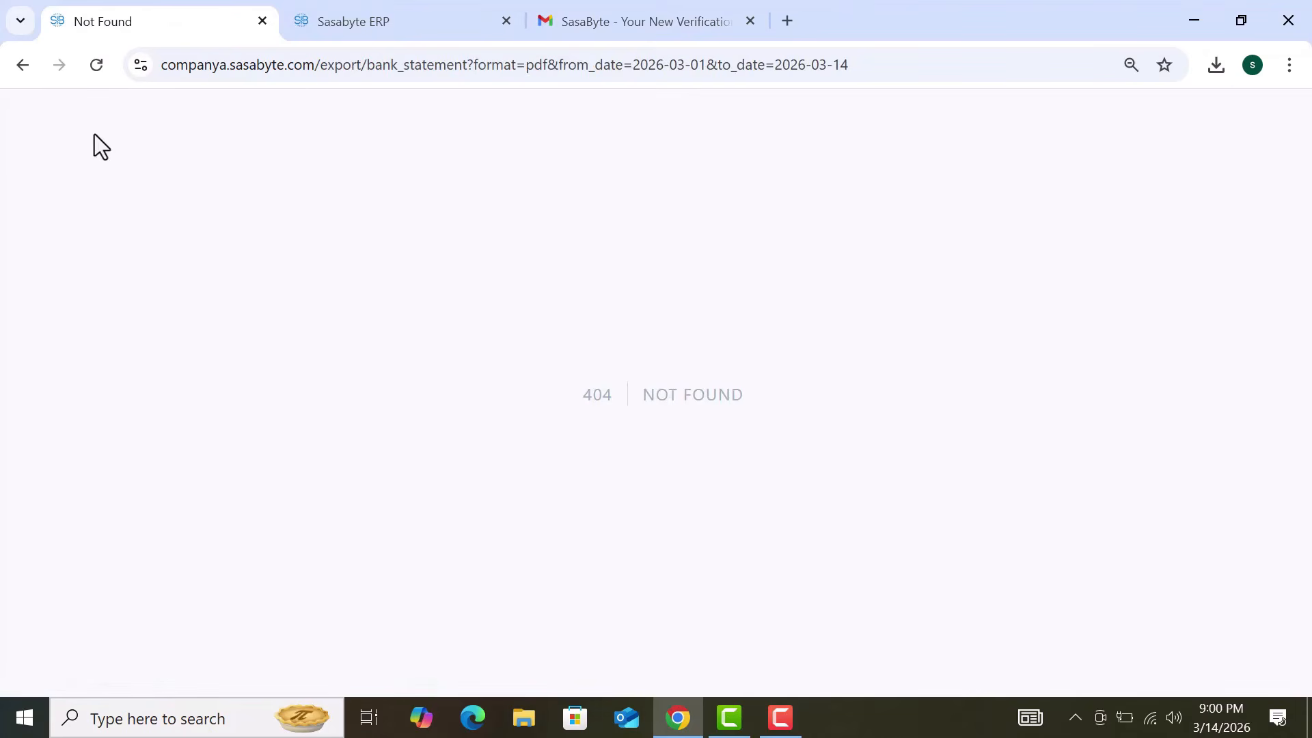
left_click(14, 74)
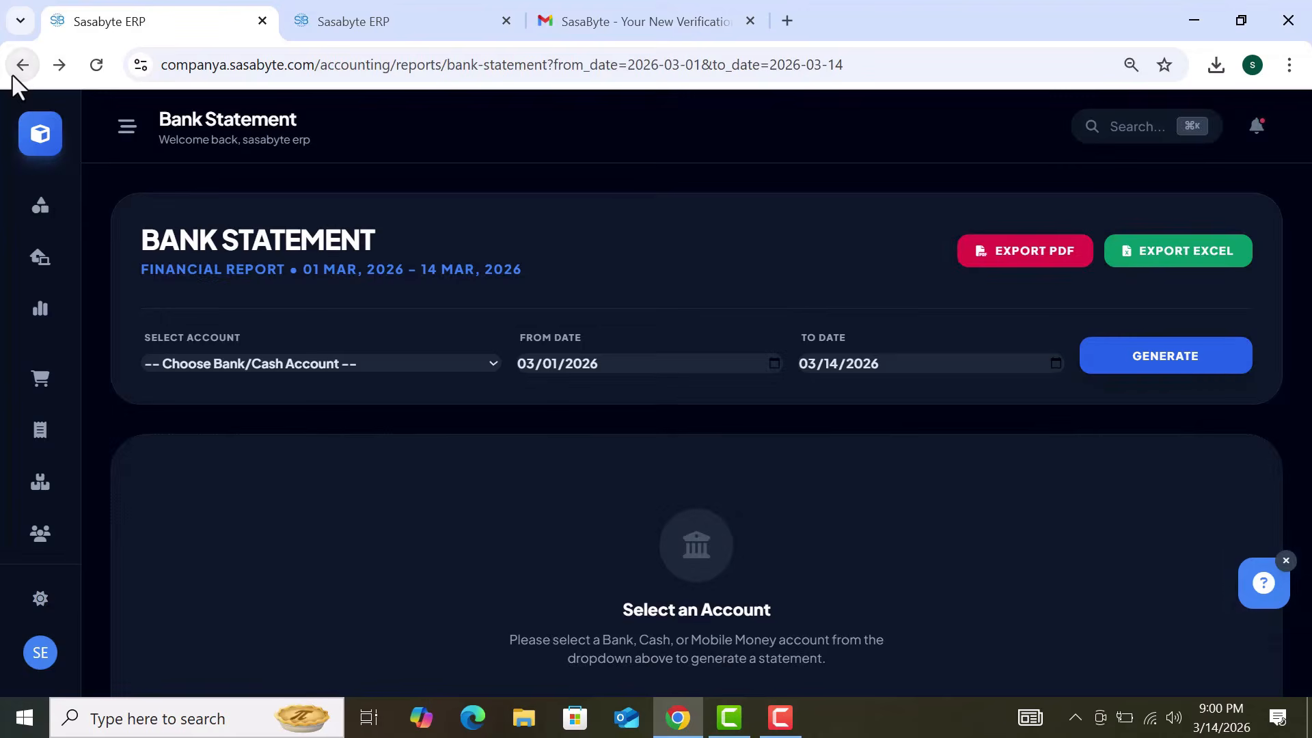
left_click(13, 74)
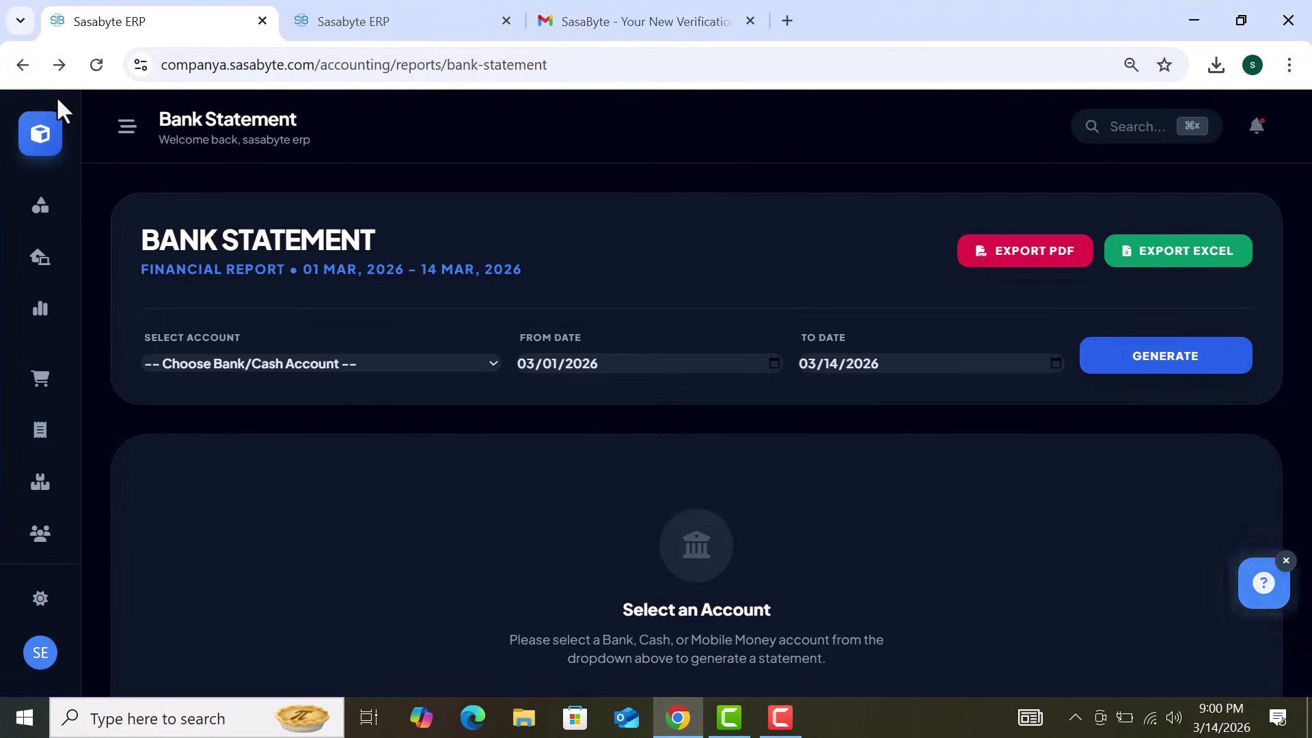
left_click(23, 69)
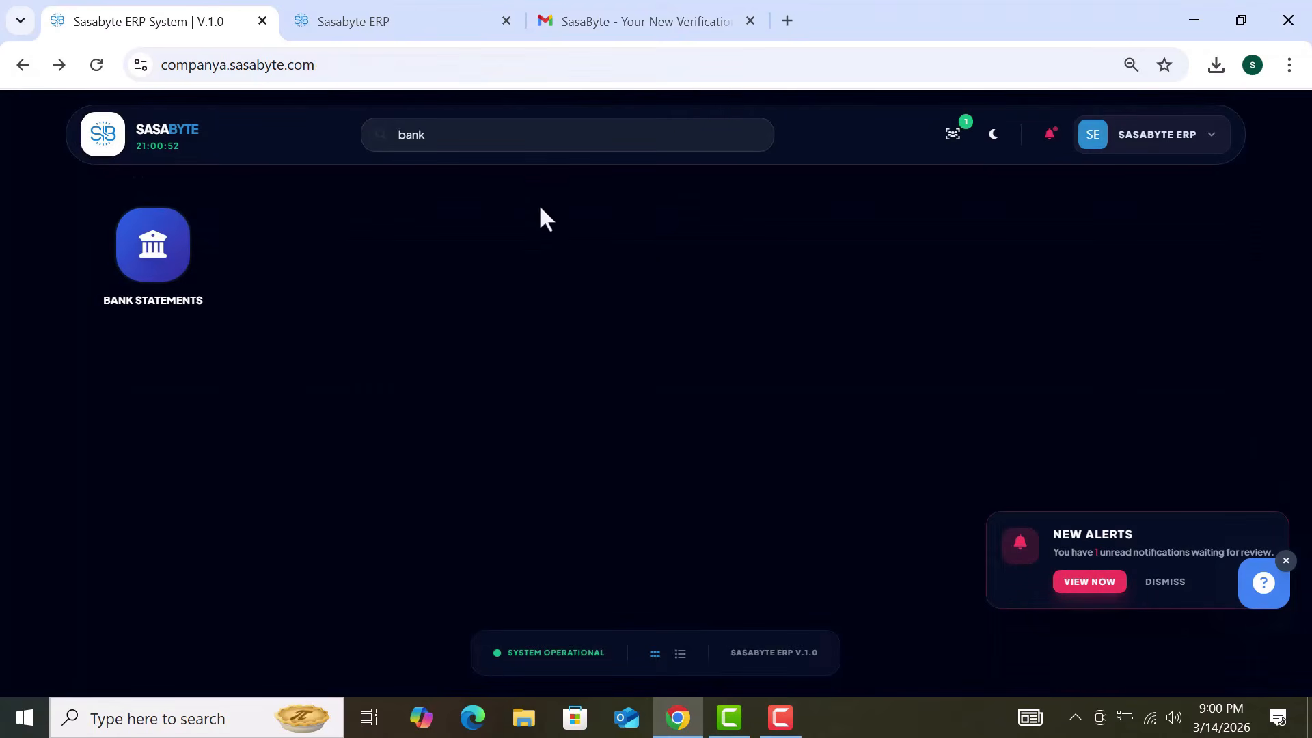
left_click(519, 134)
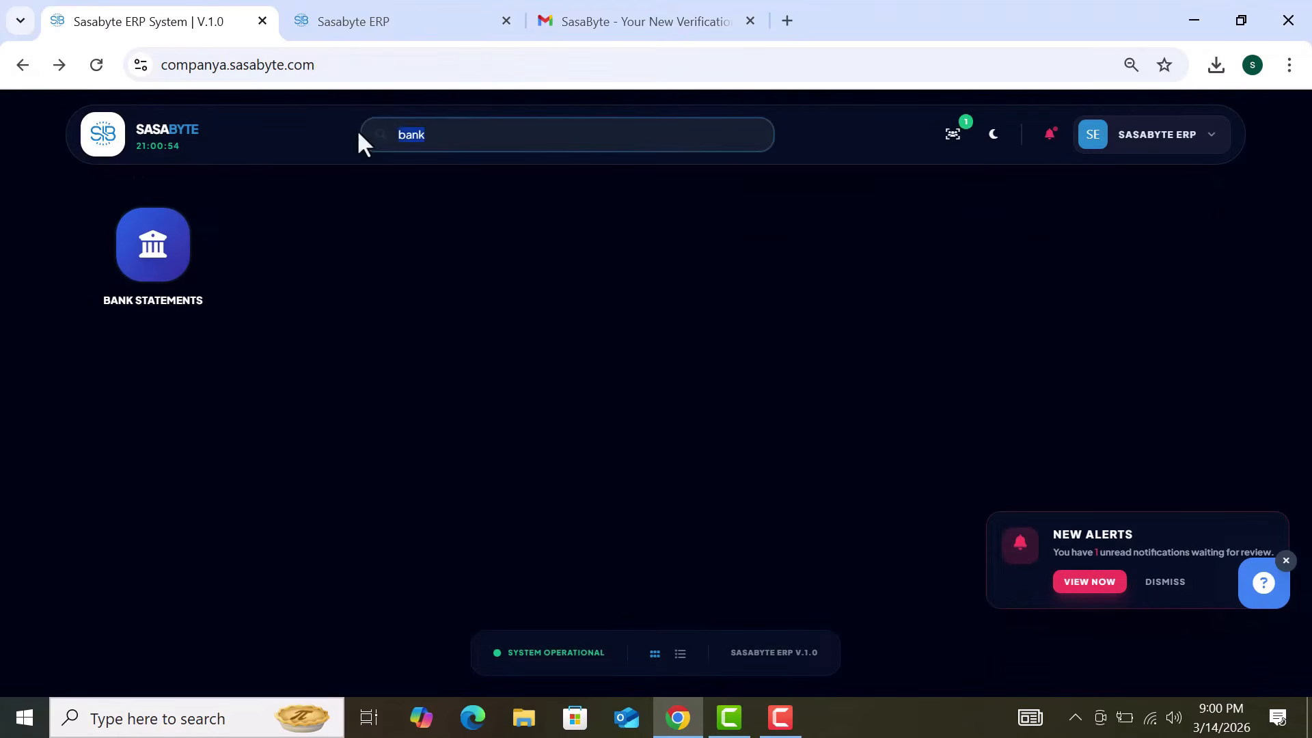
key("BackSpace")
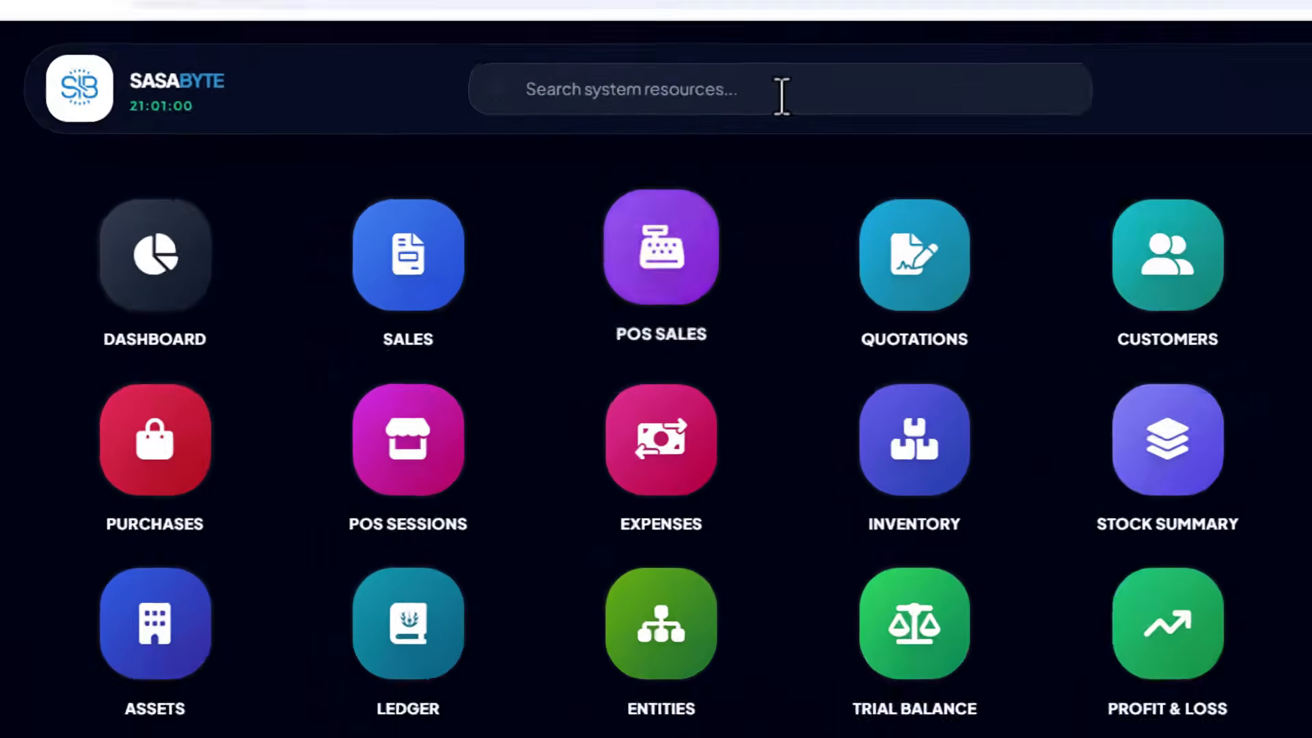
Step: Search the modules for 'vat' and open the VAT Return report
left_click(561, 136)
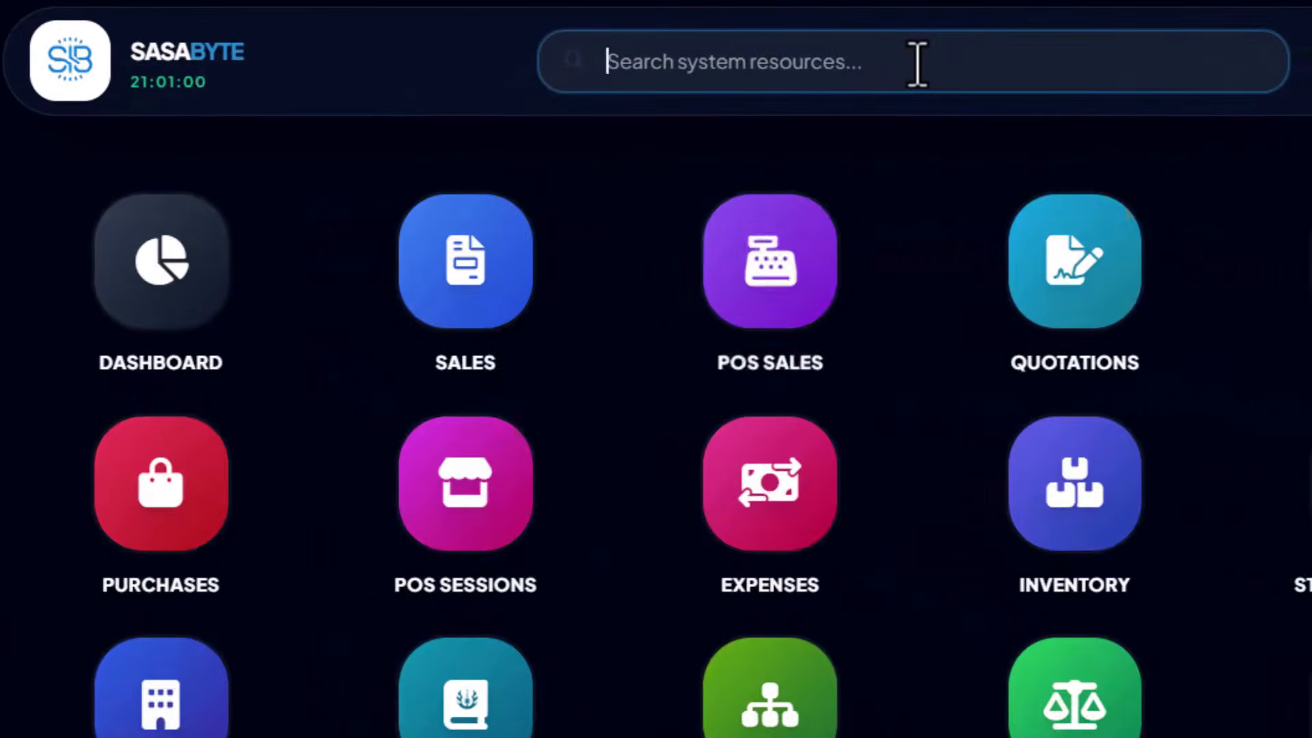
type("vat")
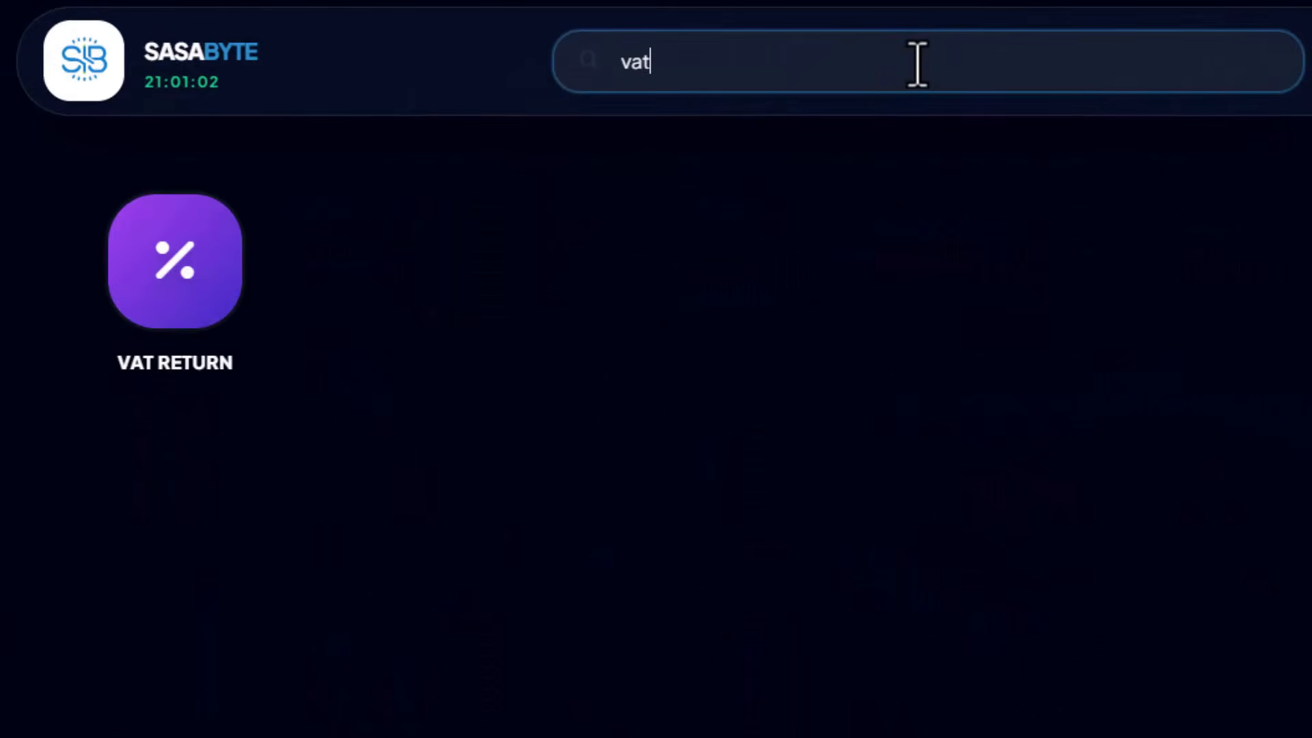
left_click(203, 315)
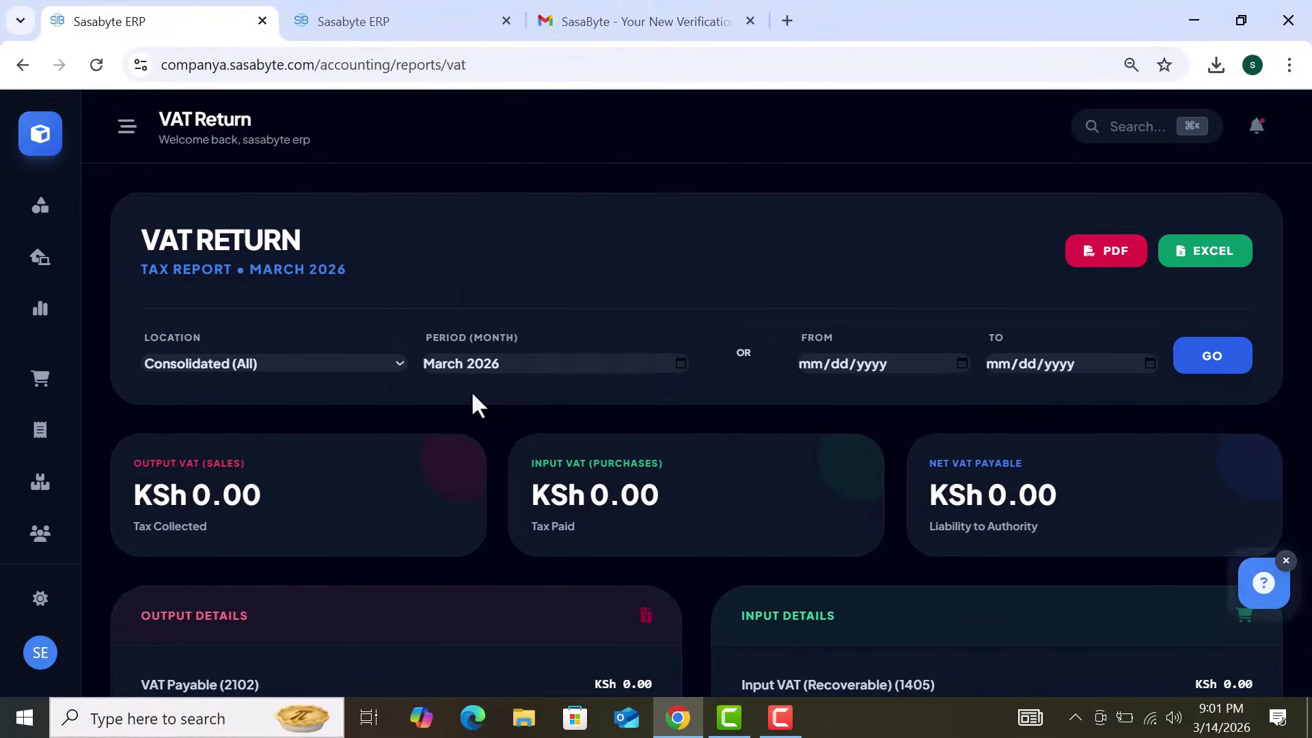
scroll(561, 284, "down", 1)
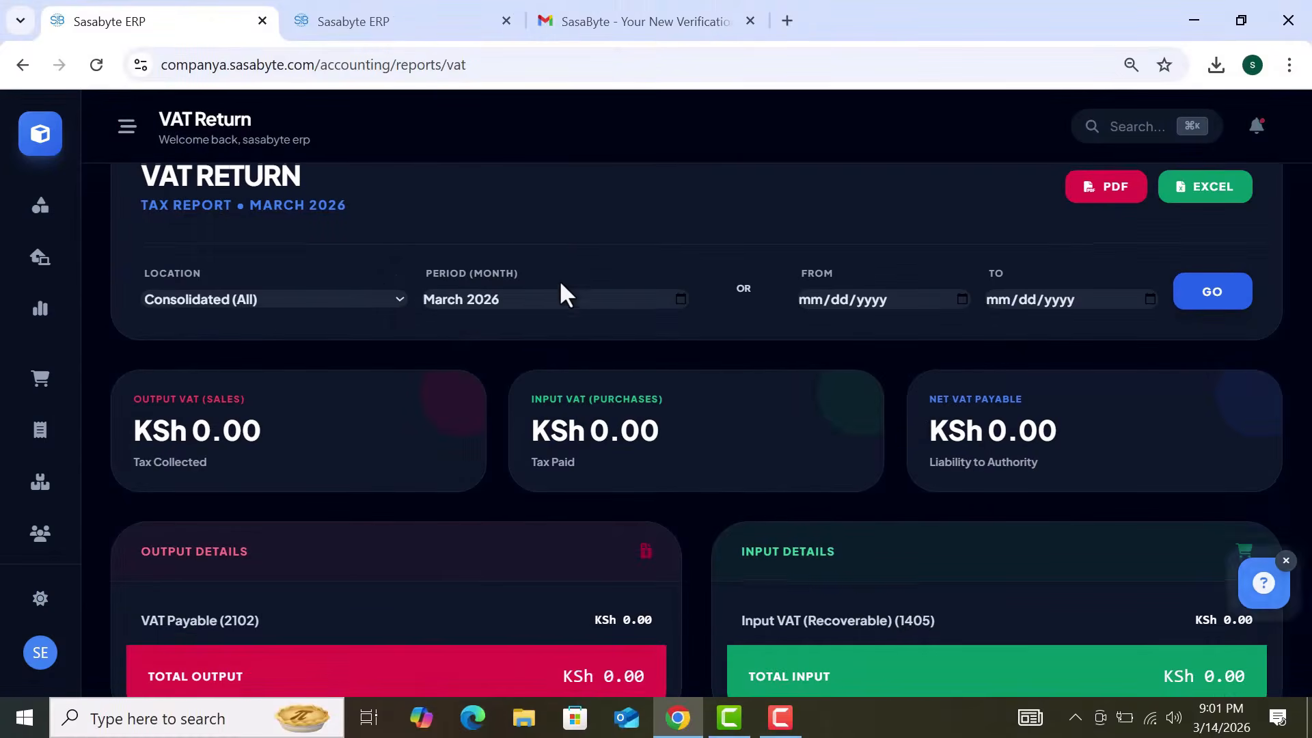
Step: Inspect the Period month list and the From and To calendars without changing anything
left_click(680, 297)
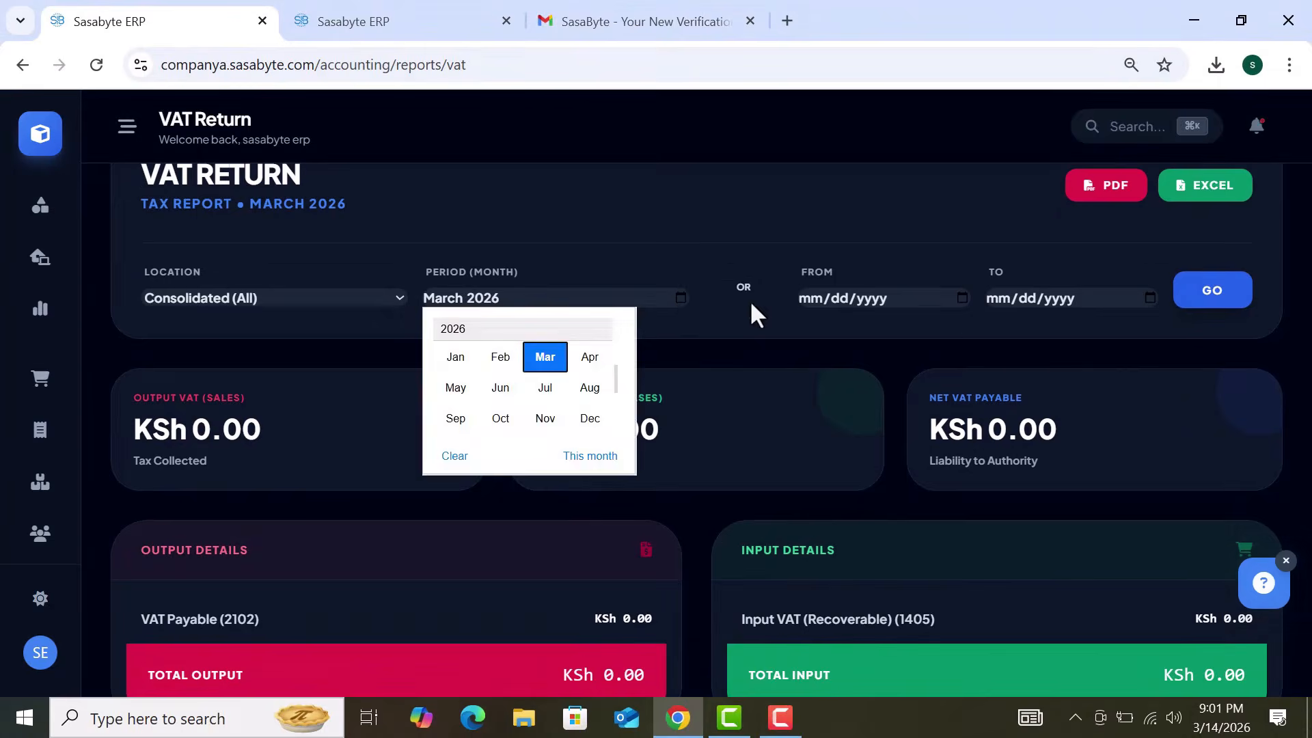
left_click(968, 298)
left_click(963, 298)
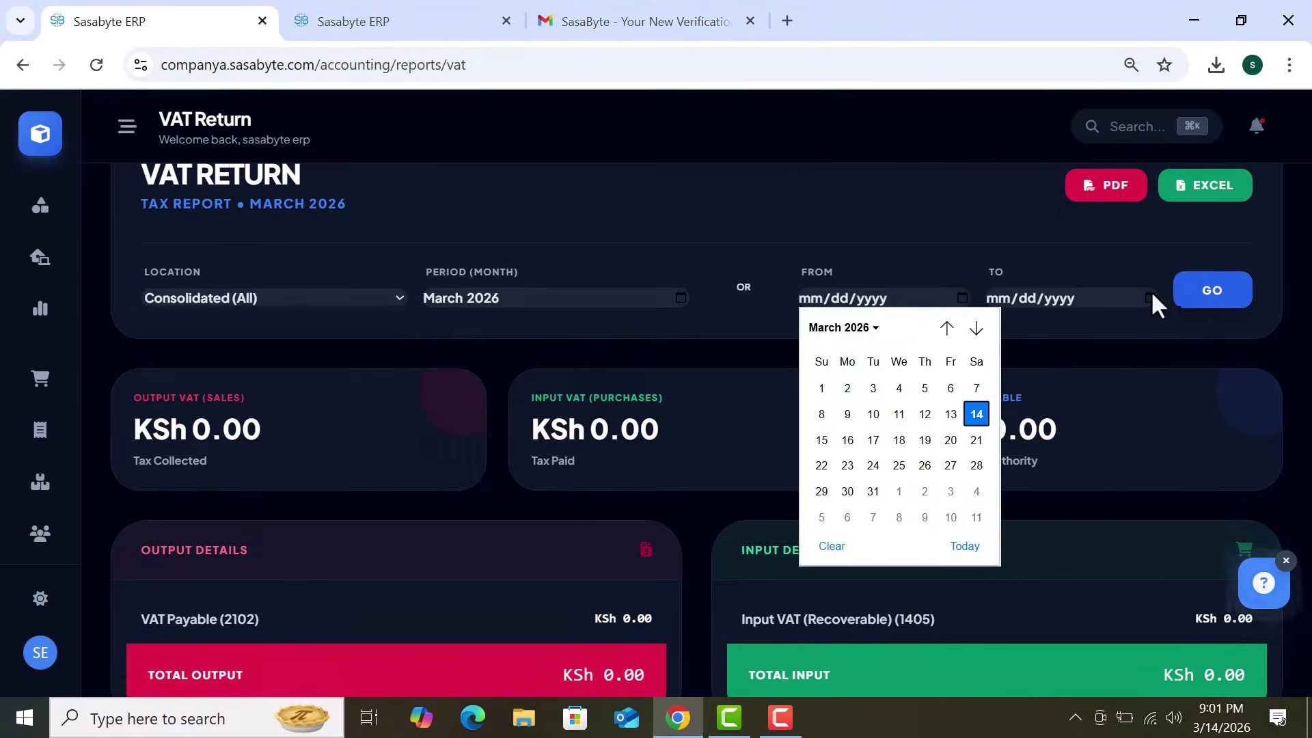
left_click(1151, 298)
left_click(882, 258)
Step: Review the March 2026 report's KSh 0.00 output, input and net VAT, then return home
scroll(882, 257, "down", 1)
scroll(883, 258, "up", 1)
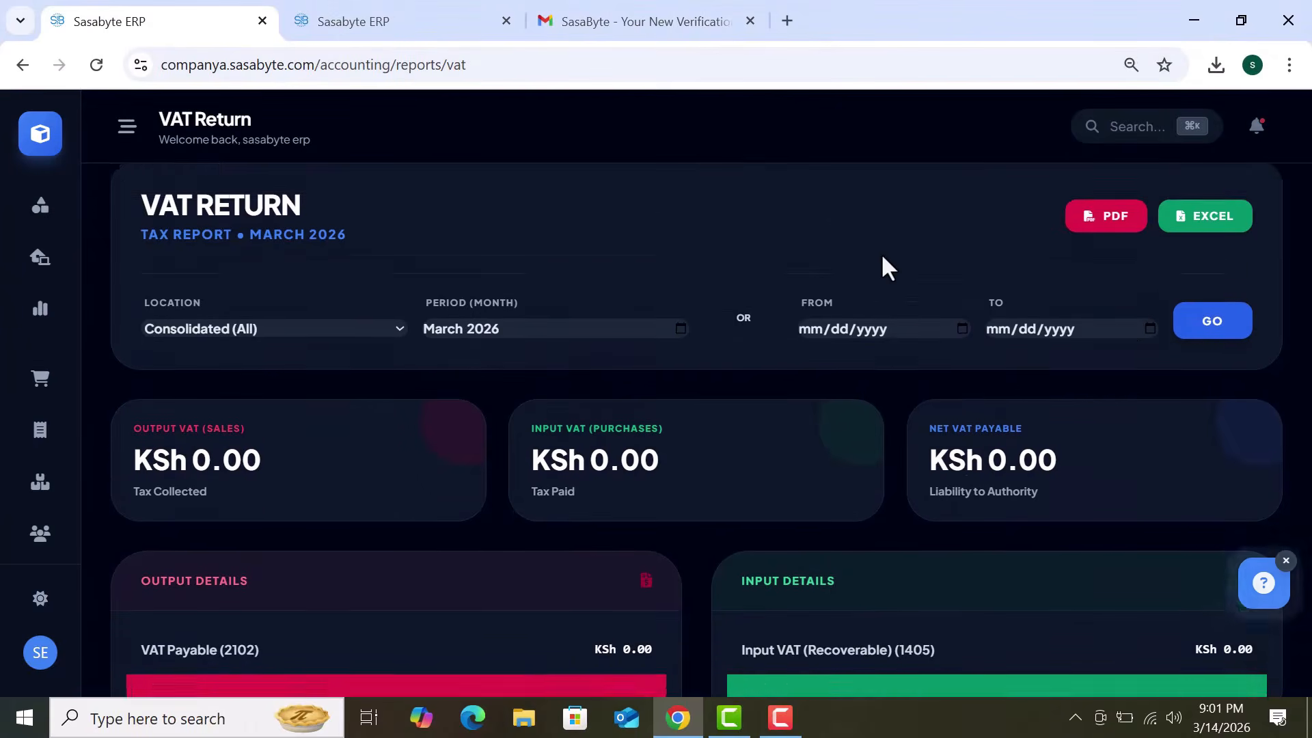
scroll(883, 258, "down", 4)
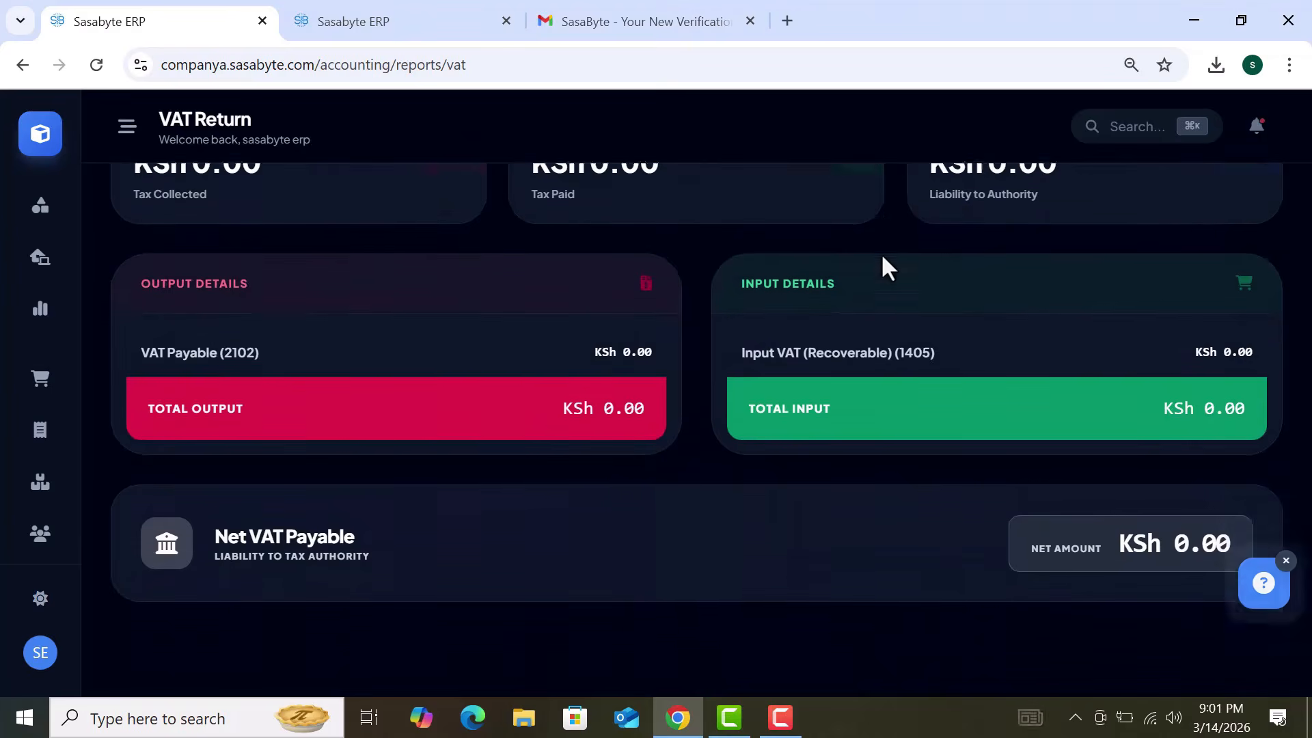
scroll(882, 258, "up", 5)
scroll(882, 257, "down", 3)
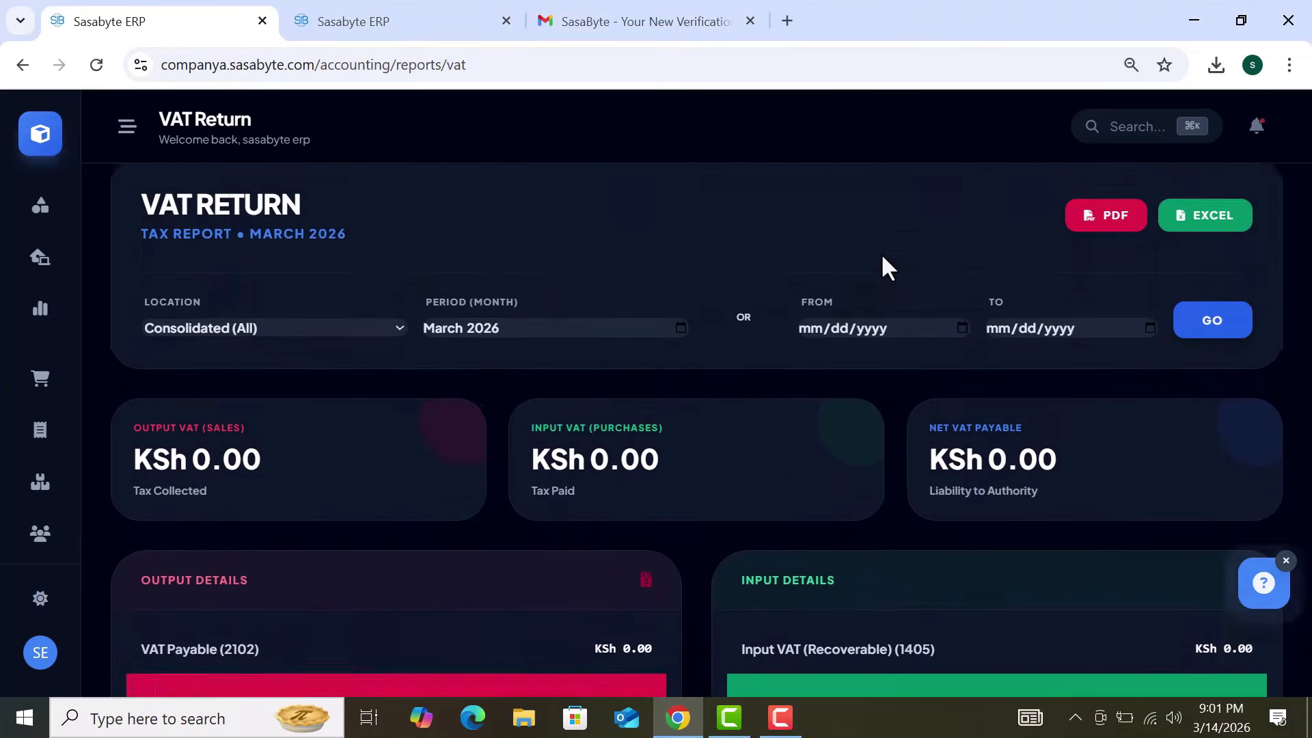
scroll(882, 258, "up", 3)
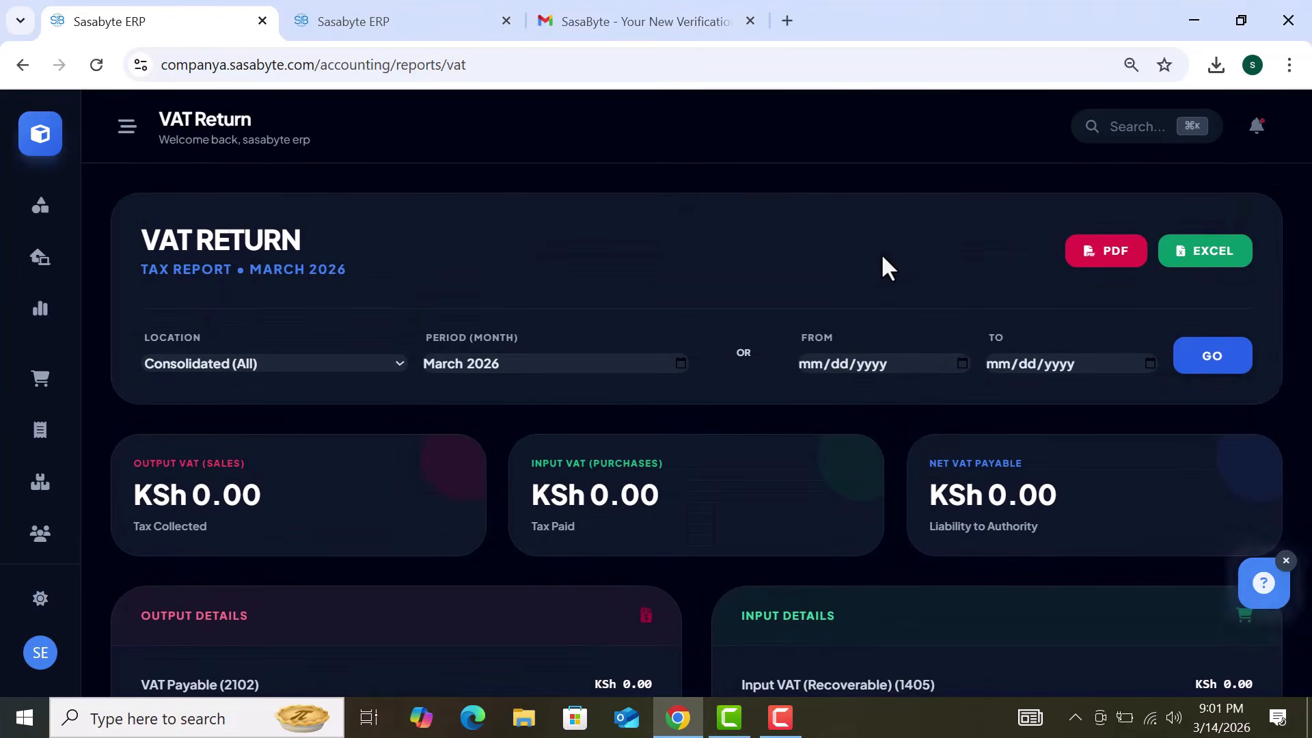
left_click(40, 134)
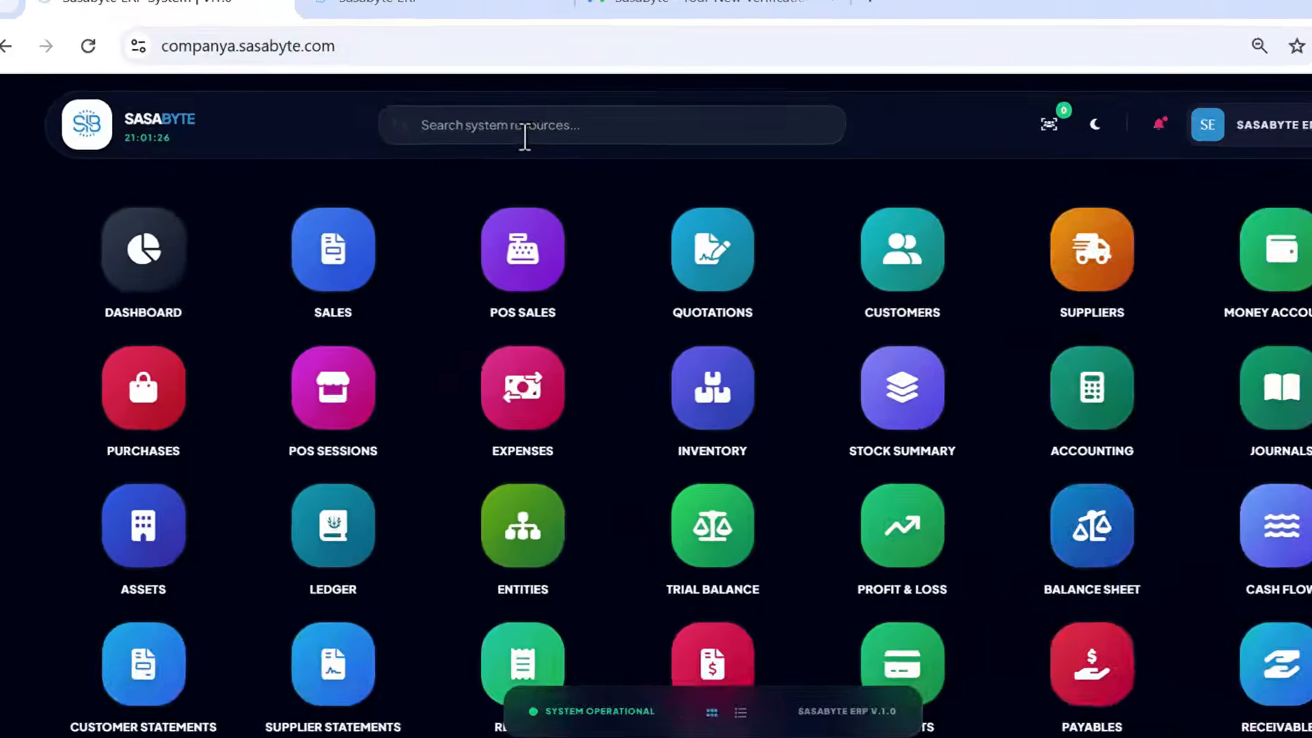
Step: Open the Stock Summary report via an 'sto' search and view the Iphone 16 stock card
left_click(525, 137)
type("sto")
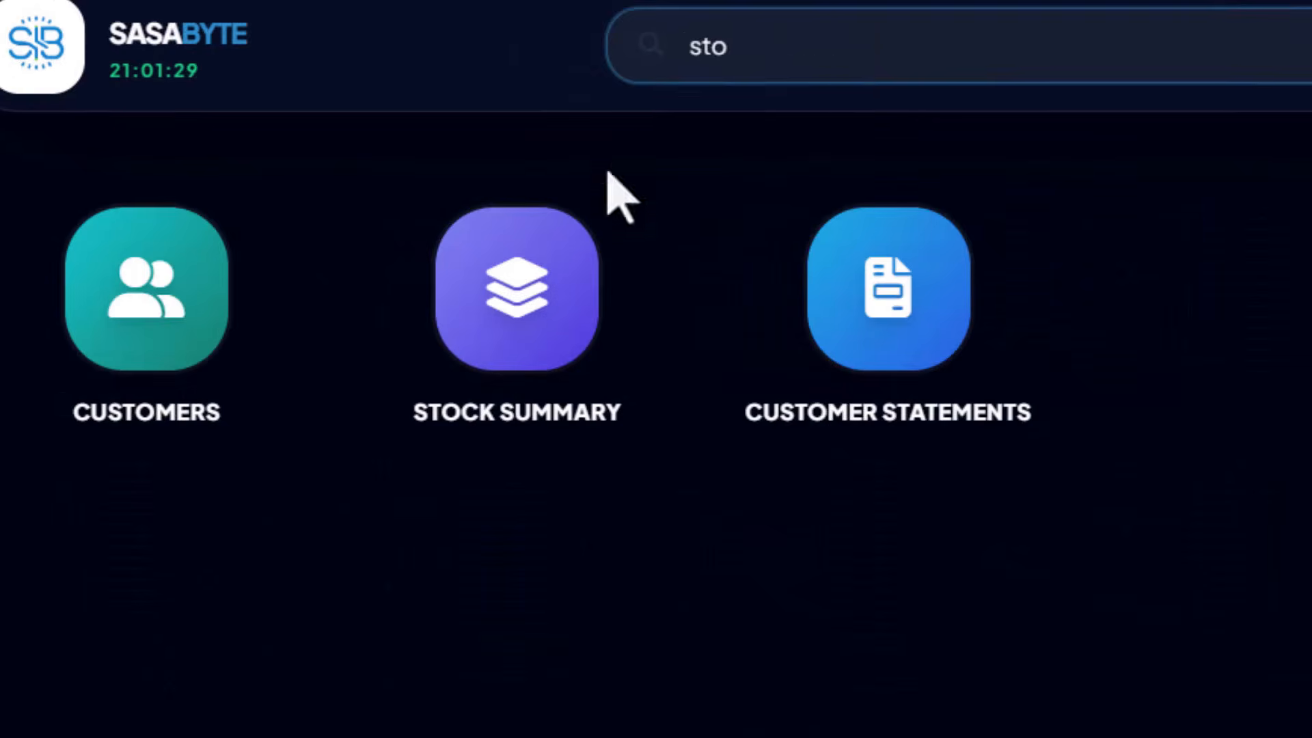
left_click(555, 277)
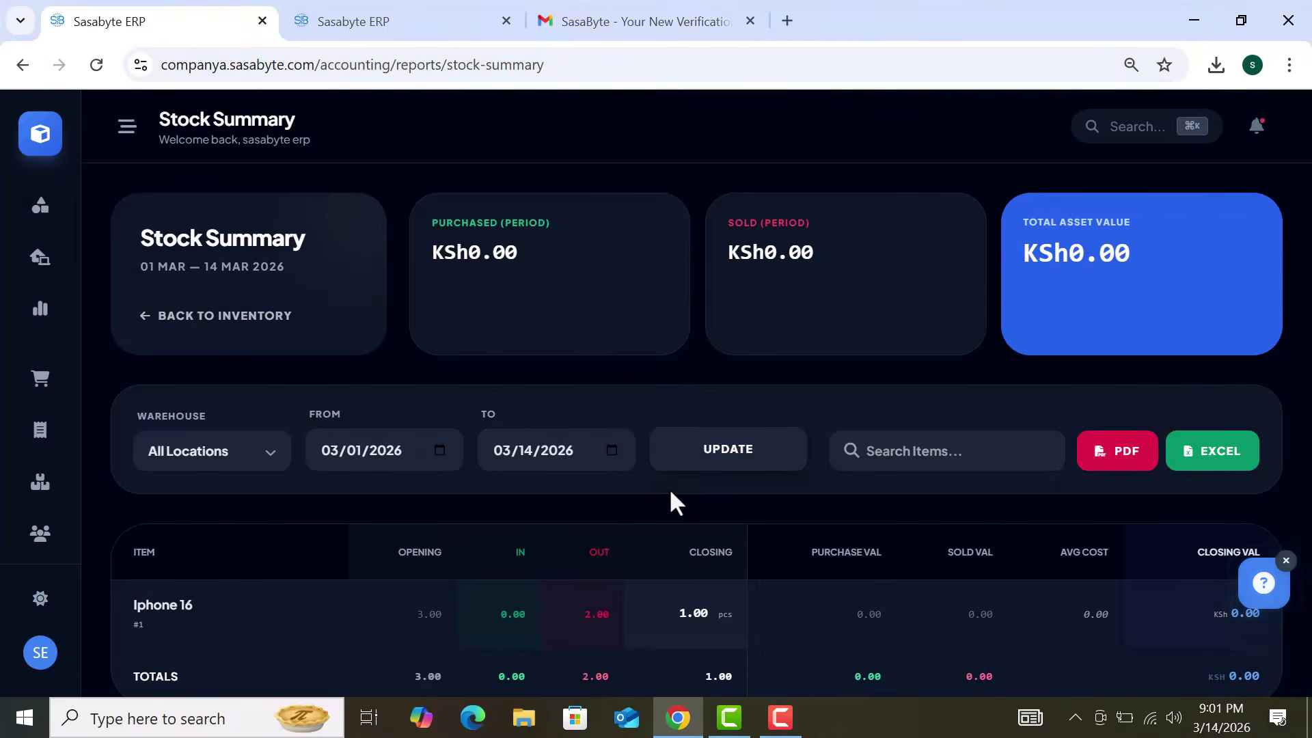
scroll(669, 492, "down", 2)
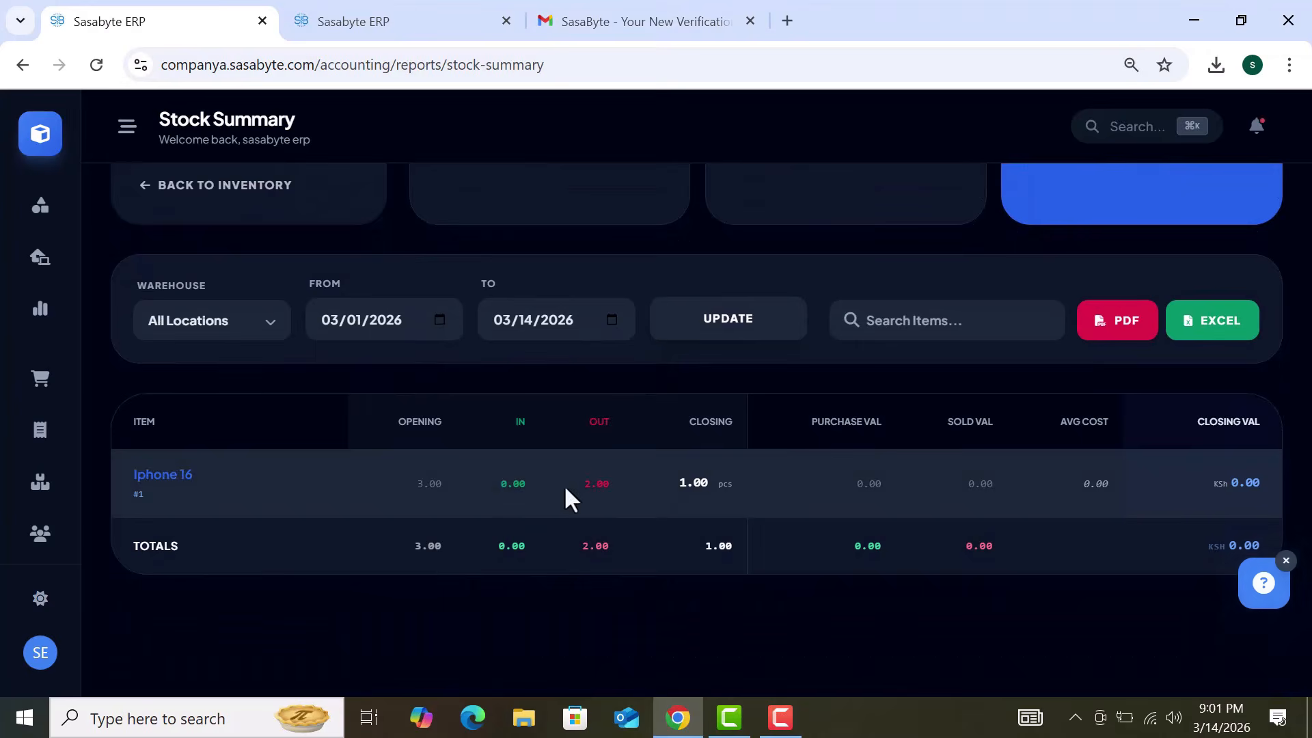
left_click(916, 492)
scroll(408, 425, "down", 2)
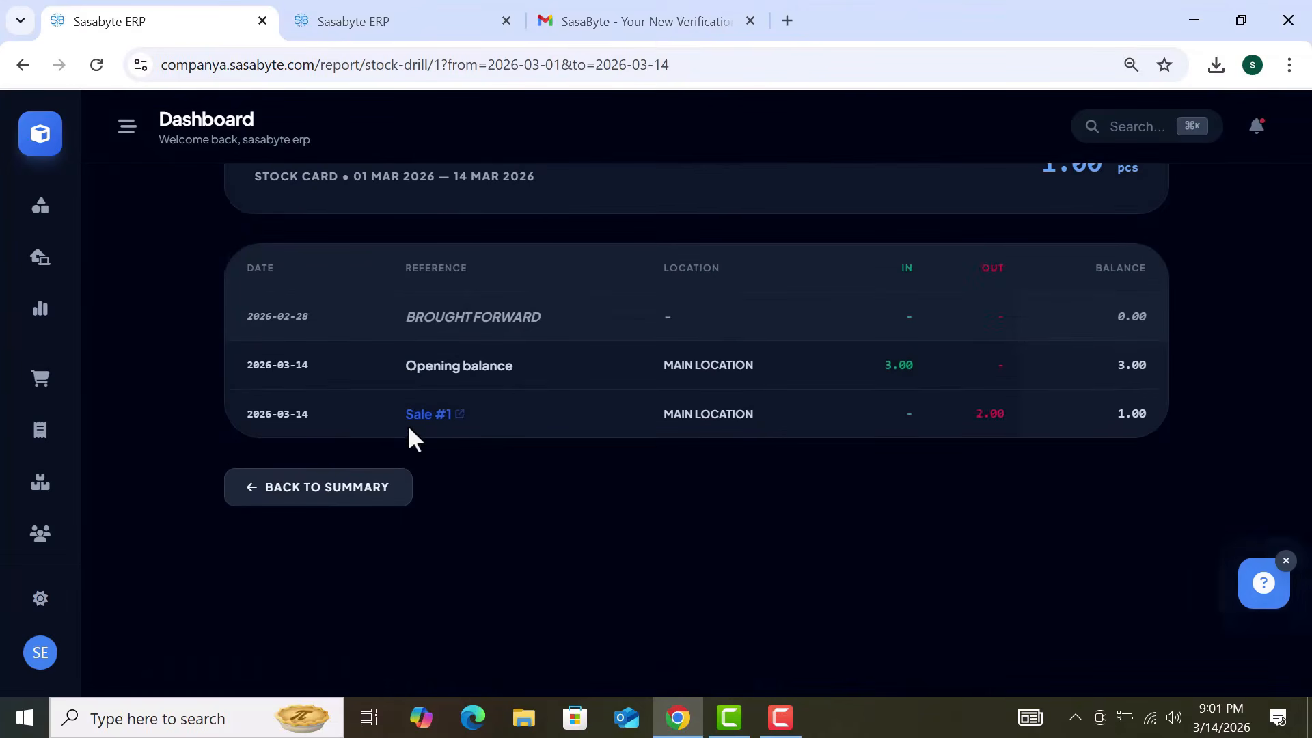
scroll(409, 429, "up", 2)
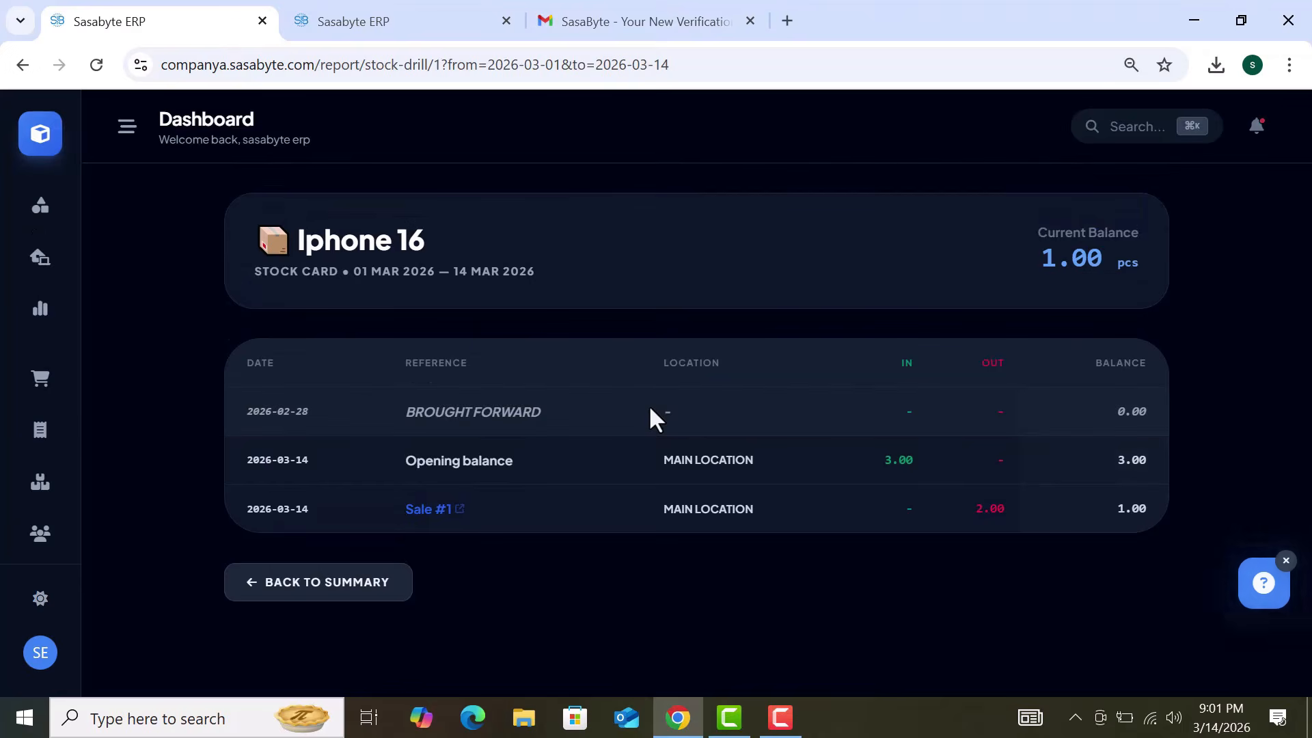
Step: Go back to the Stock Summary and export it as a PDF
left_click(23, 65)
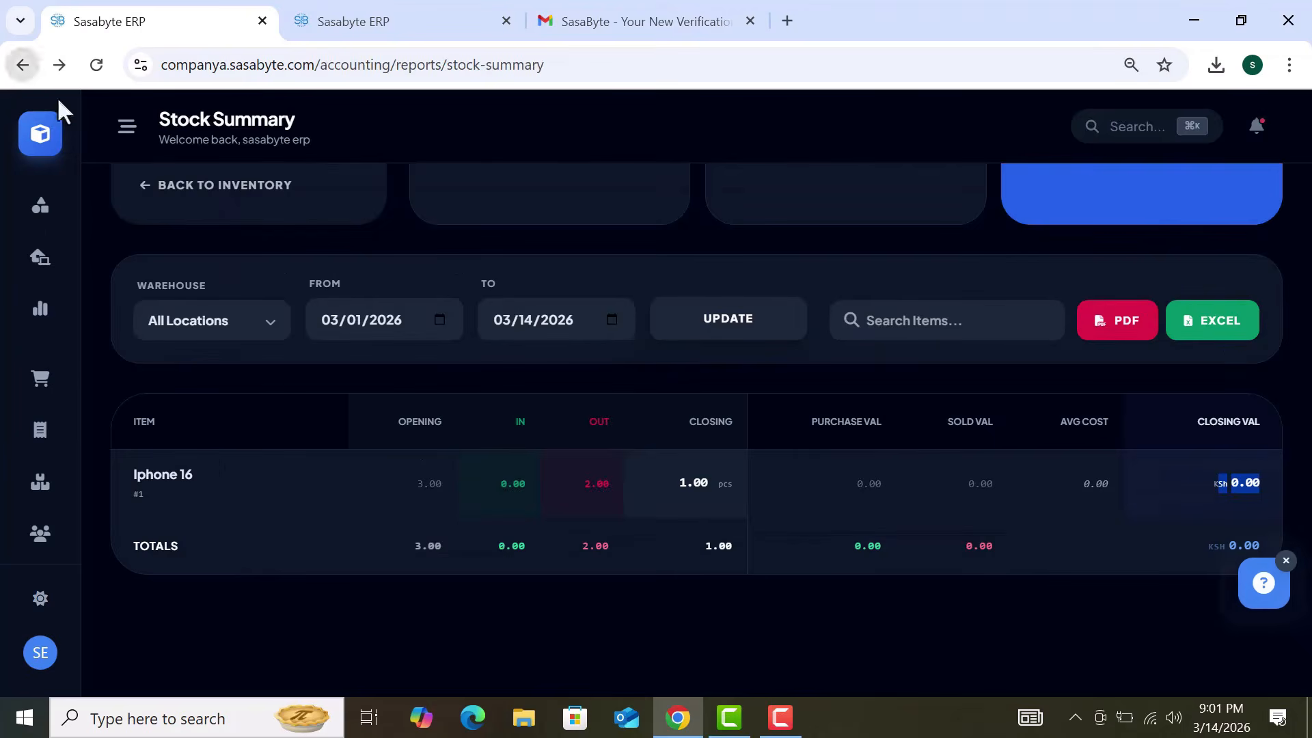
left_click(1118, 333)
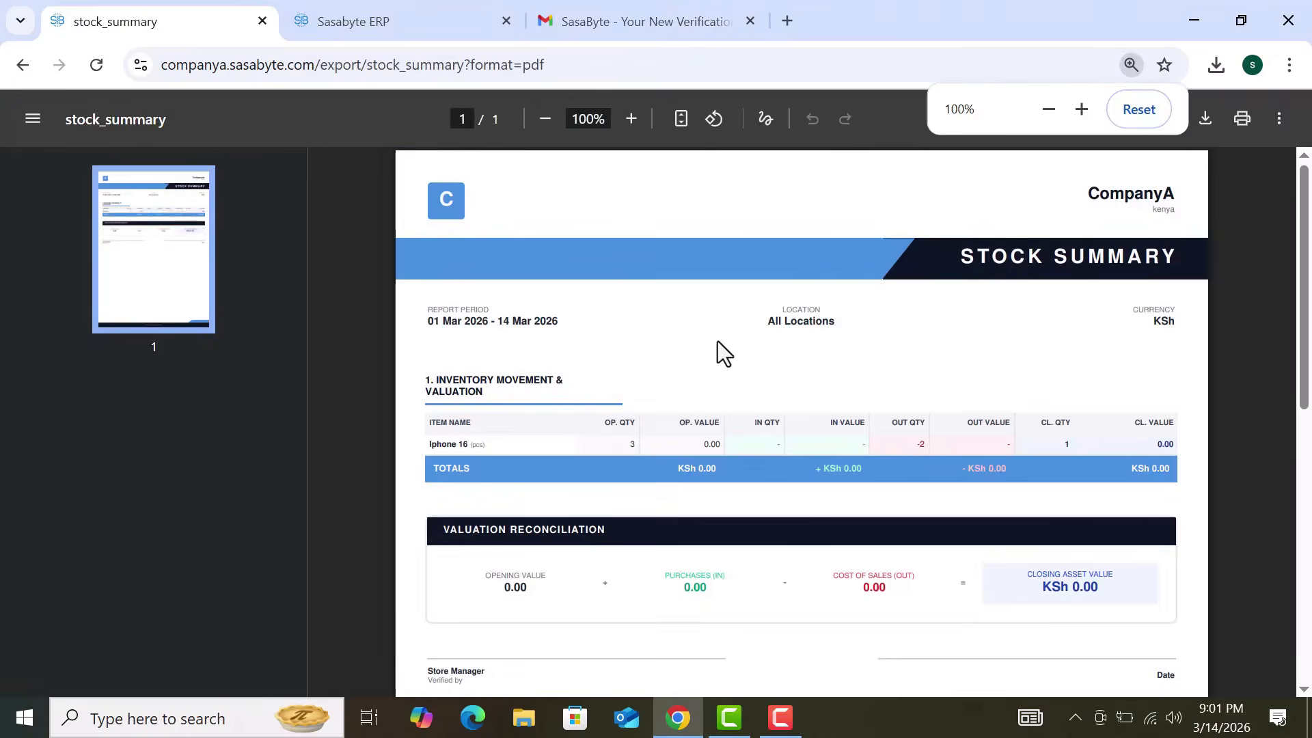
scroll(718, 342, "down", 1)
scroll(717, 341, "down", 2)
scroll(718, 341, "up", 3)
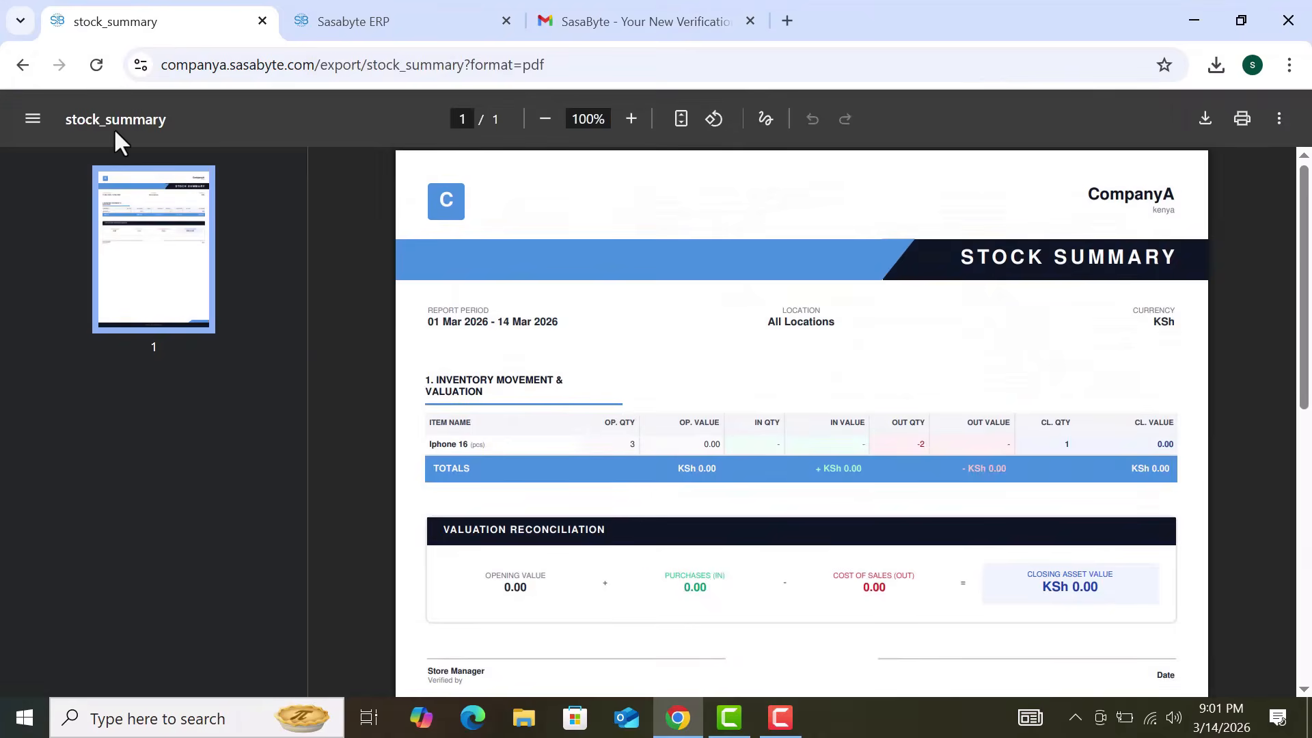
Step: Return to the main module grid and dismiss the New Alerts notice
key("alt+Left")
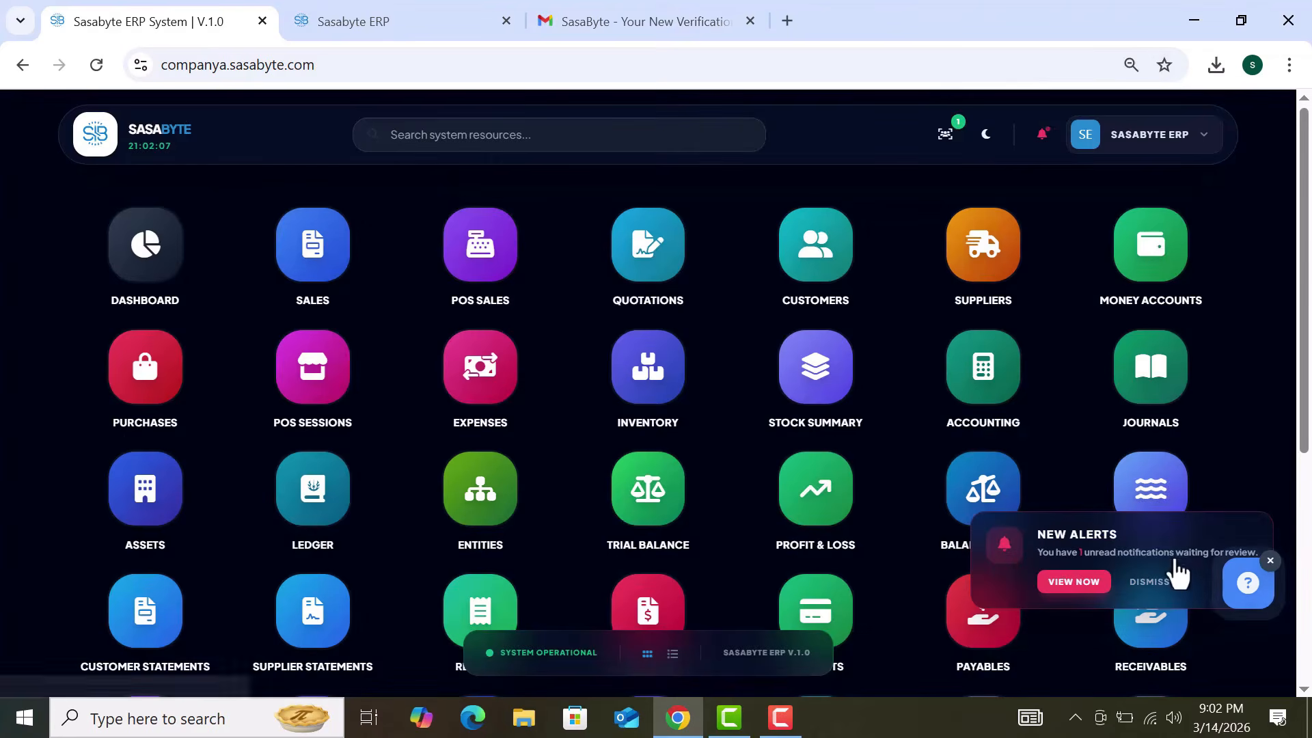
left_click(1151, 582)
scroll(945, 566, "down", 3)
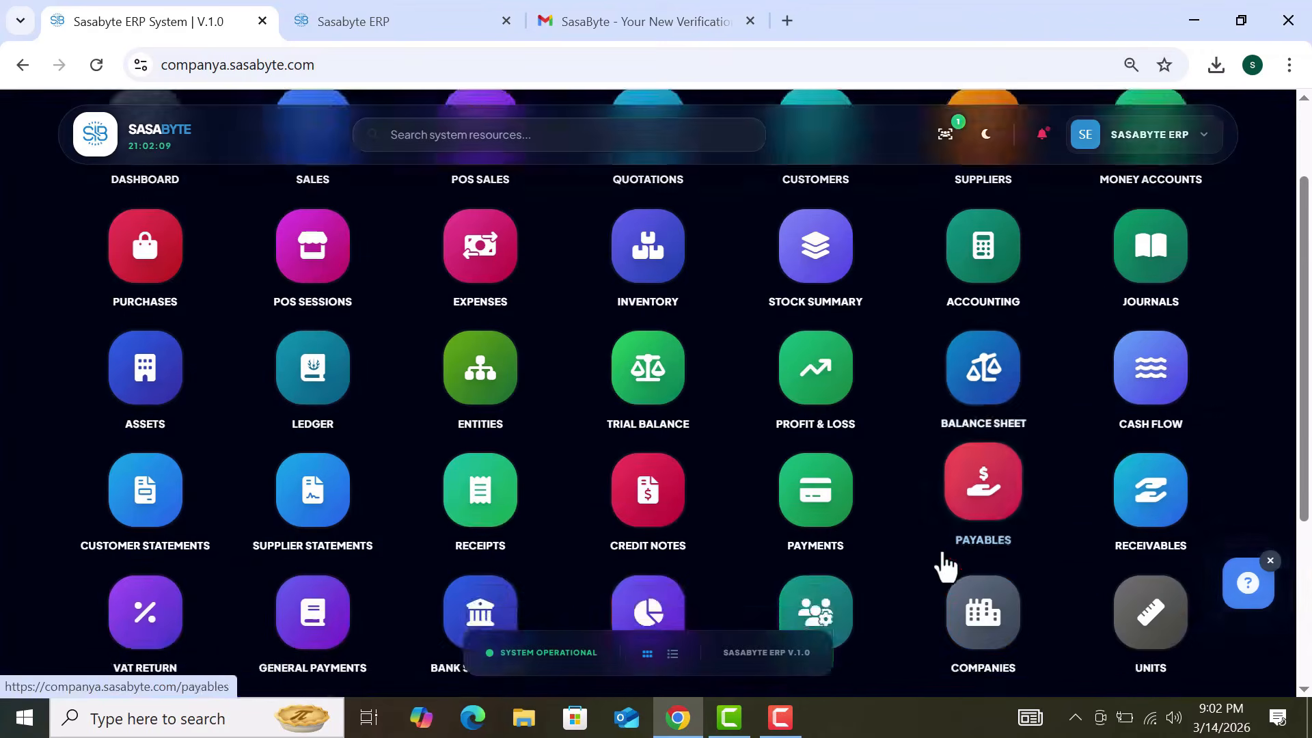
scroll(943, 565, "up", 3)
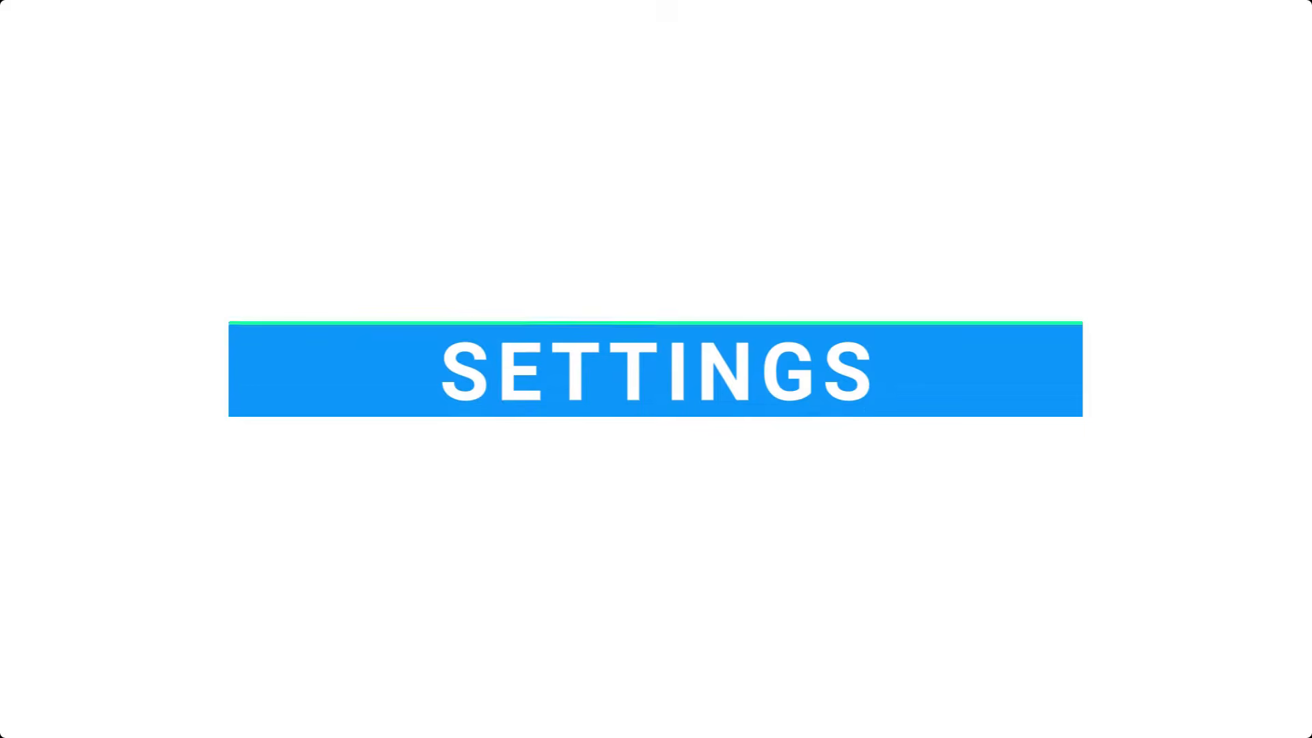
Step: Open Settings via an 'sett' search, list the users, and open the Super Admin's Access Control page
left_click(560, 146)
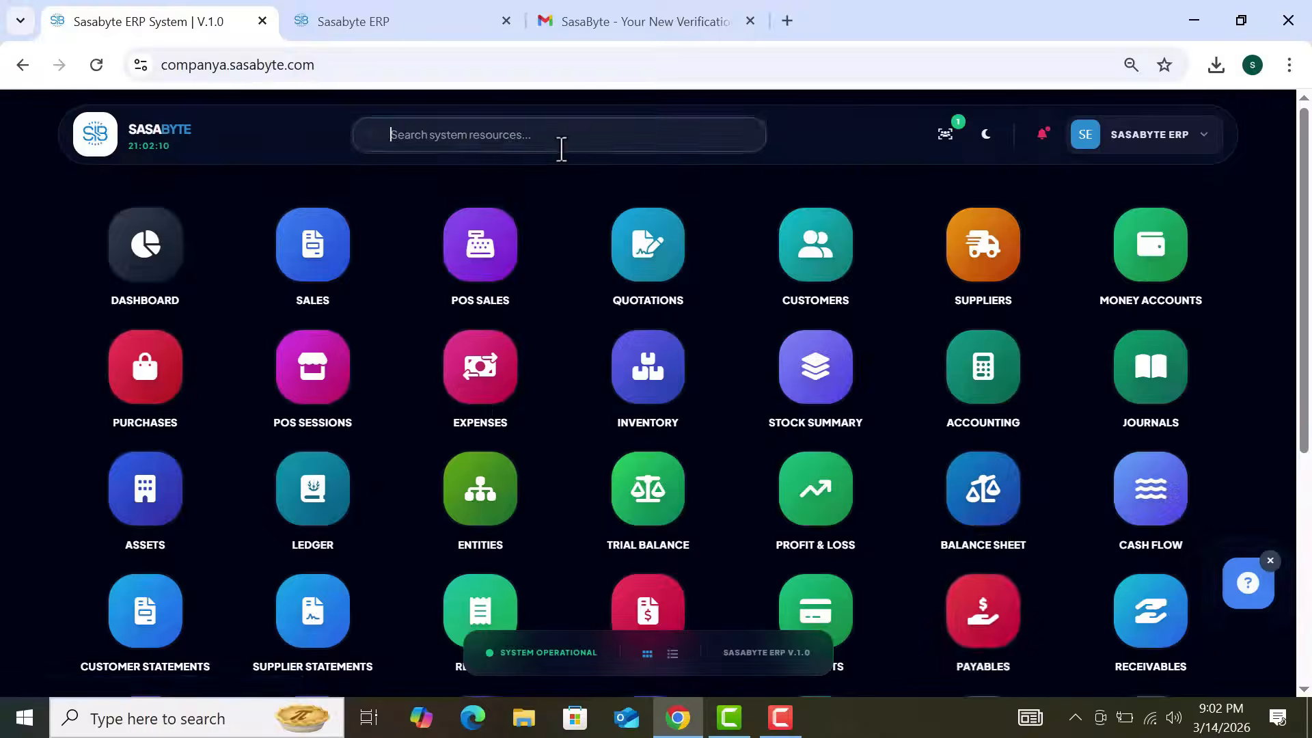
type("sett")
left_click(186, 324)
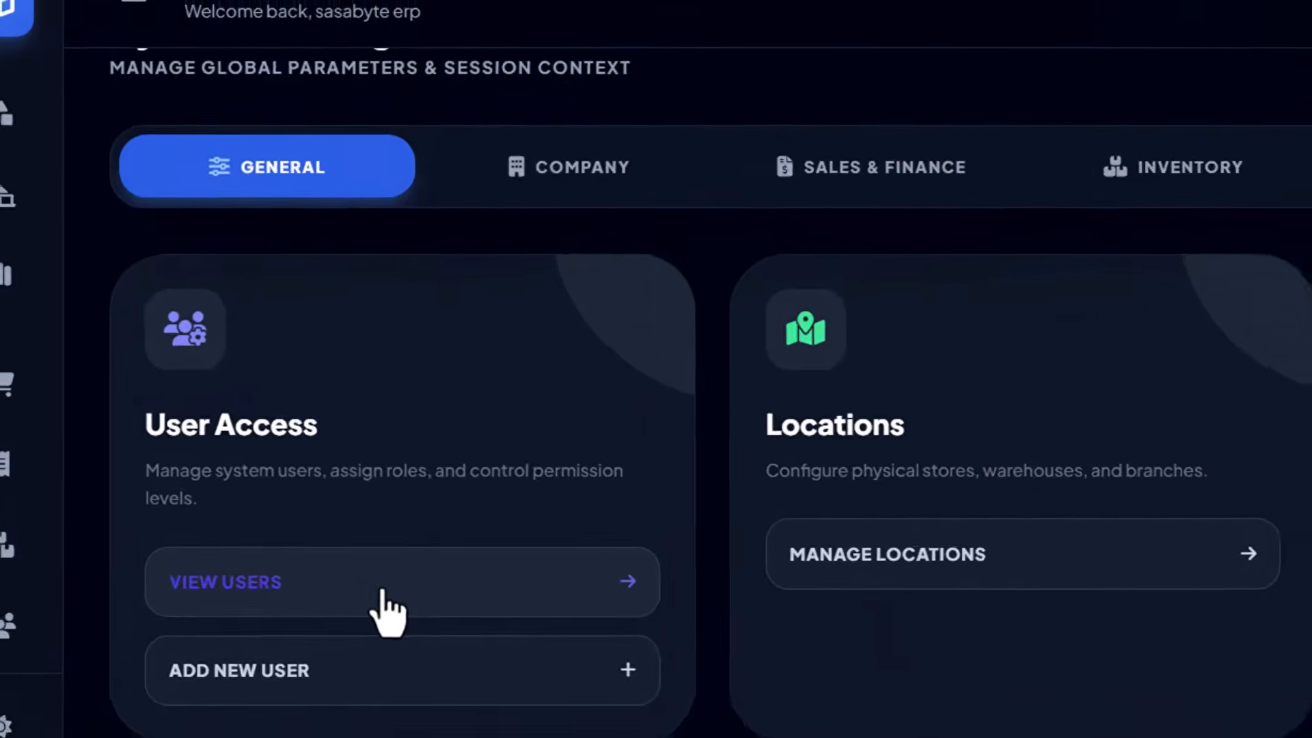
left_click(328, 494)
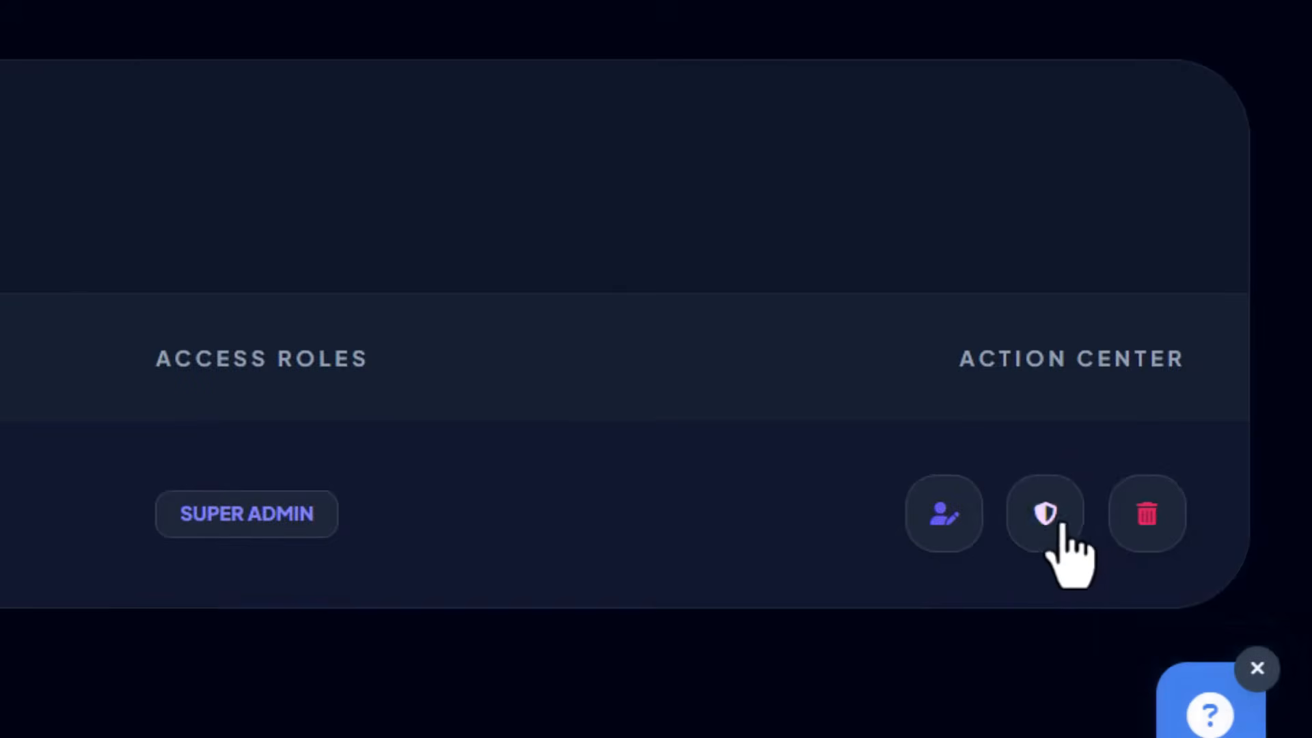
left_click(1049, 516)
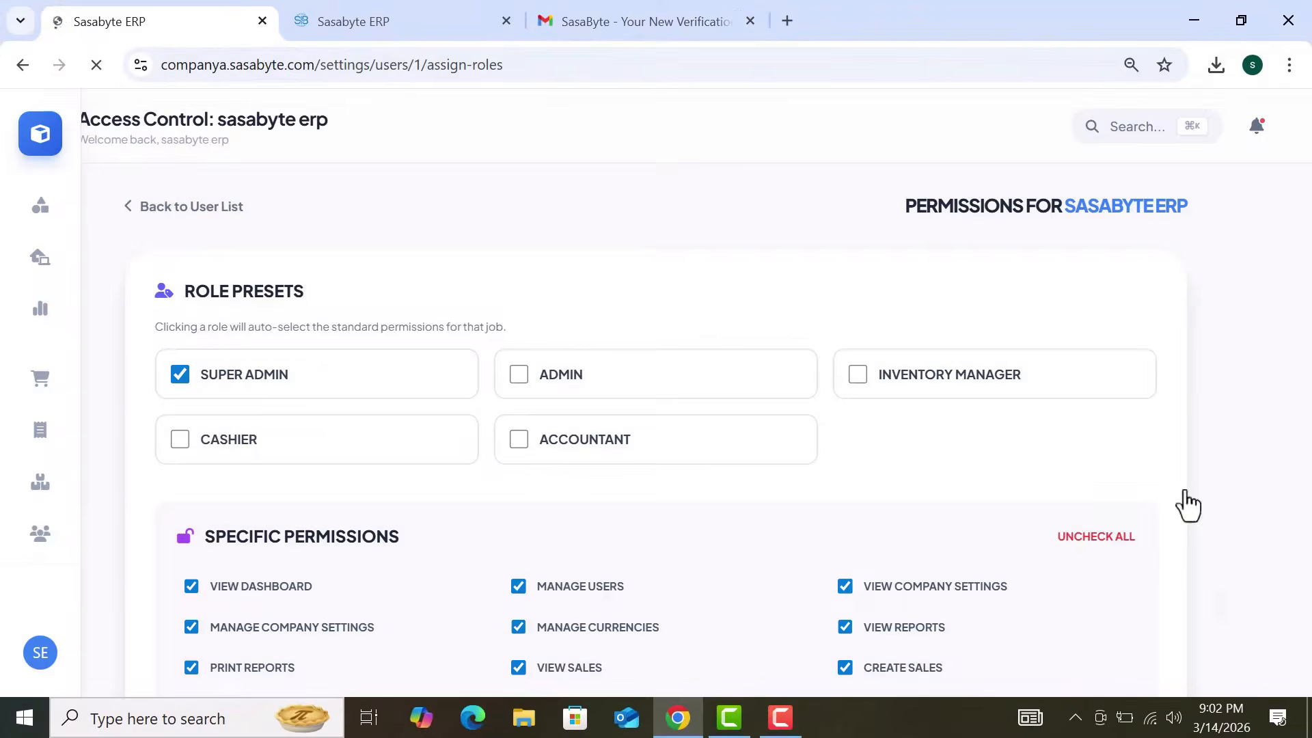
Step: Try the Admin, Inventory Manager, Cashier and Accountant role presets, then restore Super Admin
scroll(978, 383, "down", 8)
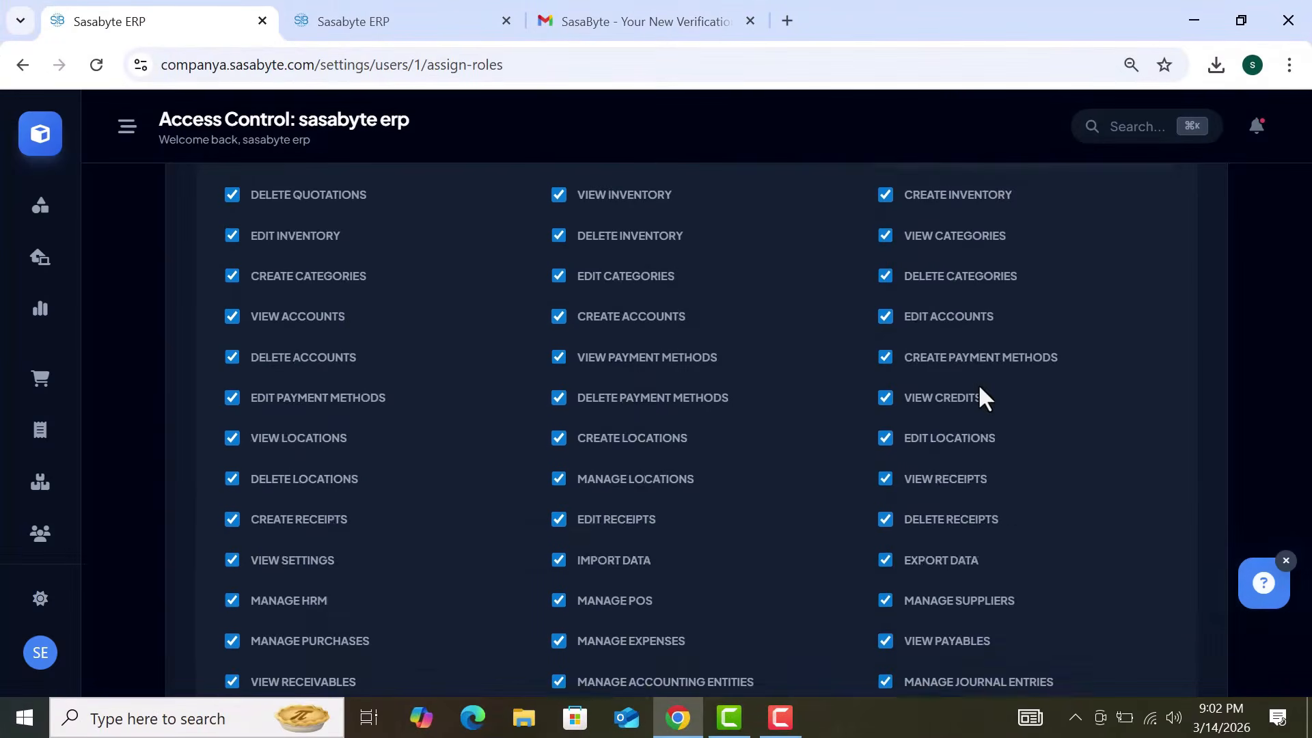
scroll(981, 392, "down", 6)
scroll(979, 388, "up", 15)
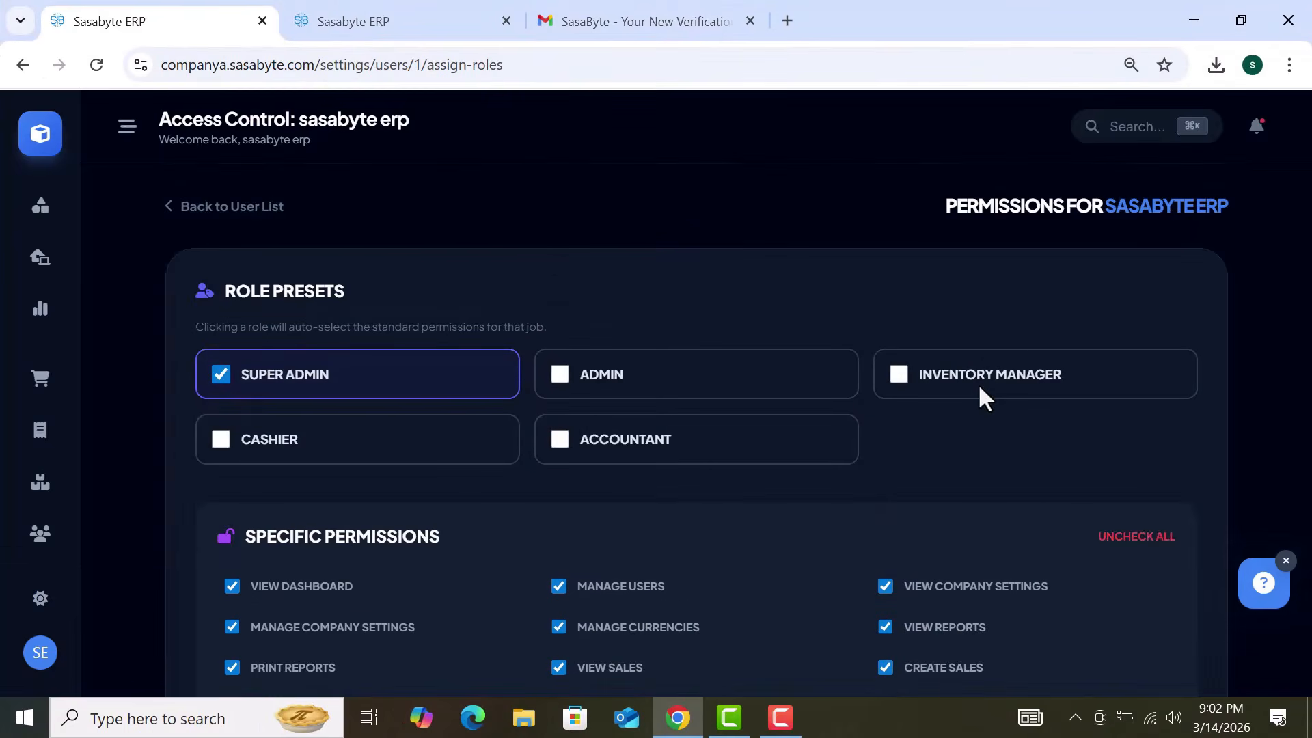
scroll(979, 387, "down", 3)
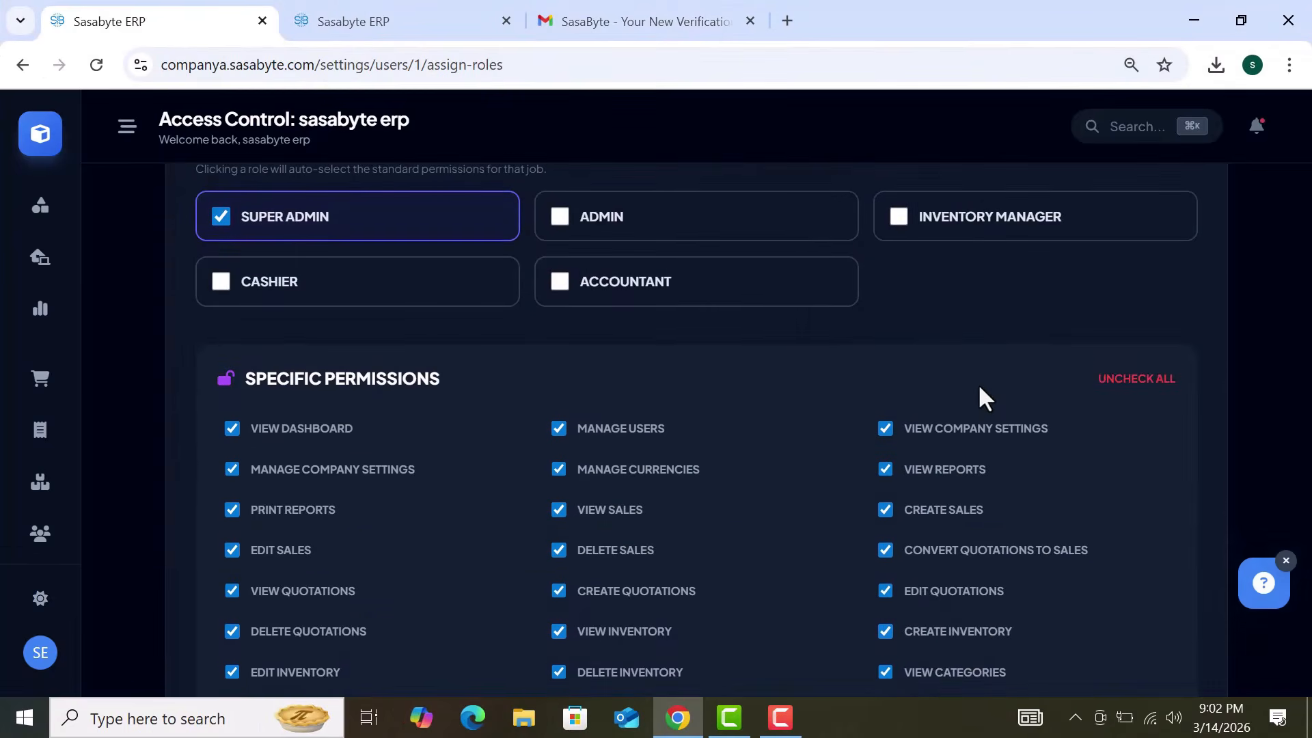
scroll(979, 388, "up", 1)
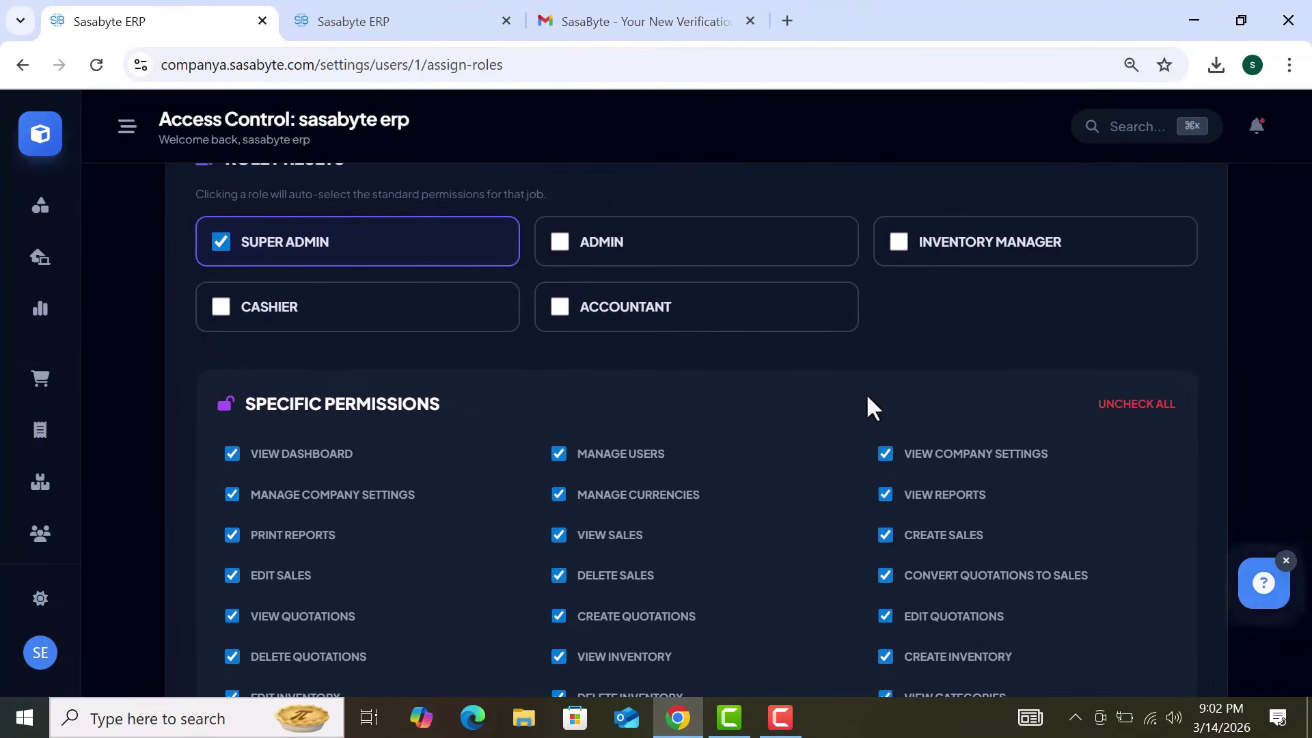
left_click(622, 256)
left_click(1005, 258)
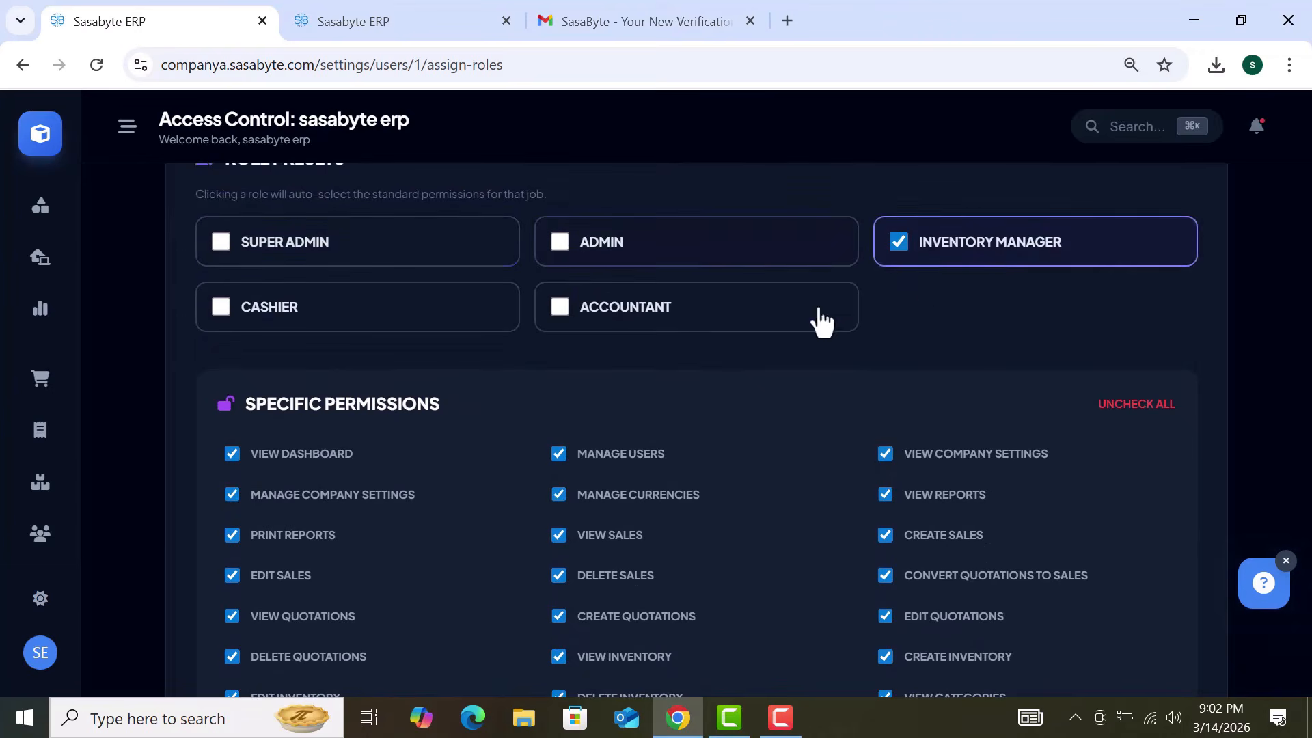
left_click(429, 325)
left_click(607, 321)
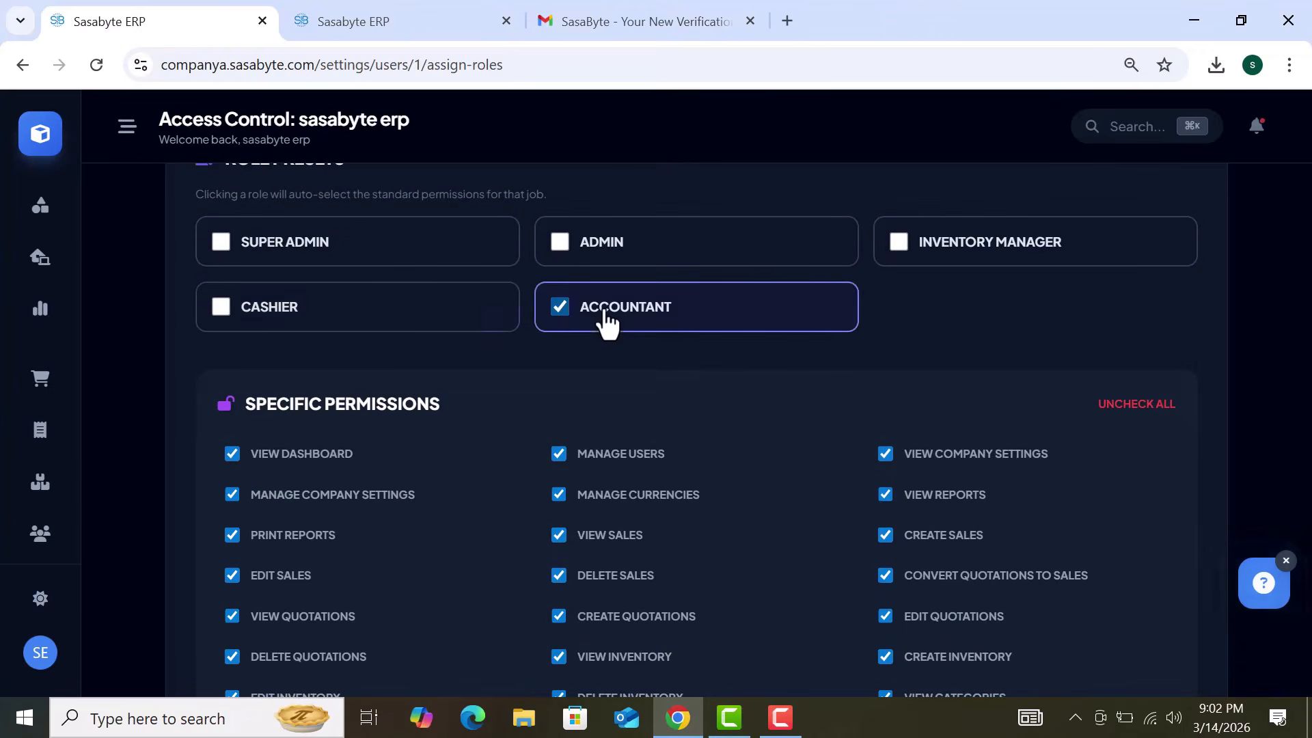
left_click(471, 319)
left_click(443, 256)
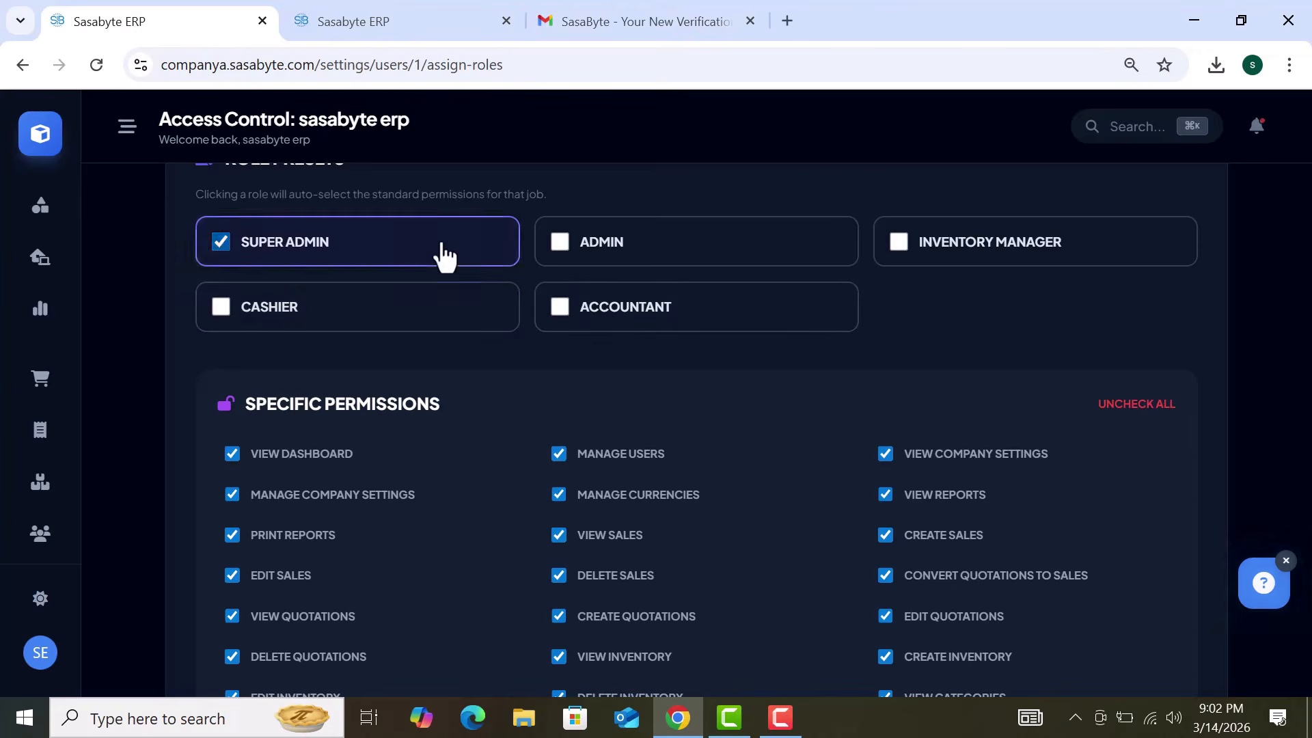
Step: Uncheck all permissions, then grant Create Sales, Delete Sales, Delete Payment Methods and Edit Receipts
left_click(283, 467)
left_click(611, 469)
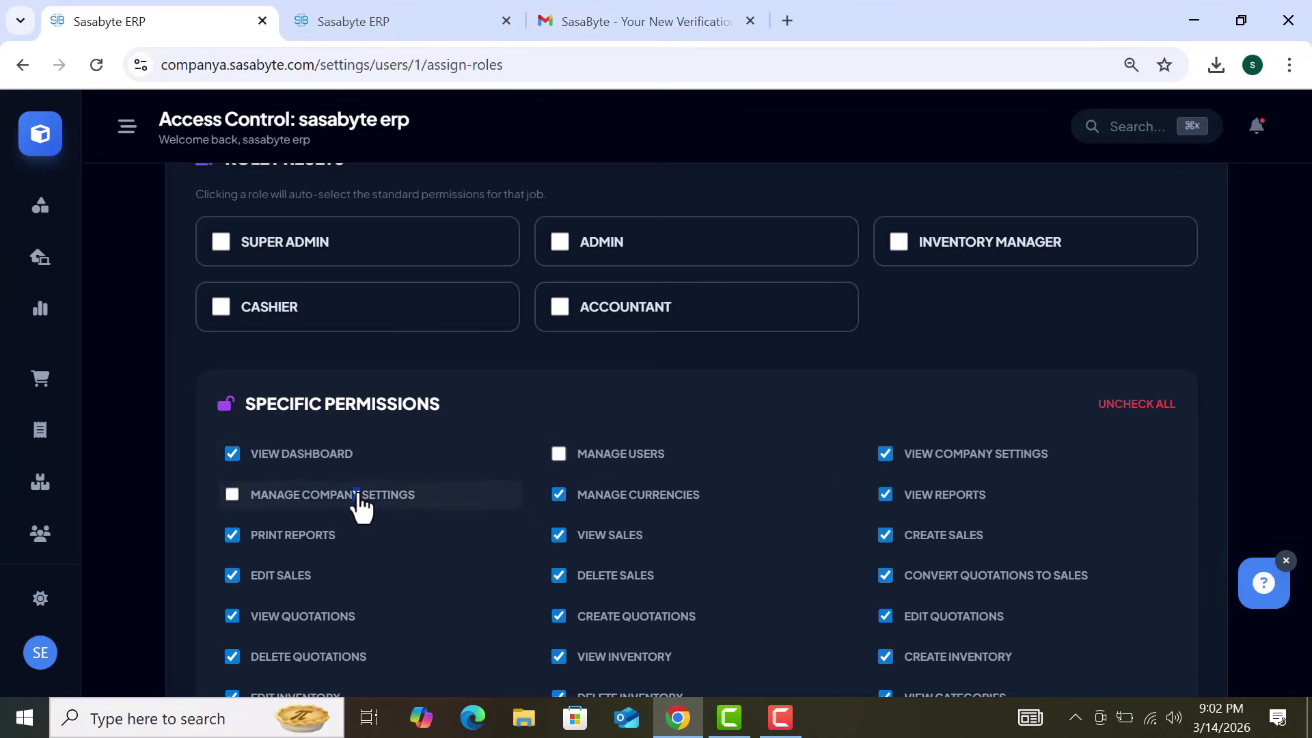
scroll(771, 497, "down", 3)
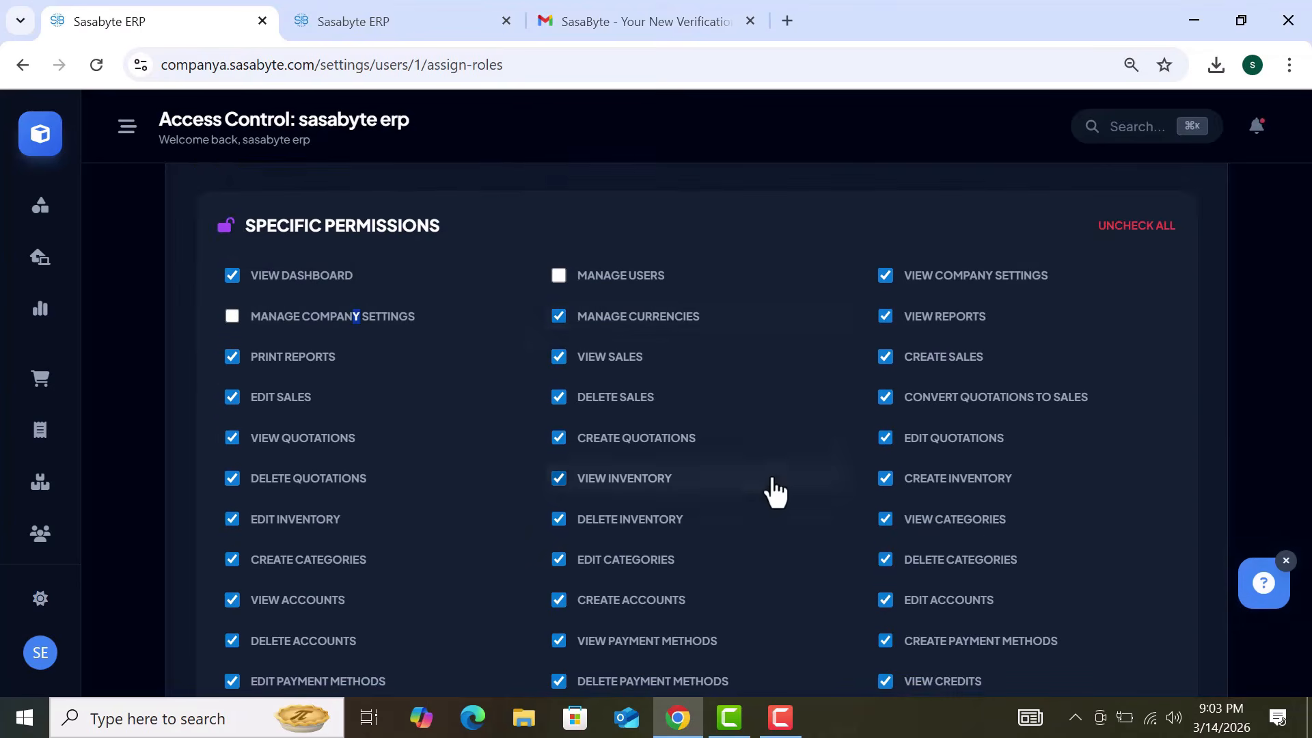
left_click(1150, 242)
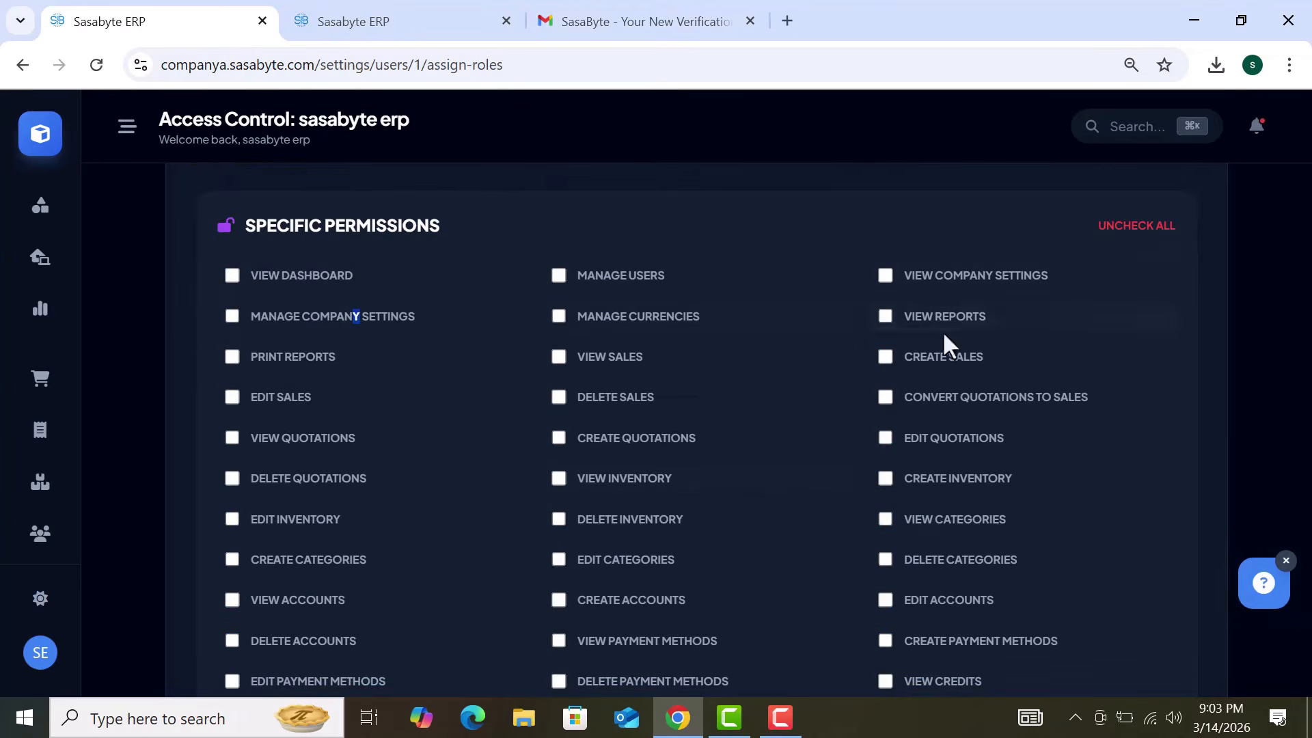
left_click(928, 362)
left_click(592, 398)
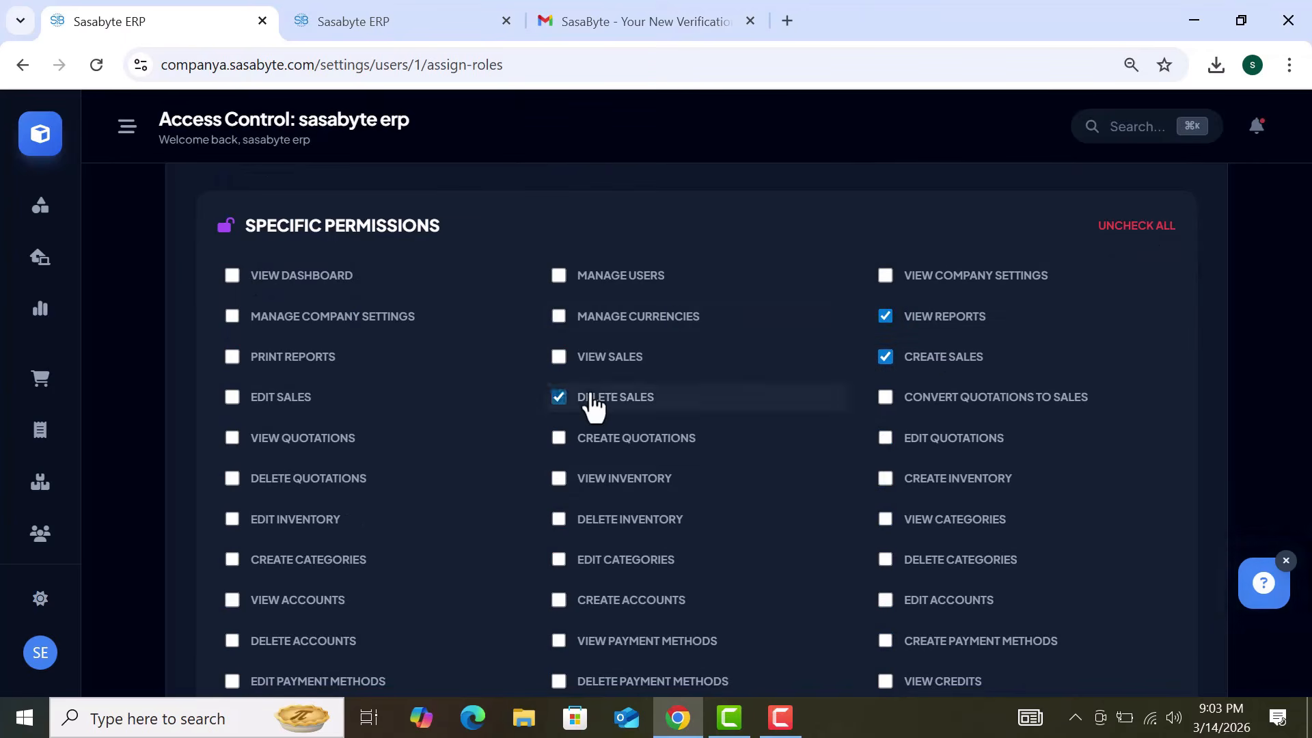
scroll(592, 403, "down", 5)
left_click(592, 402)
left_click(621, 530)
scroll(622, 536, "down", 1)
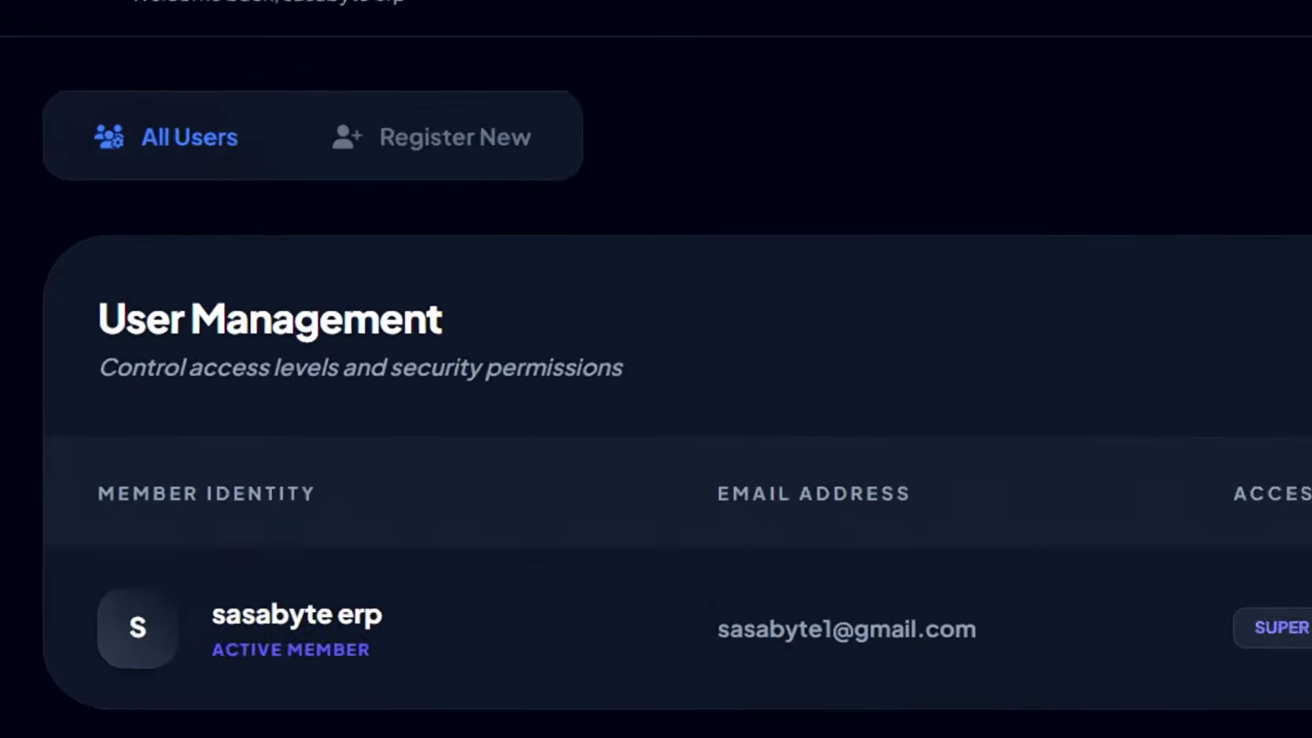
Step: Leave the Register New user form and open Manage Locations from Settings
left_click(537, 133)
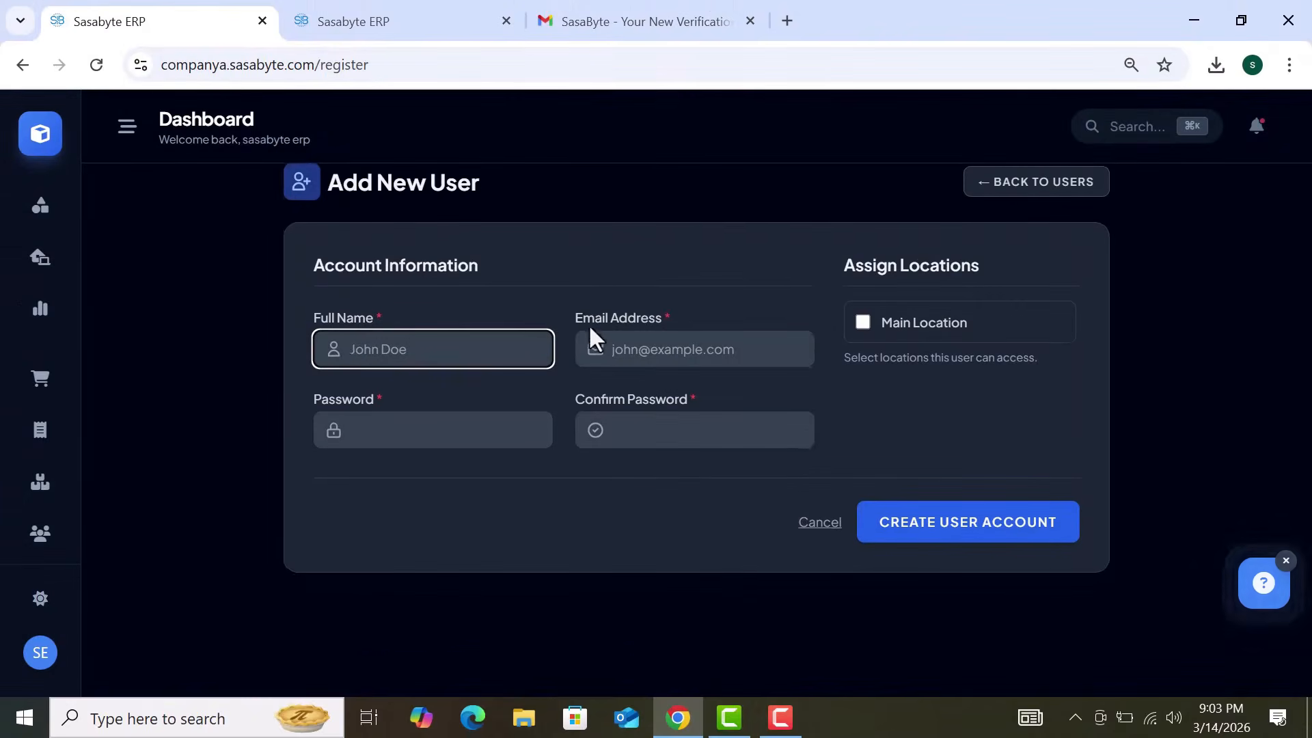
left_click(23, 64)
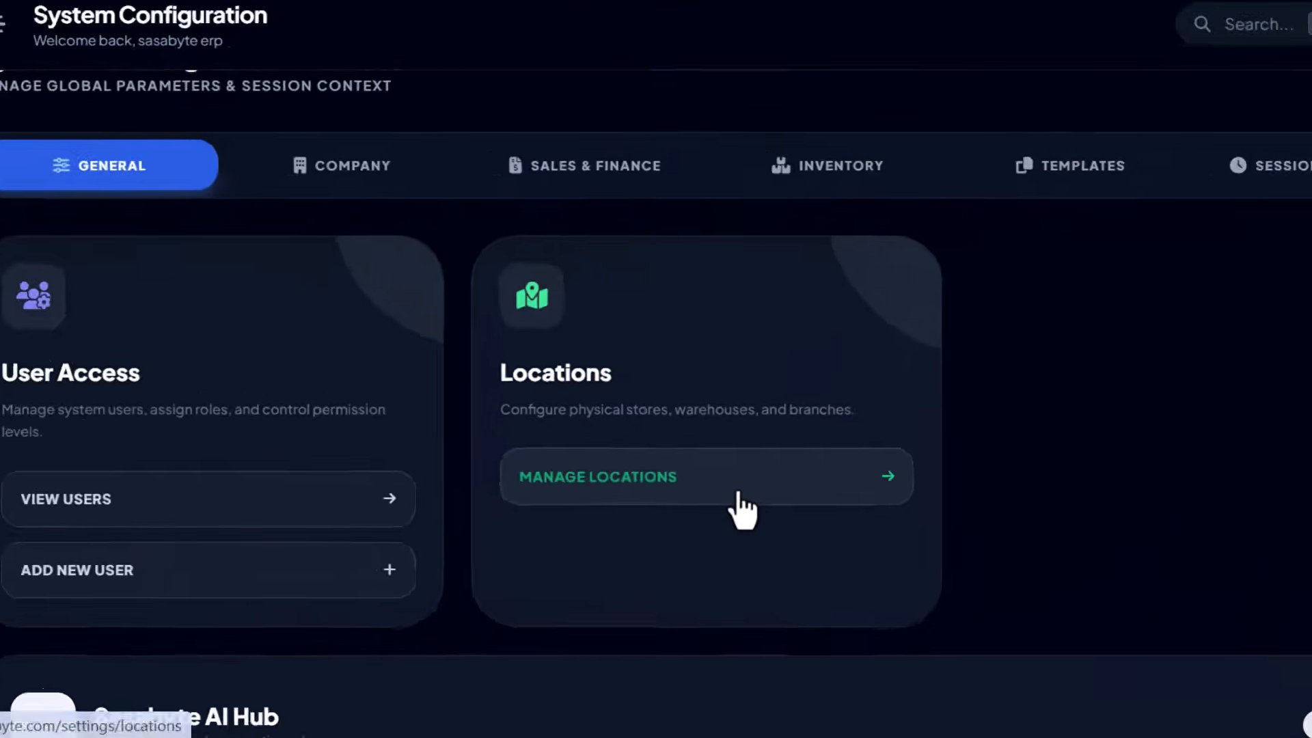
left_click(773, 477)
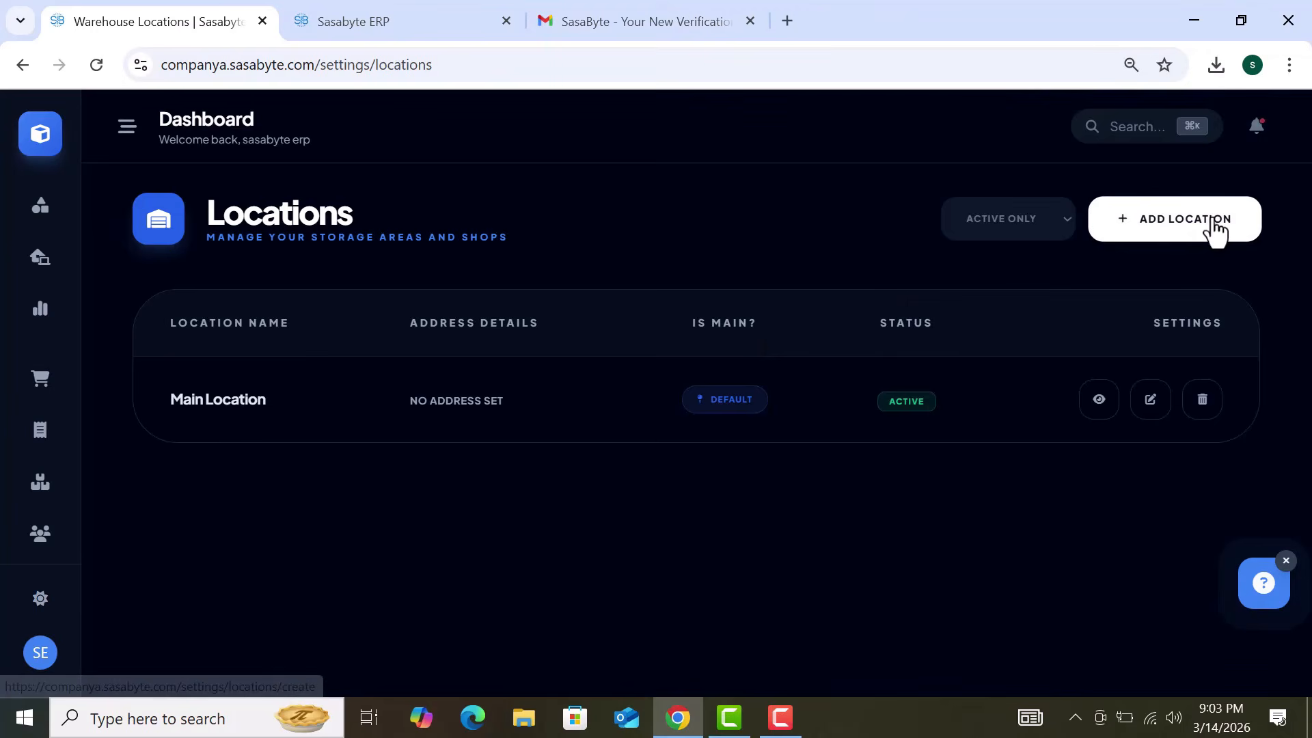
Step: Start a new location and name it 'Branch 2'
left_click(1214, 222)
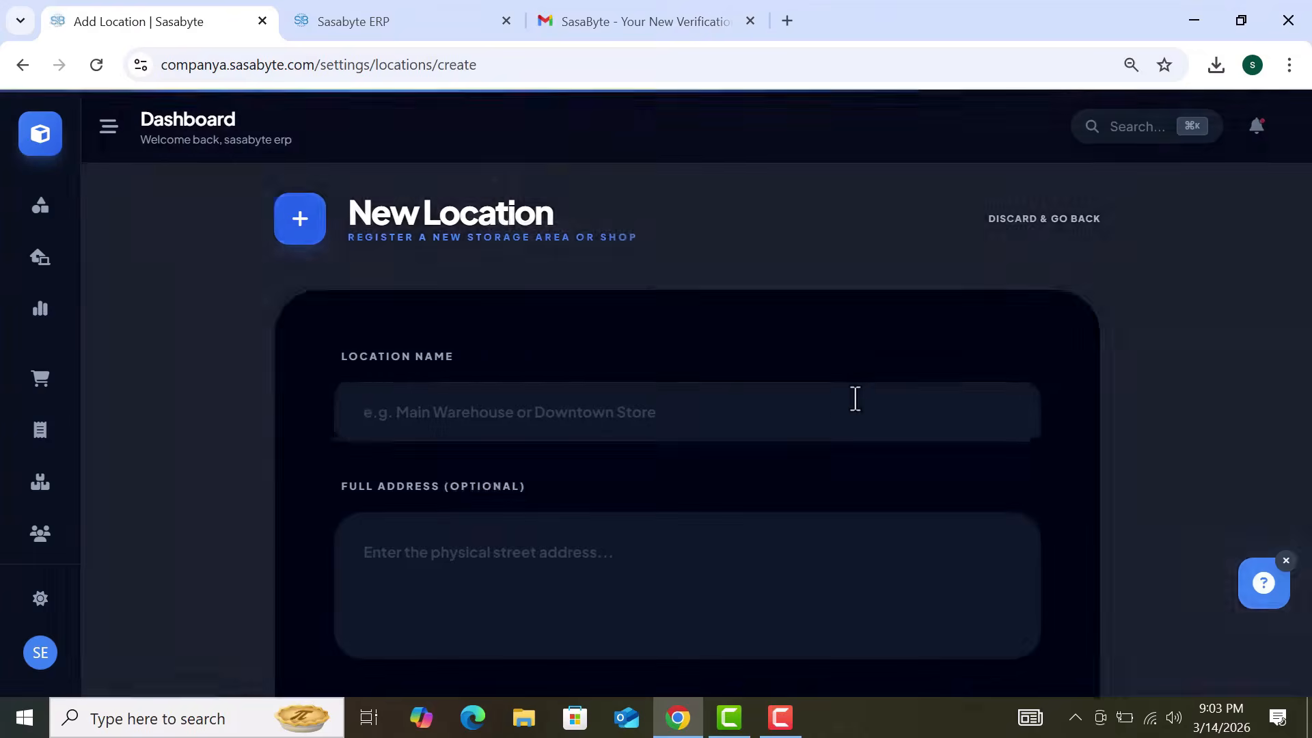
left_click(835, 403)
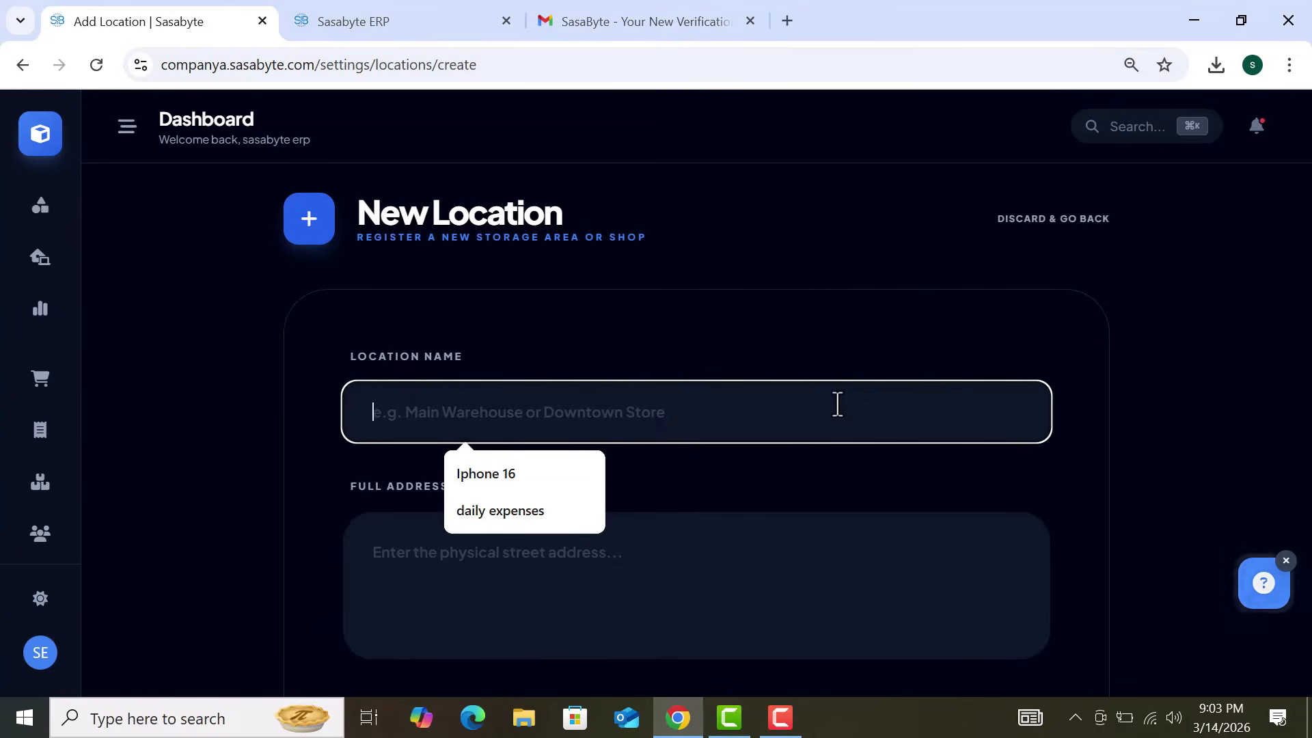
type("bran")
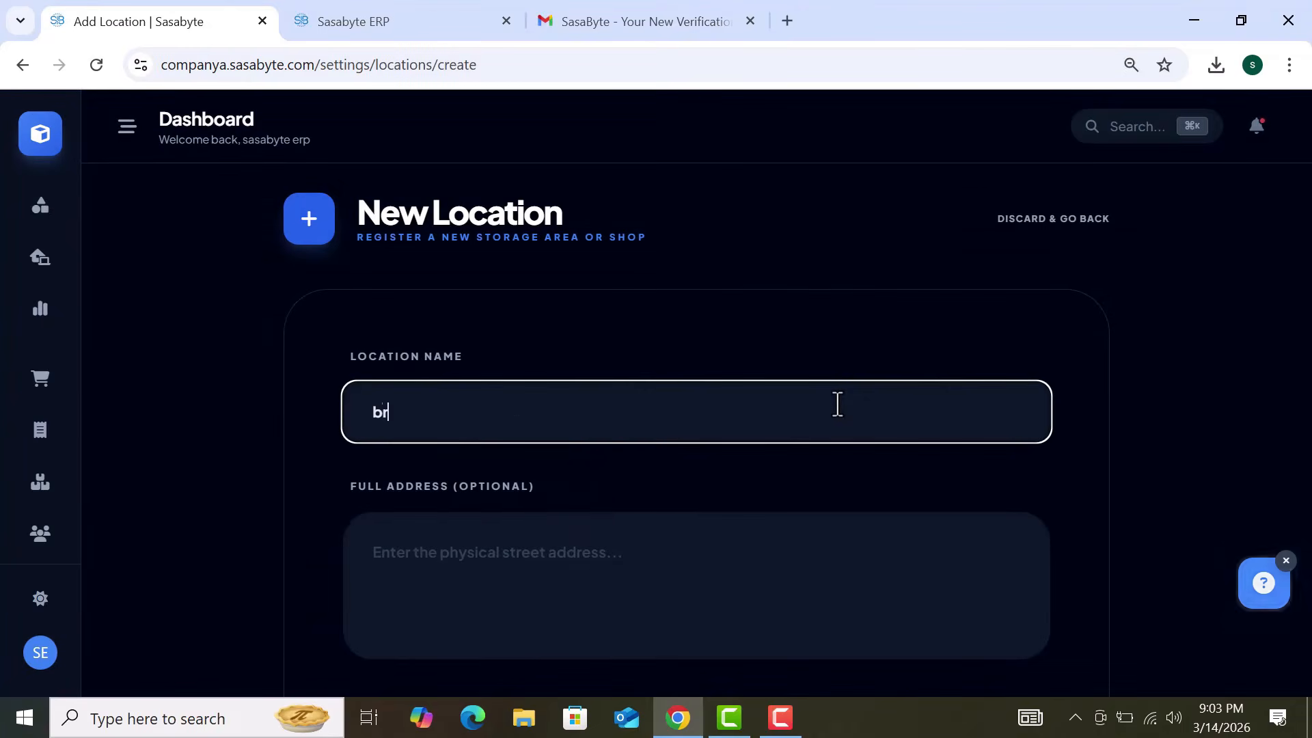
type("ch 2")
scroll(877, 478, "down", 2)
left_click(853, 456)
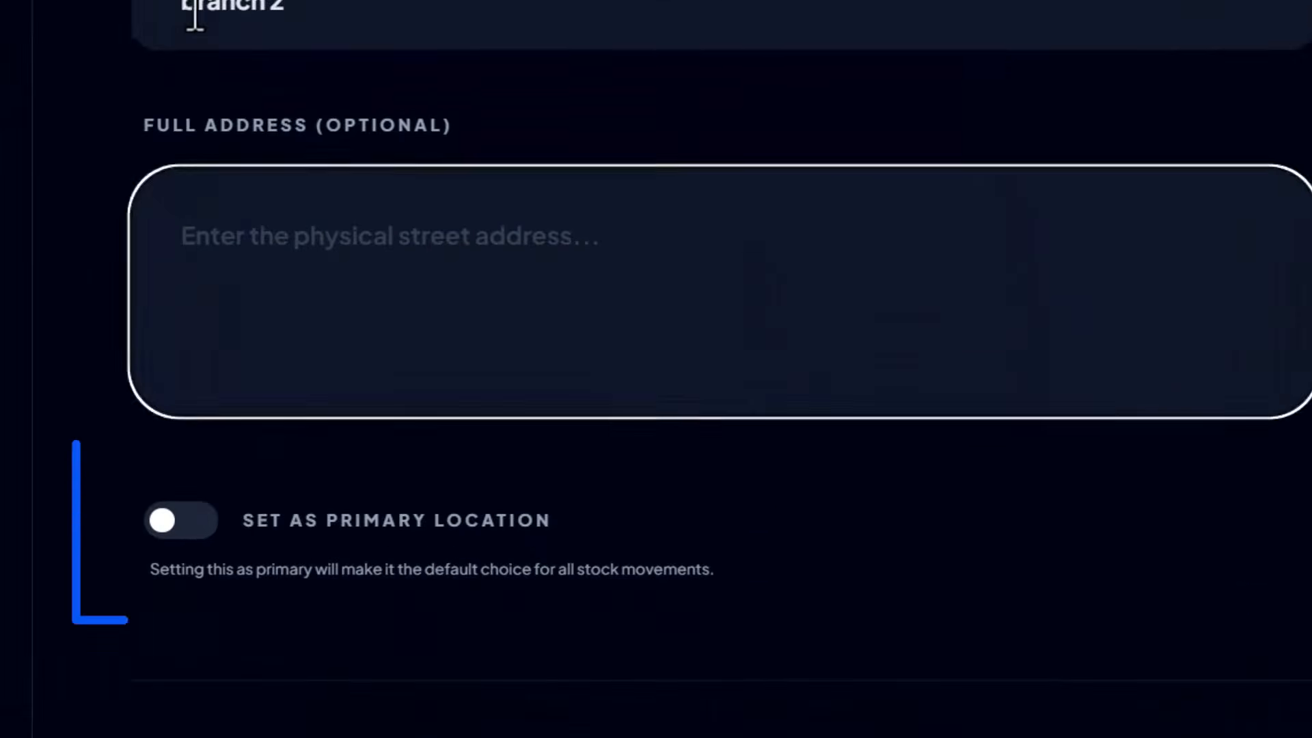
left_click(195, 17)
key("BackSpace")
type("B")
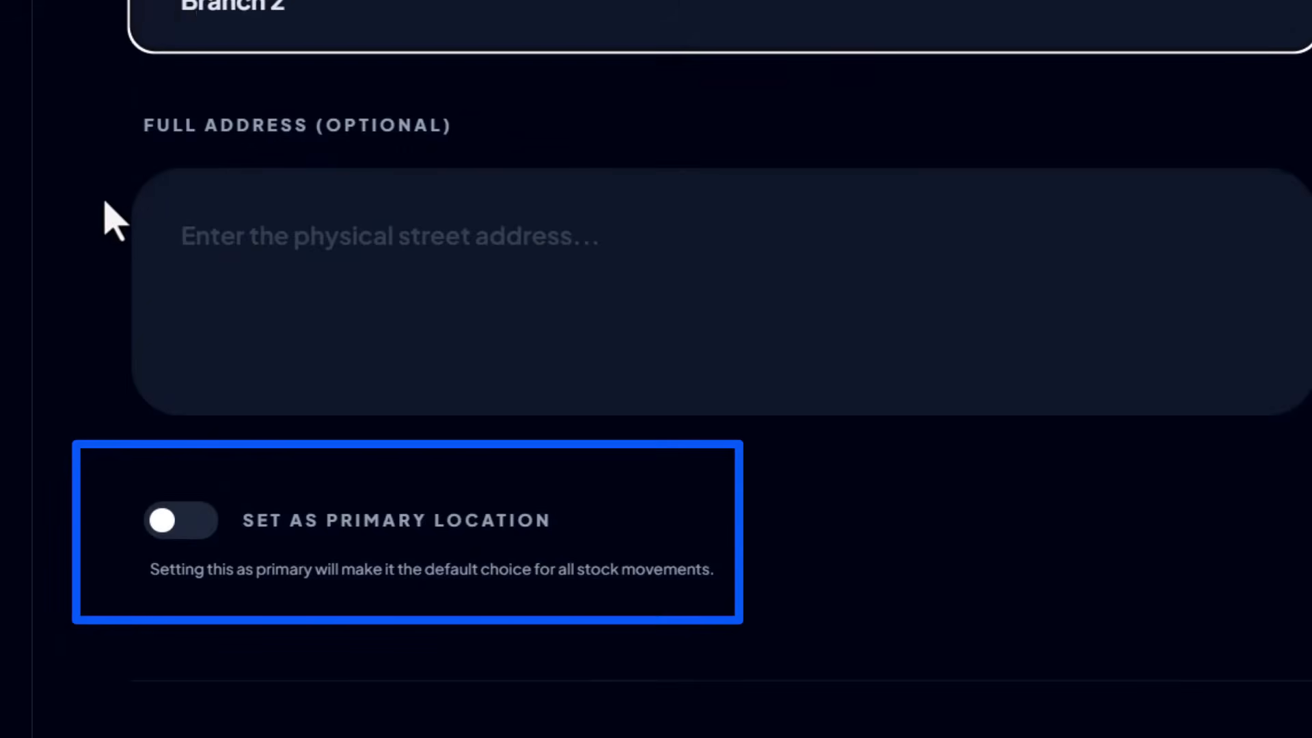
Step: Leave Branch 2 non-primary and return to the Locations list without saving
left_click(183, 540)
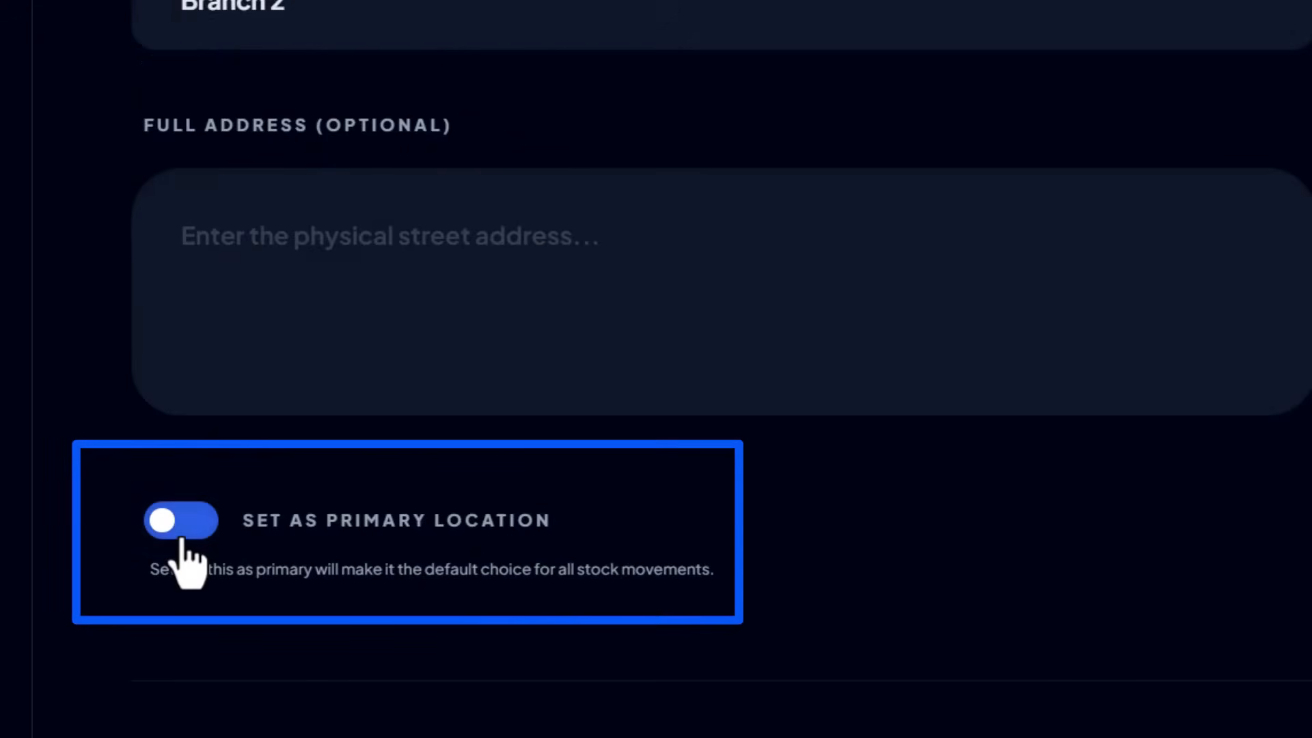
left_click(182, 538)
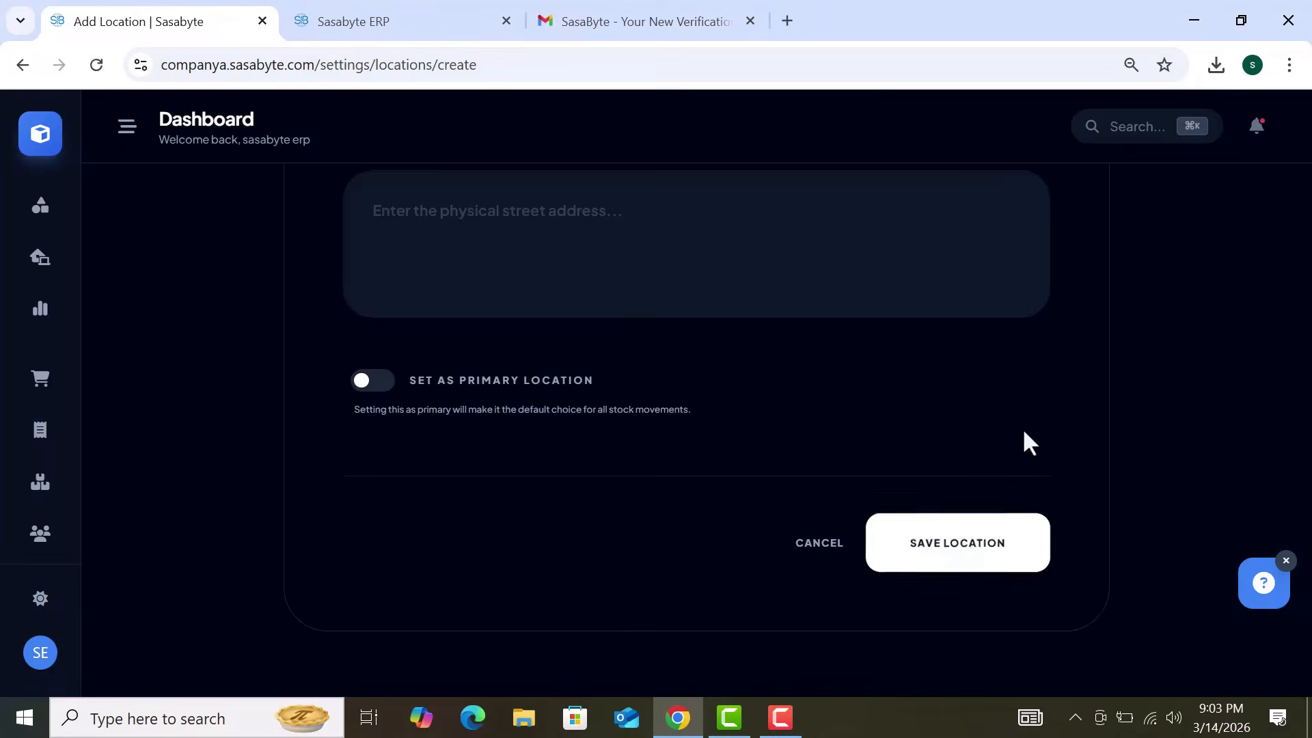
scroll(1025, 441, "up", 2)
scroll(1024, 433, "up", 5)
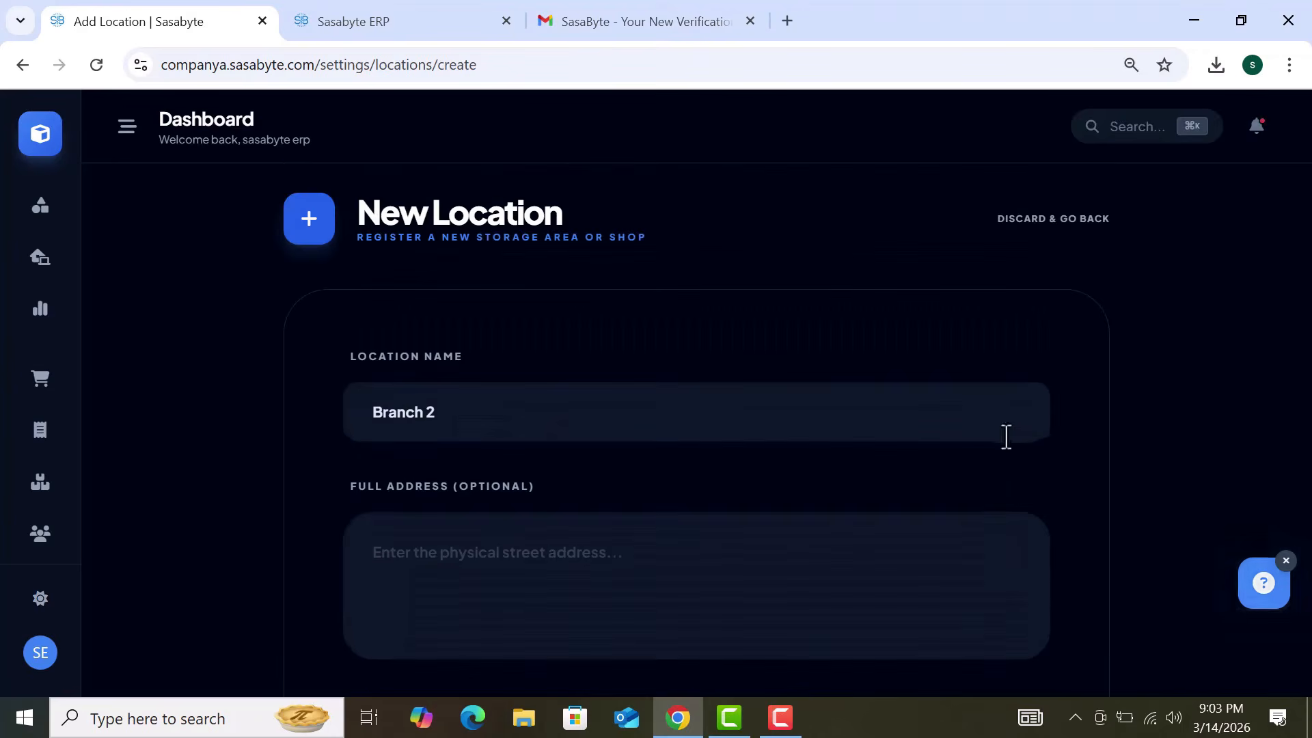
left_click(24, 65)
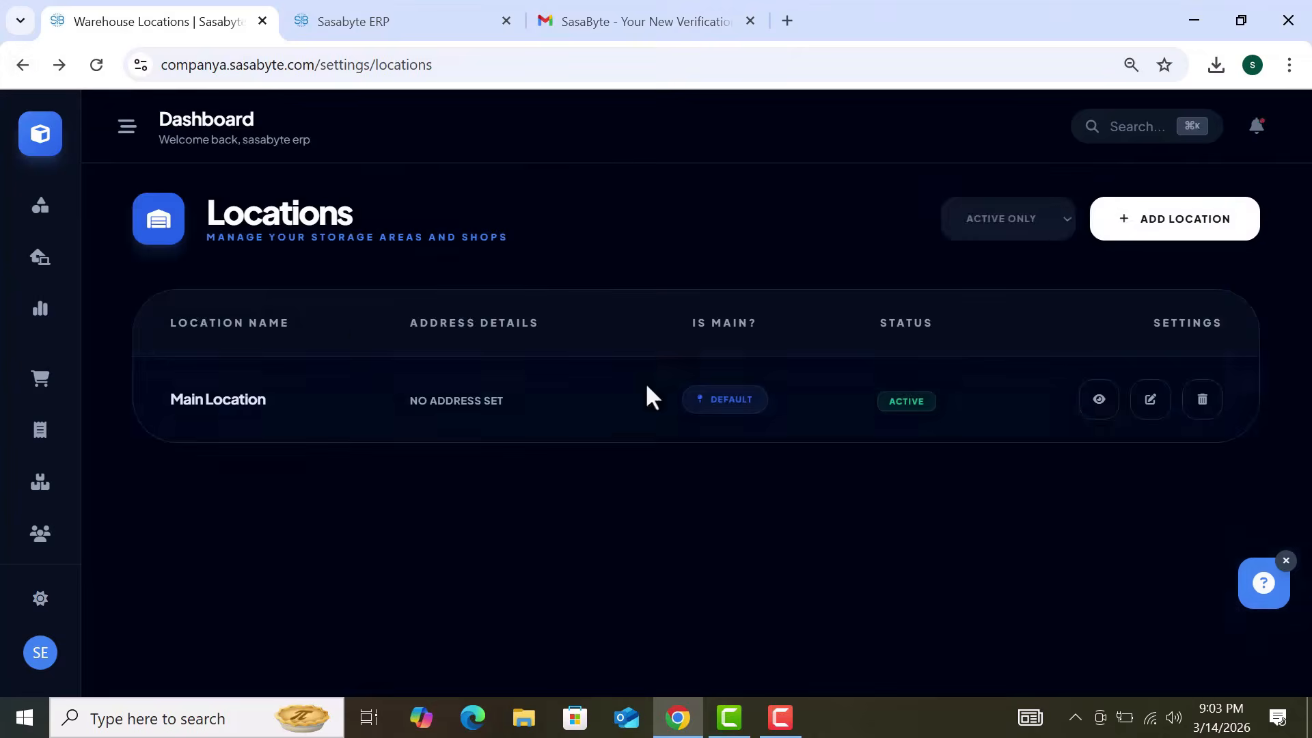
Step: Back in Settings, agree to the AI terms to enable the Sasabyte AI Hub
left_click(23, 65)
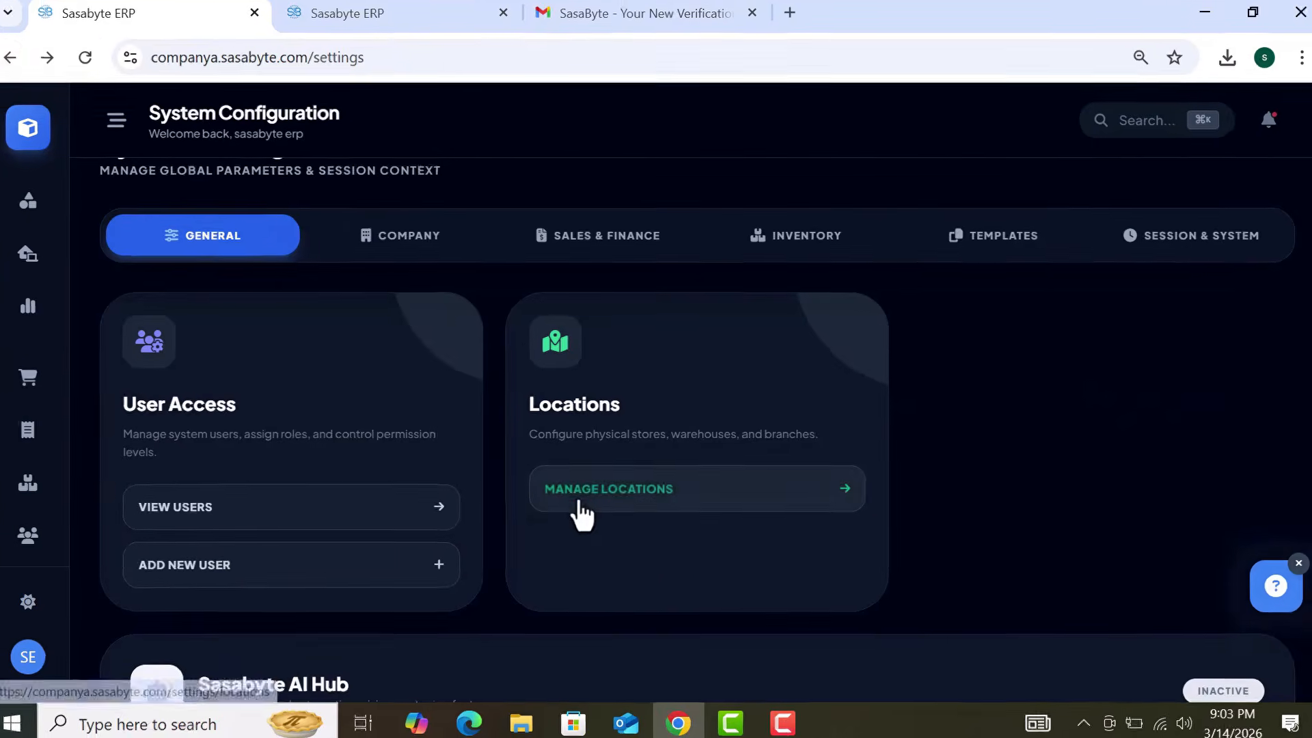
scroll(577, 514, "down", 3)
scroll(571, 510, "down", 2)
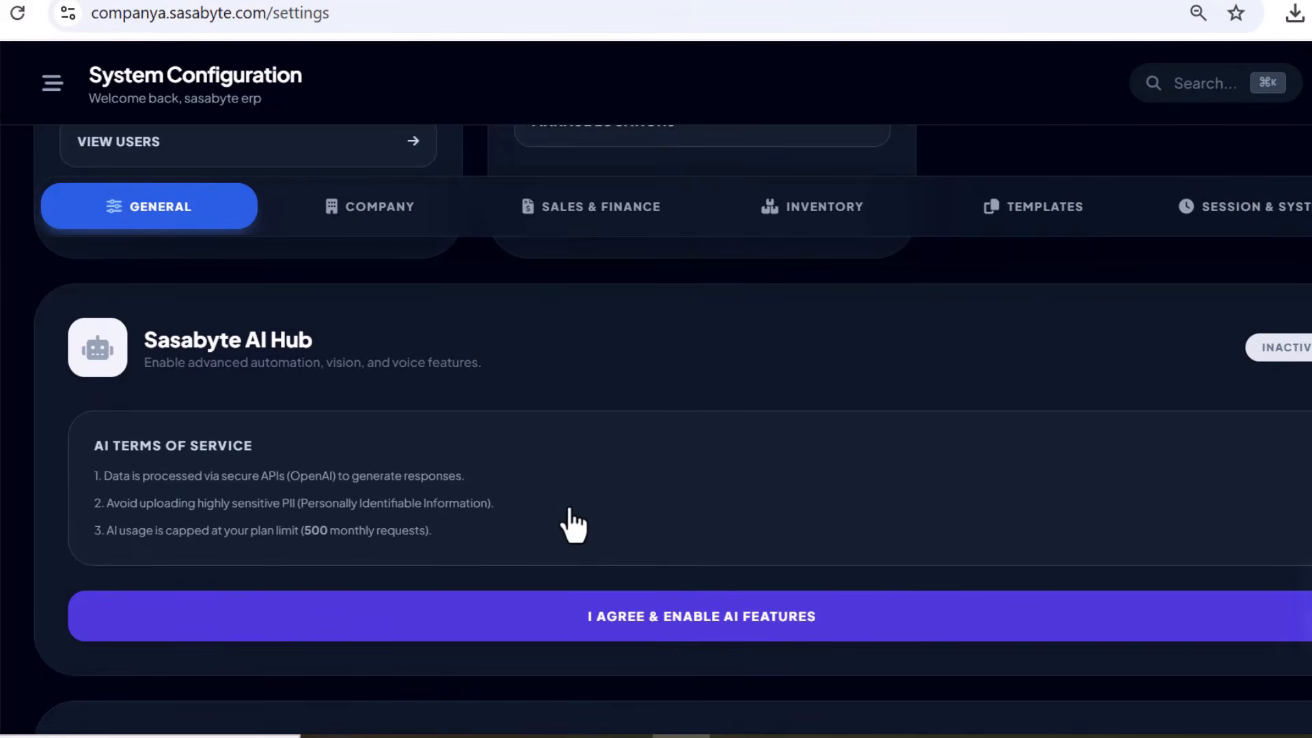
left_click_drag(209, 475, 580, 489)
left_click(636, 490)
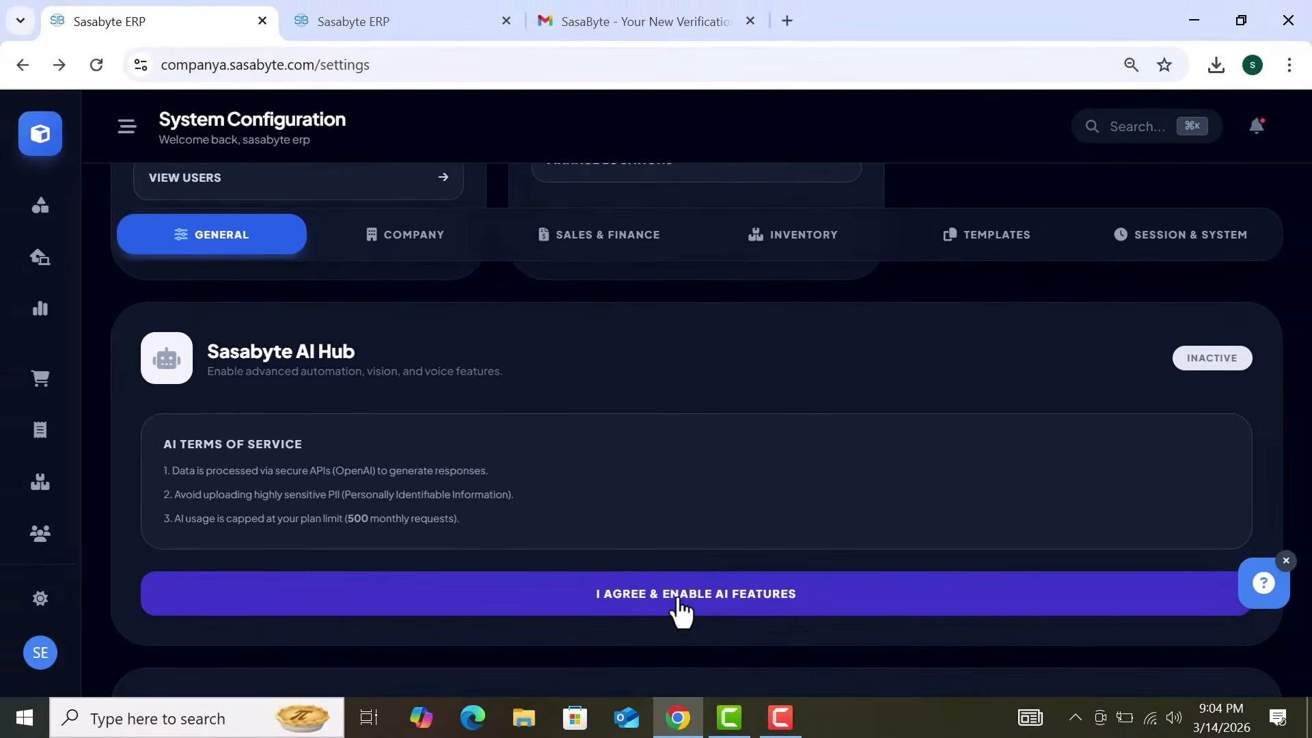
left_click(694, 624)
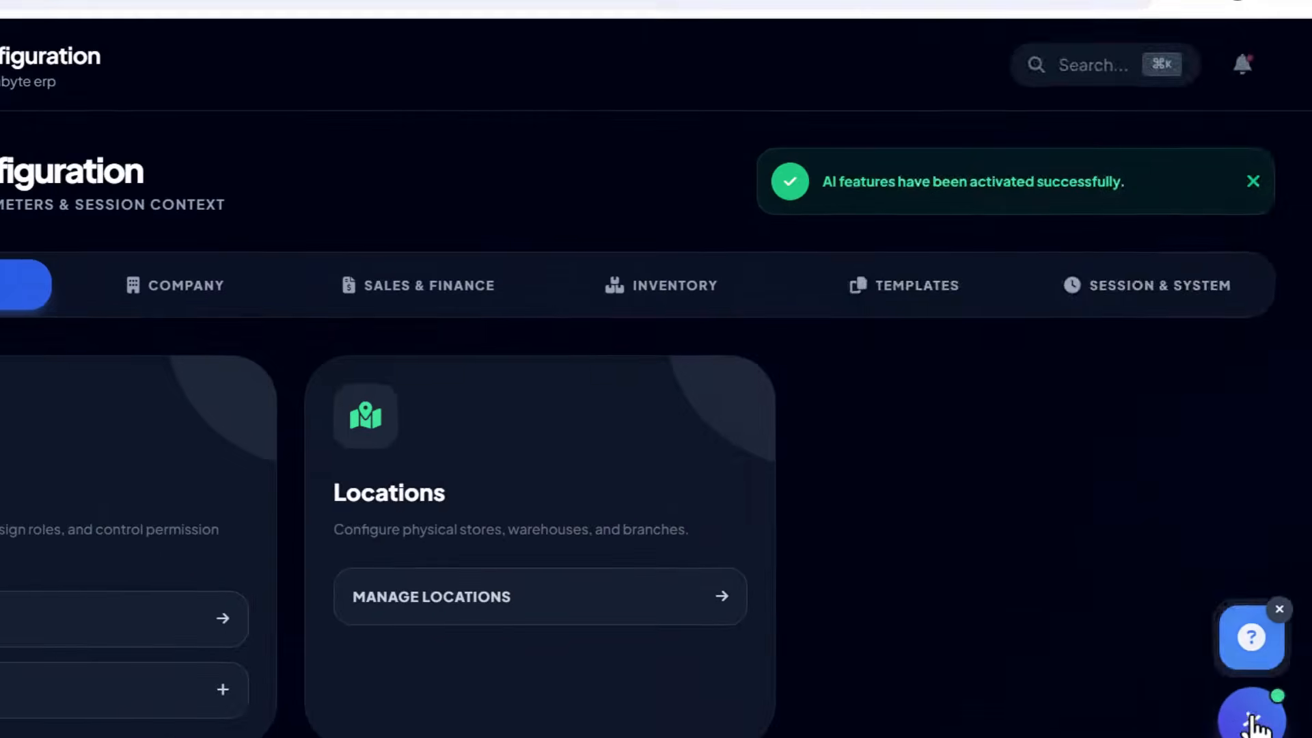
Step: Open the AI assistant chat, click into its message box, then close it
left_click(1211, 555)
left_click(1085, 635)
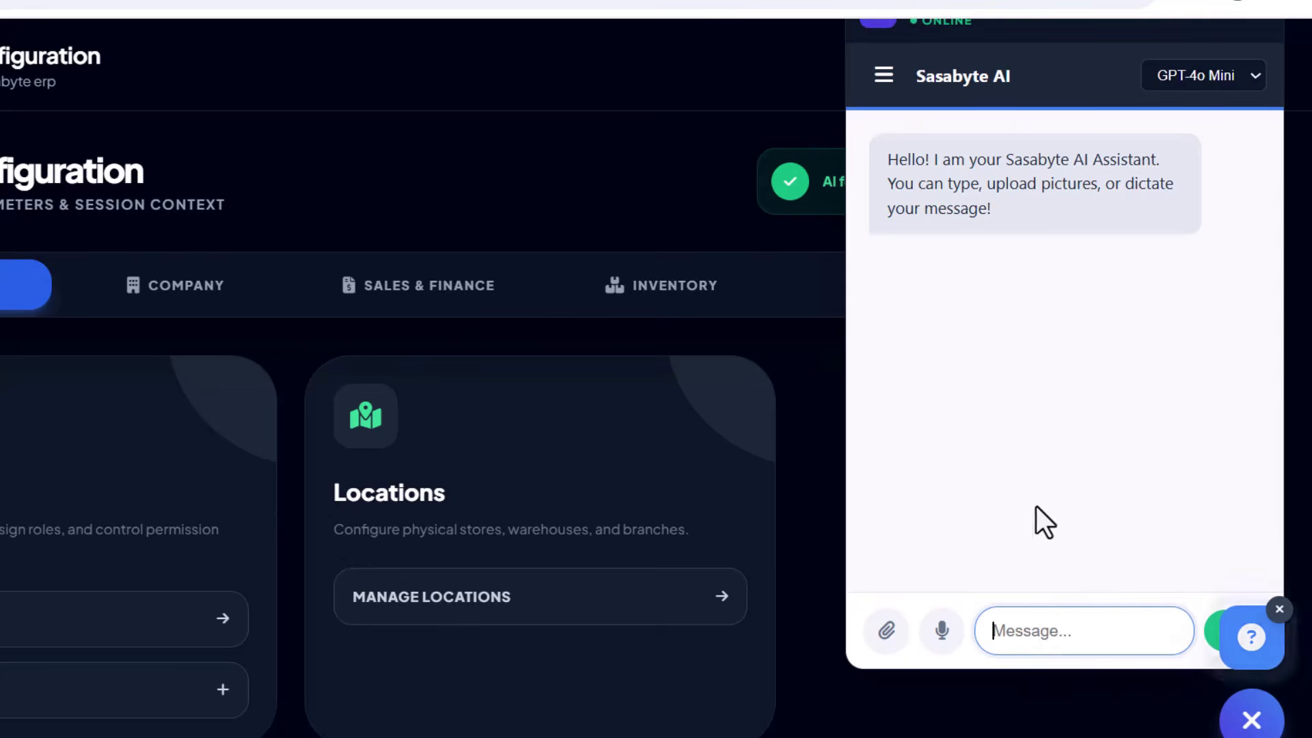
left_click(1280, 609)
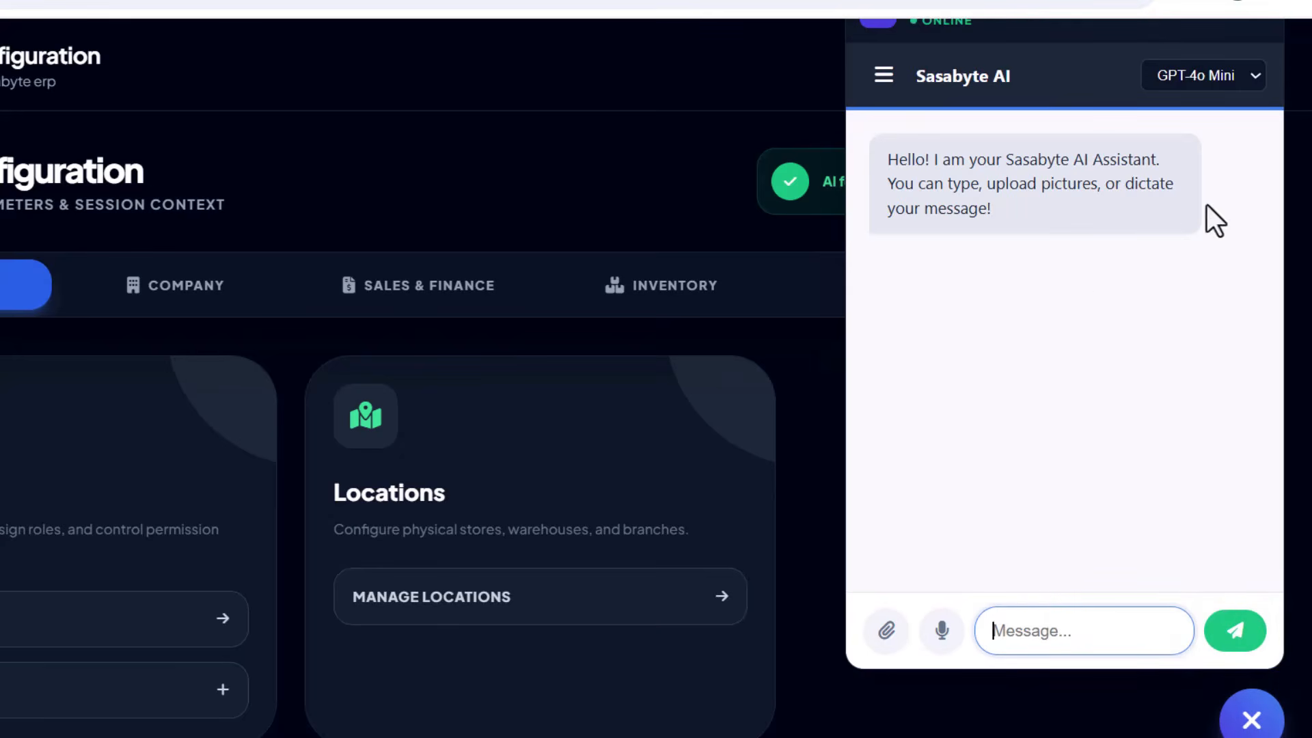
left_click(805, 339)
left_click(1240, 690)
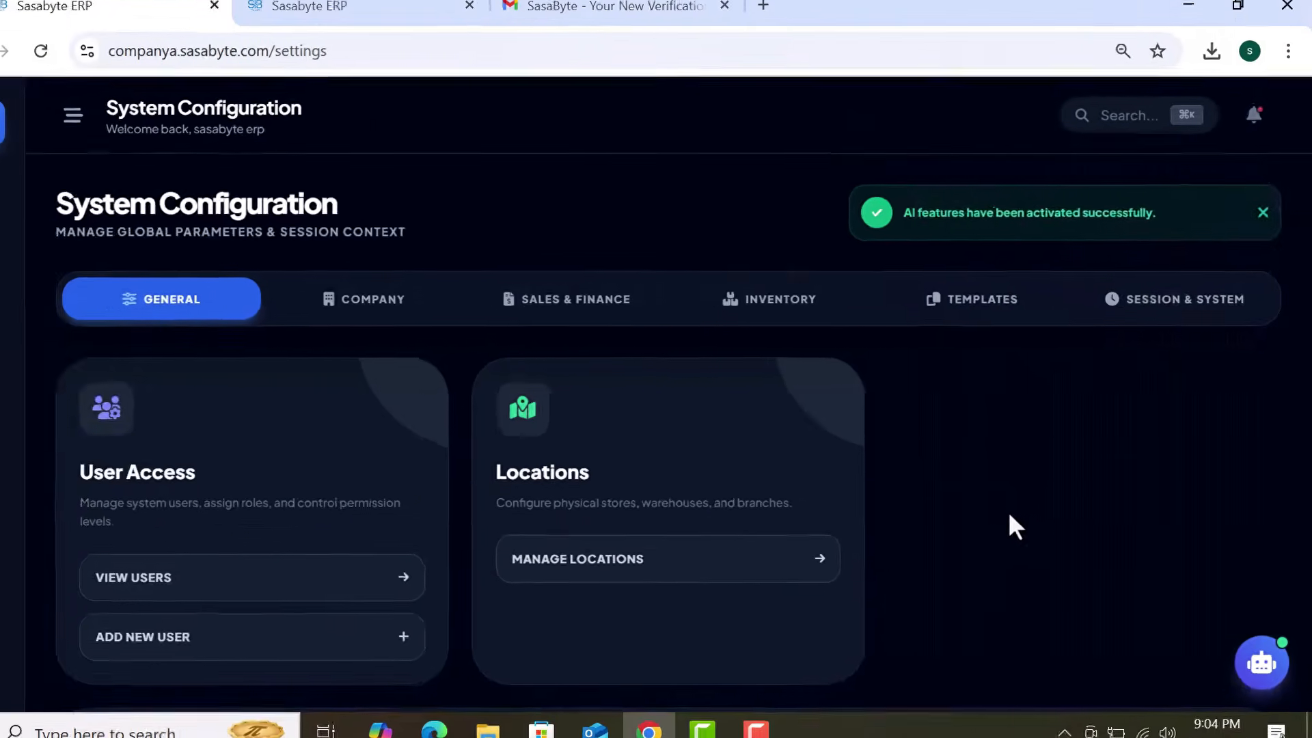
scroll(1021, 520, "down", 3)
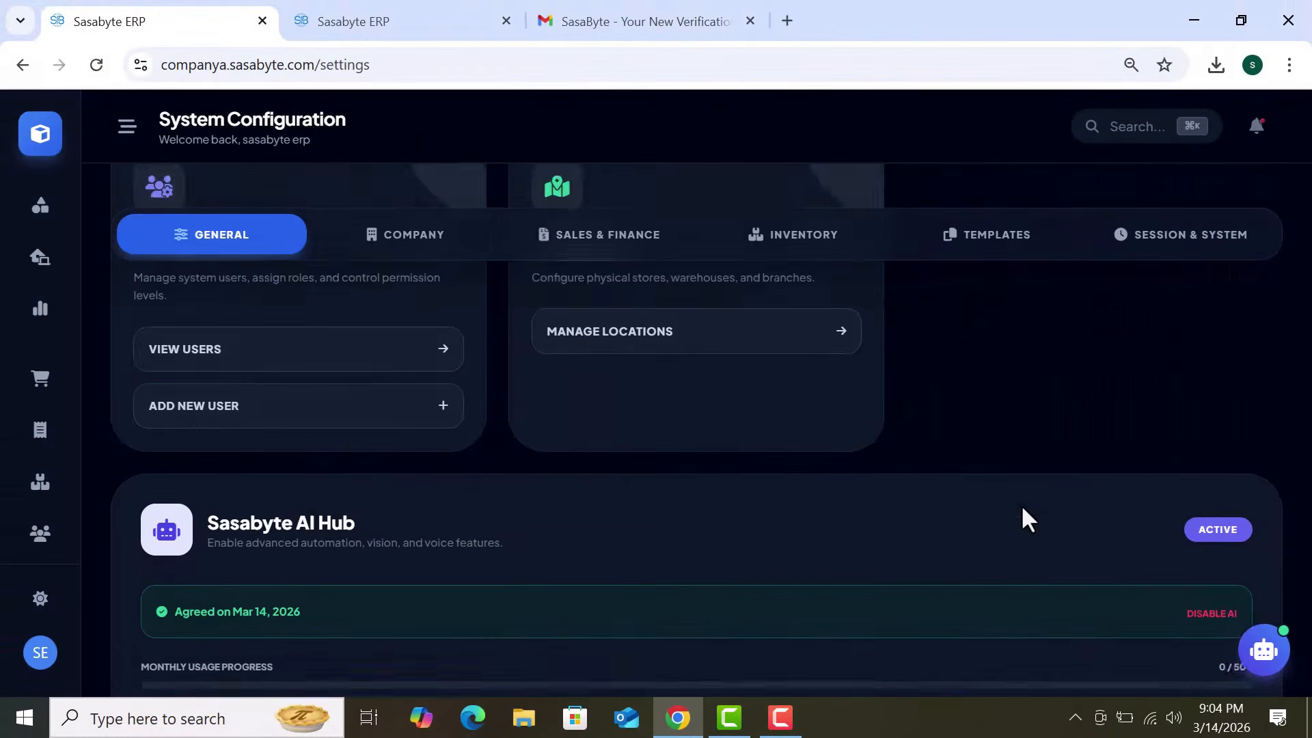
Step: Check the Standard plan's $18.99/mo amount and Apr 13, 2026 trial end, then open Manage Billing
scroll(1023, 508, "down", 5)
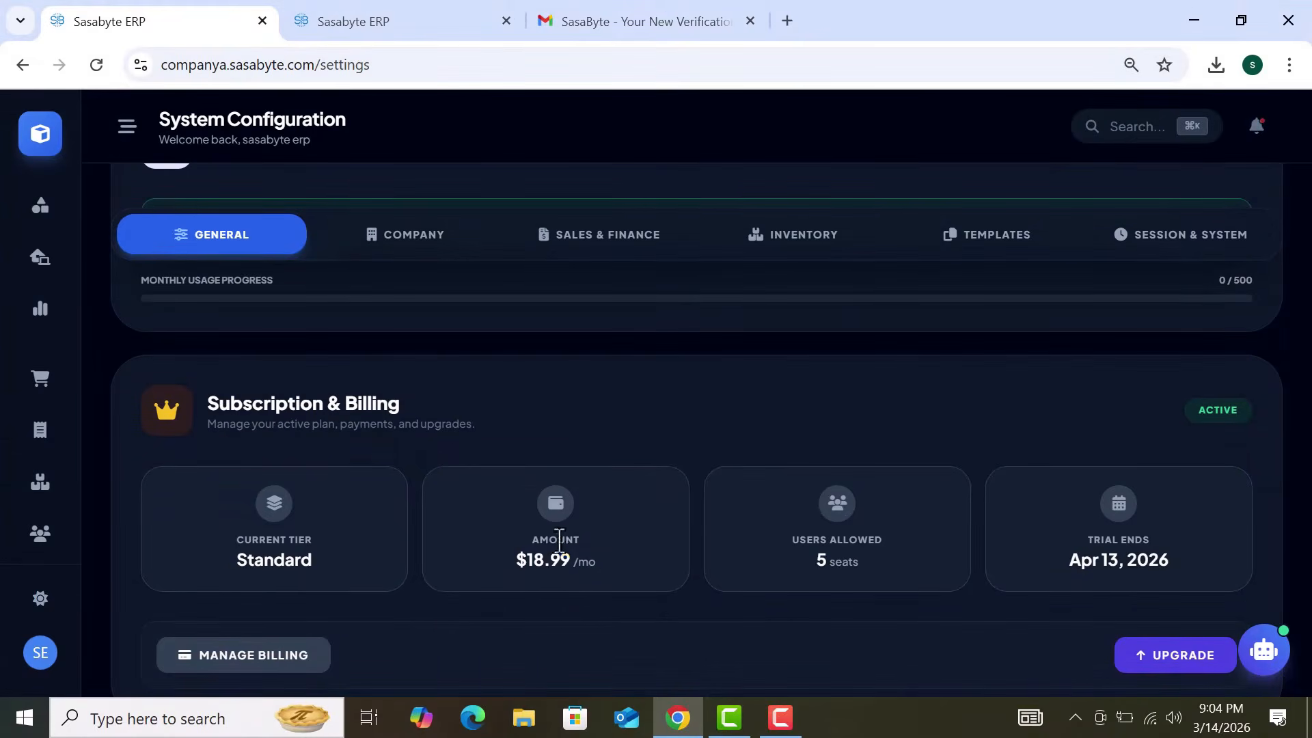
left_click_drag(546, 540, 608, 571)
left_click(769, 609)
scroll(769, 609, "down", 1)
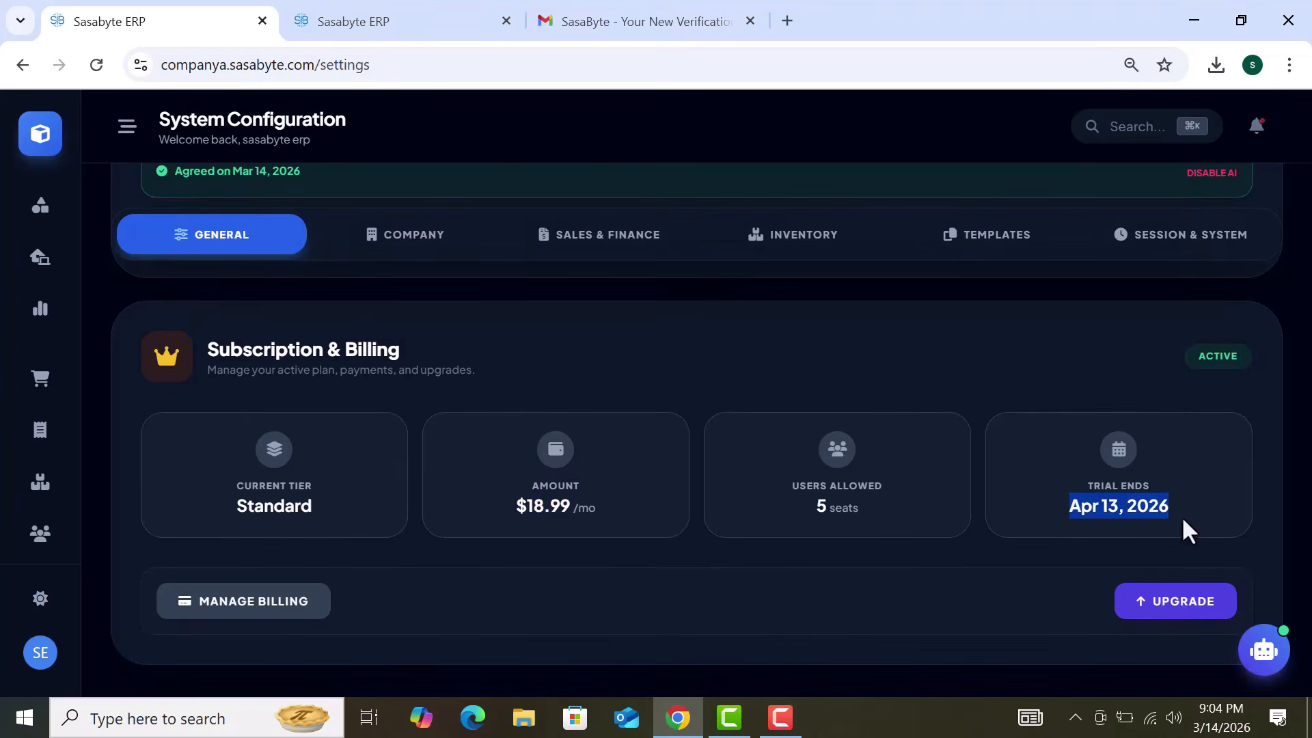
left_click(1092, 550)
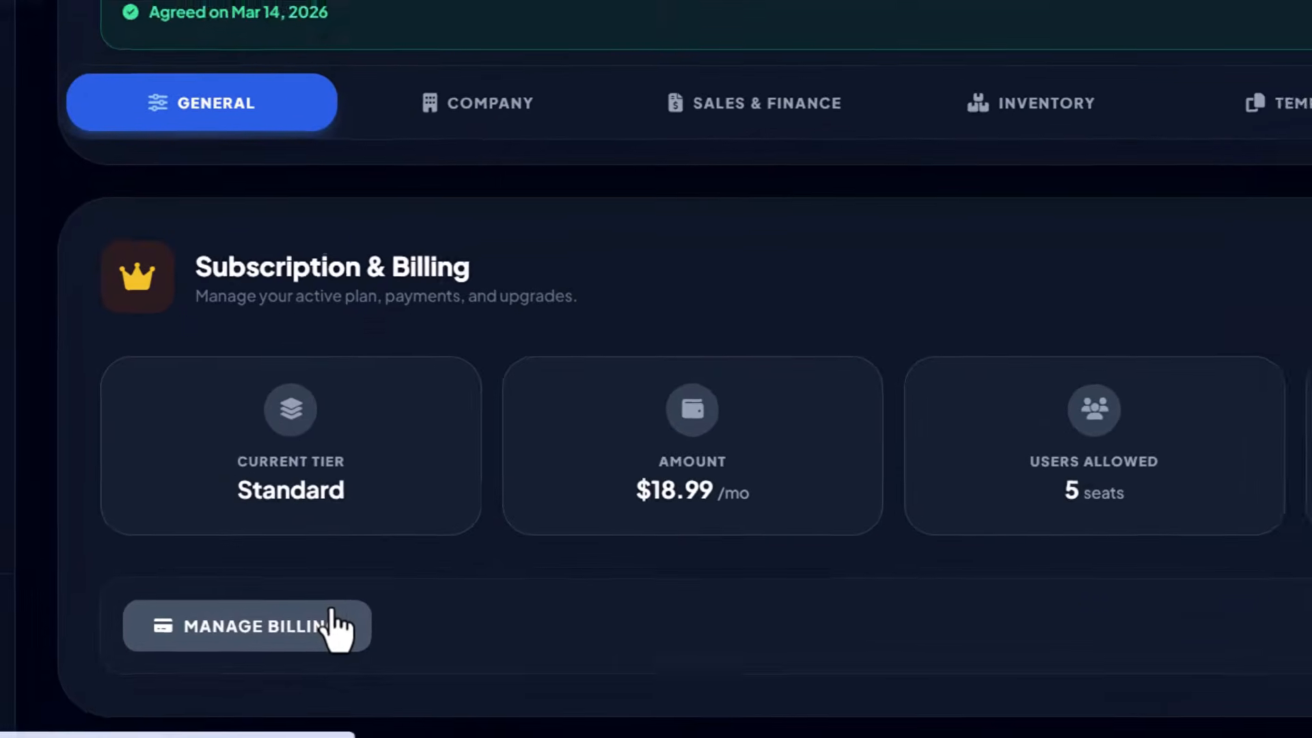
left_click(335, 619)
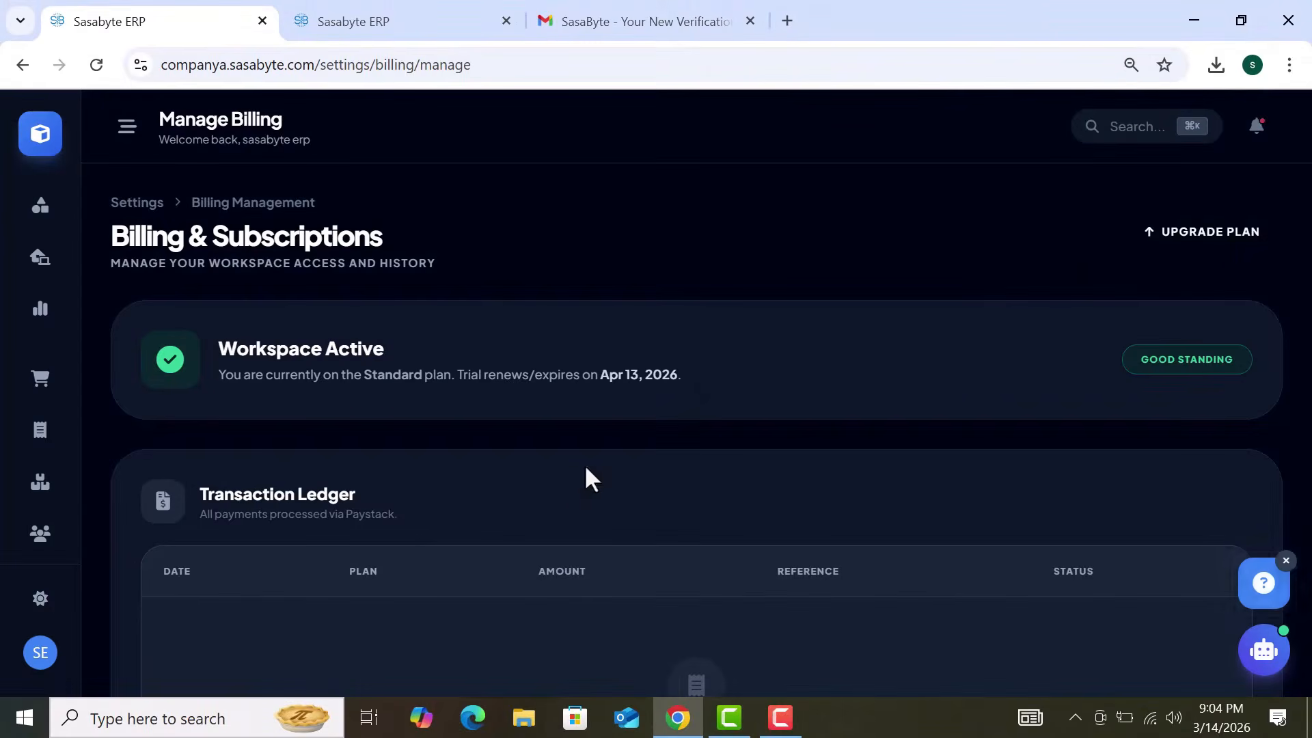
Step: Open the plan upgrade and renewal options and read through them, including the advance renewal note
left_click(1196, 234)
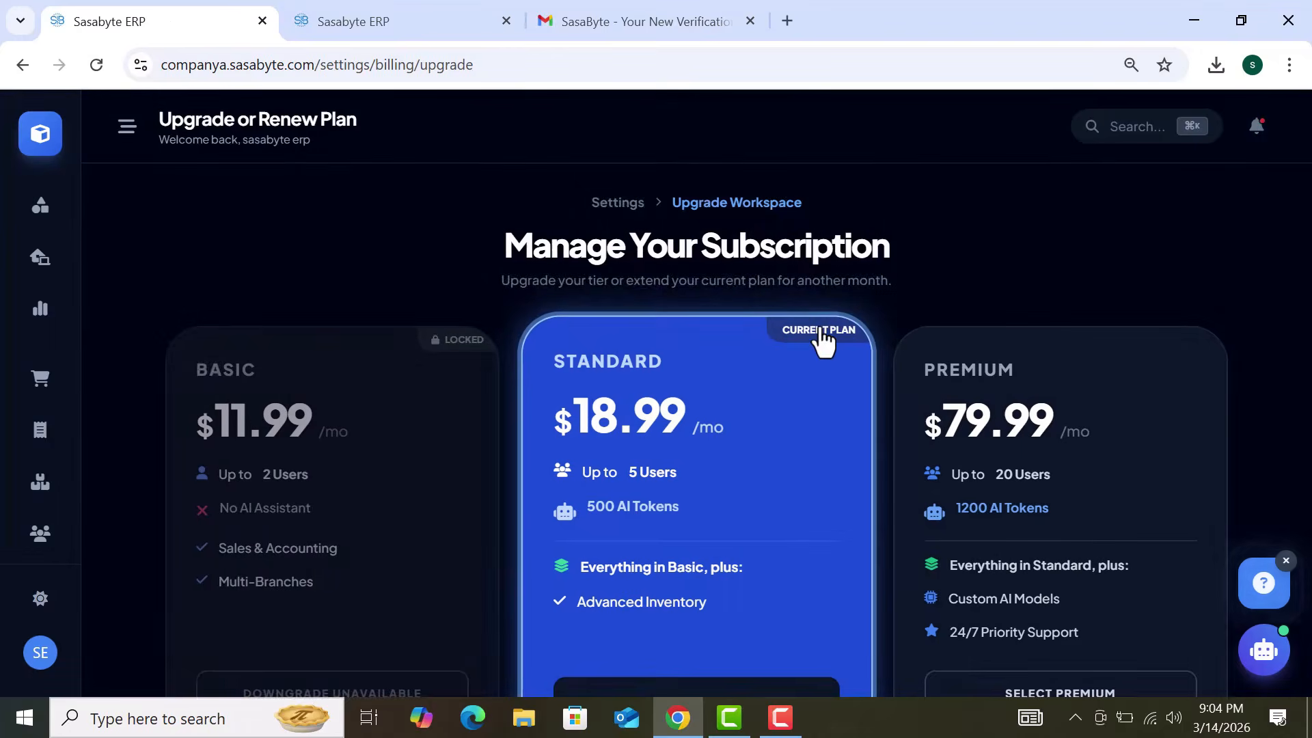
scroll(824, 342, "down", 3)
scroll(824, 342, "down", 2)
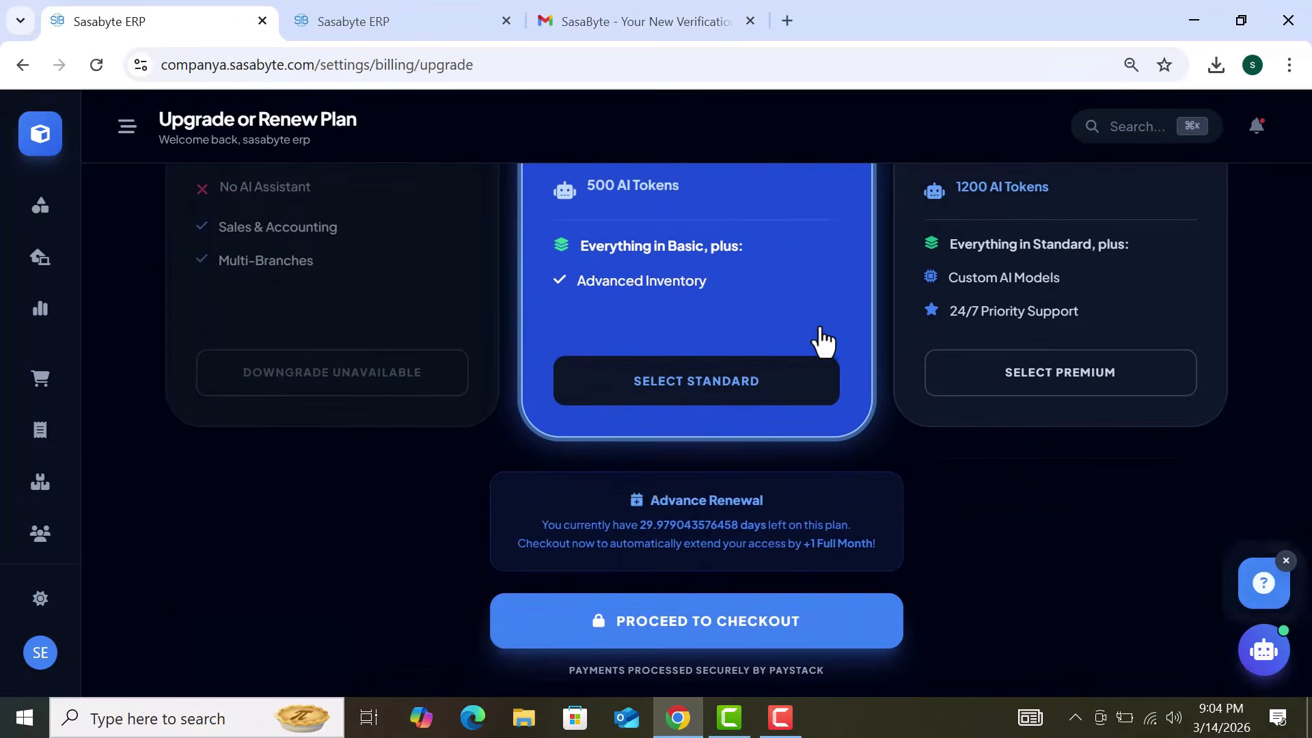
left_click_drag(531, 528, 822, 549)
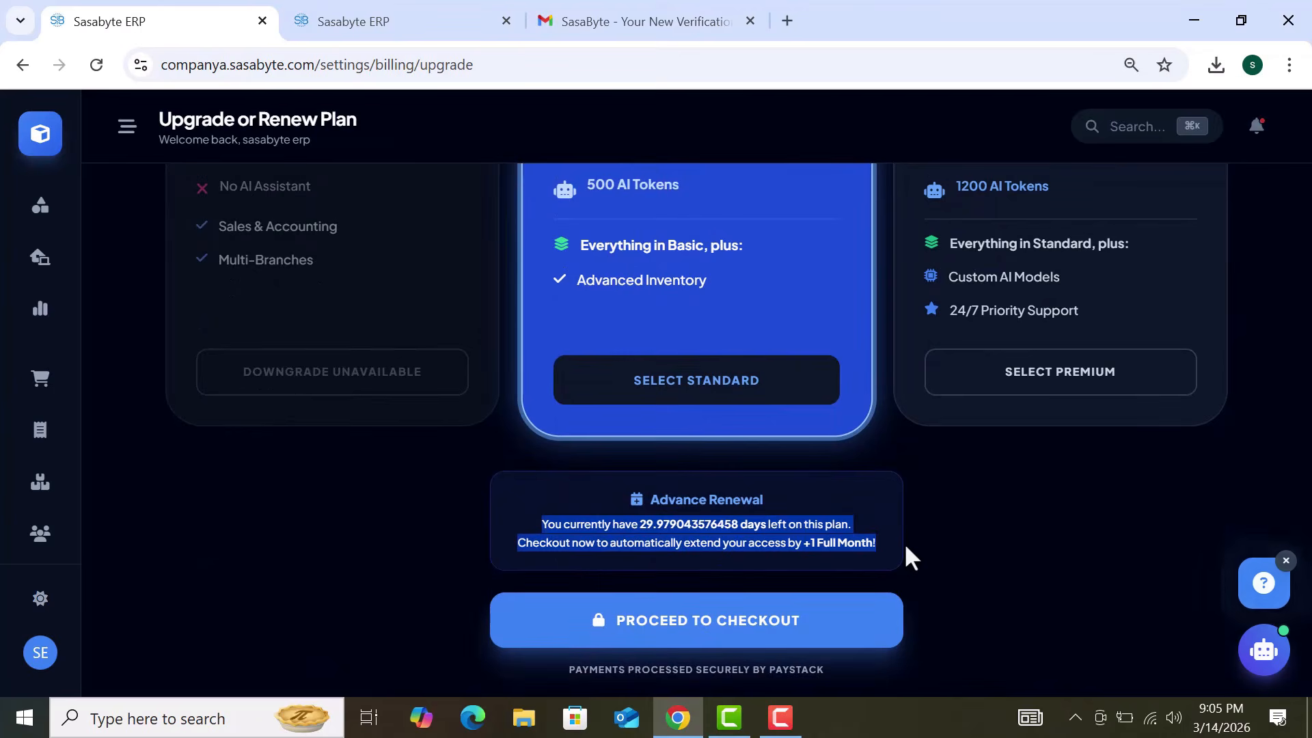
left_click(947, 531)
scroll(947, 530, "up", 2)
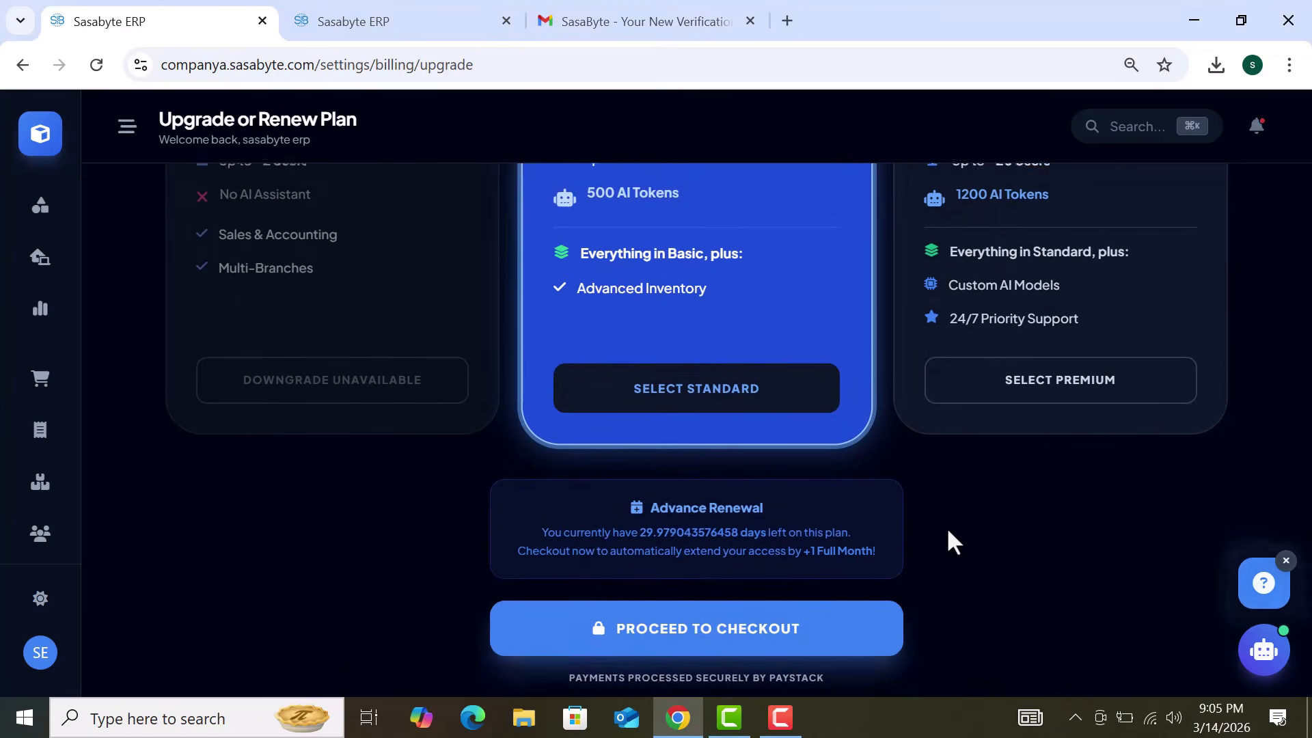
scroll(948, 531, "up", 5)
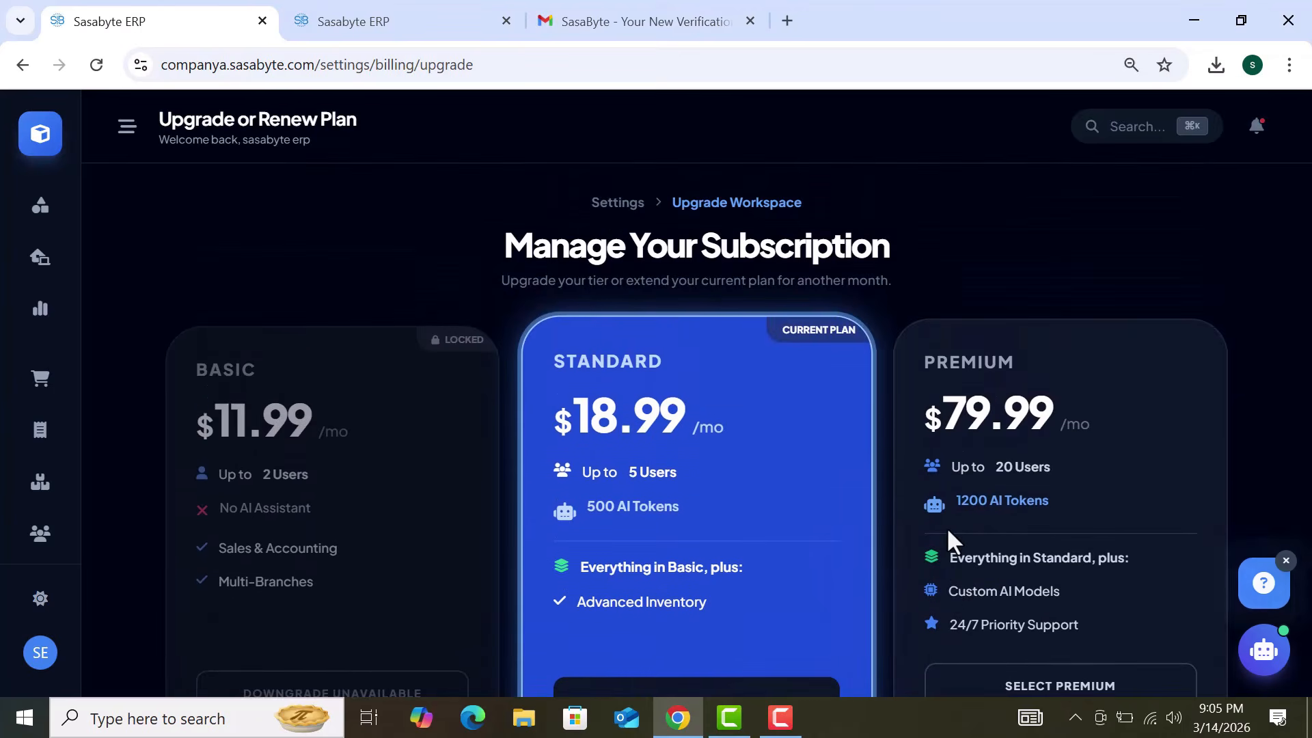
scroll(948, 531, "down", 1)
scroll(948, 531, "up", 1)
scroll(947, 531, "down", 1)
scroll(948, 531, "down", 3)
scroll(948, 531, "up", 3)
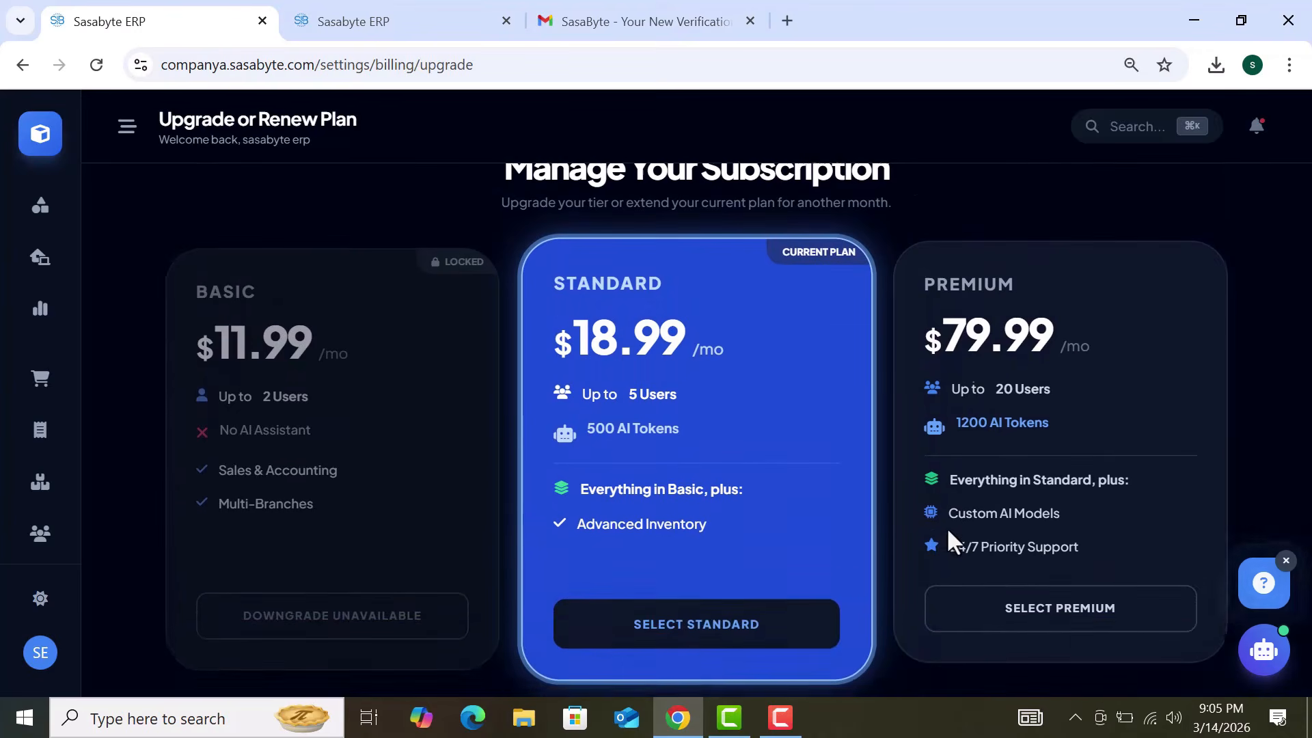
scroll(946, 527, "up", 1)
scroll(946, 527, "down", 2)
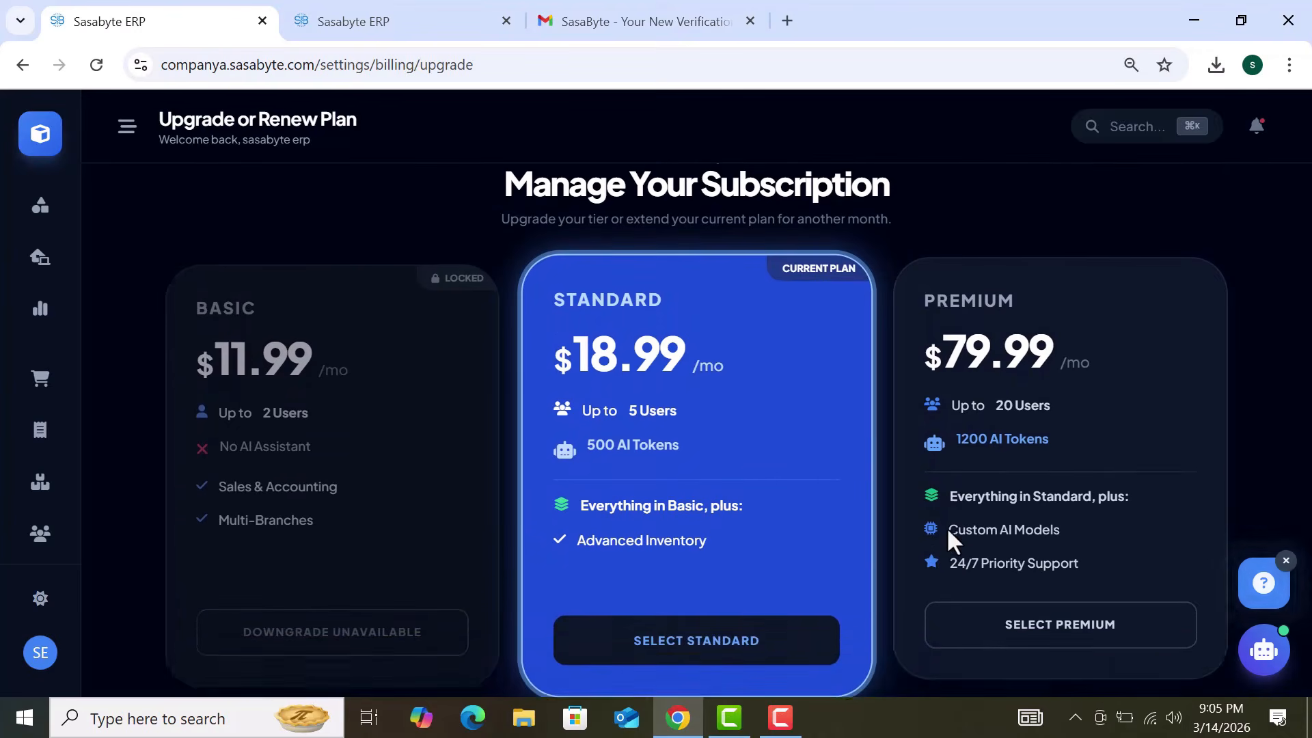
scroll(948, 532, "down", 2)
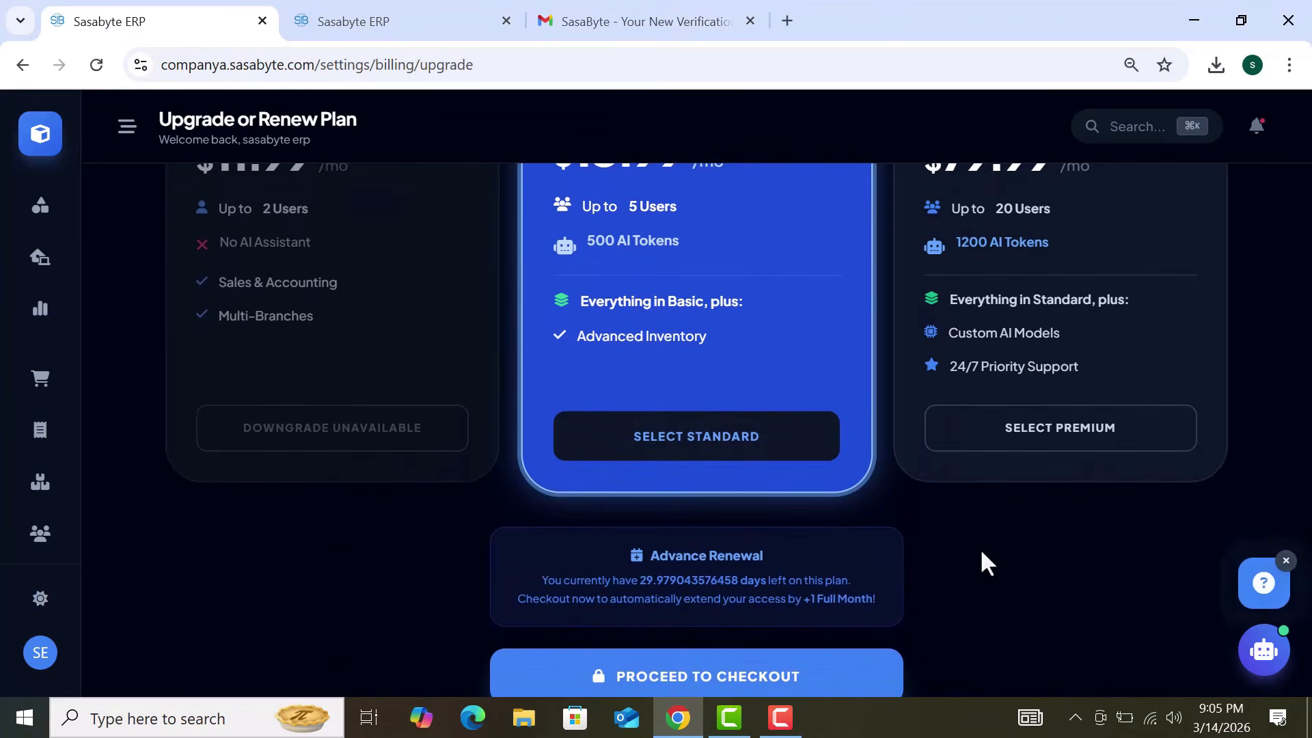
scroll(982, 555, "up", 2)
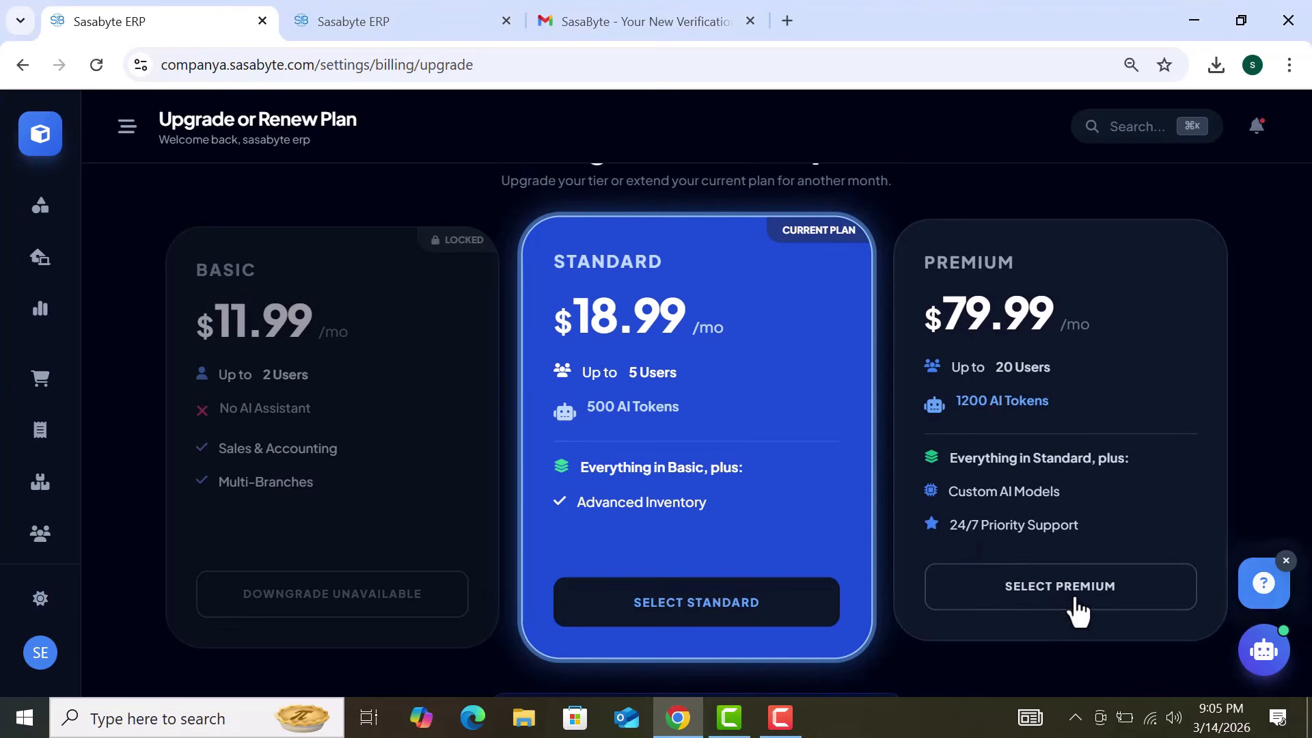
Step: Select Premium and proceed to checkout, then back out to CompanyA's company profile
left_click(1077, 608)
scroll(1026, 639, "down", 4)
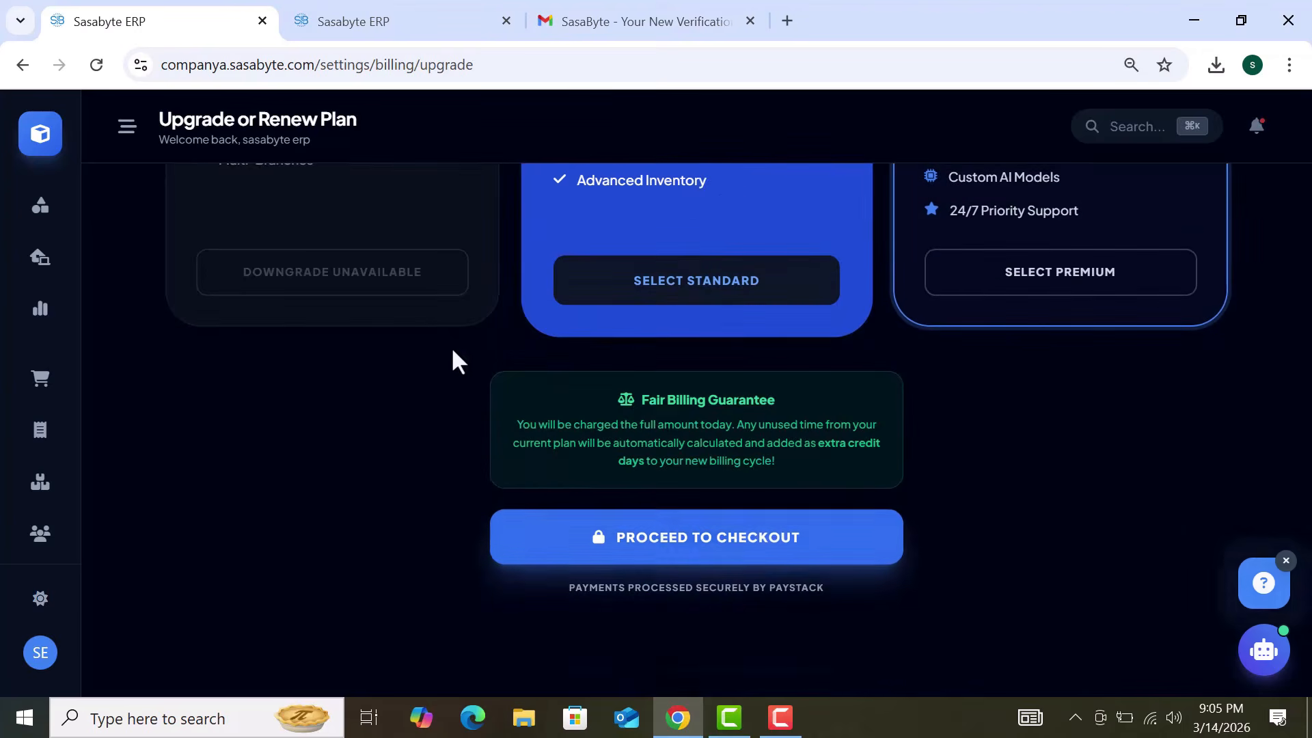
scroll(461, 325, "up", 2)
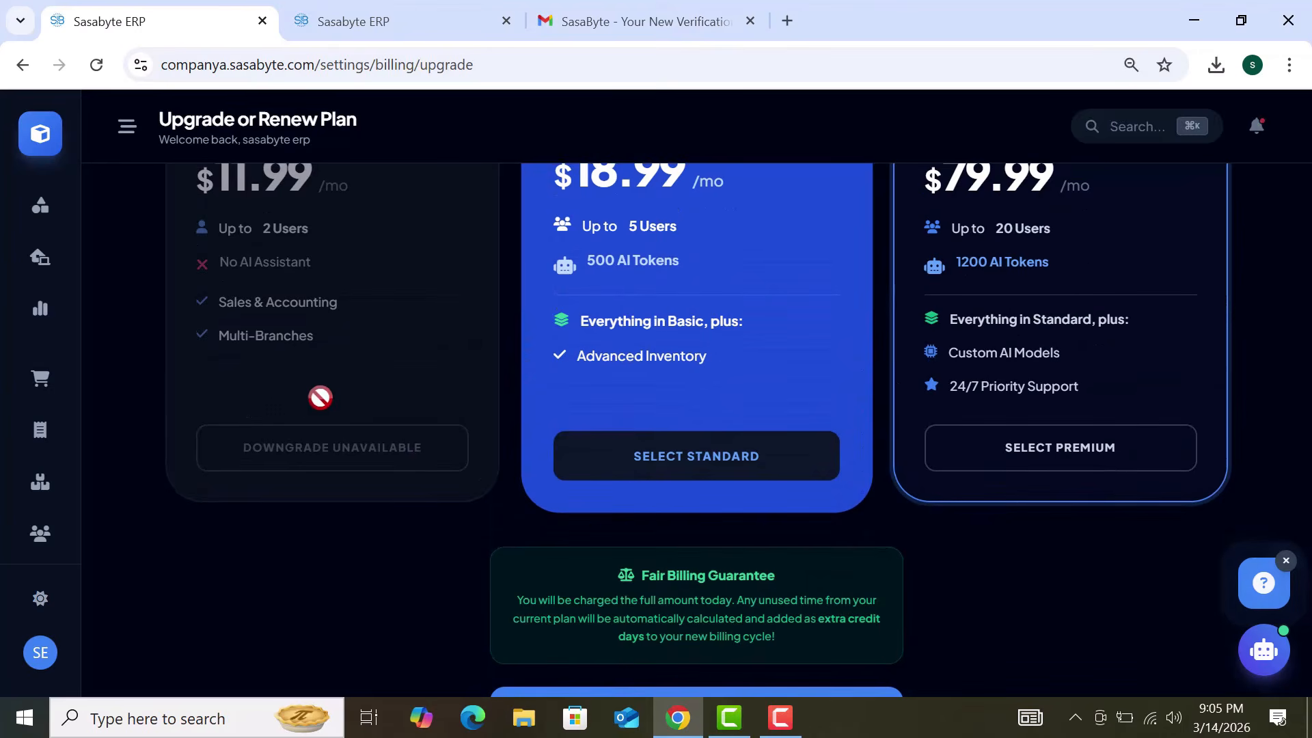
scroll(324, 311, "down", 2)
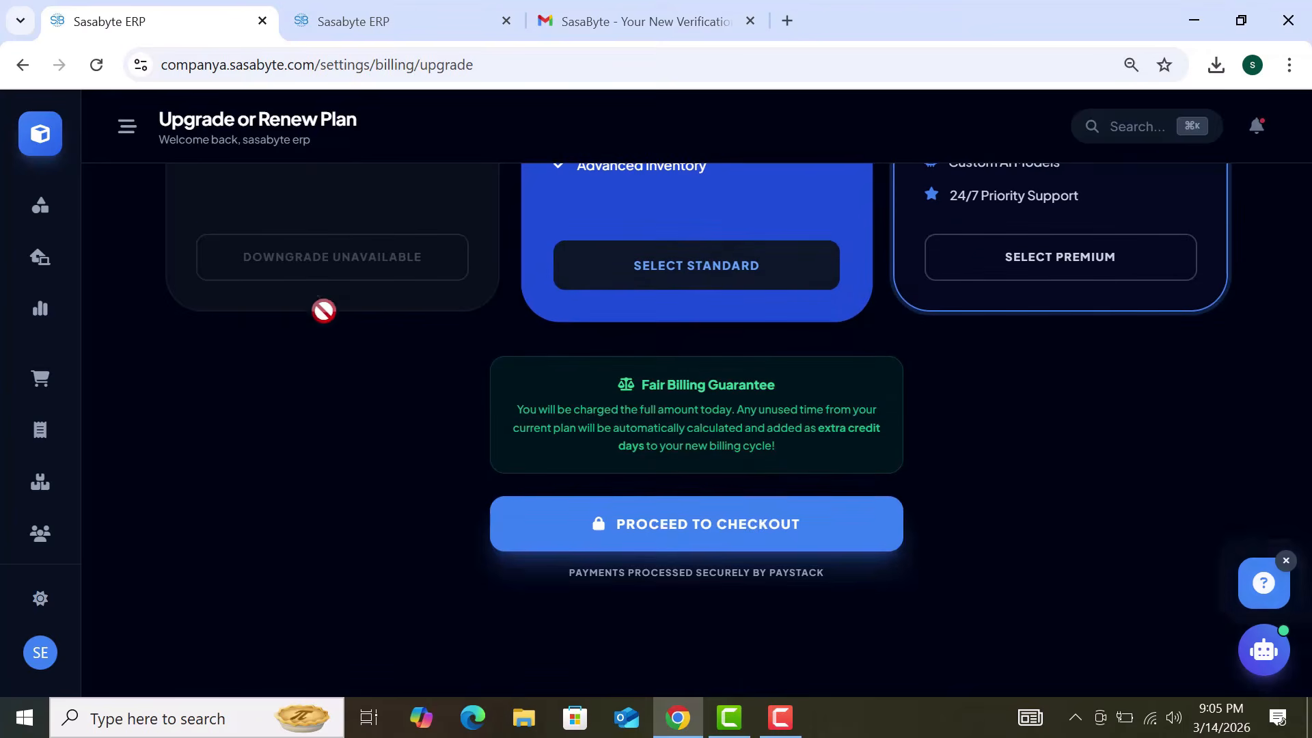
left_click(742, 543)
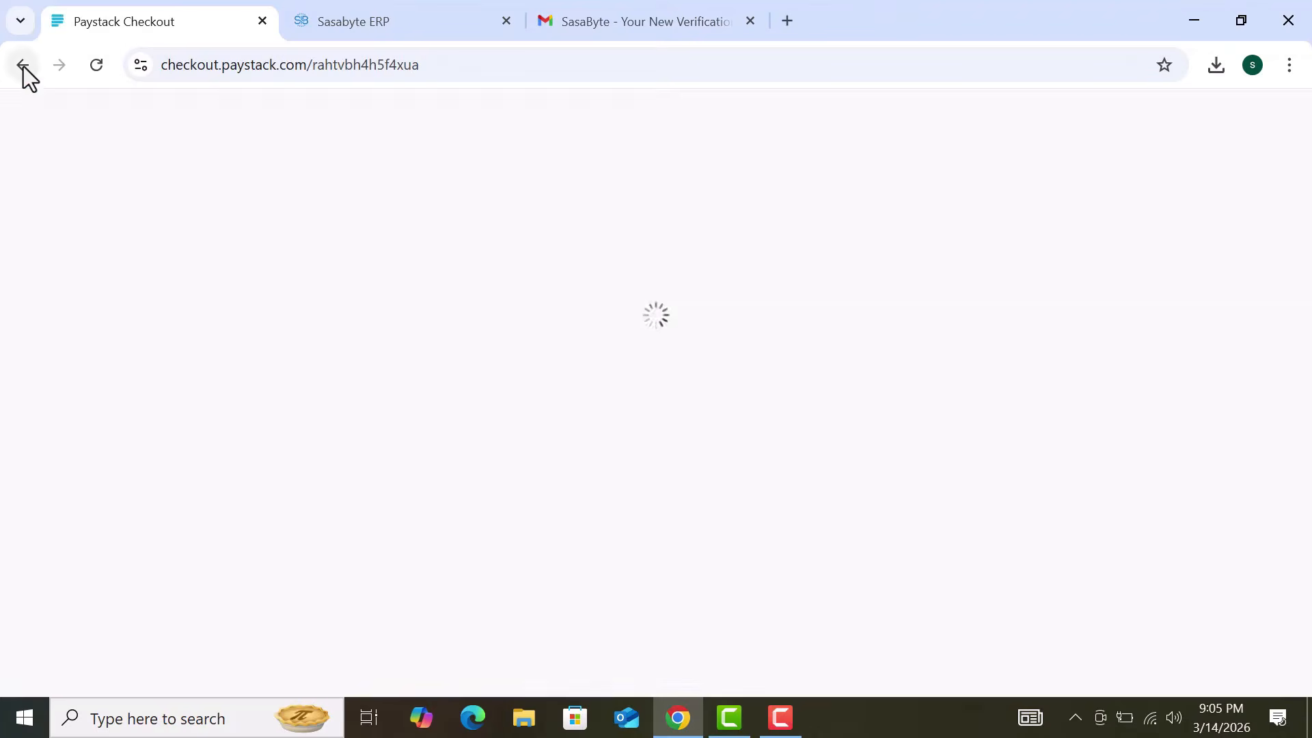
left_click(23, 64)
left_click(443, 313)
Step: Open the company profile editor and look over the logo, Tax PIN / VAT and Website URL fields
left_click(823, 524)
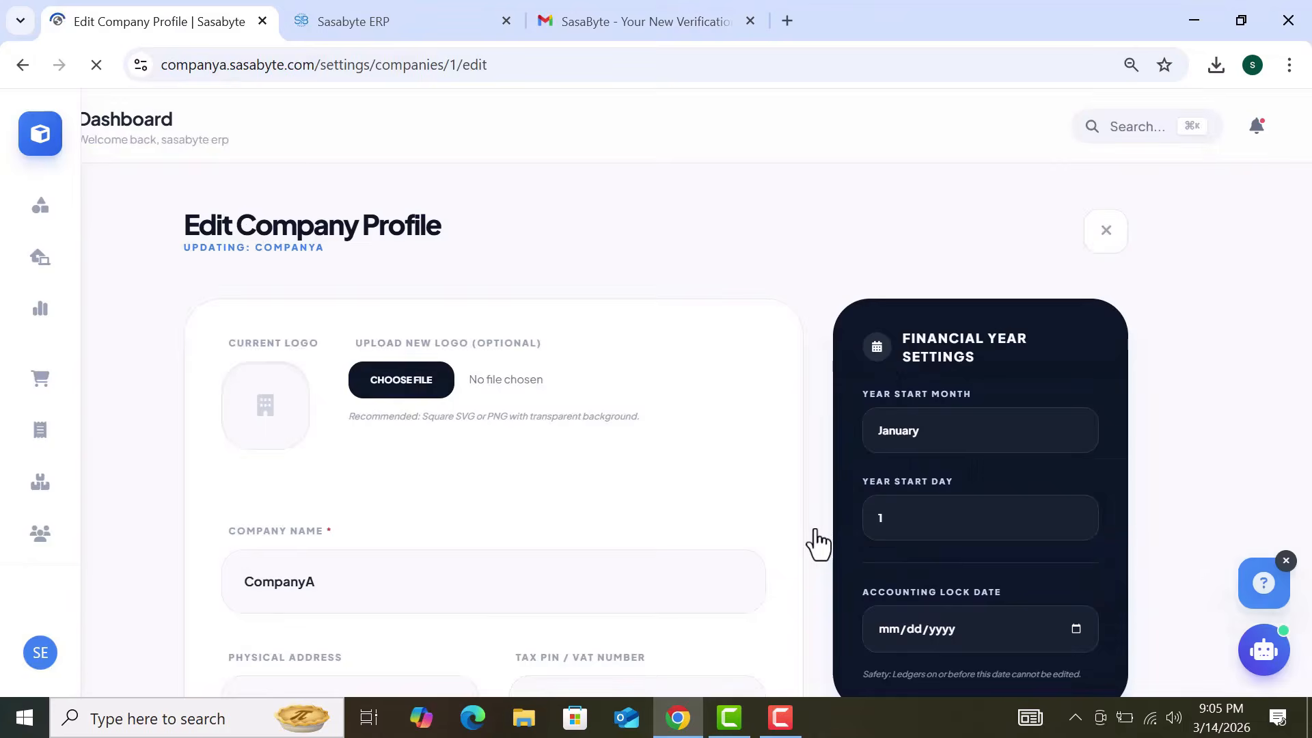
scroll(731, 473, "down", 3)
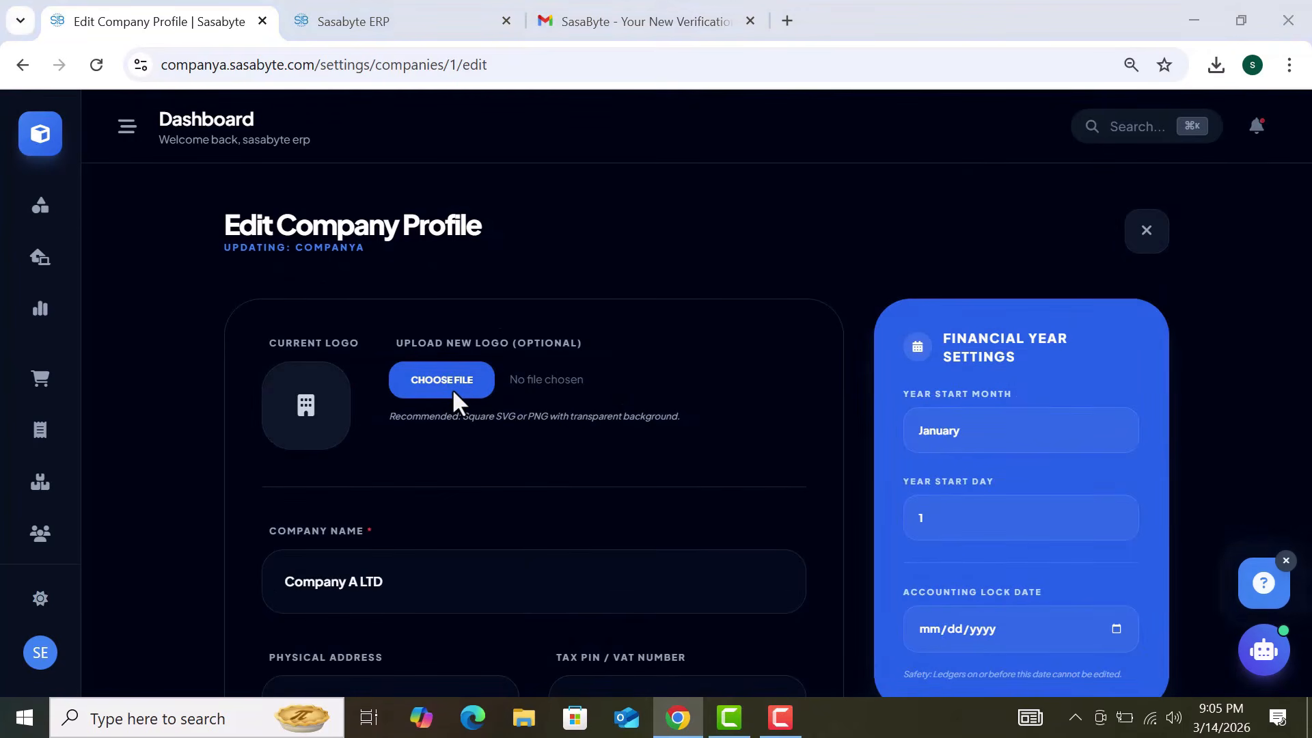
left_click(453, 388)
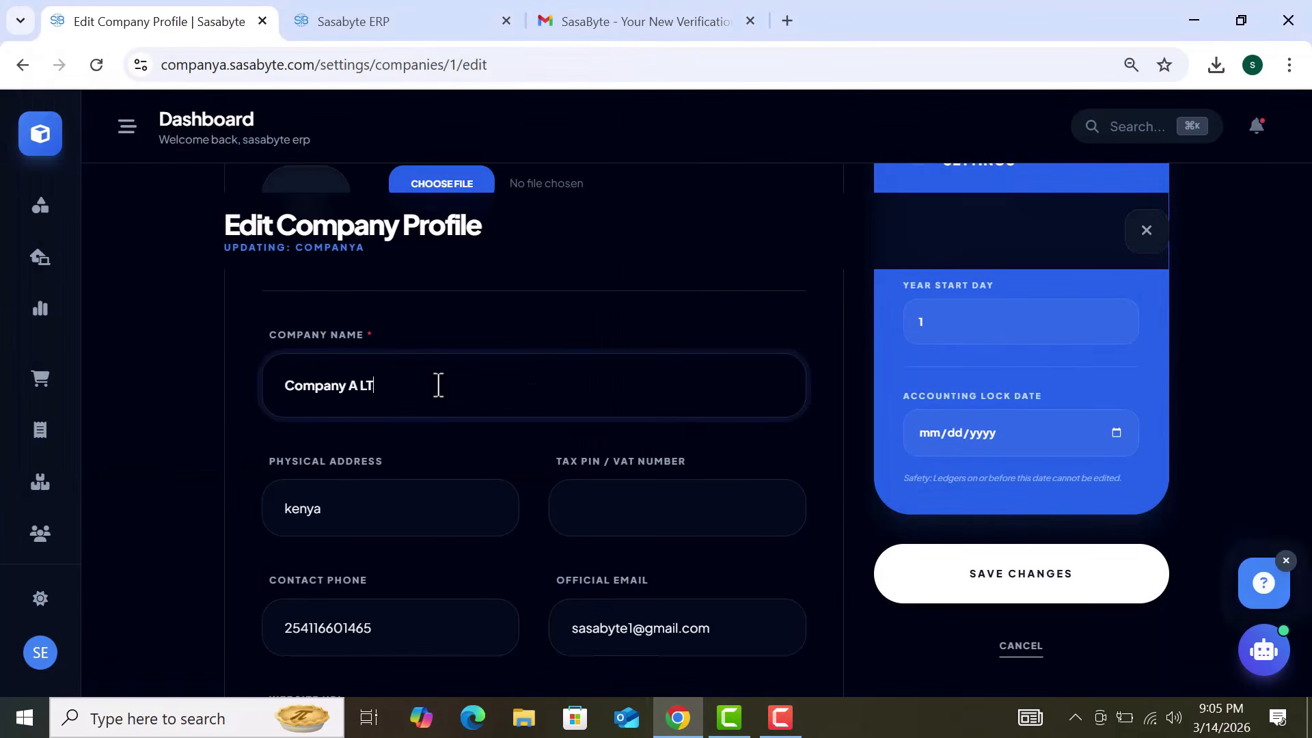
scroll(568, 314, "down", 2)
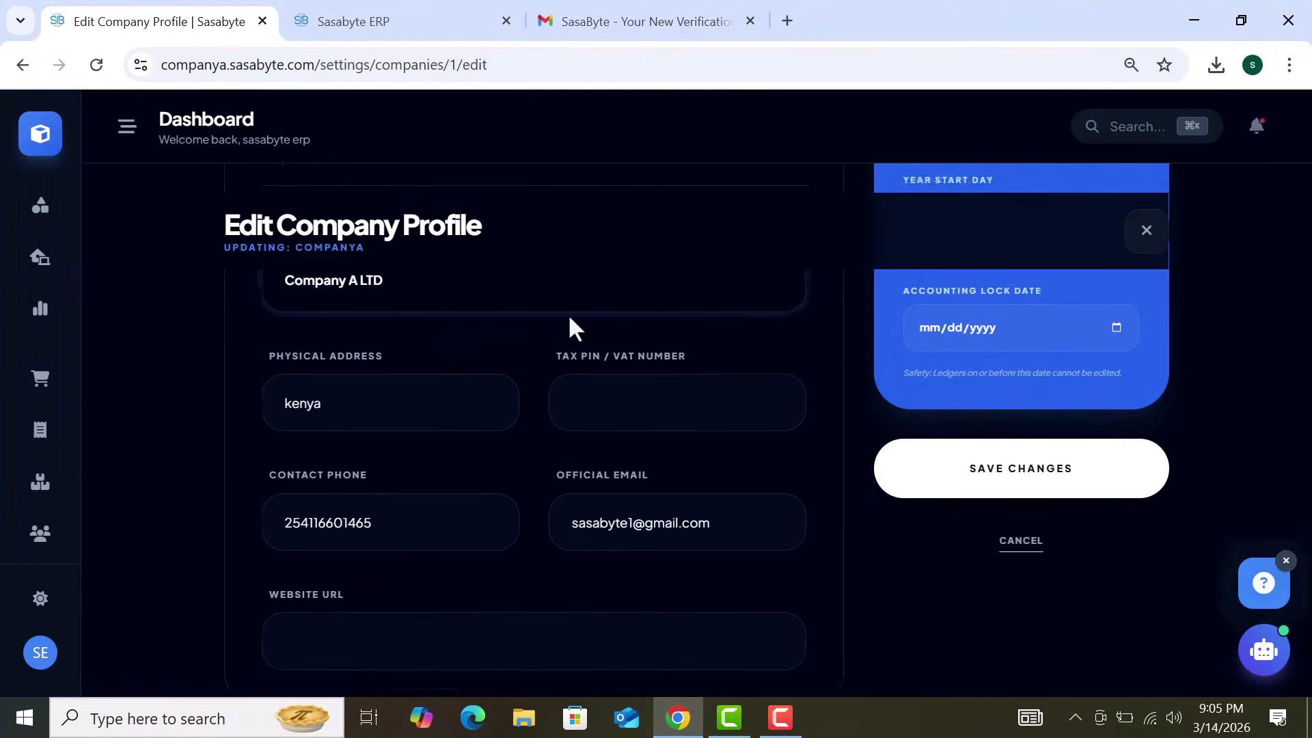
left_click(621, 390)
scroll(621, 391, "down", 3)
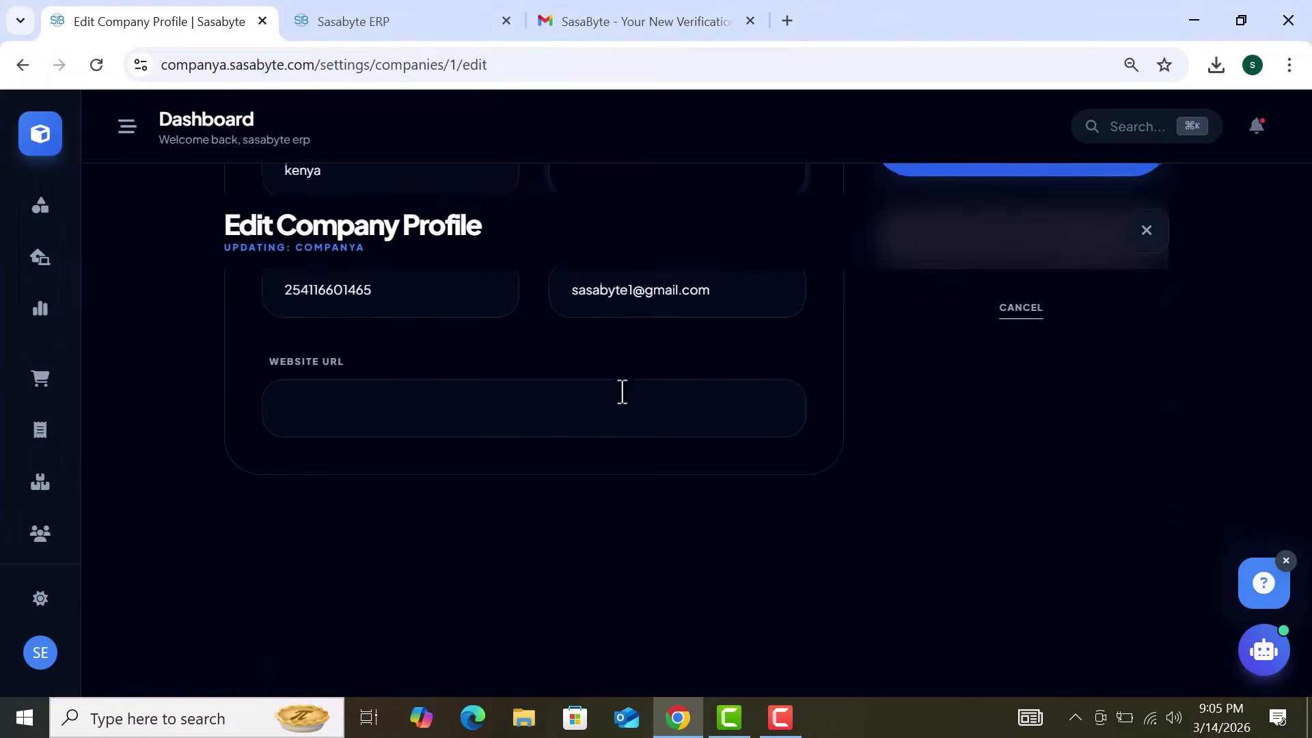
left_click(621, 390)
scroll(622, 391, "up", 5)
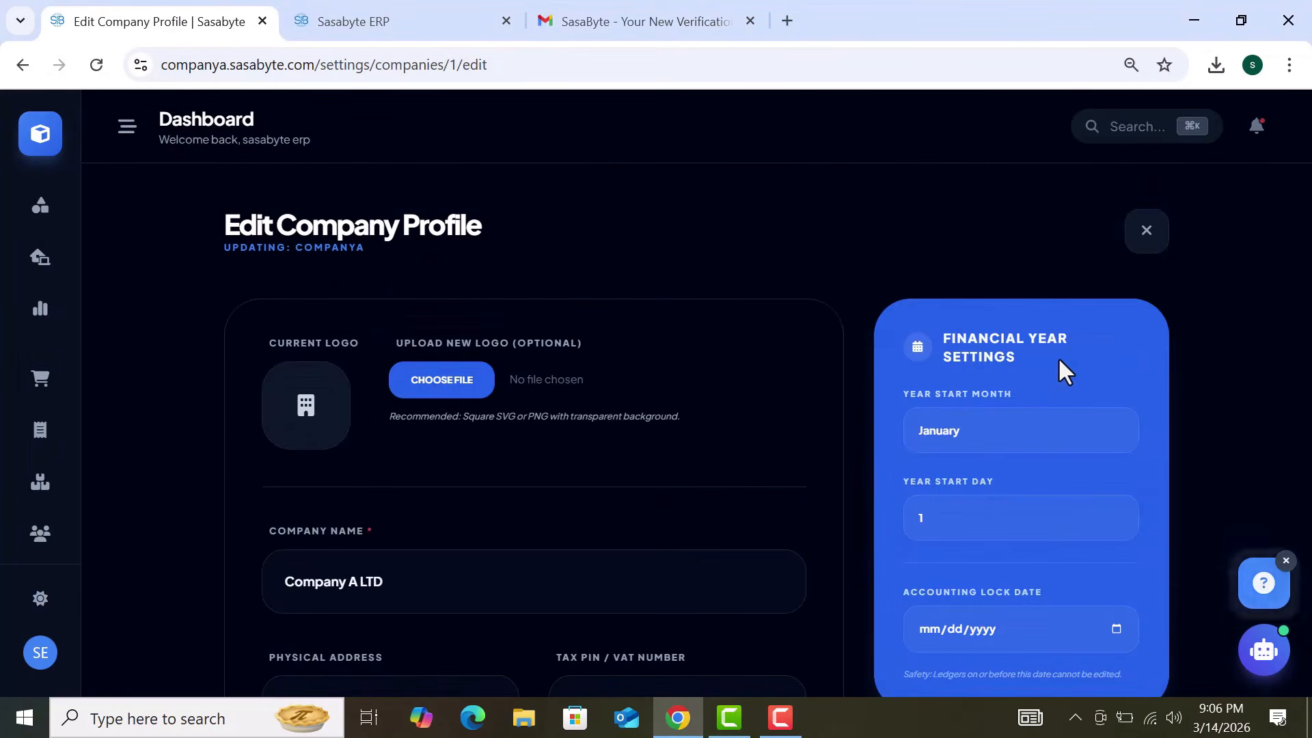
scroll(1060, 362, "down", 1)
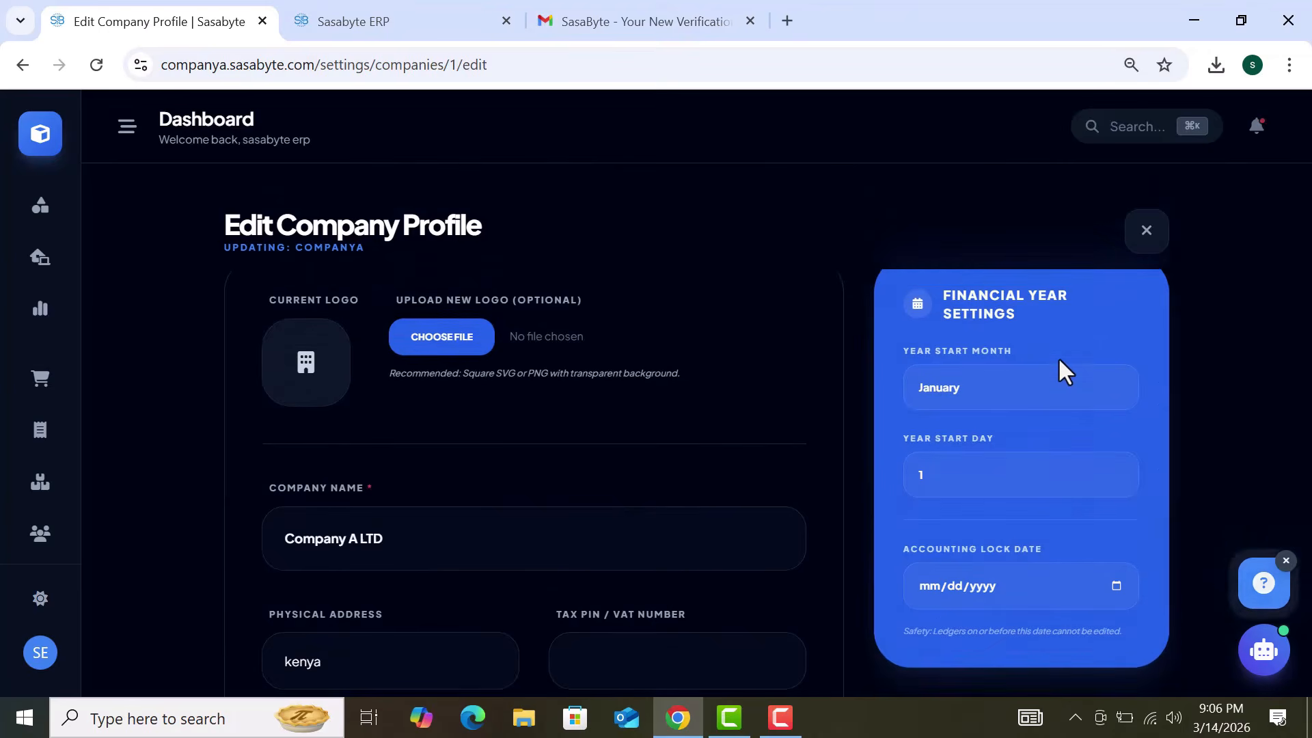
Step: Check the accounting lock-date calendar and the January Year Start Month, then discard the profile edits
left_click(1117, 585)
left_click(1221, 437)
left_click(1121, 588)
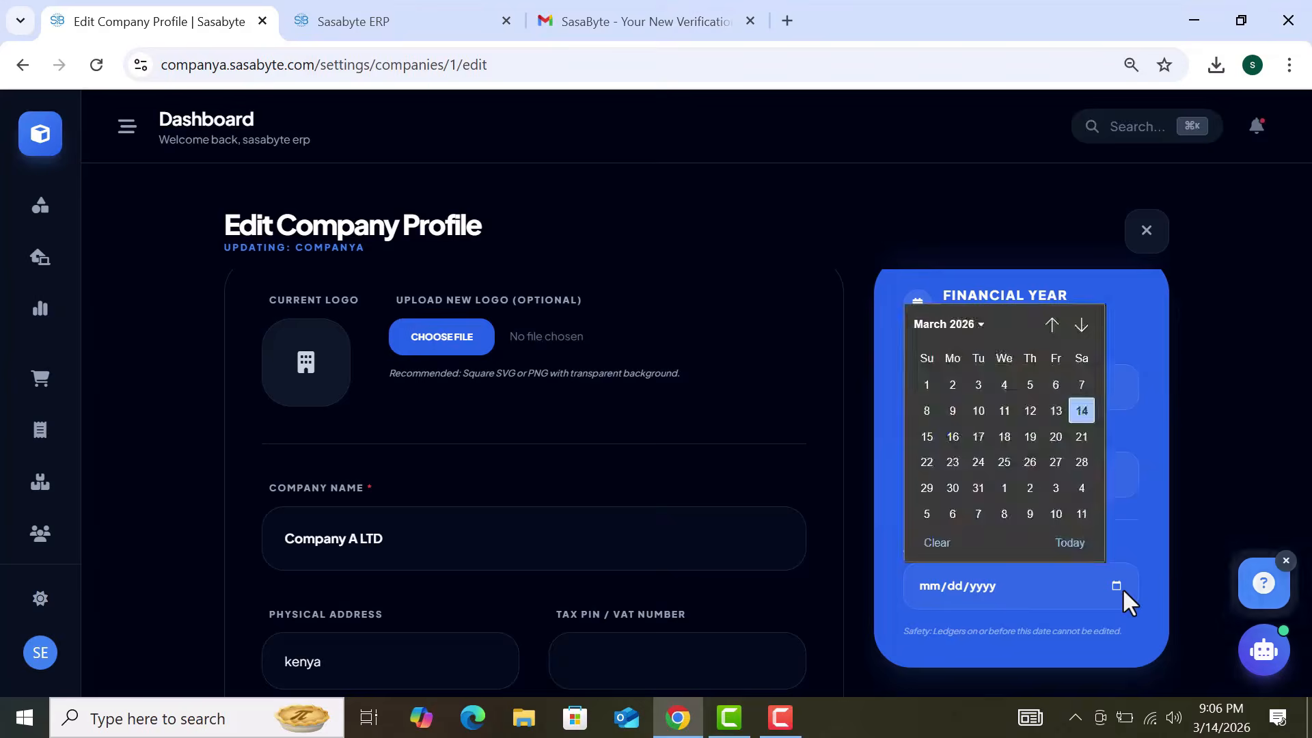
left_click(1201, 425)
left_click(1087, 402)
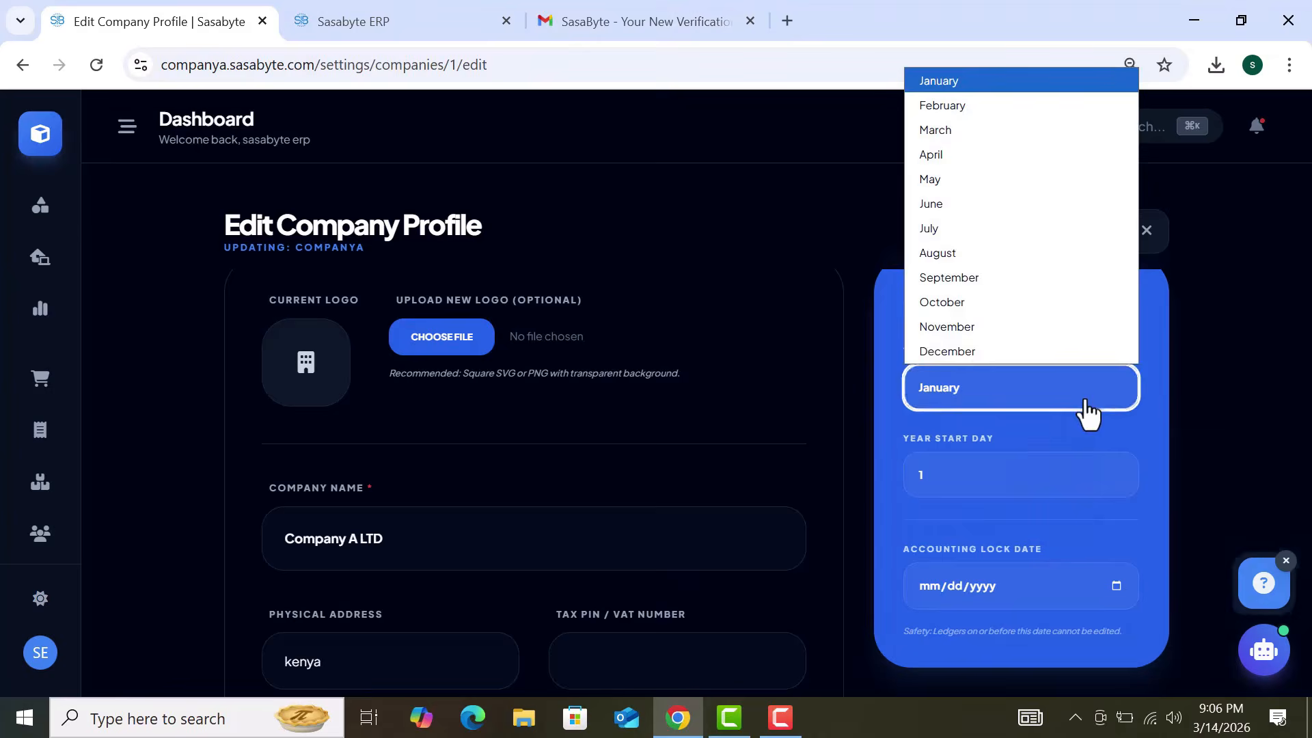
left_click(1087, 401)
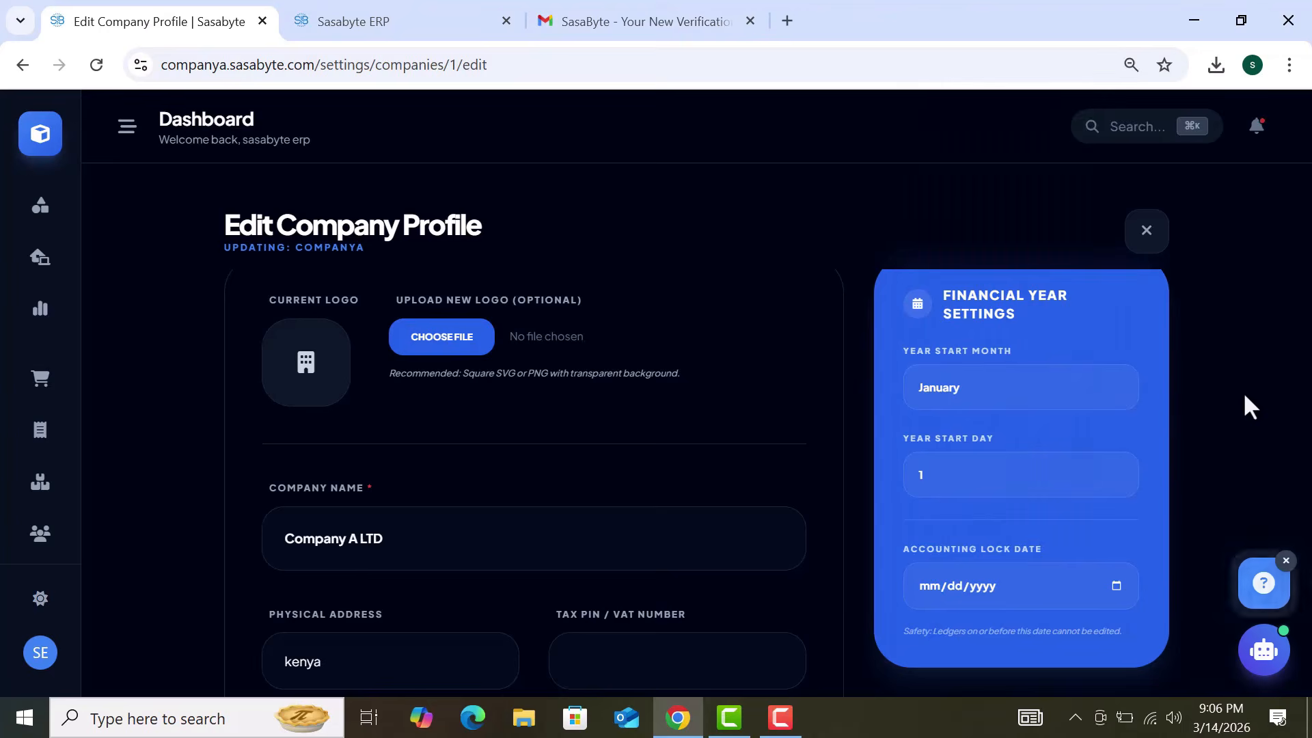
scroll(1245, 397, "down", 2)
scroll(1244, 396, "up", 3)
scroll(1244, 397, "down", 4)
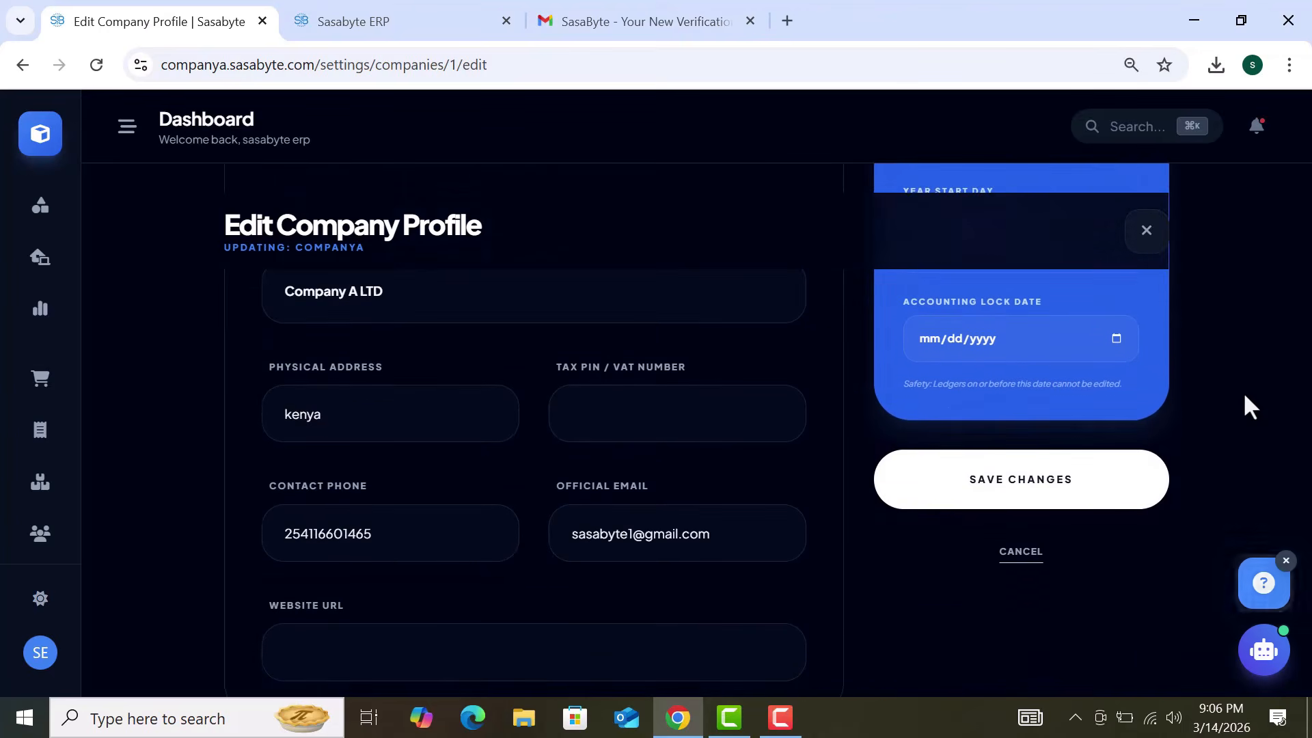
scroll(1245, 403, "up", 4)
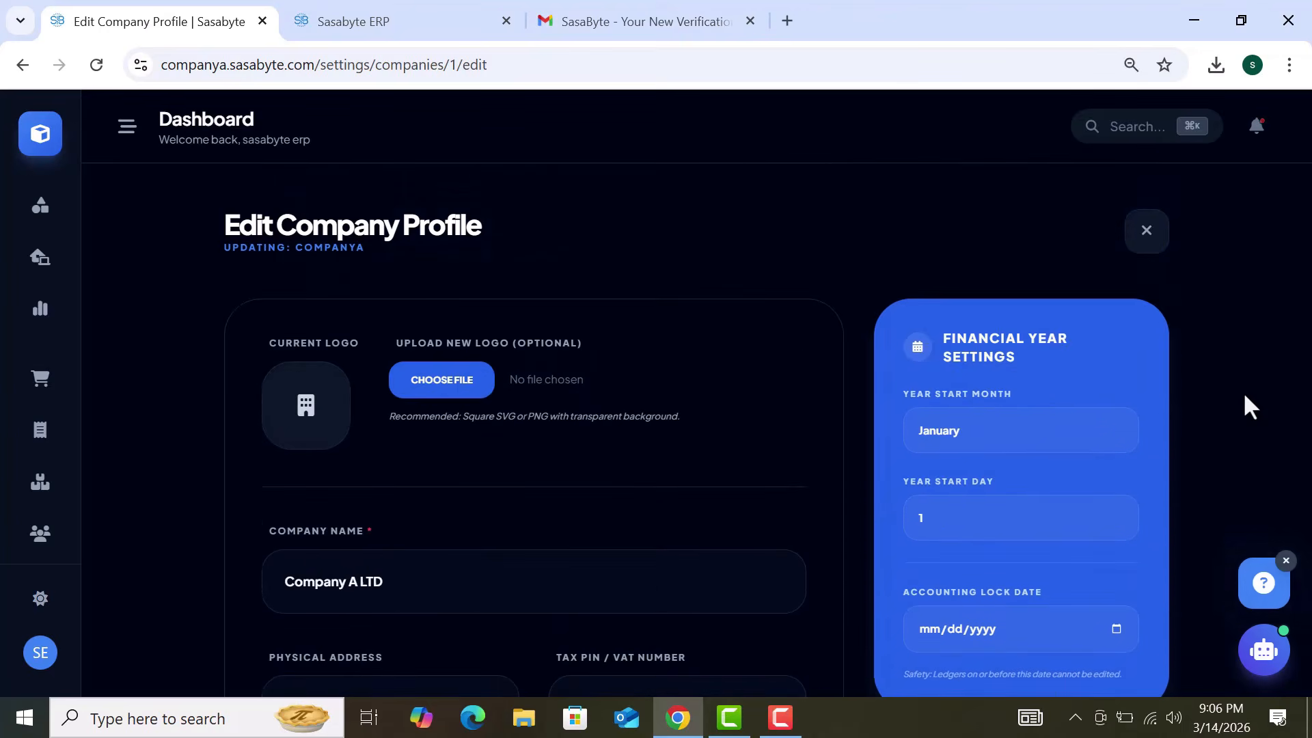
left_click(1152, 239)
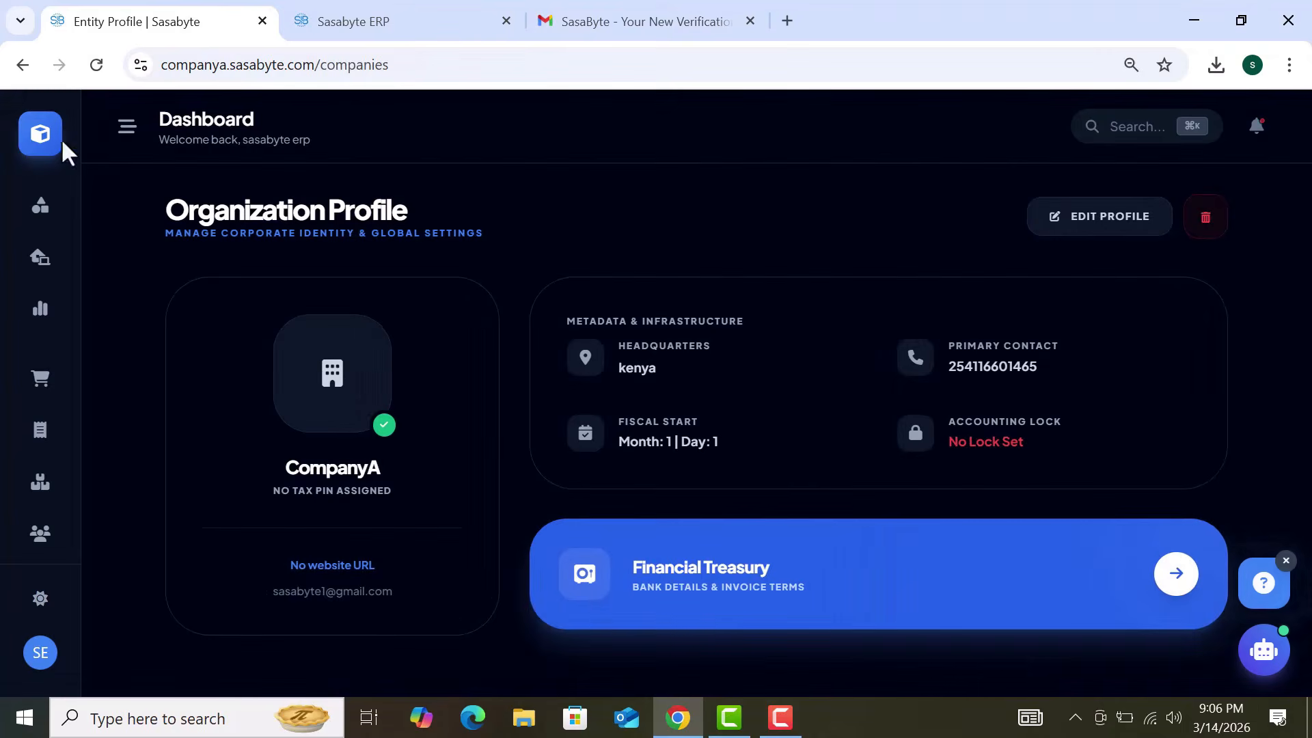
left_click(22, 69)
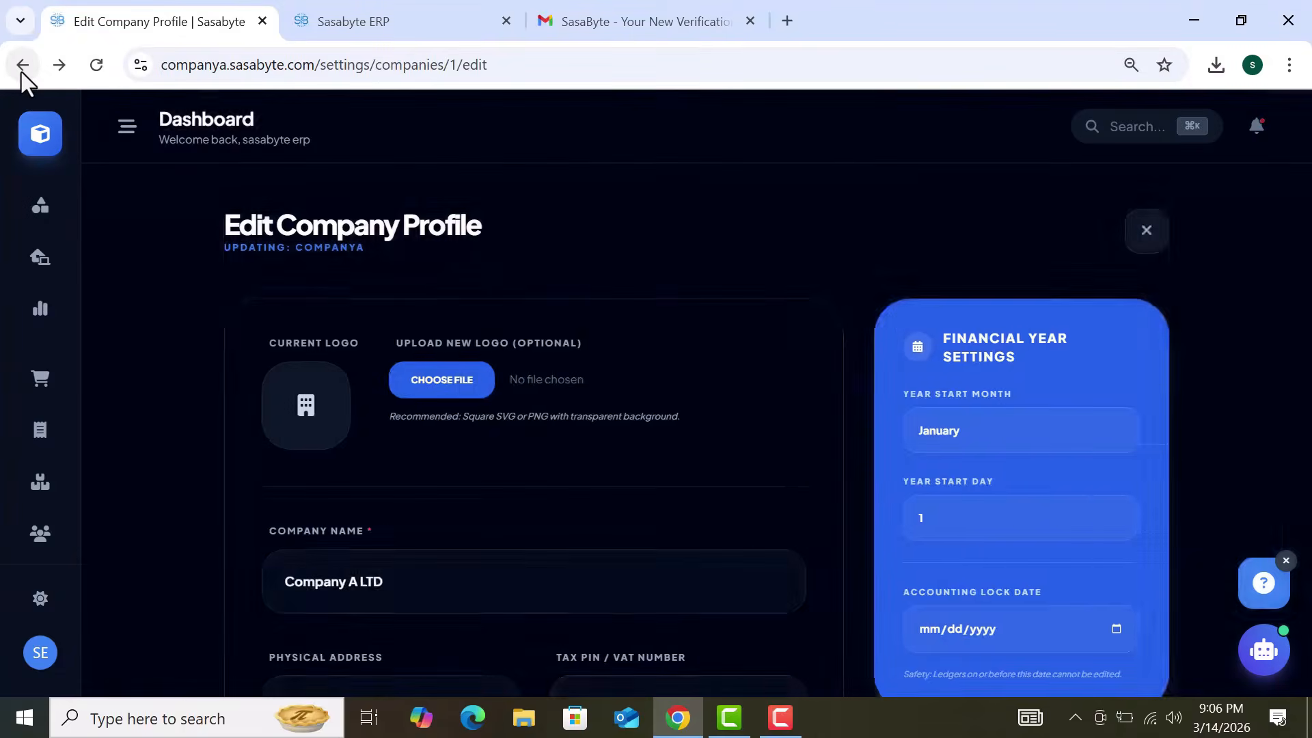
Step: Set the Primary Theme colour to the sampled dark card shade, RGB 30, 41, 59
left_click(22, 69)
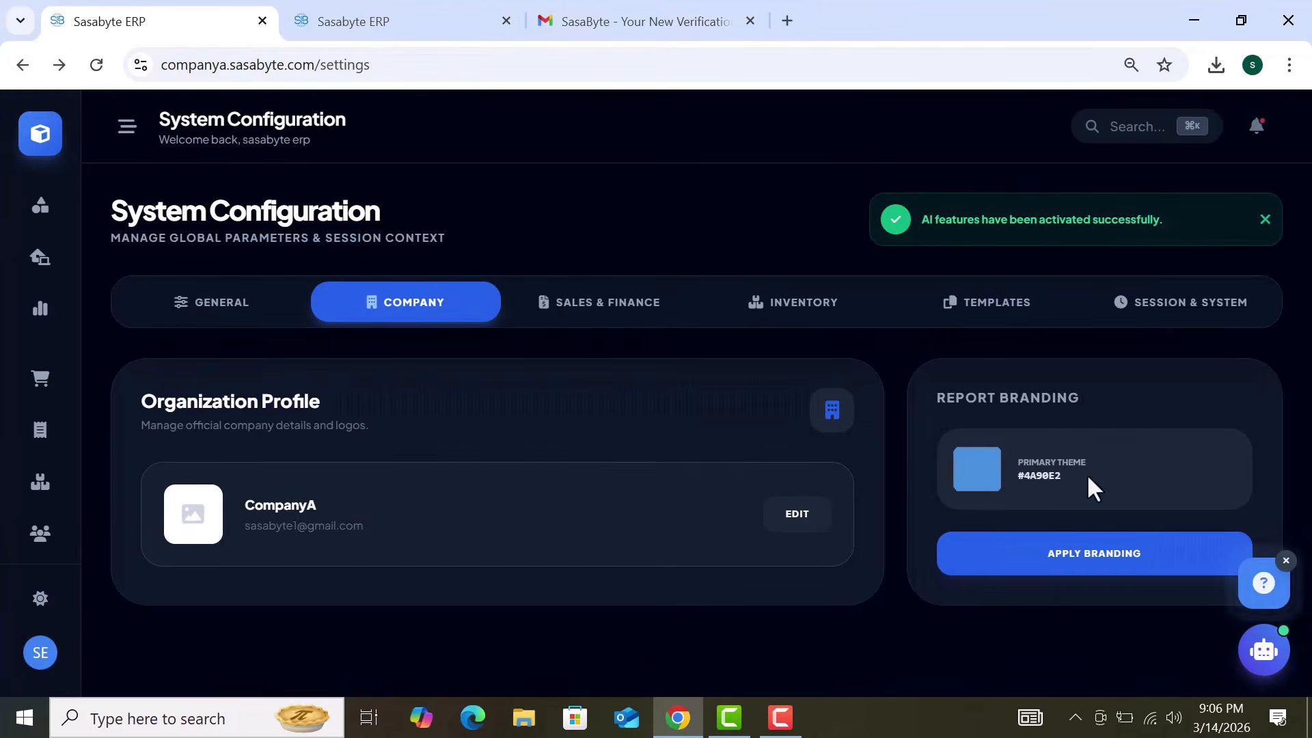
left_click(989, 481)
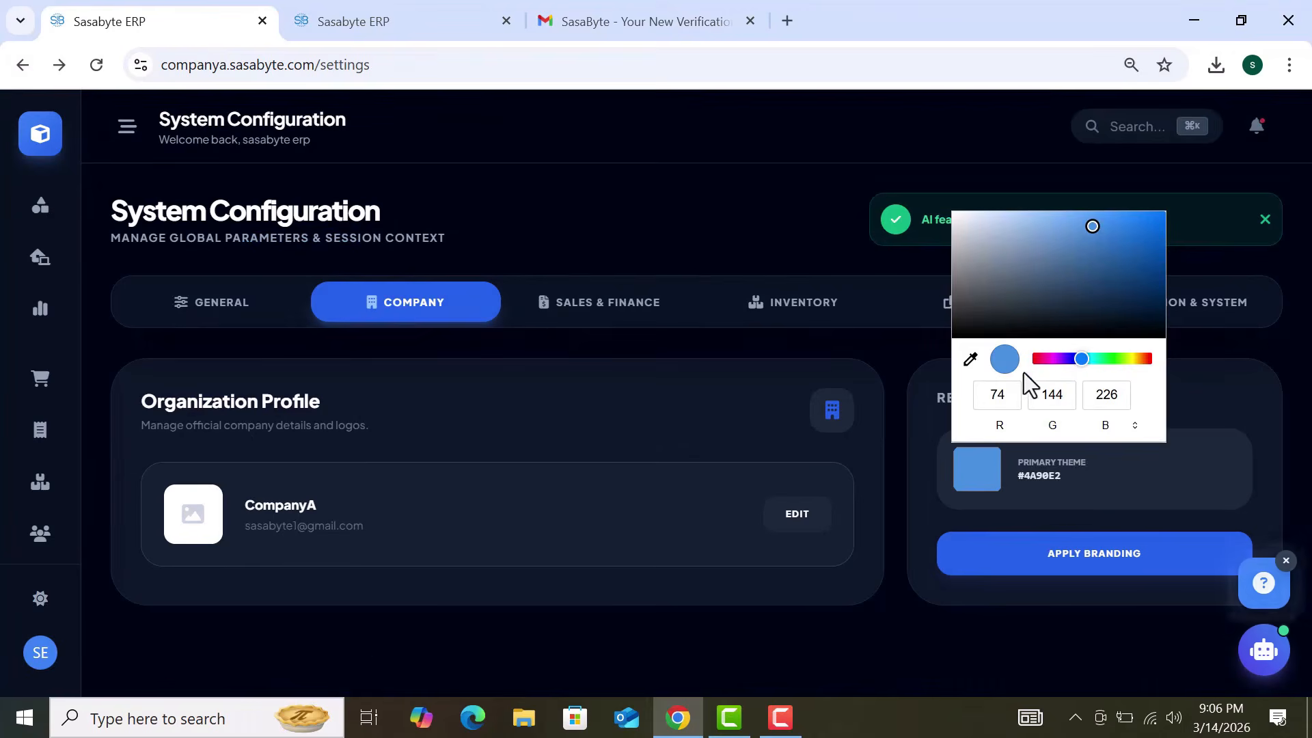
left_click(971, 359)
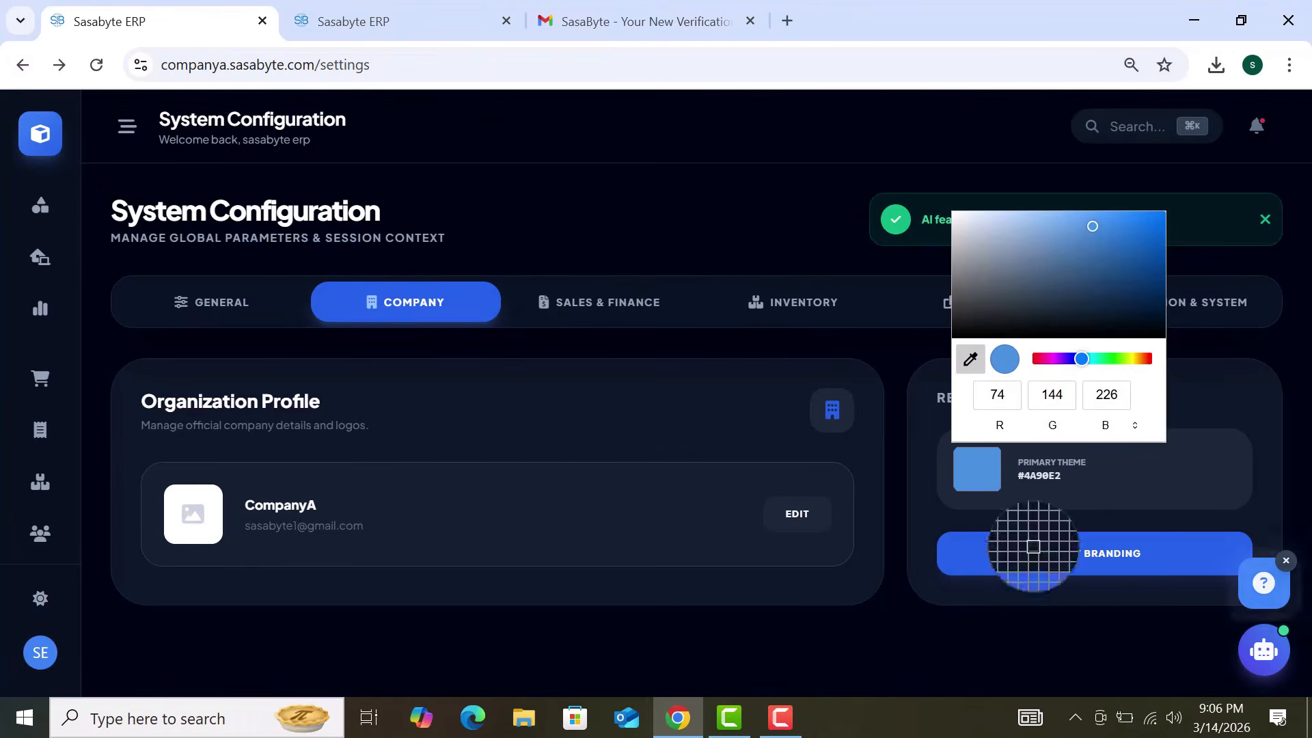
left_click(1066, 485)
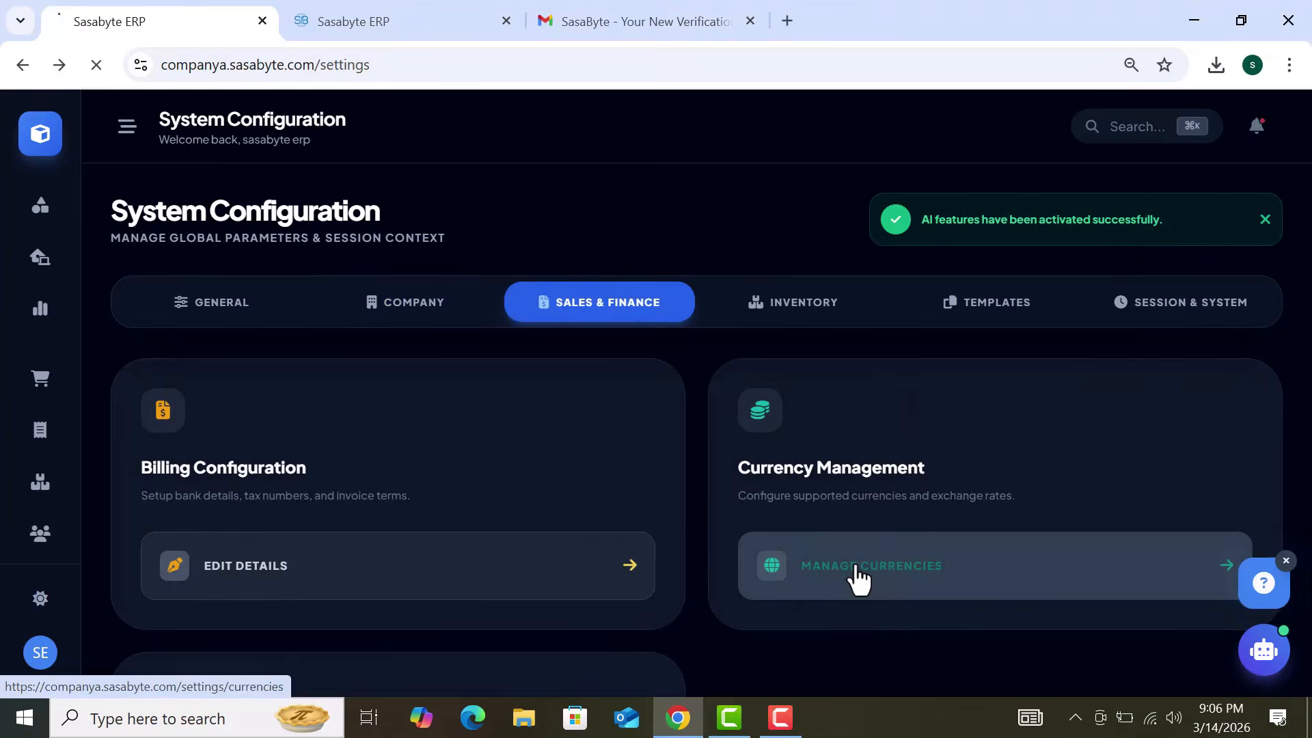
Step: Change the Kenyan Shilling currency to name USD, code USD and symbol $, and update it
left_click(859, 576)
left_click(1146, 400)
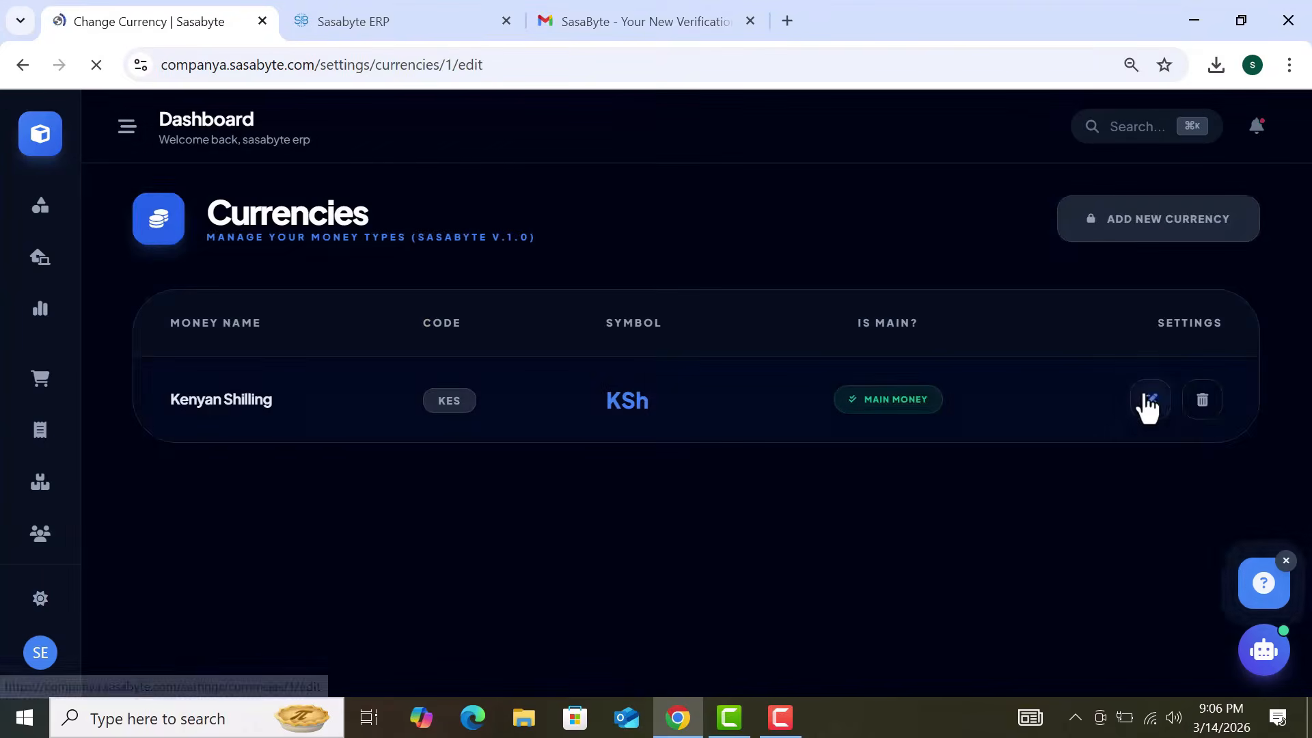
key("ctrl+a")
type("USD")
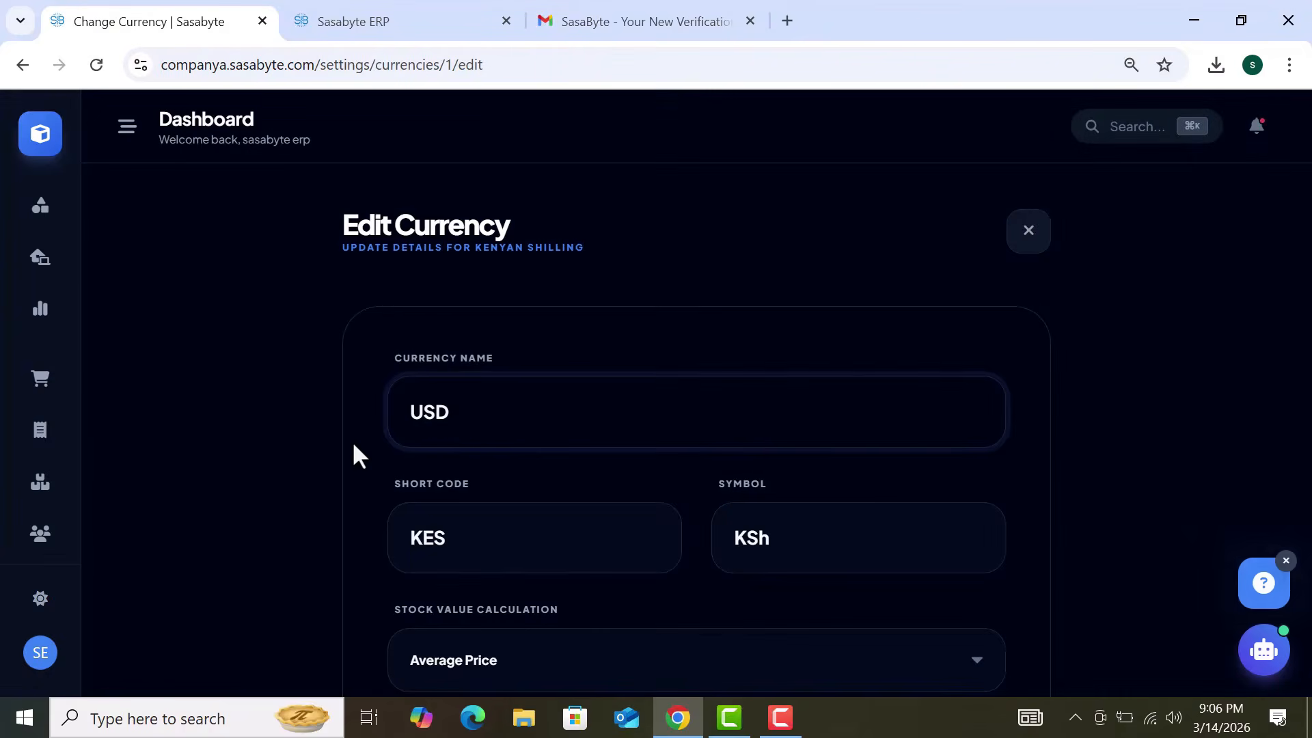
left_click(495, 547)
key("ctrl+a")
type("USD")
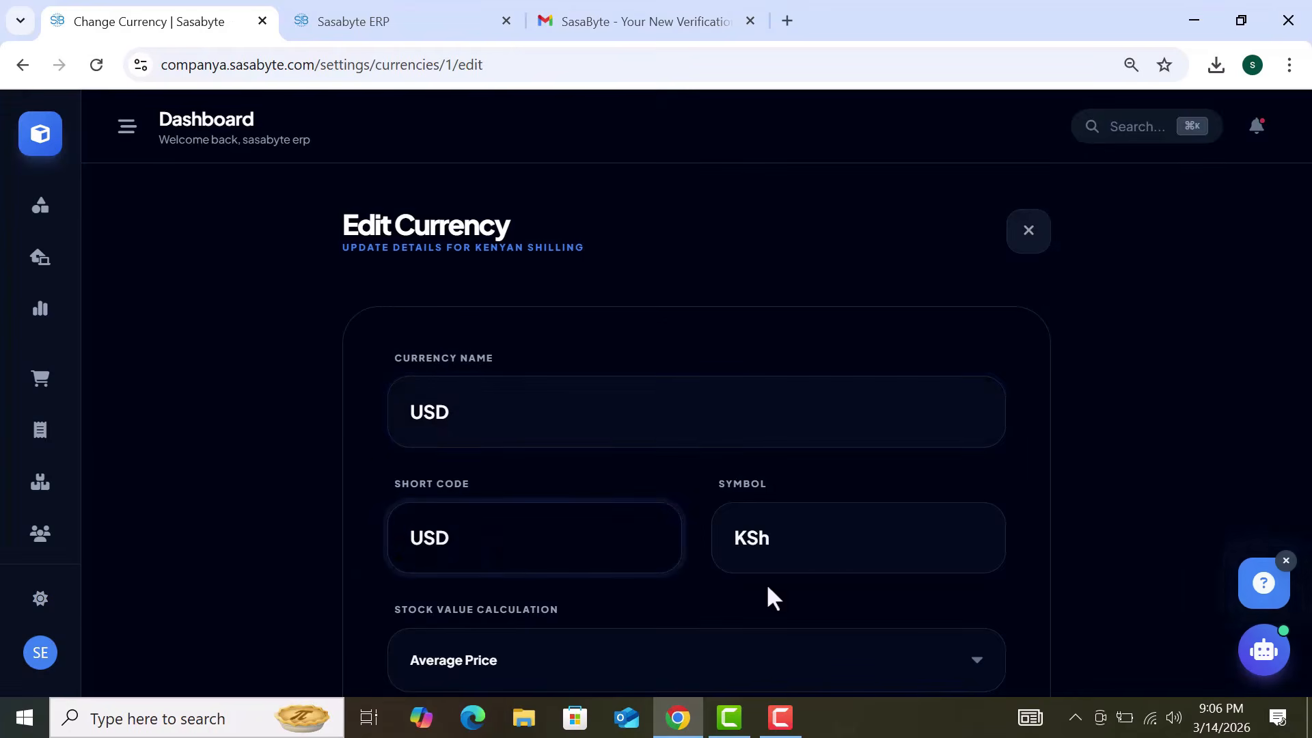
left_click(822, 554)
key("ctrl+a")
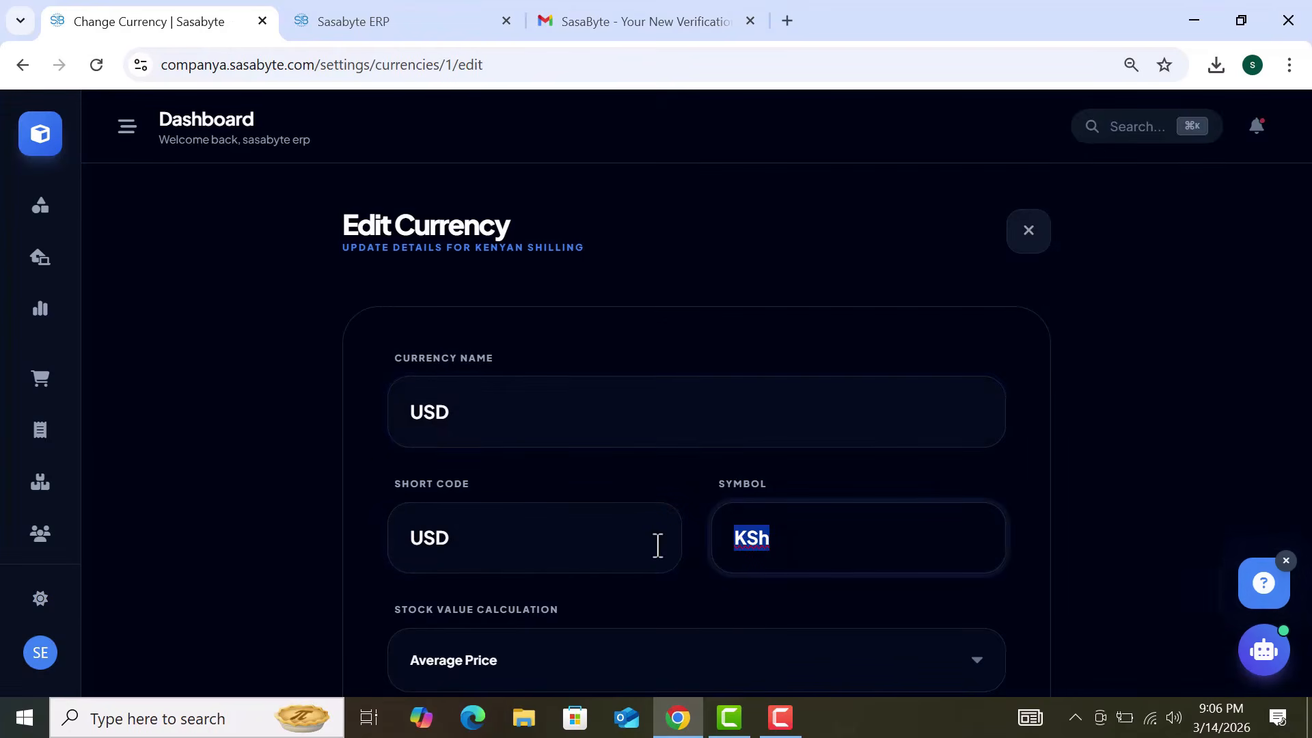
type("&")
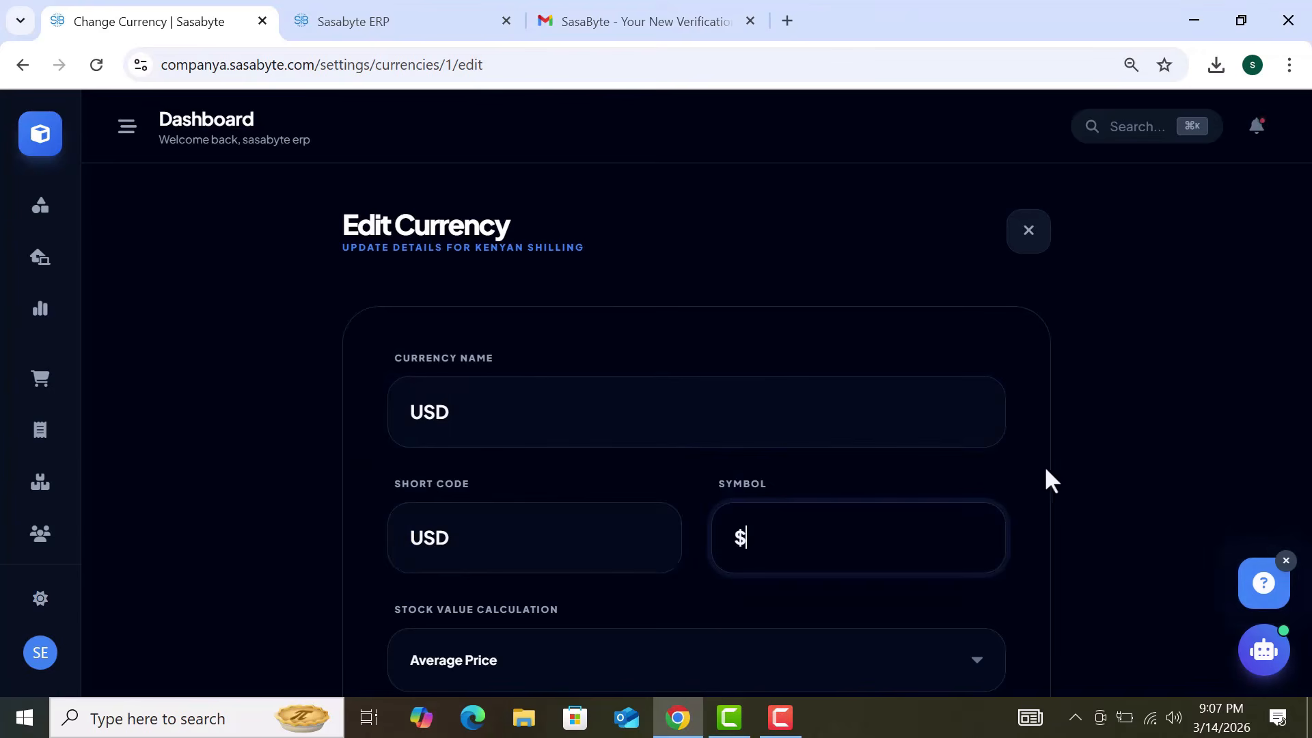
scroll(1059, 475, "down", 3)
left_click(606, 666)
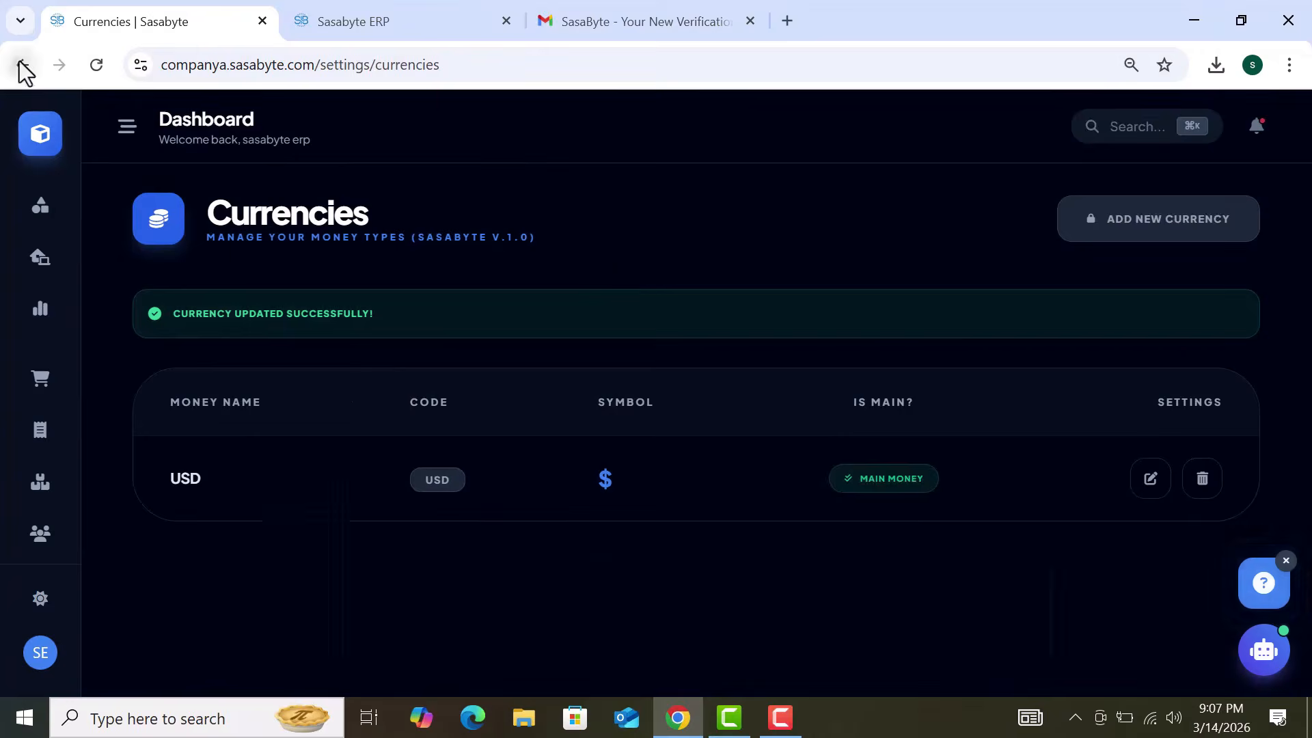
Step: Return to the Sales & Finance settings and open the Billing Configuration details
left_click(22, 65)
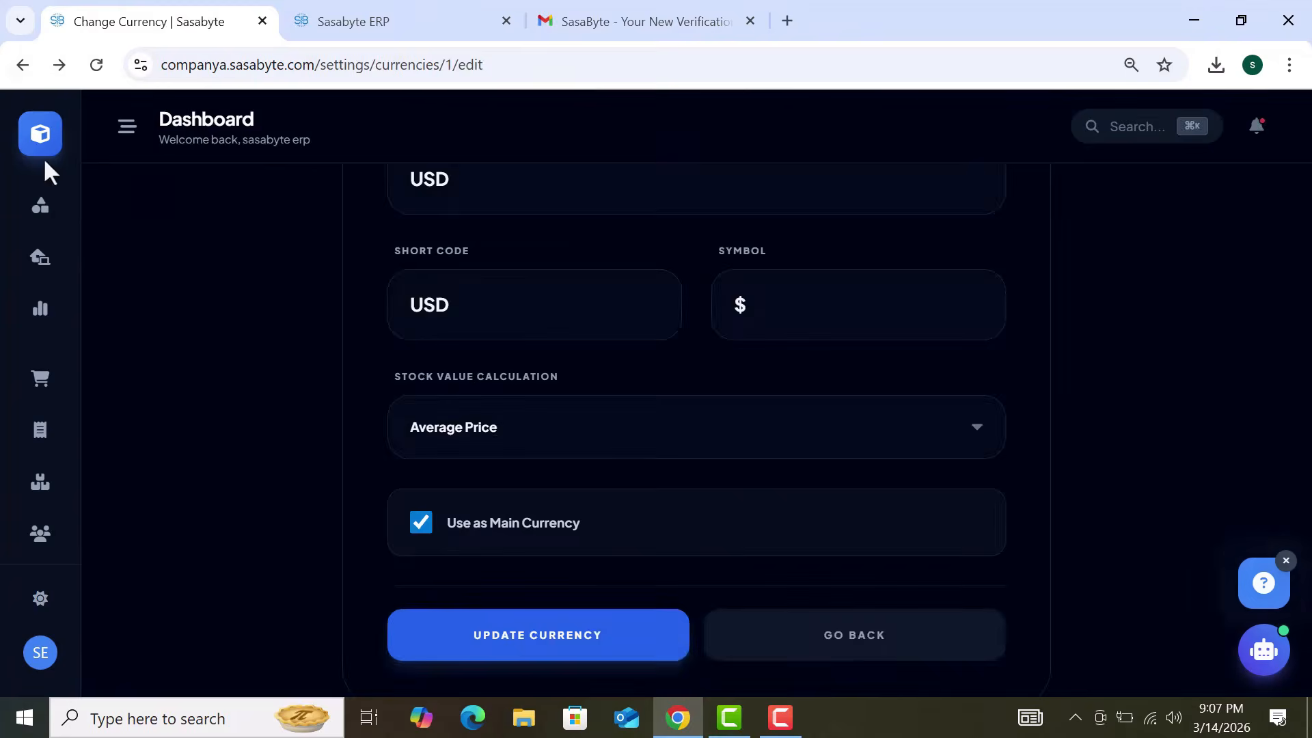
left_click(22, 65)
scroll(581, 474, "down", 1)
left_click(582, 476)
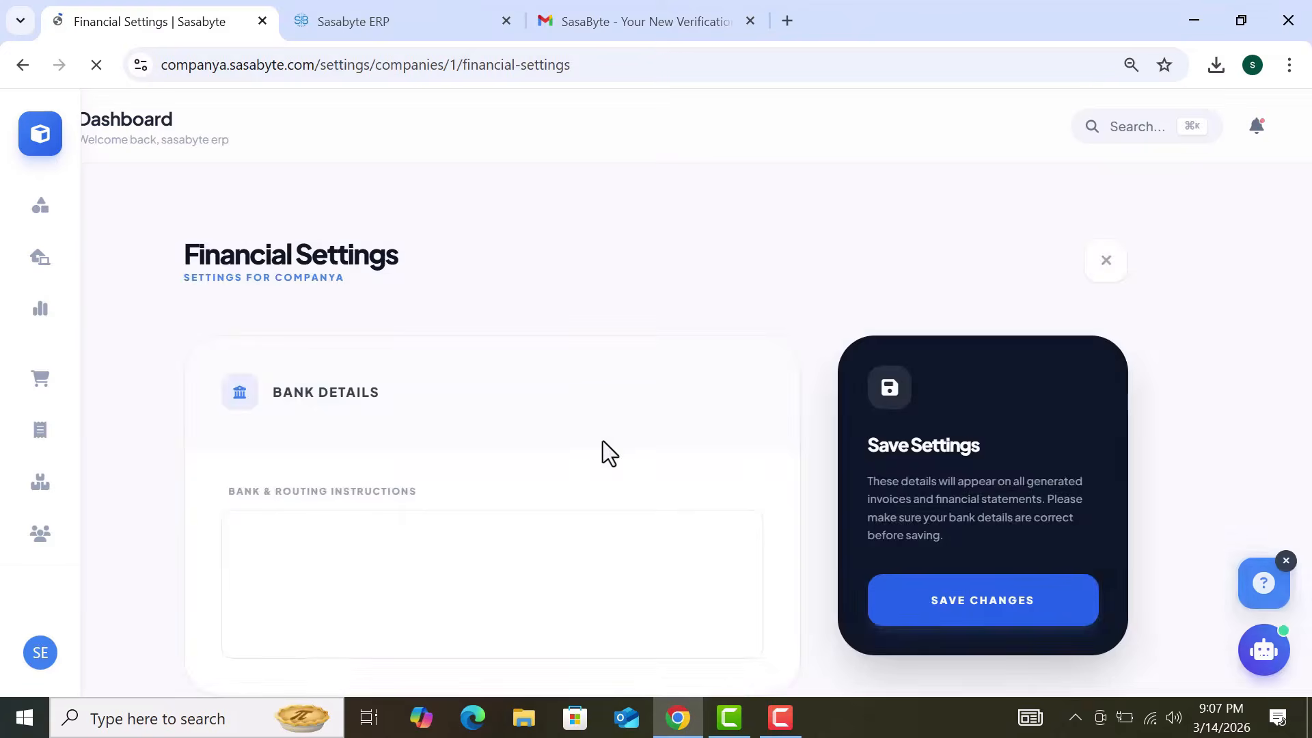
Step: Review the empty Bank & Routing Instructions and Invoice Terms fields, then go back to system configuration
scroll(604, 451, "down", 8)
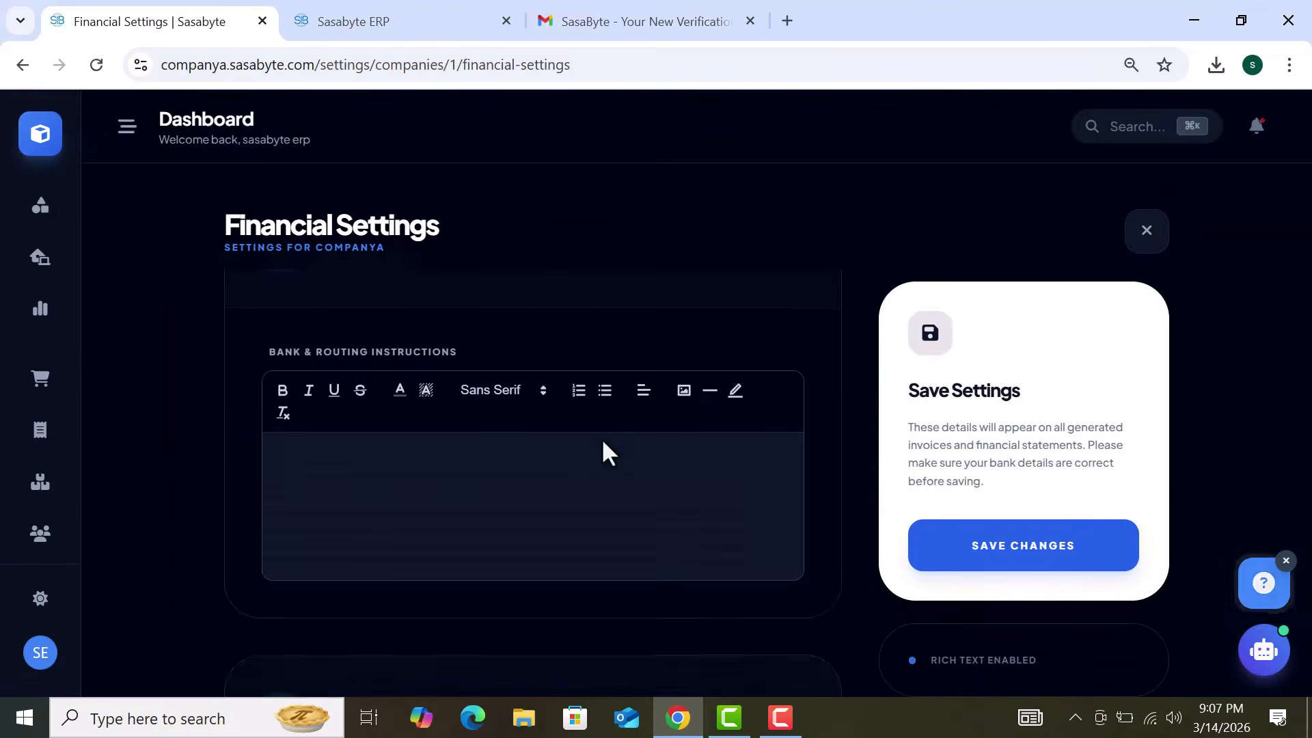
scroll(604, 448, "down", 3)
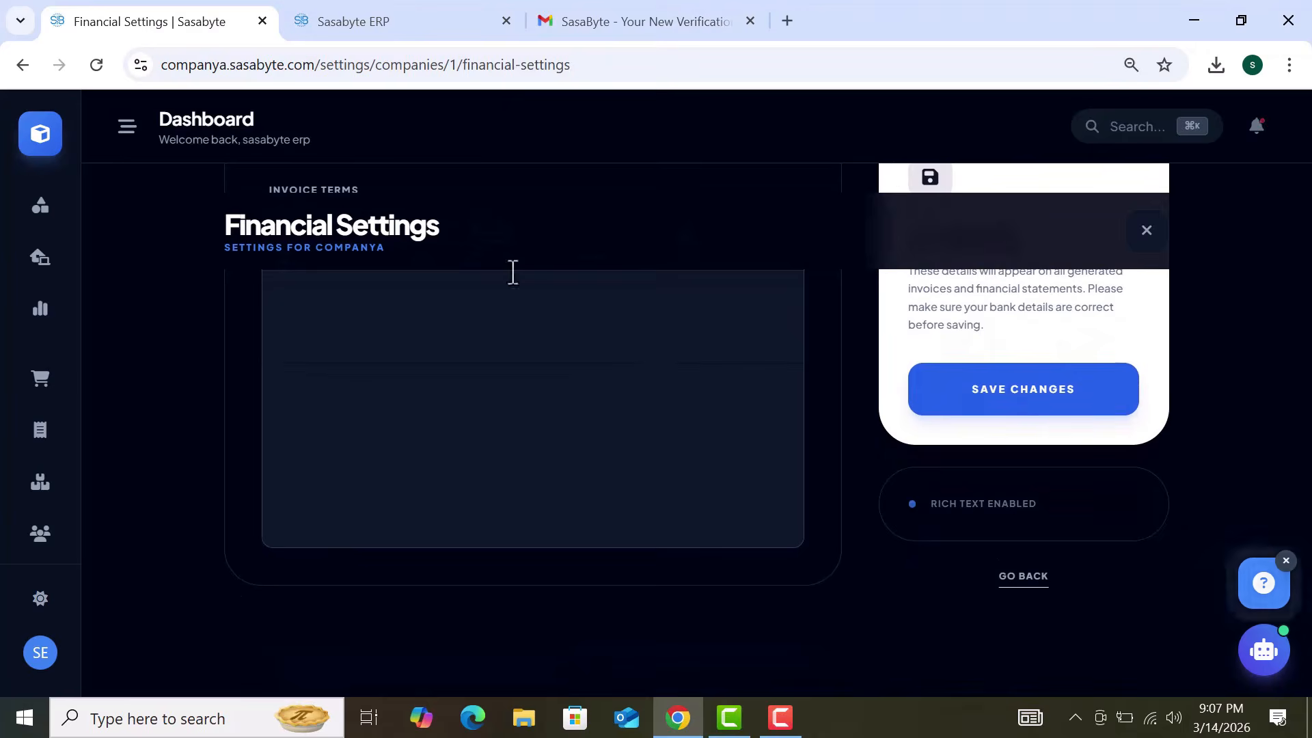
scroll(608, 451, "up", 2)
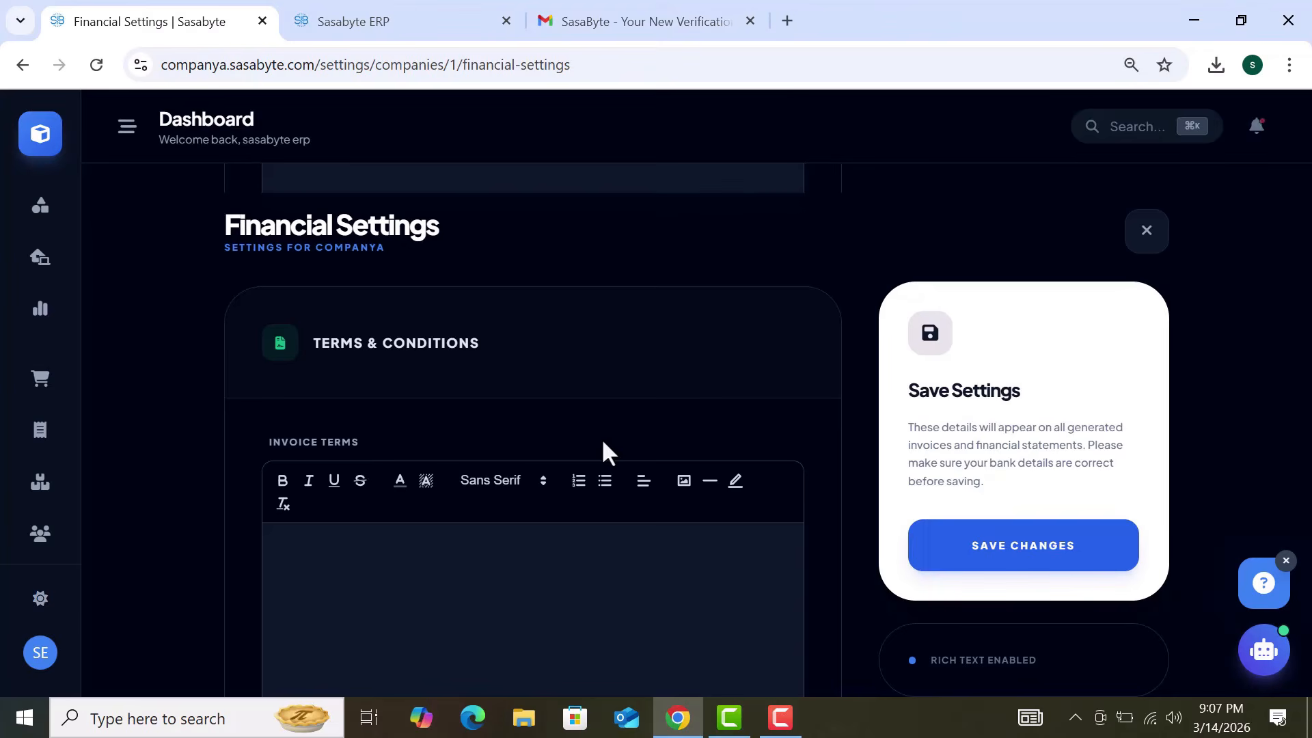
key("alt+Left")
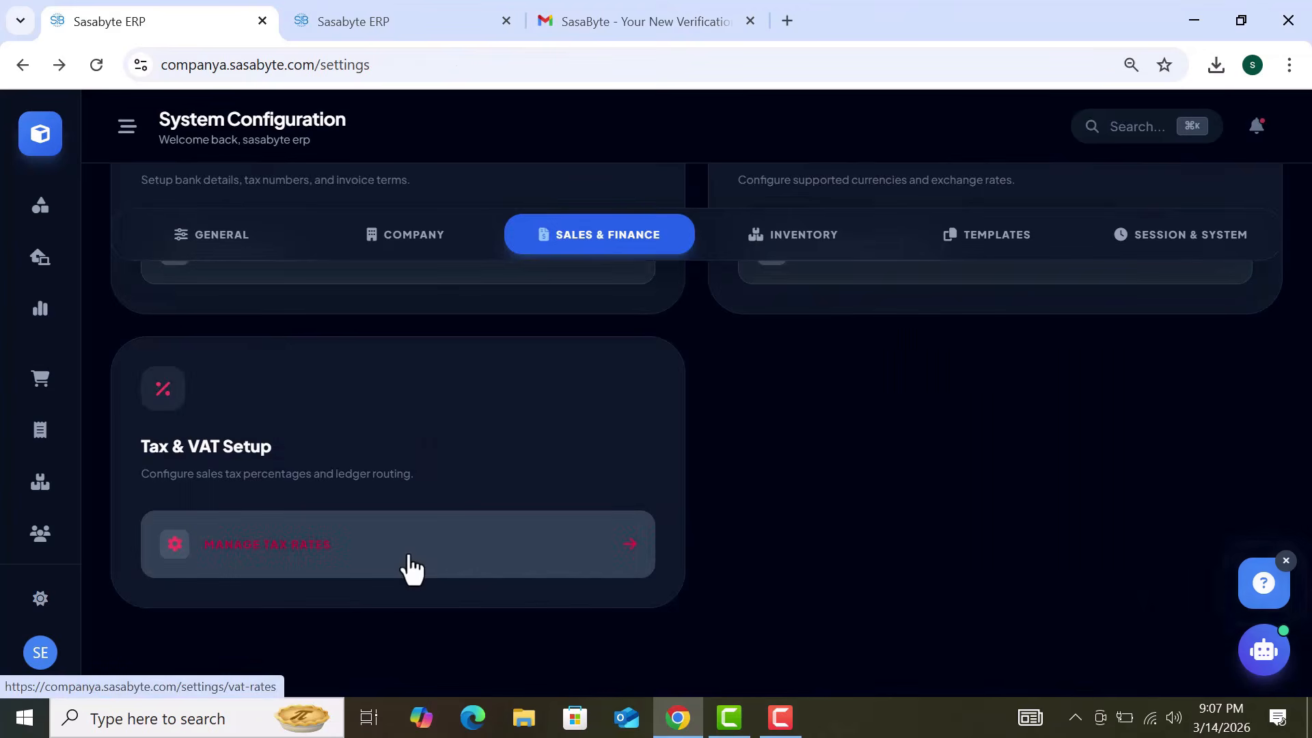
Step: Start a new tax rate and inspect its name, percentage and ledger account fields without saving
left_click(411, 567)
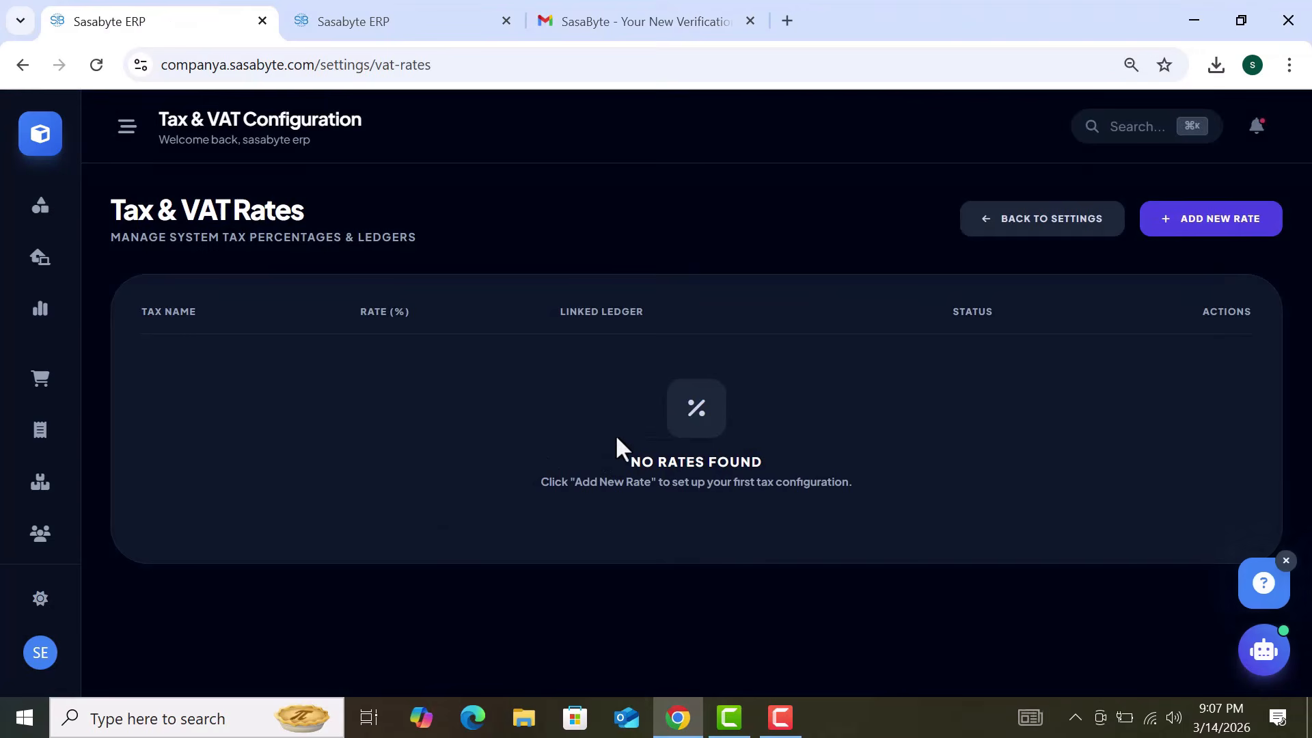
left_click(1234, 239)
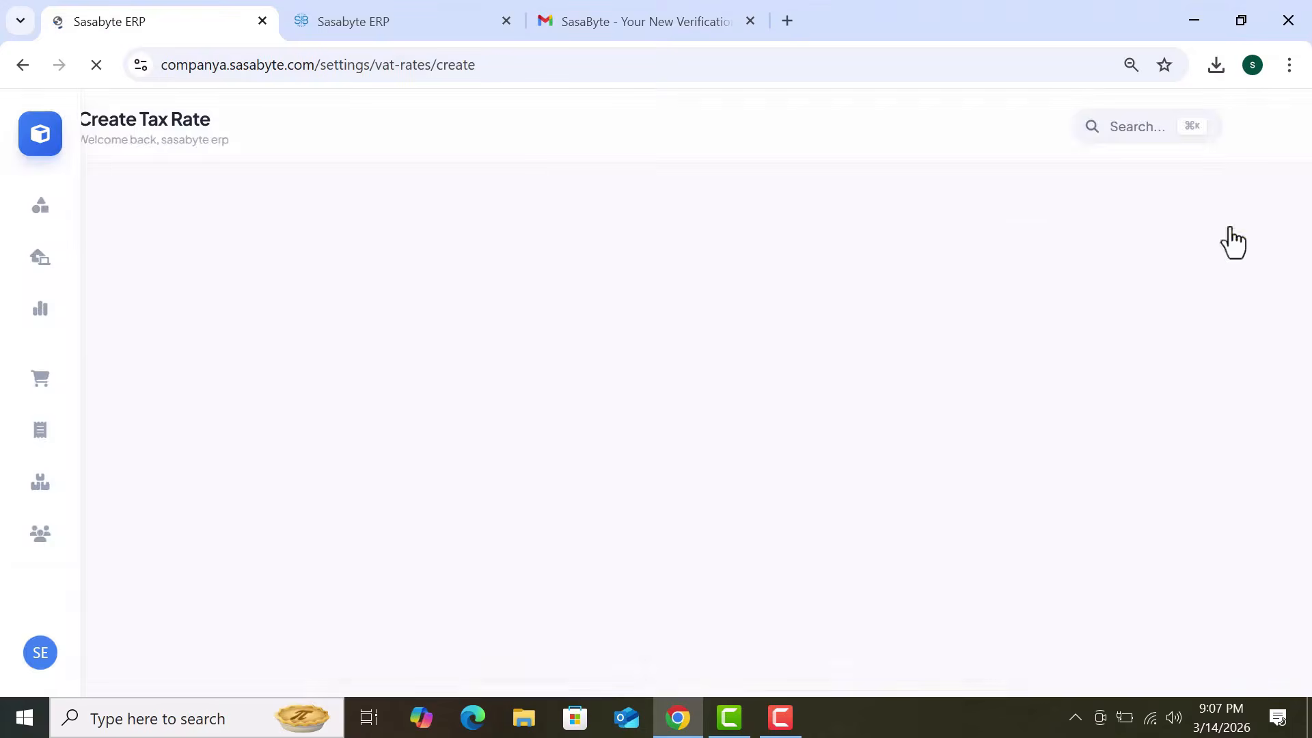
scroll(980, 377, "down", 3)
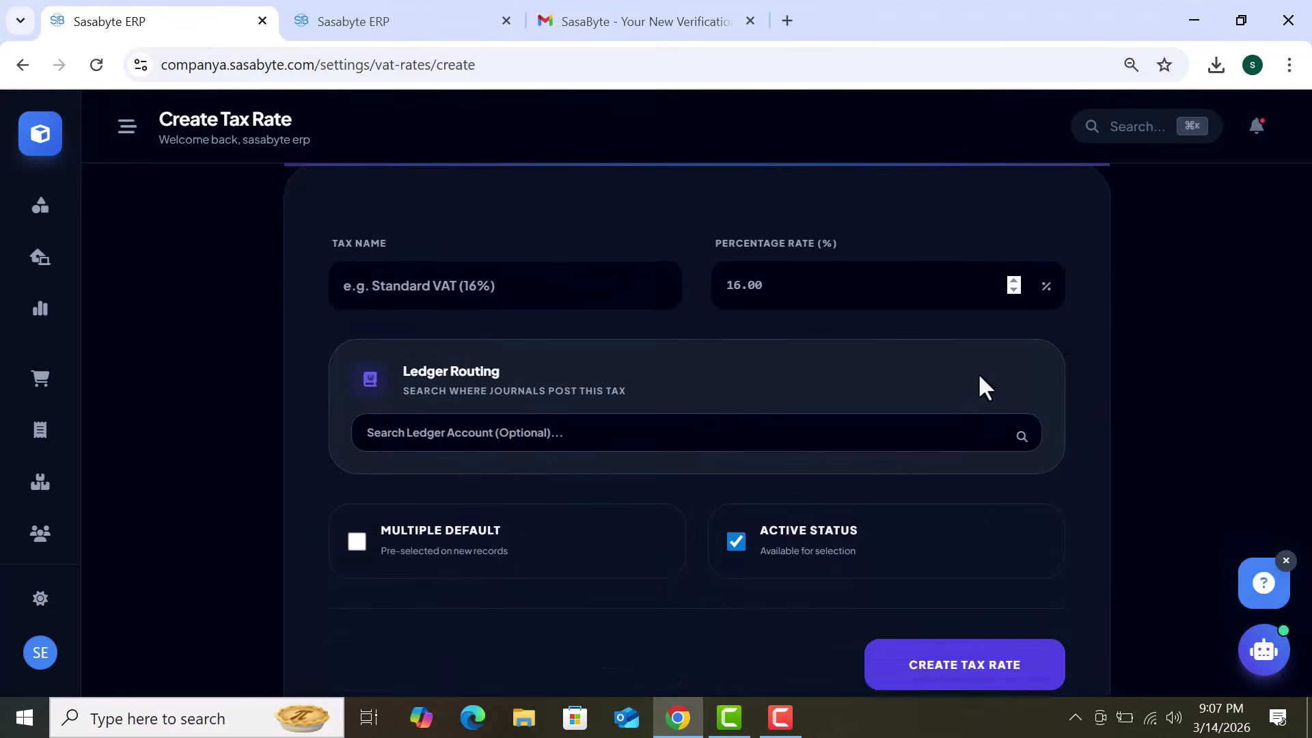
scroll(975, 304, "up", 3)
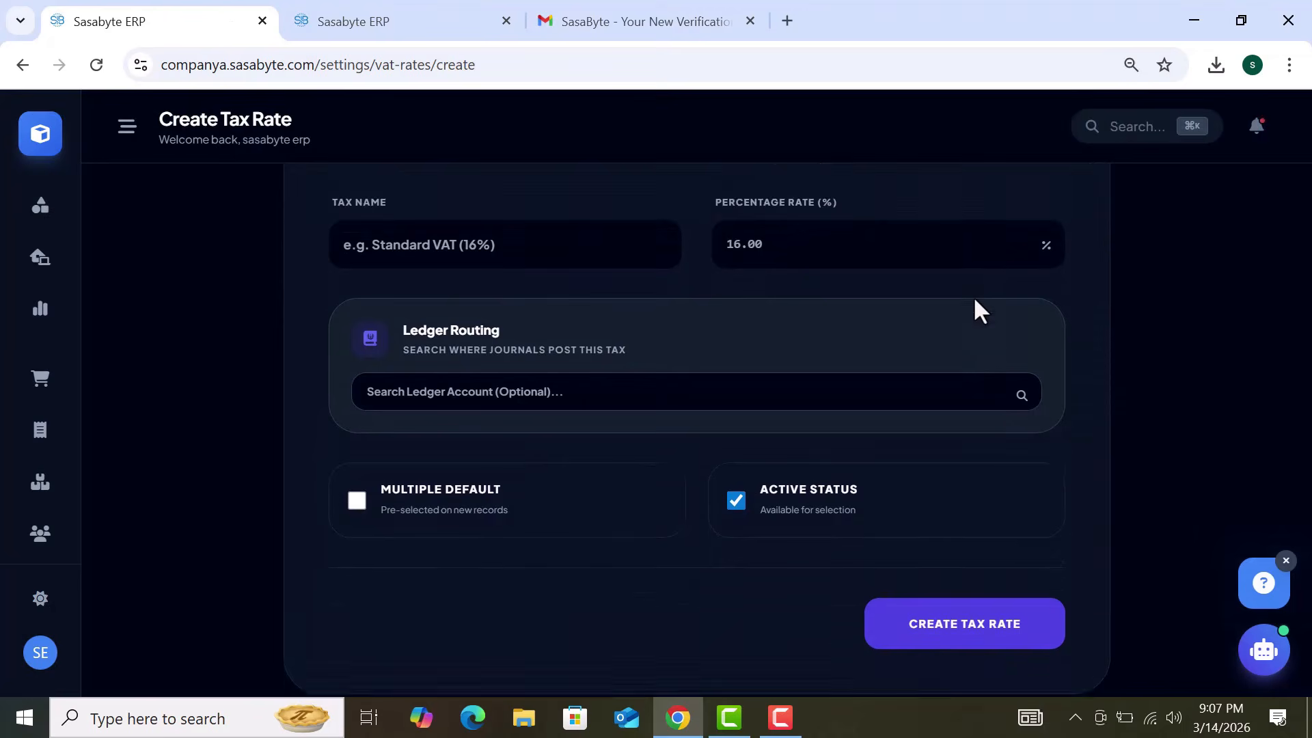
left_click(631, 390)
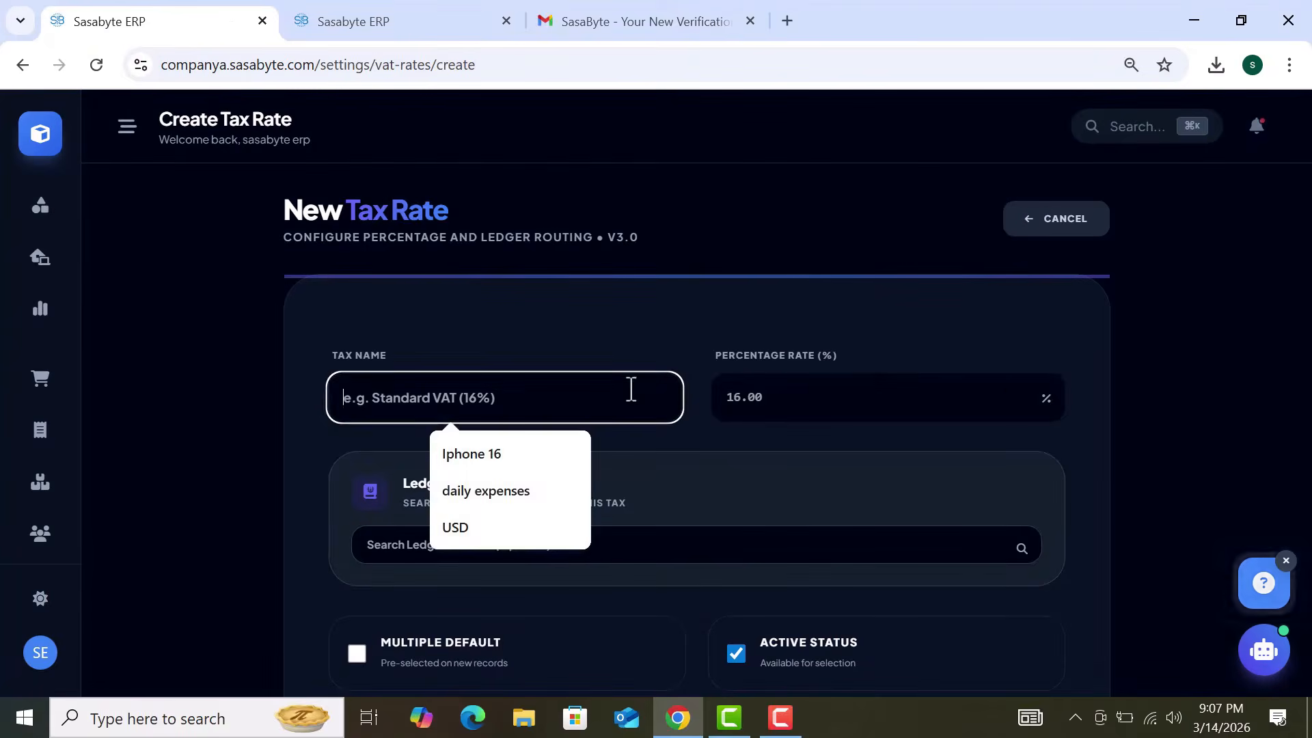
left_click(813, 395)
left_click(740, 548)
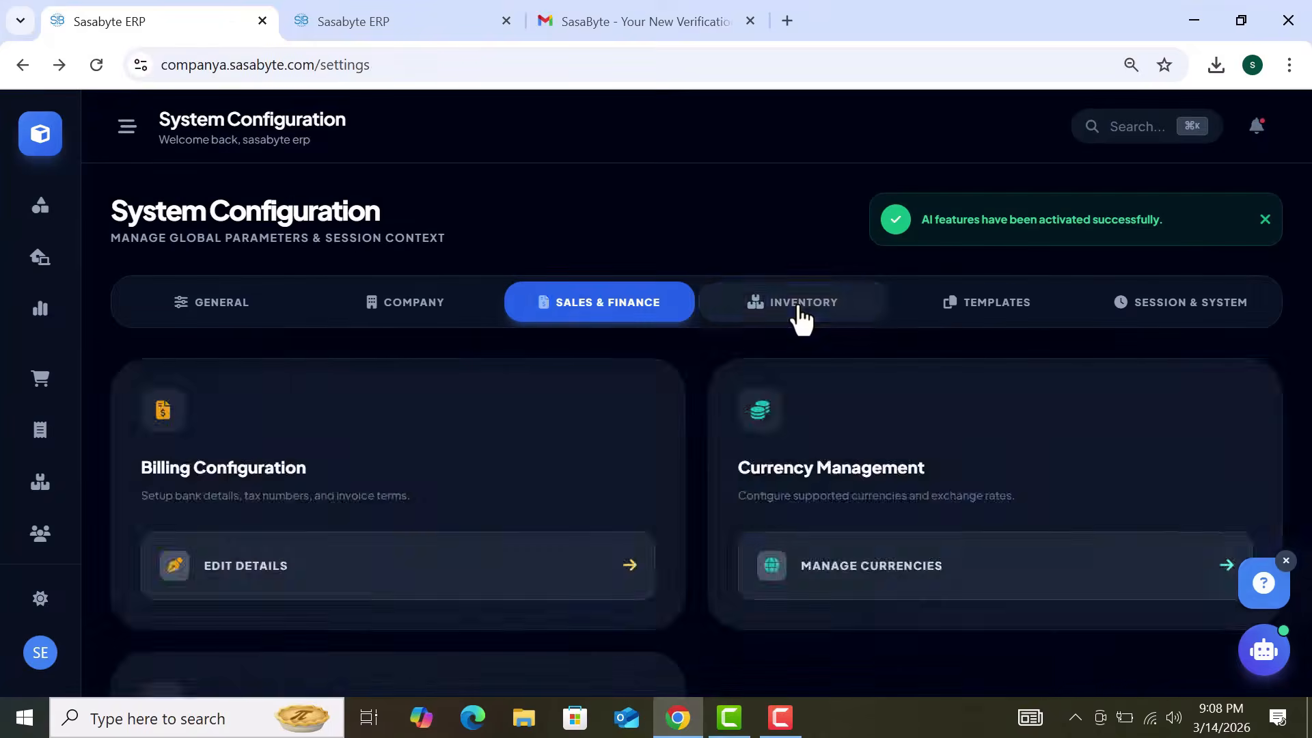
Step: Switch to the Inventory settings, showing the Monthly Average valuation method
left_click(797, 315)
scroll(847, 470, "down", 1)
scroll(847, 470, "down", 3)
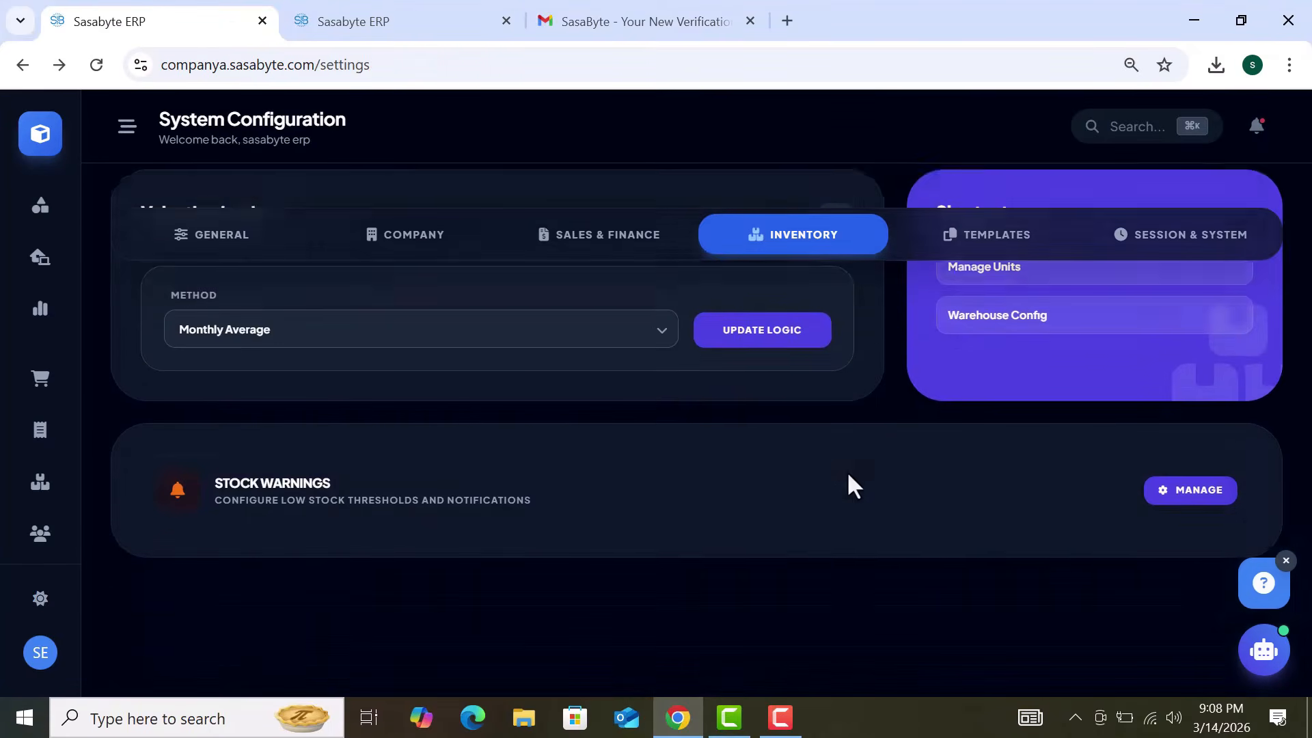
scroll(827, 472, "up", 1)
left_click(618, 397)
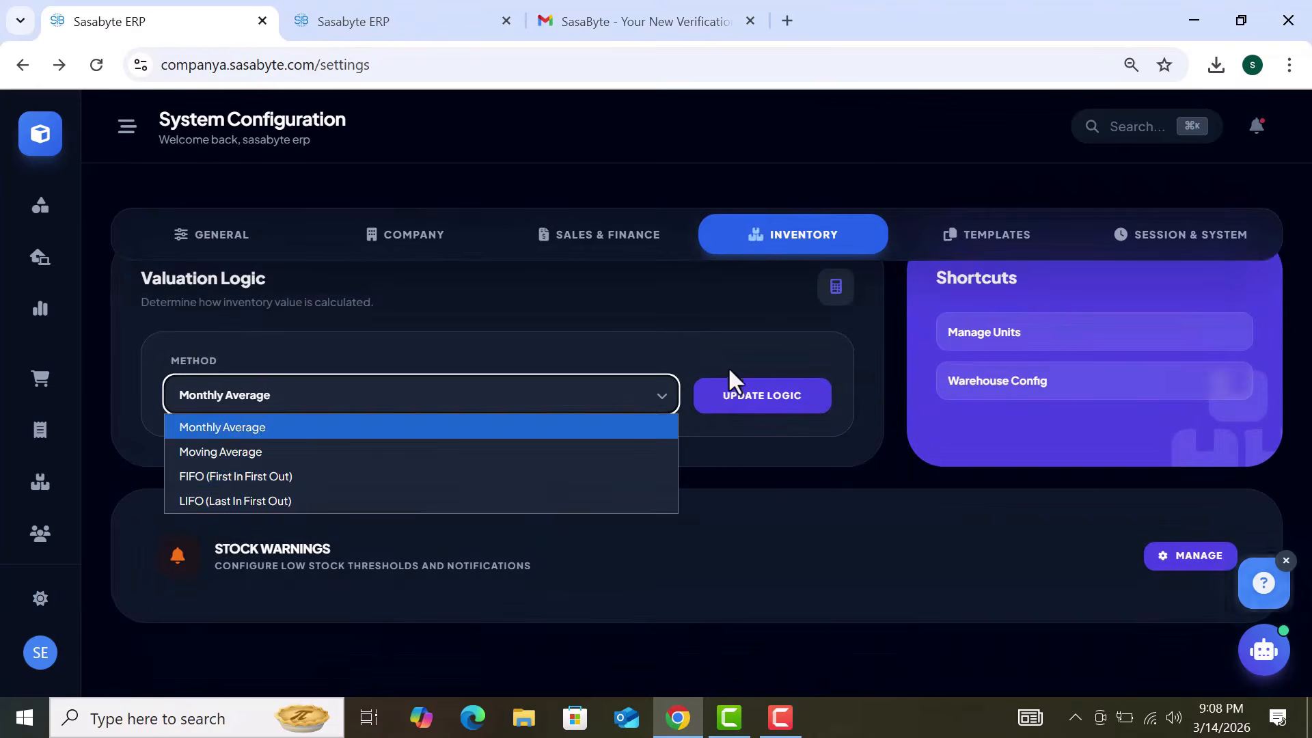
left_click(773, 336)
scroll(772, 337, "up", 1)
scroll(772, 336, "up", 1)
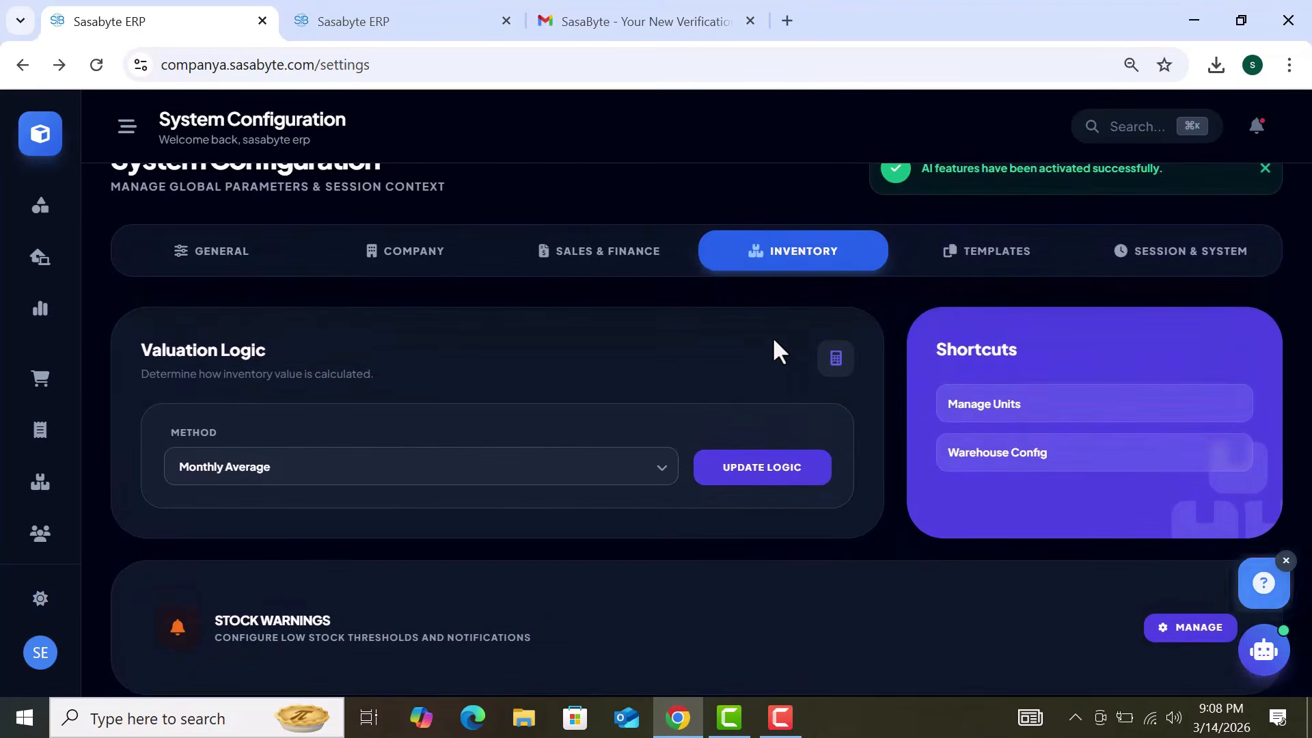
scroll(772, 336, "down", 2)
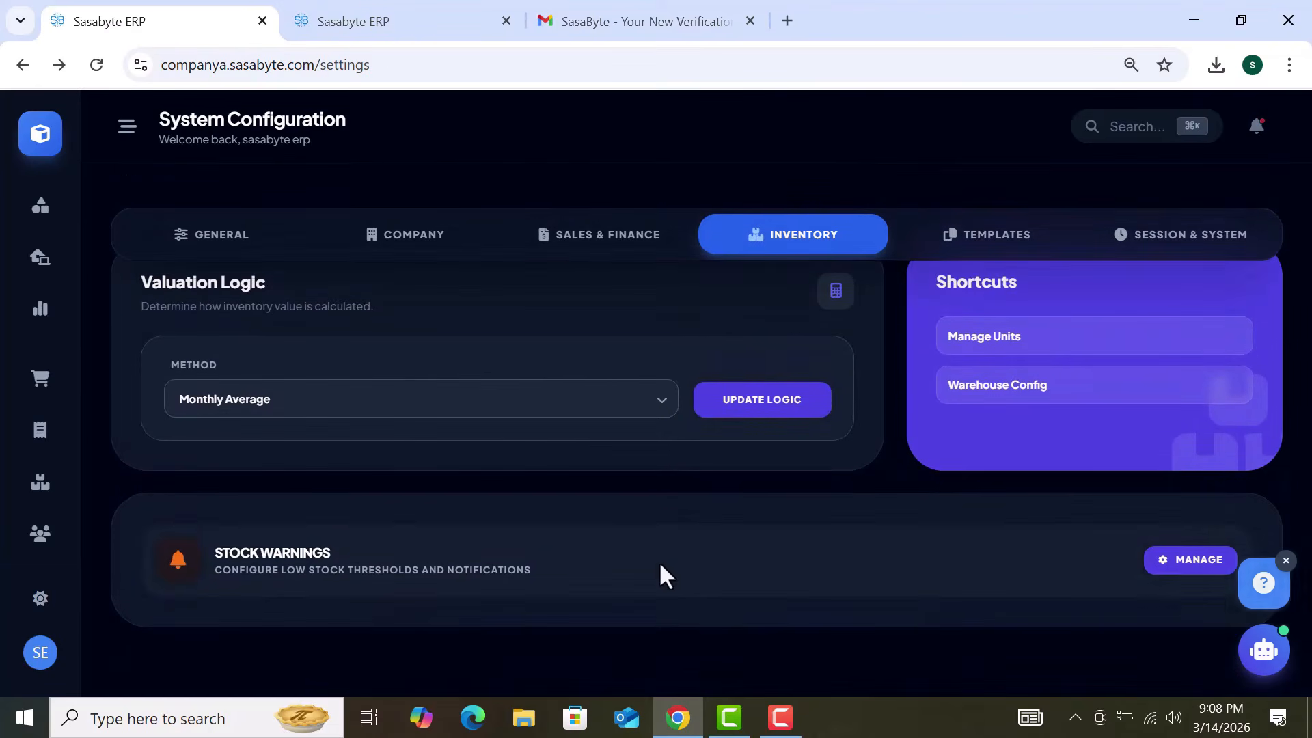
left_click(656, 399)
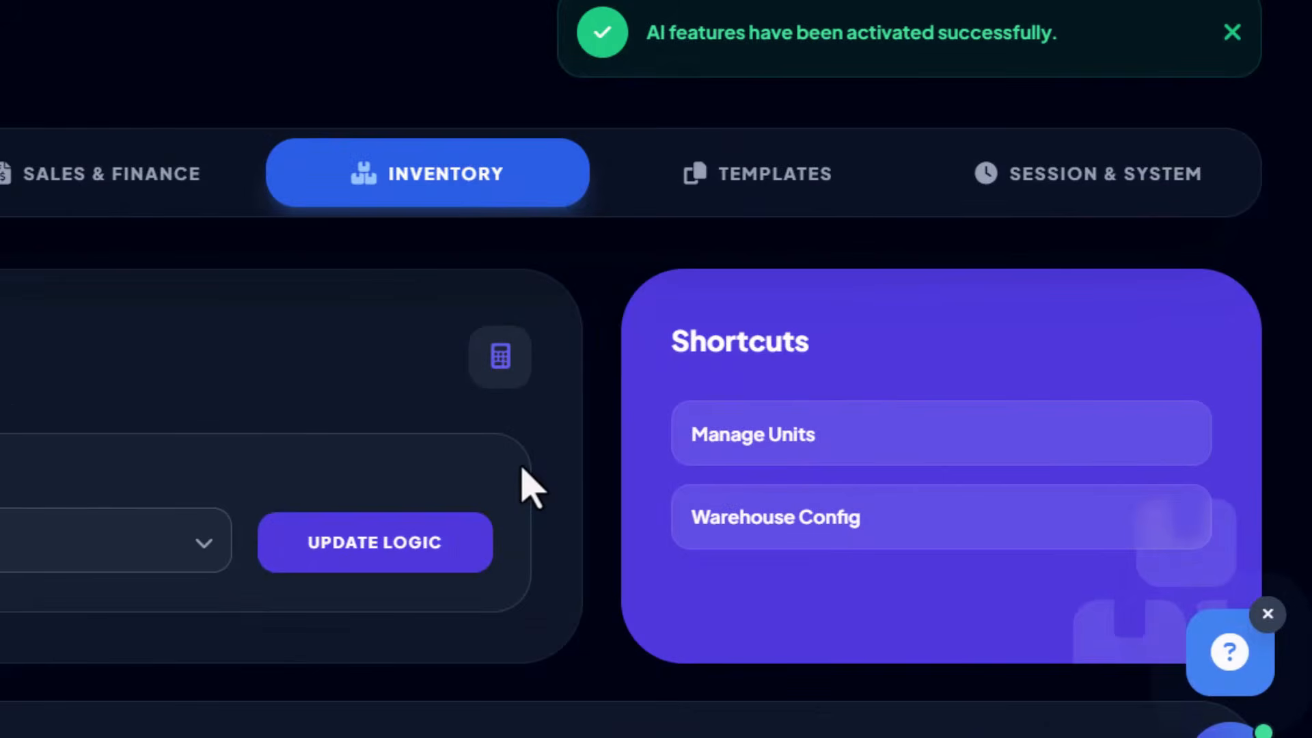
scroll(523, 470, "down", 1)
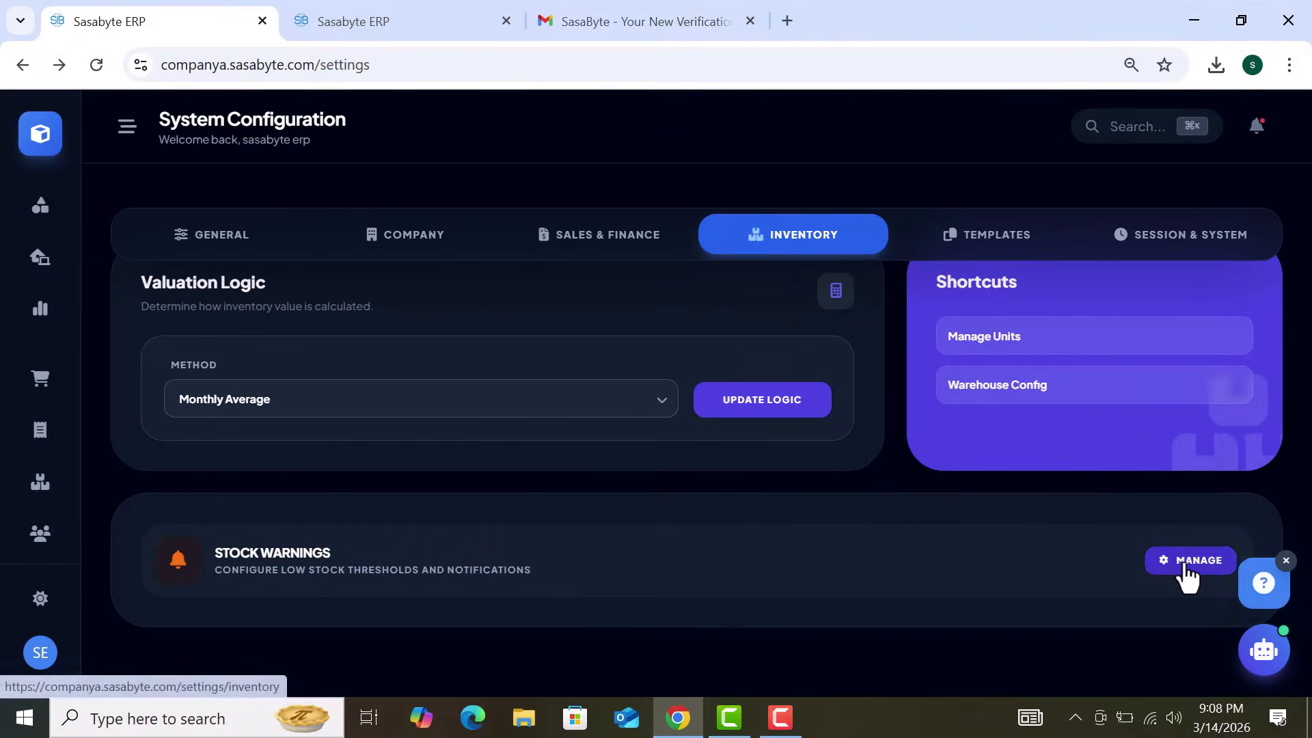
Step: Set the stock alert recipient to VCCV and tick Email Alerts, then return to system configuration
left_click(1185, 565)
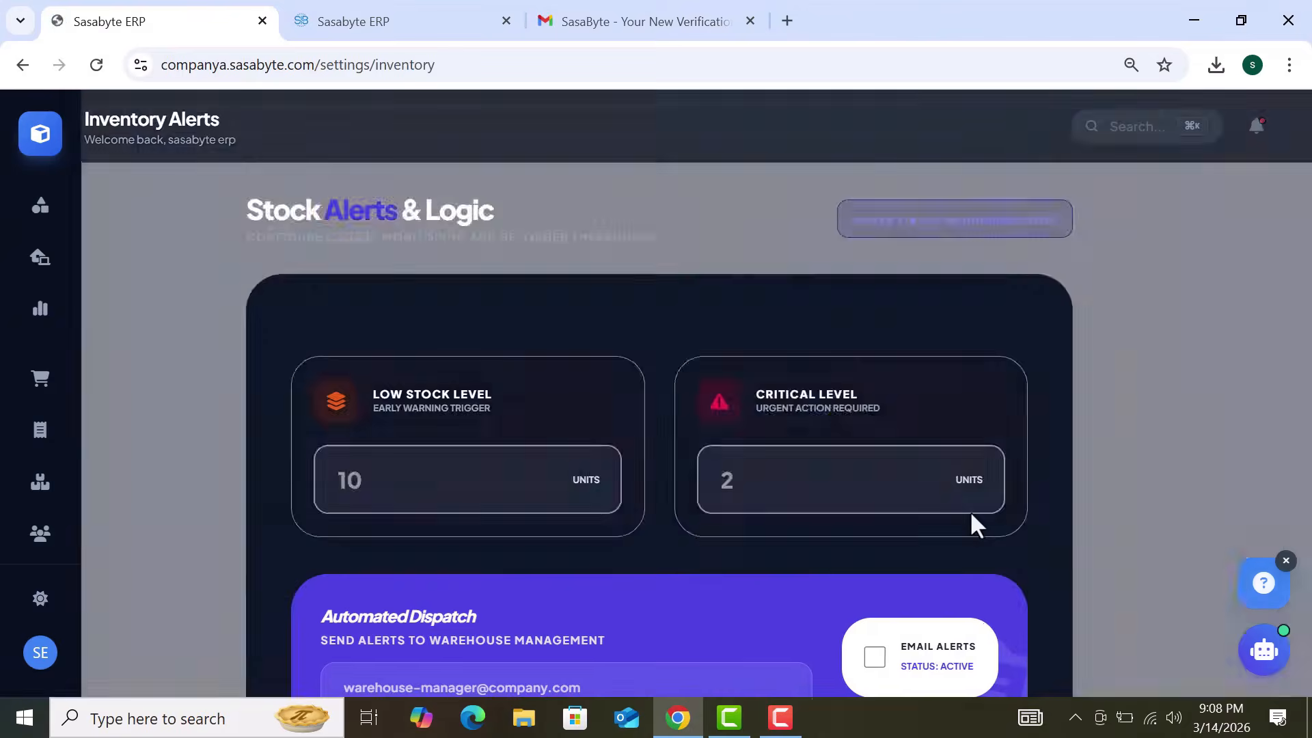
scroll(955, 479, "down", 5)
scroll(889, 472, "up", 1)
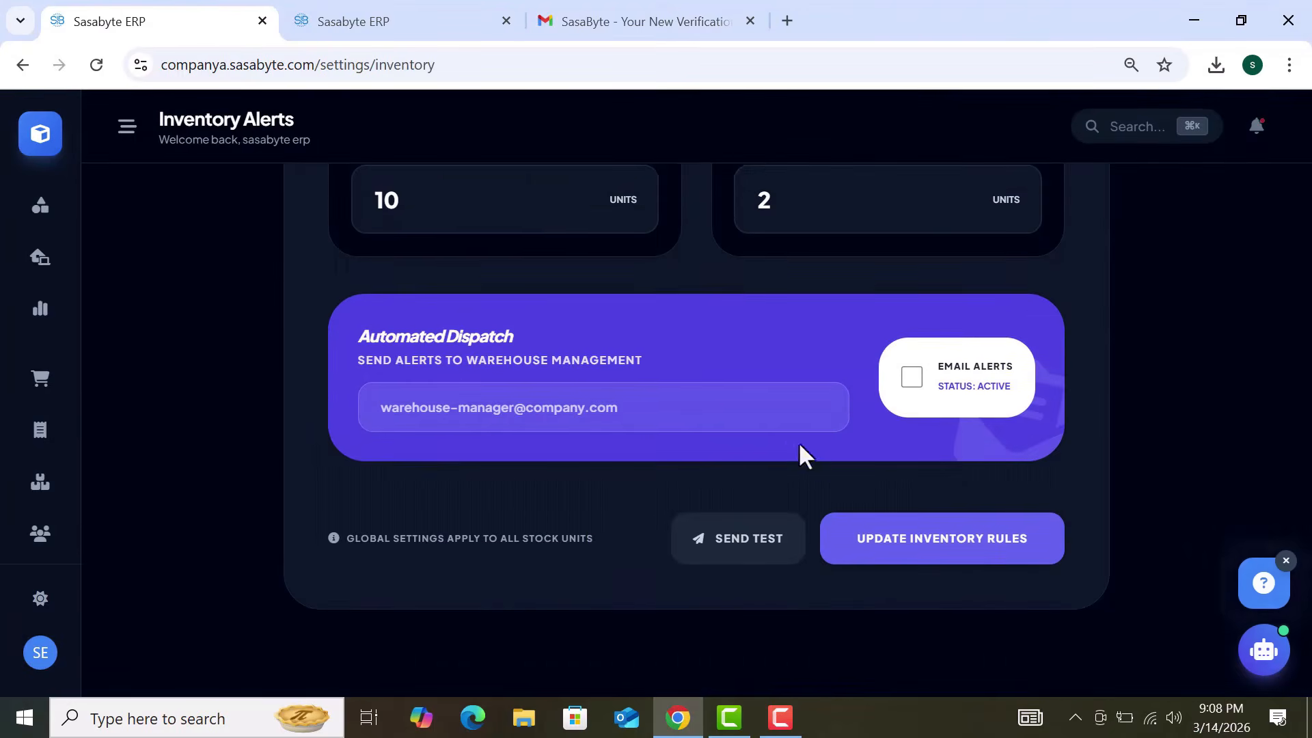
left_click(759, 418)
type("VCCV")
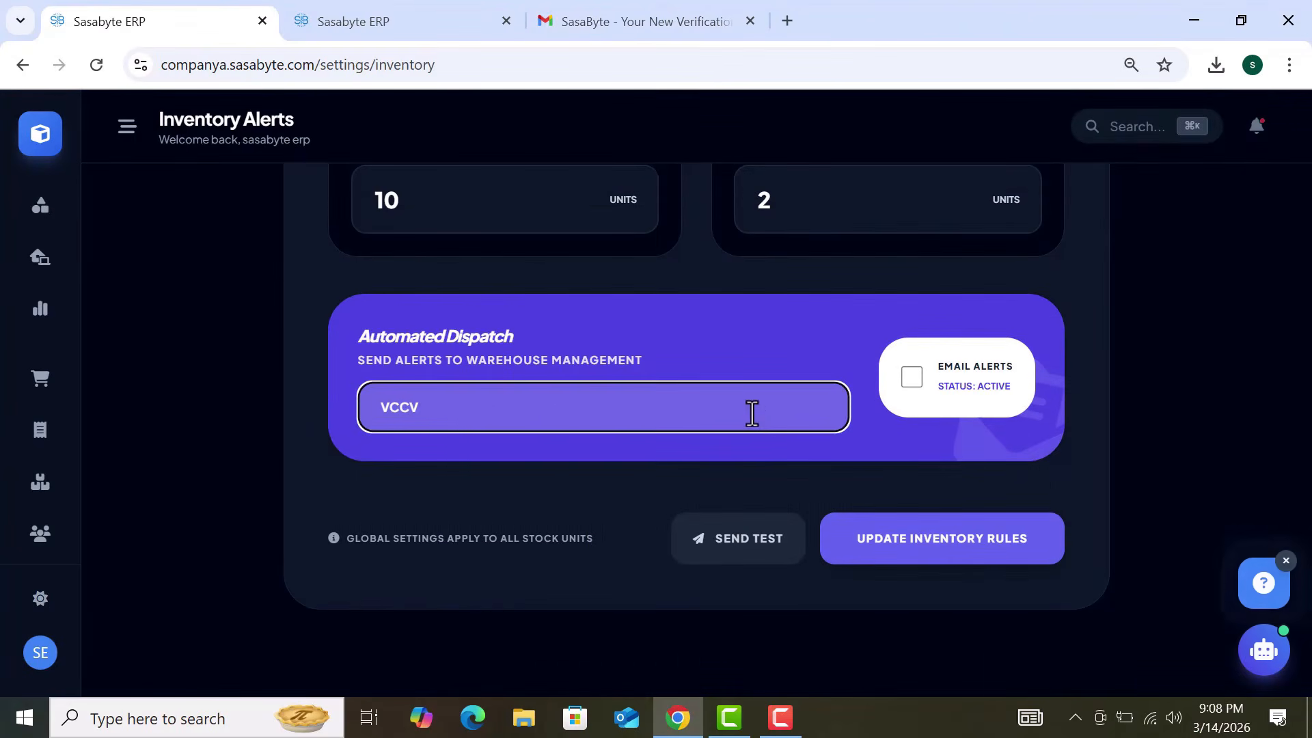
left_click(910, 378)
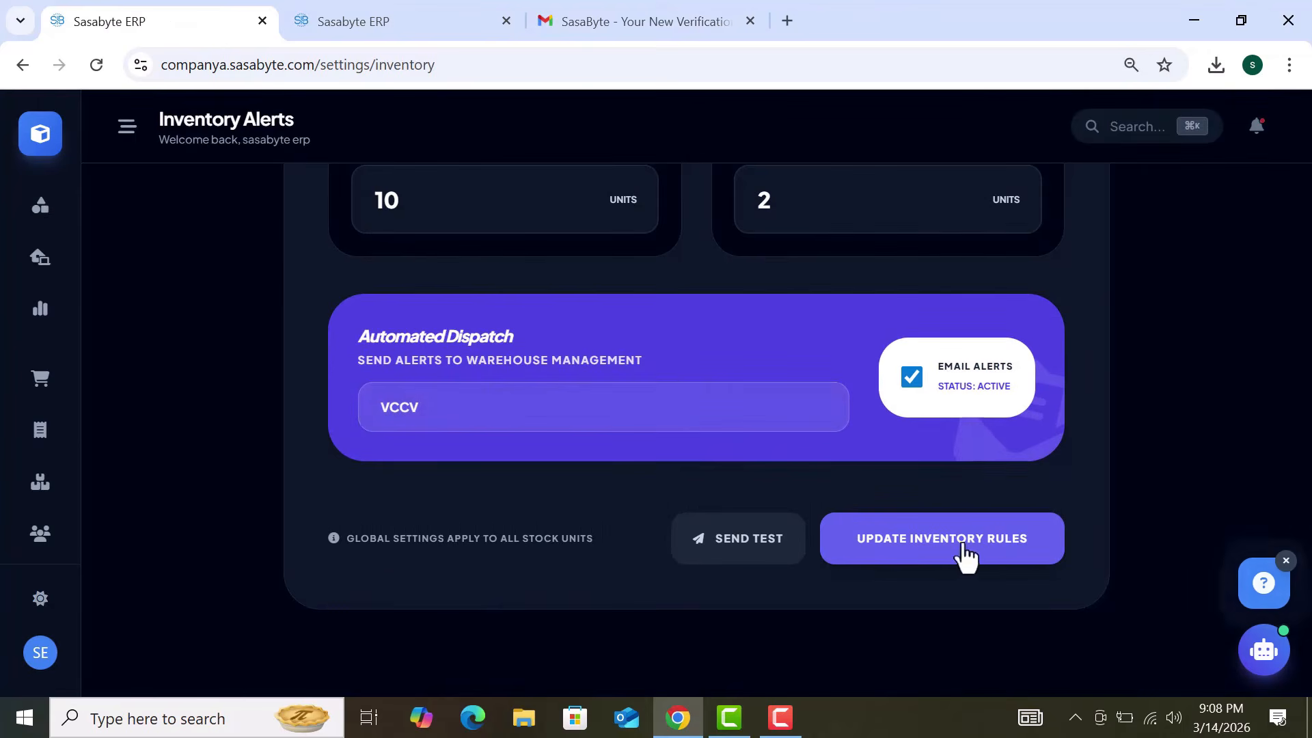
scroll(770, 448, "up", 4)
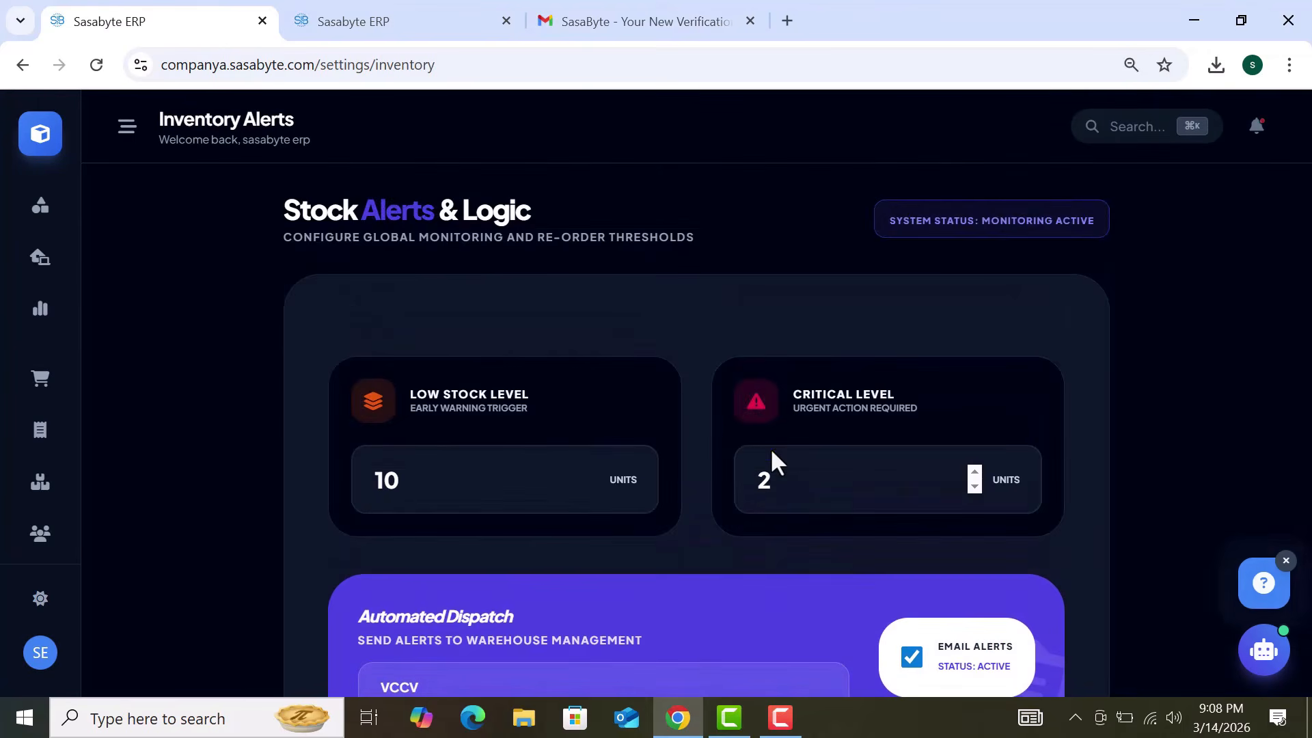
left_click(30, 74)
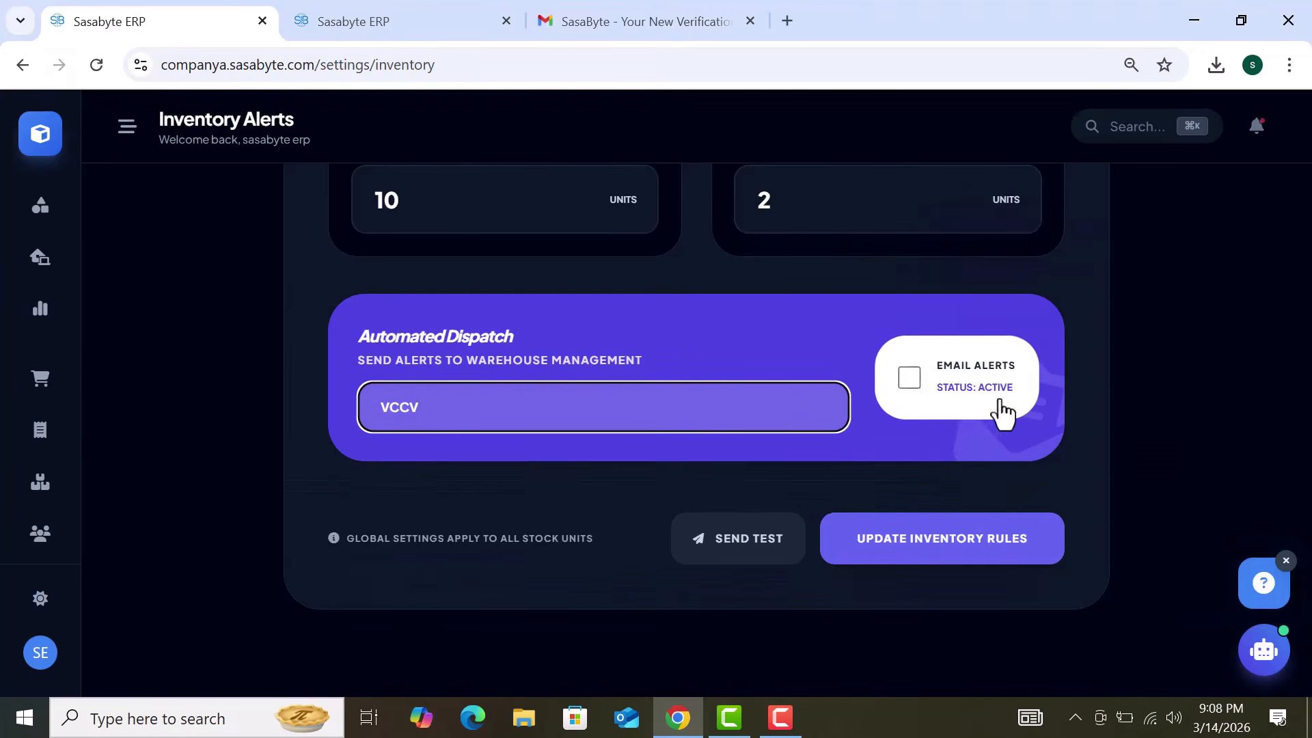
left_click(910, 378)
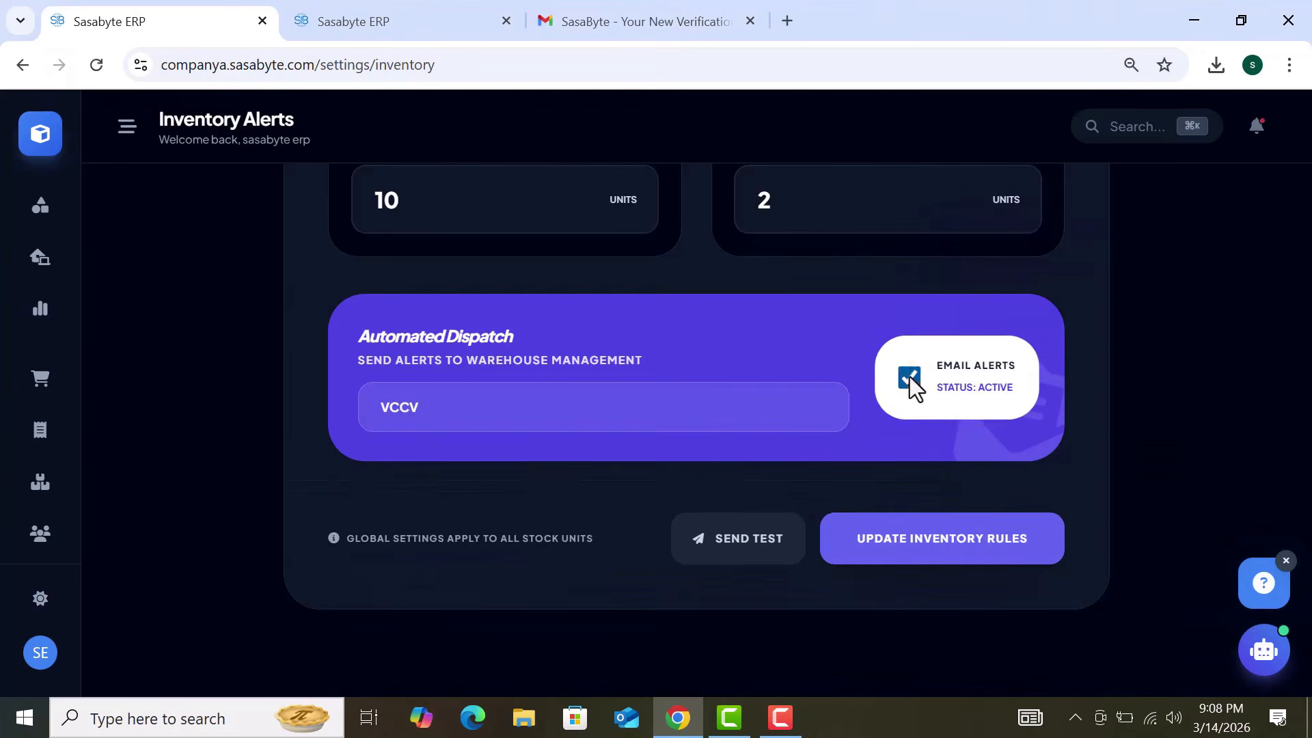
scroll(770, 451, "up", 4)
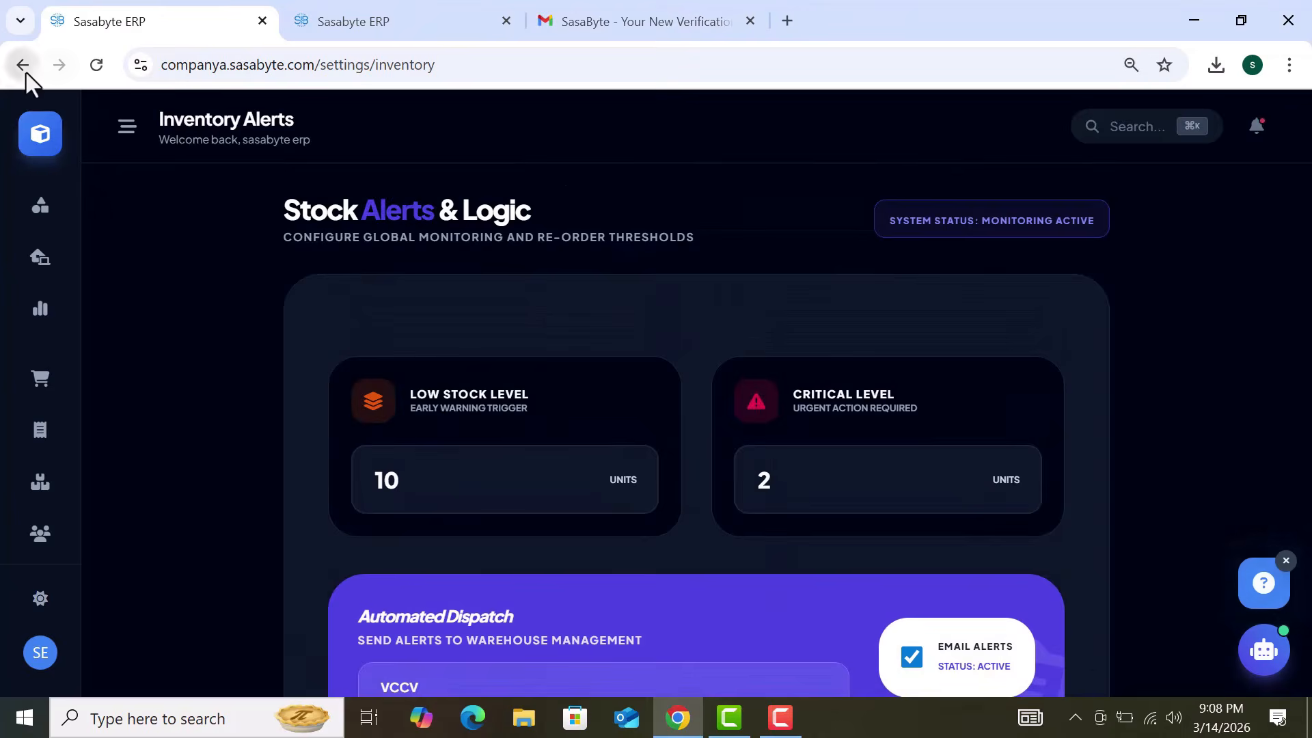
left_click(23, 66)
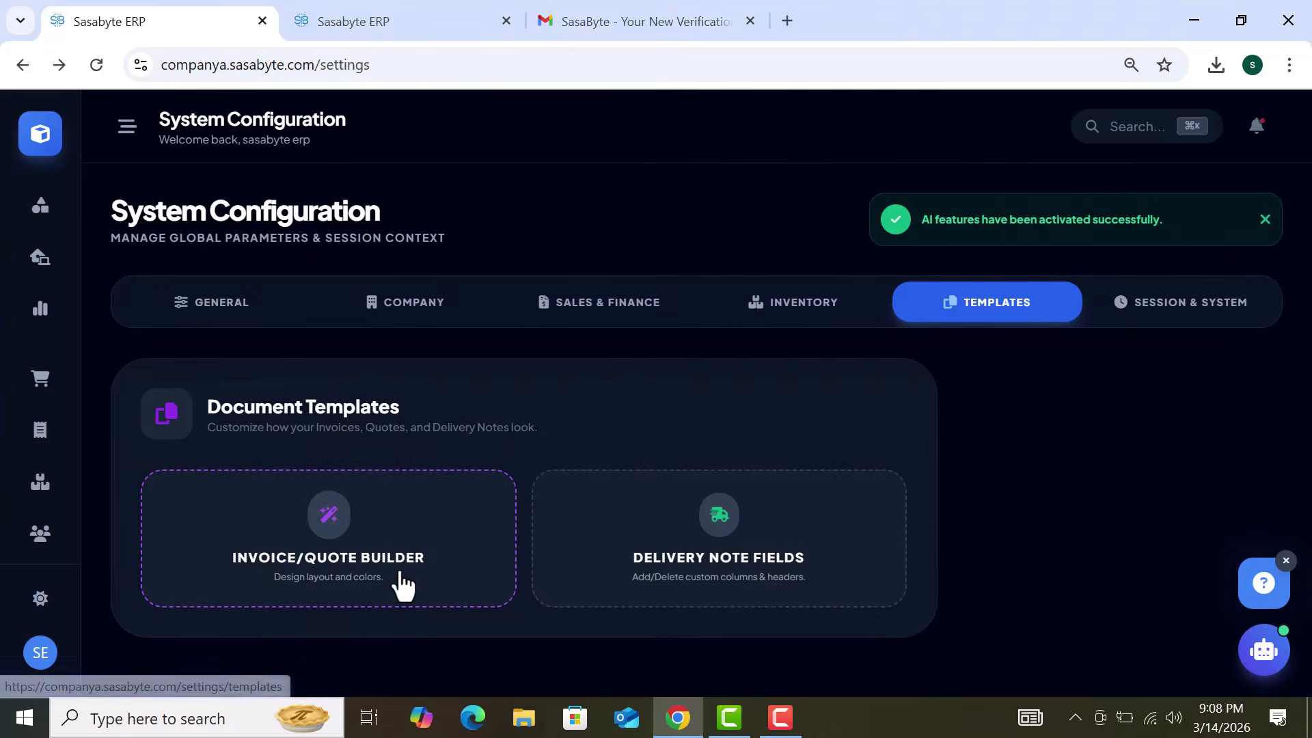
left_click(402, 583)
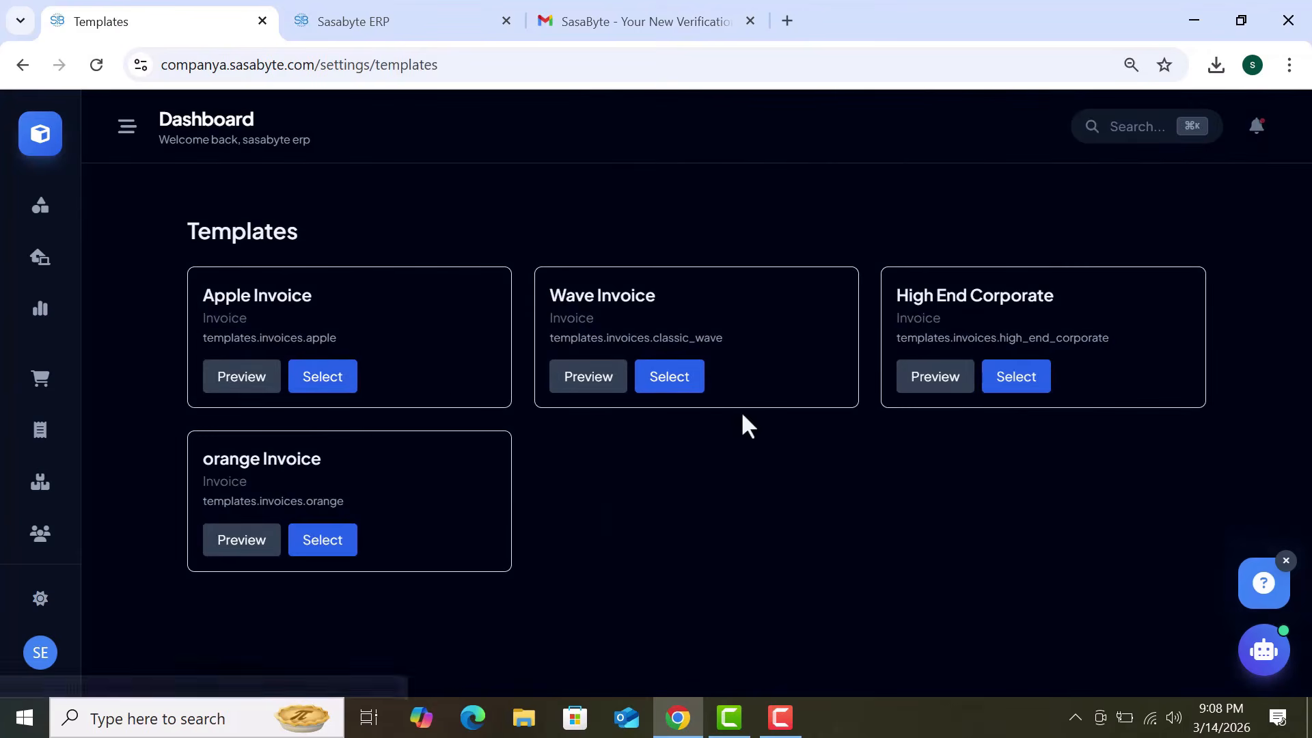
left_click(24, 65)
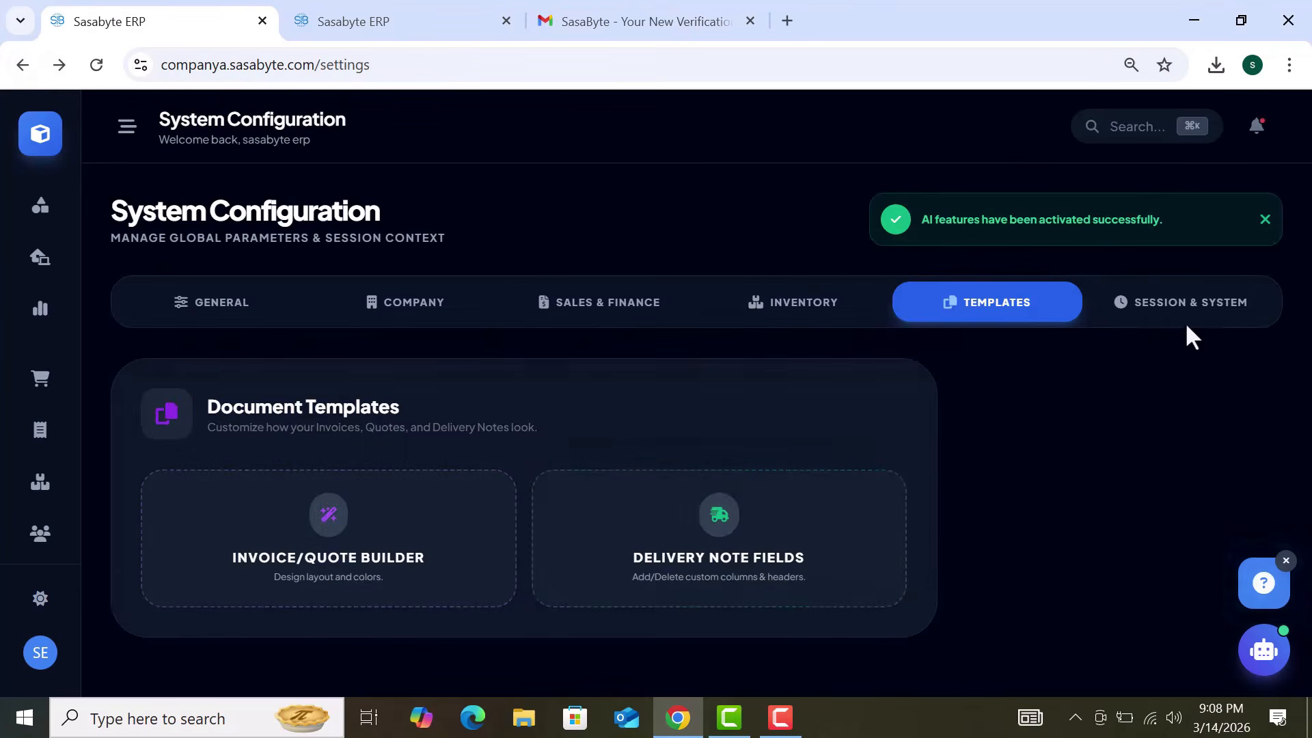
left_click(402, 587)
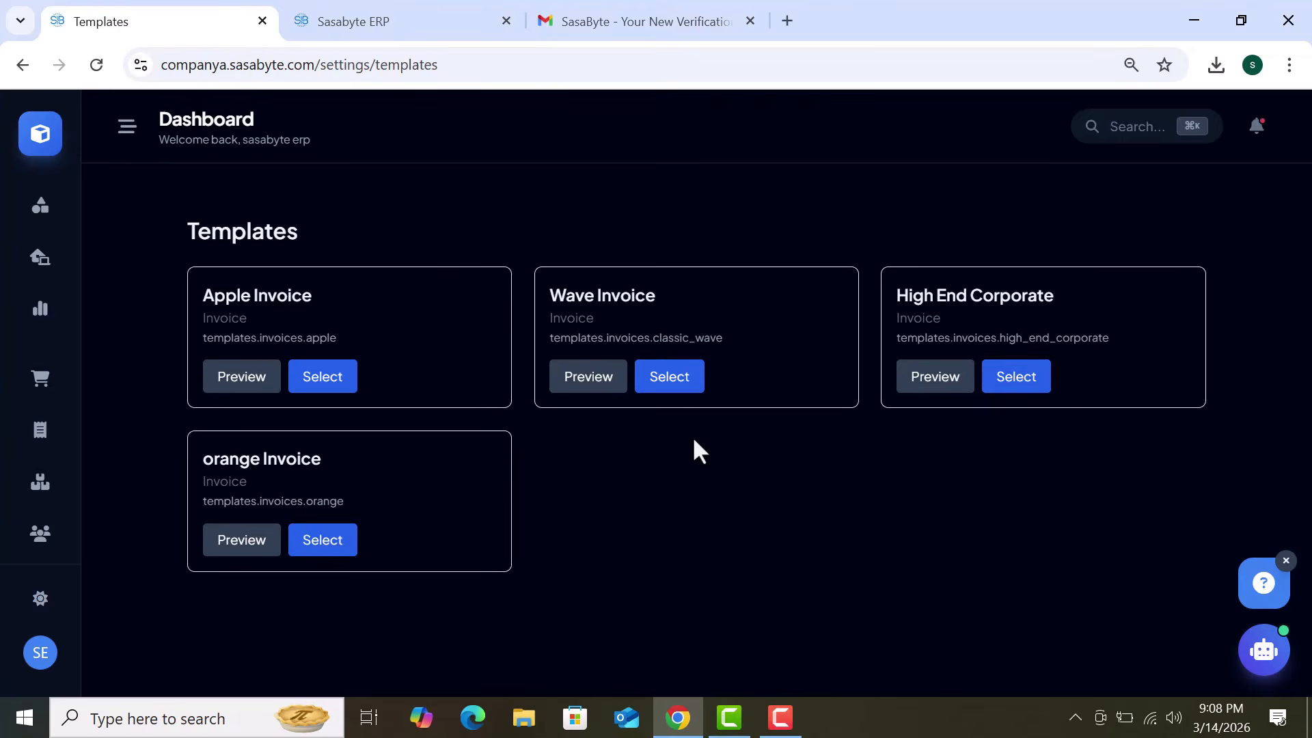
left_click(24, 66)
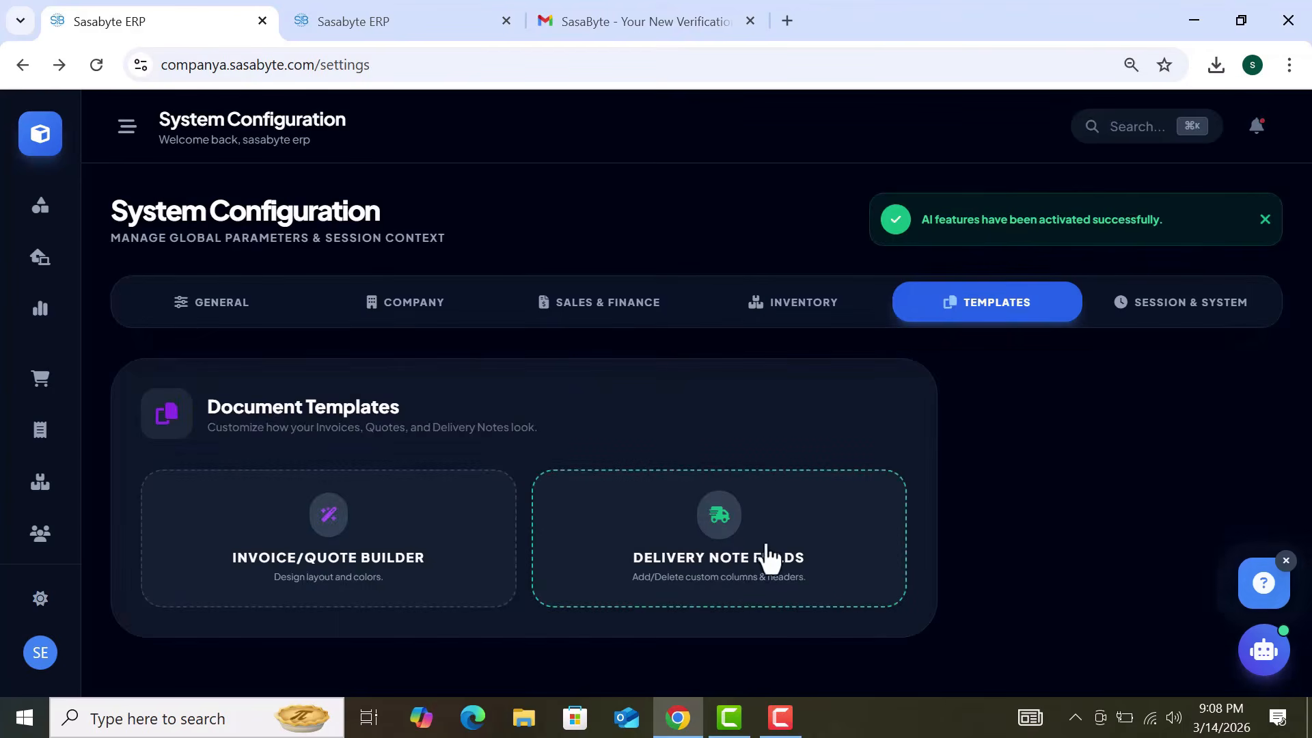
scroll(1027, 503, "down", 1)
scroll(1027, 503, "up", 1)
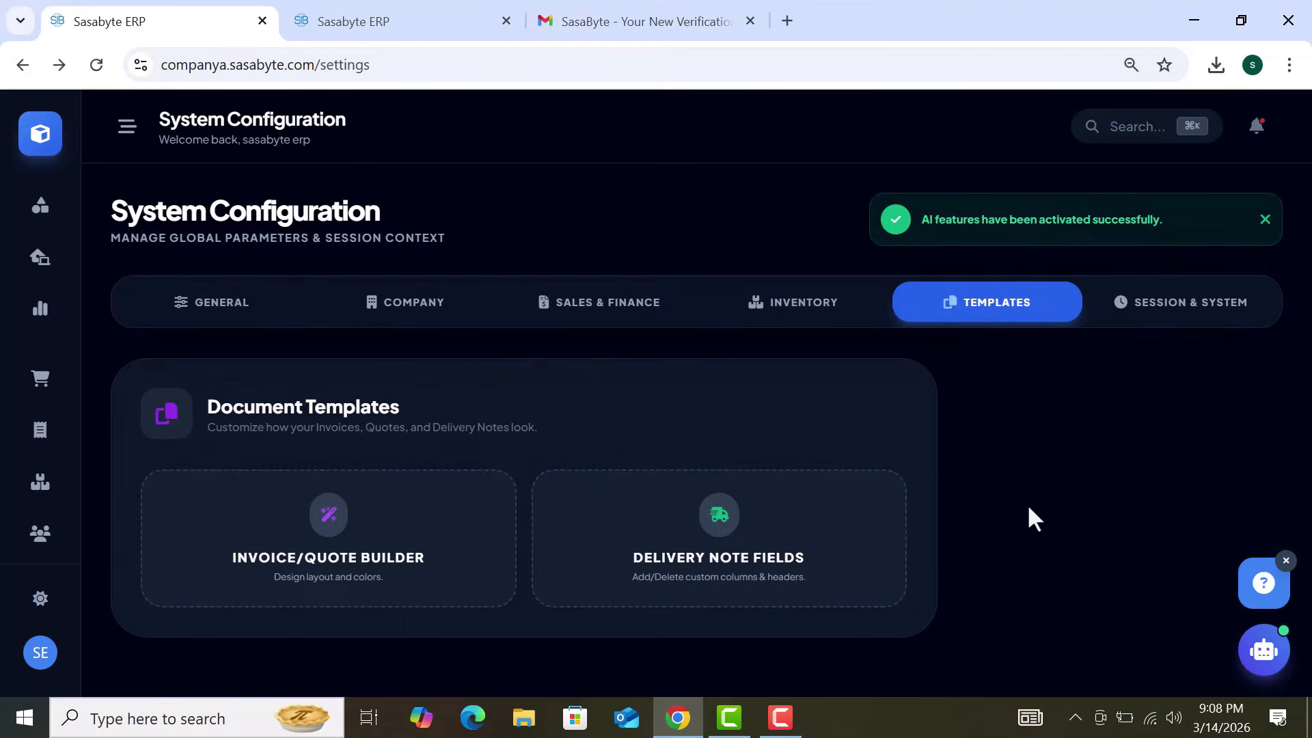
Step: Set the default report range on Session & System to 02/01/2026 through 02/28/2026
left_click(1180, 311)
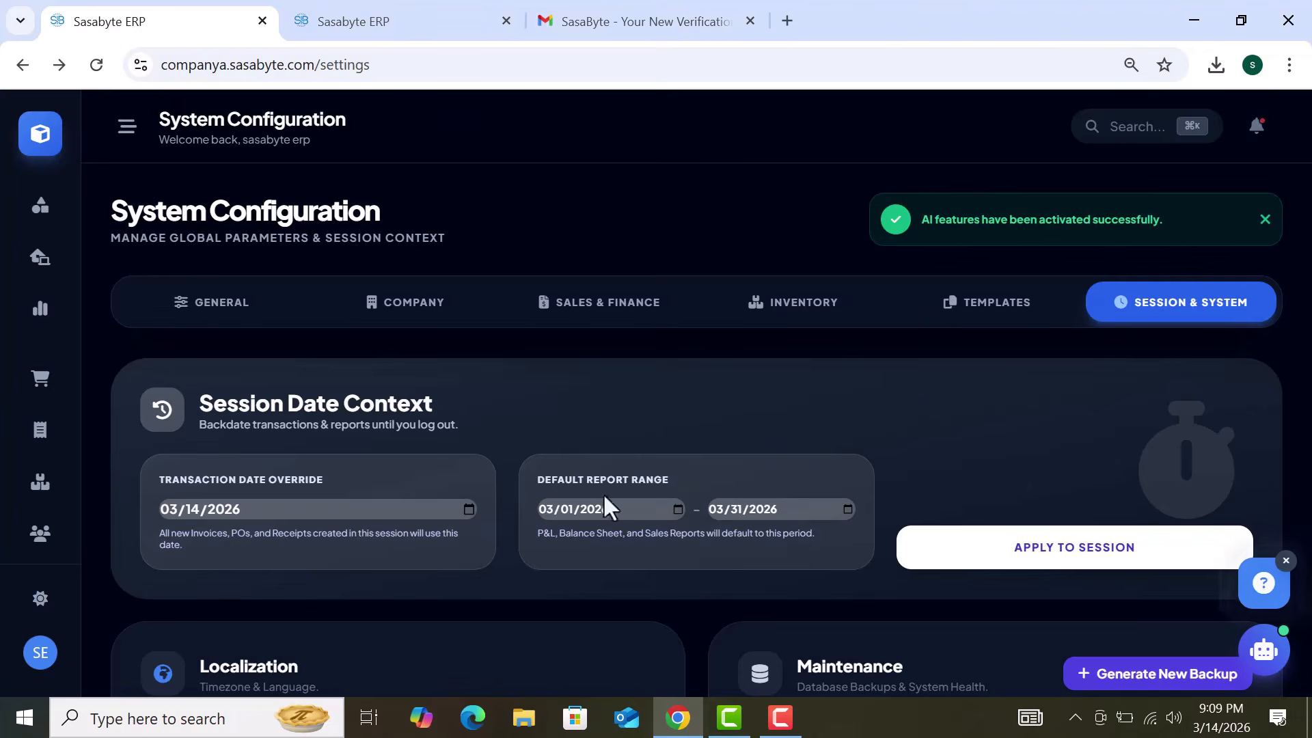
left_click(677, 511)
left_click(686, 258)
left_click(561, 321)
left_click(848, 509)
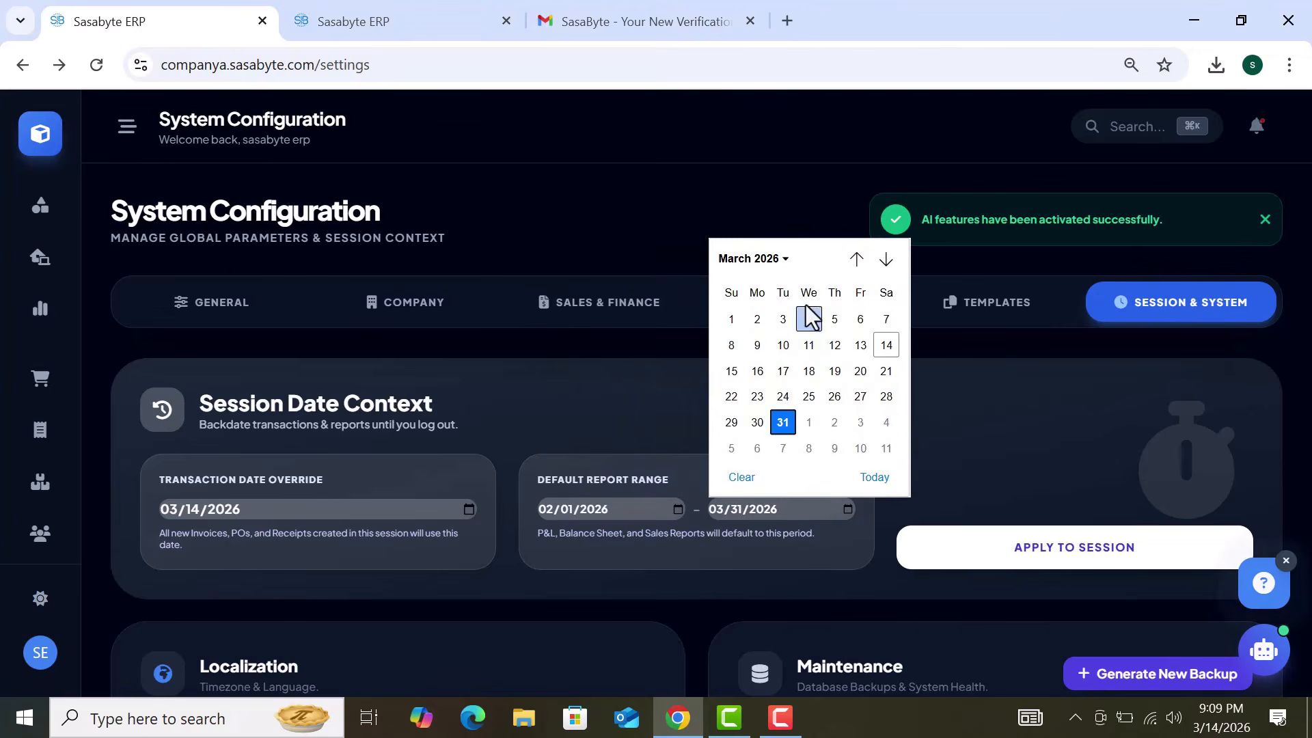
left_click(856, 258)
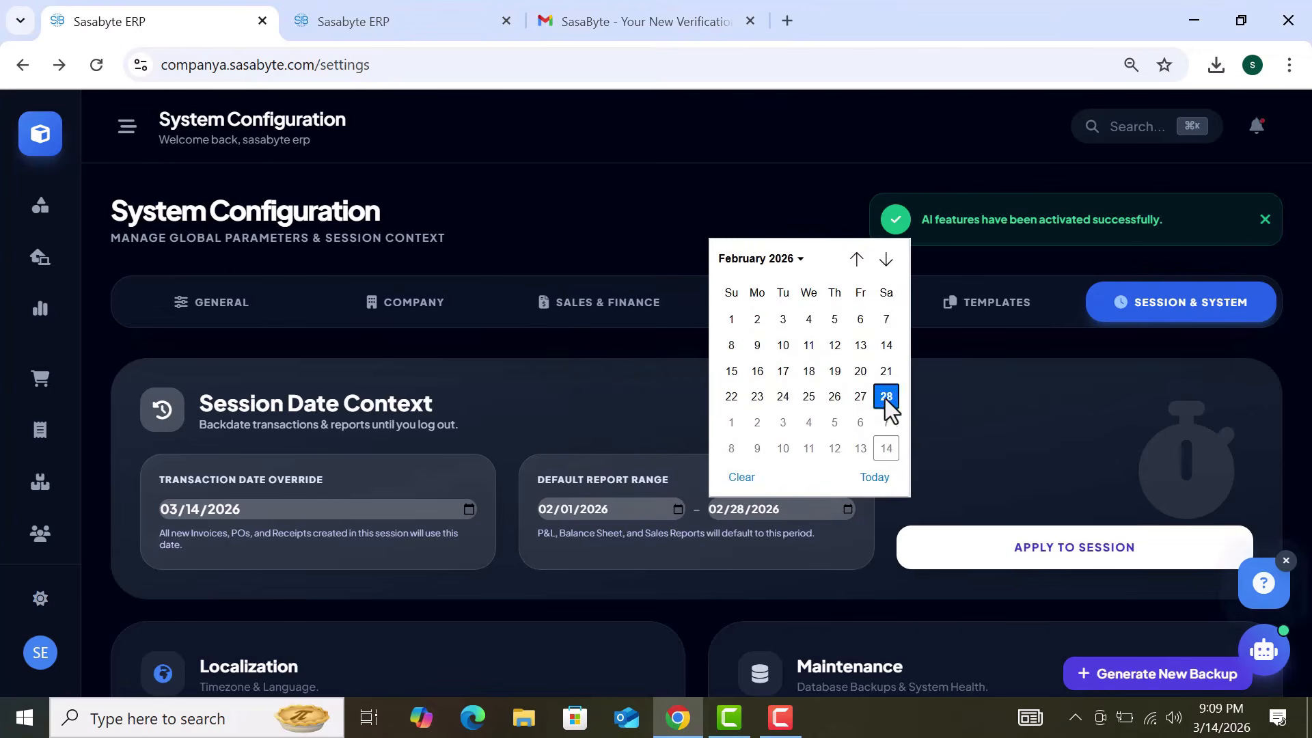
left_click(887, 398)
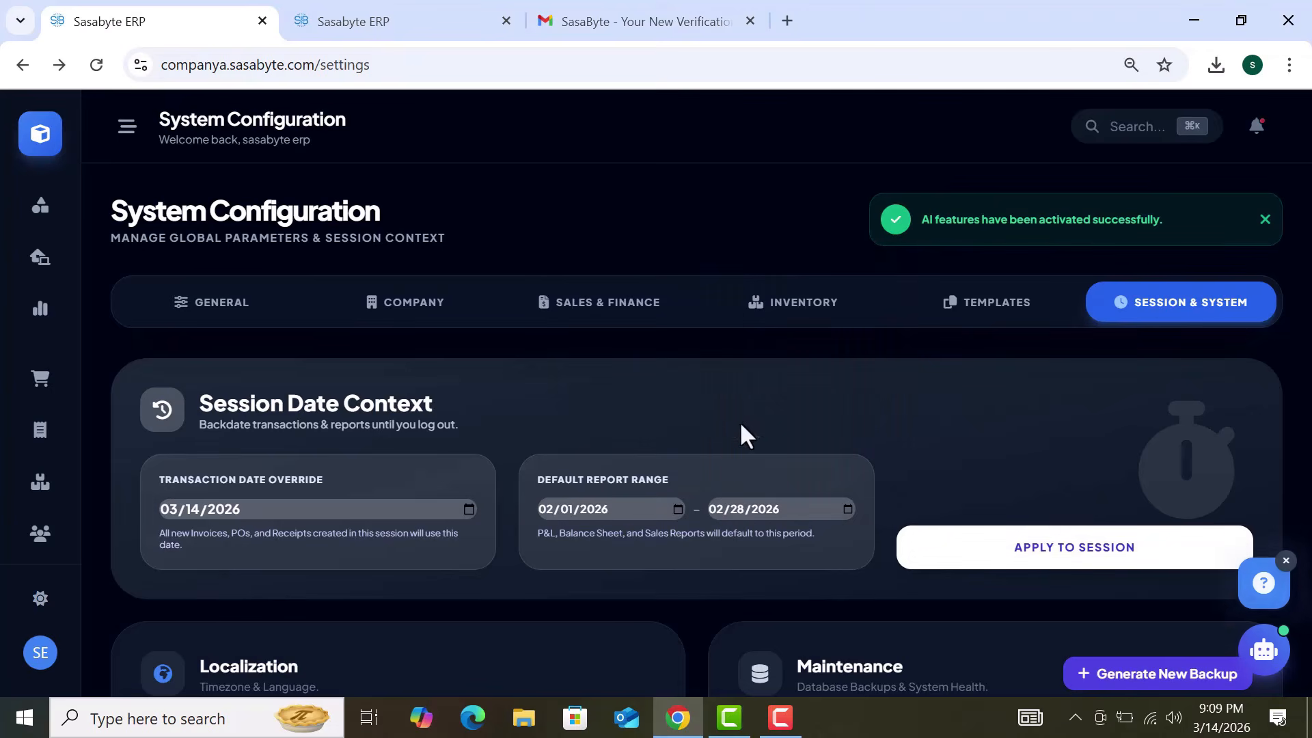
Step: Set the transaction date override to 02/12/2026 and dismiss the AI features notice
left_click_drag(148, 474, 306, 468)
left_click(361, 470)
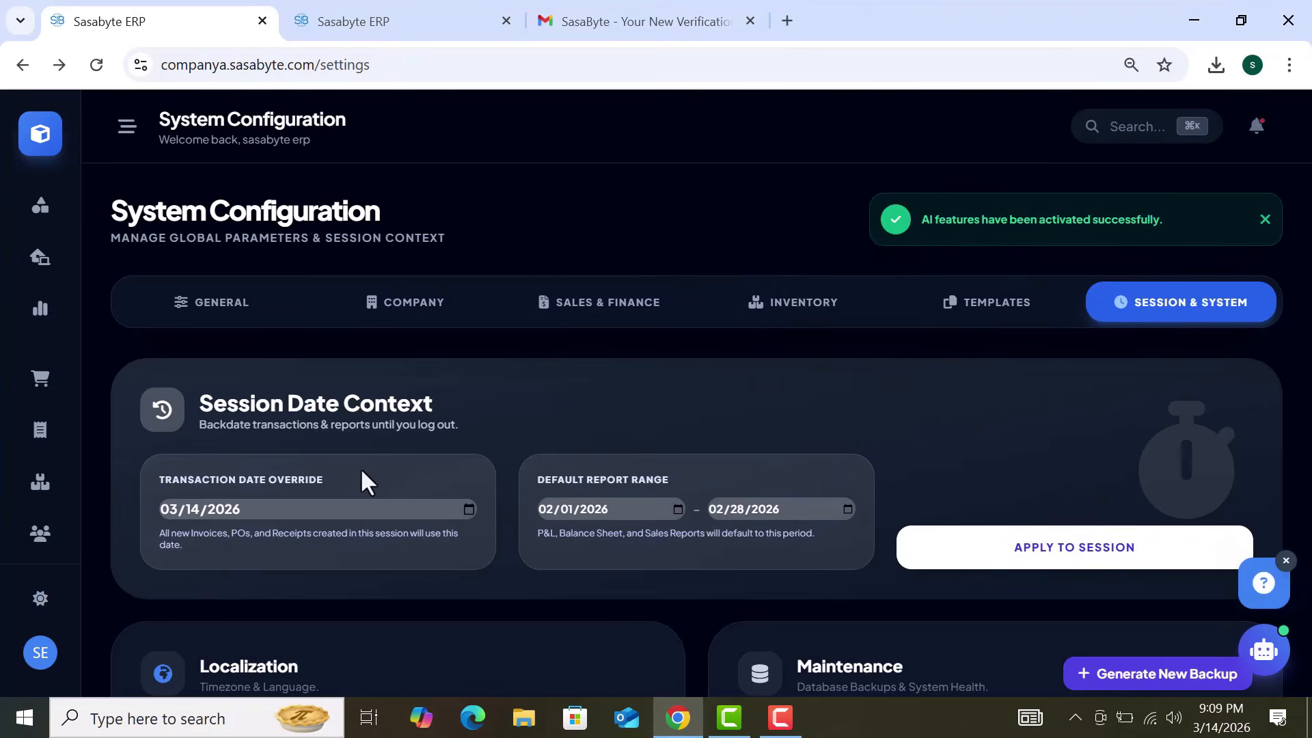
left_click(470, 509)
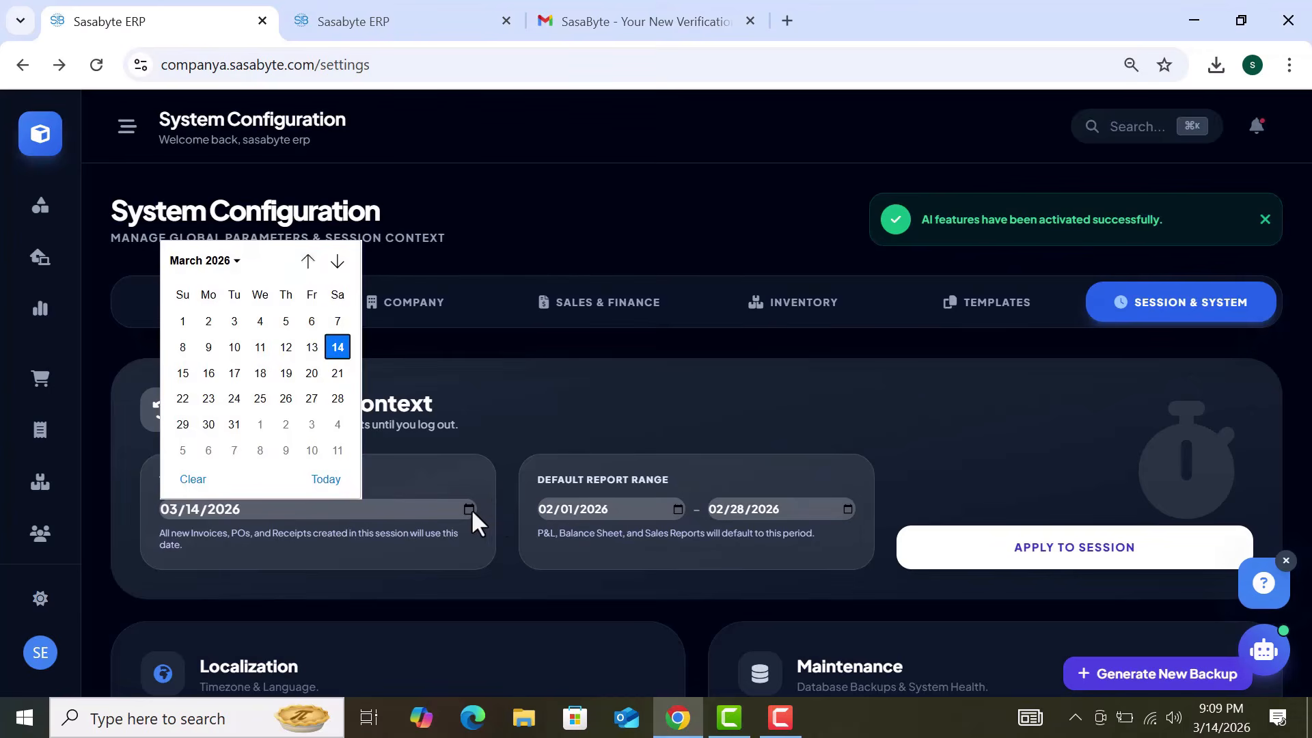
left_click(309, 261)
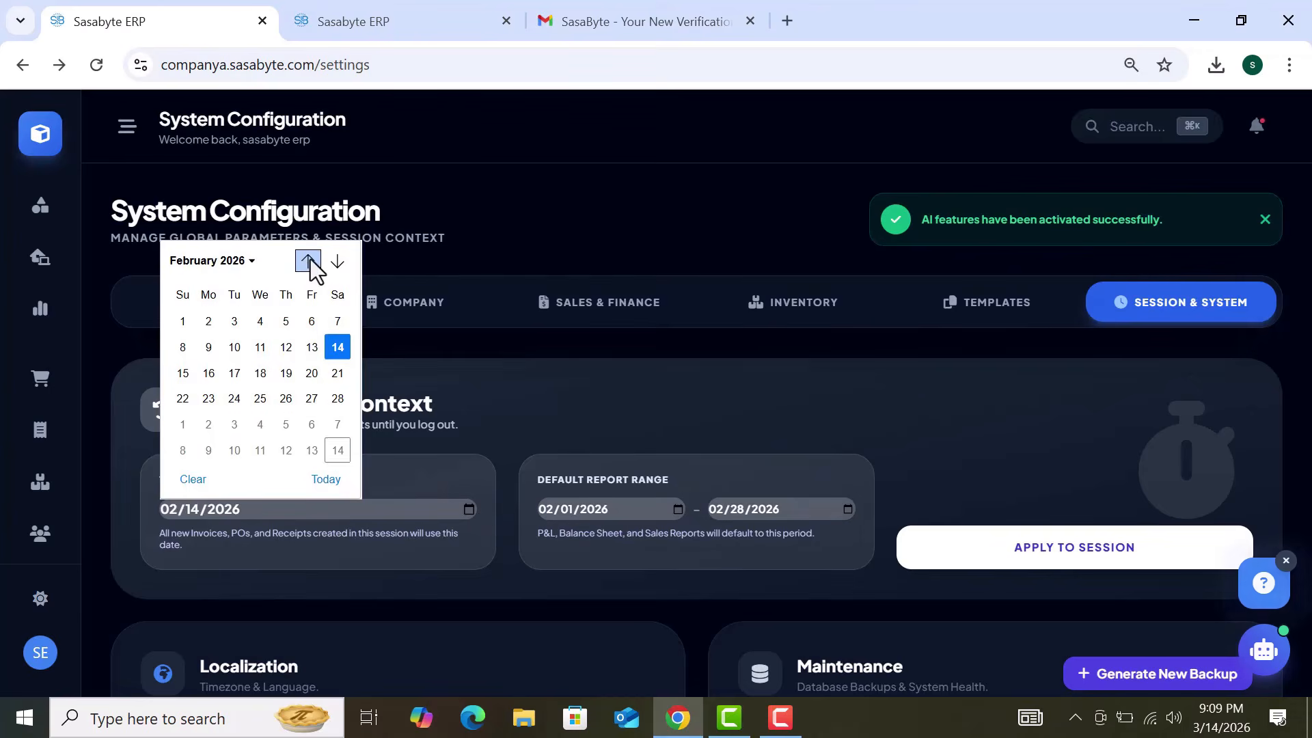
left_click(283, 350)
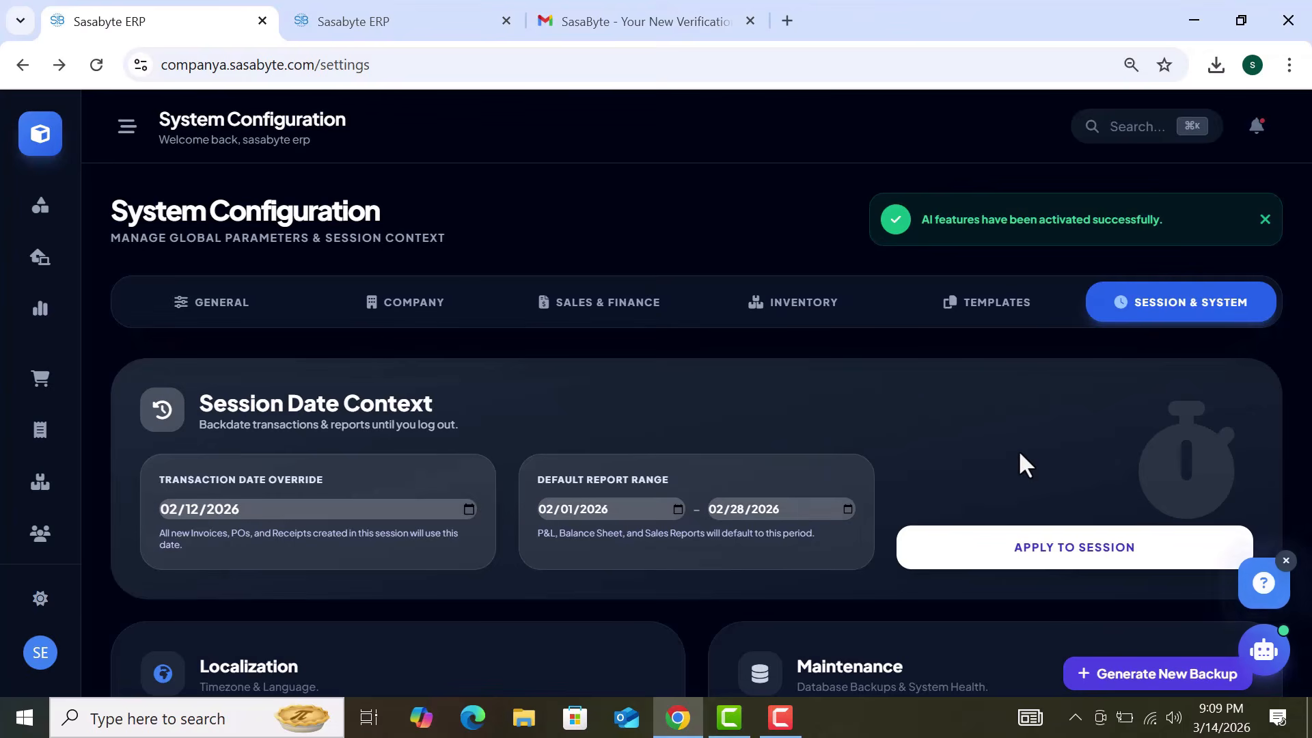
scroll(1020, 455, "down", 5)
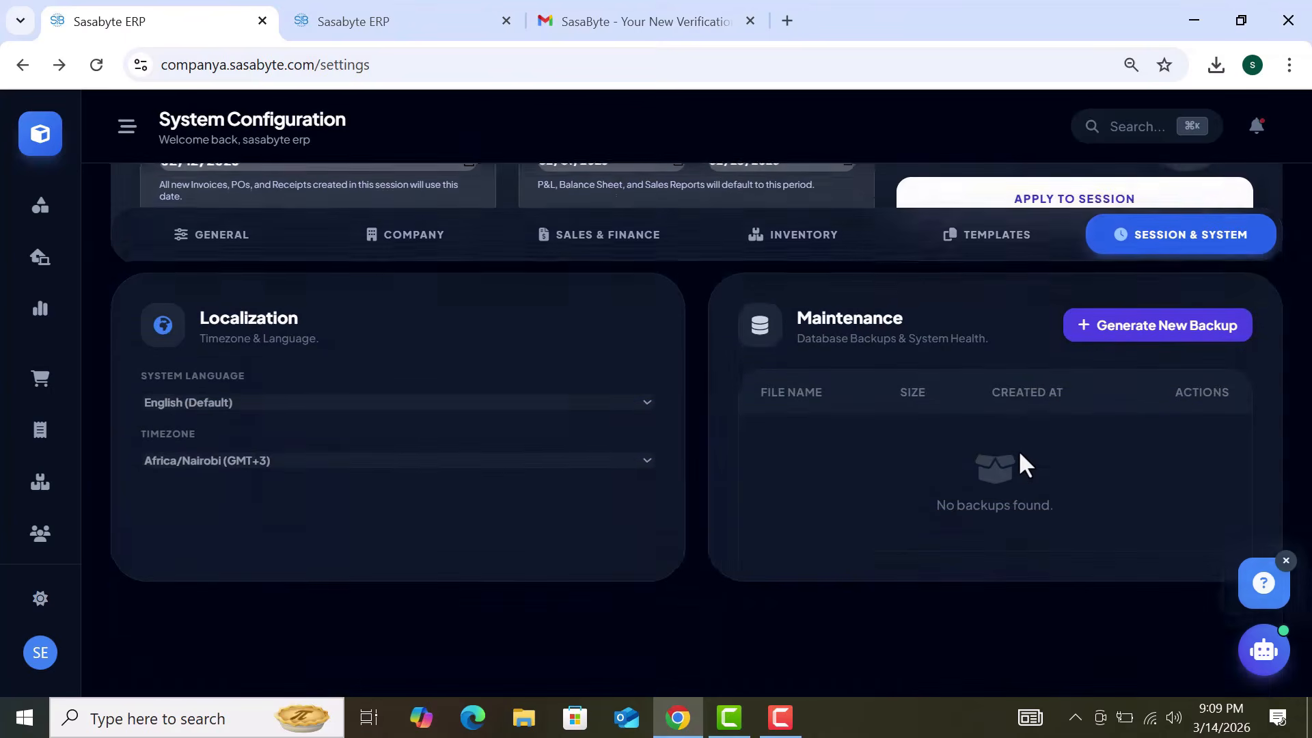
scroll(1018, 450, "up", 5)
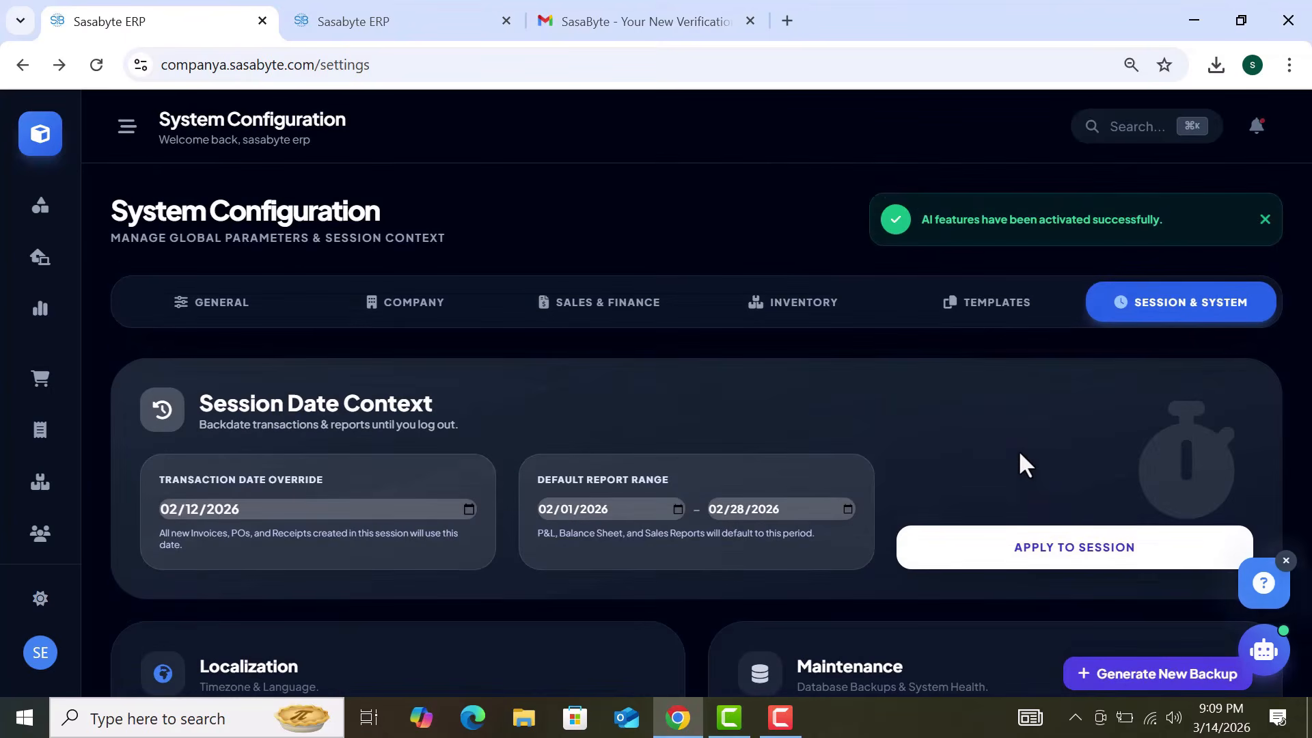
left_click(1266, 220)
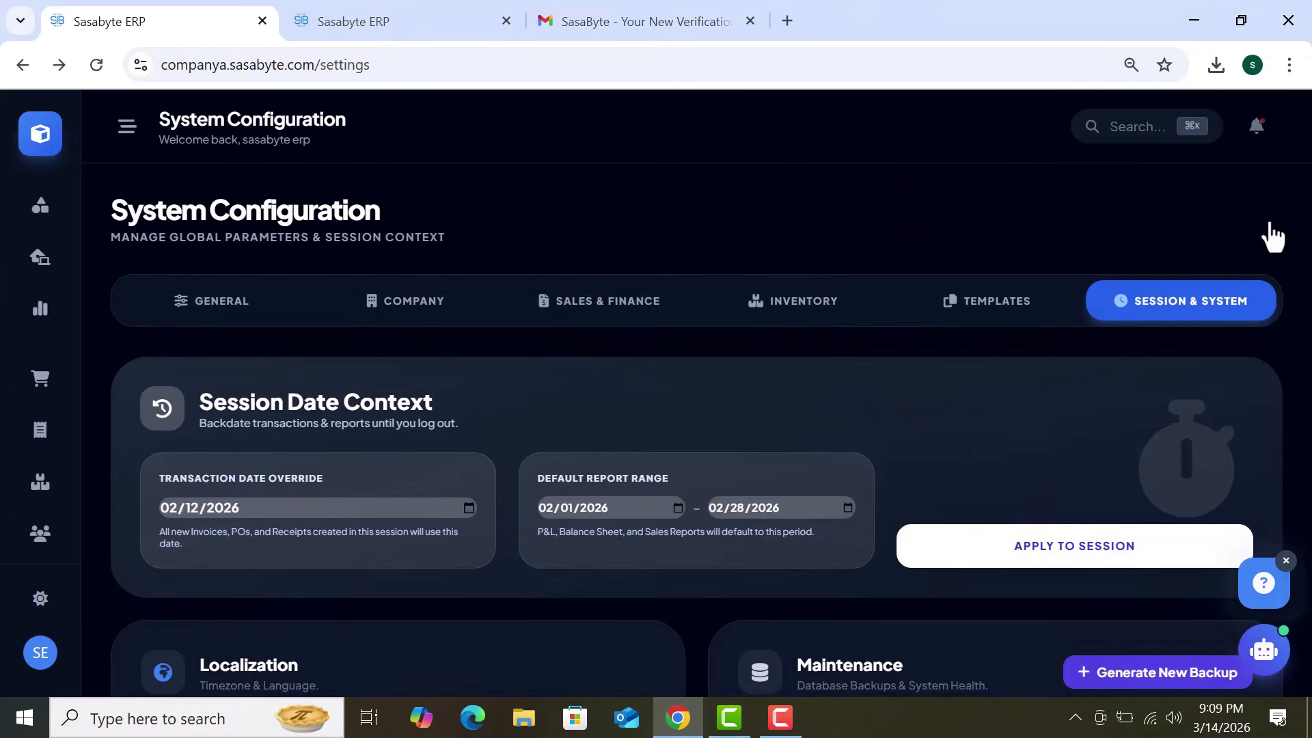